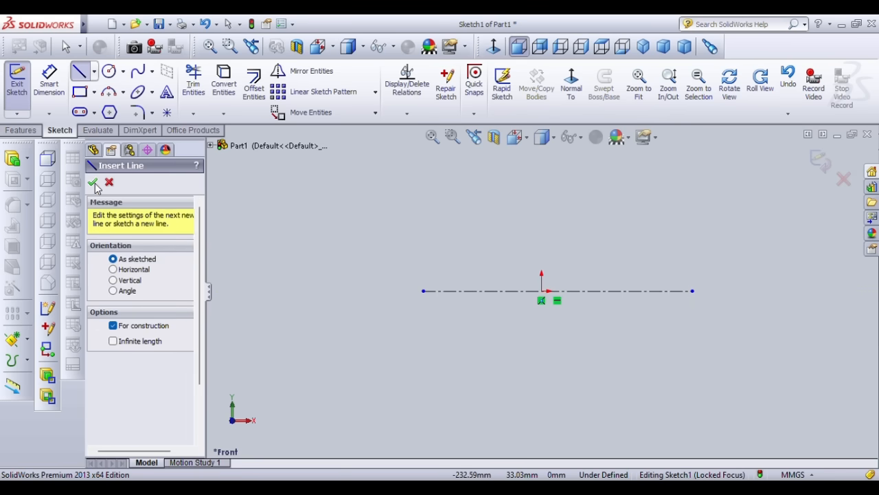
Draw a vertical construction centerline about 165 mm long through the origin, crossing the horizontal centerline
{"action": "left_click", "coordinate": [94, 183]}
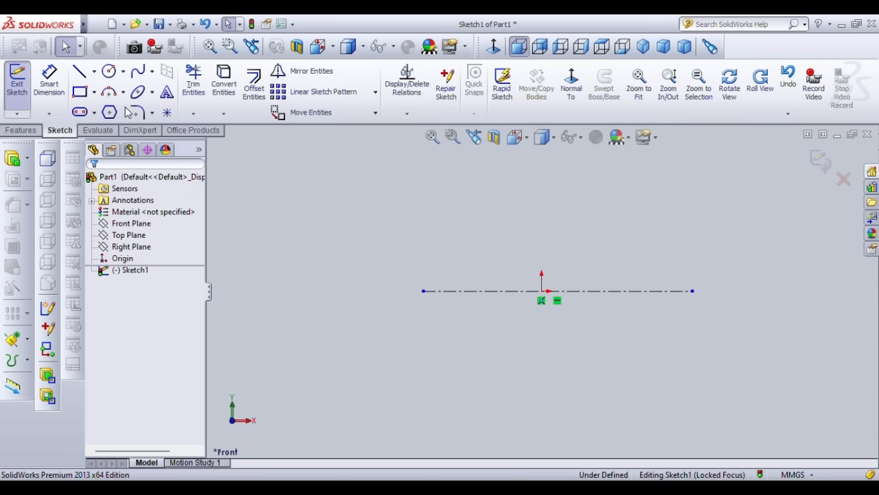
{"action": "left_click", "coordinate": [80, 72]}
{"action": "left_click", "coordinate": [95, 73]}
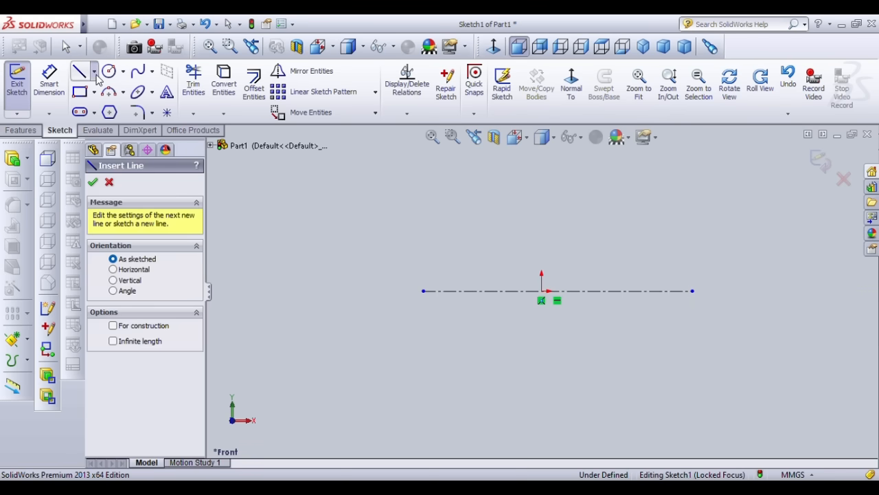
{"action": "left_click", "coordinate": [118, 104]}
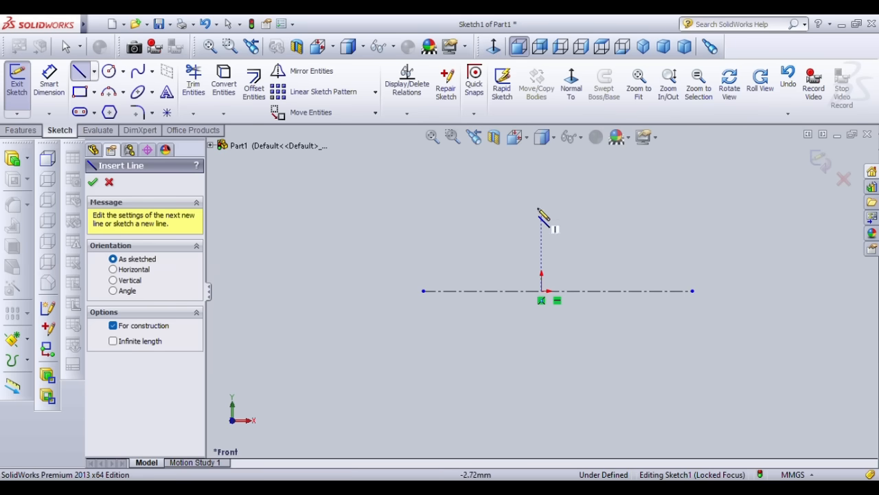
{"action": "left_click", "coordinate": [541, 187]}
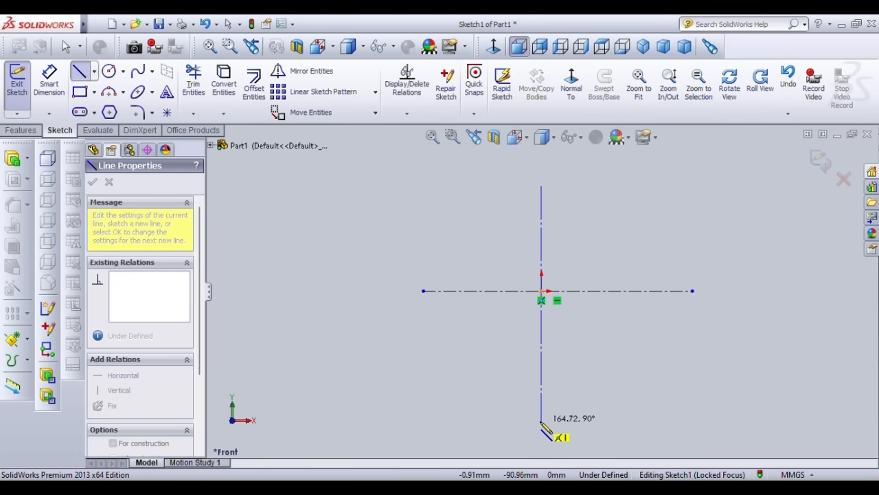
{"action": "left_click", "coordinate": [542, 420]}
{"action": "key", "text": "Escape"}
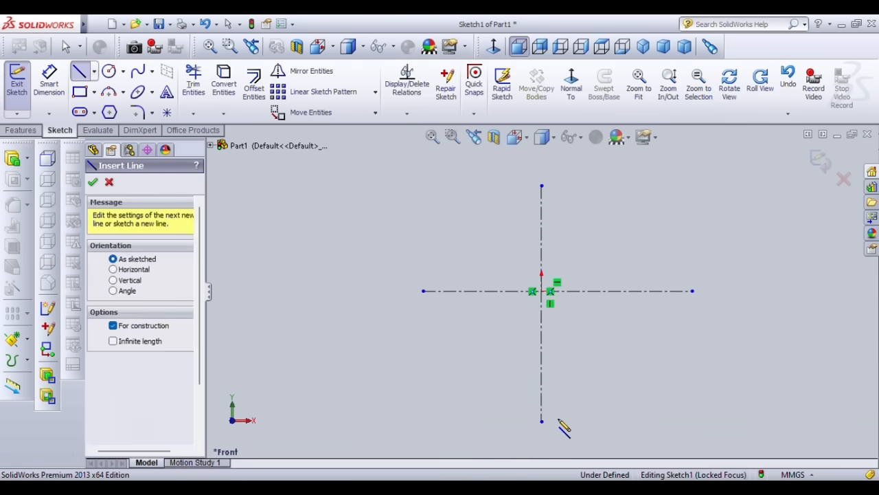
{"action": "left_click", "coordinate": [417, 346]}
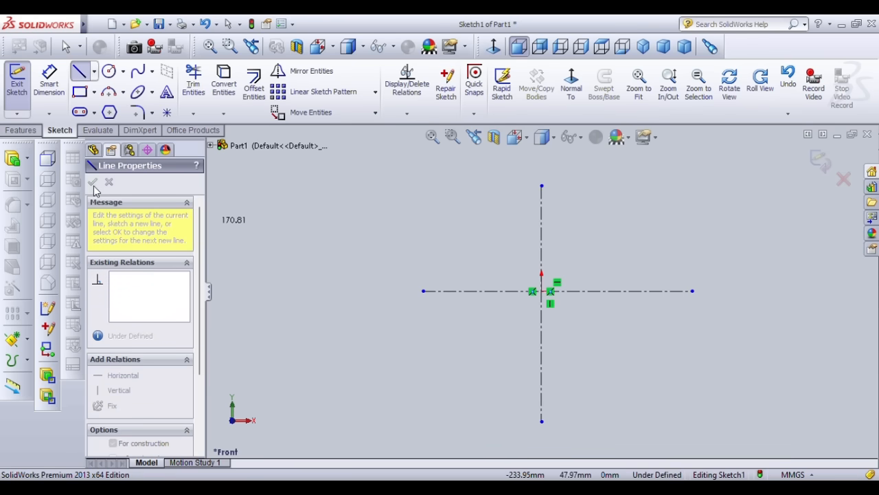
{"action": "left_click", "coordinate": [457, 226]}
{"action": "key", "text": "ctrl+z"}
{"action": "left_click", "coordinate": [392, 264]}
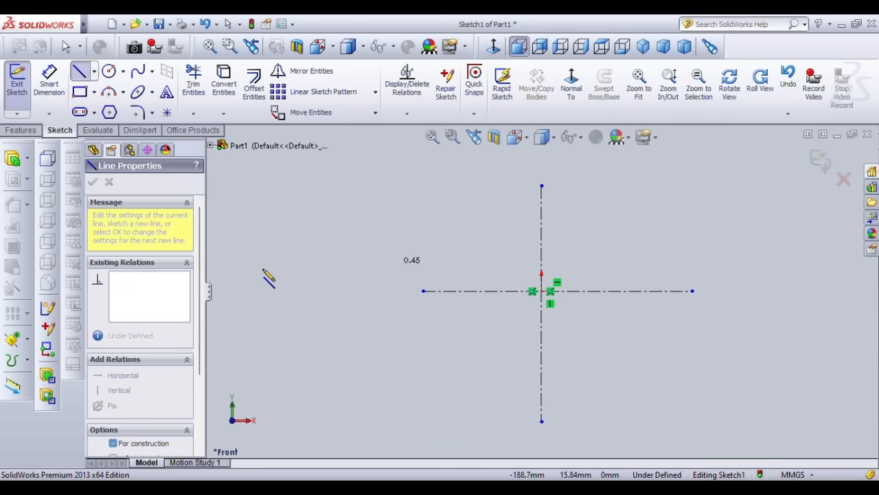
{"action": "left_click", "coordinate": [332, 204]}
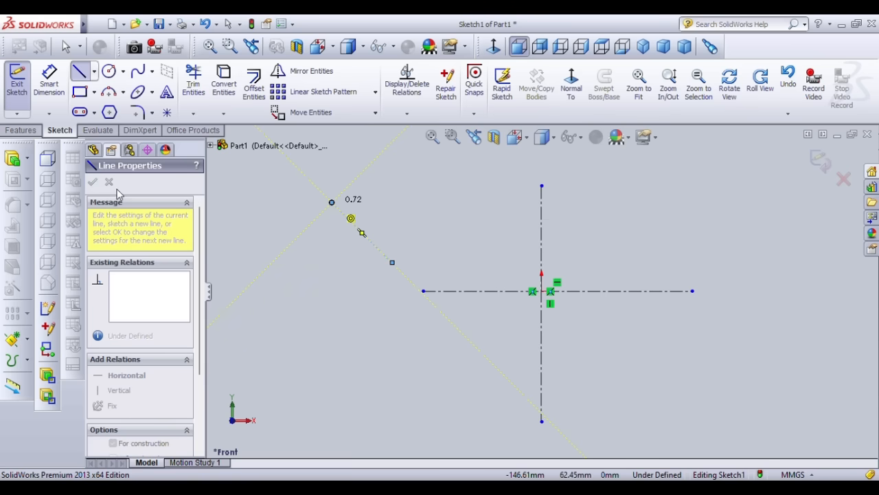
{"action": "key", "text": "Escape"}
{"action": "left_click", "coordinate": [316, 261]}
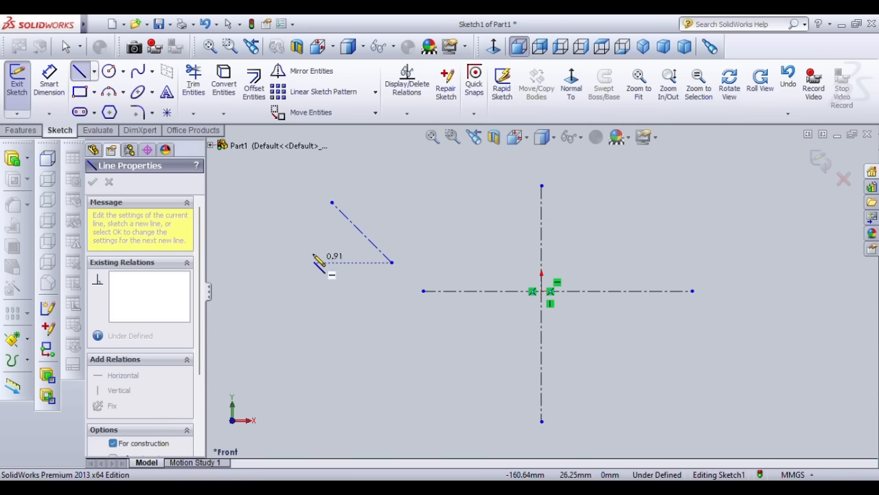
{"action": "key", "text": "Escape"}
{"action": "key", "text": "Escape"}
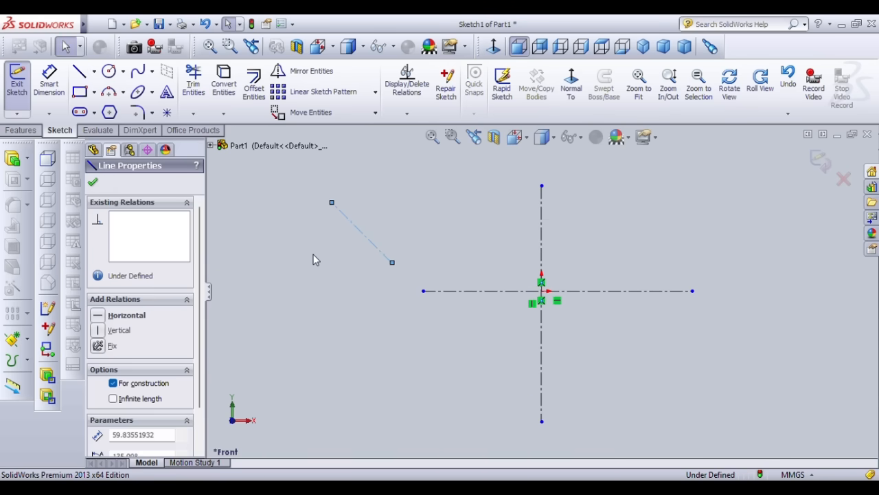
{"action": "key", "text": "Delete"}
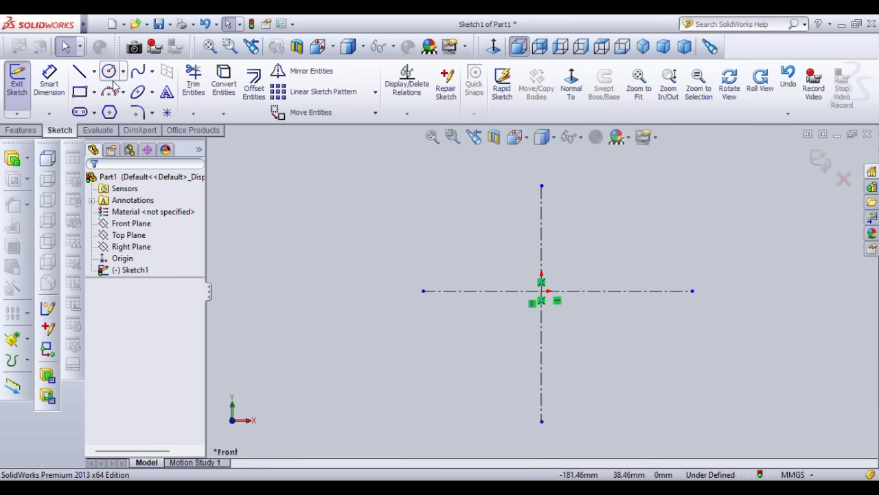
Sketch two concentric circles with radii of about 24 mm and 12 mm, centred on the horizontal centerline's negative-X side
{"action": "left_click", "coordinate": [109, 91]}
{"action": "left_click", "coordinate": [108, 72]}
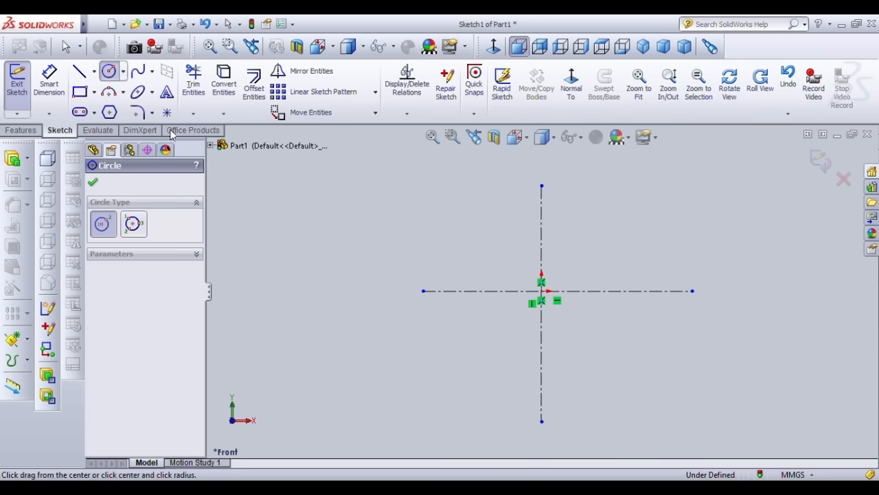
{"action": "left_click", "coordinate": [463, 290]}
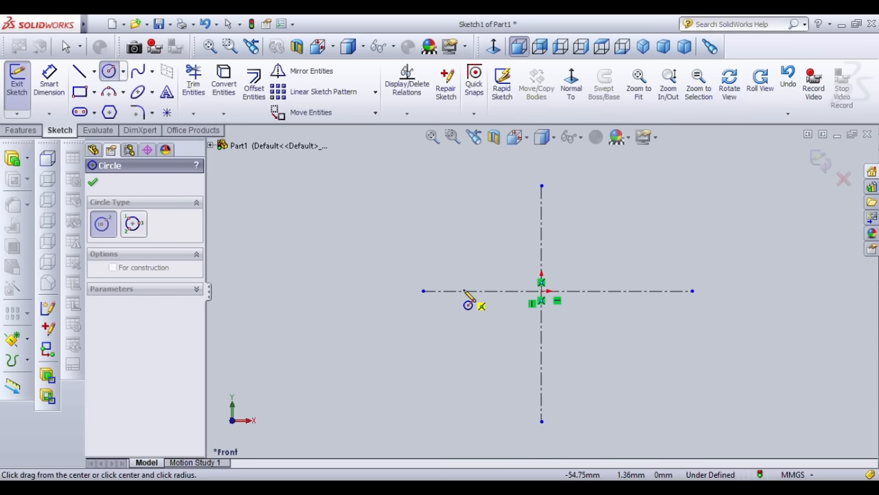
{"action": "left_click", "coordinate": [441, 267]}
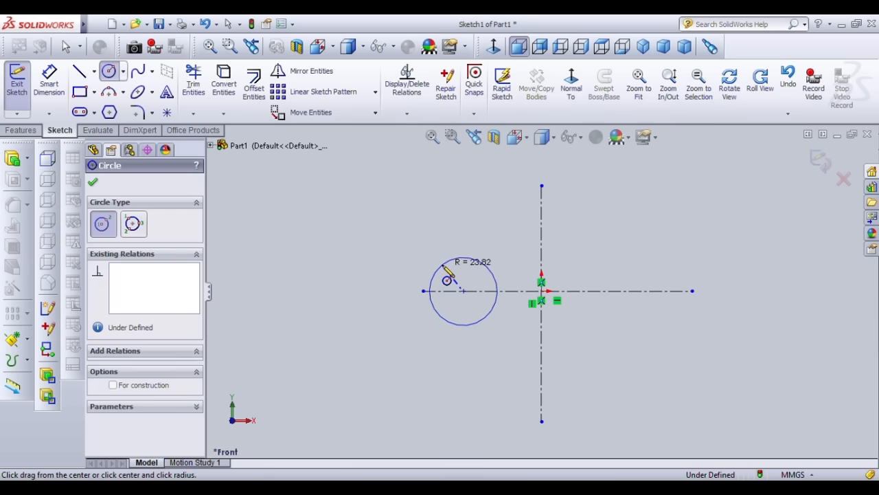
{"action": "left_click", "coordinate": [463, 290]}
{"action": "left_click", "coordinate": [479, 296]}
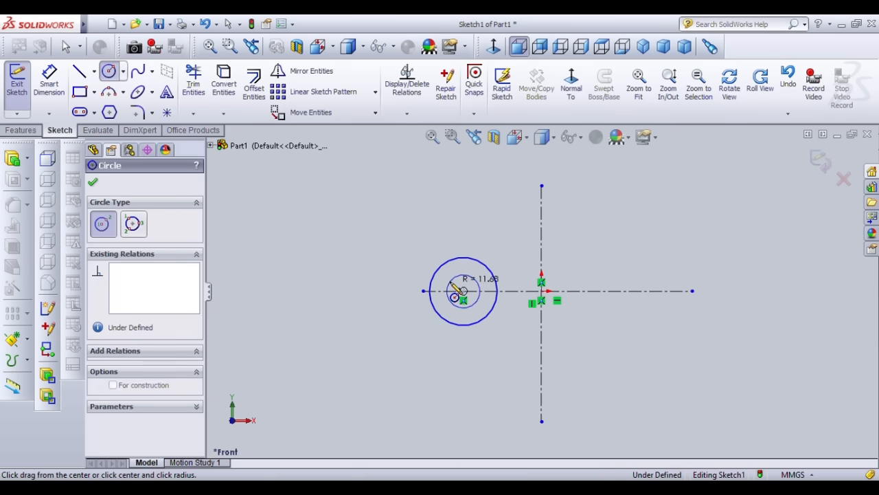
Dimension the larger circle's diameter and set it to 12.3825 mm
{"action": "left_click", "coordinate": [49, 81]}
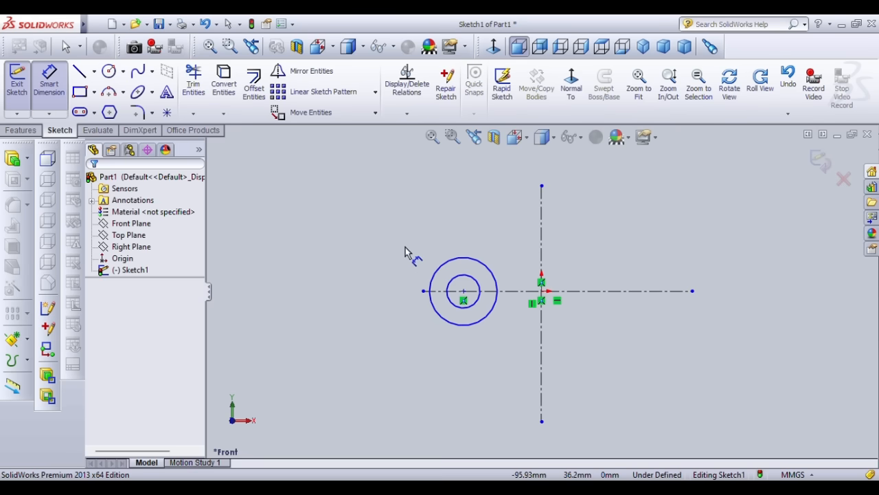
{"action": "left_click", "coordinate": [430, 282]}
{"action": "left_click", "coordinate": [334, 275]}
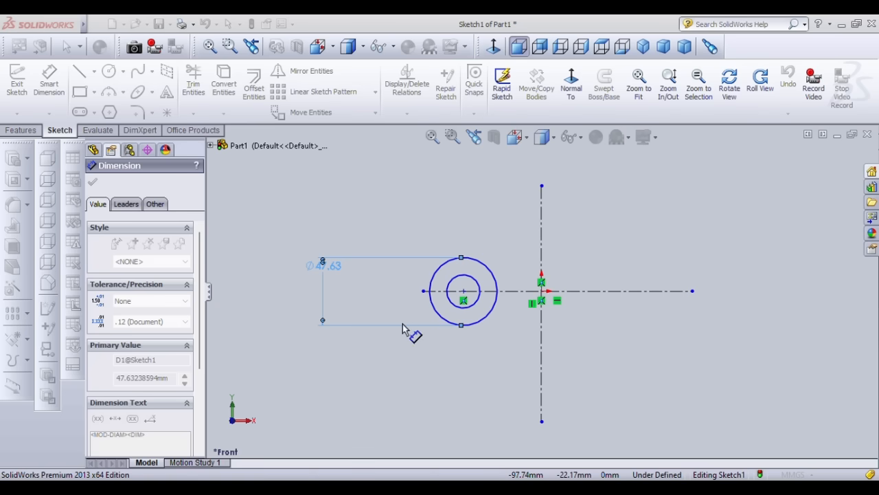
{"action": "left_click", "coordinate": [274, 293]}
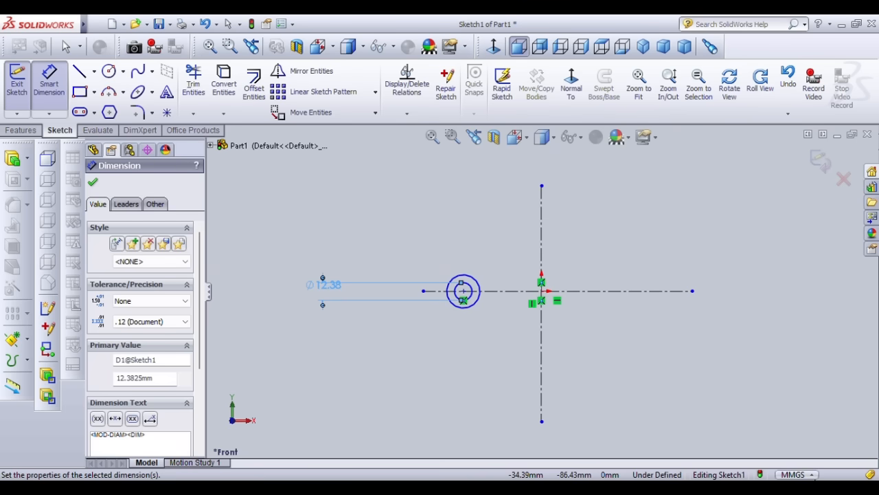
Switch the document units to IPS, exit the sketch and reopen it for editing
{"action": "left_click", "coordinate": [781, 449]}
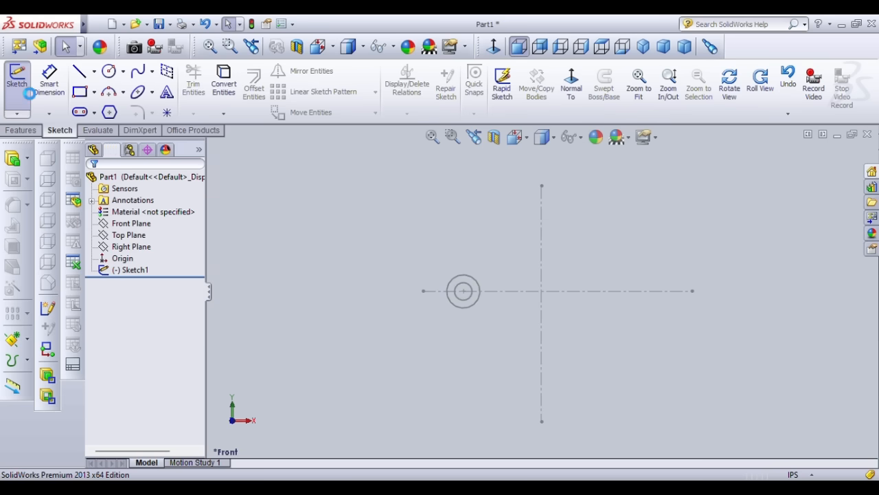
{"action": "left_click", "coordinate": [17, 76]}
{"action": "left_click", "coordinate": [92, 182]}
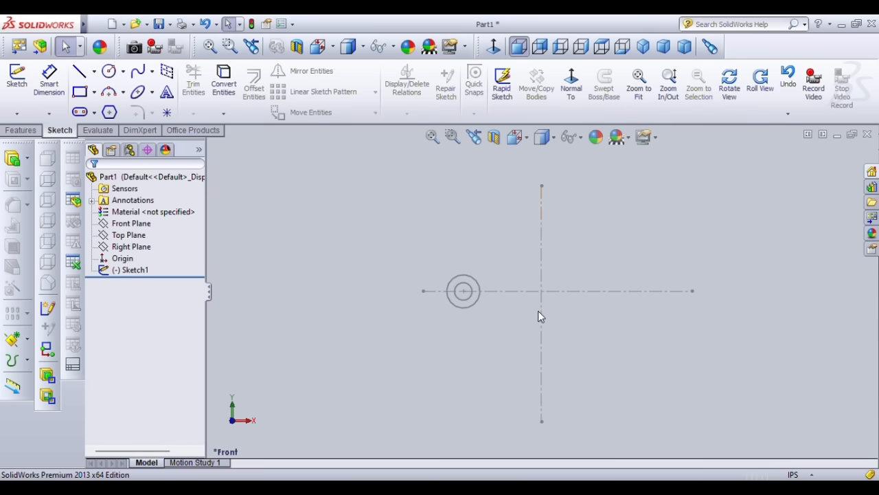
{"action": "left_click", "coordinate": [541, 292]}
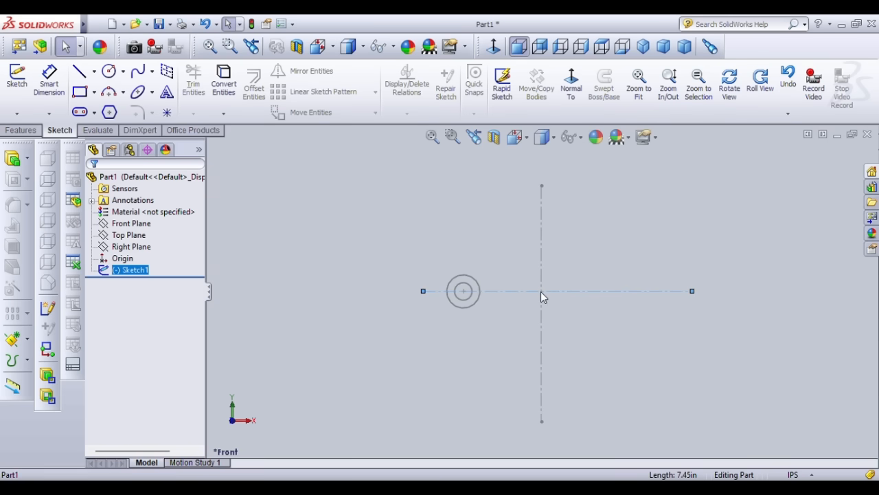
{"action": "left_click", "coordinate": [17, 77]}
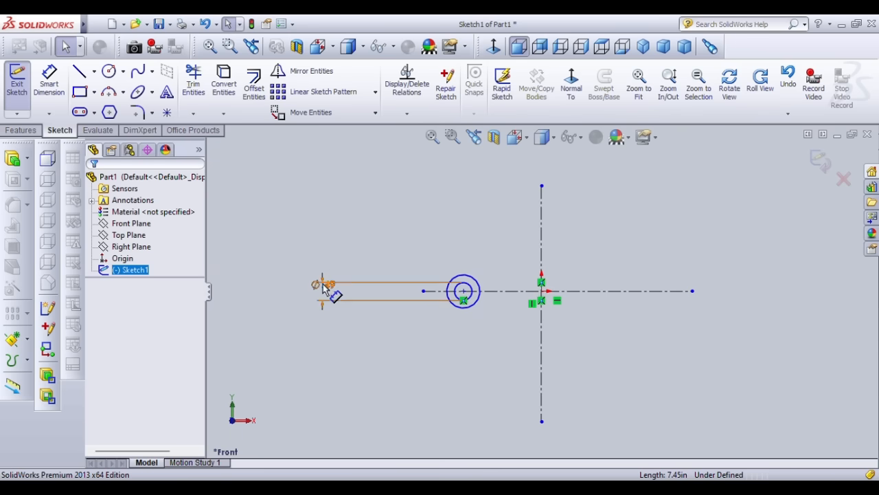
Set the dimensioned inner circle's diameter to 0.1565 in
{"action": "left_click", "coordinate": [327, 286]}
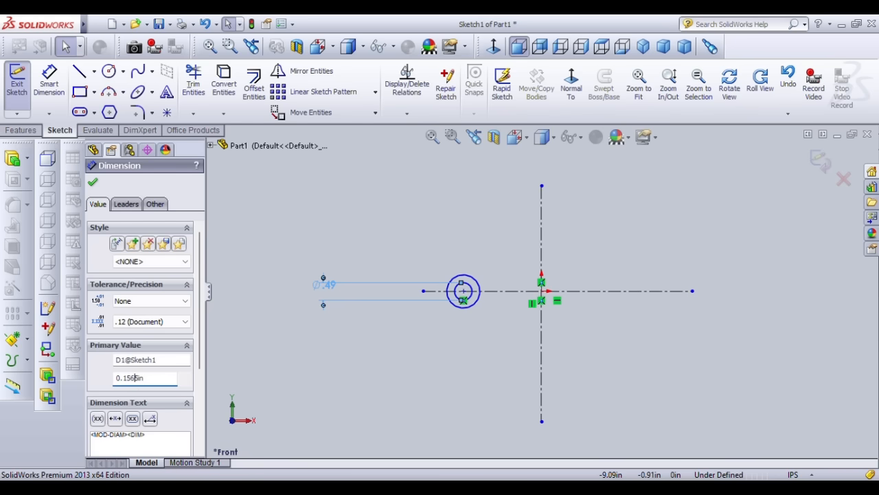
{"action": "key", "text": "Return"}
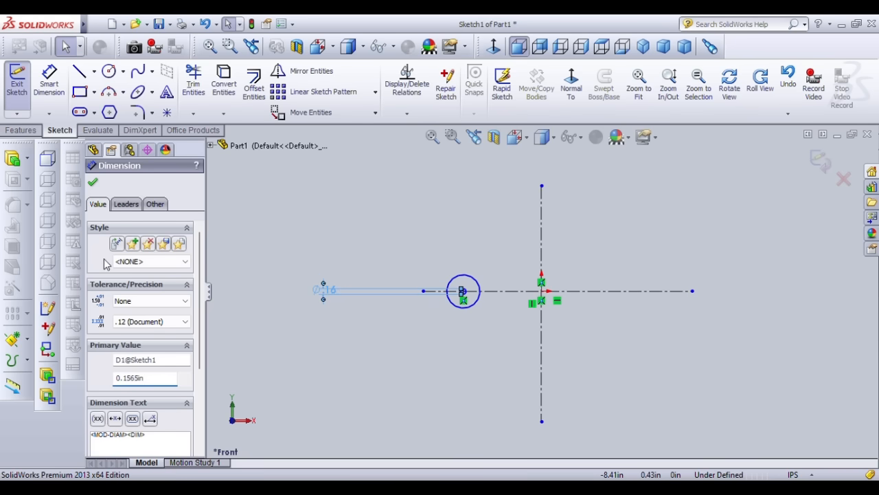
{"action": "left_click", "coordinate": [93, 183]}
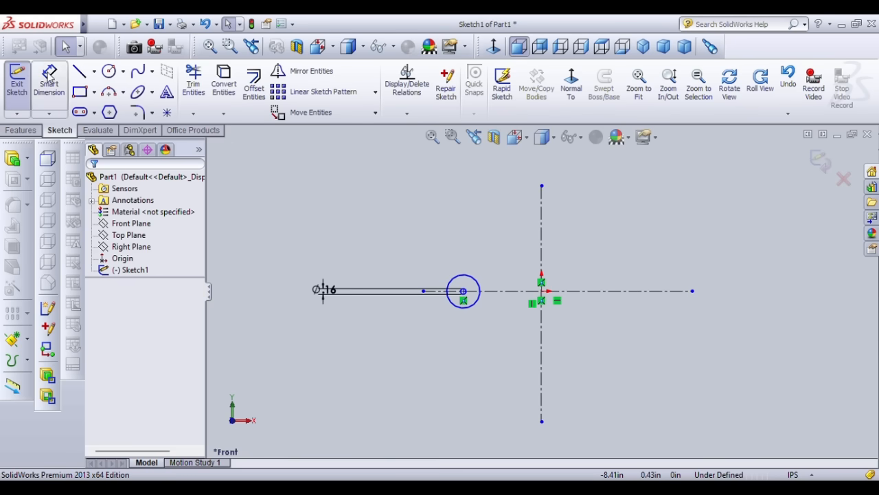
Dimension the outer circle's diameter and set it to 0.4875 in
{"action": "left_click", "coordinate": [449, 281]}
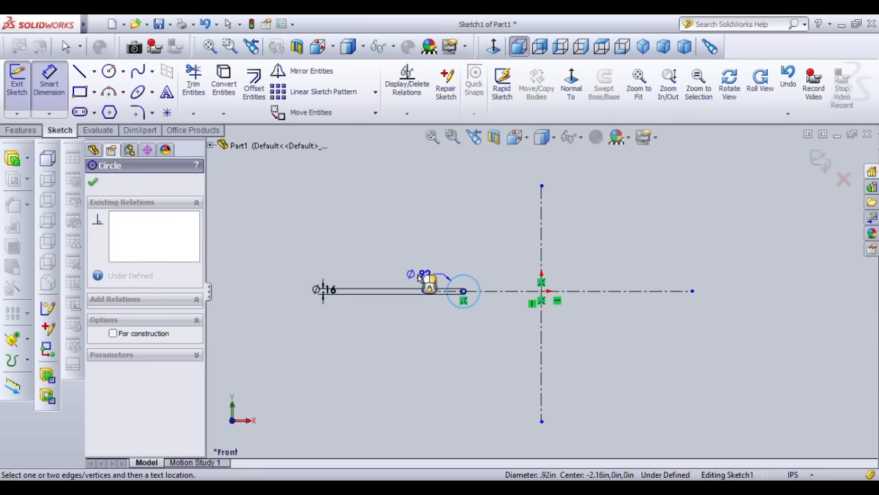
{"action": "left_click", "coordinate": [390, 297]}
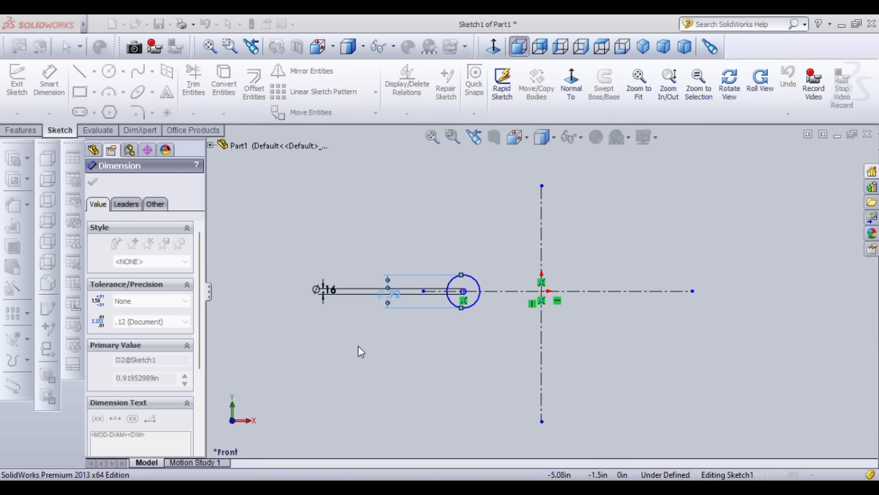
{"action": "key", "text": "Return"}
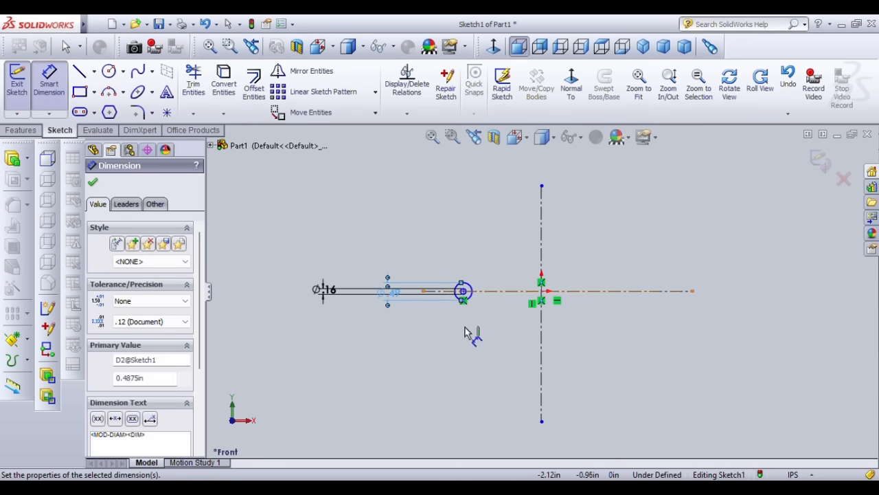
Dimension the horizontal distance between the origin and the circles' centre and set it to 0.25 in
{"action": "left_click", "coordinate": [541, 292]}
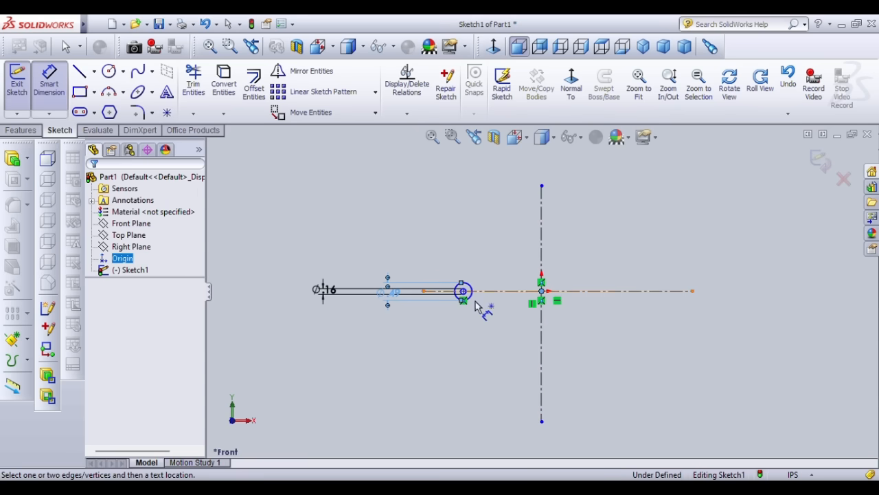
{"action": "left_click", "coordinate": [462, 292]}
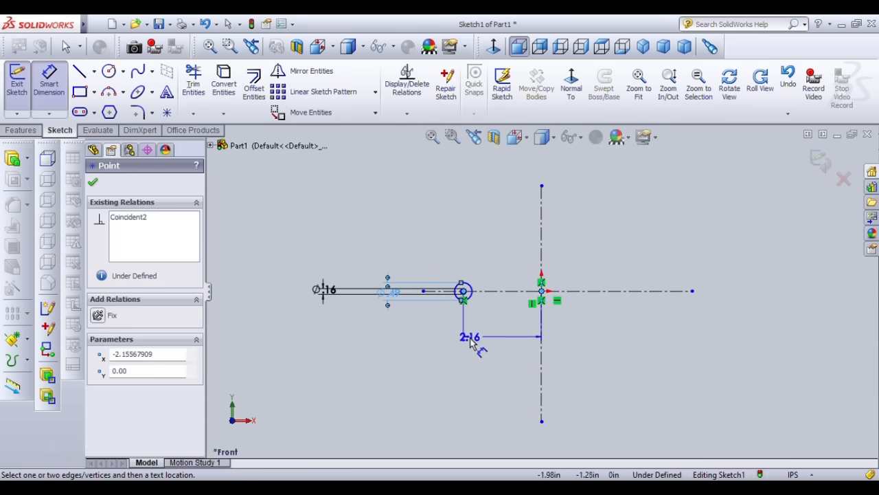
{"action": "left_click", "coordinate": [479, 348]}
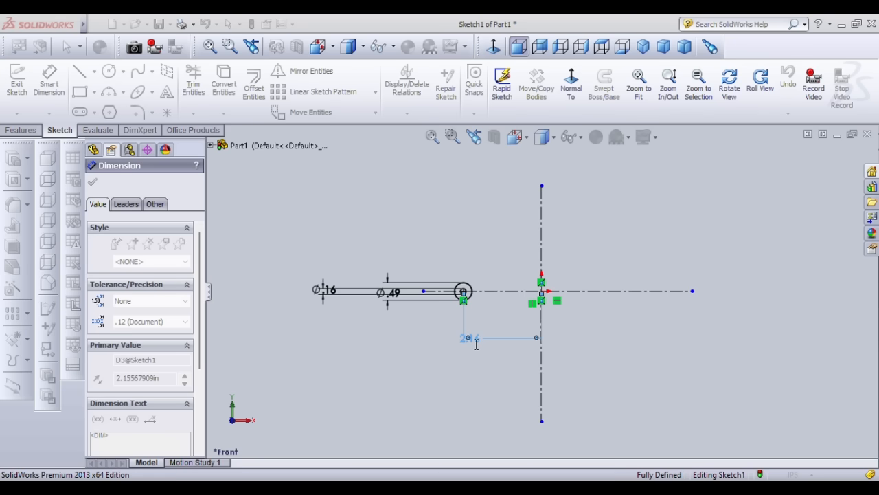
{"action": "key", "text": "Return"}
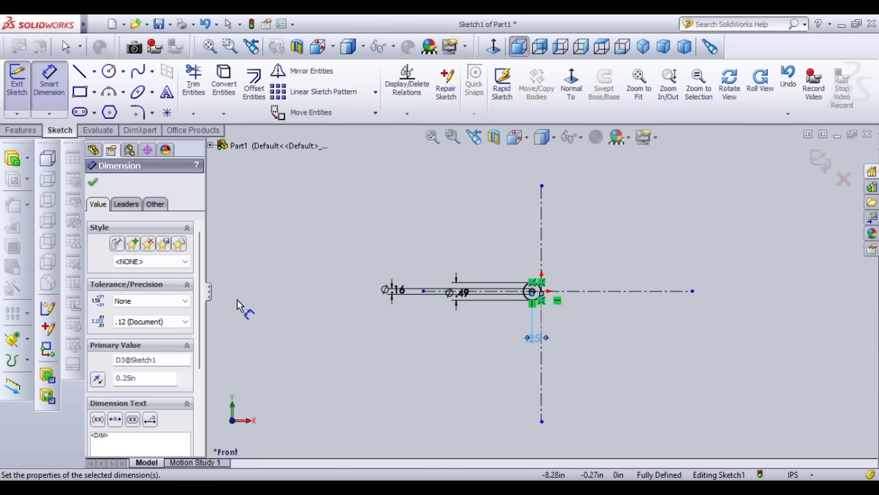
{"action": "left_click", "coordinate": [93, 182]}
{"action": "key", "text": "Escape"}
{"action": "scroll", "coordinate": [529, 265], "scroll_direction": "down", "scroll_amount": 8}
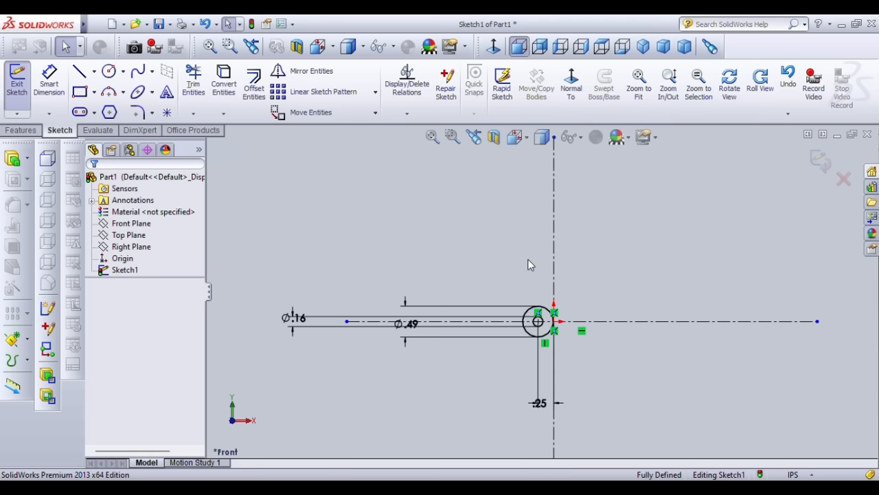
{"action": "scroll", "coordinate": [504, 306], "scroll_direction": "up", "scroll_amount": 3}
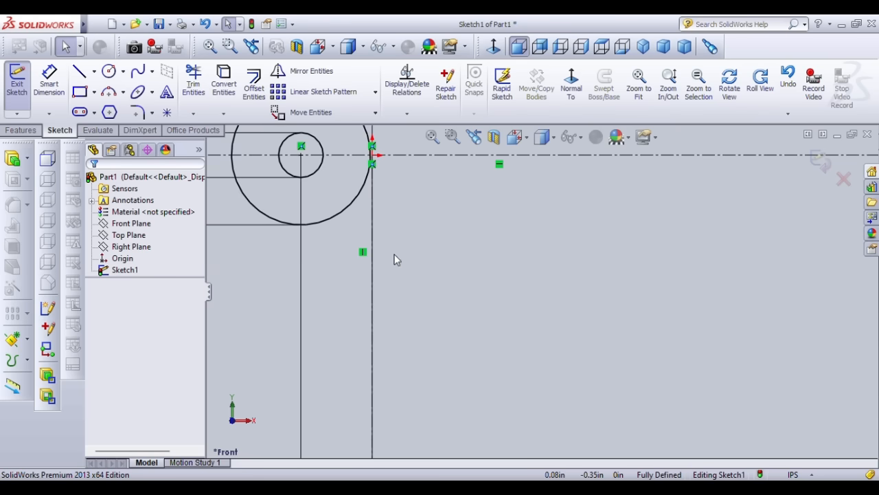
{"action": "scroll", "coordinate": [405, 204], "scroll_direction": "down", "scroll_amount": 1}
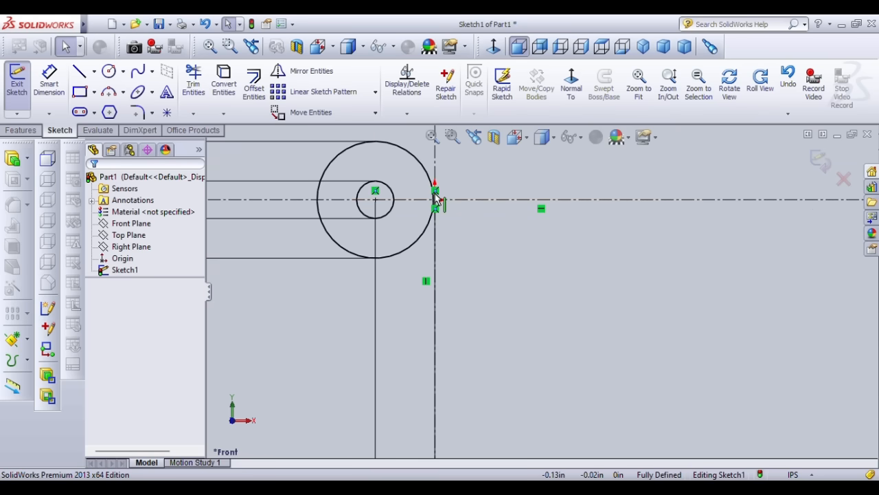
Mirror the outer and inner concentric circles about the vertical centerline, keeping the originals
{"action": "scroll", "coordinate": [435, 199], "scroll_direction": "up", "scroll_amount": 2}
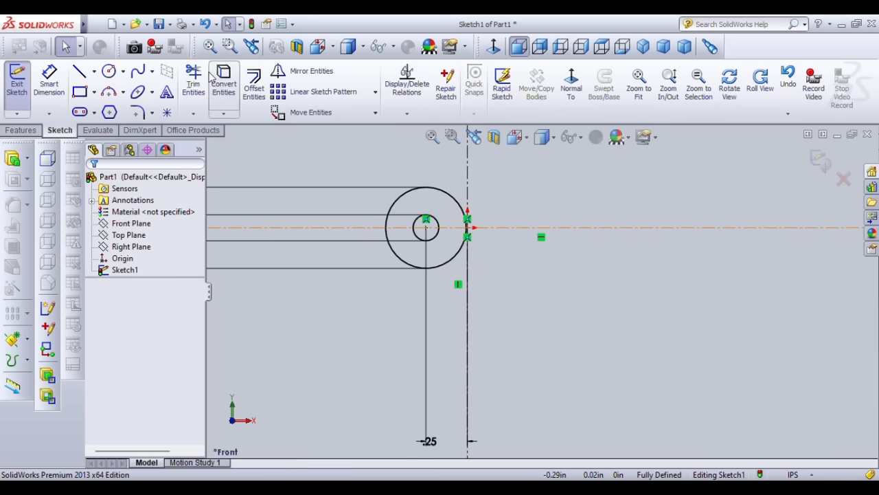
{"action": "left_click", "coordinate": [317, 72]}
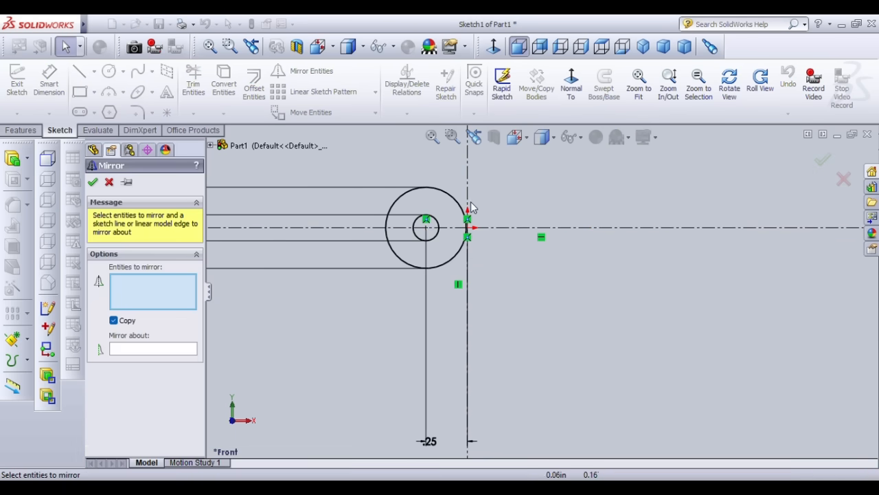
{"action": "left_click", "coordinate": [450, 204]}
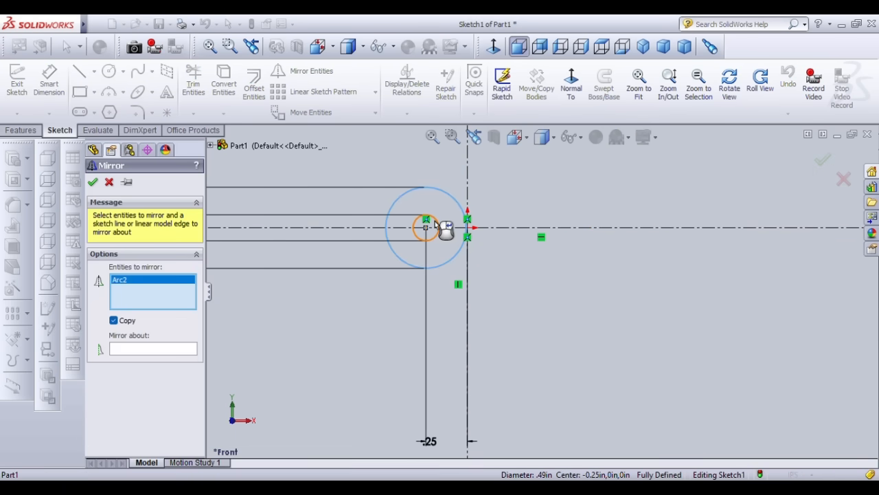
{"action": "left_click", "coordinate": [435, 223]}
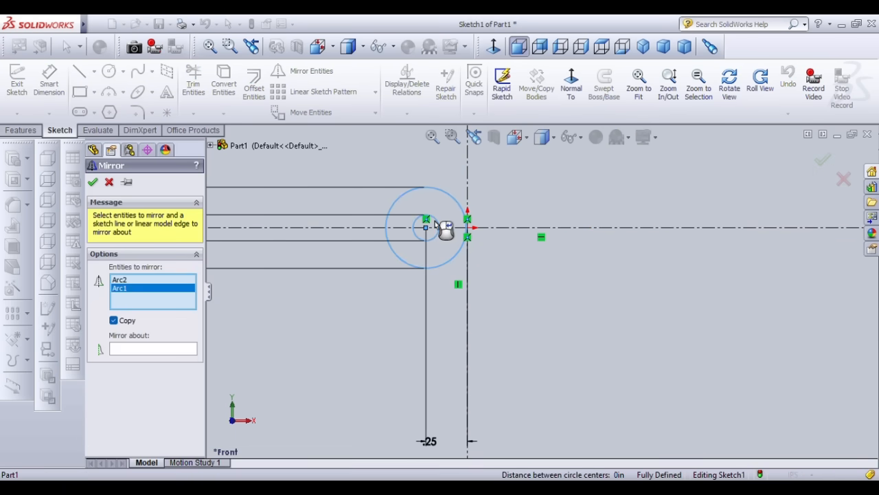
{"action": "left_click", "coordinate": [180, 350]}
{"action": "left_click", "coordinate": [468, 173]}
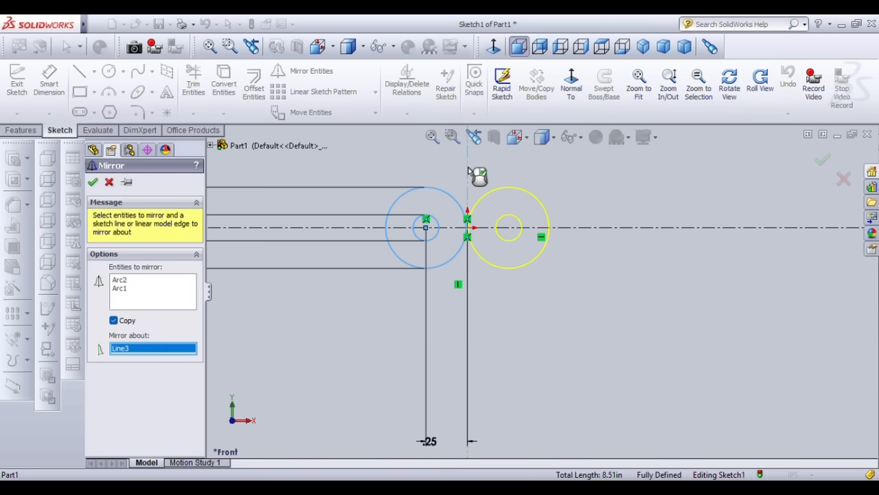
{"action": "left_click", "coordinate": [92, 182]}
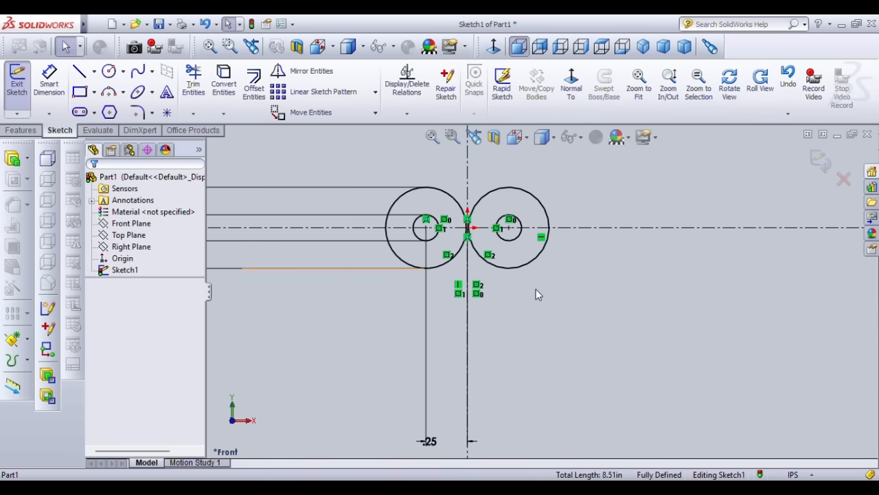
Sketch a downward-bulging three-point arc bridging the upper inner flanks of the outer circles, from about (-0.10, 0.19) to (0.08, 0.18) in
{"action": "scroll", "coordinate": [462, 232], "scroll_direction": "down", "scroll_amount": 2}
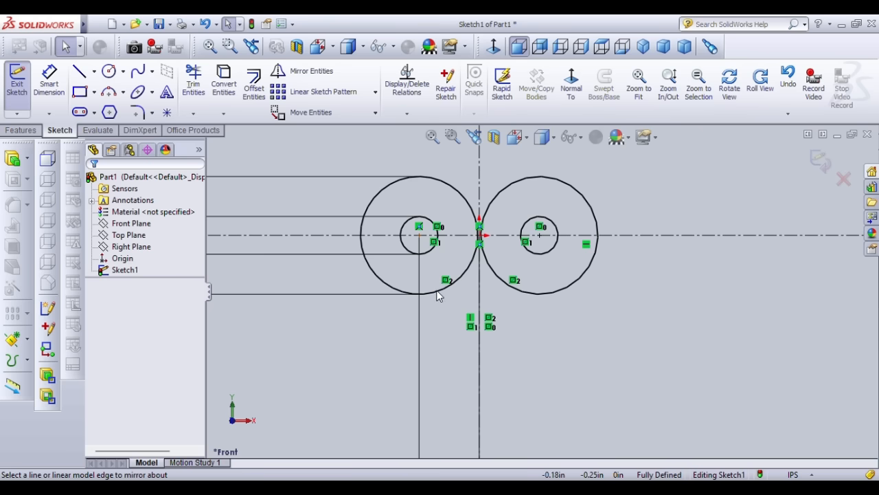
{"action": "left_click", "coordinate": [109, 92]}
{"action": "left_click", "coordinate": [454, 188]}
{"action": "left_click", "coordinate": [500, 195]}
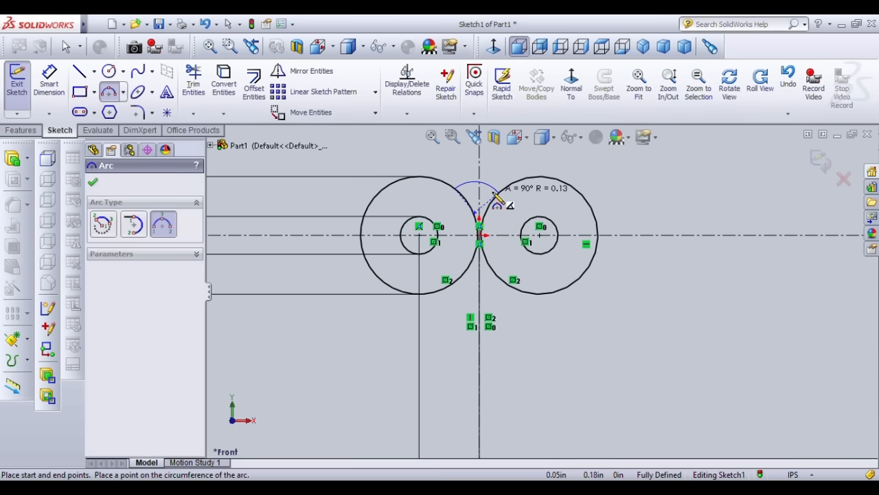
{"action": "left_click", "coordinate": [478, 199]}
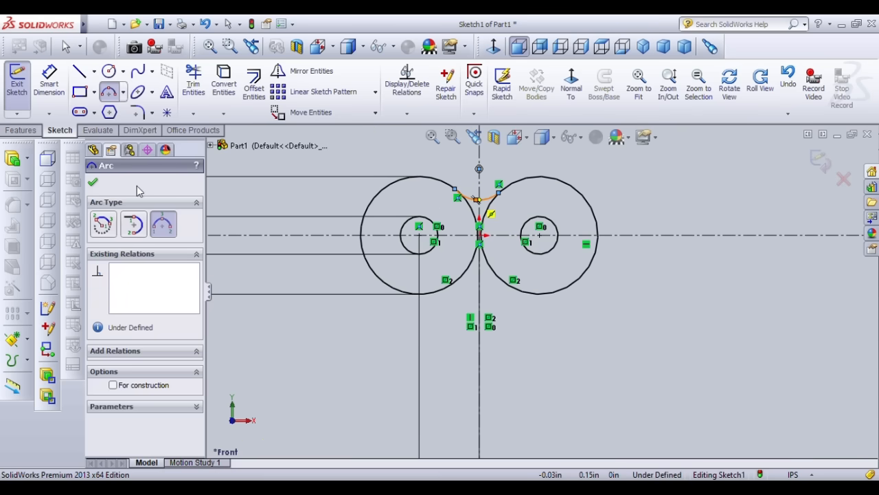
{"action": "left_click", "coordinate": [93, 184]}
{"action": "scroll", "coordinate": [462, 201], "scroll_direction": "down", "scroll_amount": 3}
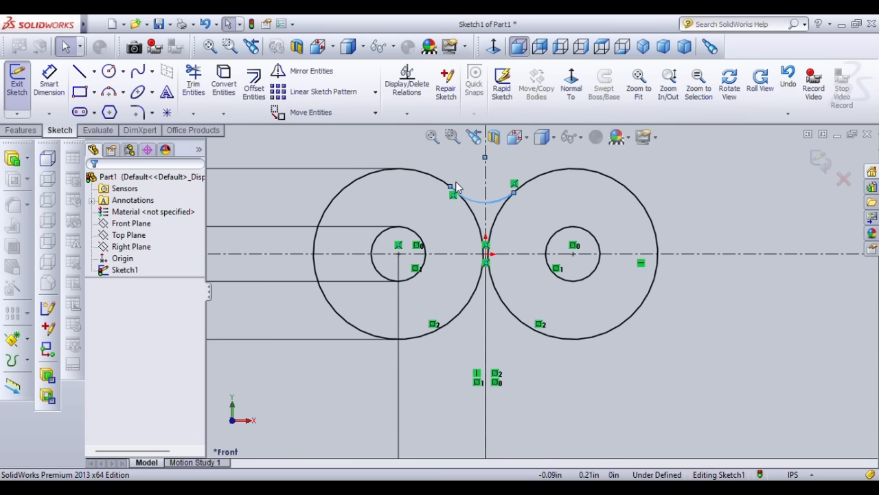
{"action": "scroll", "coordinate": [457, 187], "scroll_direction": "down", "scroll_amount": 3}
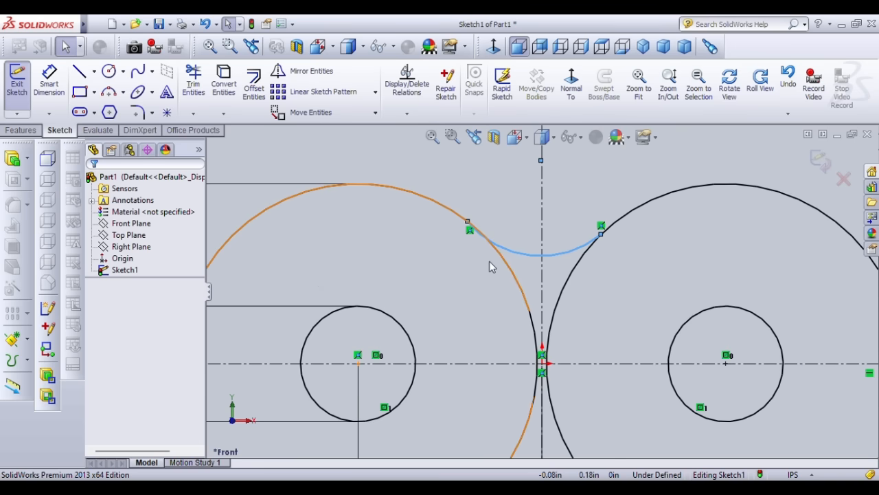
{"action": "left_click", "coordinate": [467, 222]}
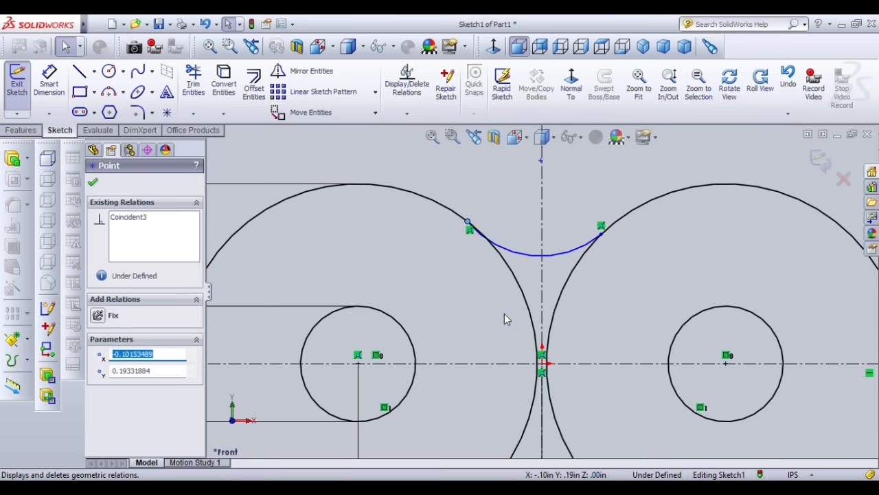
{"action": "left_click", "coordinate": [457, 213]}
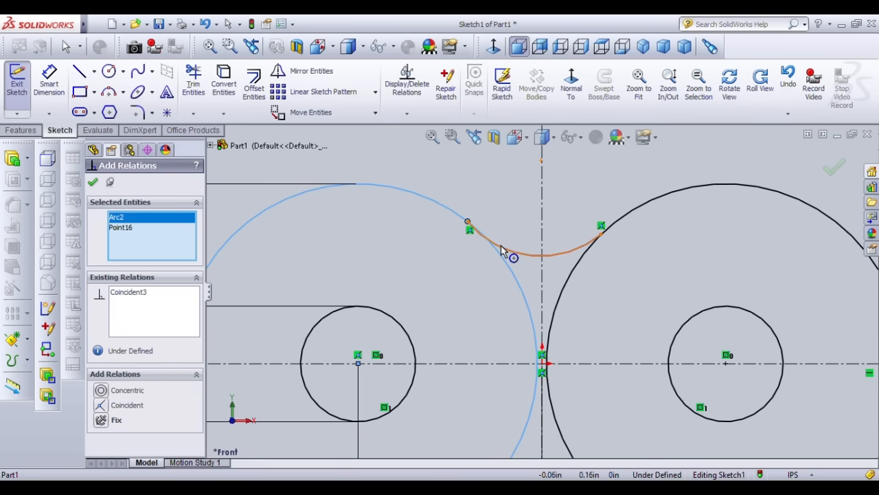
{"action": "left_click", "coordinate": [502, 251]}
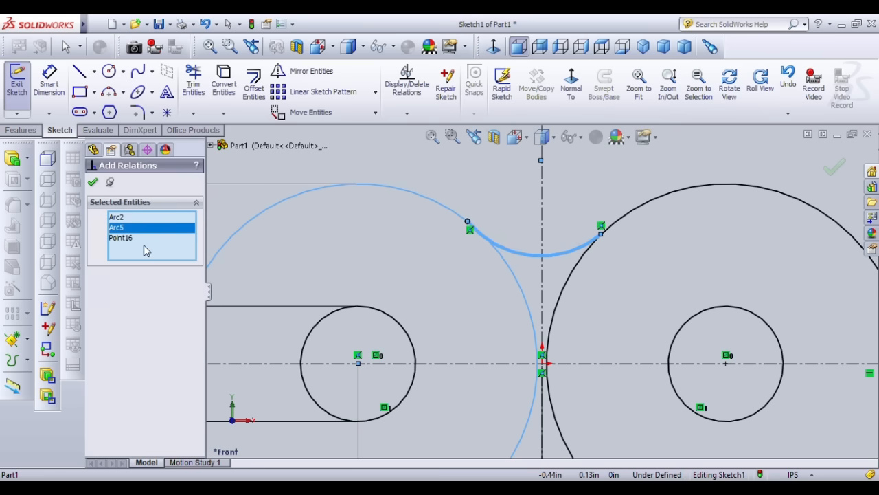
{"action": "left_click", "coordinate": [428, 178]}
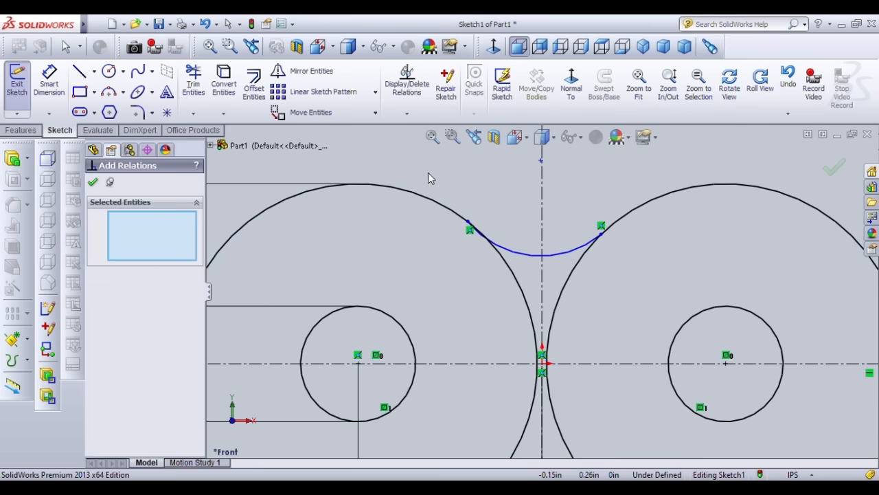
Add a tangent relation between the bridging arc and the outer circle left of the vertical centerline
{"action": "left_click", "coordinate": [462, 222]}
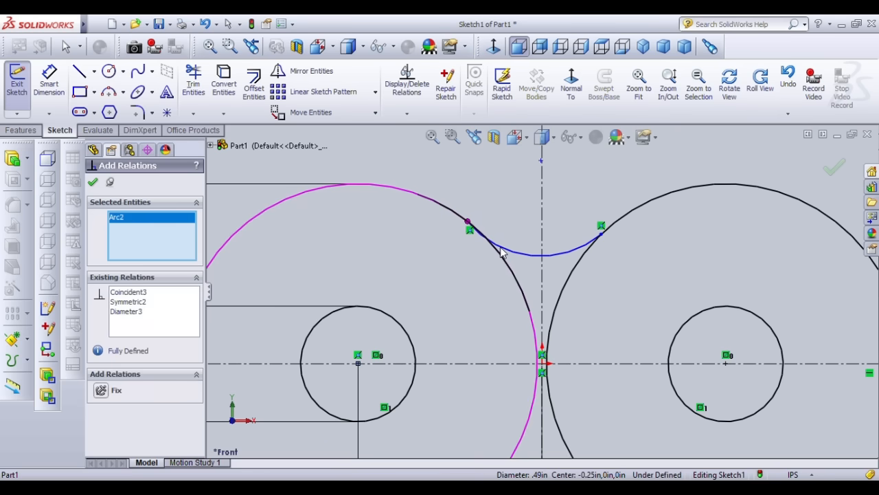
{"action": "left_click", "coordinate": [505, 253]}
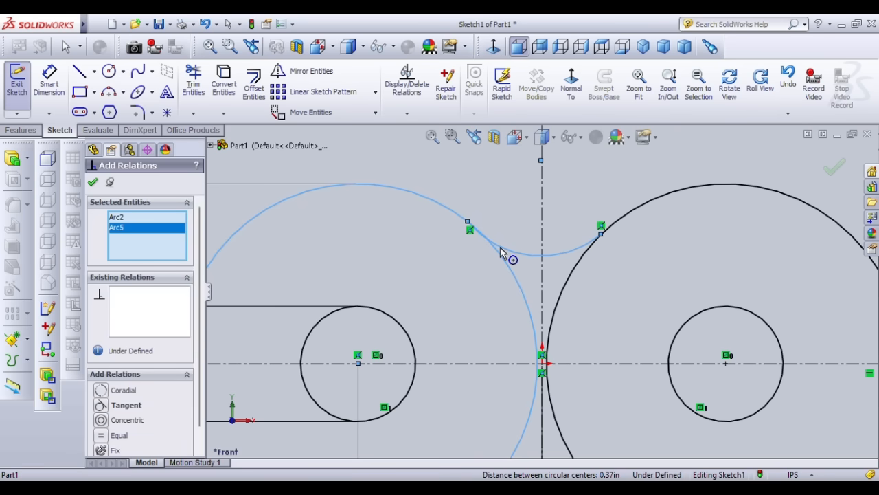
{"action": "left_click", "coordinate": [131, 407]}
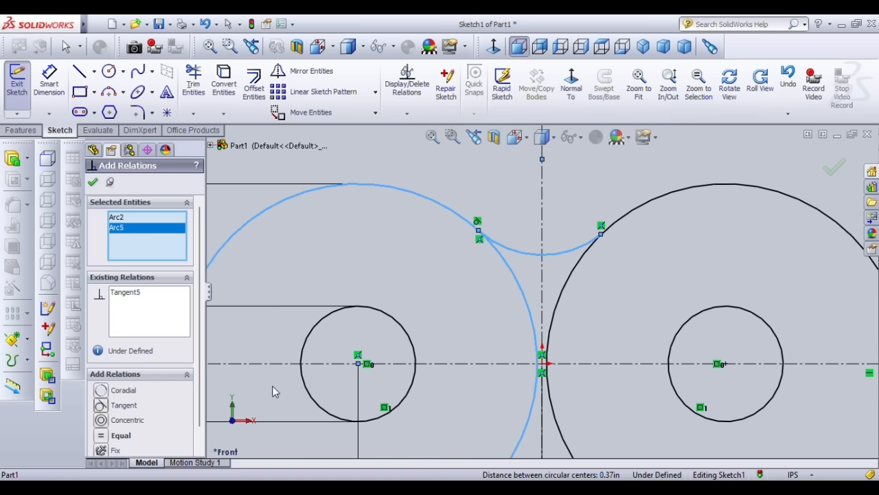
{"action": "left_click", "coordinate": [92, 183]}
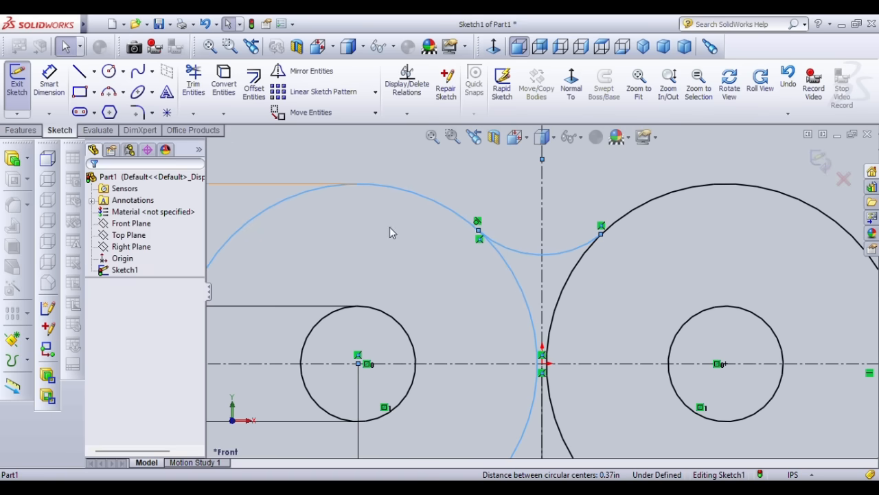
Add a tangent relation between the bridging arc and the mirrored outer circle, excluding the arc's endpoint from the selection
{"action": "left_click", "coordinate": [605, 236]}
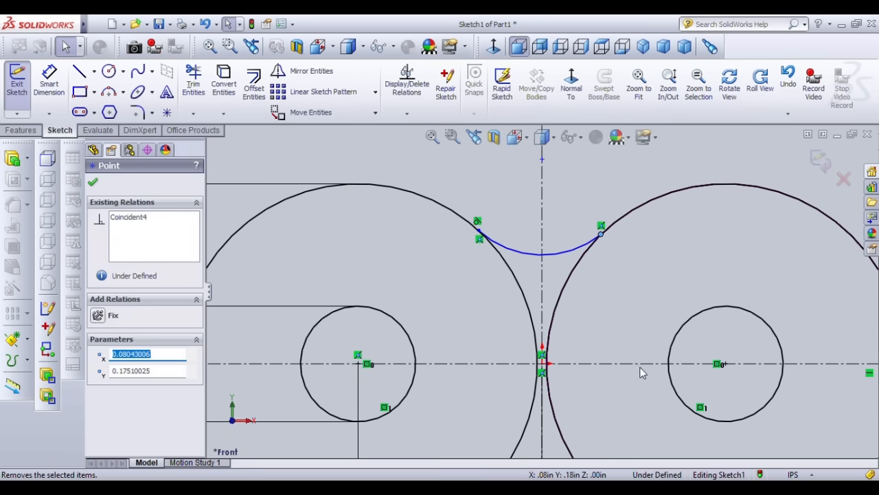
{"action": "left_click", "coordinate": [643, 317]}
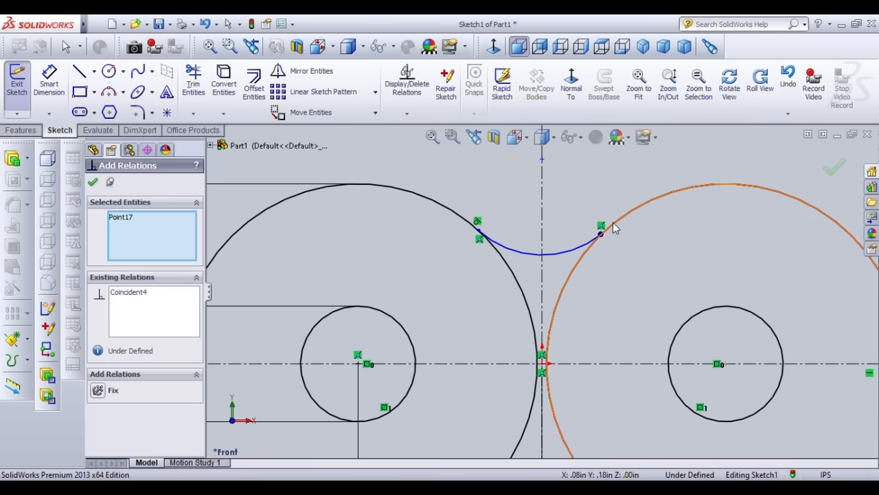
{"action": "left_click", "coordinate": [613, 224]}
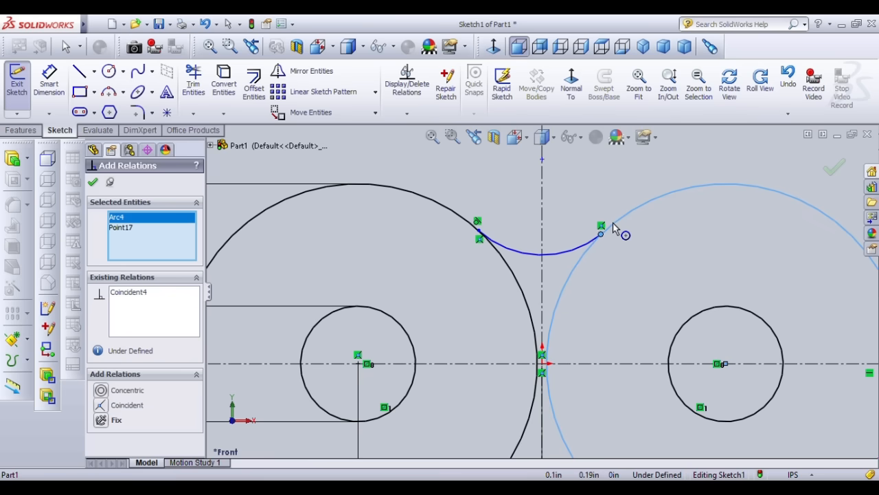
{"action": "left_click", "coordinate": [583, 246]}
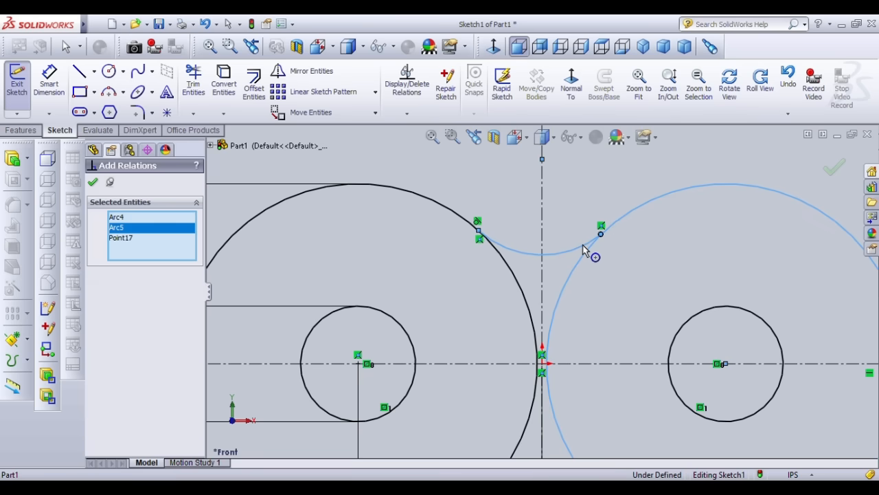
{"action": "left_click", "coordinate": [121, 238]}
{"action": "key", "text": "Delete"}
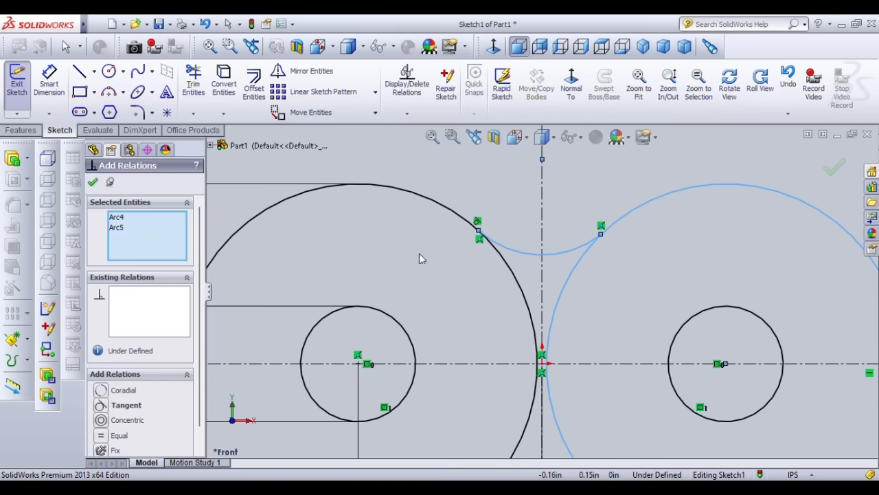
{"action": "left_click", "coordinate": [125, 406]}
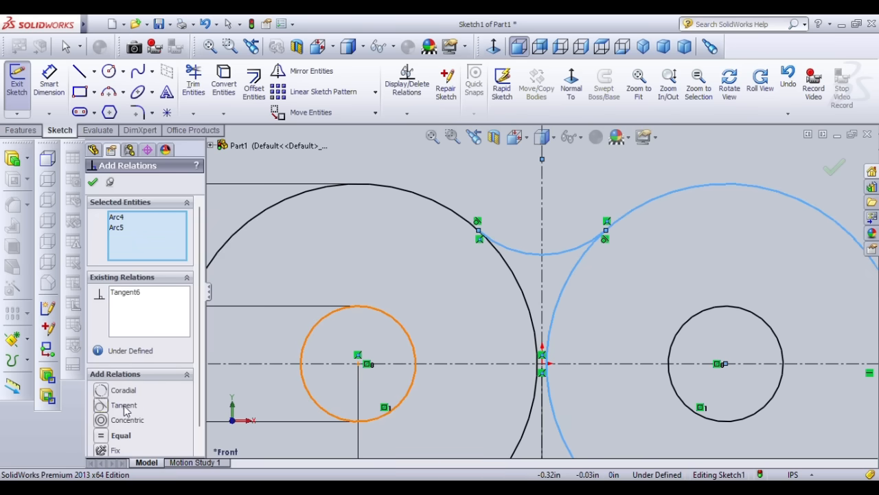
{"action": "left_click", "coordinate": [93, 182]}
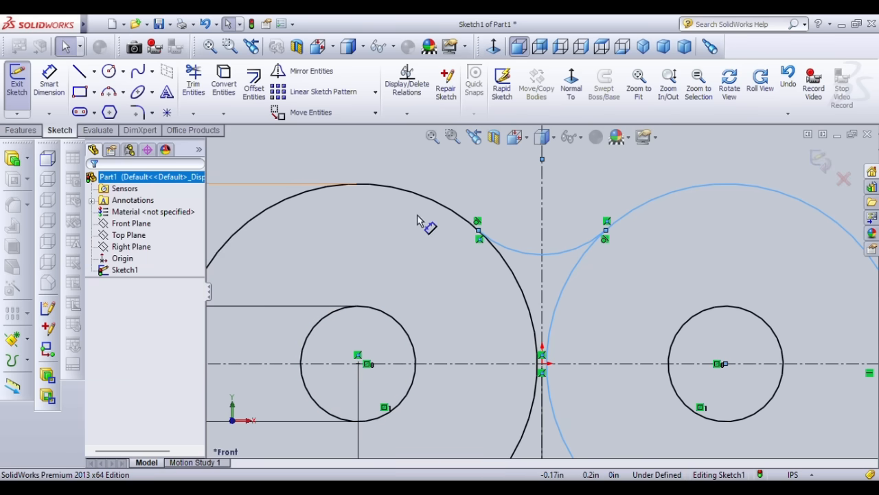
{"action": "scroll", "coordinate": [653, 295], "scroll_direction": "up", "scroll_amount": 3}
{"action": "scroll", "coordinate": [653, 294], "scroll_direction": "up", "scroll_amount": 2}
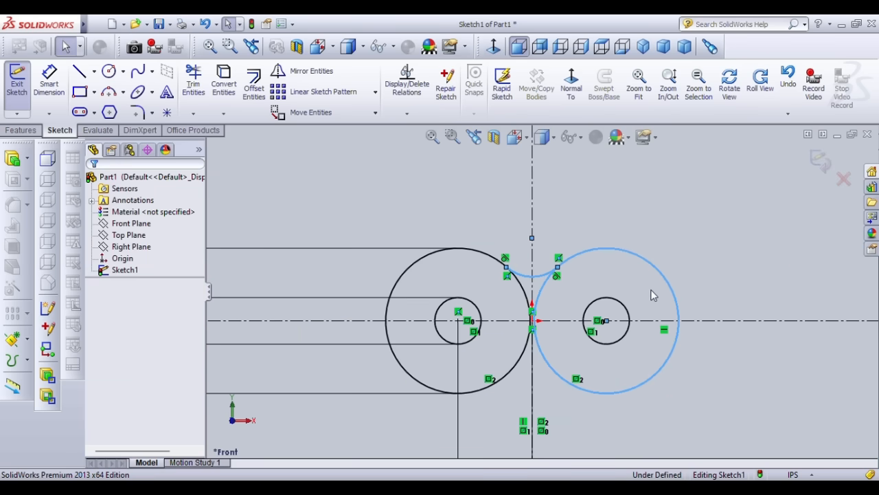
{"action": "scroll", "coordinate": [653, 295], "scroll_direction": "down", "scroll_amount": 4}
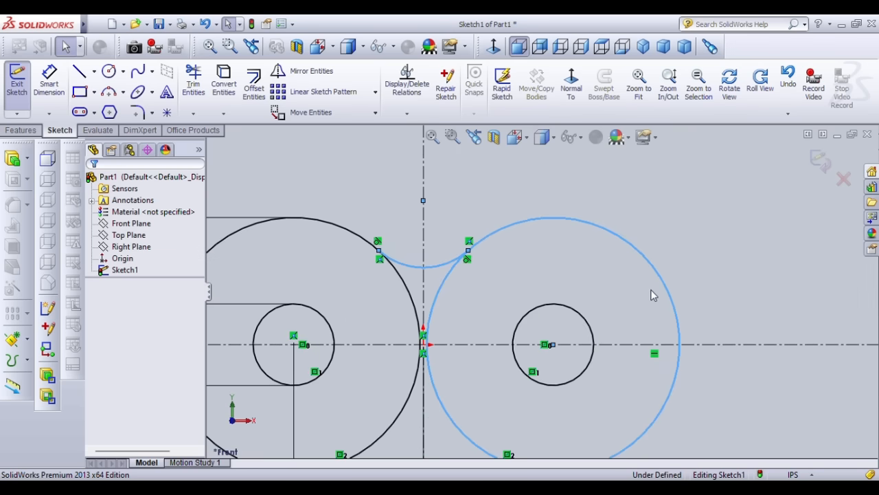
{"action": "scroll", "coordinate": [653, 294], "scroll_direction": "up", "scroll_amount": 1}
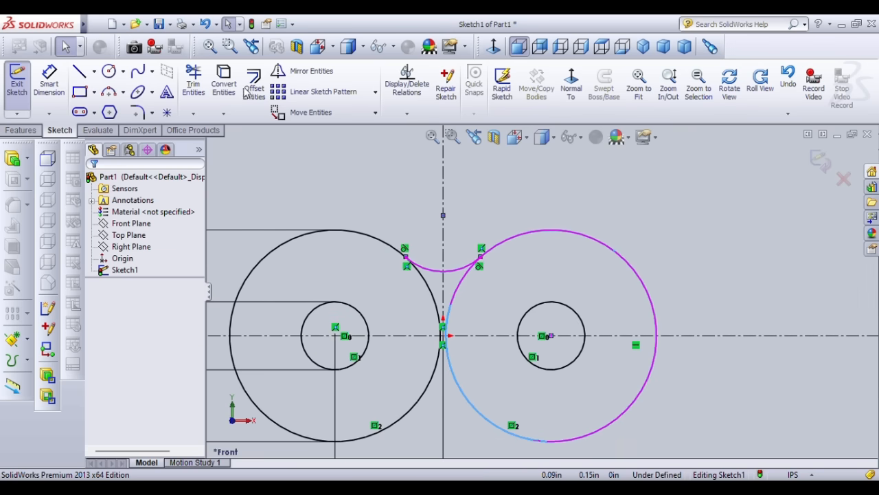
{"action": "left_click", "coordinate": [316, 74]}
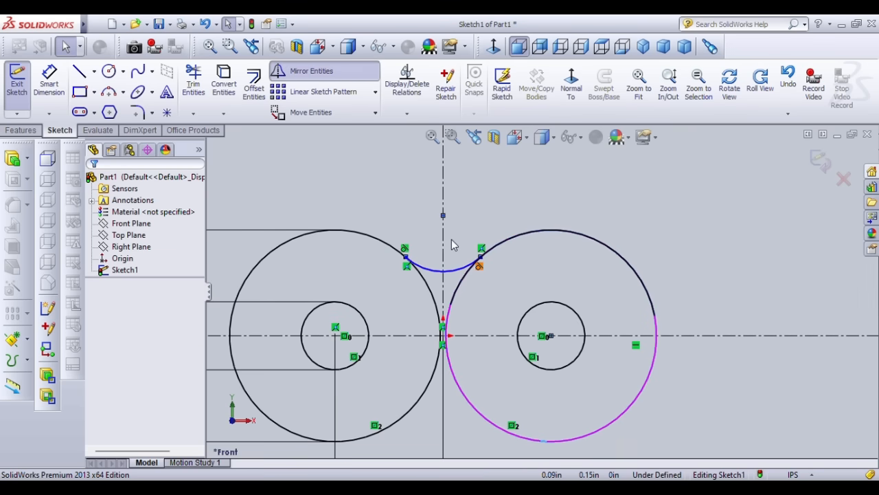
{"action": "left_click", "coordinate": [451, 273]}
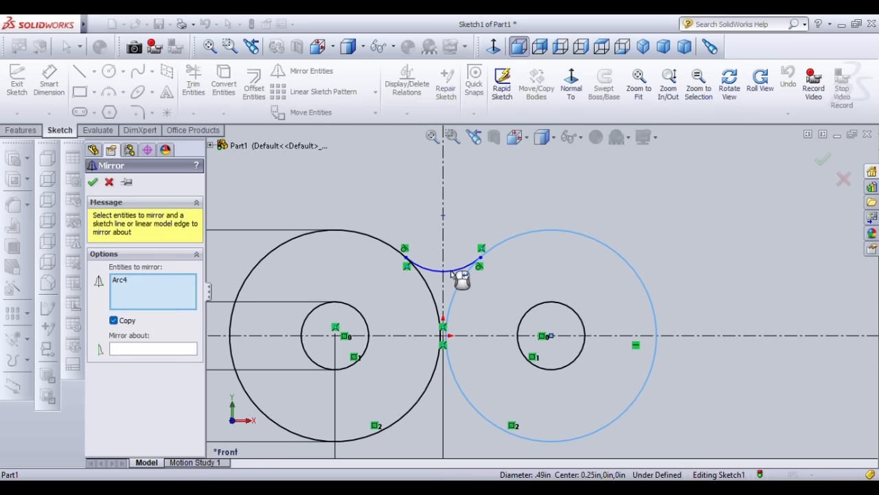
{"action": "left_click", "coordinate": [172, 349]}
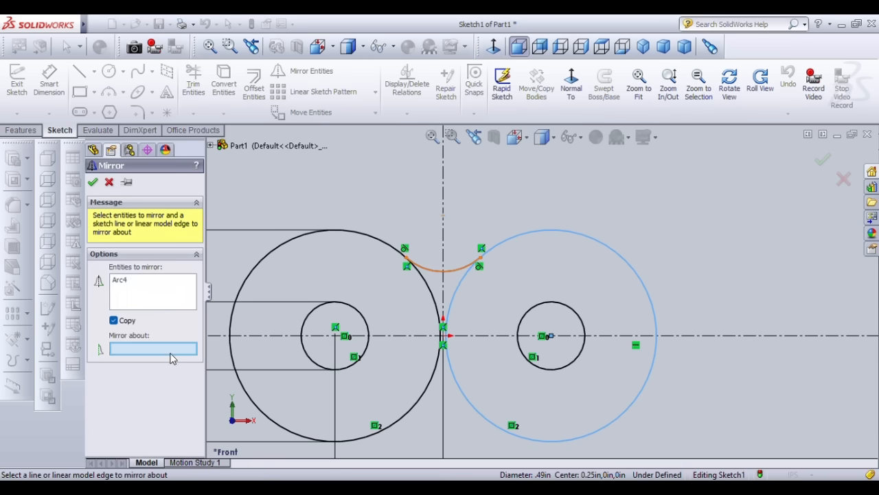
{"action": "left_click", "coordinate": [460, 337]}
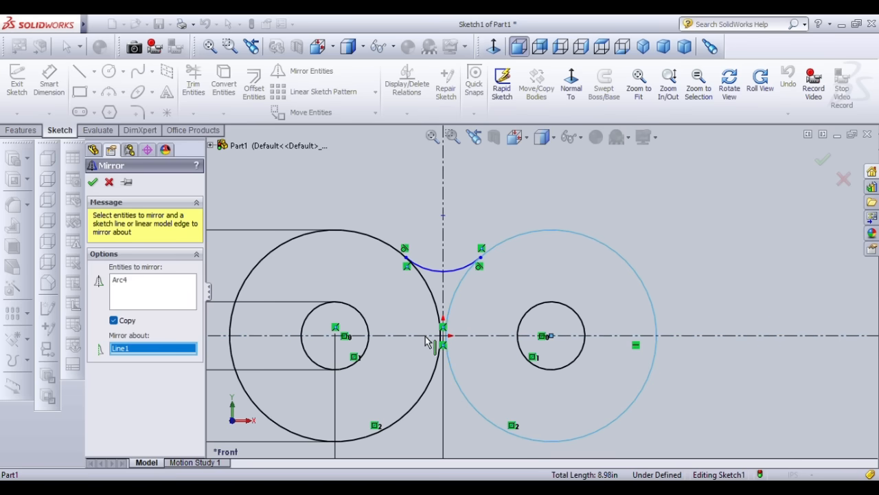
{"action": "left_click", "coordinate": [151, 276]}
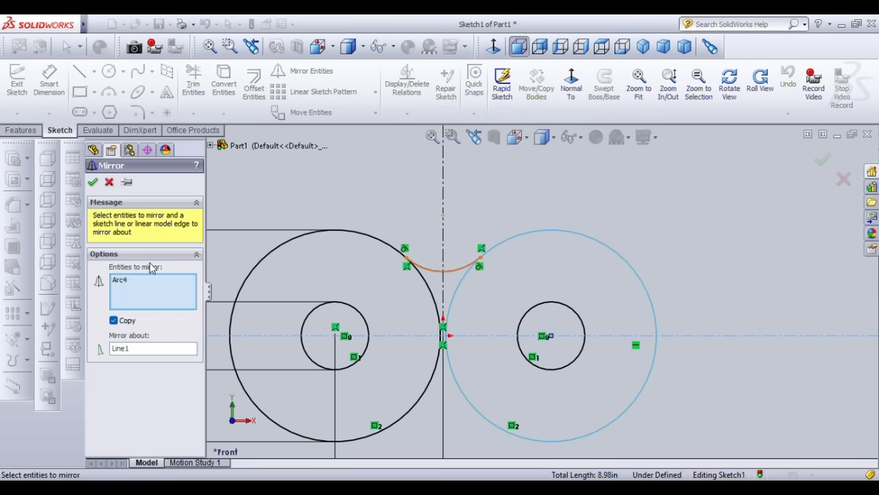
{"action": "left_click", "coordinate": [109, 183]}
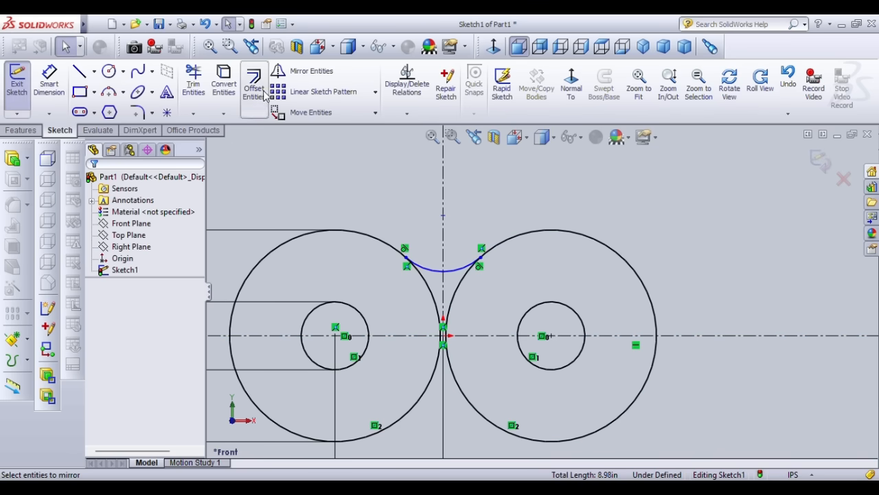
Mirror the upper bridging arc about the horizontal centerline, keeping the original
{"action": "left_click", "coordinate": [313, 73]}
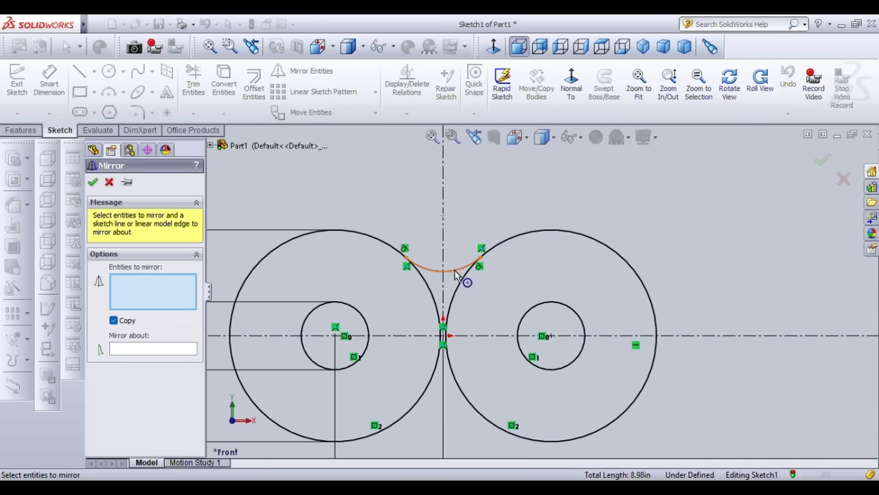
{"action": "left_click", "coordinate": [455, 270]}
{"action": "left_click", "coordinate": [135, 351]}
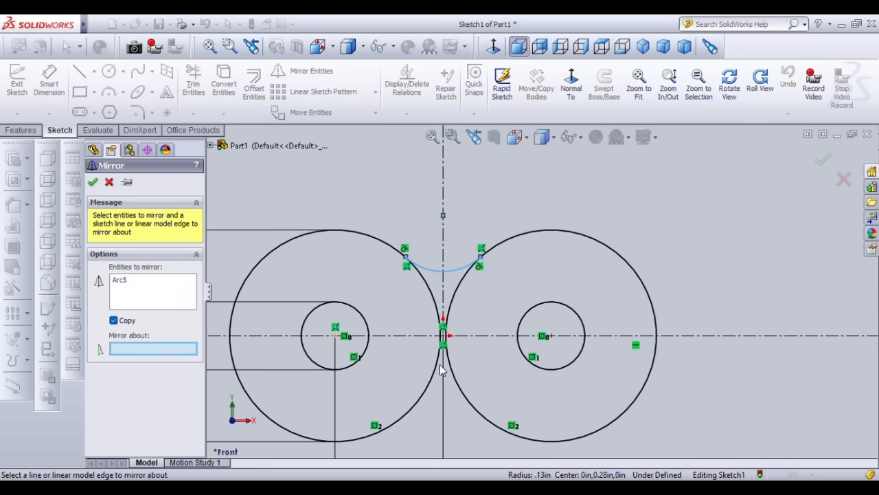
{"action": "left_click", "coordinate": [466, 337]}
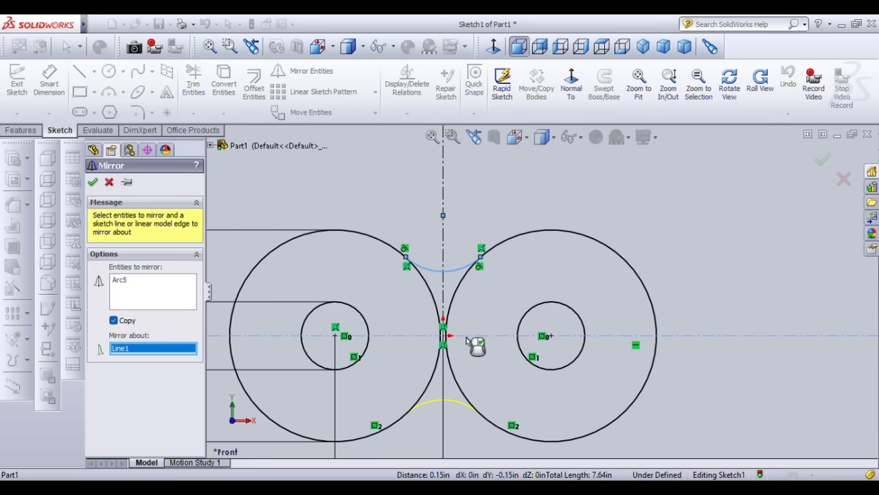
{"action": "left_click", "coordinate": [93, 183]}
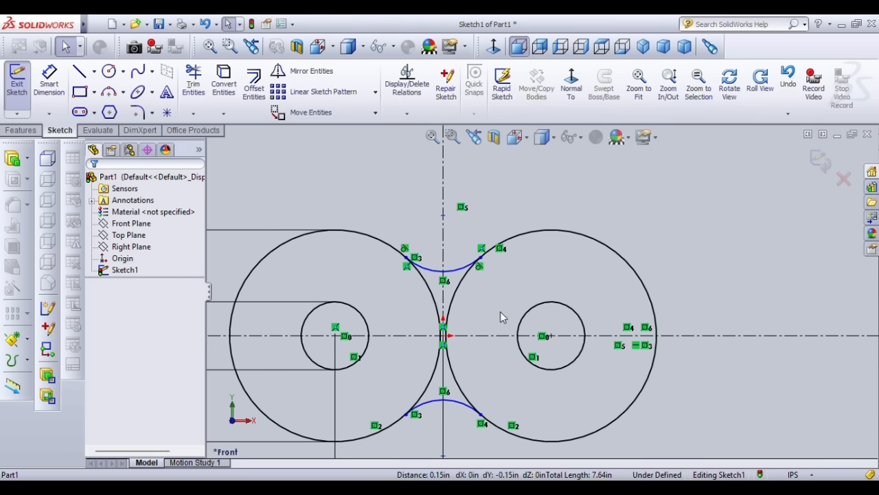
Power-trim the inner flanks of both outer circles between the upper and lower bridging arcs to leave one continuous outline
{"action": "scroll", "coordinate": [501, 312], "scroll_direction": "up", "scroll_amount": 2}
{"action": "scroll", "coordinate": [500, 314], "scroll_direction": "down", "scroll_amount": 3}
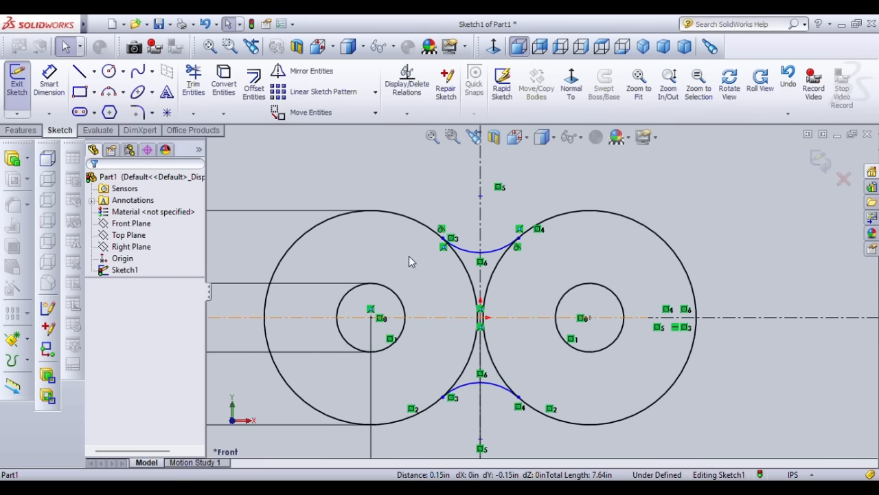
{"action": "left_click", "coordinate": [122, 258]}
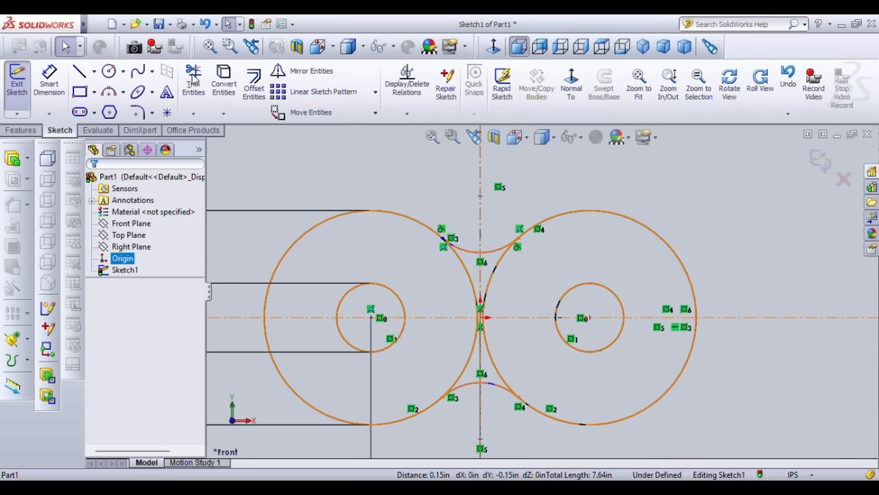
{"action": "left_click", "coordinate": [193, 79]}
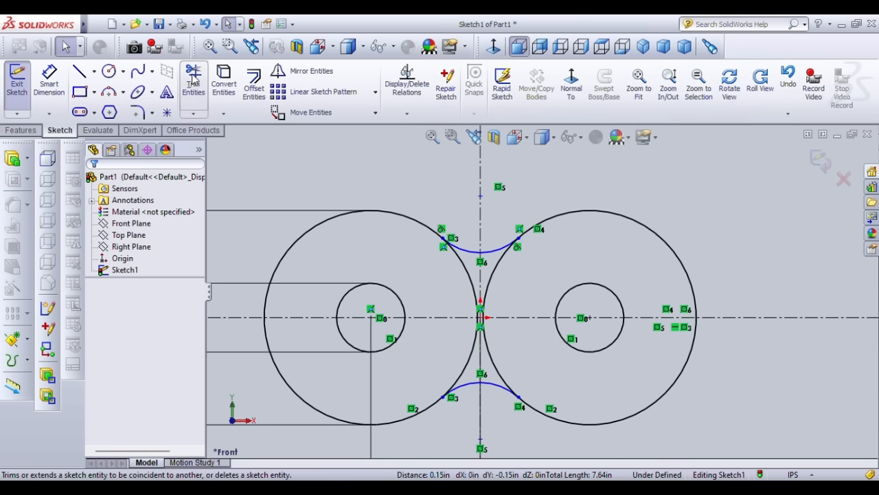
{"action": "left_click", "coordinate": [193, 80]}
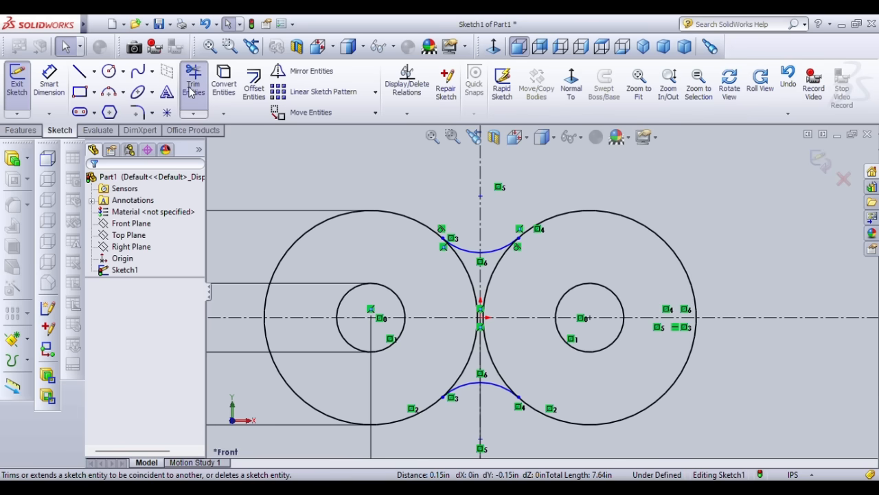
{"action": "left_click_drag", "start_coordinate": [456, 285], "coordinate": [473, 282]}
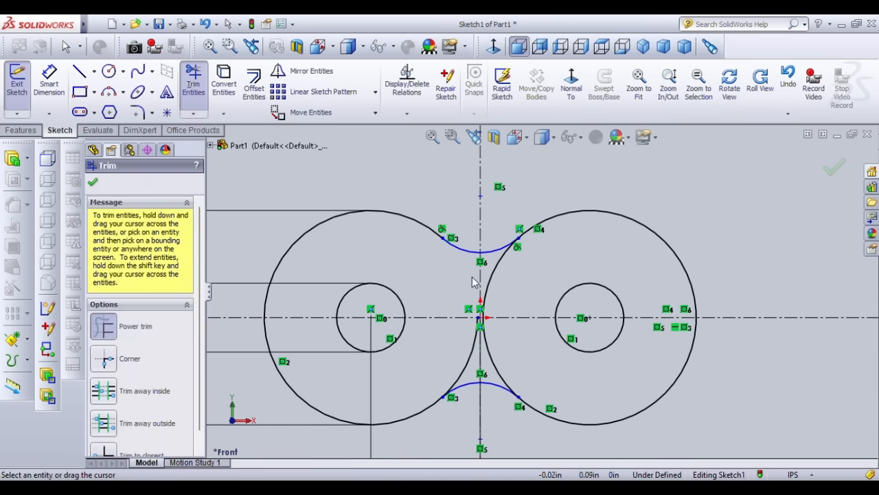
{"action": "left_click_drag", "start_coordinate": [467, 359], "coordinate": [491, 366]}
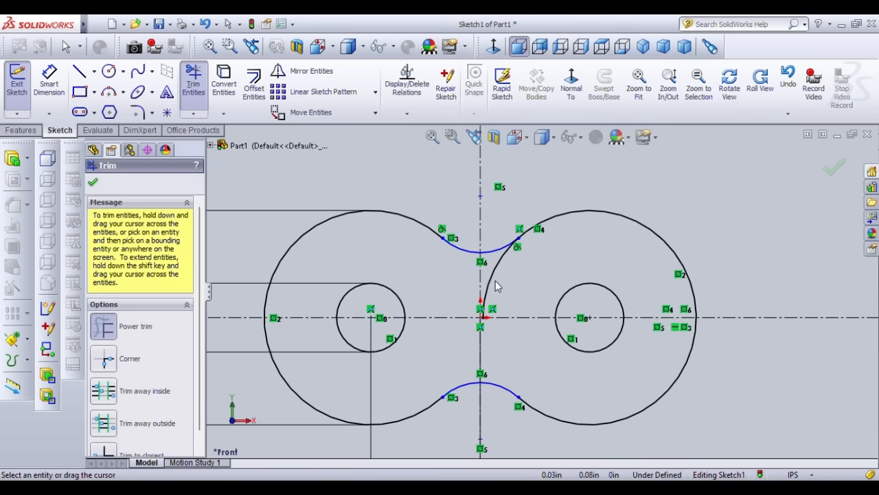
{"action": "left_click_drag", "start_coordinate": [497, 284], "coordinate": [484, 281]}
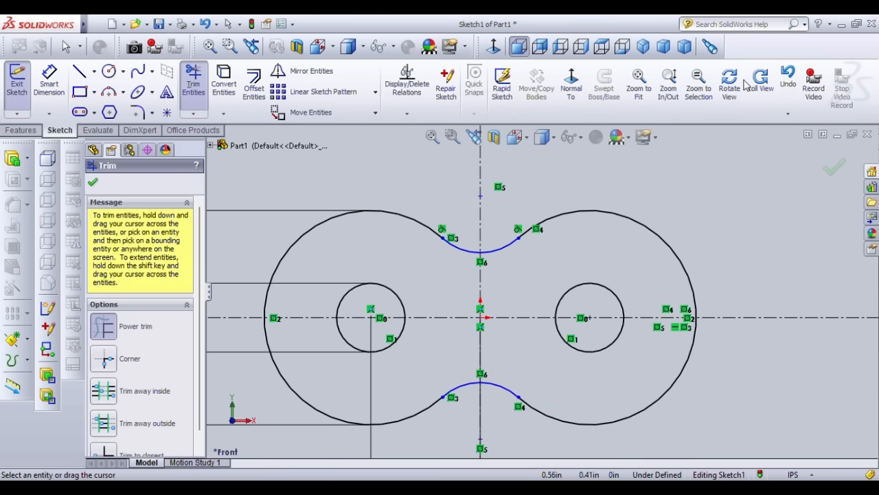
{"action": "left_click", "coordinate": [93, 184]}
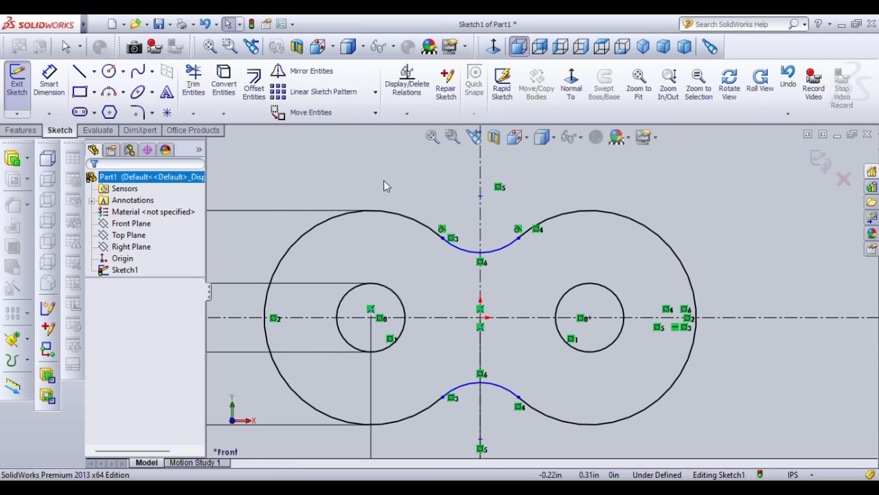
Extrude the two-hole link profile as a blind boss 0.0625 in deep
{"action": "key", "text": "z"}
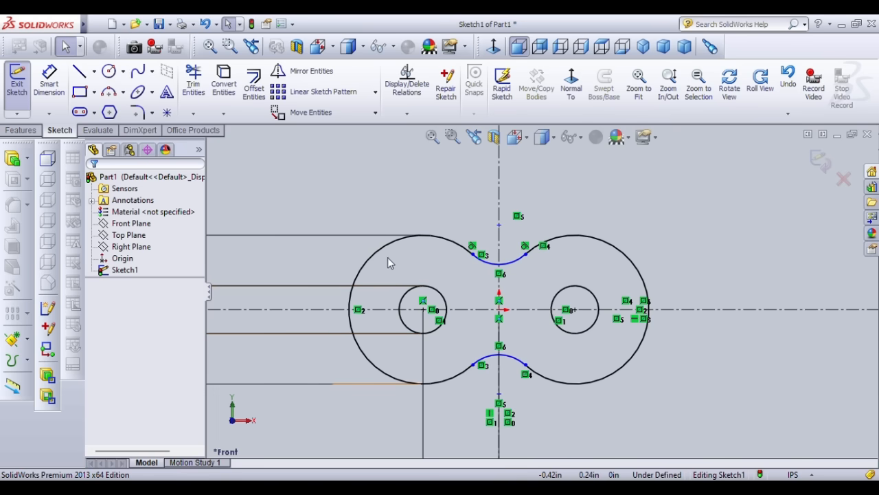
{"action": "left_click", "coordinate": [18, 131]}
{"action": "left_click", "coordinate": [22, 99]}
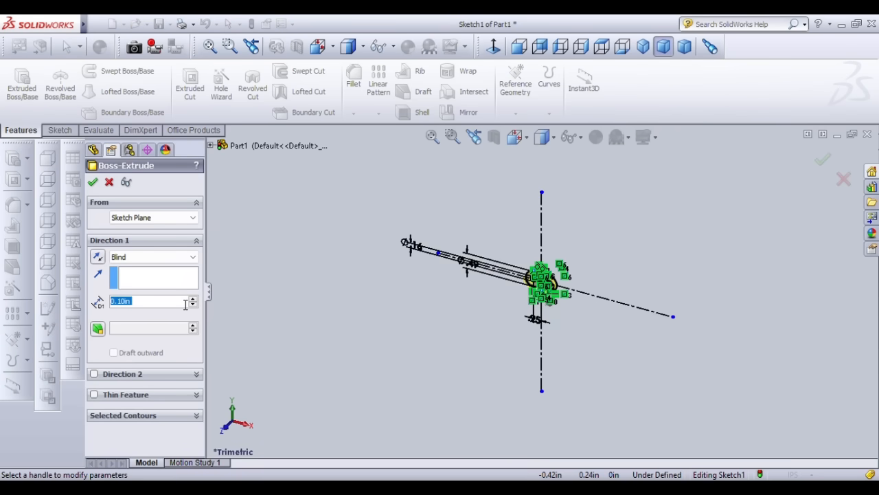
{"action": "type", "text": "0"}
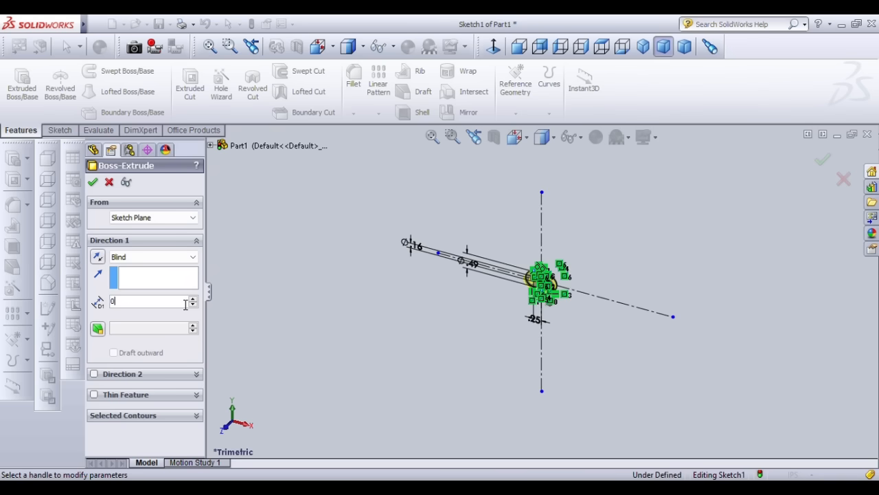
{"action": "type", "text": ".062"}
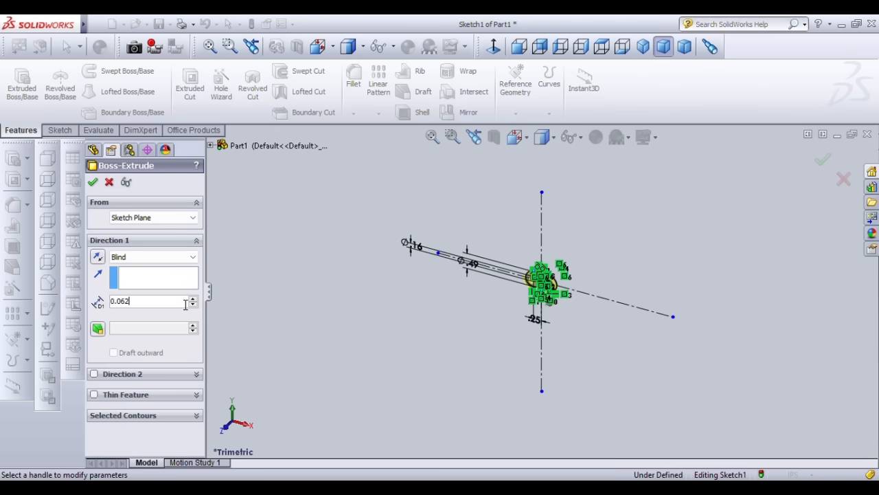
{"action": "type", "text": "5"}
{"action": "key", "text": "Return"}
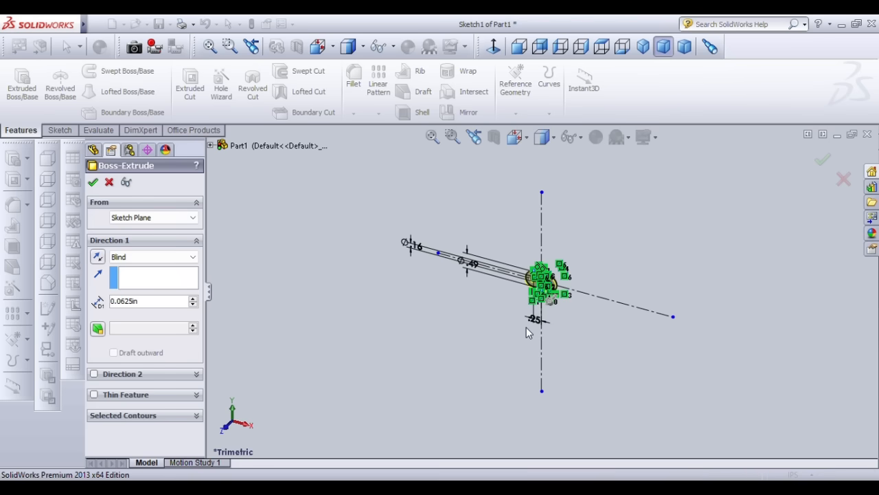
{"action": "key", "text": "Return"}
Apply a constant-radius fillet with tangent propagation to the link plate's front and back faces
{"action": "scroll", "coordinate": [546, 316], "scroll_direction": "down", "scroll_amount": 6}
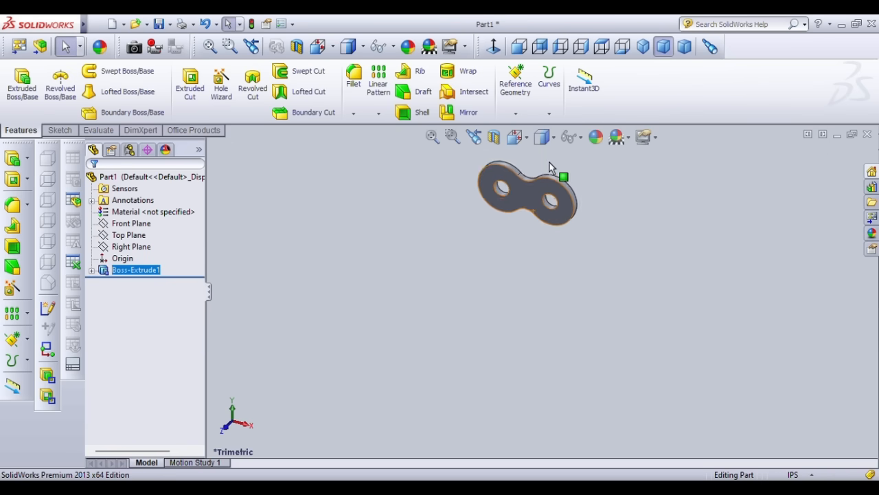
{"action": "scroll", "coordinate": [529, 175], "scroll_direction": "down", "scroll_amount": 3}
{"action": "scroll", "coordinate": [518, 335], "scroll_direction": "down", "scroll_amount": 3}
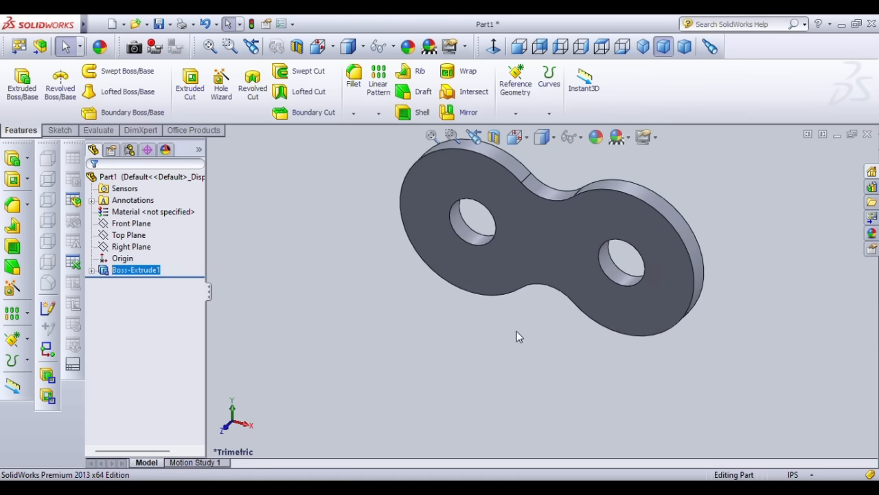
{"action": "left_click", "coordinate": [353, 75]}
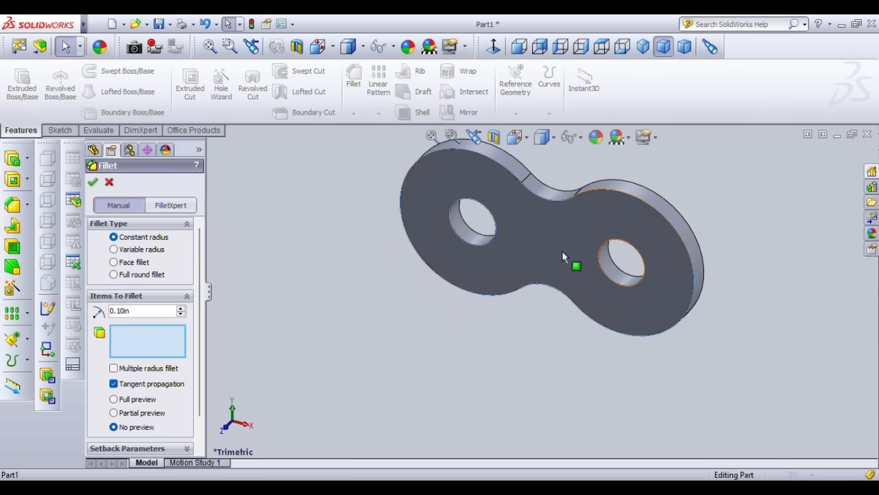
{"action": "left_click", "coordinate": [564, 252]}
{"action": "key", "text": "Left"}
{"action": "key", "text": "Left"}
{"action": "key", "text": "Left"}
{"action": "key", "text": "Left"}
{"action": "key", "text": "Left"}
{"action": "key", "text": "Left"}
{"action": "key", "text": "Left"}
{"action": "key", "text": "Left"}
{"action": "key", "text": "Left"}
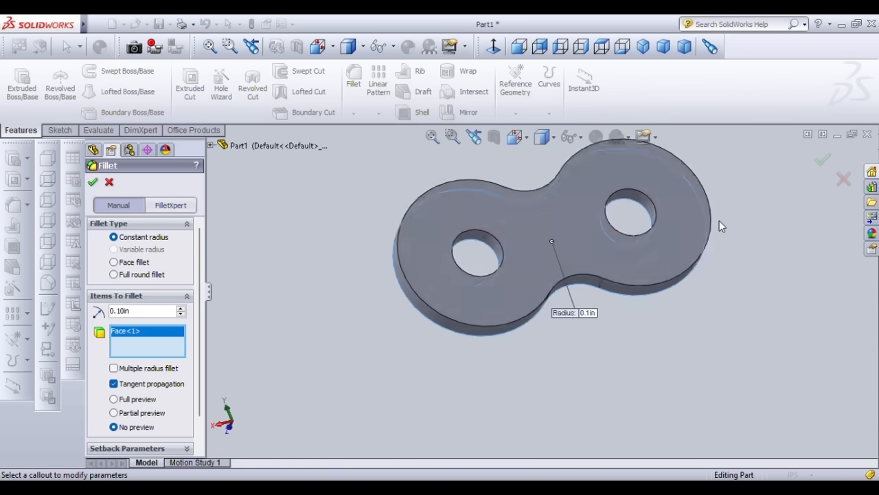
{"action": "key", "text": "Right"}
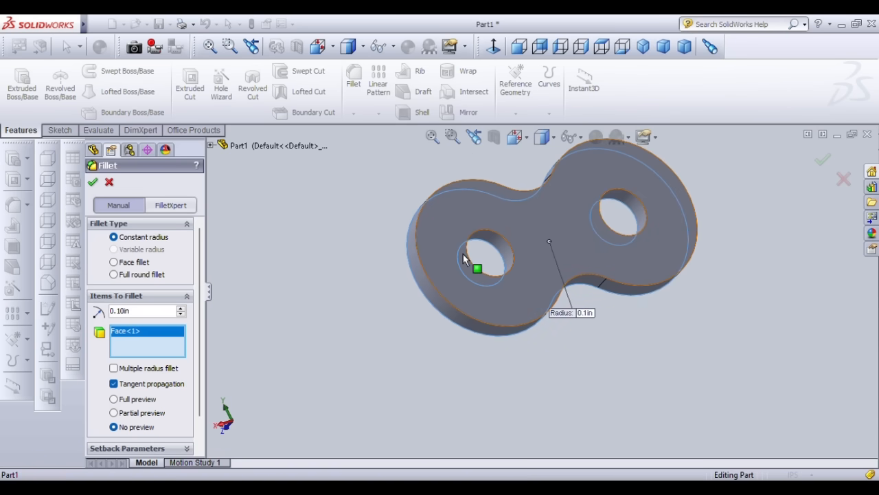
{"action": "left_click", "coordinate": [554, 214]}
{"action": "scroll", "coordinate": [444, 259], "scroll_direction": "up", "scroll_amount": 4}
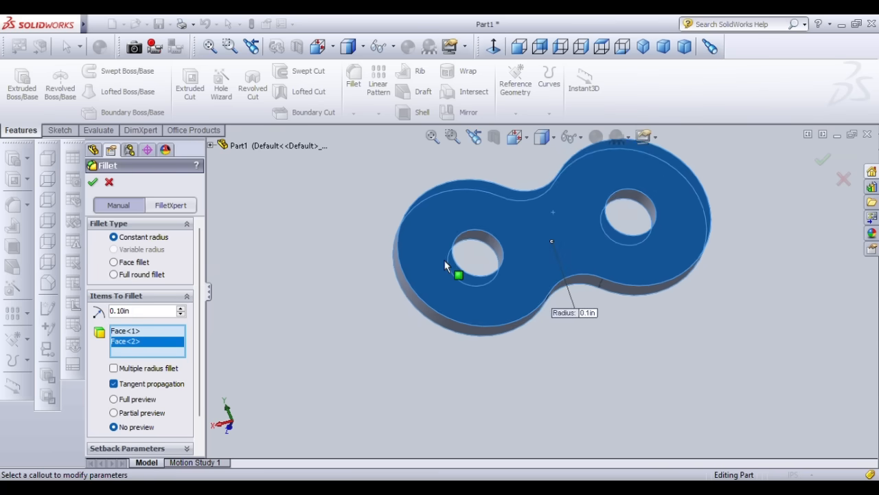
{"action": "scroll", "coordinate": [635, 222], "scroll_direction": "up", "scroll_amount": 1}
{"action": "middle_click_drag", "start_coordinate": [635, 221], "coordinate": [340, 213]}
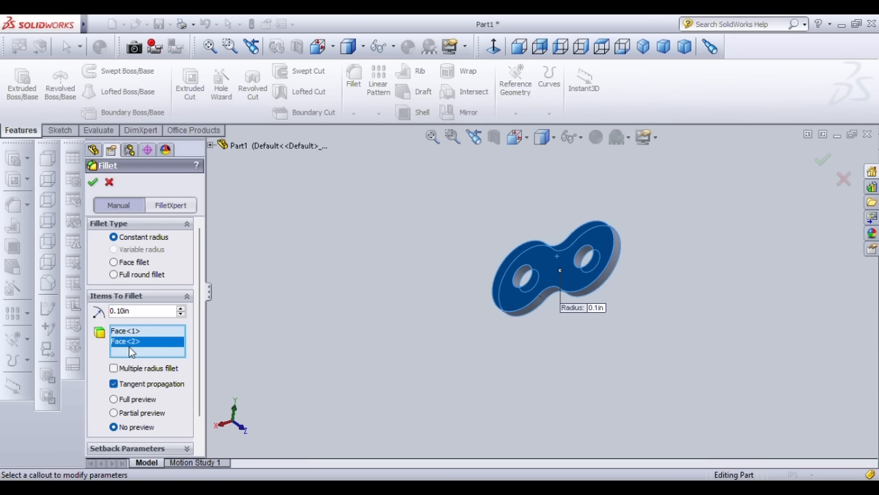
{"action": "left_click", "coordinate": [92, 182]}
{"action": "left_click", "coordinate": [93, 183]}
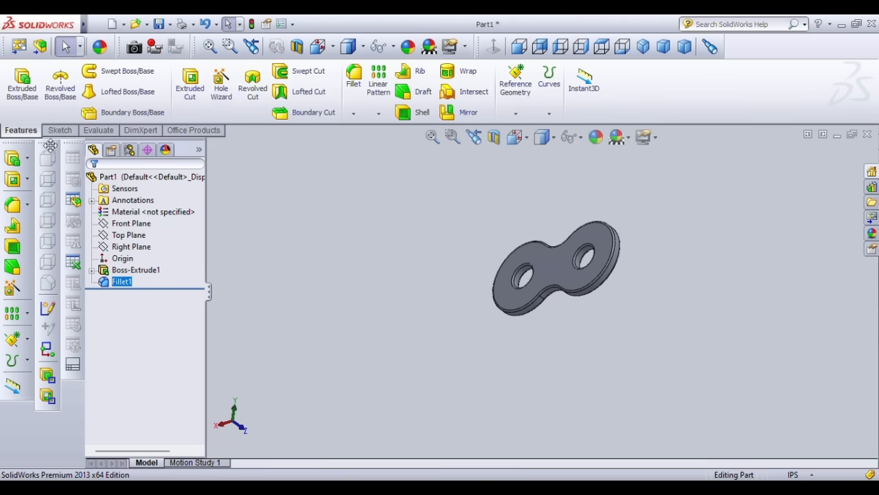
Start a new sketch on the link plate's front face
{"action": "left_click", "coordinate": [518, 46]}
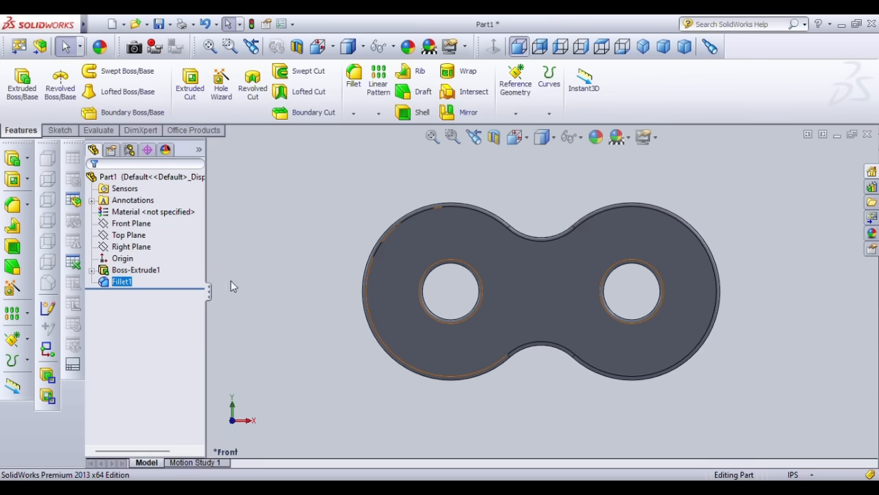
{"action": "left_click", "coordinate": [509, 329]}
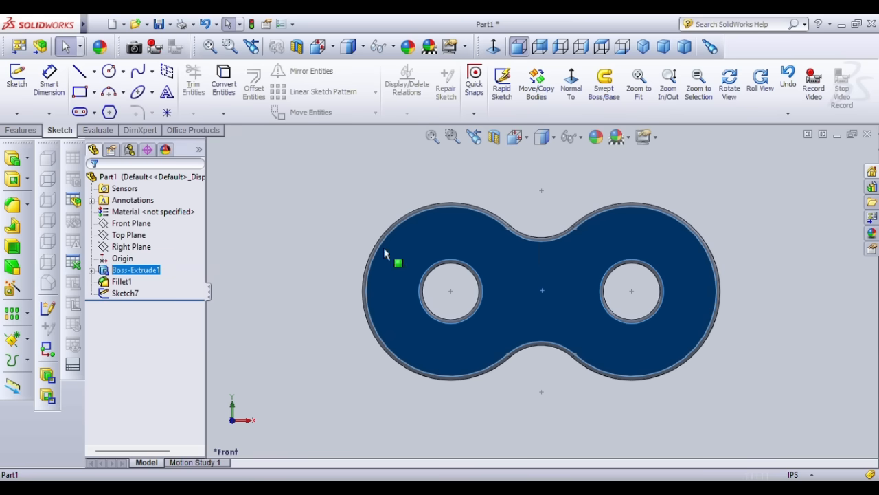
{"action": "left_click", "coordinate": [664, 46]}
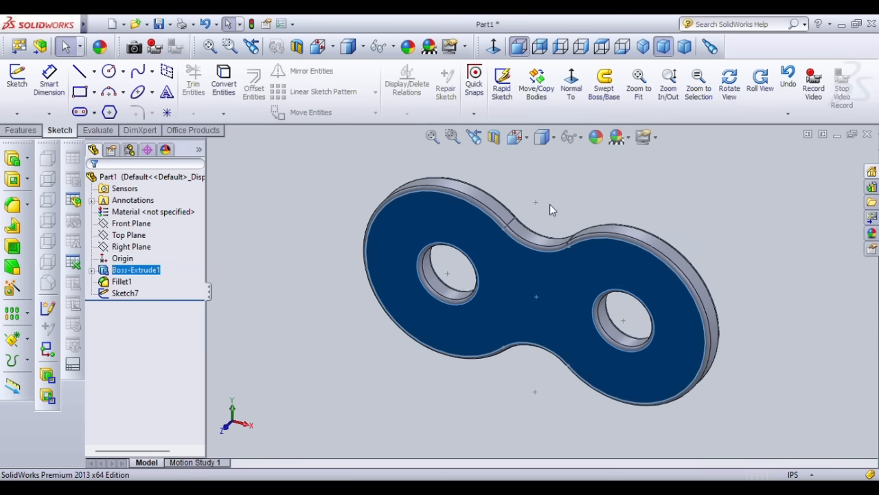
{"action": "left_click", "coordinate": [18, 81]}
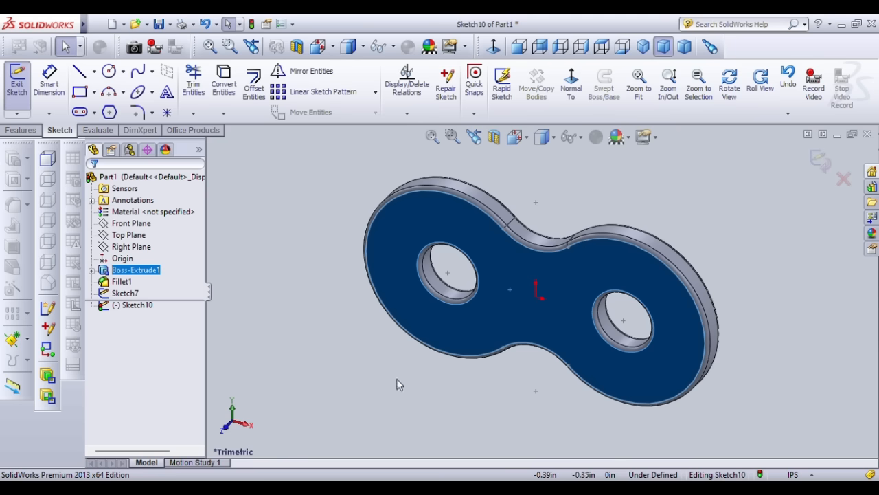
Convert the left hole's inner face and its outer rim edge on the front face into sketch geometry
{"action": "left_click", "coordinate": [452, 295]}
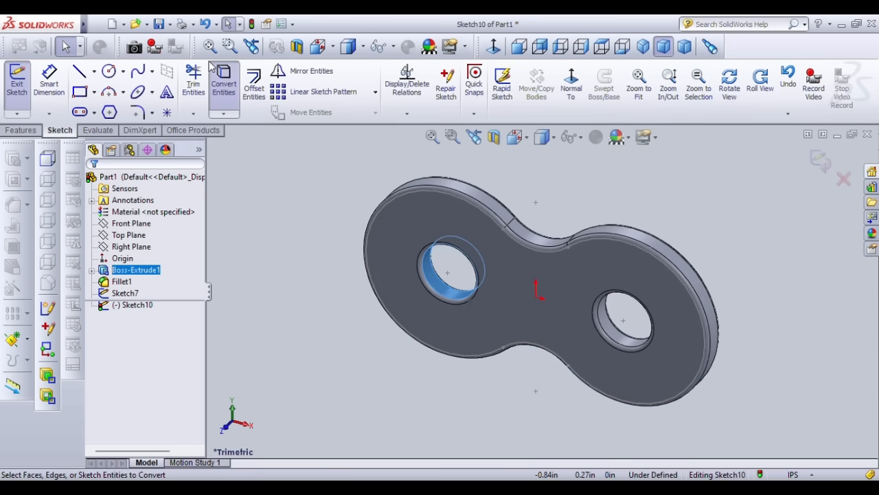
{"action": "left_click", "coordinate": [231, 83]}
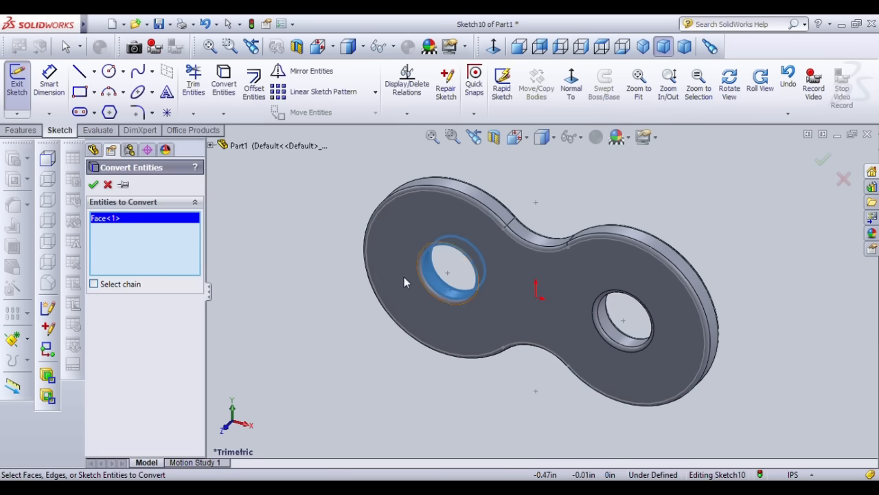
{"action": "left_click", "coordinate": [436, 297]}
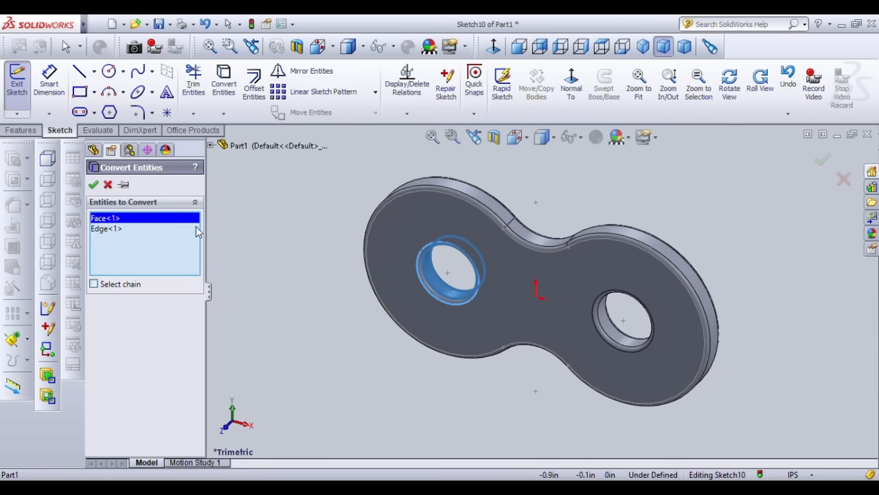
{"action": "left_click", "coordinate": [94, 184]}
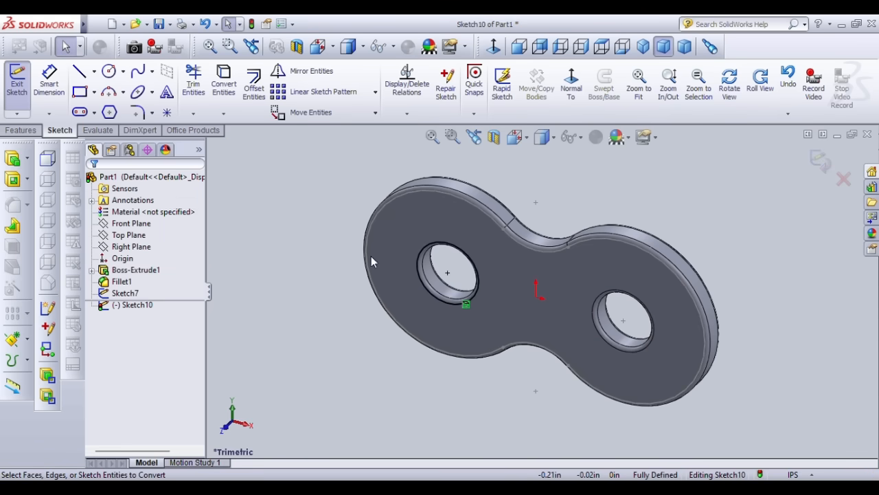
Sketch a circle about 0.26 in in diameter centred on the left hole of the link plate's front face
{"action": "left_click", "coordinate": [518, 46]}
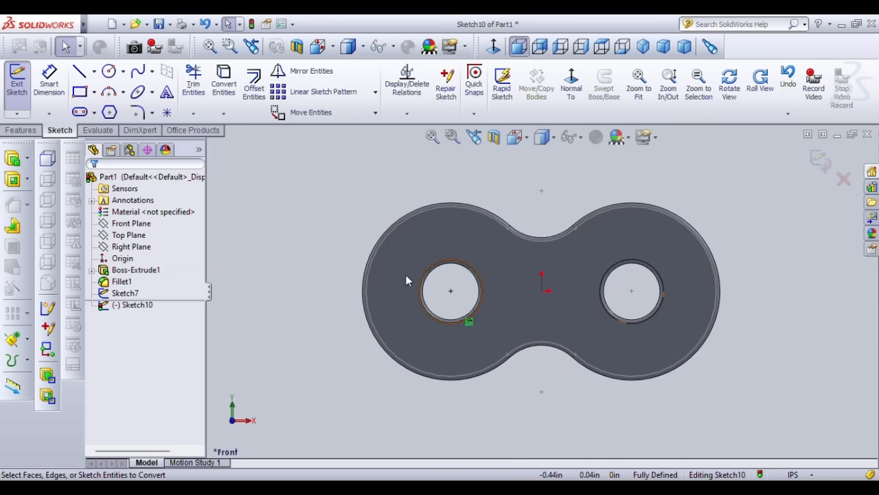
{"action": "left_click", "coordinate": [109, 72]}
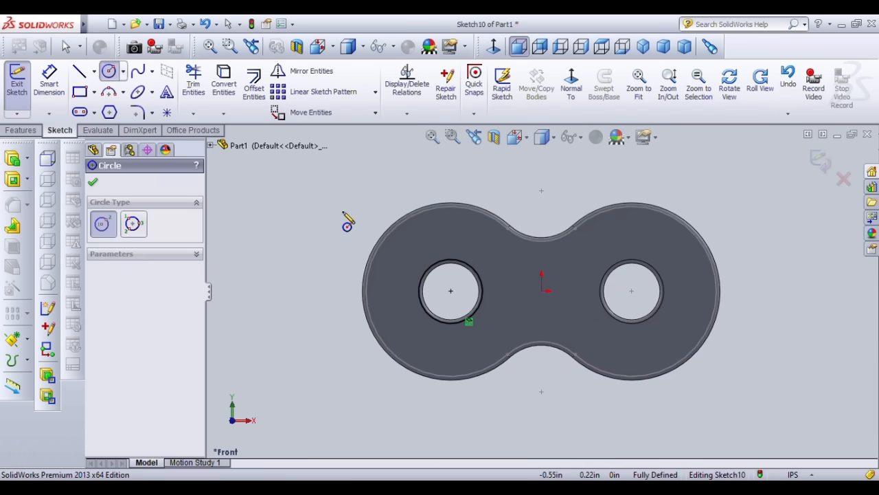
{"action": "left_click", "coordinate": [451, 291]}
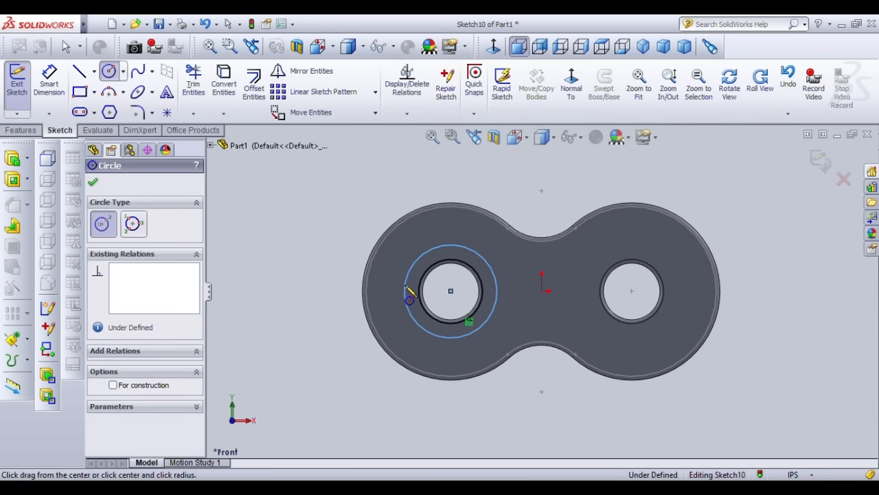
{"action": "left_click", "coordinate": [405, 287]}
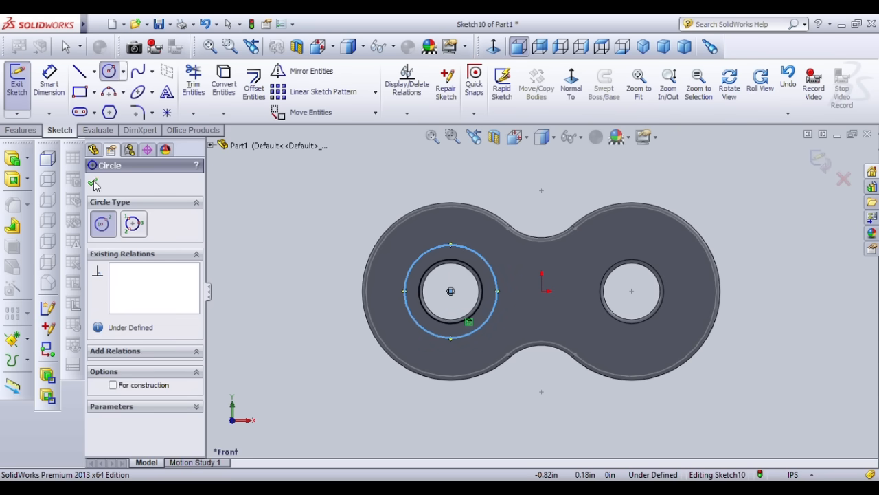
{"action": "left_click", "coordinate": [93, 184]}
Dimension the circle around the left hole to a diameter of 0.312 in
{"action": "left_click", "coordinate": [48, 82]}
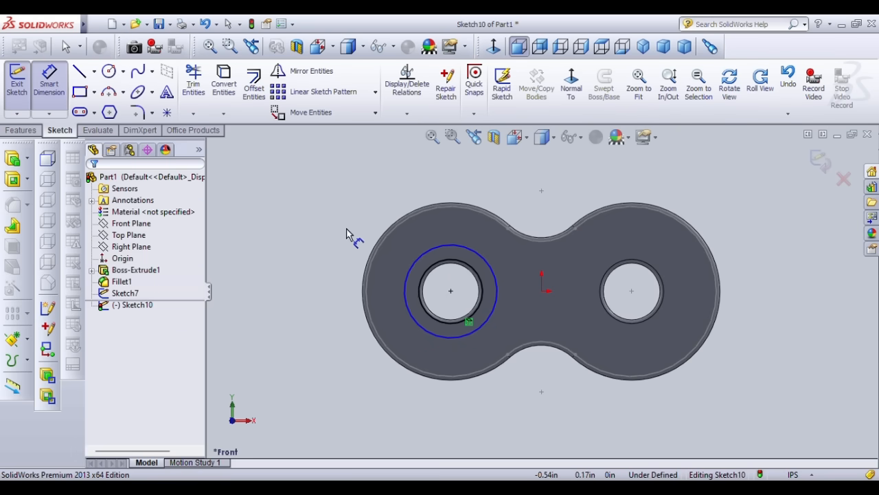
{"action": "left_click", "coordinate": [406, 297]}
{"action": "left_click", "coordinate": [309, 294]}
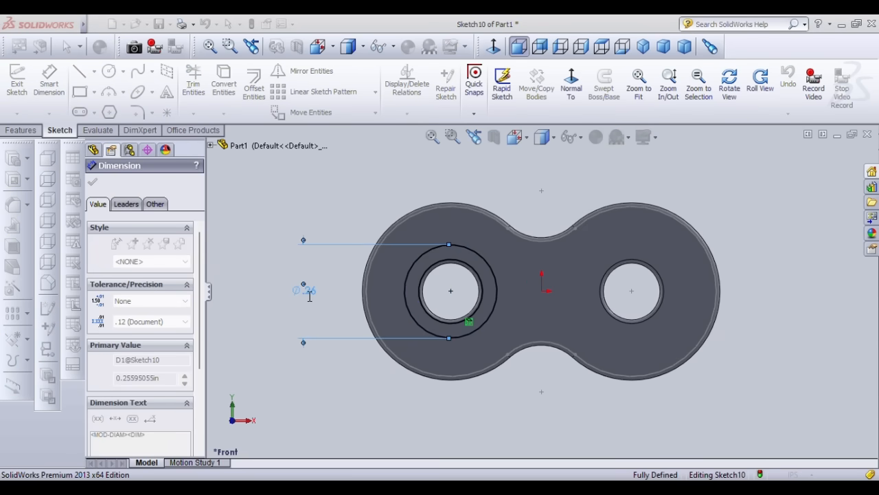
{"action": "type", "text": ".312"}
{"action": "key", "text": "Return"}
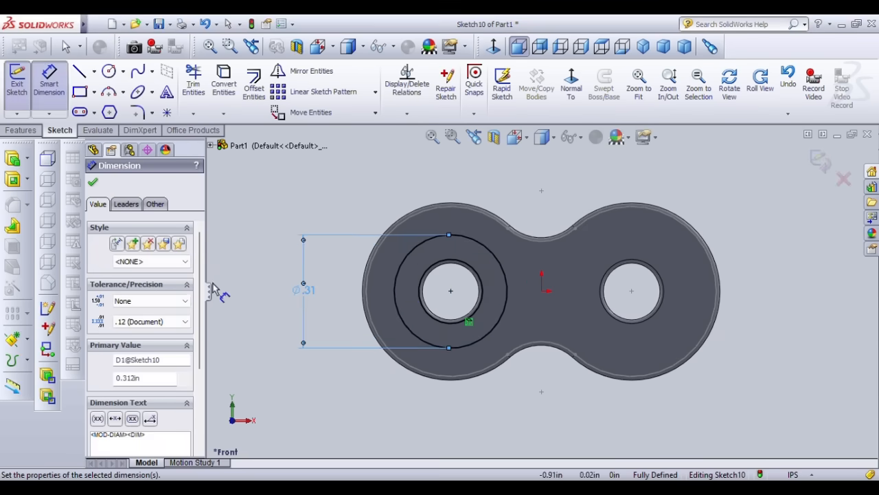
{"action": "left_click", "coordinate": [92, 182]}
Extrude the ring around the left hole as a blind boss 0.312 in deep, merged with the plate
{"action": "left_click", "coordinate": [21, 130]}
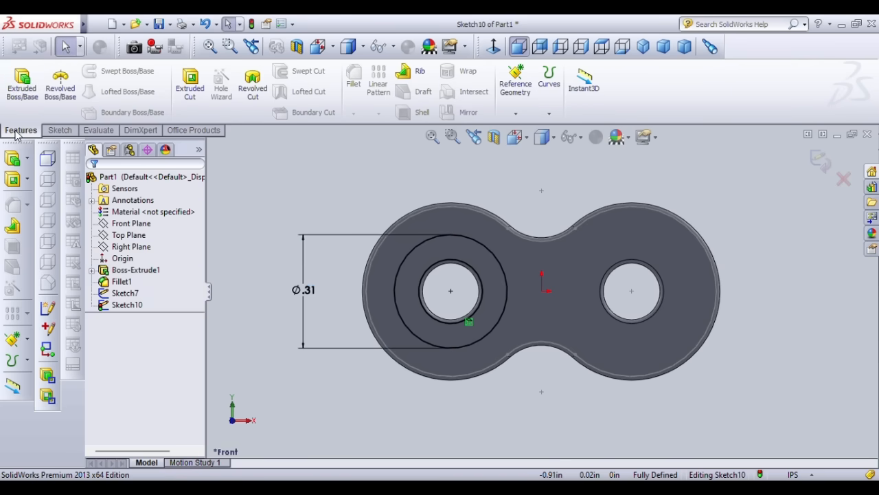
{"action": "left_click", "coordinate": [21, 84]}
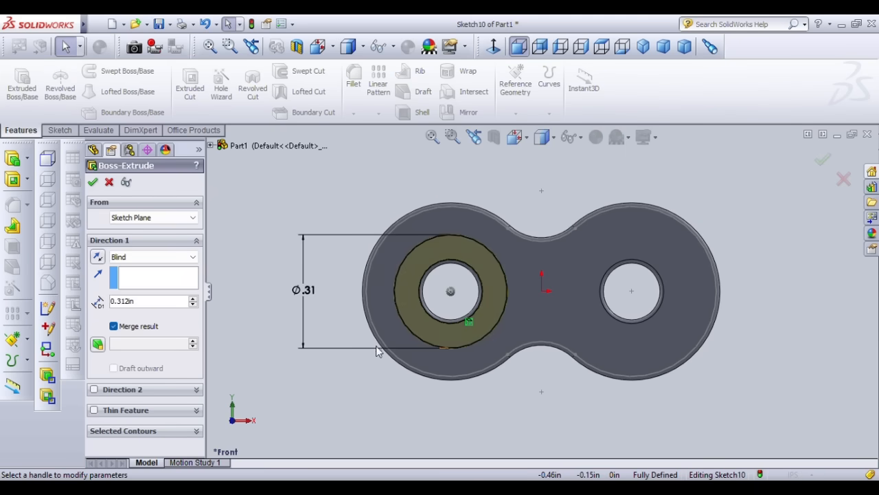
{"action": "double_click", "coordinate": [143, 300]}
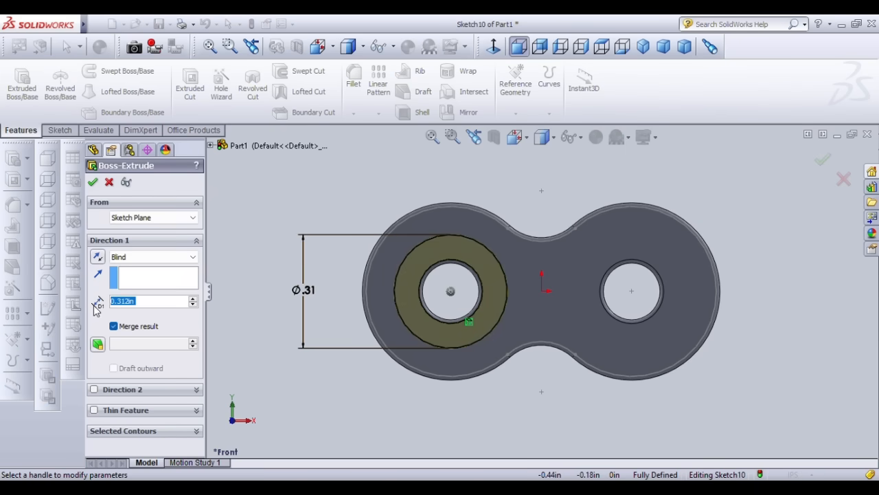
{"action": "left_click", "coordinate": [93, 184]}
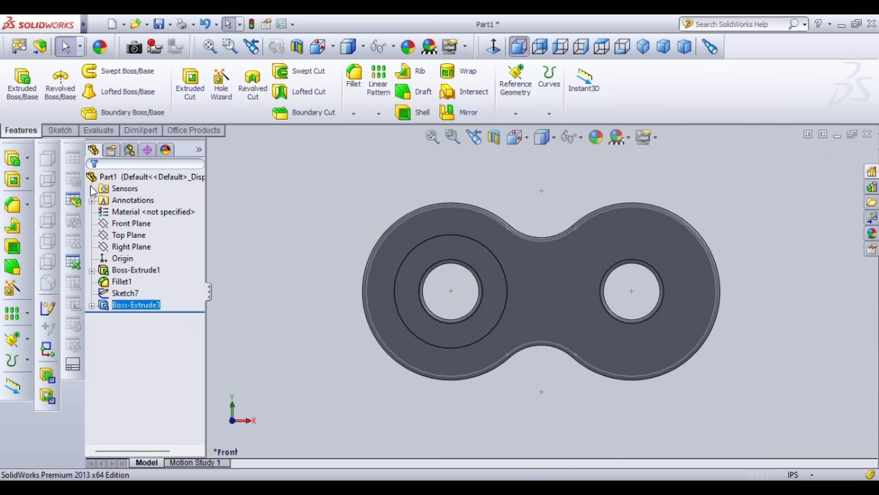
Mirror the left tubular boss about the Right Plane onto the right hole
{"action": "left_click", "coordinate": [60, 130]}
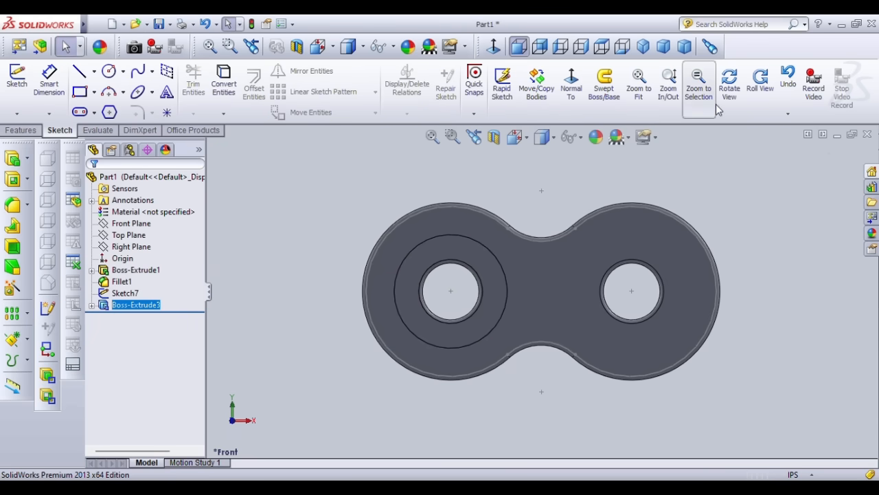
{"action": "left_click", "coordinate": [730, 83]}
{"action": "mouse_move", "coordinate": [716, 239]}
{"action": "left_mouse_down"}
{"action": "mouse_move", "coordinate": [715, 279]}
{"action": "mouse_move", "coordinate": [665, 279]}
{"action": "mouse_move", "coordinate": [751, 405]}
{"action": "mouse_move", "coordinate": [675, 401]}
{"action": "mouse_move", "coordinate": [718, 281]}
{"action": "mouse_move", "coordinate": [708, 252]}
{"action": "mouse_move", "coordinate": [769, 323]}
{"action": "mouse_move", "coordinate": [718, 248]}
{"action": "mouse_move", "coordinate": [721, 237]}
{"action": "left_mouse_up"}
{"action": "left_click", "coordinate": [734, 89]}
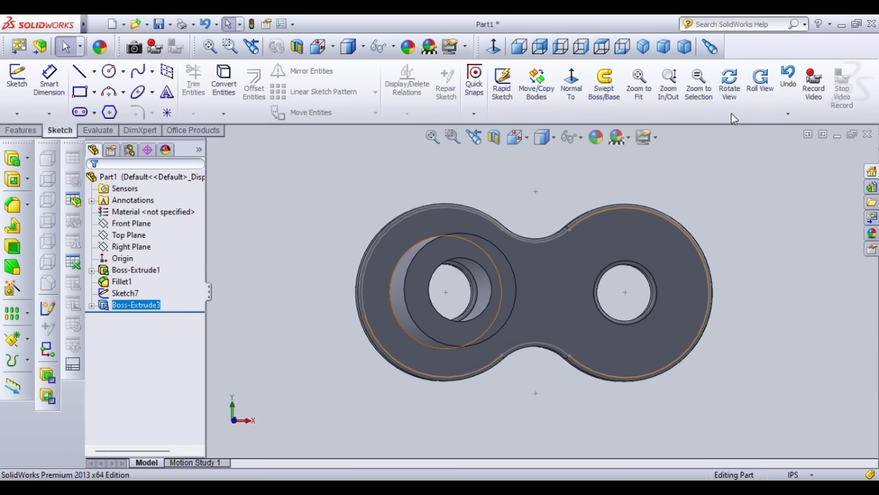
{"action": "left_click", "coordinate": [731, 96]}
{"action": "left_click_drag", "start_coordinate": [735, 235], "coordinate": [722, 239]}
{"action": "left_click", "coordinate": [731, 103]}
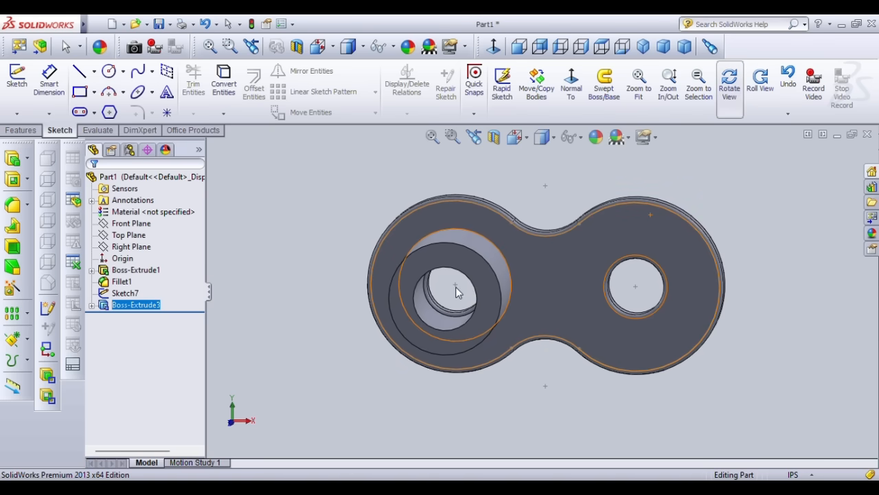
{"action": "left_click", "coordinate": [198, 213]}
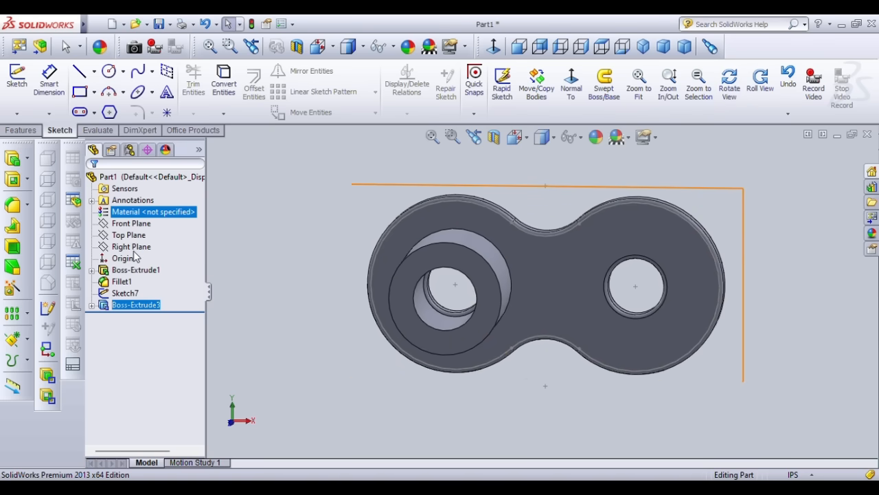
{"action": "left_click", "coordinate": [132, 247]}
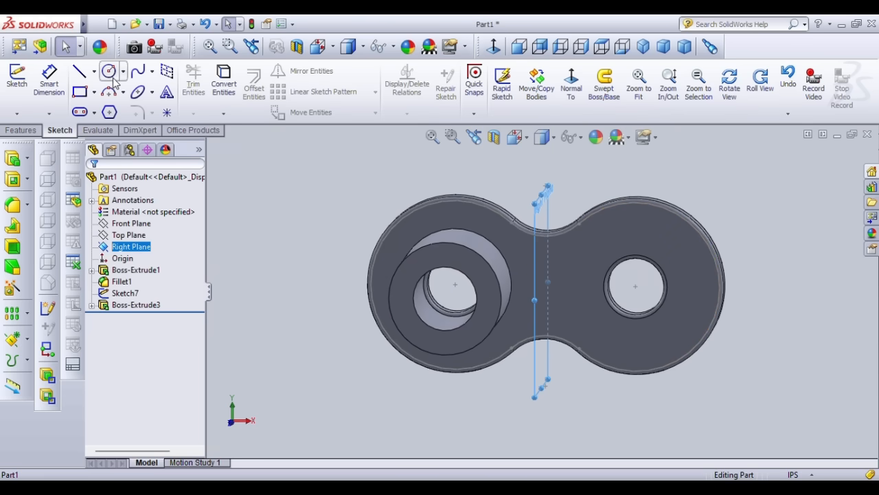
{"action": "left_click", "coordinate": [21, 130]}
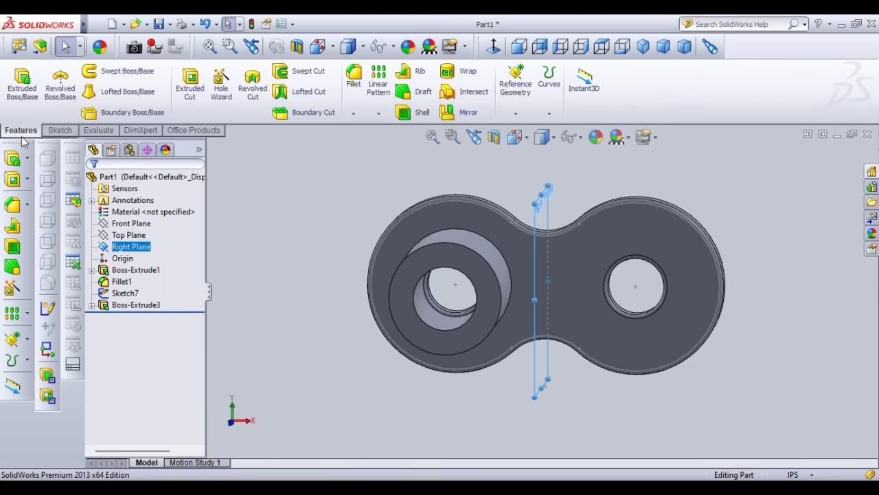
{"action": "left_click", "coordinate": [467, 112]}
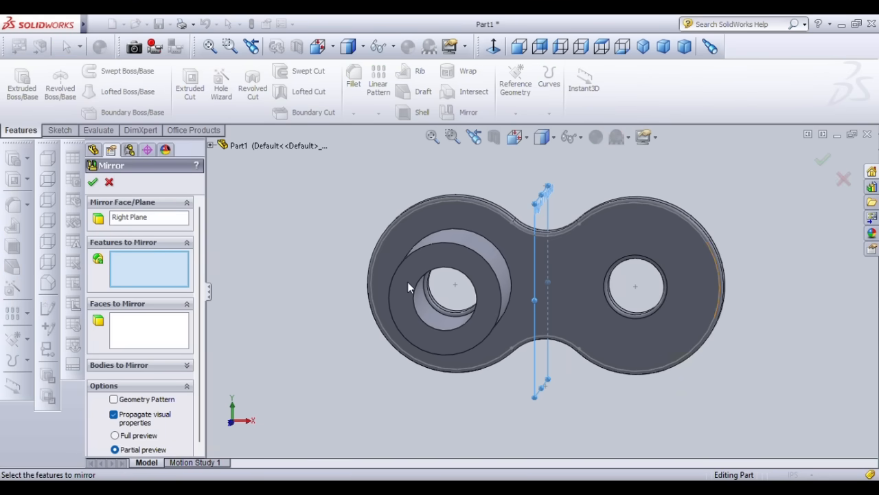
{"action": "left_click", "coordinate": [470, 265]}
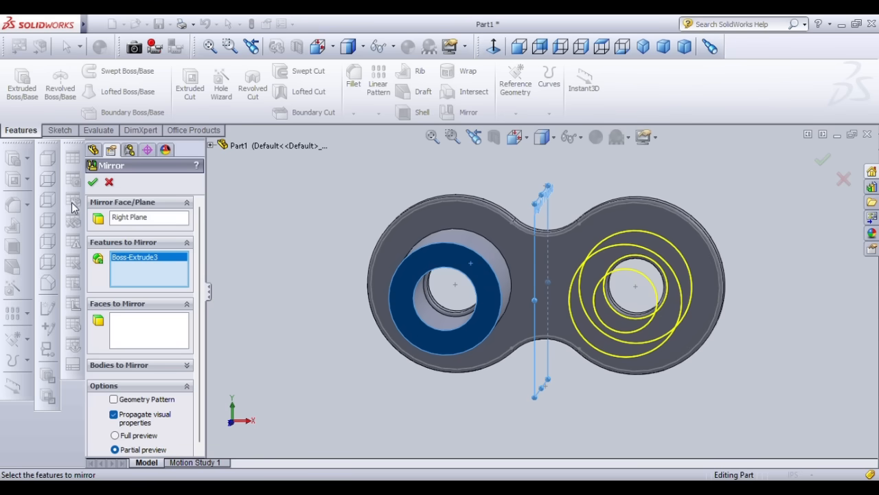
{"action": "left_click", "coordinate": [93, 182]}
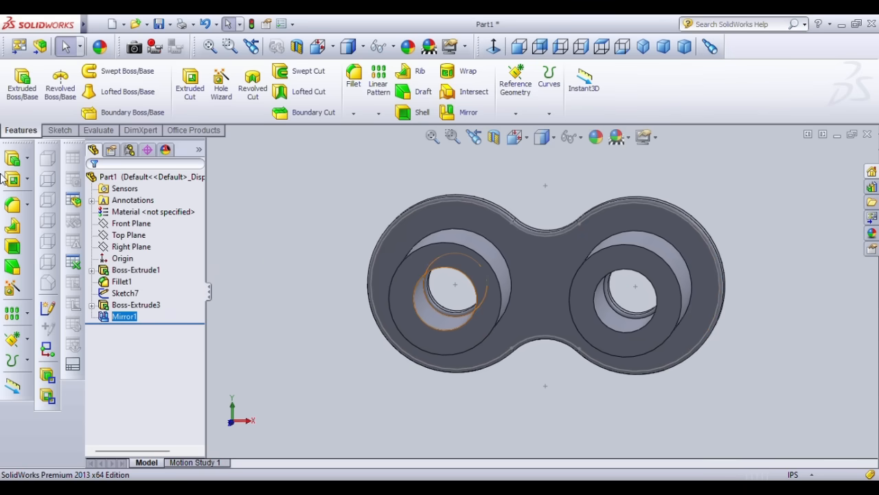
Create a mid plane between the link plate's front face and the end face of the left boss
{"action": "left_click", "coordinate": [55, 131]}
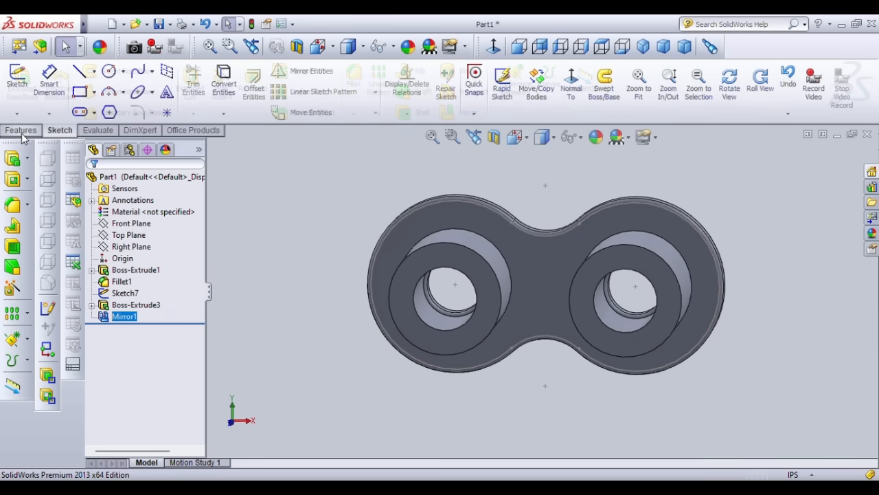
{"action": "left_click", "coordinate": [20, 130]}
{"action": "left_click", "coordinate": [527, 75]}
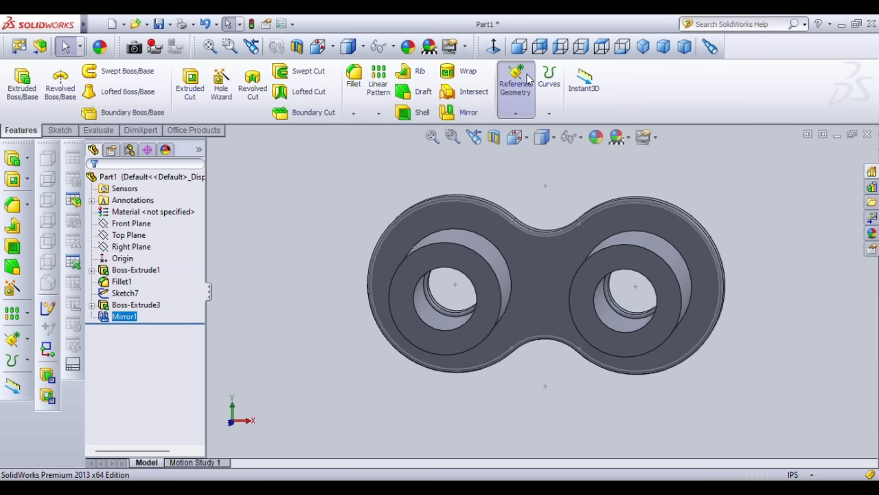
{"action": "left_click", "coordinate": [522, 122]}
{"action": "left_click", "coordinate": [547, 251]}
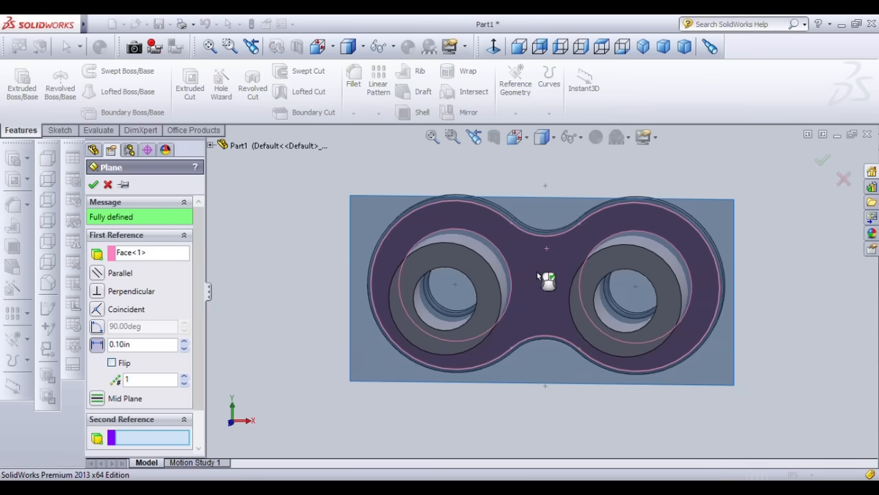
{"action": "left_click", "coordinate": [482, 320]}
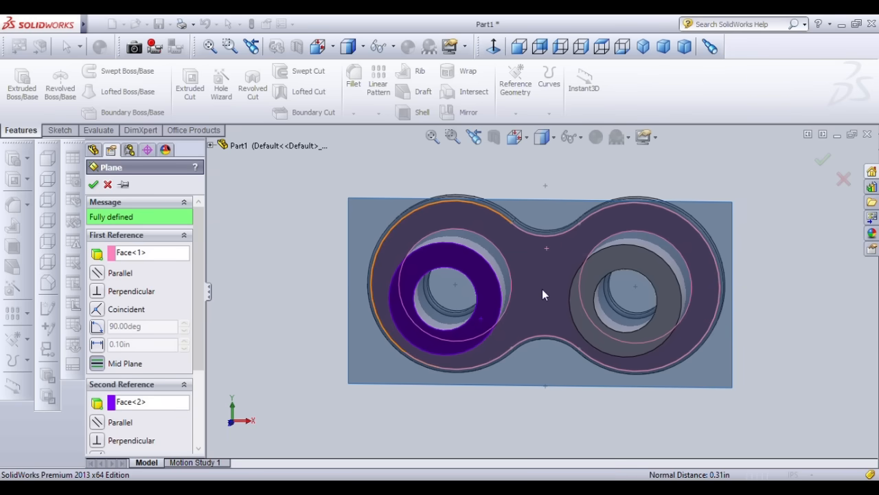
{"action": "left_click", "coordinate": [93, 183]}
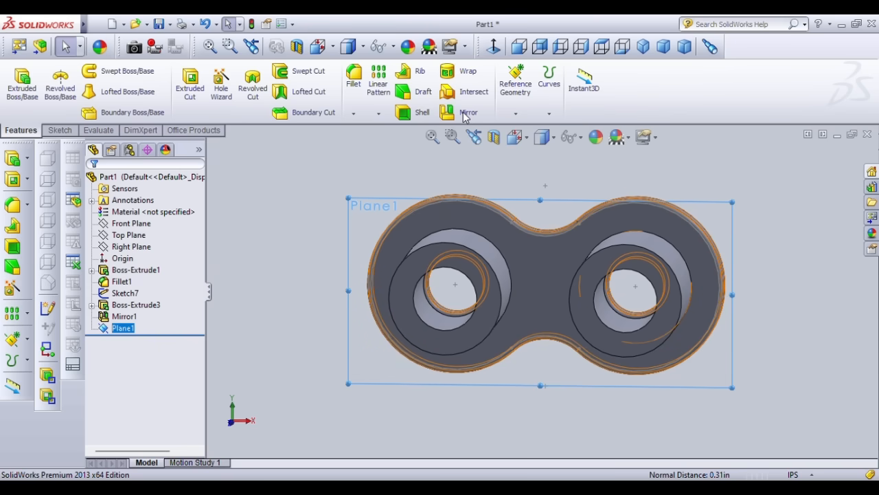
Mirror the extruded link plate about Plane1 to the free ends of the two bosses
{"action": "left_click", "coordinate": [455, 116]}
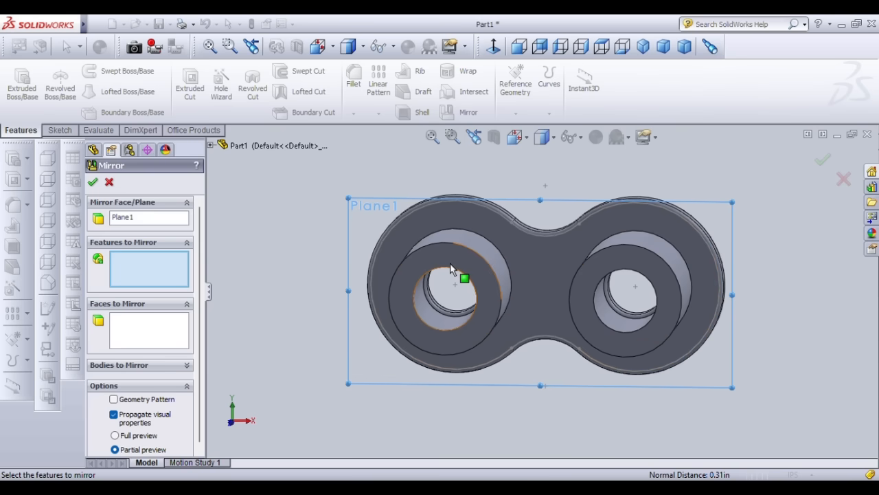
{"action": "key", "text": "Left"}
{"action": "key", "text": "Left"}
{"action": "key", "text": "Left"}
{"action": "key", "text": "Left"}
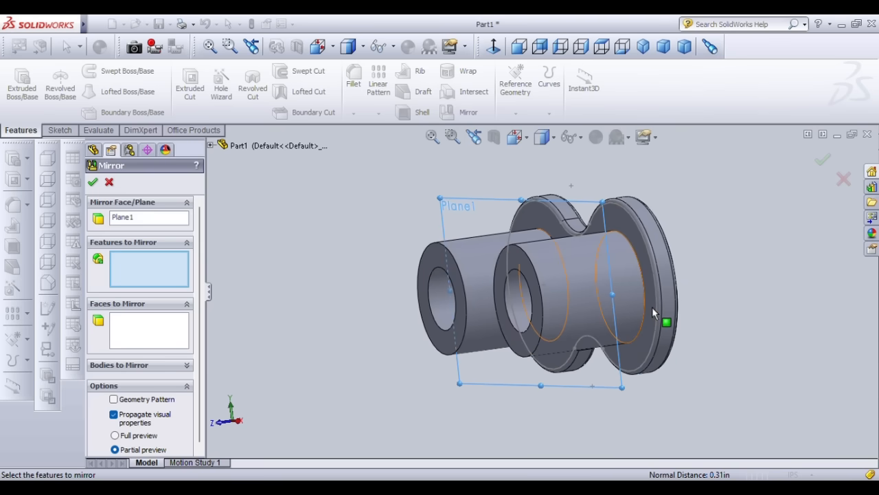
{"action": "left_click", "coordinate": [653, 306]}
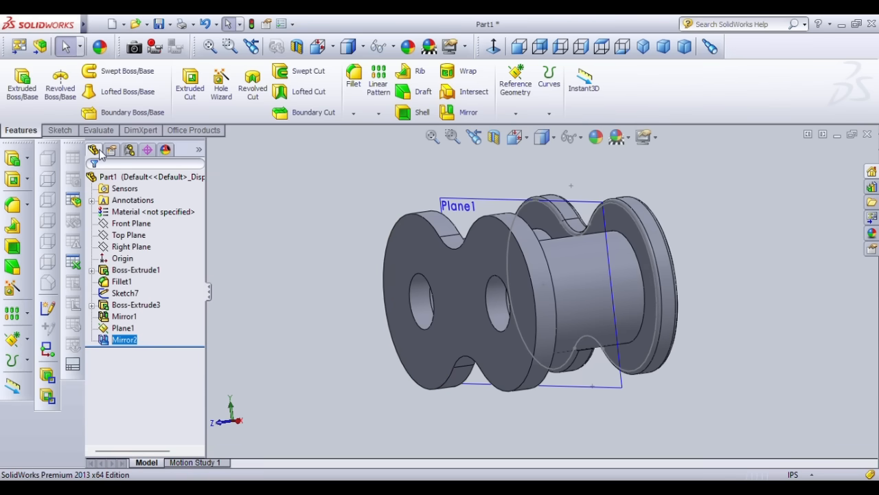
Fillet the edges of the mirrored link plate's outer and inner faces with a constant radius of 0.01 in
{"action": "left_click", "coordinate": [62, 133]}
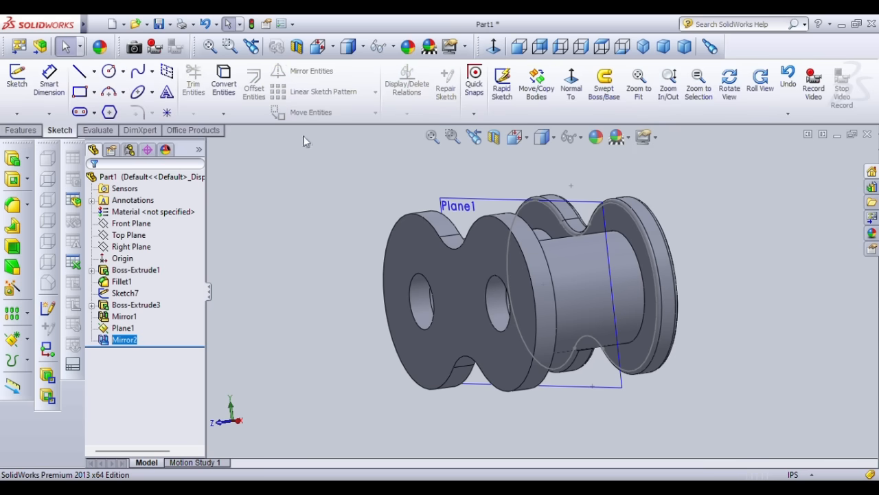
{"action": "left_click", "coordinate": [730, 83]}
{"action": "left_click_drag", "start_coordinate": [554, 292], "coordinate": [515, 247]}
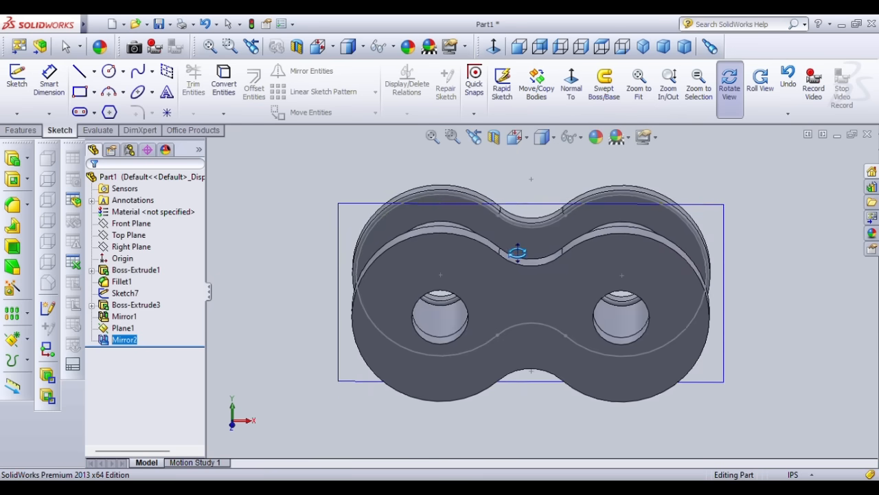
{"action": "left_click", "coordinate": [729, 96]}
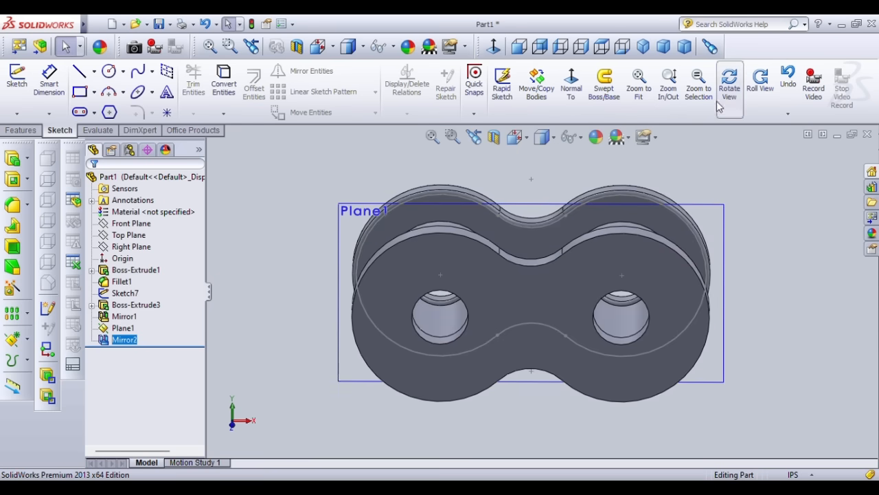
{"action": "left_click", "coordinate": [20, 130]}
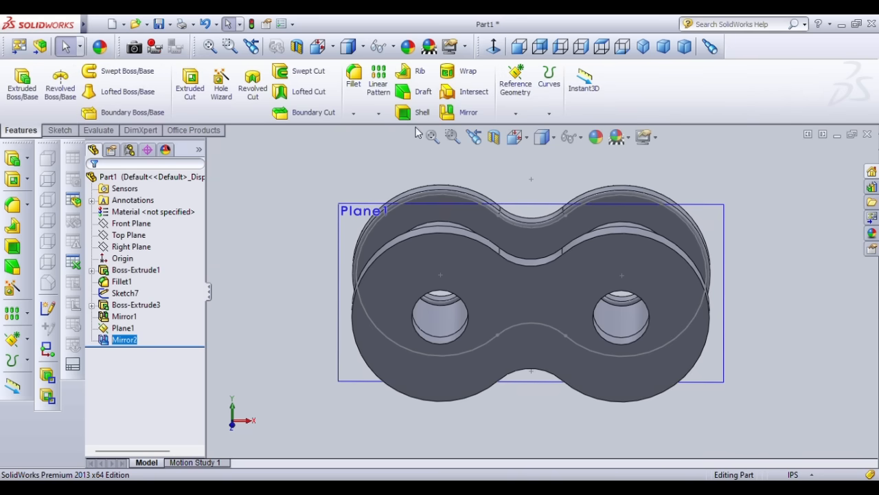
{"action": "left_click", "coordinate": [353, 77]}
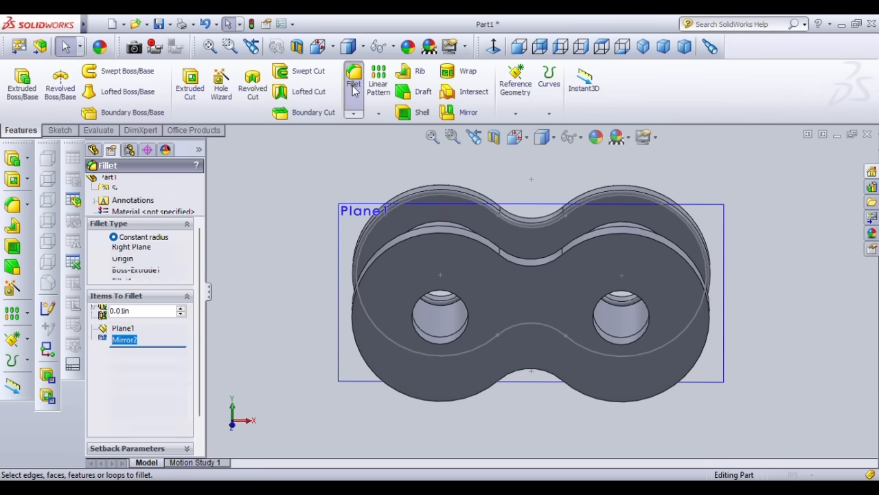
{"action": "left_click", "coordinate": [396, 265]}
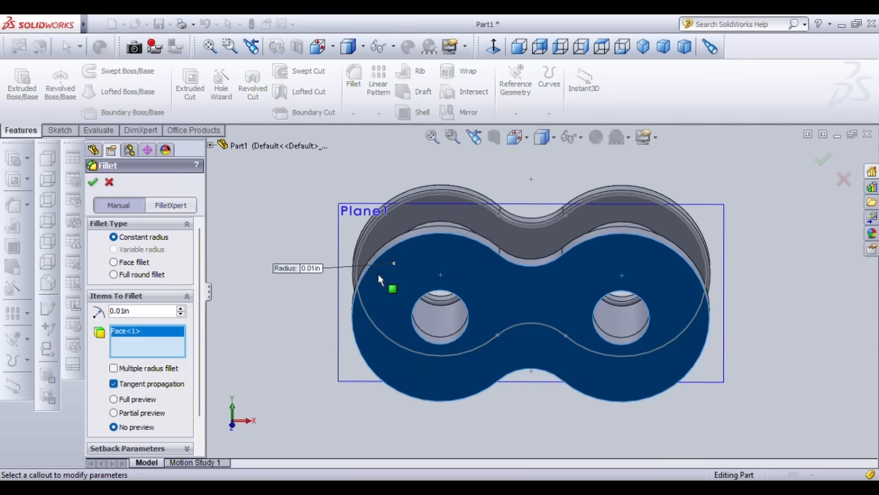
{"action": "key", "text": "Left"}
{"action": "key", "text": "Left"}
{"action": "key", "text": "Left"}
{"action": "key", "text": "Left"}
{"action": "key", "text": "Left"}
{"action": "key", "text": "Left"}
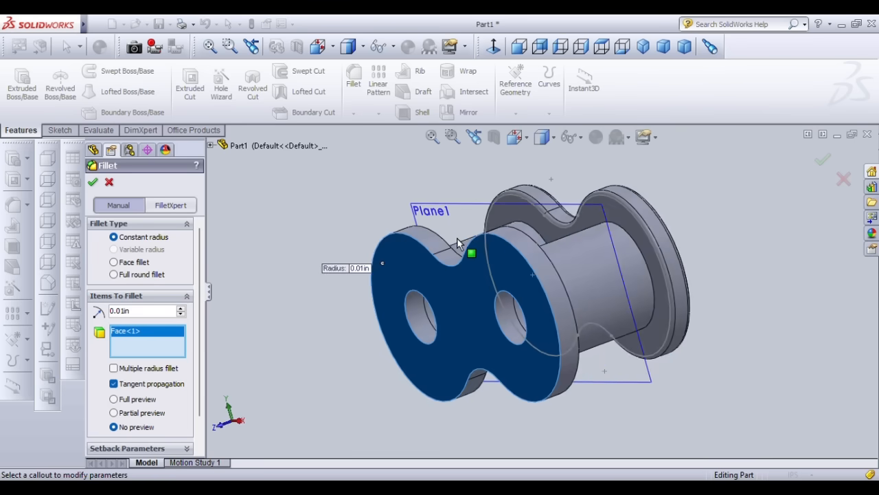
{"action": "key", "text": "Left"}
{"action": "key", "text": "Left"}
{"action": "key", "text": "Left"}
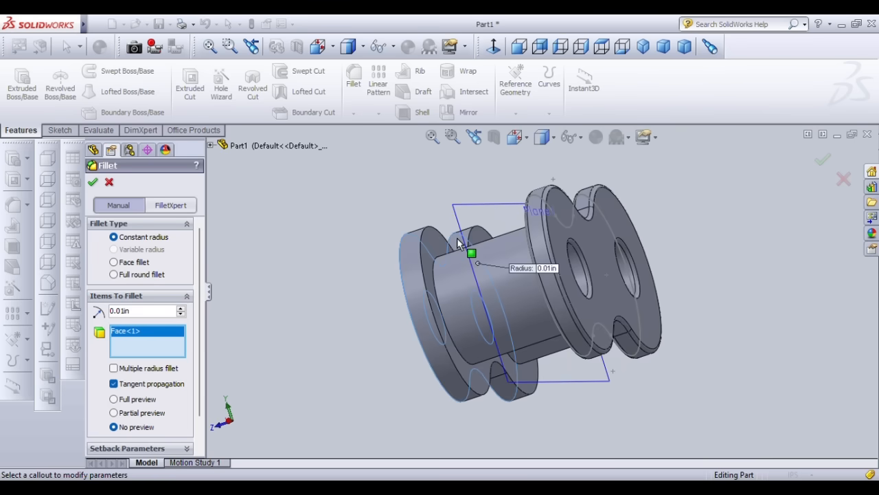
{"action": "left_click", "coordinate": [463, 370]}
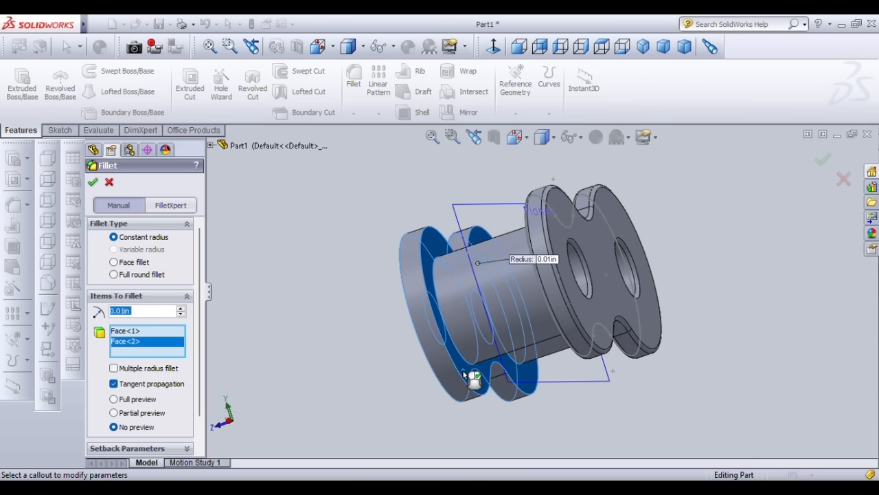
{"action": "left_click", "coordinate": [94, 182]}
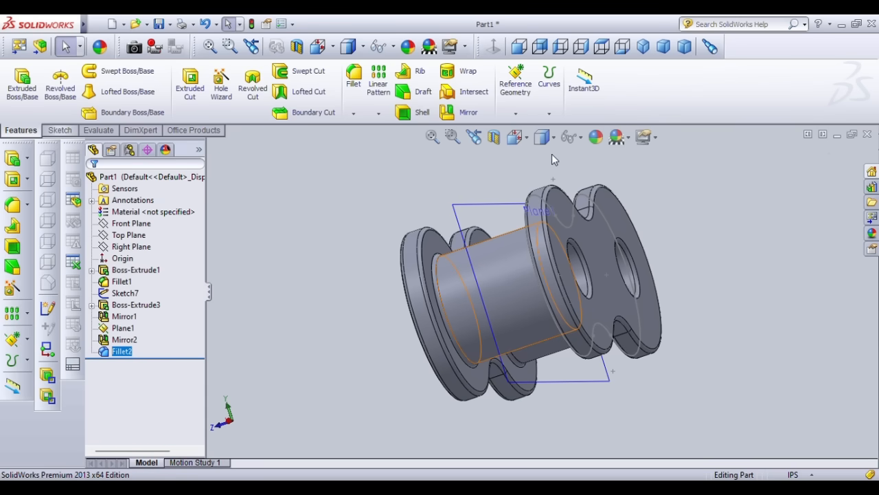
Open a new sketch on Plane1 in the front view
{"action": "left_click_drag", "start_coordinate": [602, 359], "coordinate": [685, 318]}
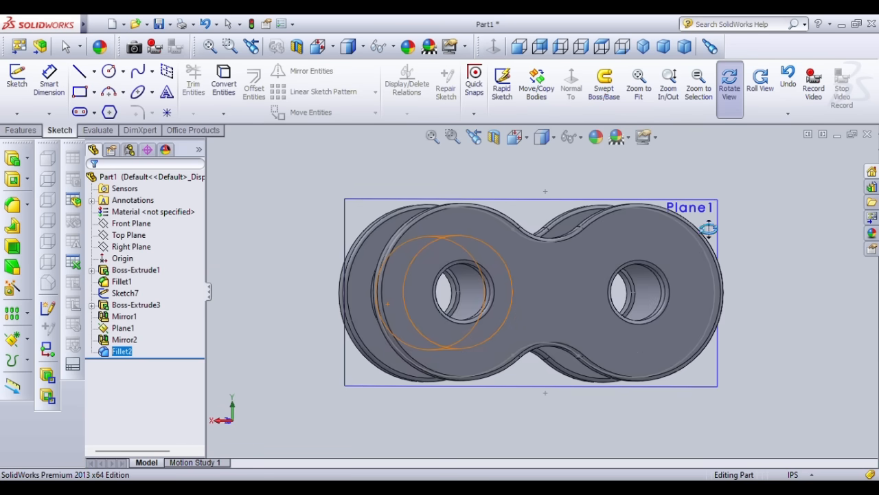
{"action": "left_click", "coordinate": [732, 111]}
{"action": "key", "text": "z"}
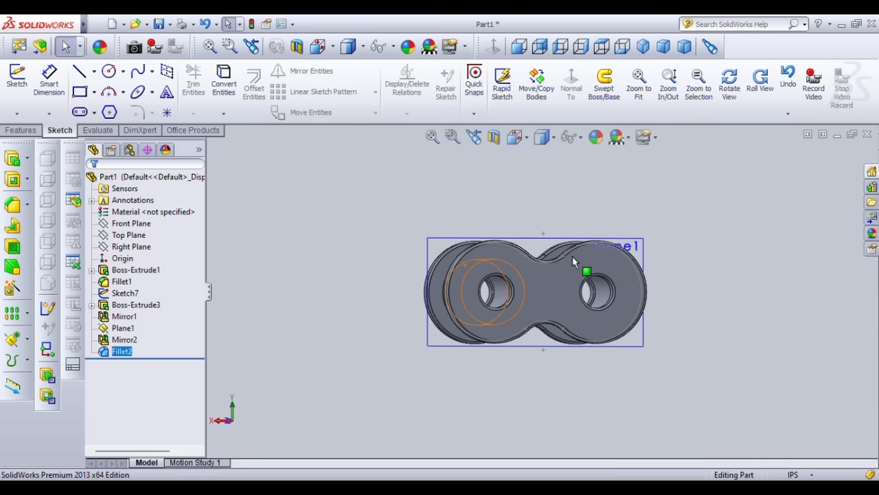
{"action": "left_click", "coordinate": [520, 47]}
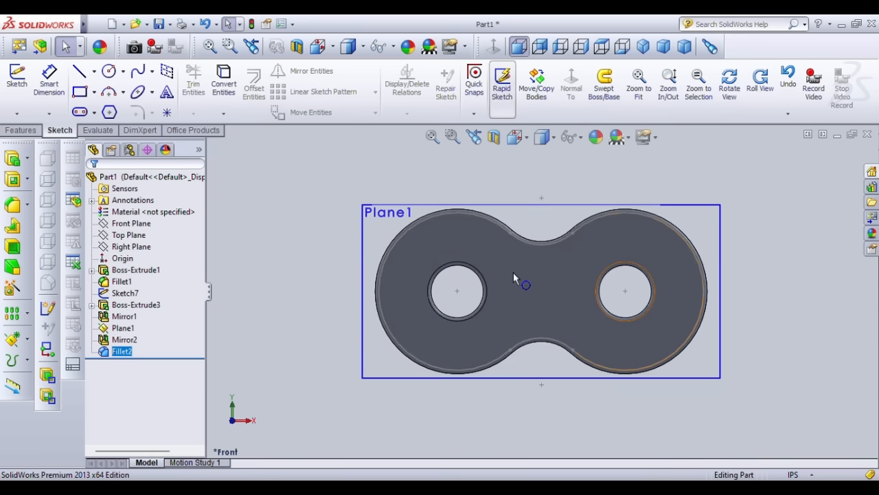
{"action": "left_click", "coordinate": [364, 214]}
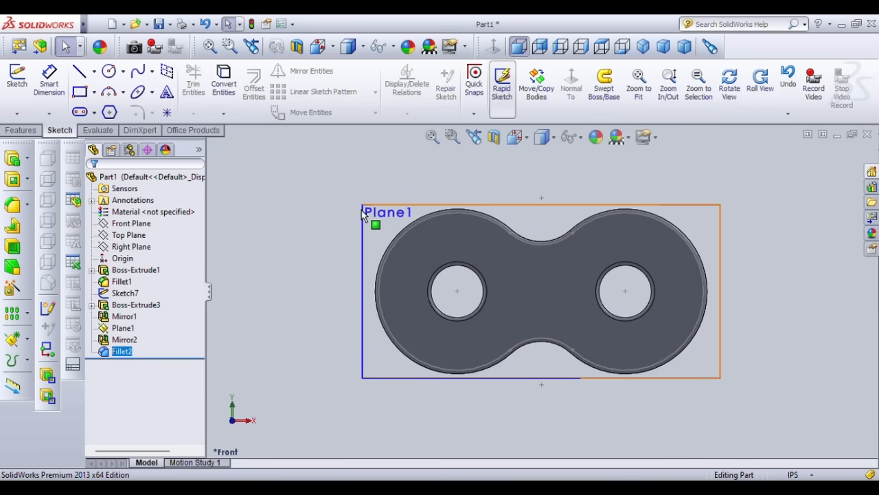
{"action": "left_click", "coordinate": [16, 79]}
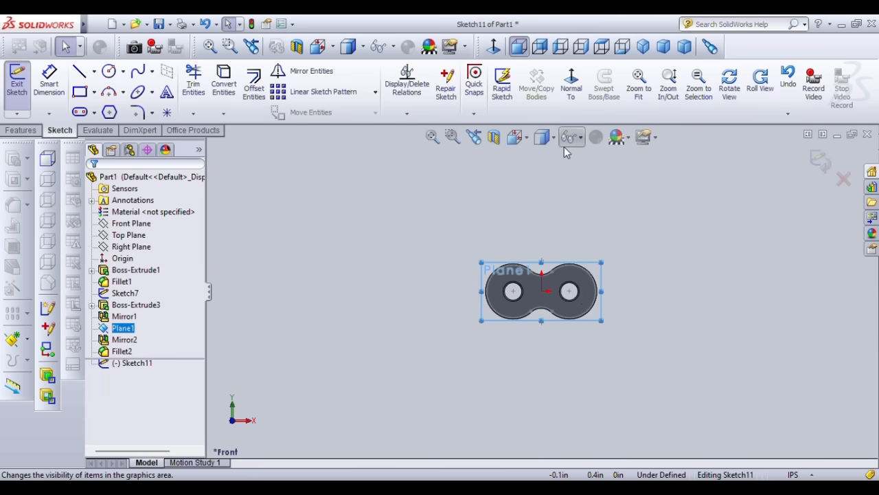
Sketch a horizontal line through the origin, from about X -1.71 in to X 2.54 in, extending past both sides of the link
{"action": "left_click", "coordinate": [79, 75]}
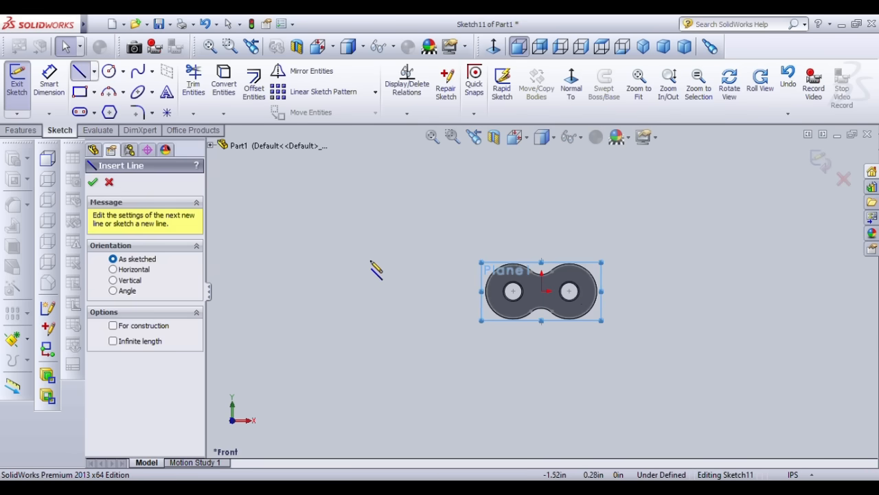
{"action": "left_click", "coordinate": [349, 291]}
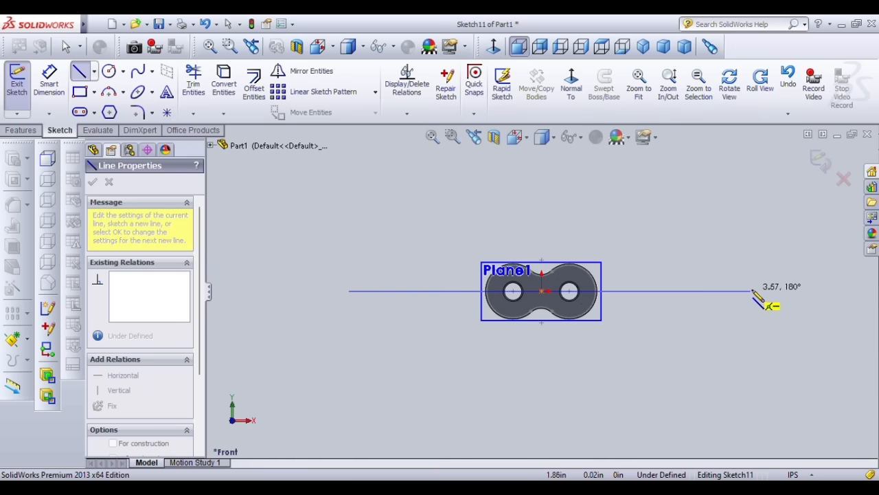
{"action": "left_click", "coordinate": [830, 290]}
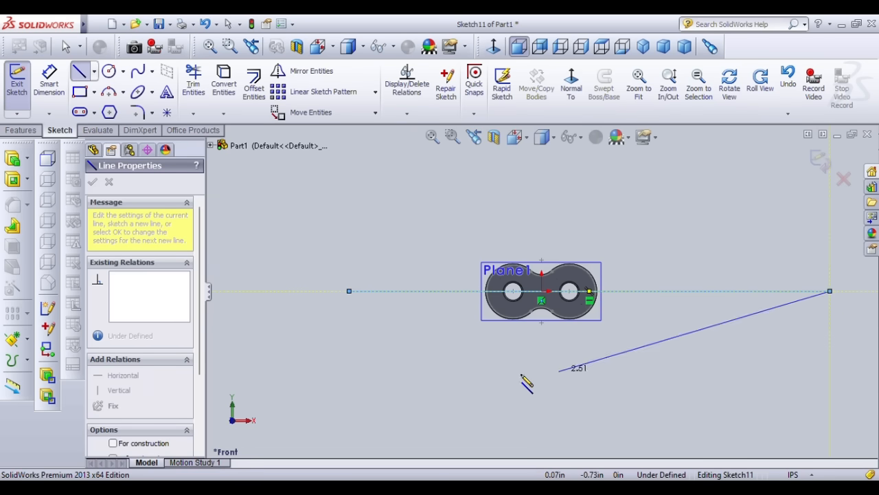
{"action": "key", "text": "Escape"}
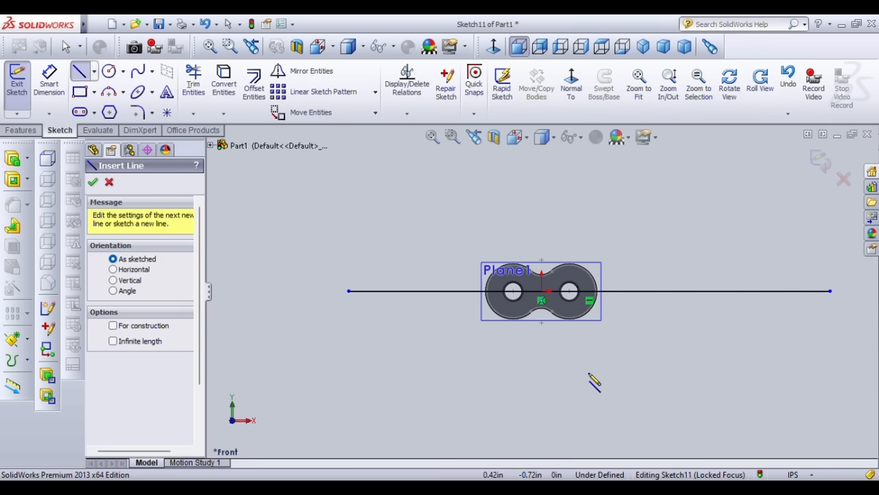
{"action": "scroll", "coordinate": [542, 290], "scroll_direction": "up", "scroll_amount": 2}
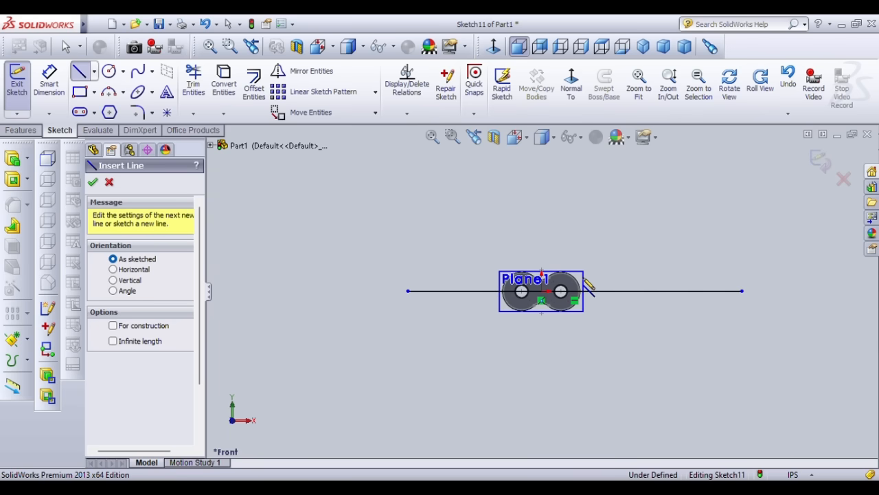
{"action": "left_click", "coordinate": [92, 180]}
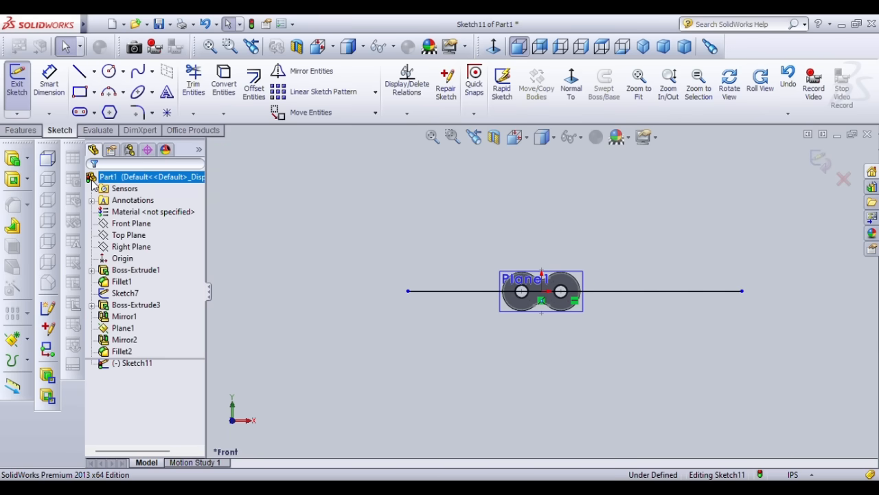
{"action": "left_click", "coordinate": [80, 72]}
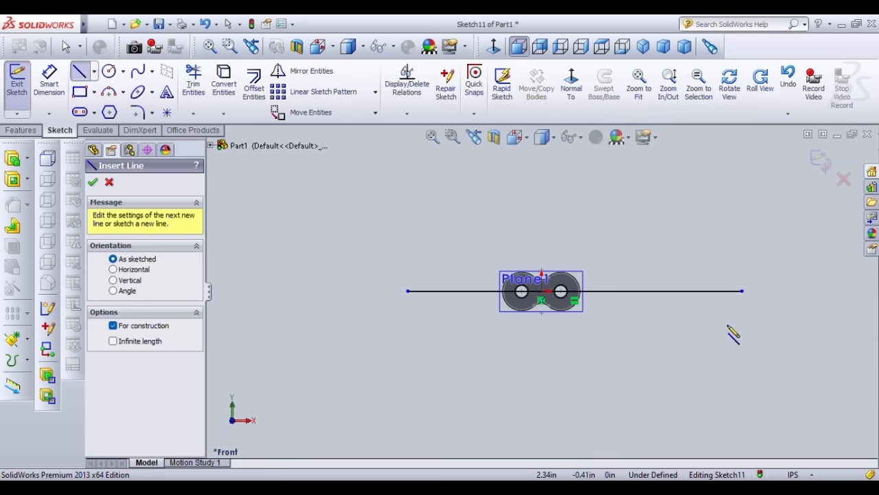
{"action": "left_click", "coordinate": [742, 291]}
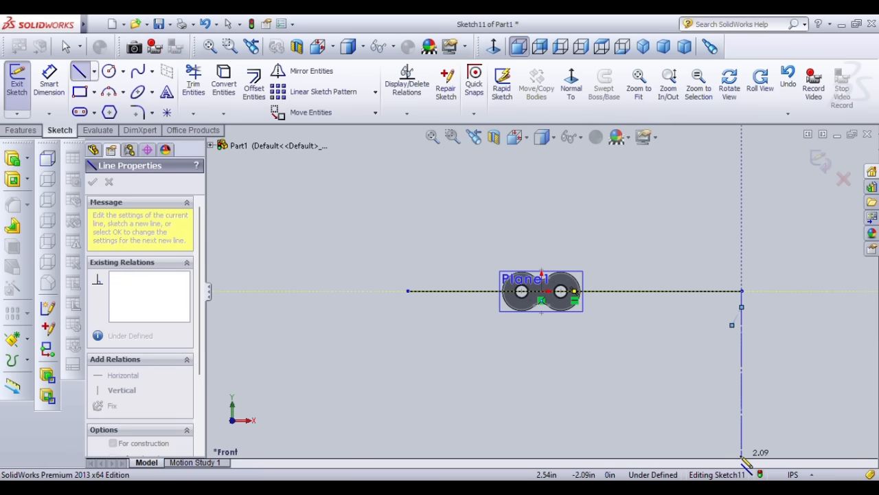
{"action": "key", "text": "z"}
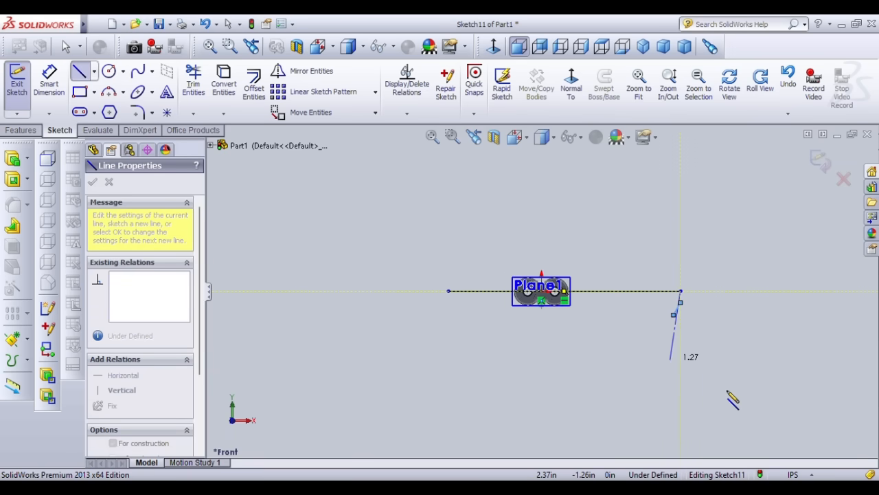
{"action": "left_click", "coordinate": [683, 421]}
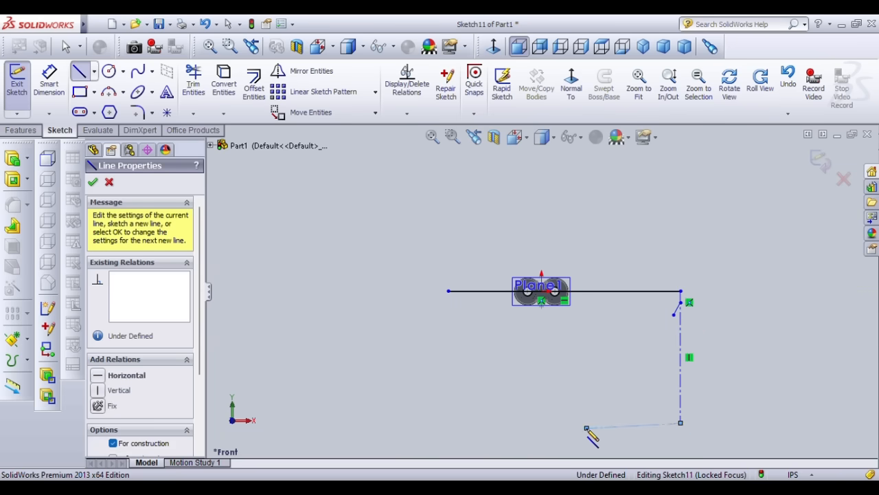
{"action": "key", "text": "Escape"}
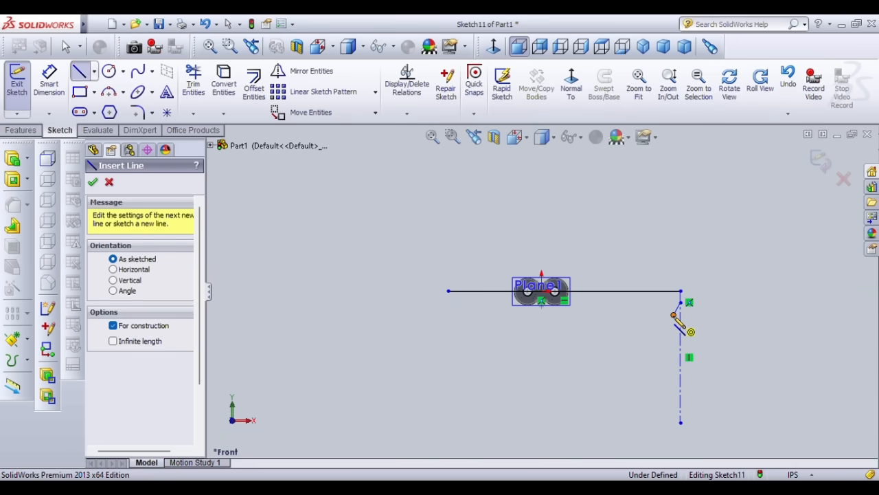
{"action": "key", "text": "ctrl+z"}
{"action": "key", "text": "ctrl+z"}
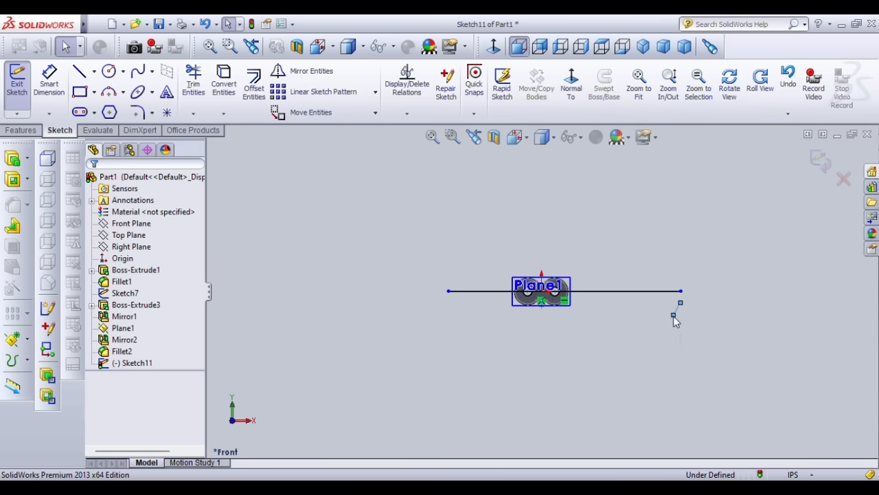
{"action": "key", "text": "Delete"}
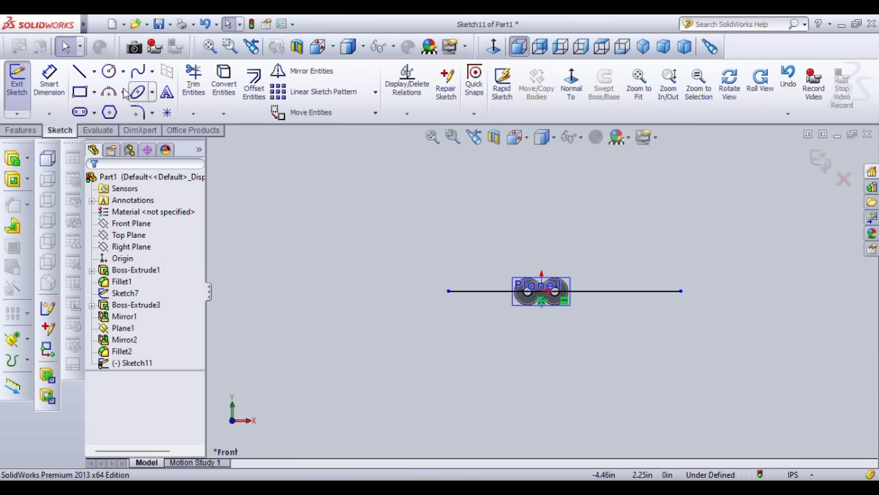
Draw a vertical construction line about 2.85 in long downward from the right endpoint of the horizontal line
{"action": "left_click", "coordinate": [80, 72]}
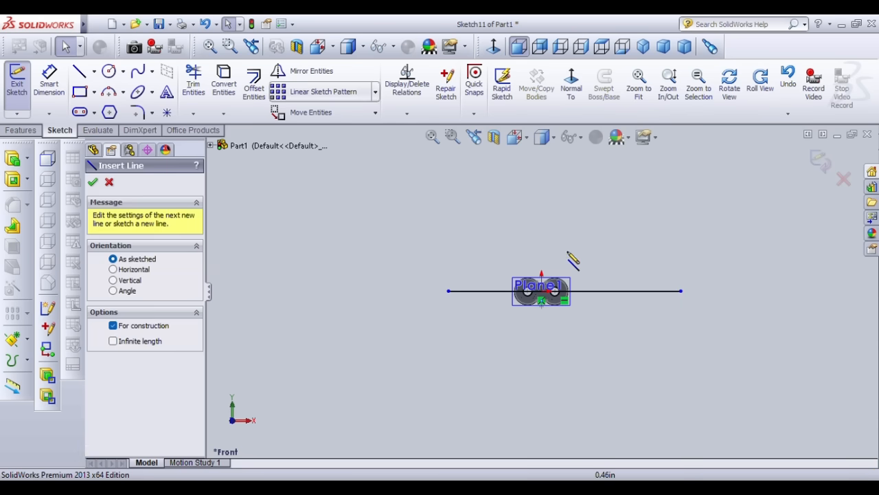
{"action": "left_click", "coordinate": [680, 291]}
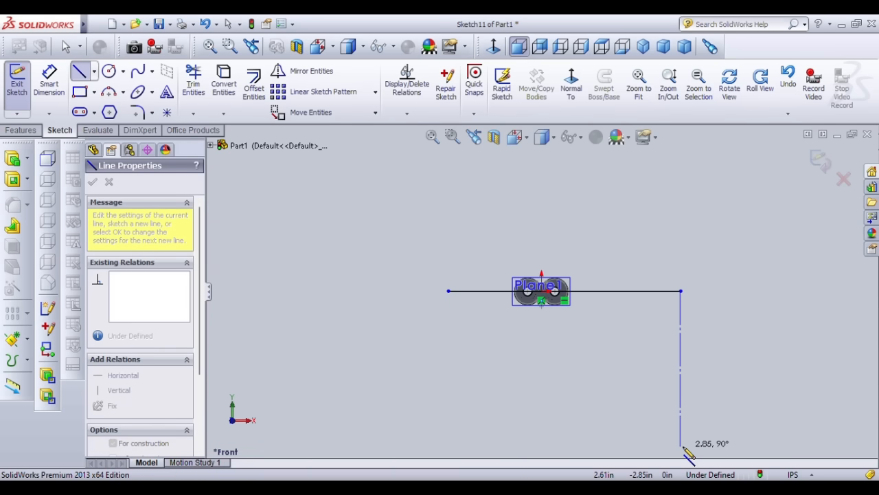
{"action": "left_click", "coordinate": [682, 447]}
{"action": "key", "text": "Escape"}
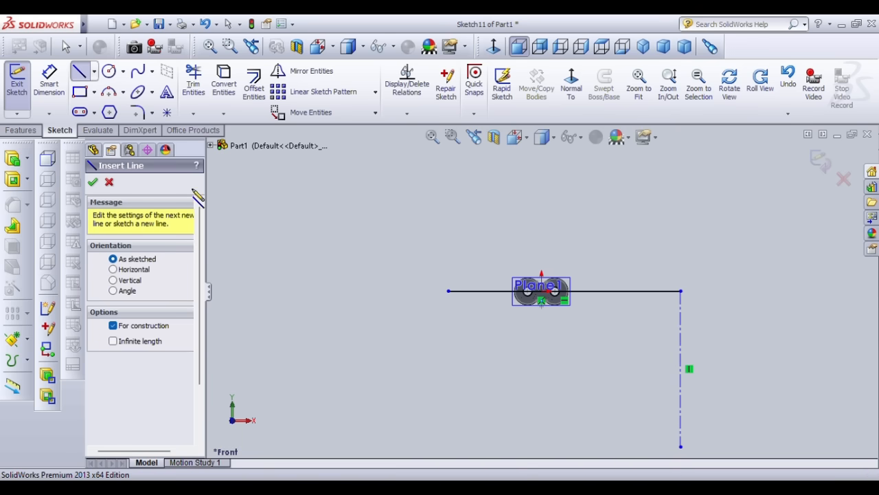
Draw a vertical construction line about 2.85 in long downward from the horizontal line's left endpoint, level with the right construction line's lower end
{"action": "left_click", "coordinate": [82, 73]}
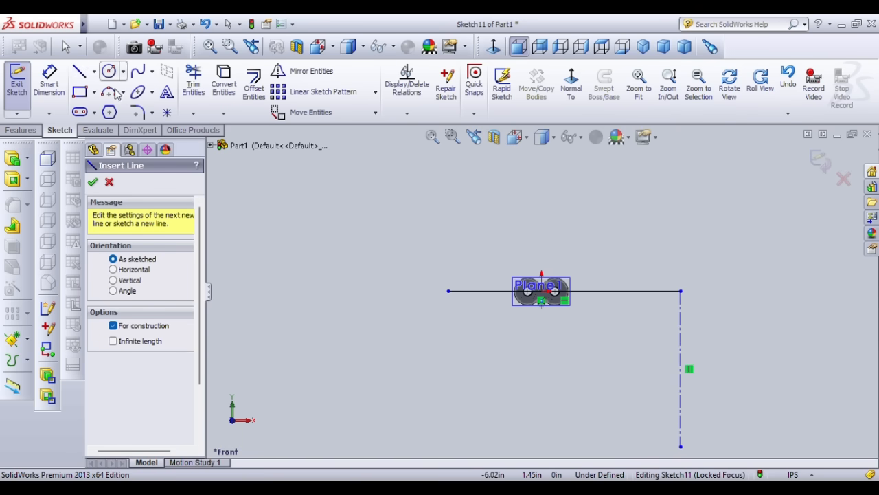
{"action": "left_click", "coordinate": [79, 72]}
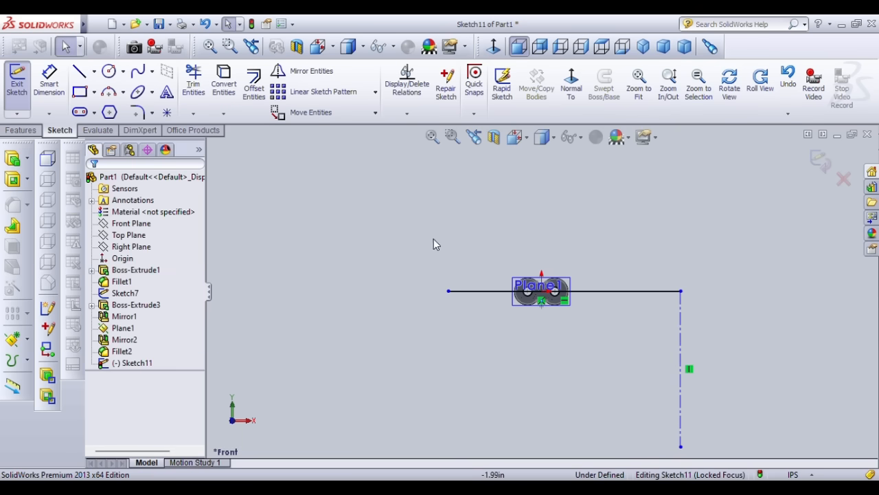
{"action": "left_click", "coordinate": [448, 292]}
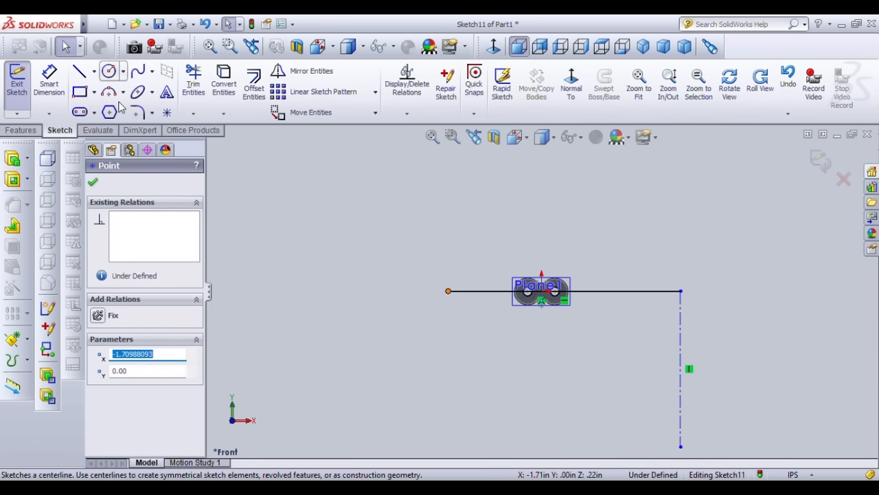
{"action": "left_click", "coordinate": [79, 71]}
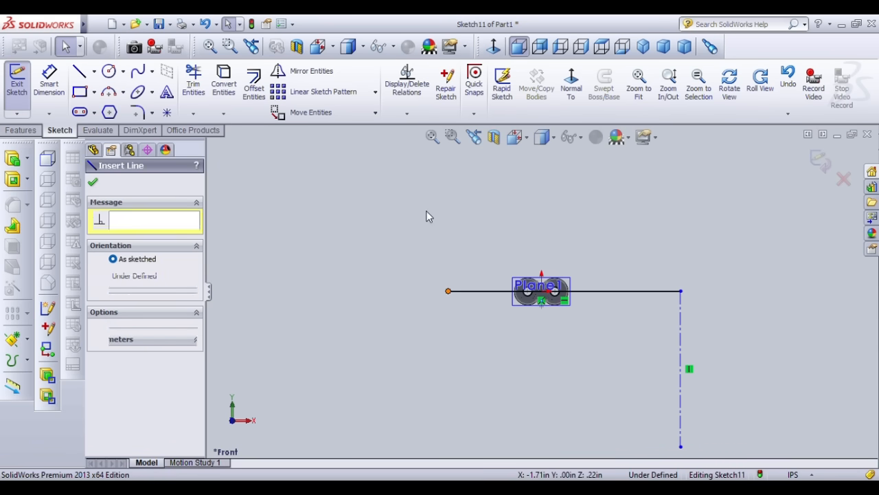
{"action": "left_click", "coordinate": [448, 291]}
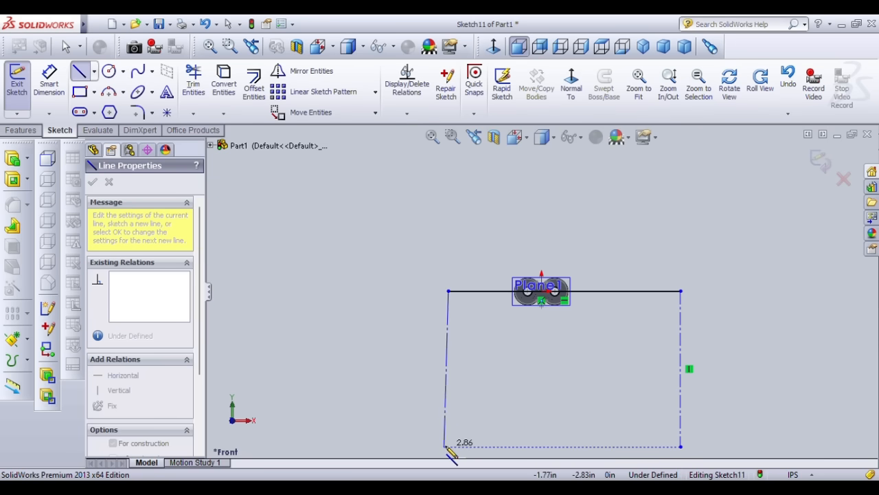
{"action": "left_click", "coordinate": [448, 447]}
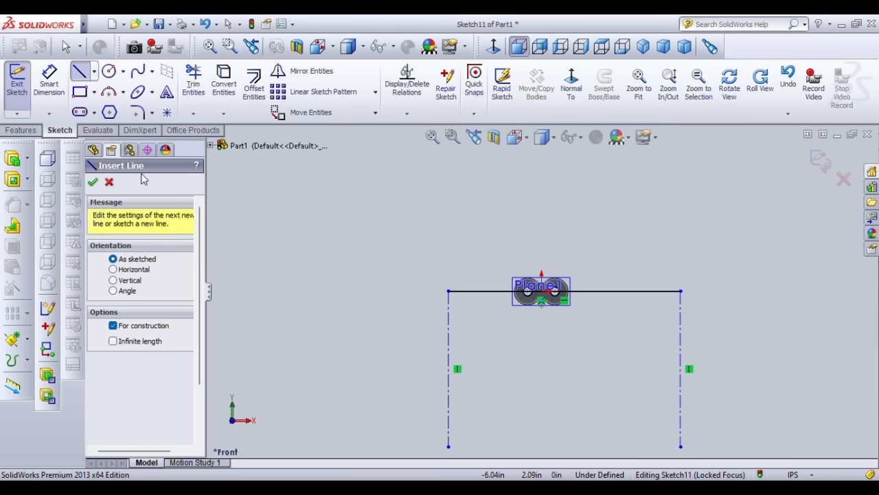
{"action": "left_click", "coordinate": [93, 183]}
Dimension the horizontal distance from the origin to the horizontal line's right endpoint as 4.875 in
{"action": "left_click", "coordinate": [49, 79]}
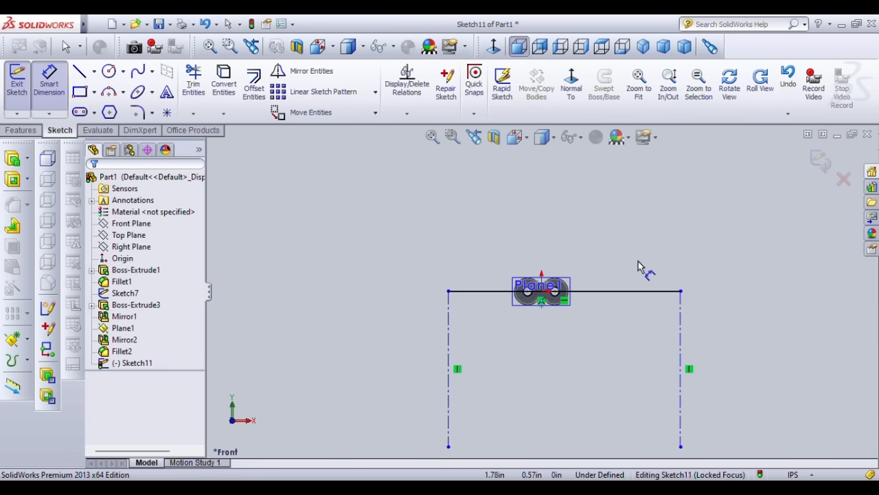
{"action": "left_click", "coordinate": [680, 292]}
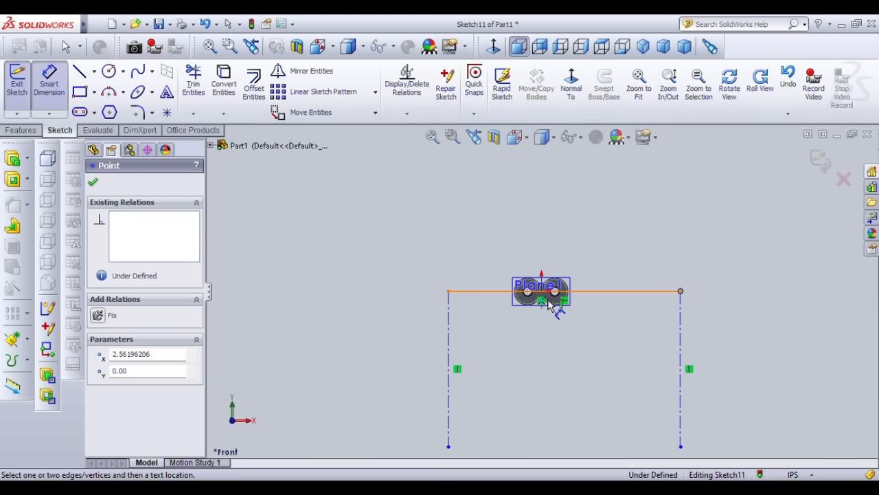
{"action": "left_click", "coordinate": [543, 294]}
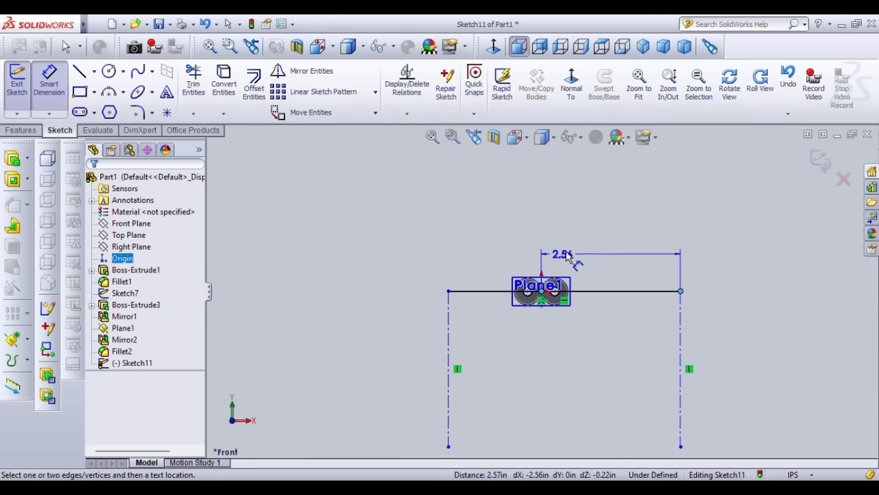
{"action": "left_click", "coordinate": [582, 242]}
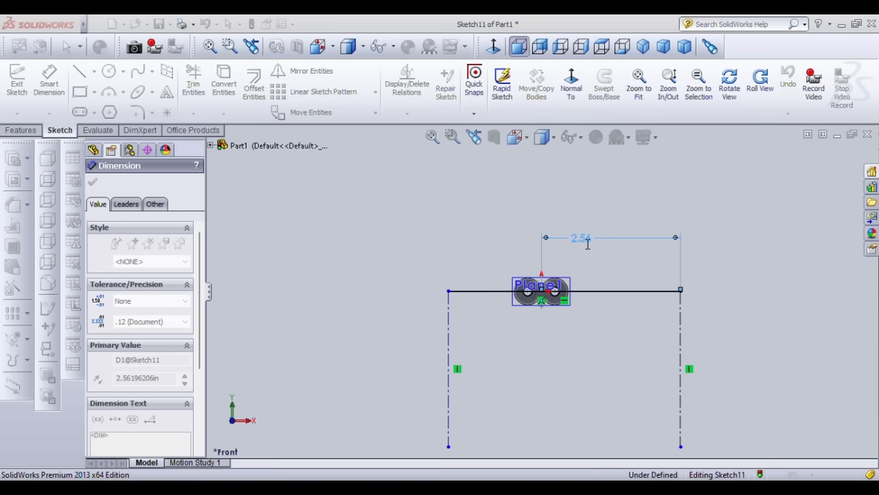
{"action": "type", "text": "4.875"}
{"action": "key", "text": "Return"}
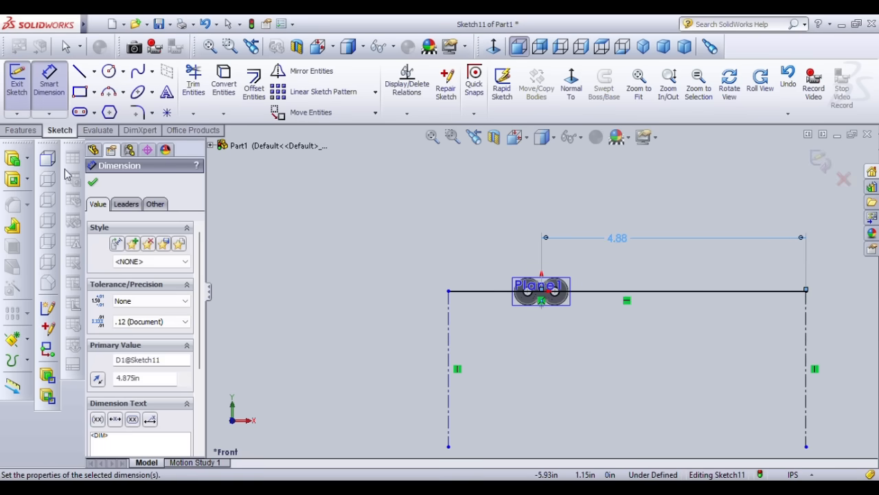
{"action": "left_click", "coordinate": [93, 184]}
Sketch a centerpoint arc of about 174° and 1.64 in radius, centered on the left construction line and bulging left from the horizontal line's left endpoint
{"action": "scroll", "coordinate": [590, 330], "scroll_direction": "down", "scroll_amount": 5}
{"action": "scroll", "coordinate": [591, 333], "scroll_direction": "up", "scroll_amount": 6}
{"action": "scroll", "coordinate": [591, 327], "scroll_direction": "up", "scroll_amount": 1}
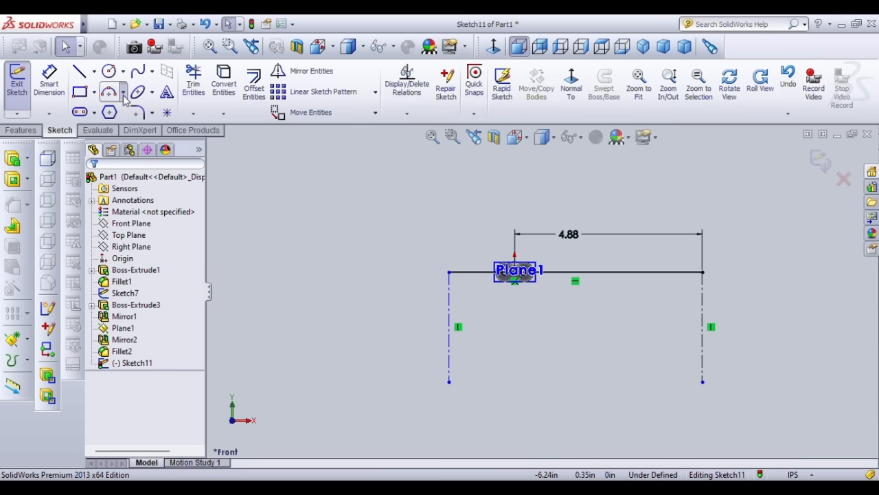
{"action": "left_click", "coordinate": [136, 112]}
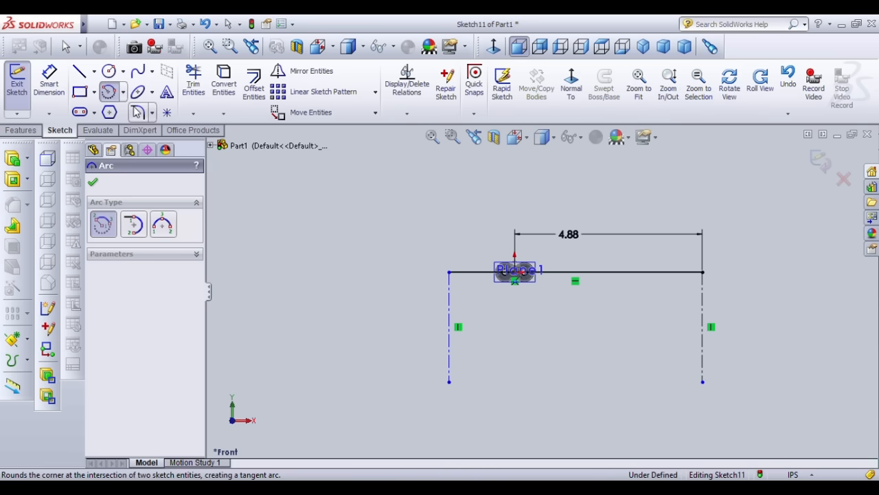
{"action": "left_click", "coordinate": [449, 327]}
{"action": "left_click", "coordinate": [449, 272]}
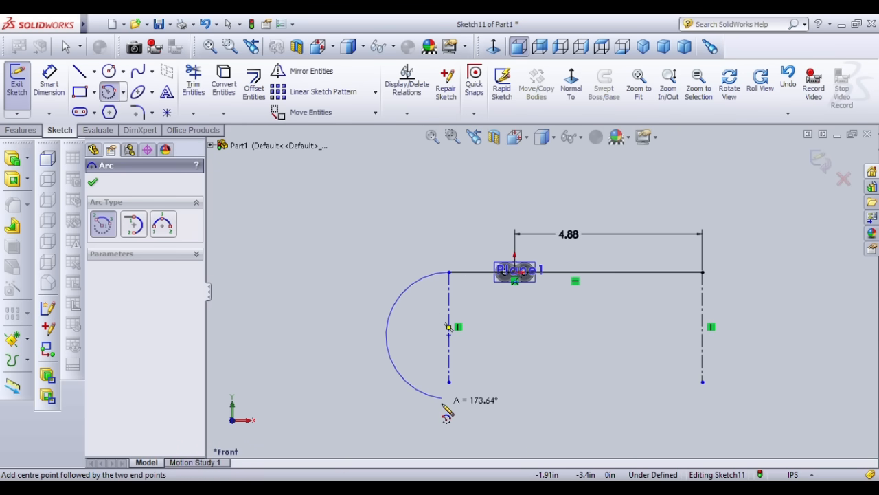
{"action": "left_click", "coordinate": [441, 397]}
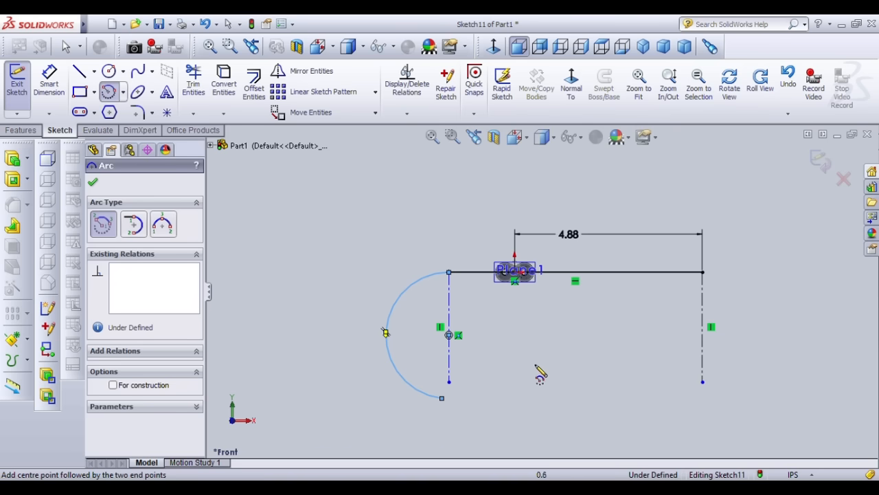
{"action": "left_click", "coordinate": [93, 183]}
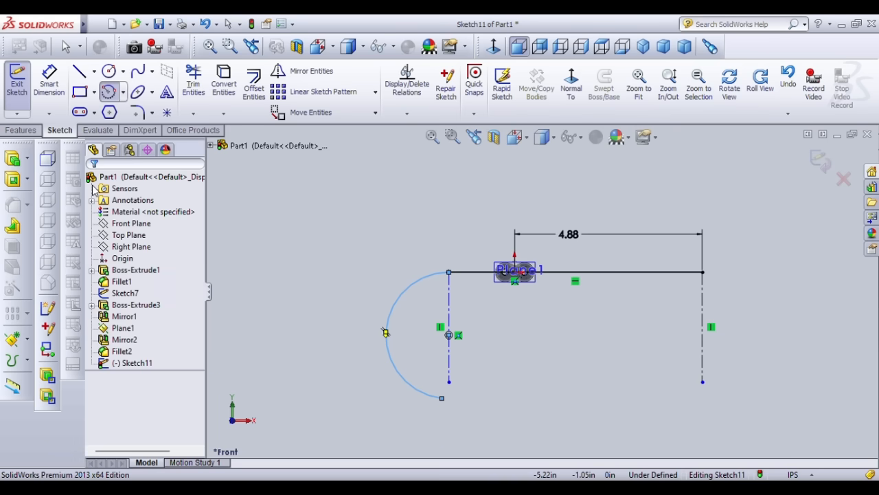
Sketch a centerpoint arc of about 169°, centered on the right construction line and bulging right from the horizontal line's right endpoint
{"action": "left_click", "coordinate": [118, 95]}
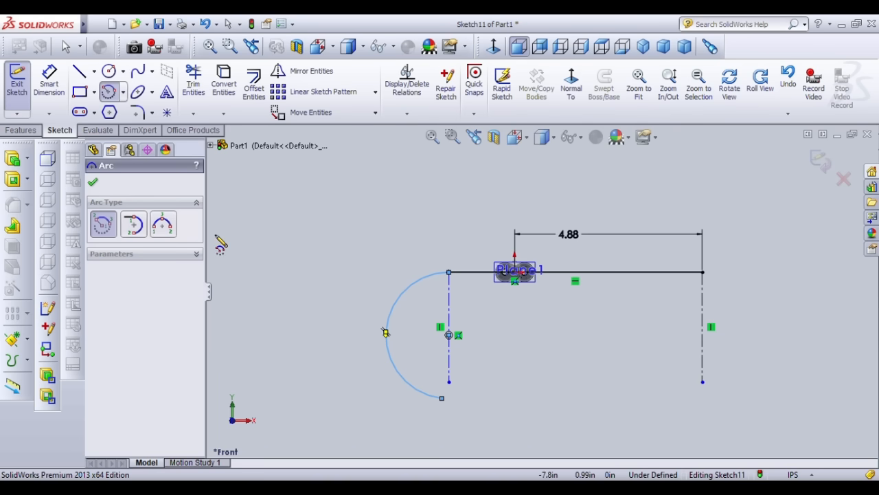
{"action": "left_click", "coordinate": [702, 335]}
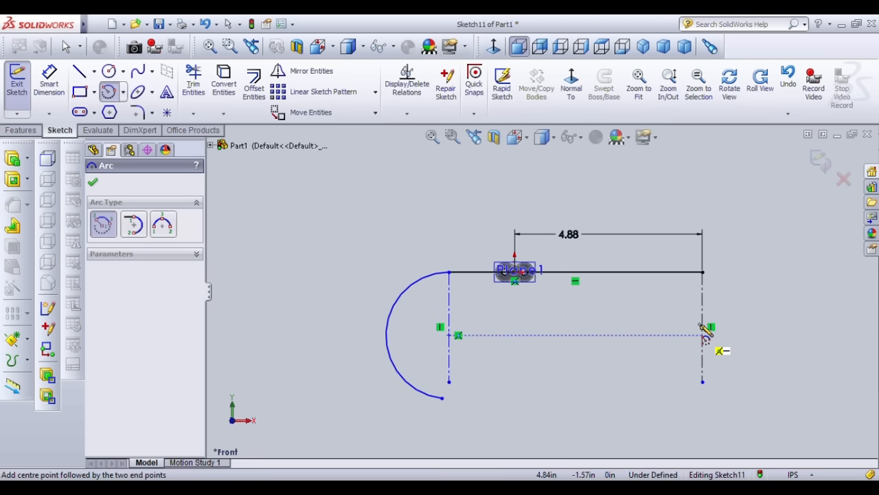
{"action": "left_click", "coordinate": [702, 272]}
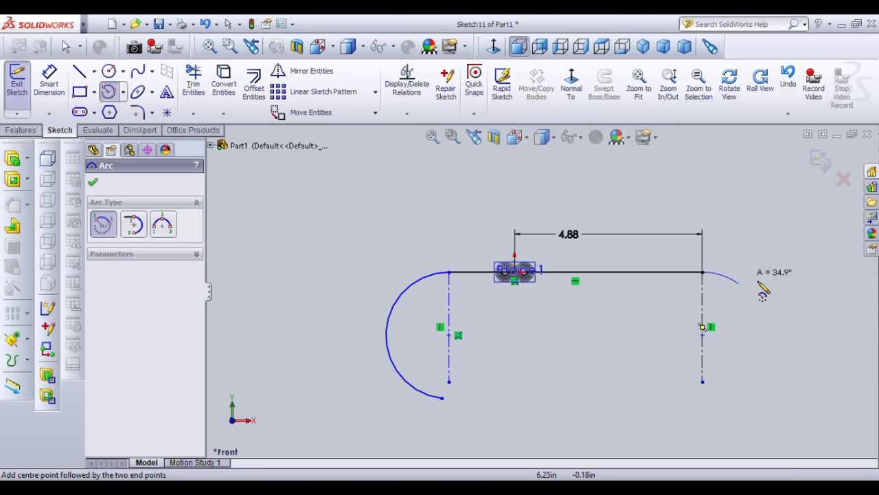
{"action": "left_click", "coordinate": [722, 434]}
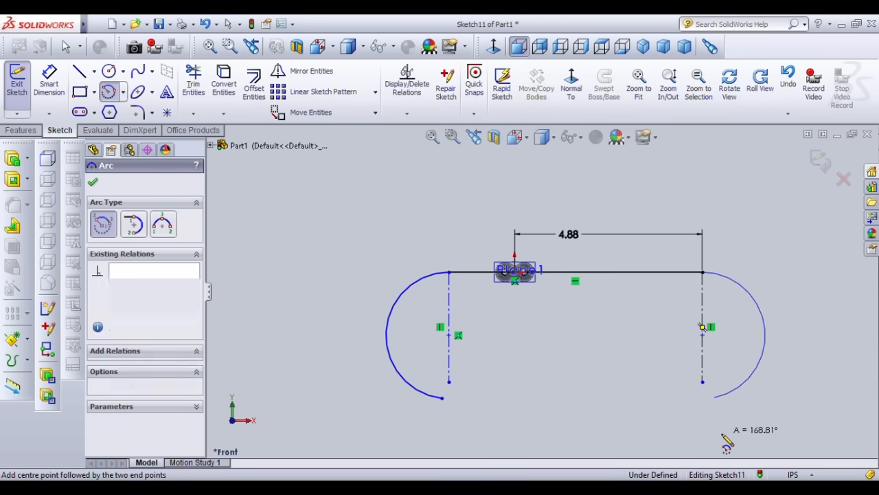
{"action": "left_click", "coordinate": [93, 184]}
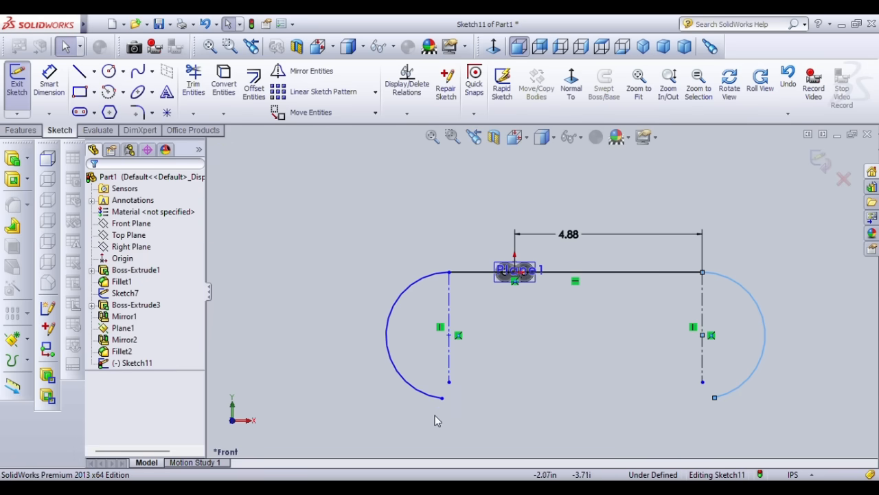
Dimension the left arc's radius as 2.098 in and the right arc's radius as 2.10 in
{"action": "left_click", "coordinate": [48, 79]}
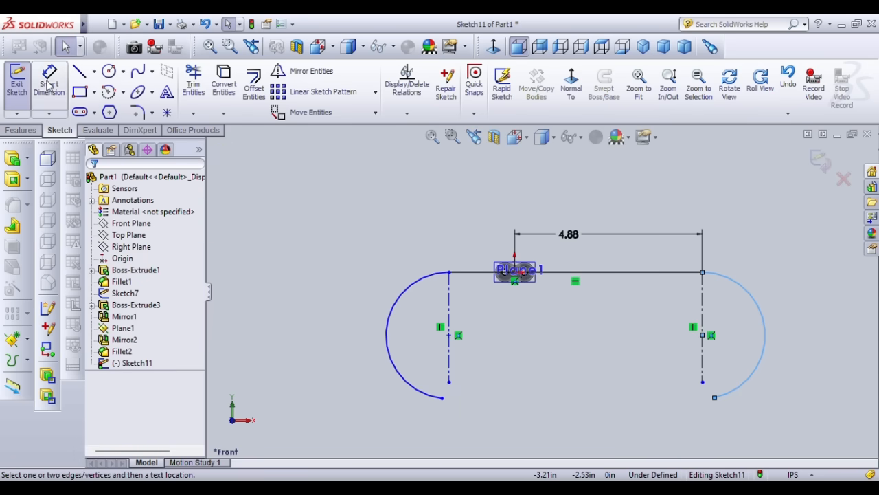
{"action": "left_click", "coordinate": [391, 344]}
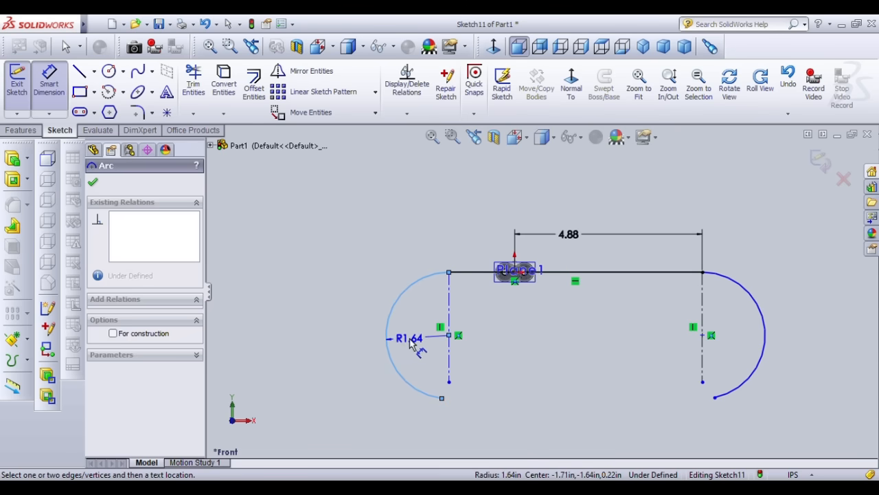
{"action": "left_click", "coordinate": [392, 342]}
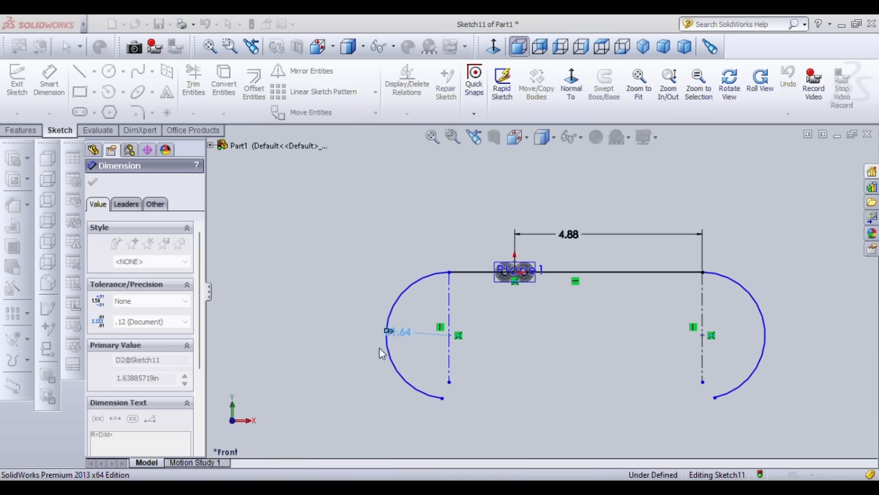
{"action": "left_click_drag", "start_coordinate": [381, 353], "coordinate": [374, 407]}
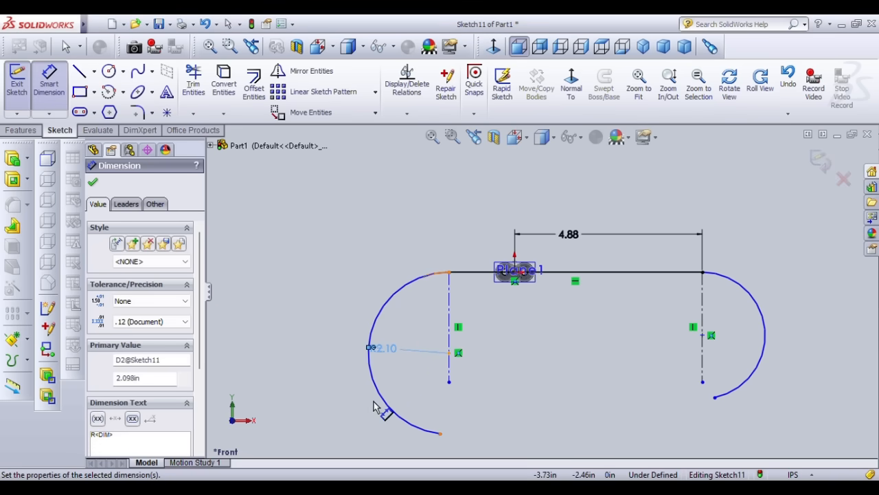
{"action": "left_click", "coordinate": [764, 351]}
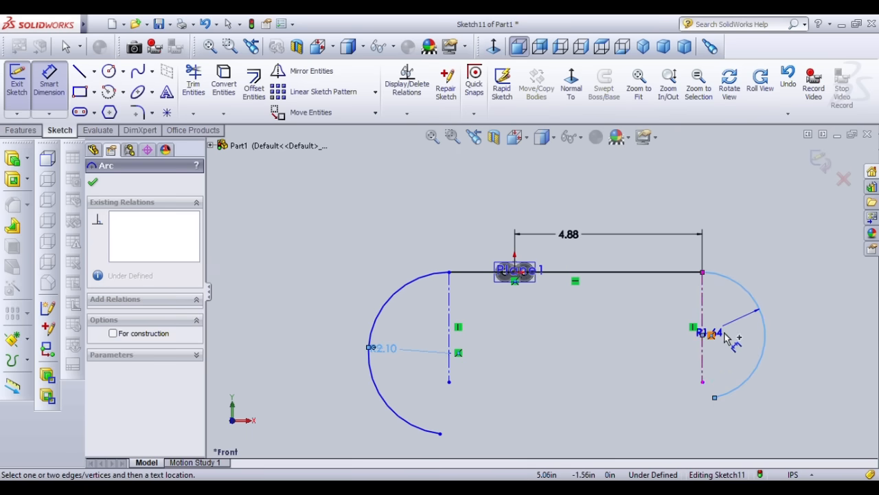
{"action": "left_click", "coordinate": [723, 335]}
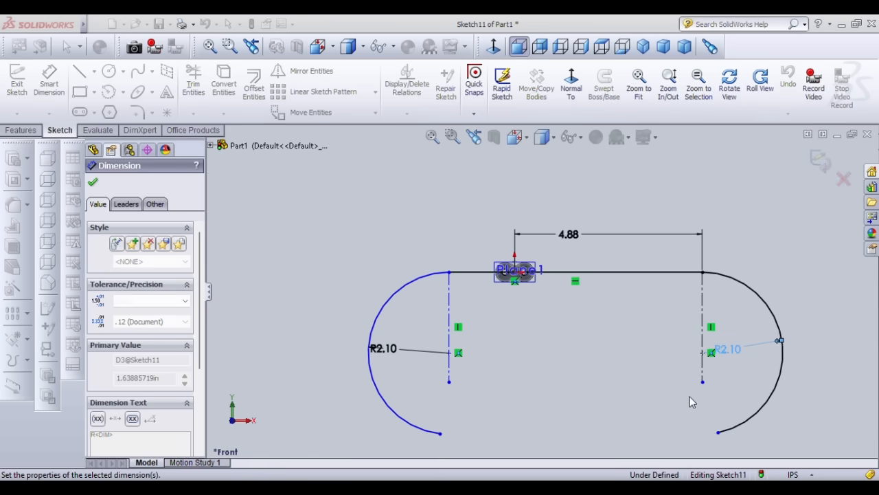
{"action": "left_click", "coordinate": [613, 386]}
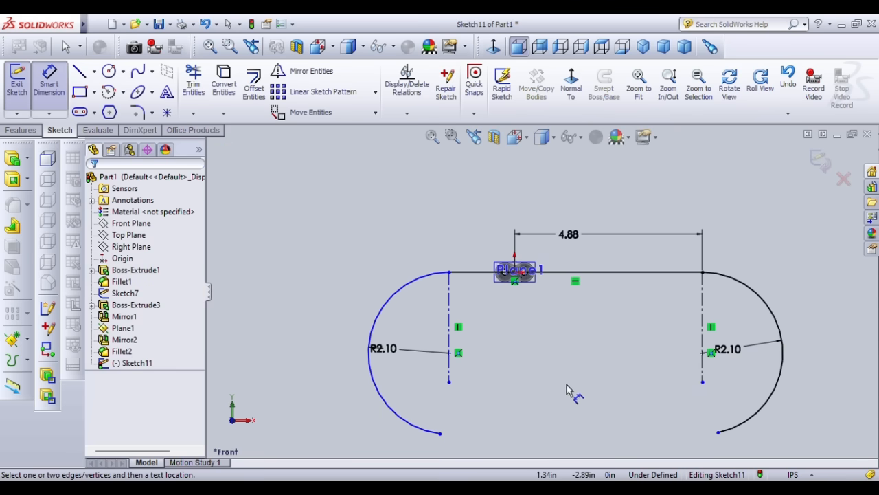
{"action": "left_click", "coordinate": [770, 406]}
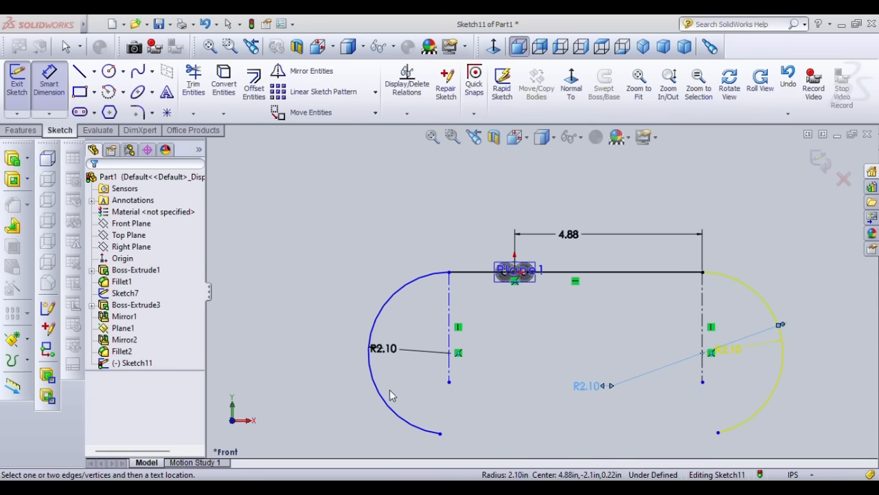
{"action": "key", "text": "Escape"}
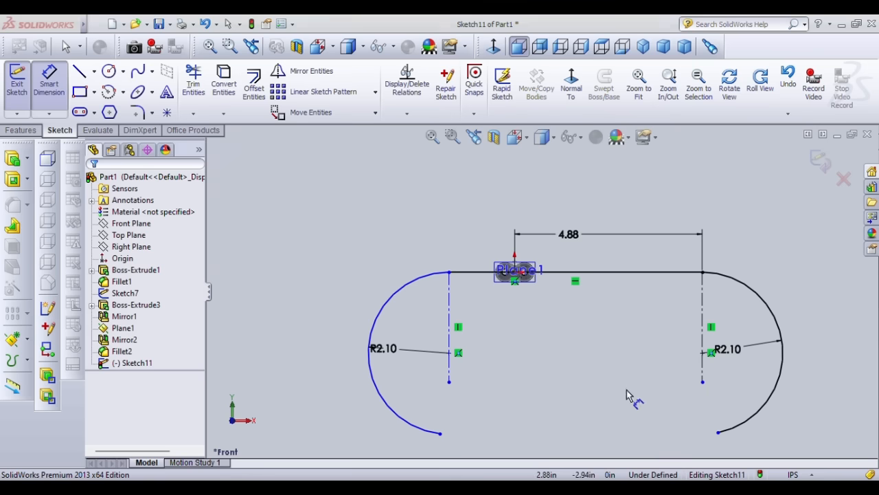
{"action": "key", "text": "Escape"}
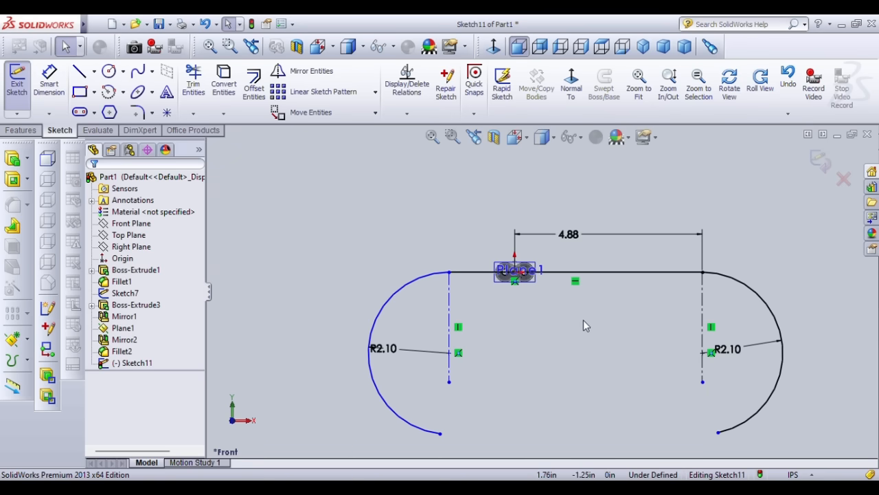
{"action": "scroll", "coordinate": [587, 319], "scroll_direction": "up", "scroll_amount": 4}
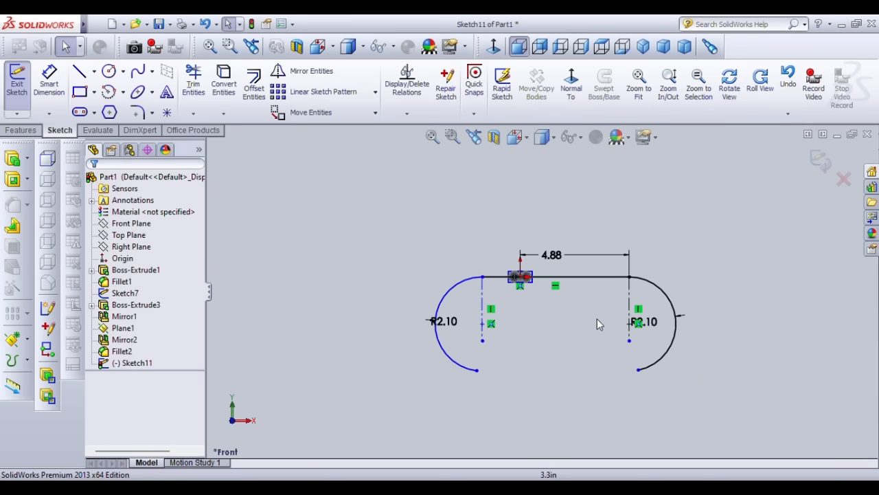
{"action": "left_click", "coordinate": [450, 362]}
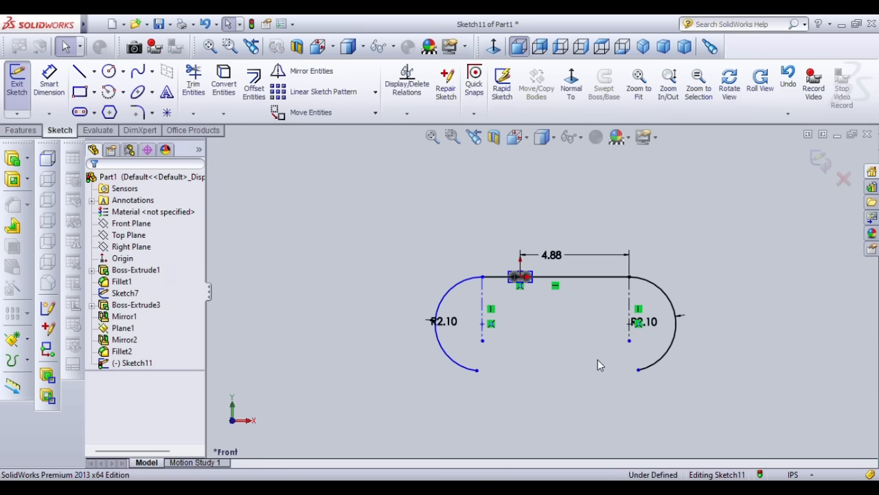
{"action": "scroll", "coordinate": [598, 360], "scroll_direction": "up", "scroll_amount": 3}
{"action": "scroll", "coordinate": [598, 360], "scroll_direction": "down", "scroll_amount": 5}
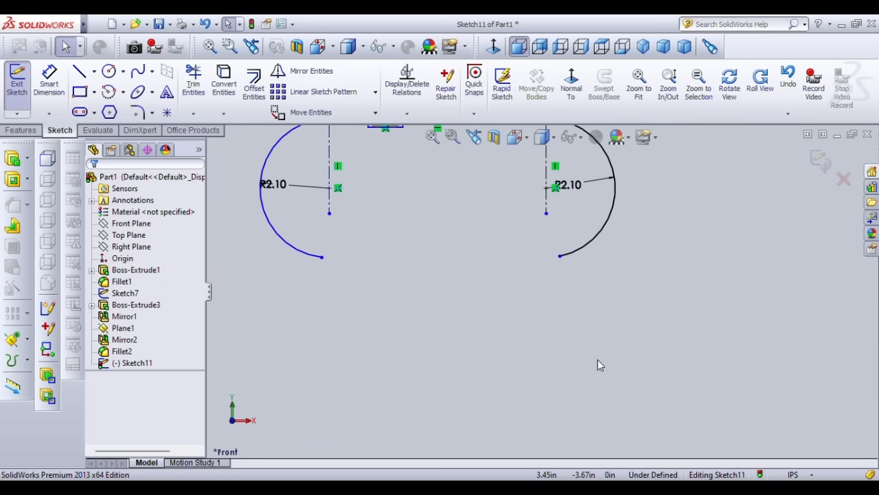
{"action": "scroll", "coordinate": [440, 231], "scroll_direction": "down", "scroll_amount": 2}
{"action": "scroll", "coordinate": [440, 230], "scroll_direction": "up", "scroll_amount": 3}
{"action": "scroll", "coordinate": [467, 202], "scroll_direction": "down", "scroll_amount": 1}
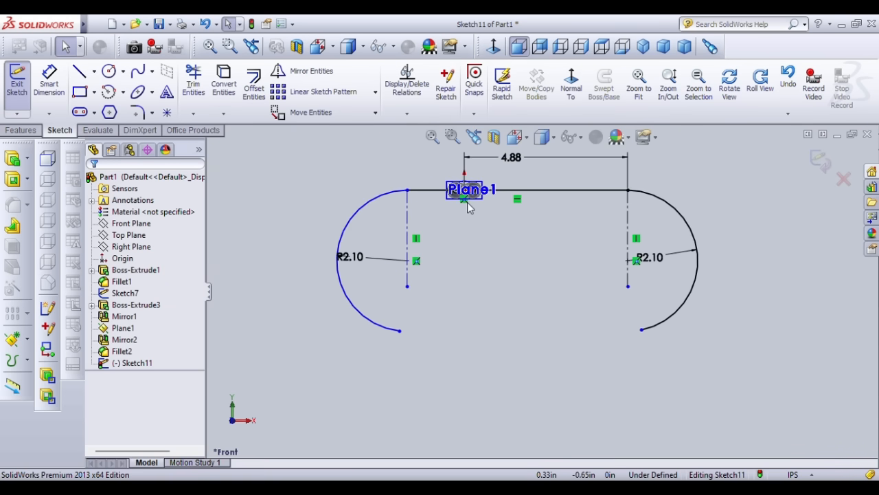
Sketch a three-point arc of about 21.84° and 19.07 in radius joining the lower endpoints of the left and right arcs, bulging downward
{"action": "scroll", "coordinate": [503, 206], "scroll_direction": "down", "scroll_amount": 1}
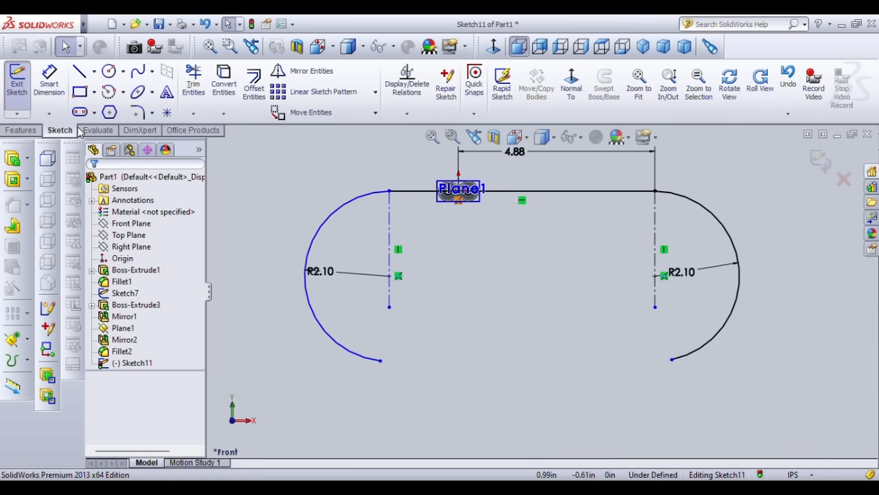
{"action": "left_click", "coordinate": [124, 93]}
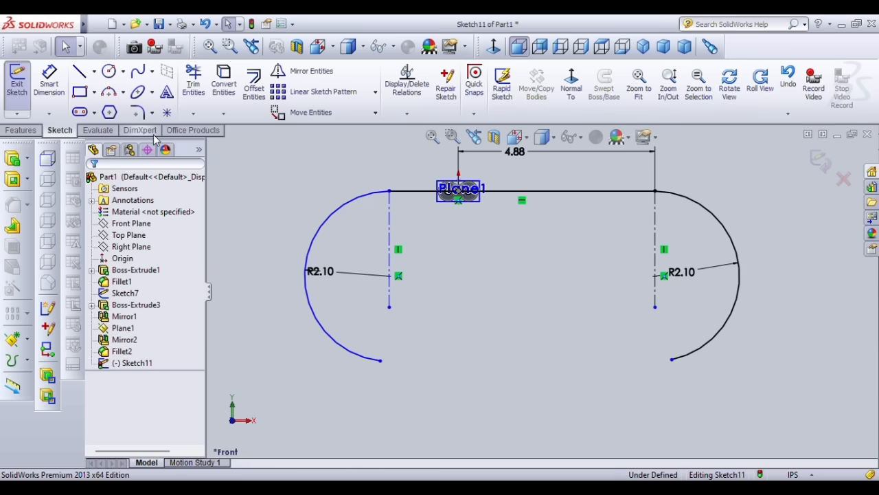
{"action": "left_click", "coordinate": [138, 131]}
{"action": "left_click", "coordinate": [379, 360]}
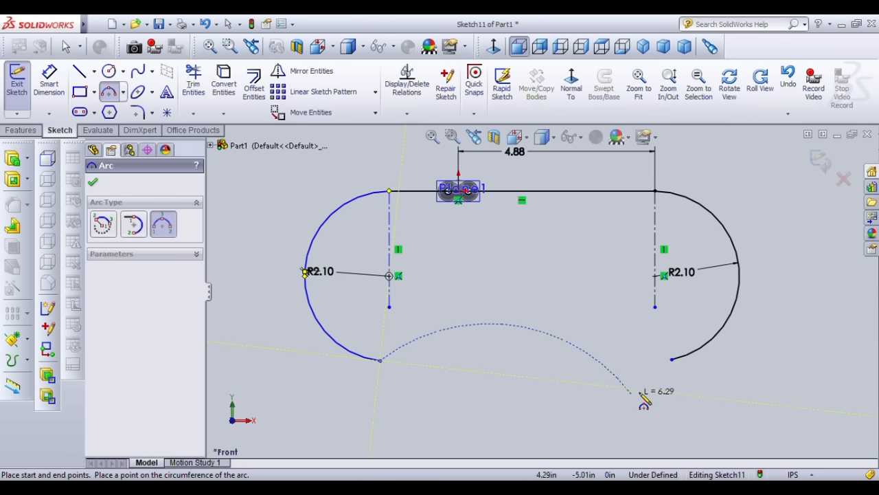
{"action": "left_click", "coordinate": [672, 359]}
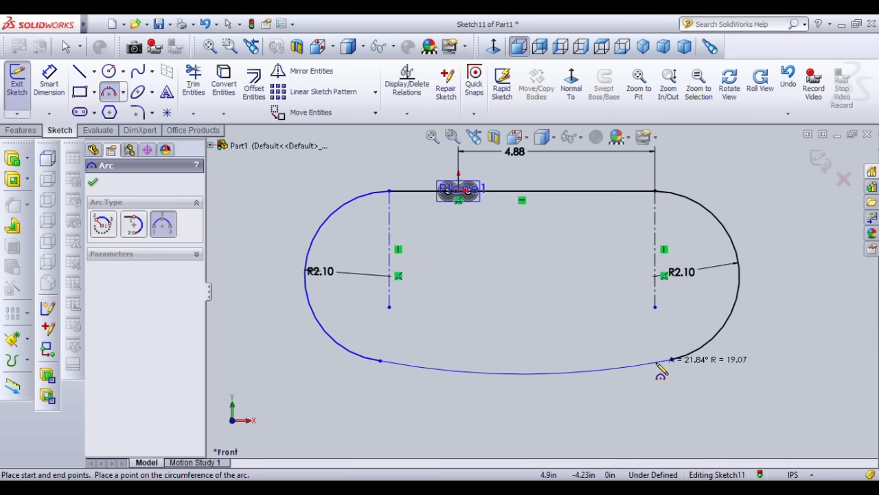
{"action": "left_click", "coordinate": [658, 368]}
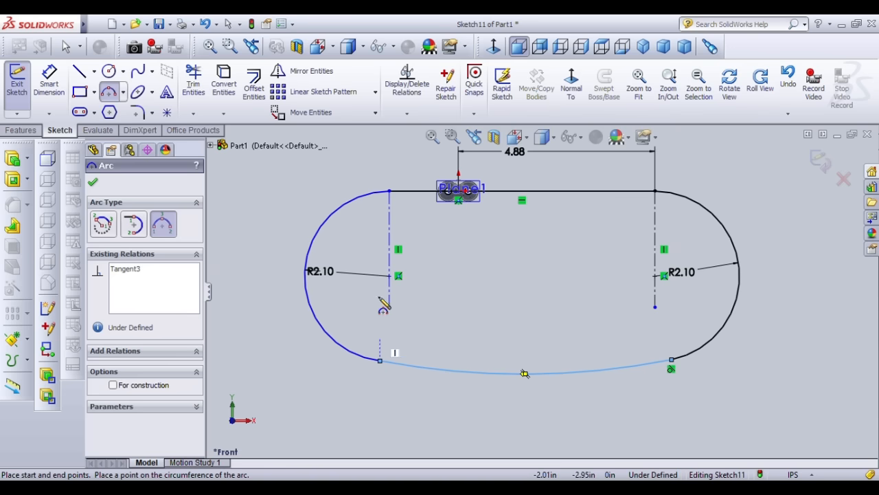
{"action": "left_click", "coordinate": [93, 182]}
{"action": "left_click", "coordinate": [49, 79]}
{"action": "left_click", "coordinate": [388, 278]}
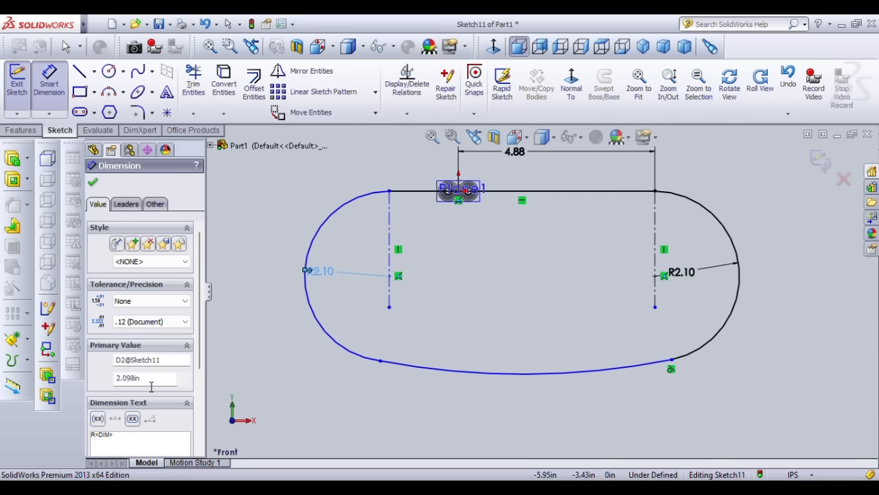
{"action": "left_click", "coordinate": [60, 95]}
{"action": "left_click", "coordinate": [488, 410]}
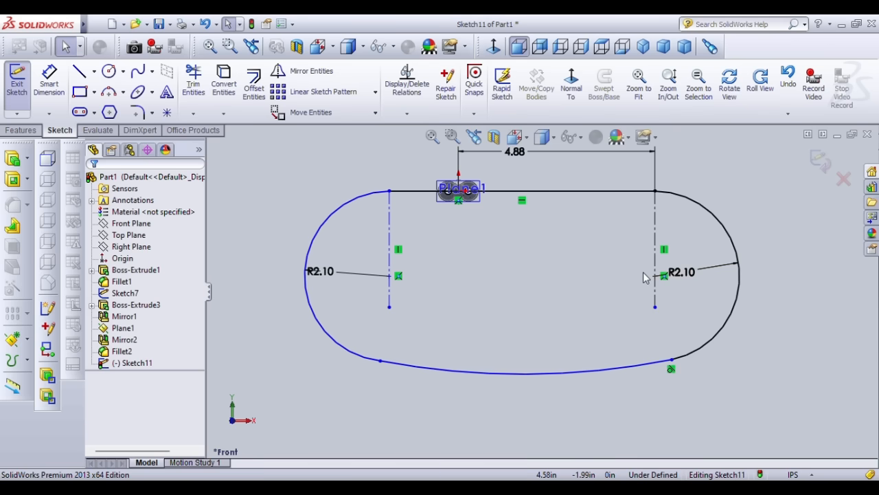
Dimension the horizontal distance between the left and right construction lines' lower endpoints as 8.874382 in
{"action": "left_click", "coordinate": [49, 79]}
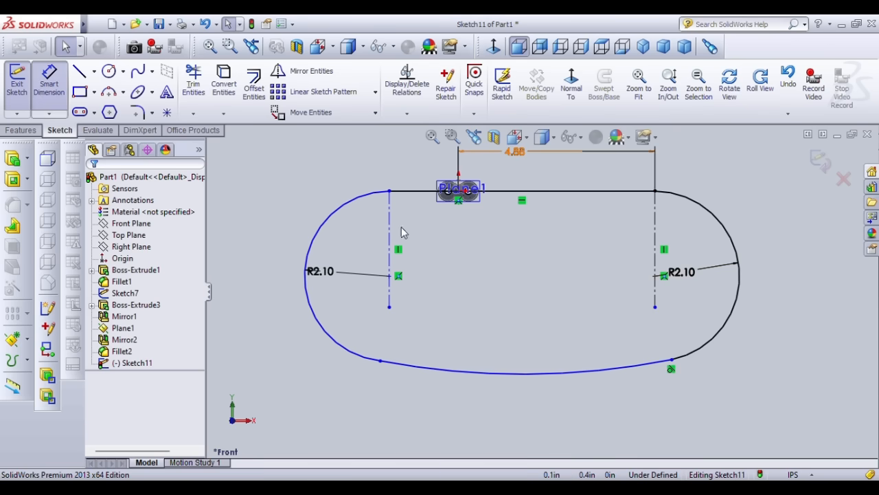
{"action": "left_click", "coordinate": [656, 266]}
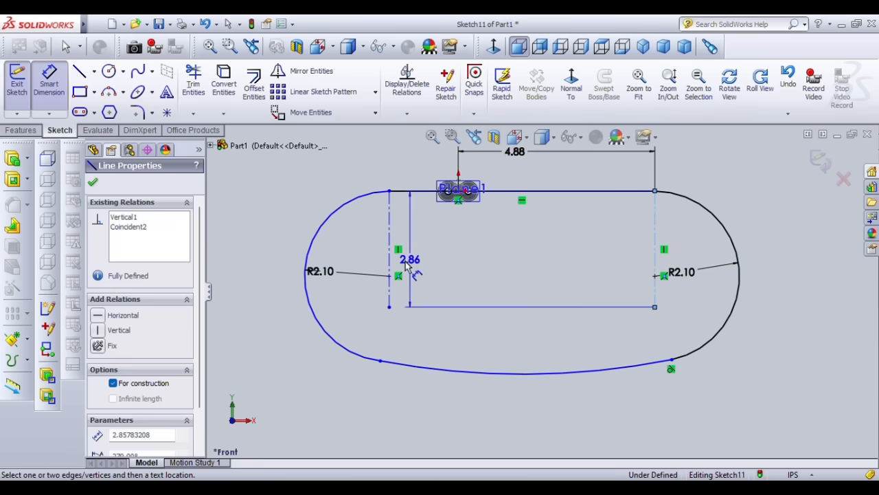
{"action": "left_click", "coordinate": [389, 307]}
{"action": "left_click", "coordinate": [524, 431]}
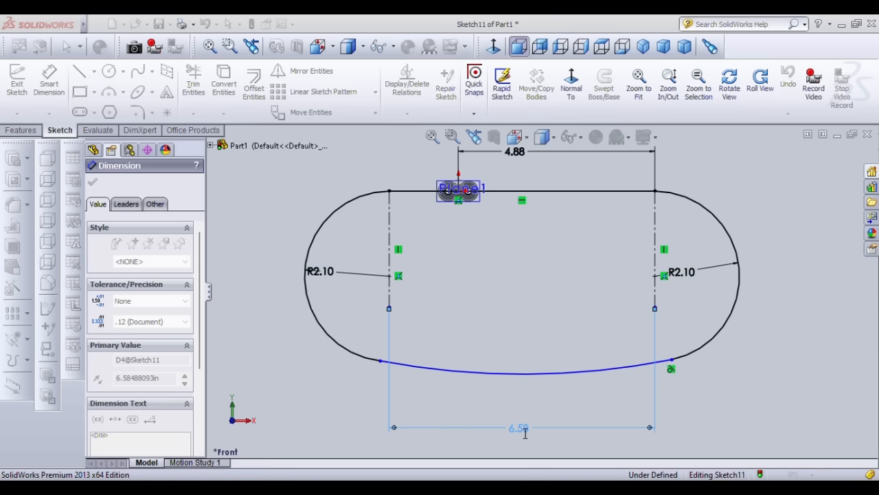
{"action": "key", "text": "Return"}
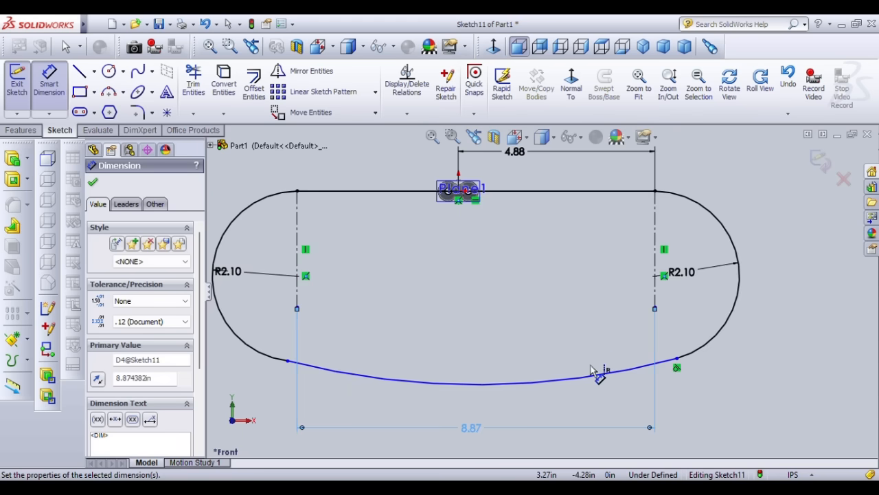
{"action": "scroll", "coordinate": [590, 365], "scroll_direction": "up", "scroll_amount": 1}
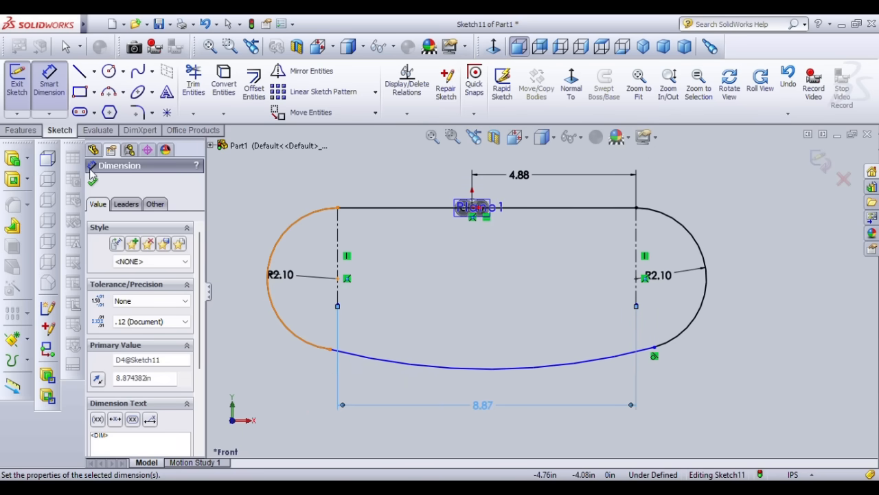
{"action": "key", "text": "Escape"}
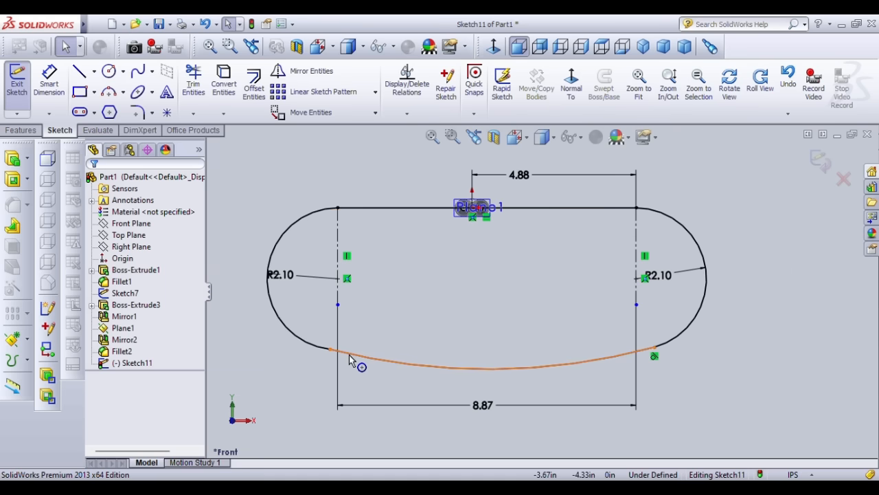
Add a tangent relation between the left arc and the lower connecting arc at their shared endpoint
{"action": "scroll", "coordinate": [355, 360], "scroll_direction": "down", "scroll_amount": 2}
{"action": "scroll", "coordinate": [358, 338], "scroll_direction": "down", "scroll_amount": 3}
{"action": "scroll", "coordinate": [359, 336], "scroll_direction": "down", "scroll_amount": 2}
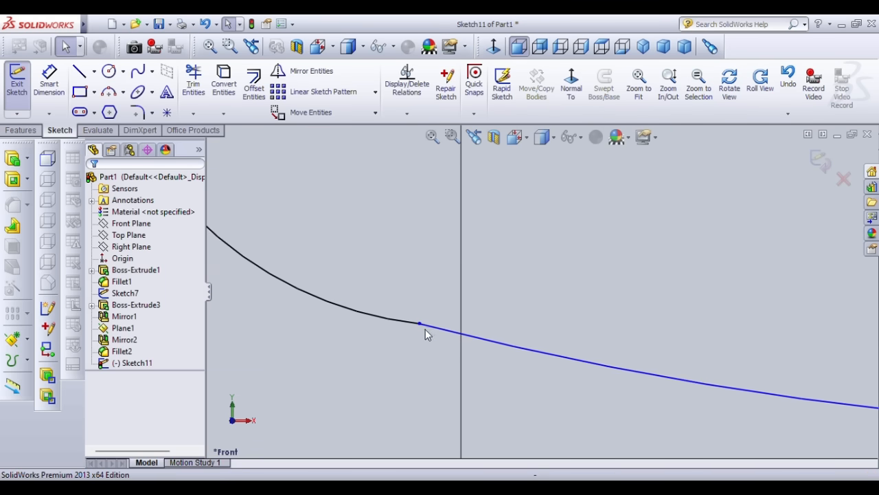
{"action": "left_click", "coordinate": [419, 325]}
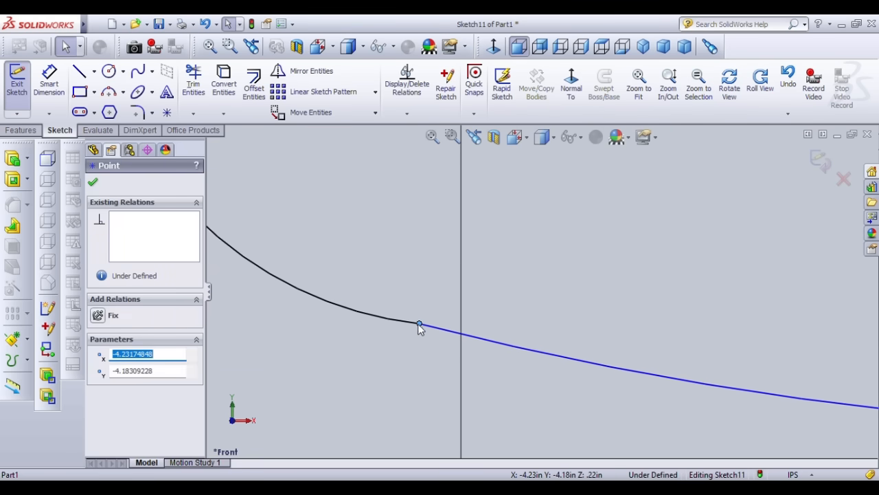
{"action": "left_click", "coordinate": [470, 316]}
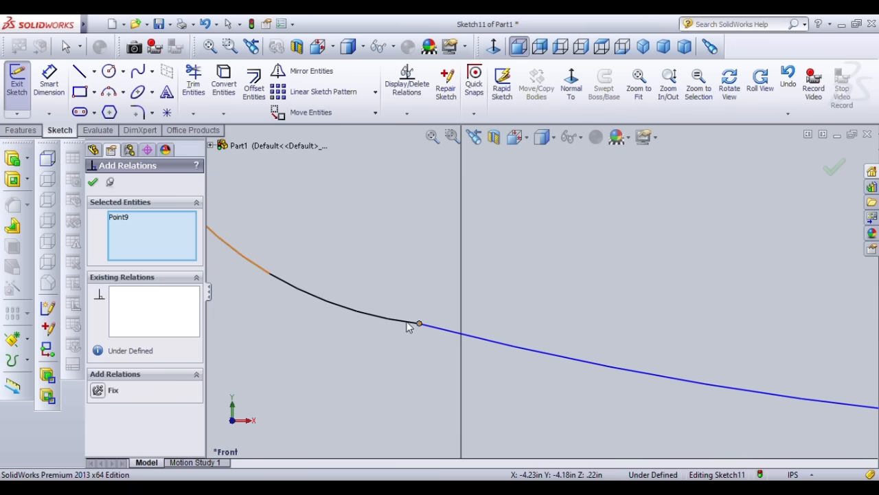
{"action": "left_click", "coordinate": [406, 322]}
{"action": "left_click", "coordinate": [434, 326]}
{"action": "left_click", "coordinate": [139, 239]}
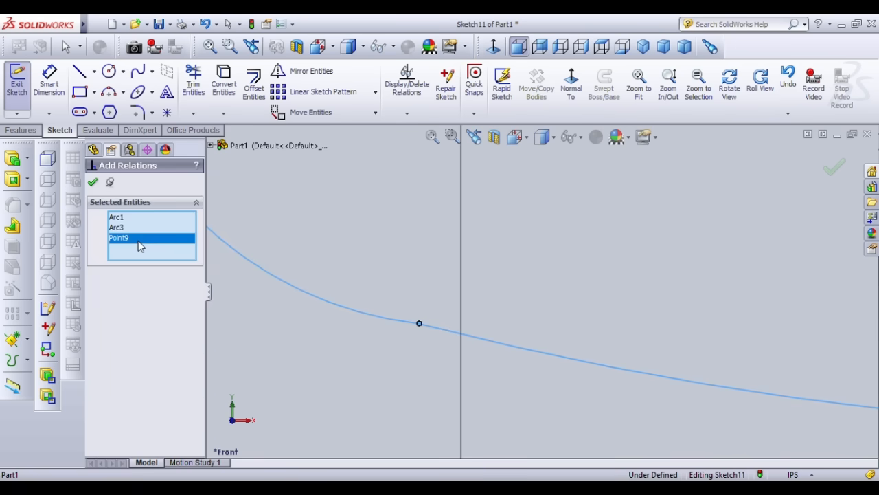
{"action": "left_click", "coordinate": [189, 250]}
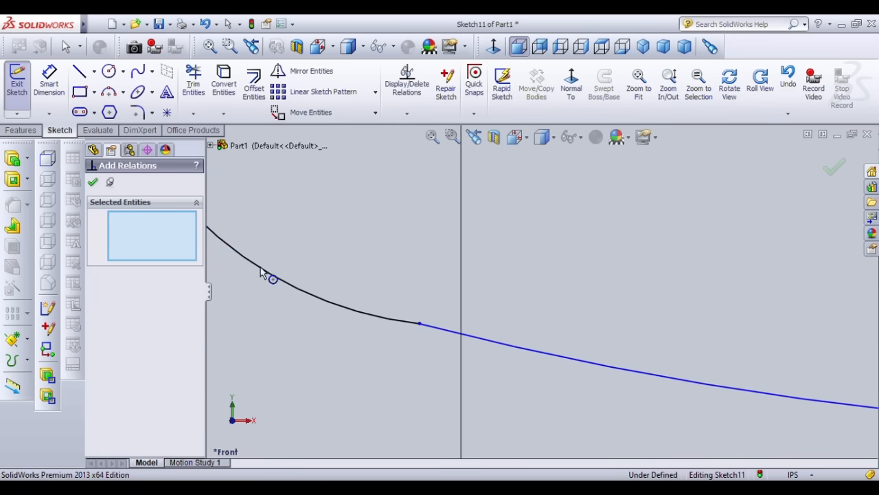
{"action": "left_click", "coordinate": [402, 322]}
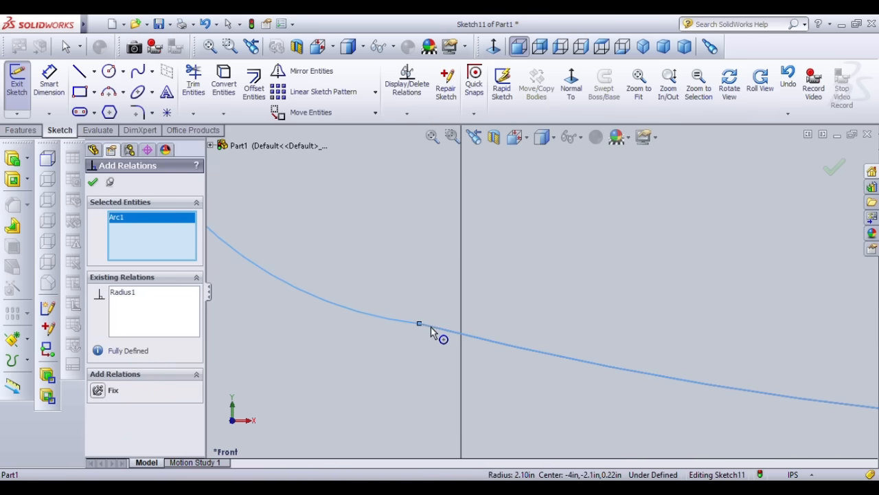
{"action": "left_click", "coordinate": [431, 331]}
{"action": "left_click", "coordinate": [120, 407]}
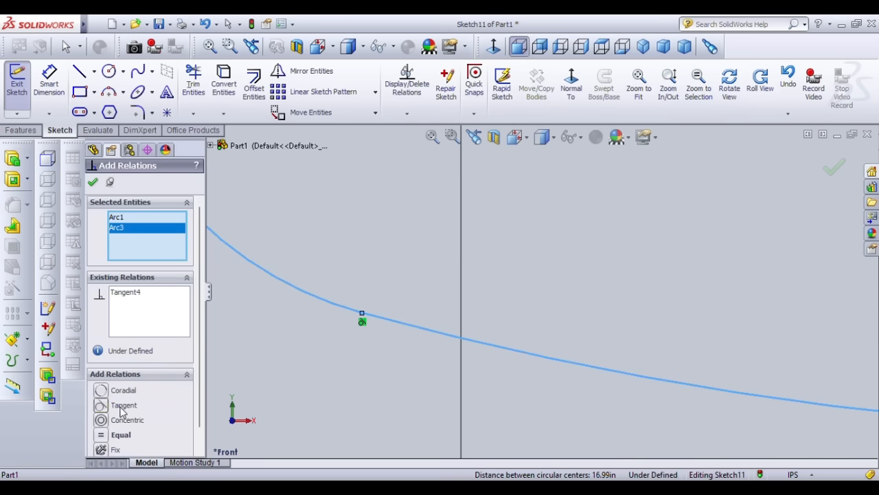
{"action": "left_click", "coordinate": [92, 182]}
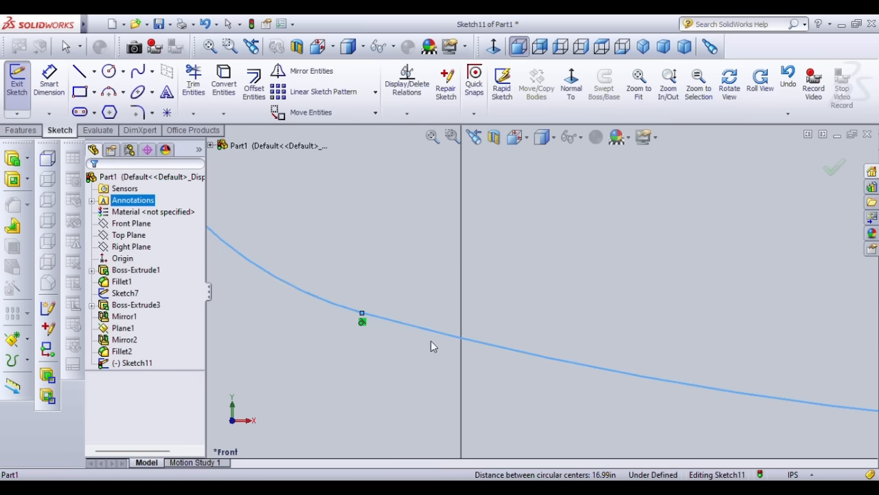
Apply a tangent relation between the right arc and the lower connecting arc at their shared endpoint
{"action": "scroll", "coordinate": [441, 341], "scroll_direction": "up", "scroll_amount": 5}
{"action": "scroll", "coordinate": [793, 317], "scroll_direction": "down", "scroll_amount": 2}
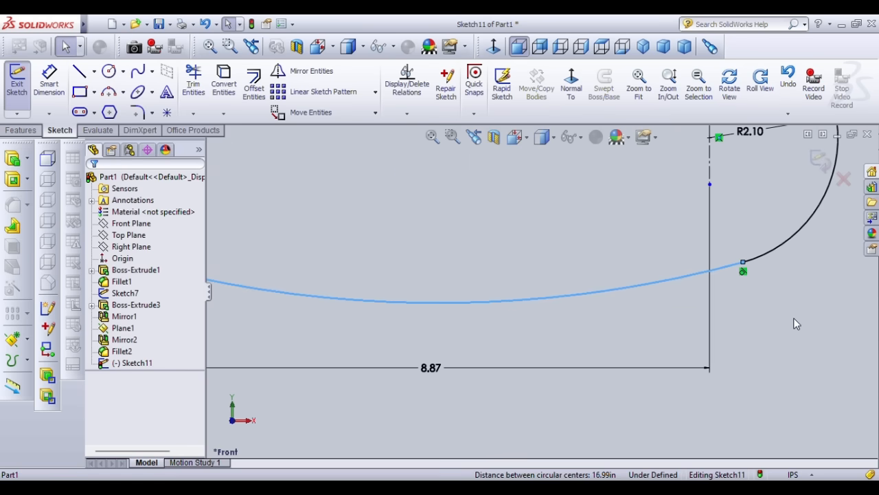
{"action": "scroll", "coordinate": [729, 319], "scroll_direction": "down", "scroll_amount": 3}
{"action": "scroll", "coordinate": [730, 319], "scroll_direction": "down", "scroll_amount": 2}
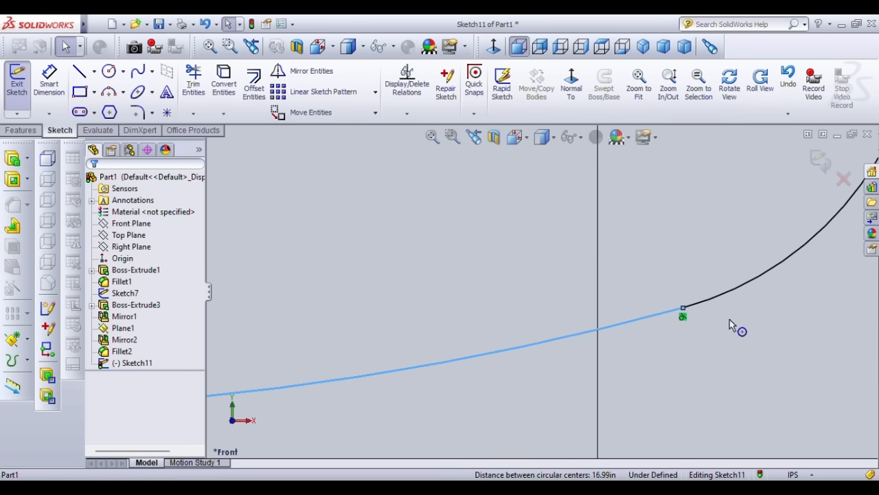
{"action": "left_click", "coordinate": [692, 309]}
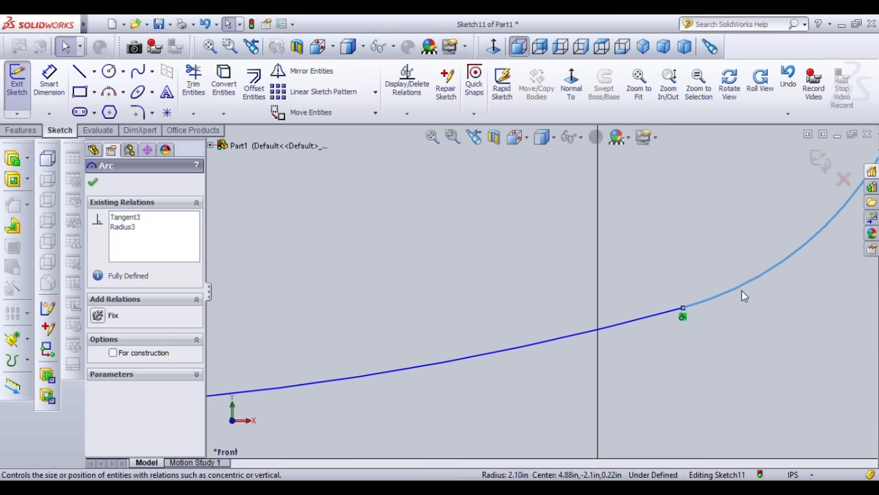
{"action": "left_click", "coordinate": [741, 291]}
{"action": "left_click", "coordinate": [697, 304]}
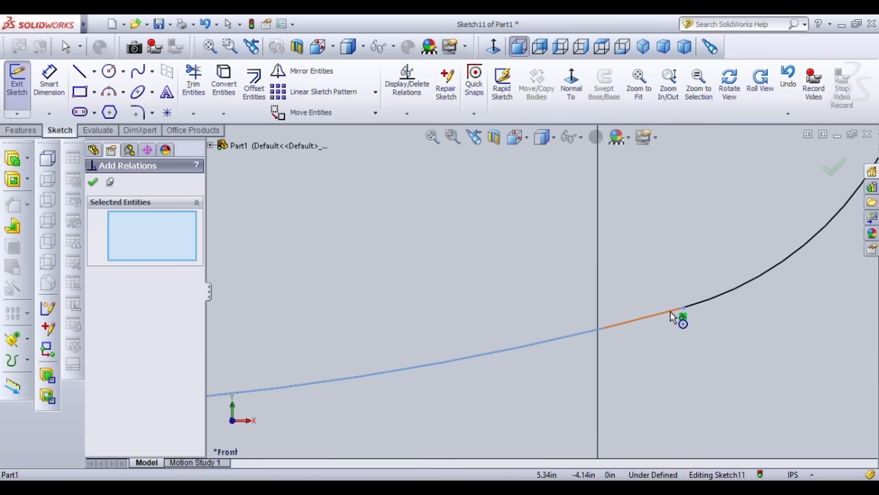
{"action": "left_click", "coordinate": [671, 311]}
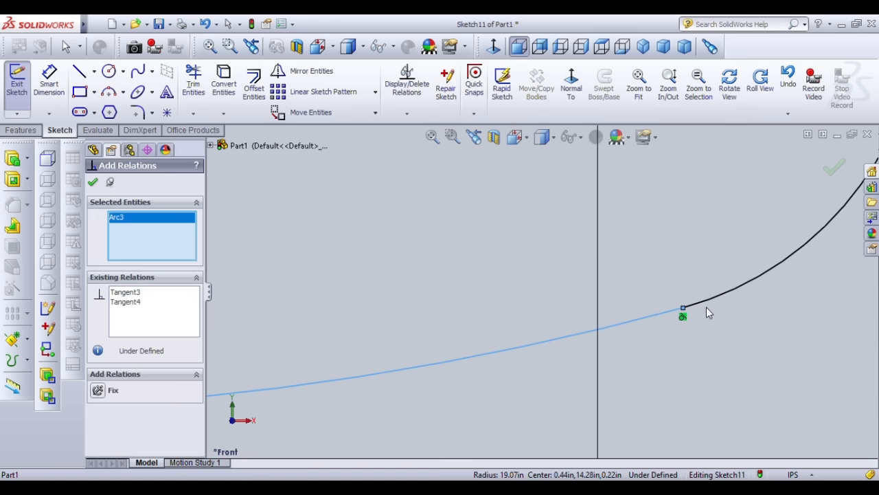
{"action": "left_click", "coordinate": [672, 311]}
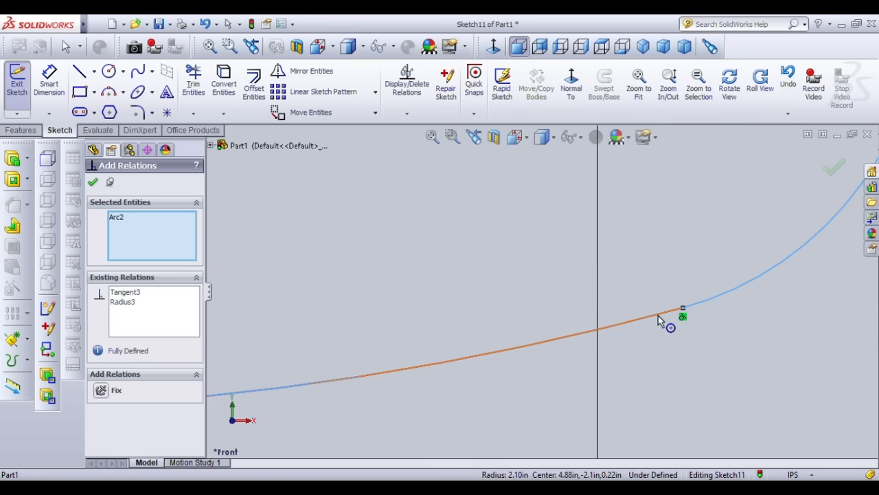
{"action": "left_click", "coordinate": [687, 308]}
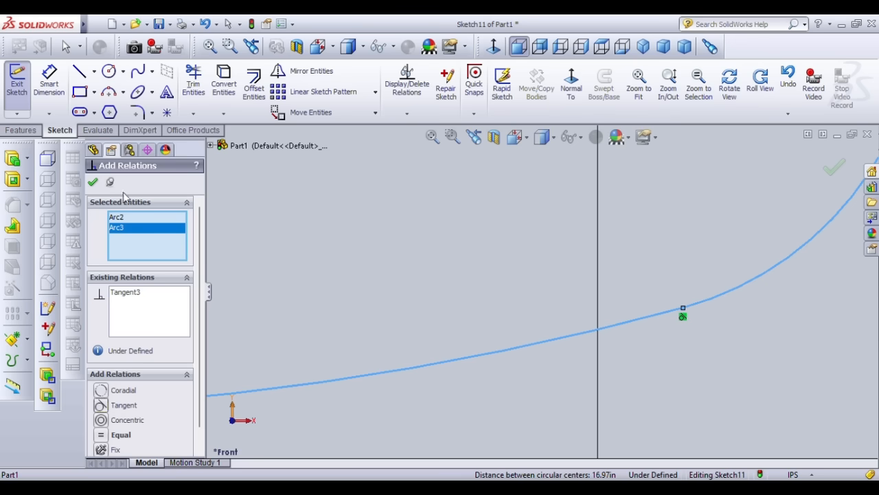
{"action": "left_click", "coordinate": [94, 184]}
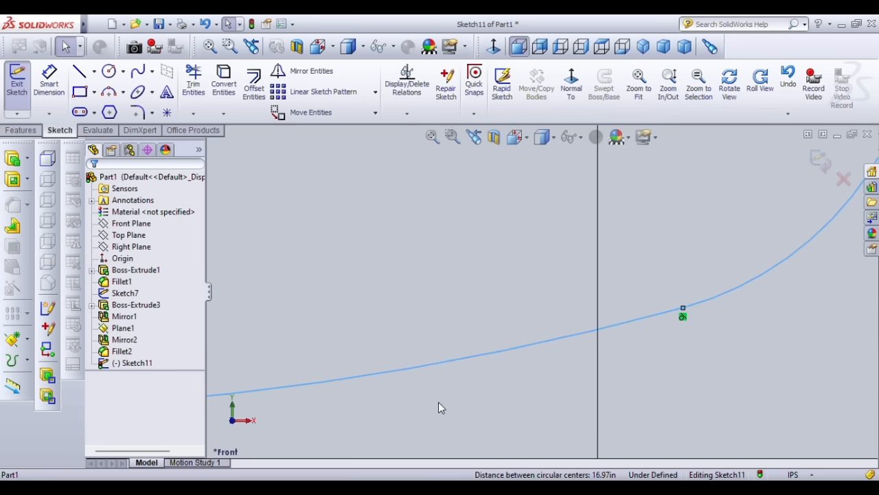
{"action": "scroll", "coordinate": [493, 186], "scroll_direction": "up", "scroll_amount": 4}
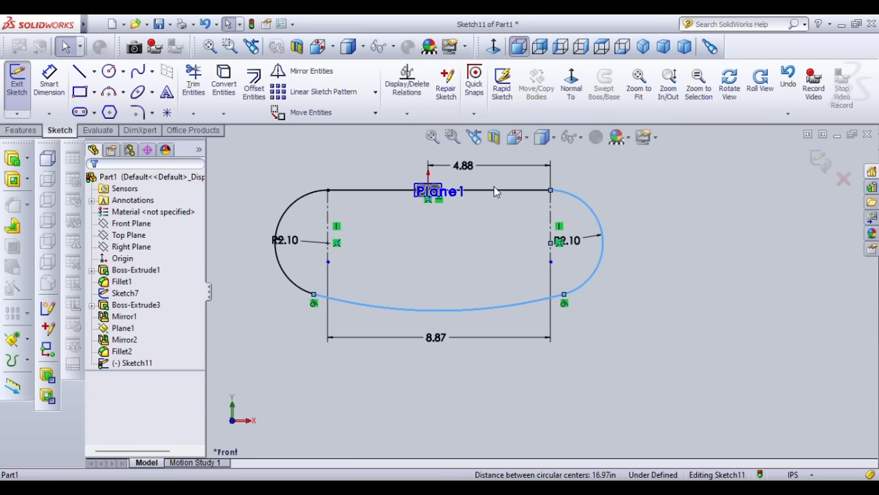
{"action": "left_click", "coordinate": [579, 184]}
{"action": "left_click_drag", "start_coordinate": [531, 166], "coordinate": [531, 162]}
{"action": "scroll", "coordinate": [555, 167], "scroll_direction": "down", "scroll_amount": 7}
{"action": "left_click", "coordinate": [552, 190]}
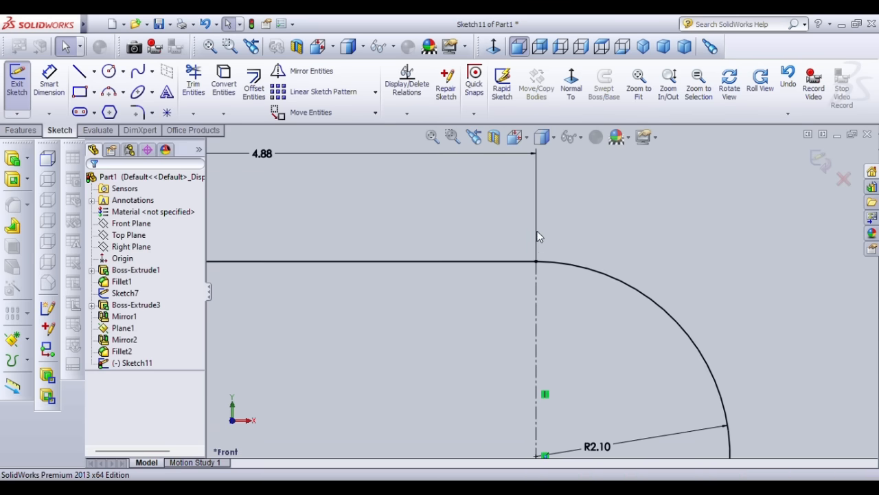
{"action": "scroll", "coordinate": [536, 267], "scroll_direction": "down", "scroll_amount": 5}
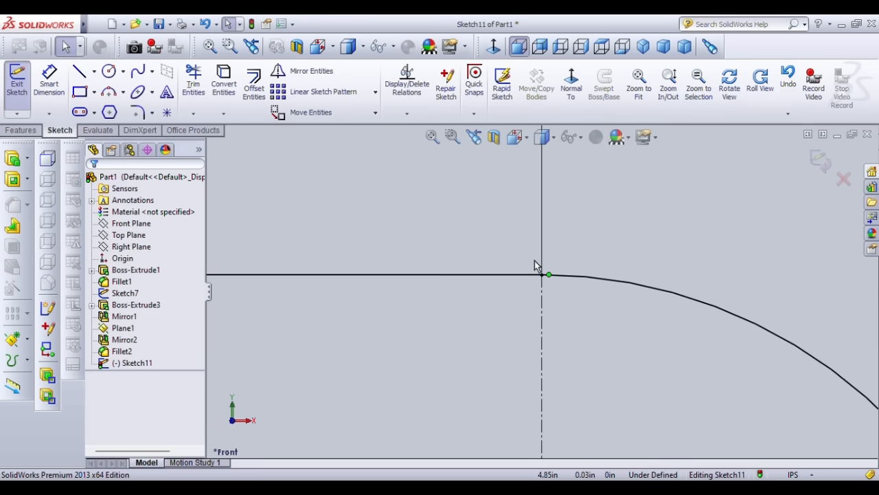
{"action": "left_click", "coordinate": [545, 276]}
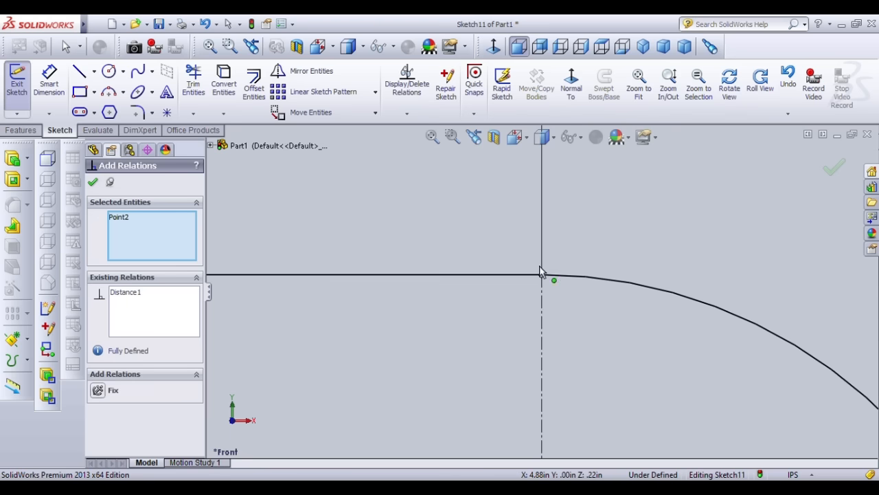
{"action": "left_click", "coordinate": [551, 277]}
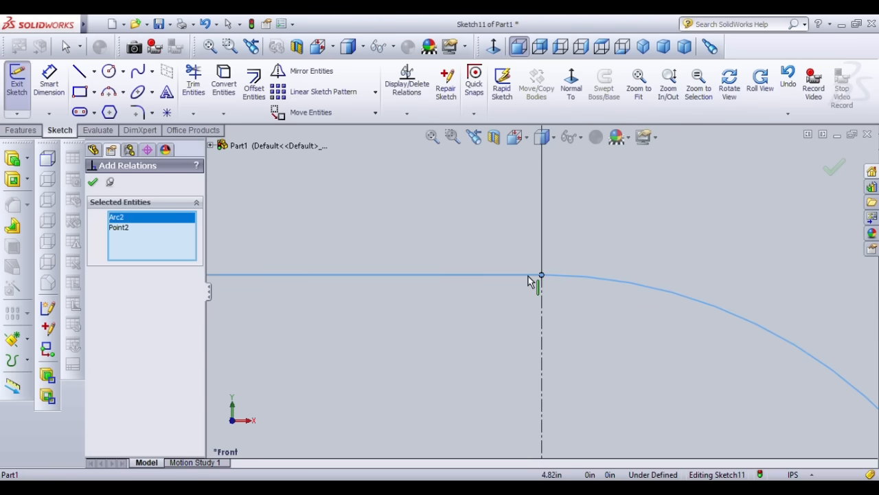
{"action": "left_click", "coordinate": [529, 275]}
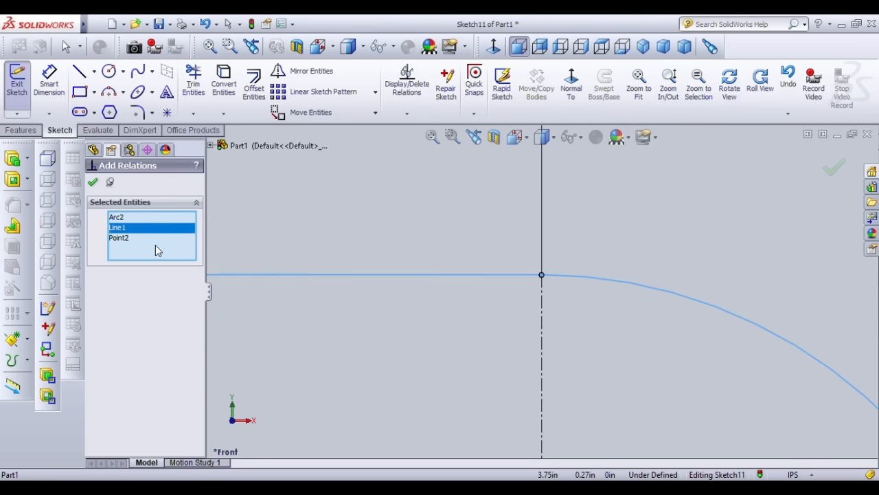
{"action": "left_click", "coordinate": [193, 251]}
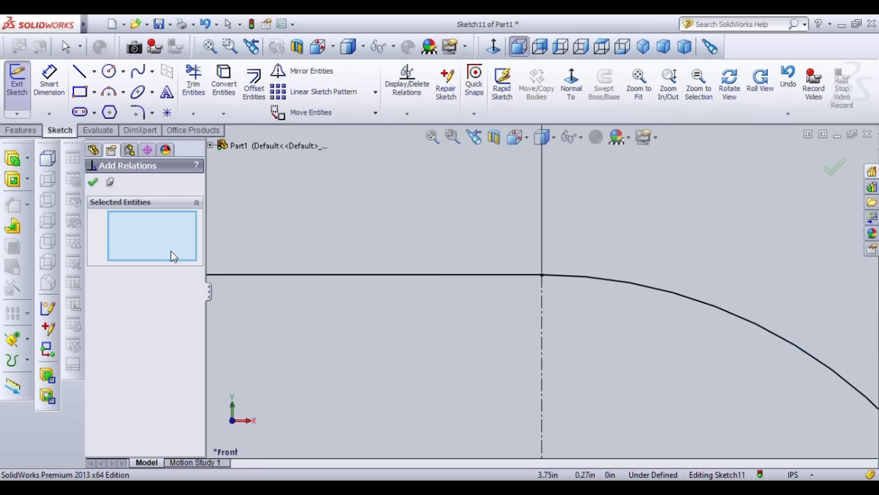
{"action": "left_click", "coordinate": [542, 275]}
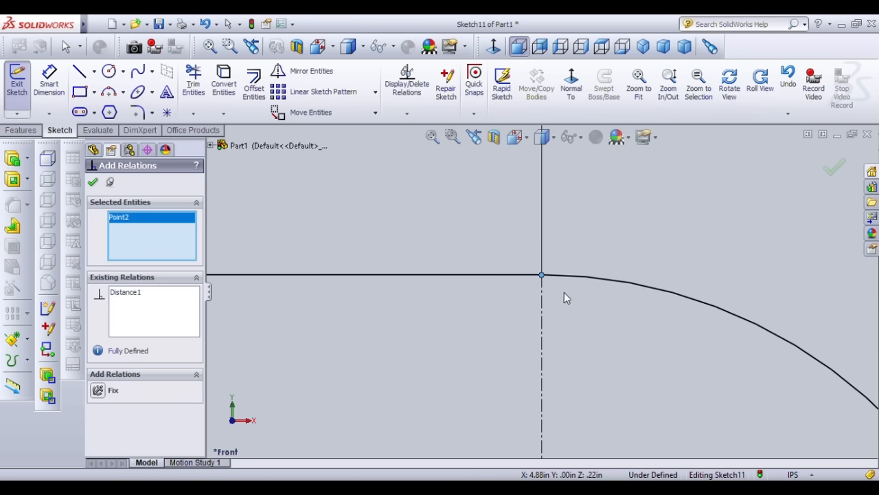
{"action": "left_click", "coordinate": [505, 275]}
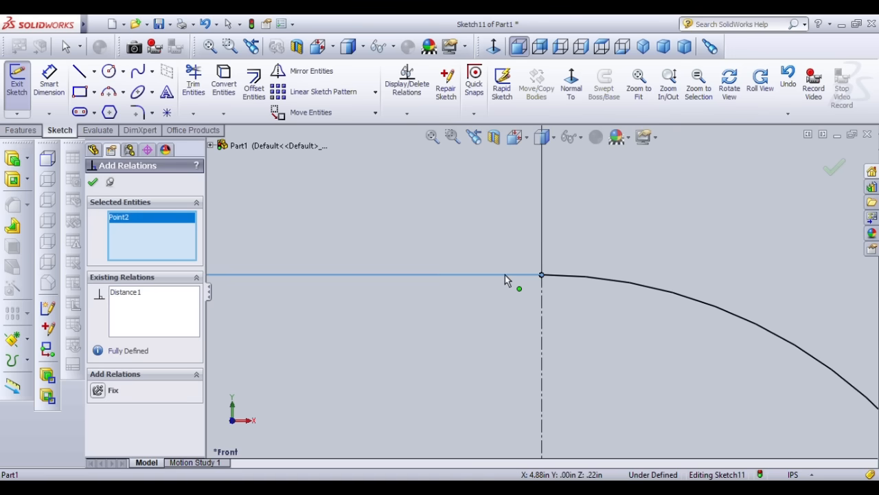
{"action": "left_click", "coordinate": [566, 276]}
{"action": "left_click", "coordinate": [566, 276]}
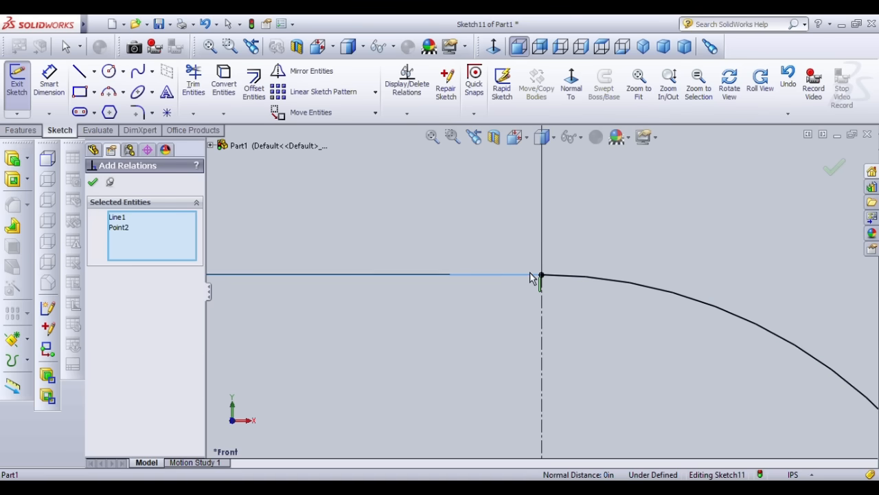
{"action": "left_click", "coordinate": [533, 275]}
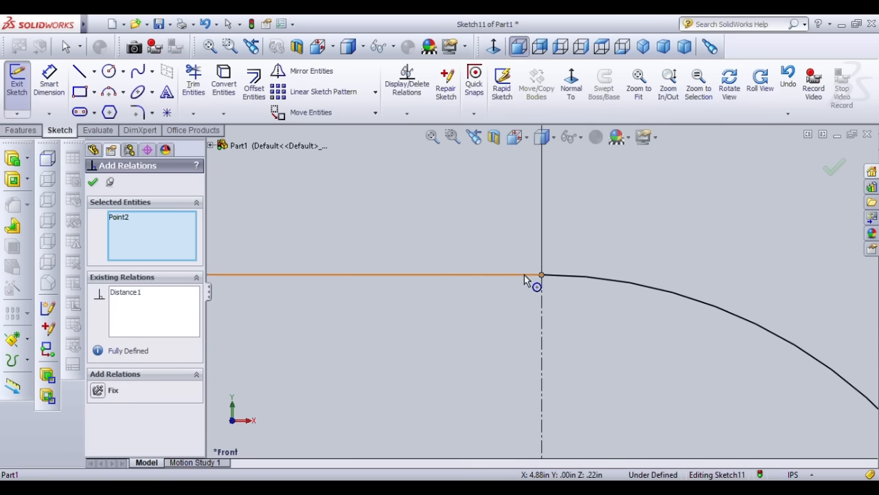
{"action": "left_click", "coordinate": [525, 278]}
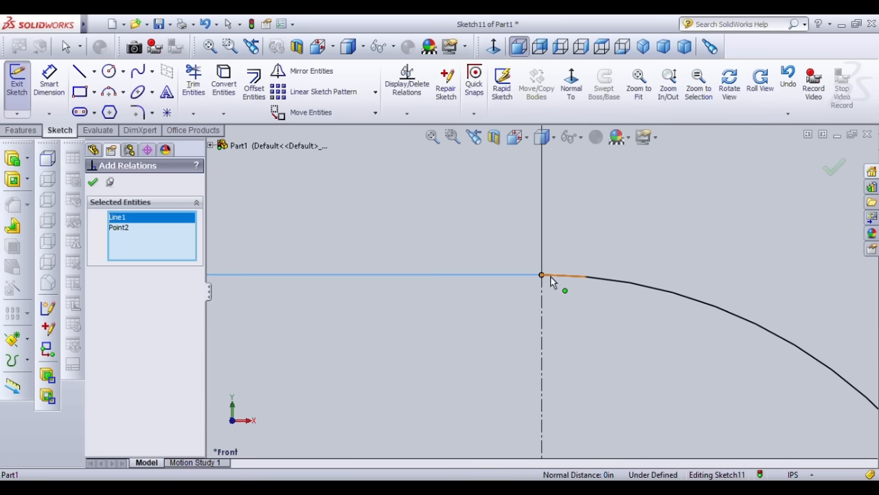
{"action": "left_click", "coordinate": [557, 281]}
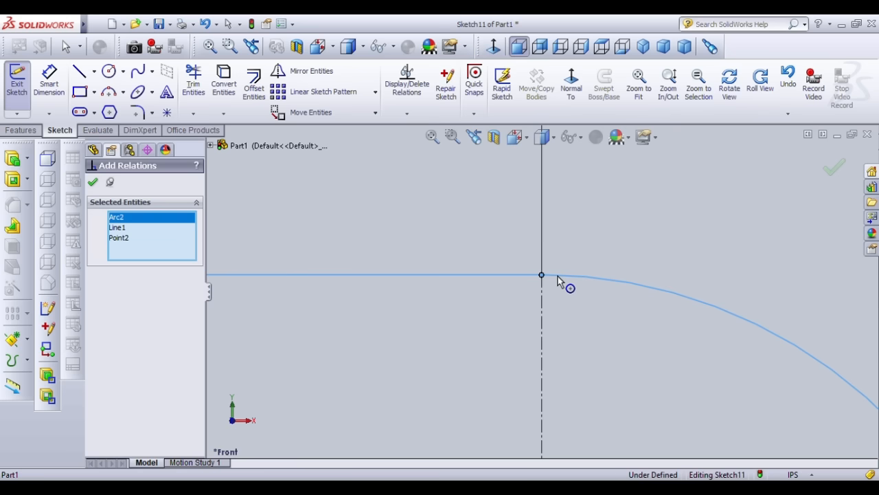
{"action": "left_click", "coordinate": [144, 238]}
{"action": "right_click", "coordinate": [143, 243]}
{"action": "left_click", "coordinate": [186, 242]}
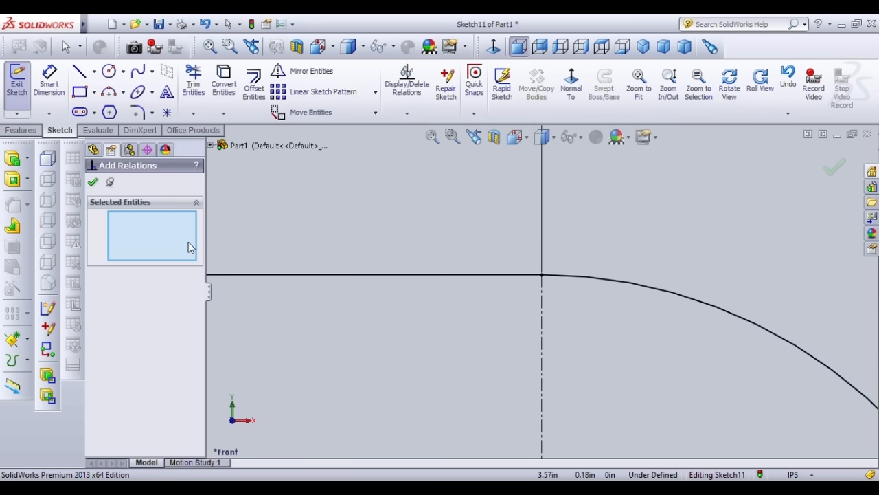
Add a tangent relation between the right arc and the upper horizontal line at their shared endpoint
{"action": "left_click", "coordinate": [555, 278]}
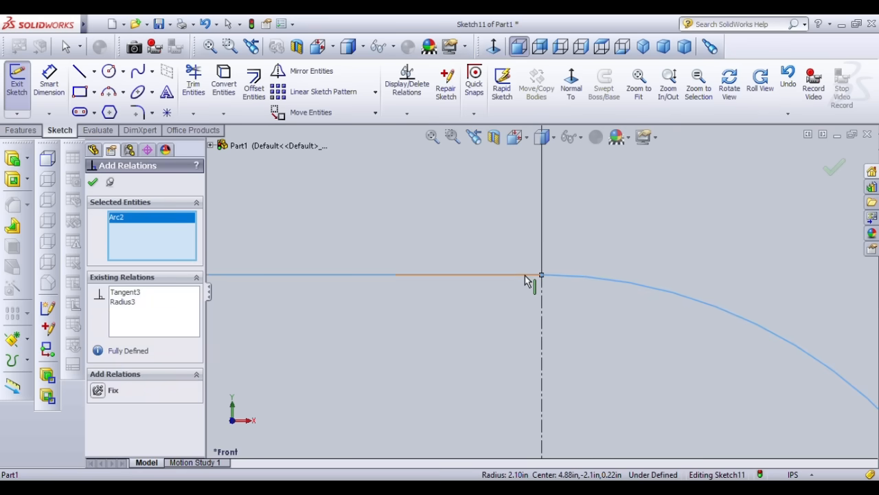
{"action": "left_click", "coordinate": [525, 275]}
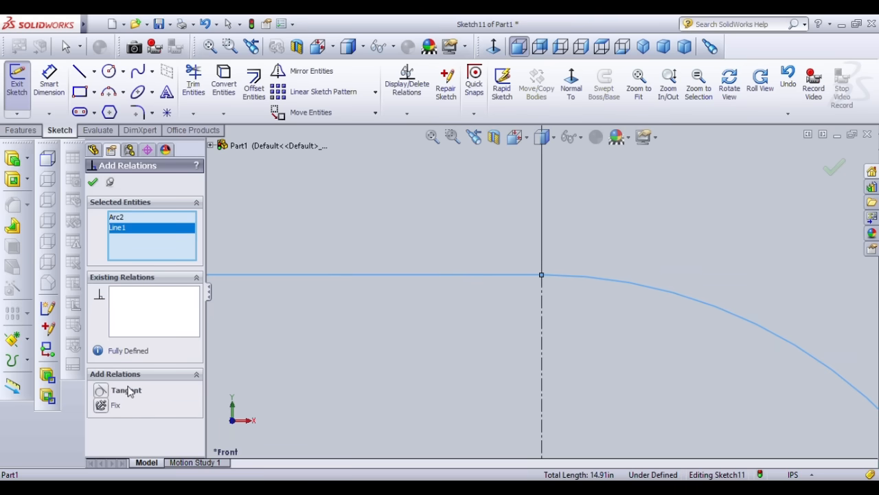
{"action": "left_click", "coordinate": [127, 396]}
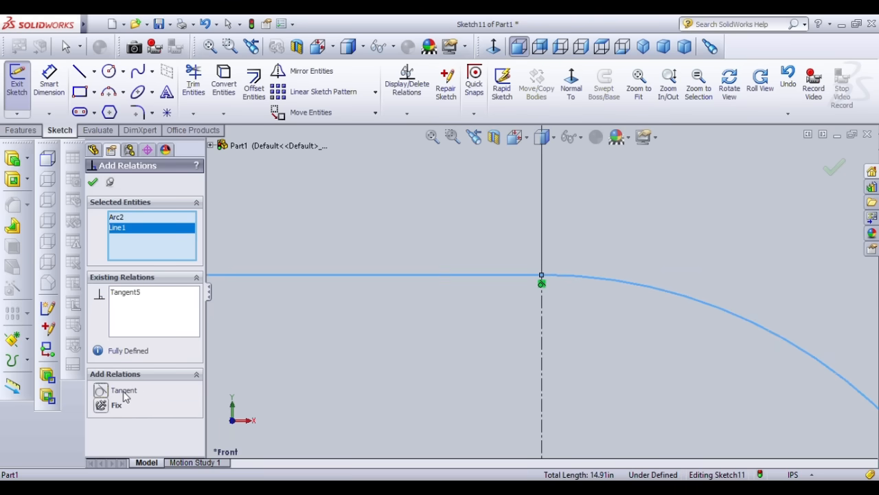
{"action": "left_click", "coordinate": [93, 183]}
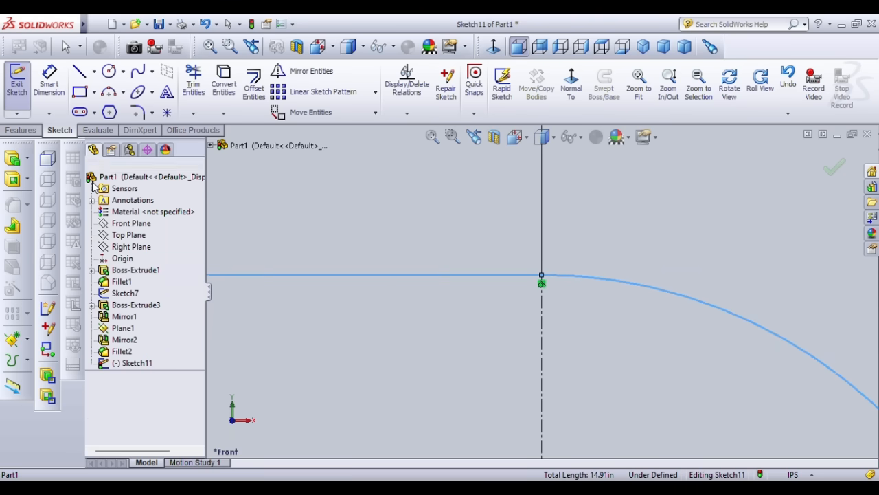
Make the left arc tangent to the upper horizontal line where they meet
{"action": "key", "text": "f"}
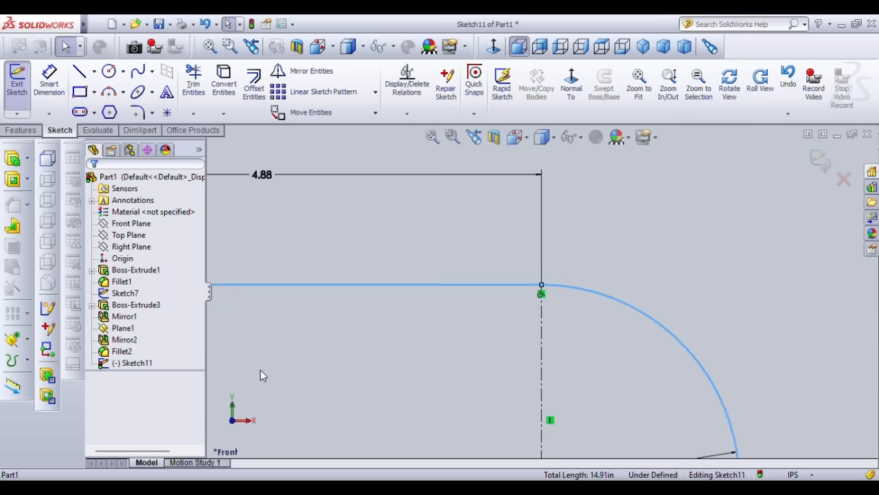
{"action": "scroll", "coordinate": [255, 284], "scroll_direction": "down", "scroll_amount": 5}
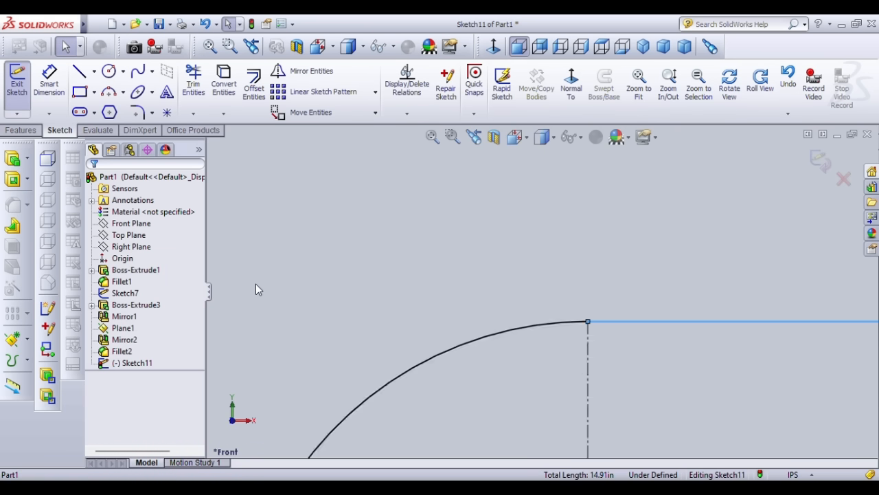
{"action": "scroll", "coordinate": [510, 328], "scroll_direction": "up", "scroll_amount": 2}
{"action": "scroll", "coordinate": [765, 353], "scroll_direction": "down", "scroll_amount": 3}
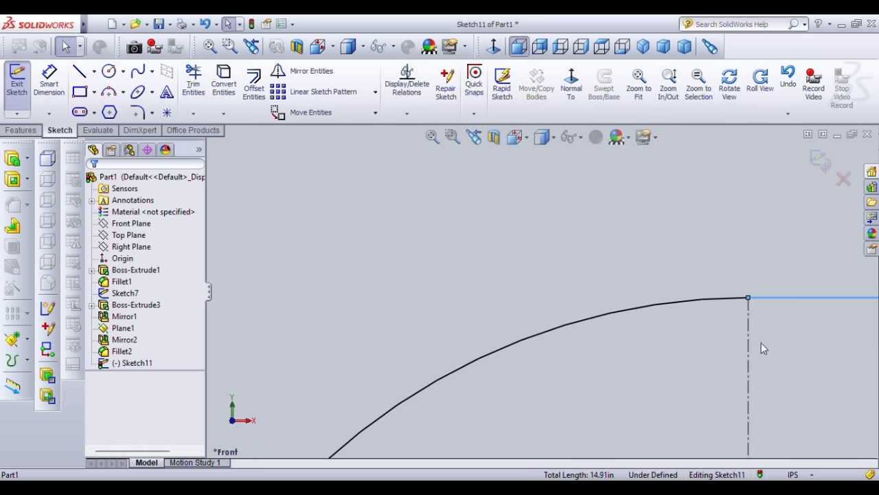
{"action": "left_click", "coordinate": [697, 287]}
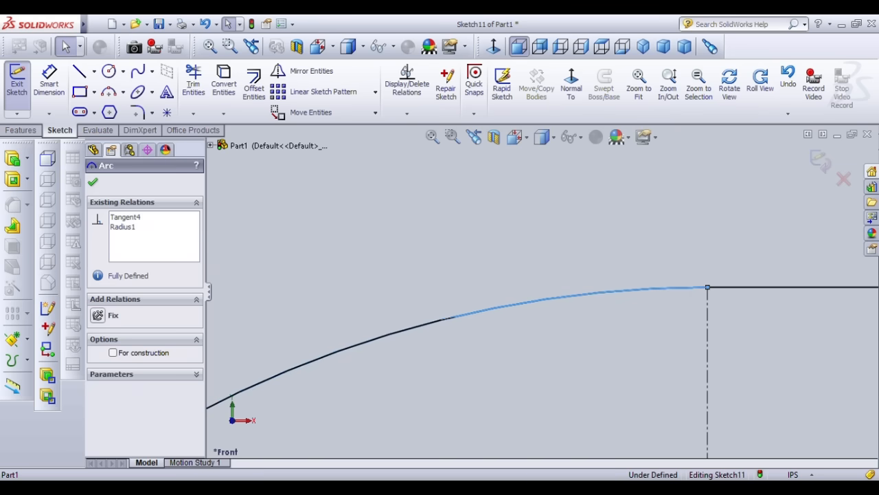
{"action": "left_click", "coordinate": [721, 288], "text": "ctrl"}
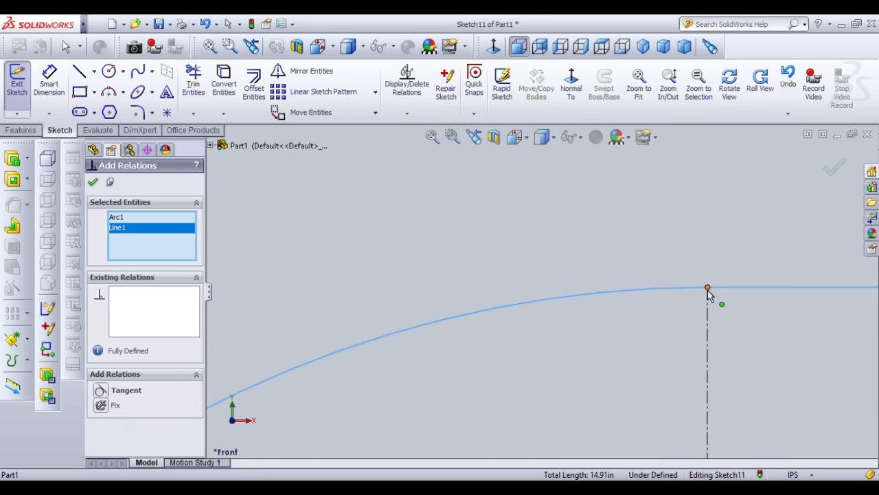
{"action": "left_click", "coordinate": [690, 289]}
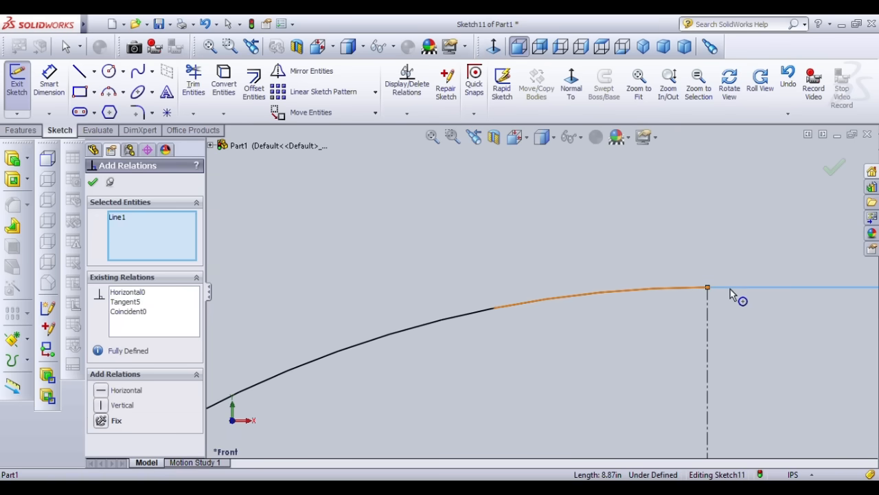
{"action": "key", "text": "Escape"}
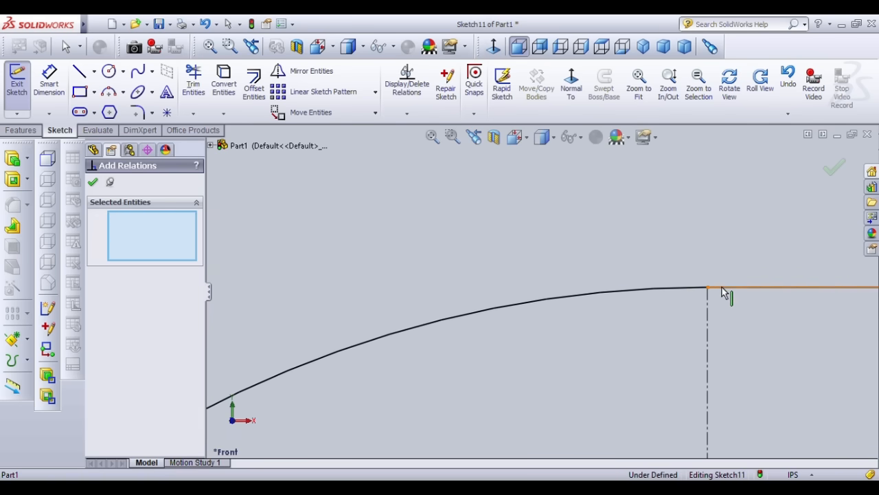
{"action": "left_click", "coordinate": [718, 288]}
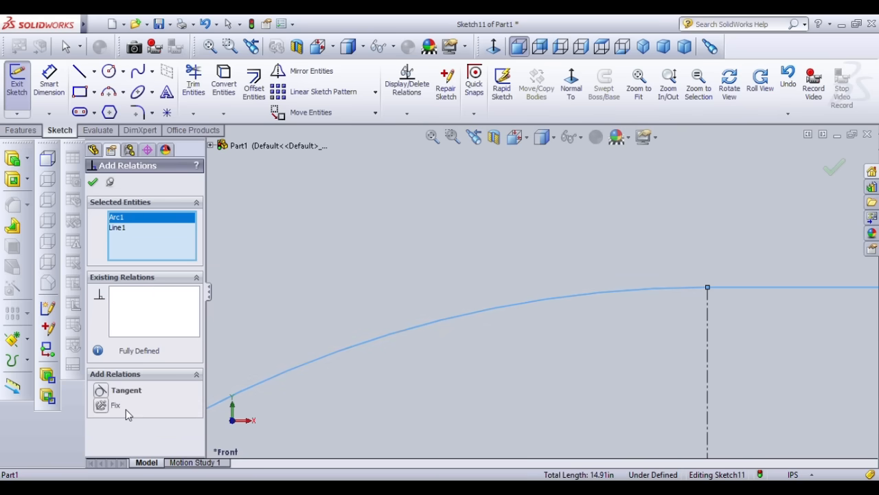
{"action": "left_click", "coordinate": [126, 392]}
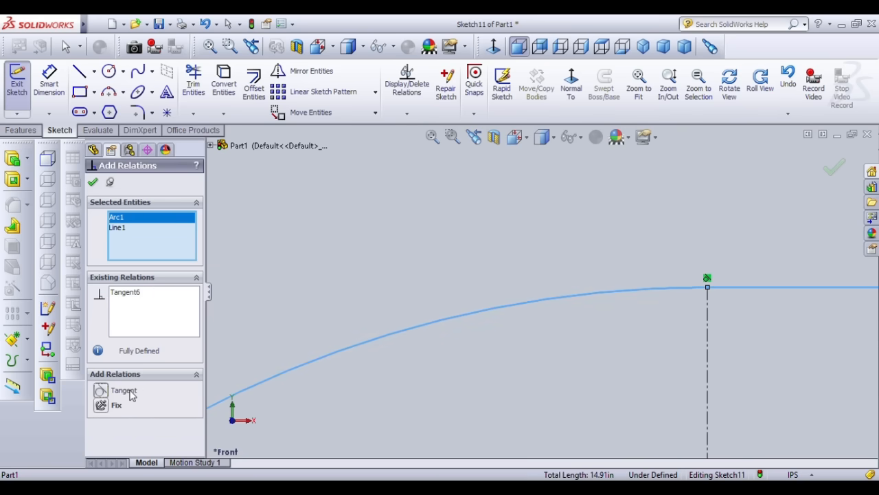
{"action": "left_click", "coordinate": [93, 182]}
Dimension the horizontal distance from the left construction line's lower endpoint to the left arc's lower endpoint as 0.30 in
{"action": "scroll", "coordinate": [703, 325], "scroll_direction": "up", "scroll_amount": 12}
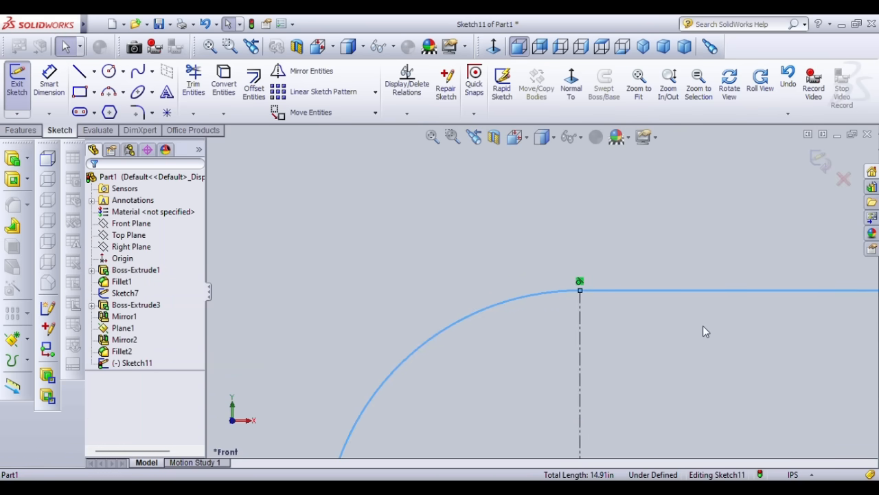
{"action": "scroll", "coordinate": [812, 329], "scroll_direction": "up", "scroll_amount": 4}
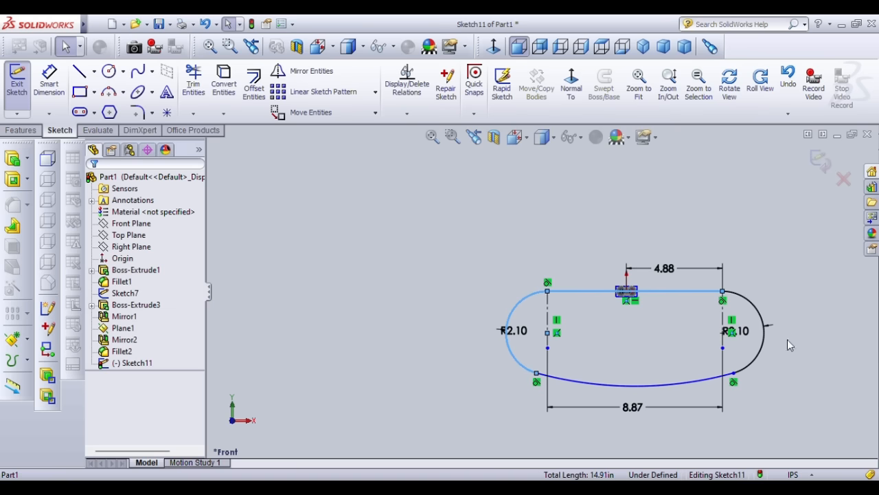
{"action": "scroll", "coordinate": [726, 376], "scroll_direction": "down", "scroll_amount": 2}
{"action": "left_click", "coordinate": [727, 377]}
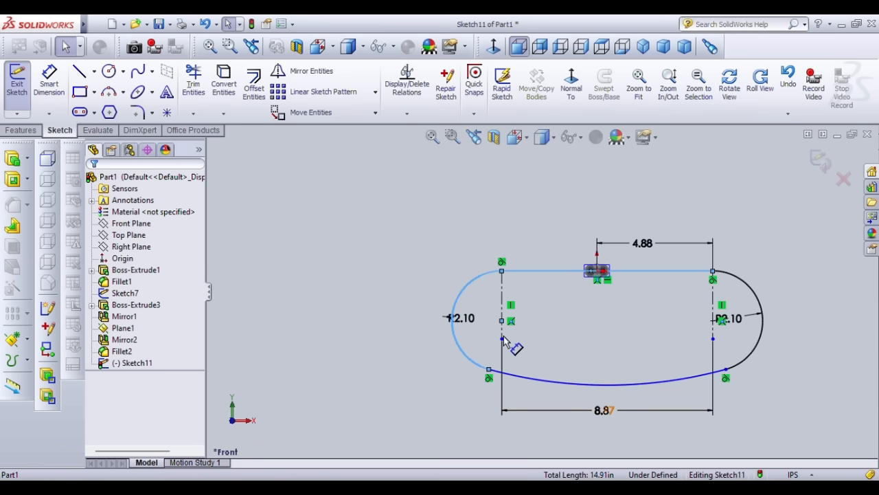
{"action": "left_click", "coordinate": [55, 103]}
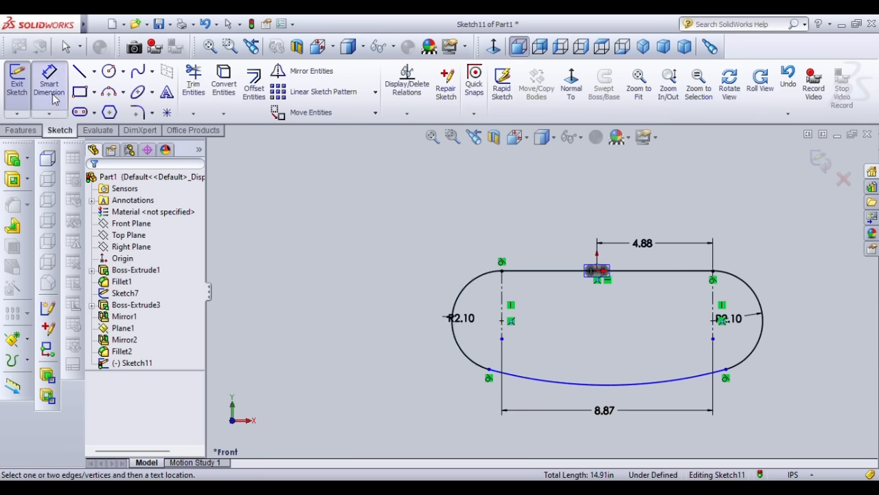
{"action": "left_click", "coordinate": [504, 341]}
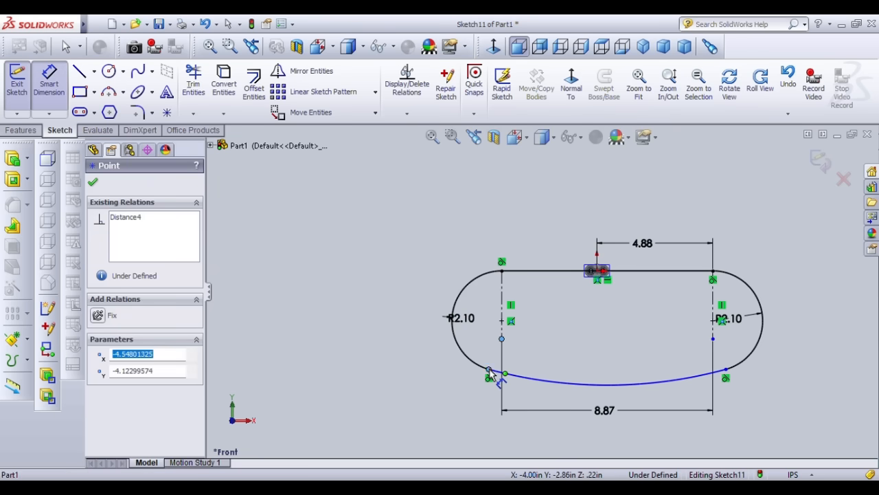
{"action": "left_click", "coordinate": [490, 373]}
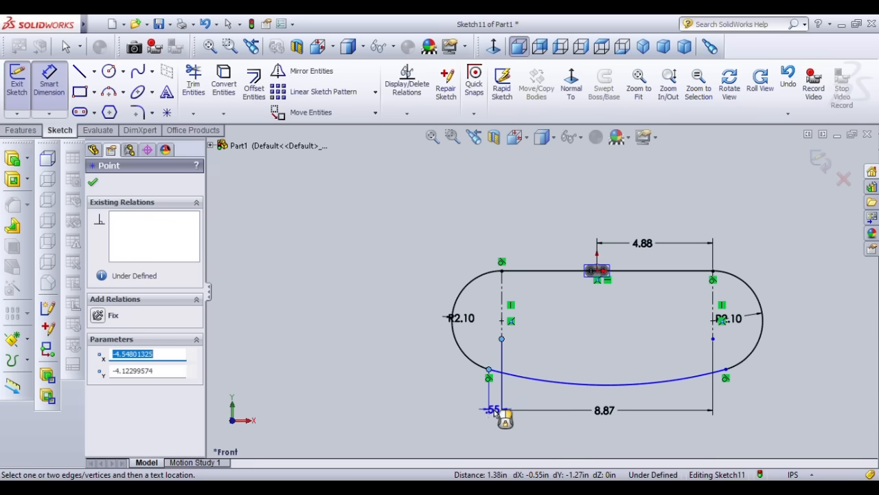
{"action": "left_click", "coordinate": [497, 421]}
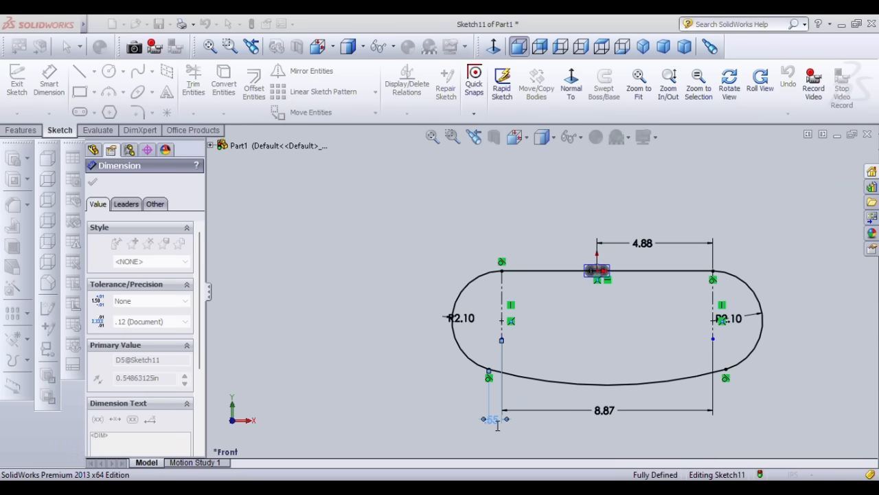
{"action": "key", "text": "Return"}
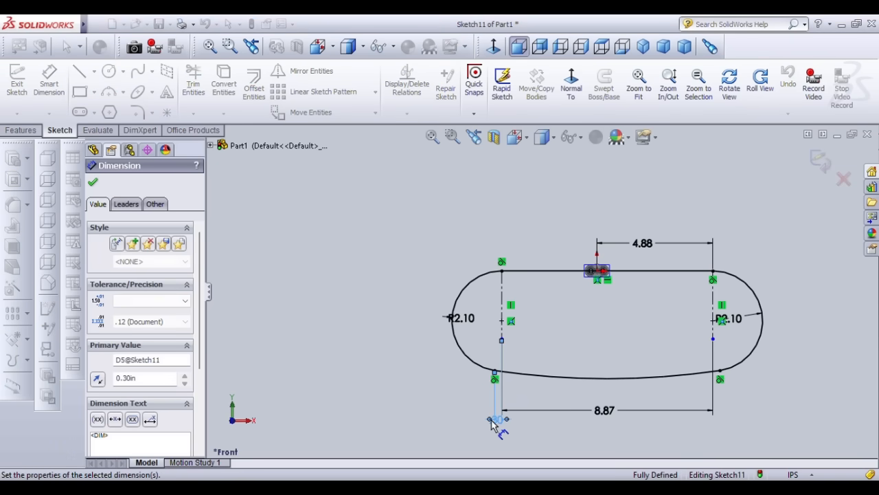
Try to dimension the horizontal distance from the right construction line's lower endpoint to the right arc's lower endpoint
{"action": "left_click", "coordinate": [712, 340]}
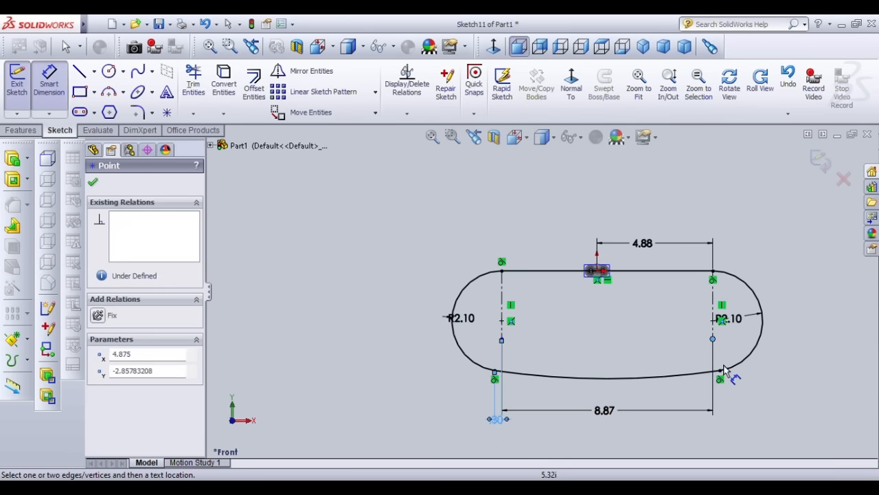
{"action": "left_click", "coordinate": [720, 371]}
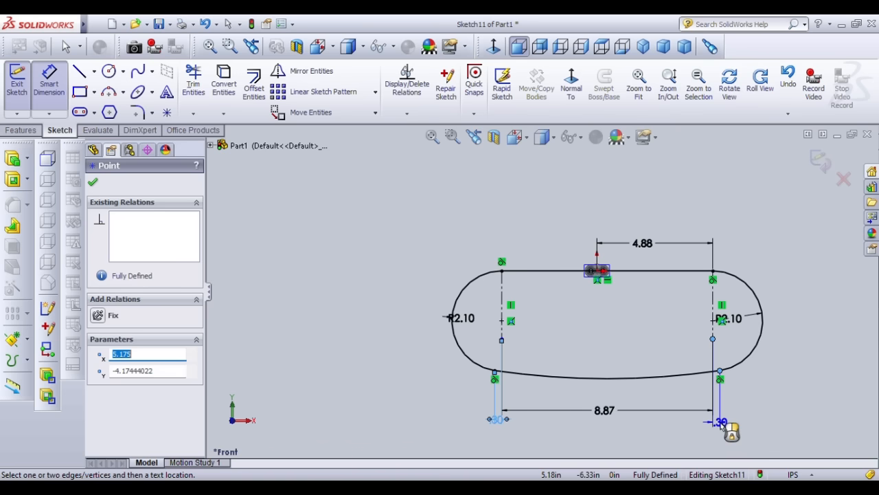
{"action": "left_click", "coordinate": [720, 428]}
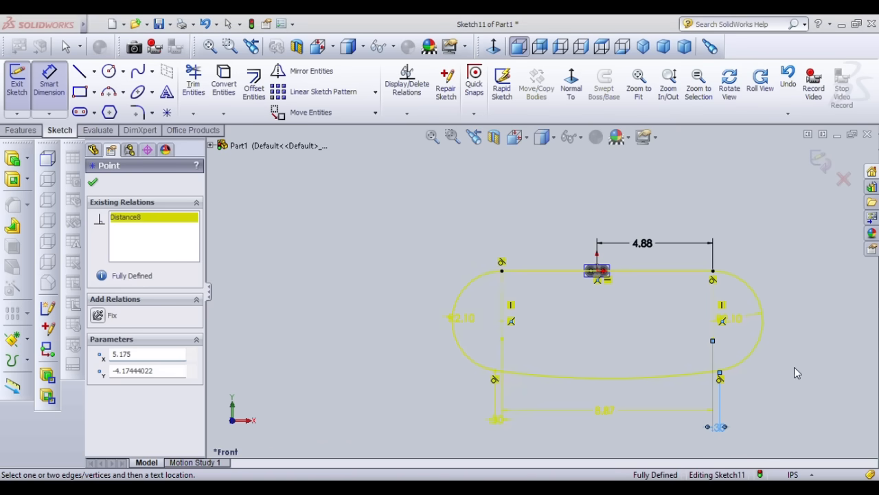
{"action": "left_click", "coordinate": [514, 264]}
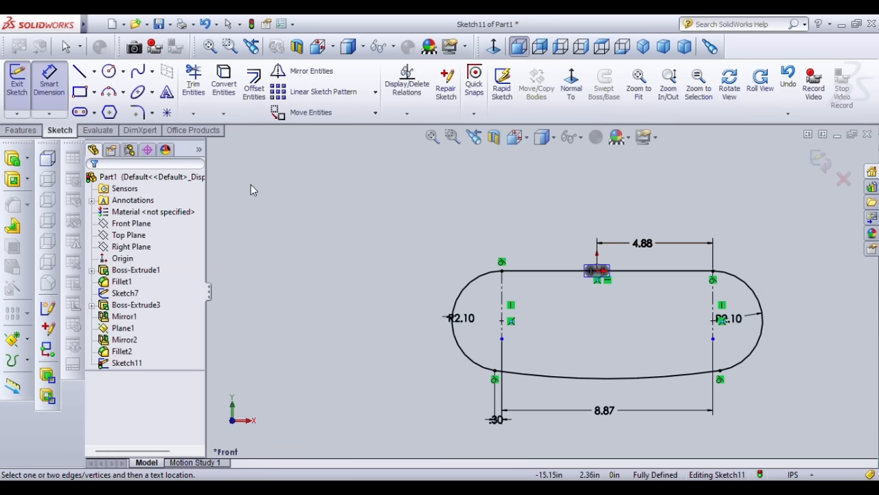
Exit the chain path sketch and bring up the feature modelling commands
{"action": "left_click", "coordinate": [818, 160]}
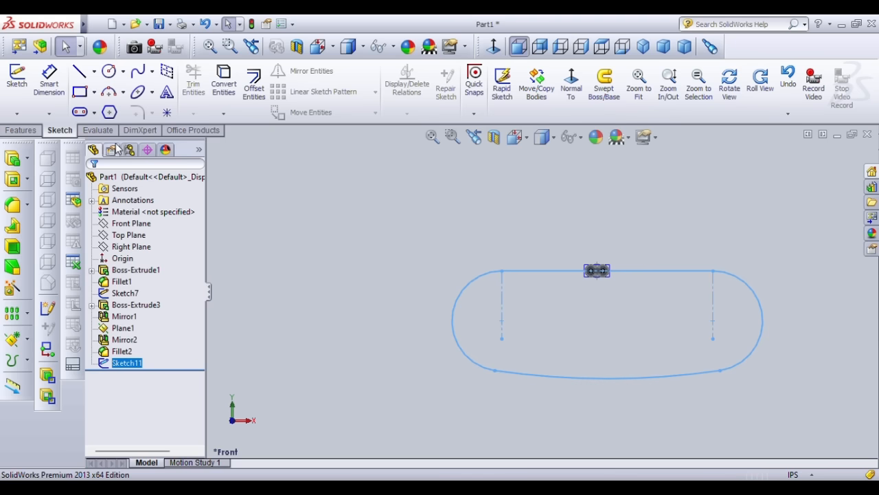
{"action": "left_click", "coordinate": [21, 131]}
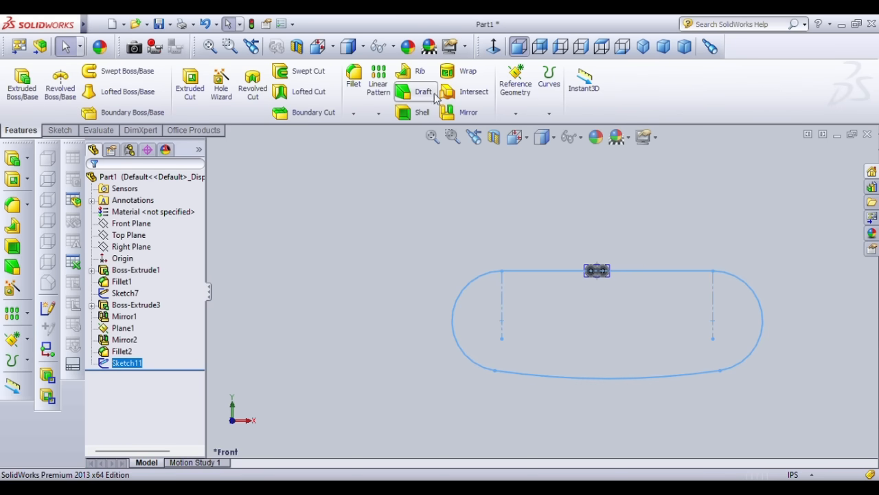
{"action": "left_click", "coordinate": [381, 115]}
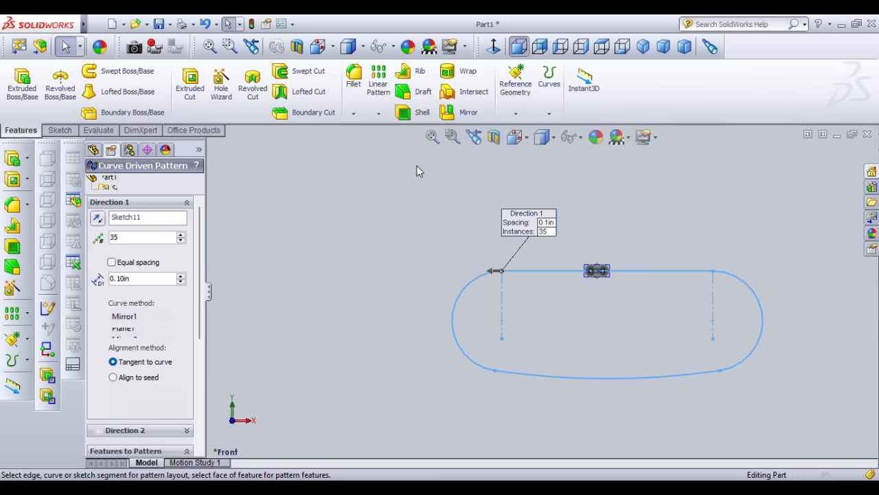
{"action": "left_click", "coordinate": [168, 219]}
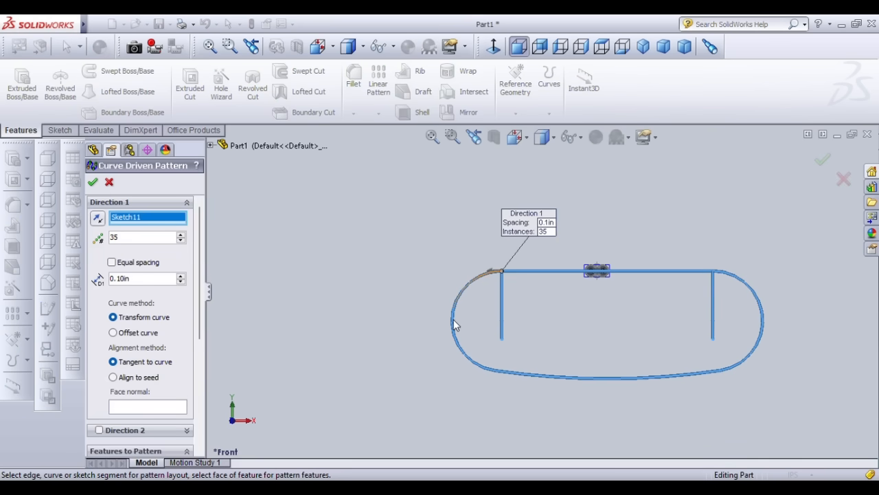
{"action": "left_click", "coordinate": [530, 274]}
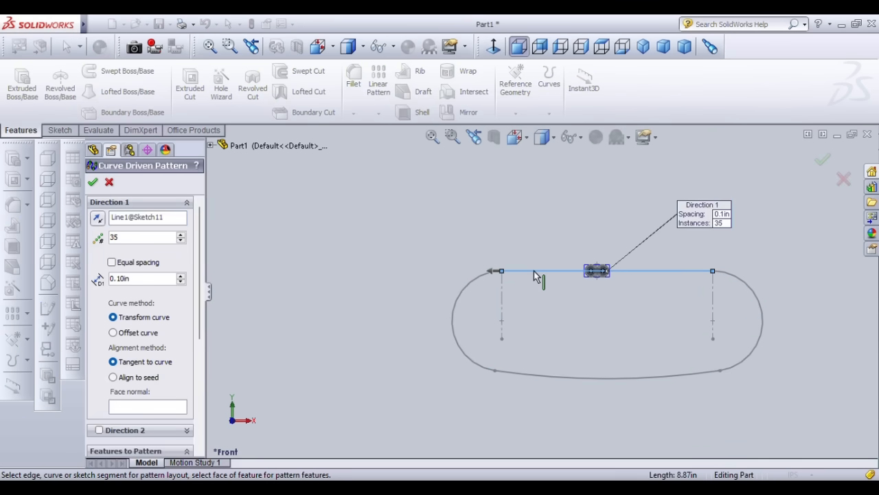
{"action": "left_click", "coordinate": [109, 182]}
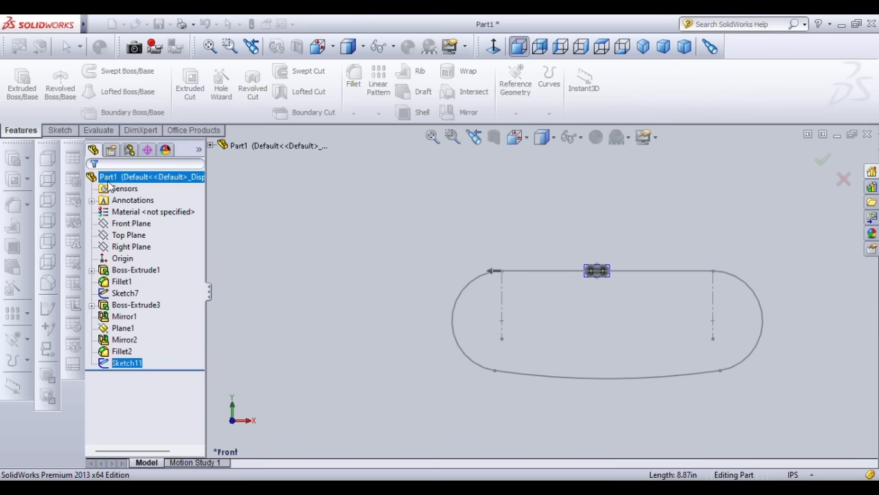
{"action": "left_click", "coordinate": [118, 364]}
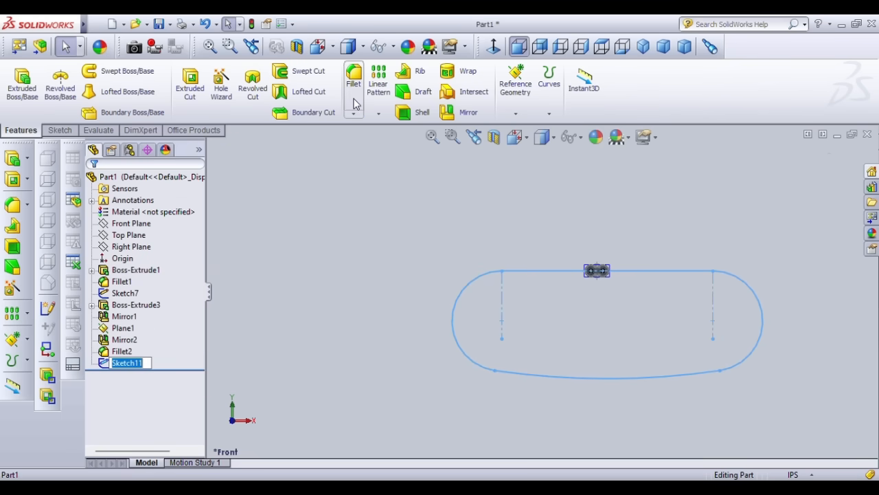
{"action": "left_click", "coordinate": [378, 86]}
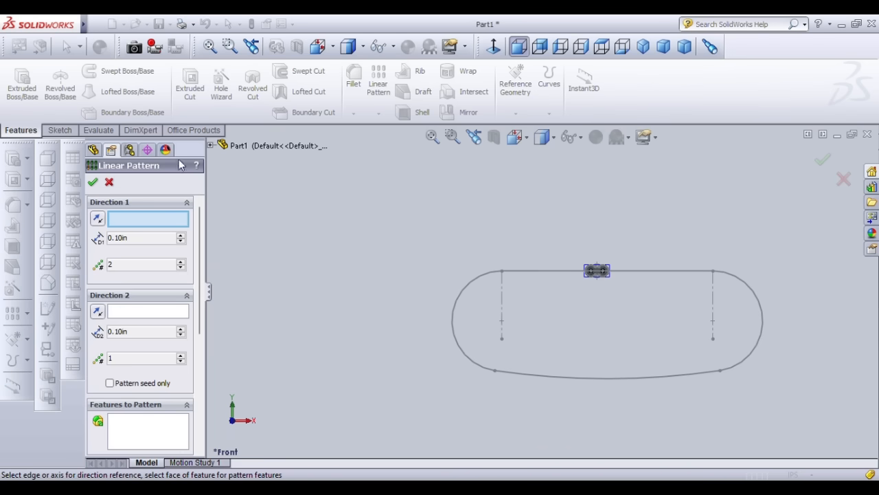
{"action": "left_click", "coordinate": [110, 182]}
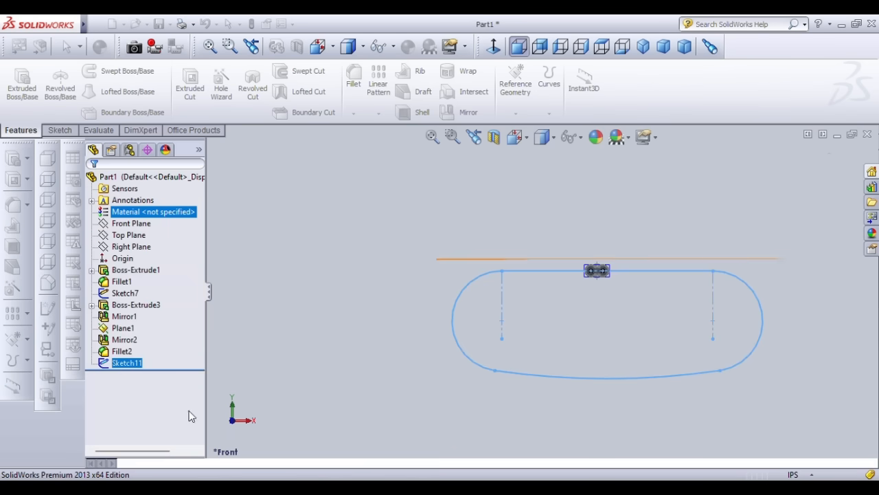
{"action": "left_click", "coordinate": [132, 362]}
{"action": "left_click", "coordinate": [274, 351]}
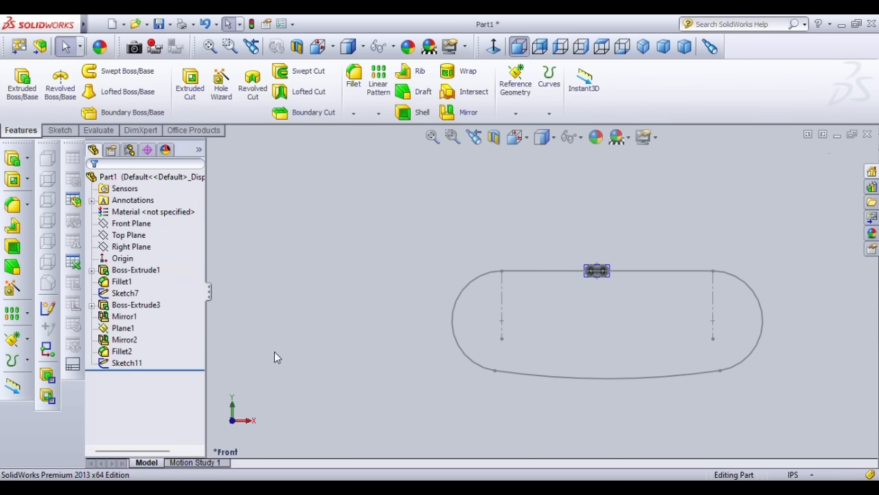
Start a Curve Driven Pattern along Sketch11 with 1.00 in spacing and the Offset curve method
{"action": "left_click", "coordinate": [130, 364]}
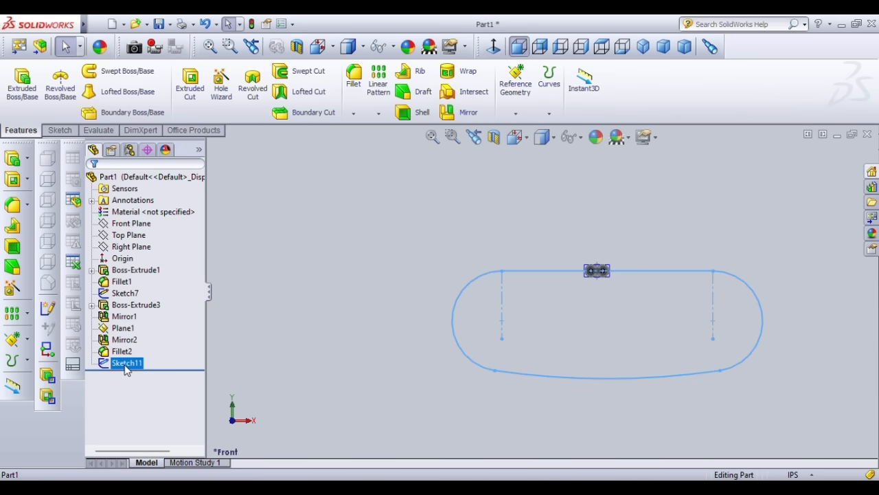
{"action": "left_click", "coordinate": [412, 165]}
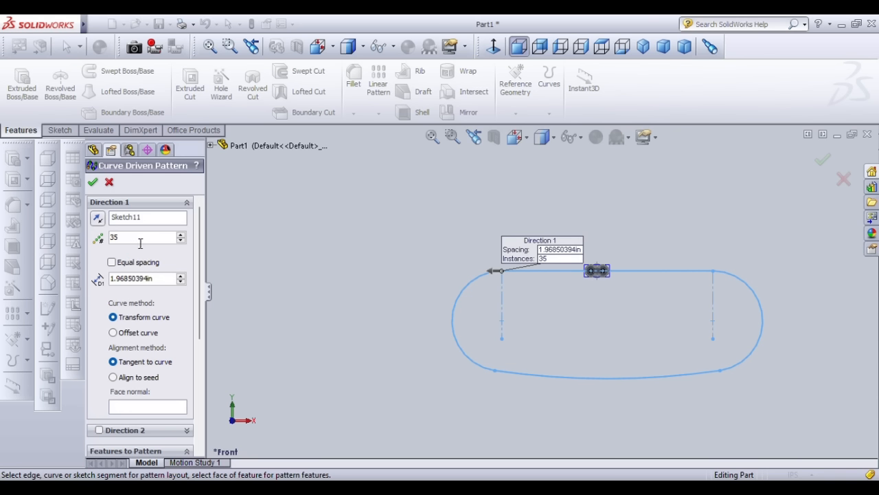
{"action": "double_click", "coordinate": [163, 281]}
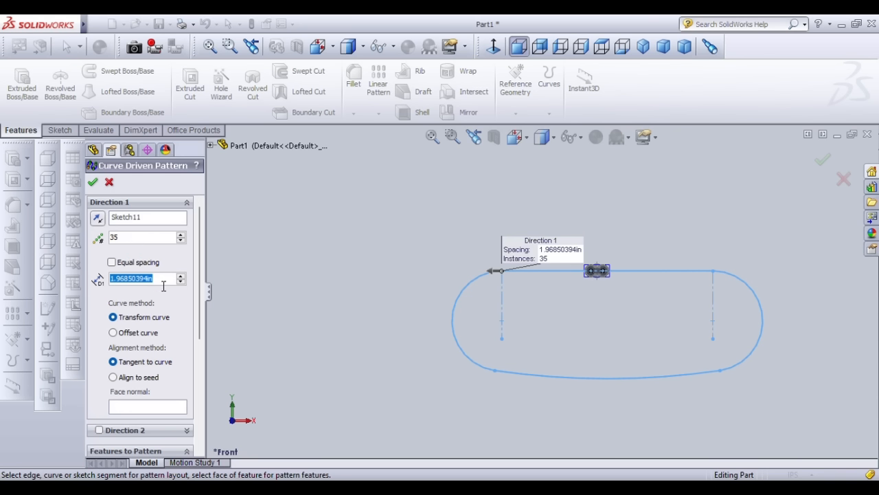
{"action": "type", "text": "1"}
{"action": "key", "text": "Return"}
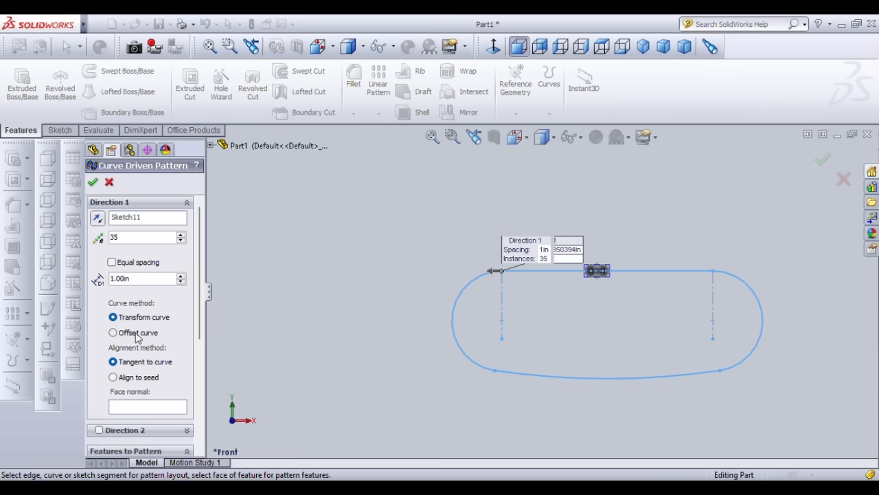
{"action": "left_click", "coordinate": [114, 333]}
{"action": "scroll", "coordinate": [243, 322], "scroll_direction": "down", "scroll_amount": 1}
{"action": "scroll", "coordinate": [244, 322], "scroll_direction": "up", "scroll_amount": 1}
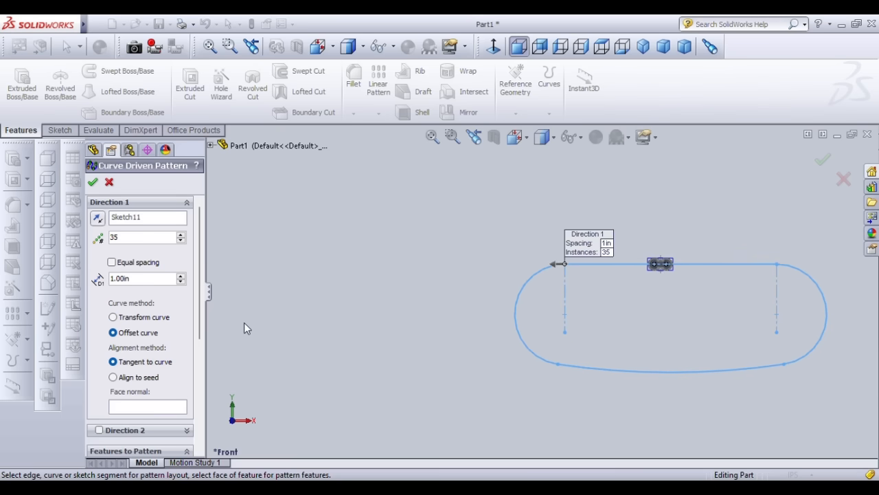
Switch the pattern to Bodies to Pattern and pick the chain link body as the seed
{"action": "scroll", "coordinate": [202, 362], "scroll_direction": "down", "scroll_amount": 3}
{"action": "scroll", "coordinate": [202, 362], "scroll_direction": "down", "scroll_amount": 2}
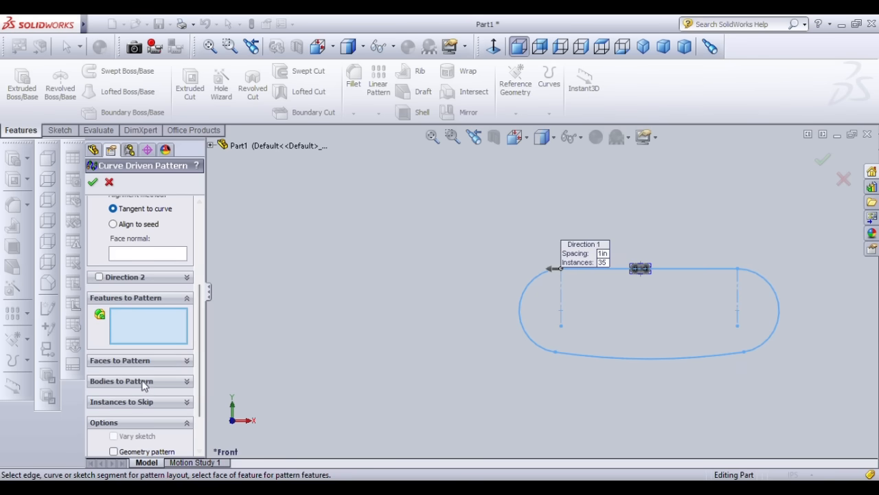
{"action": "left_click", "coordinate": [143, 382]}
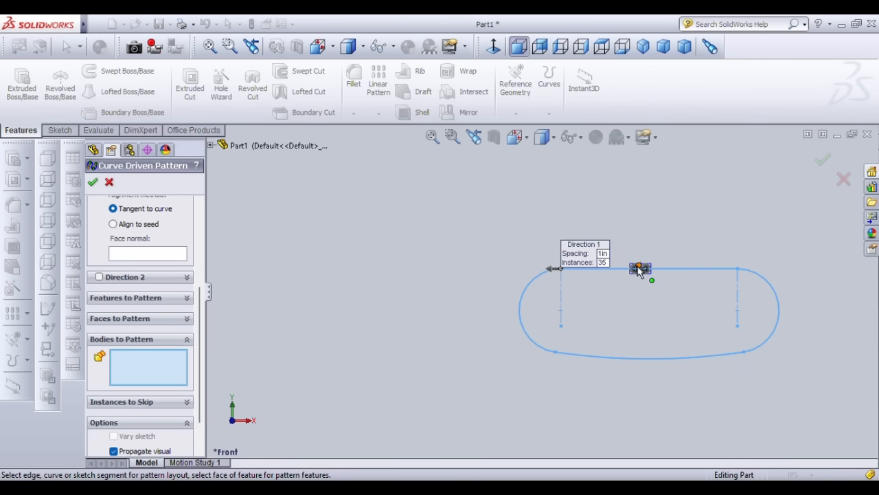
{"action": "scroll", "coordinate": [638, 266], "scroll_direction": "down", "scroll_amount": 10}
{"action": "scroll", "coordinate": [475, 386], "scroll_direction": "up", "scroll_amount": 3}
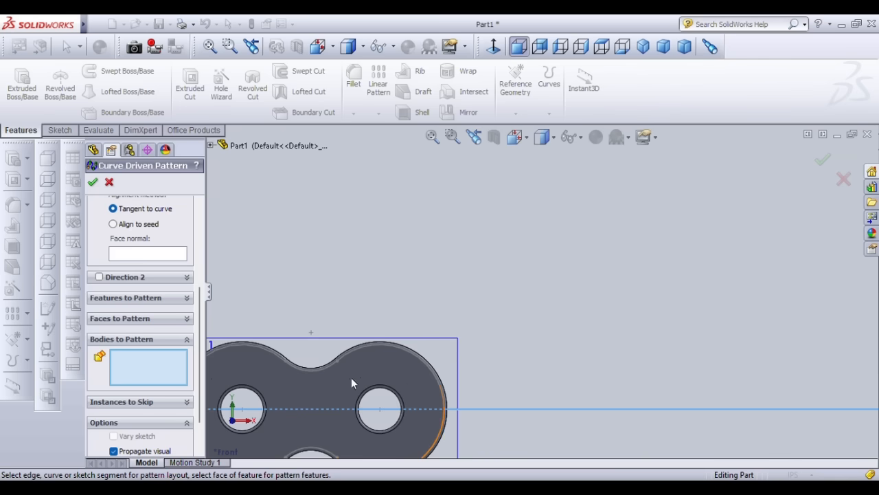
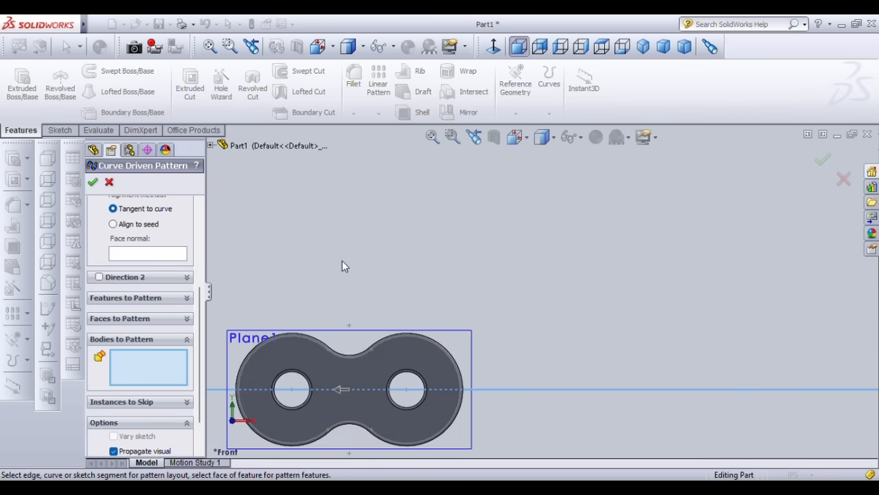
{"action": "scroll", "coordinate": [412, 243], "scroll_direction": "up", "scroll_amount": 3}
{"action": "scroll", "coordinate": [453, 326], "scroll_direction": "down", "scroll_amount": 2}
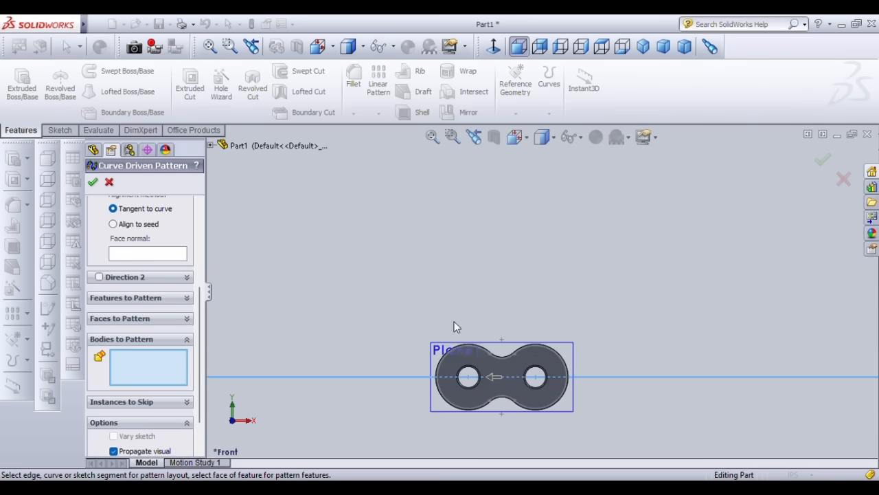
{"action": "left_click", "coordinate": [509, 394]}
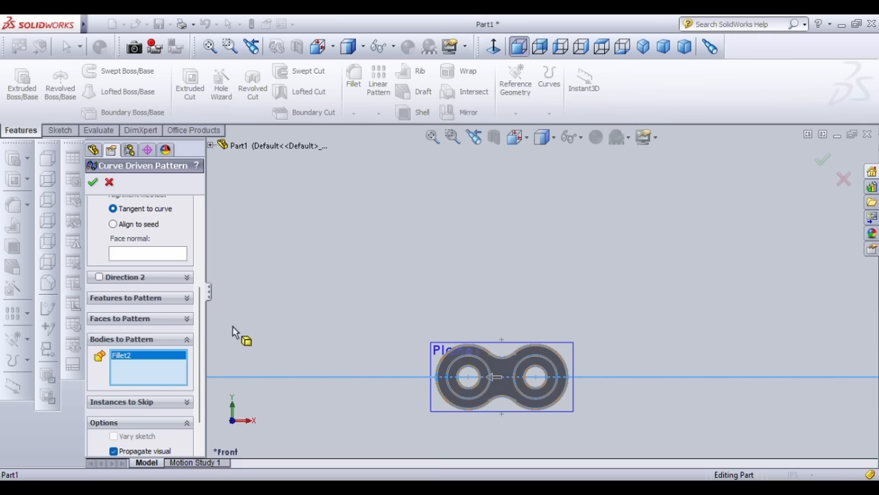
Reselect the chain link body for the empty Bodies to Pattern selection of the Curve Driven Pattern
{"action": "scroll", "coordinate": [537, 322], "scroll_direction": "up", "scroll_amount": 3}
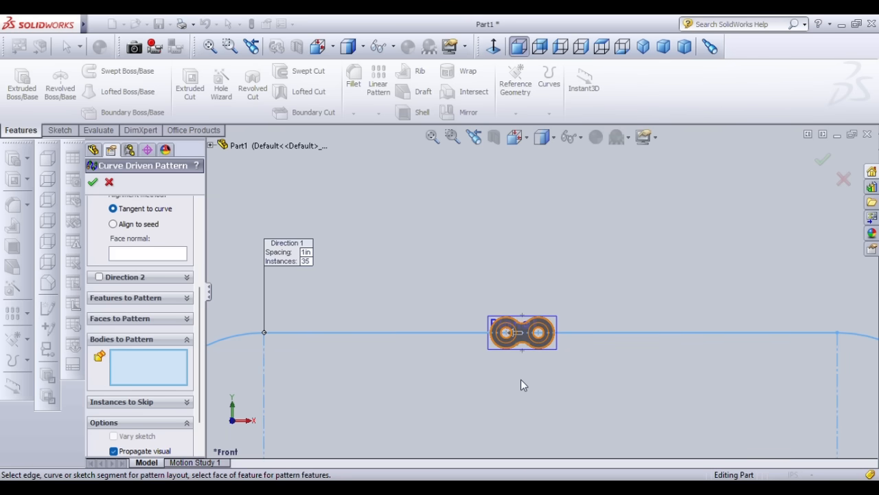
{"action": "scroll", "coordinate": [521, 385], "scroll_direction": "up", "scroll_amount": 3}
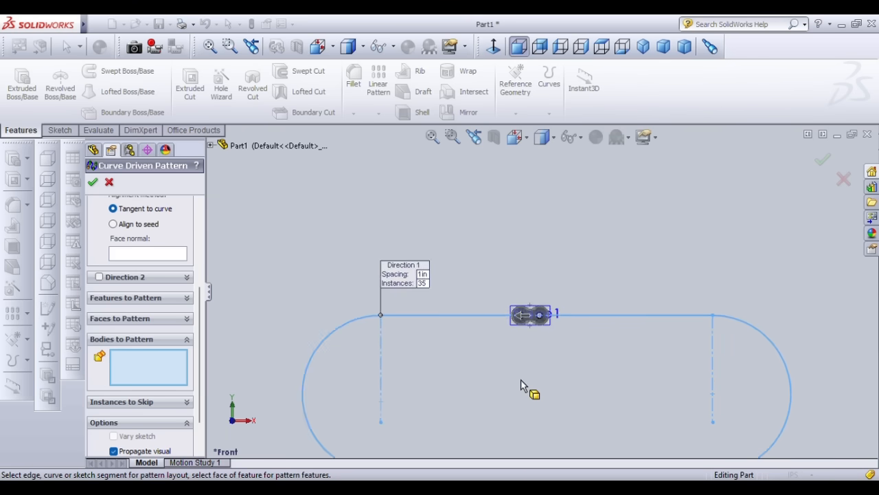
{"action": "scroll", "coordinate": [520, 384], "scroll_direction": "up", "scroll_amount": 1}
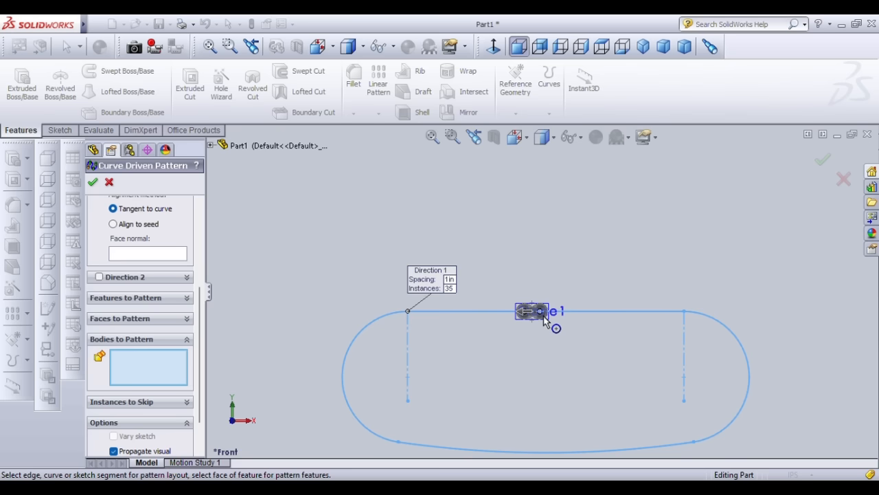
{"action": "scroll", "coordinate": [139, 397], "scroll_direction": "down", "scroll_amount": 2}
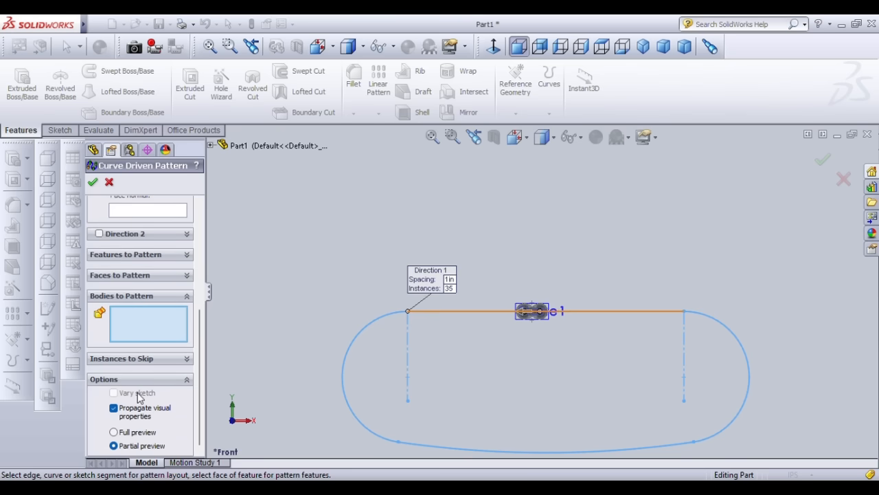
{"action": "scroll", "coordinate": [139, 397], "scroll_direction": "up", "scroll_amount": 5}
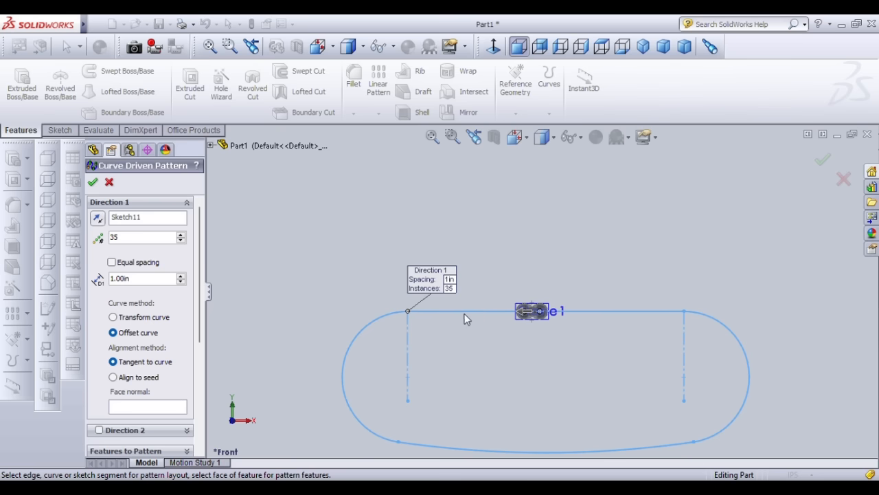
{"action": "scroll", "coordinate": [522, 320], "scroll_direction": "down", "scroll_amount": 3}
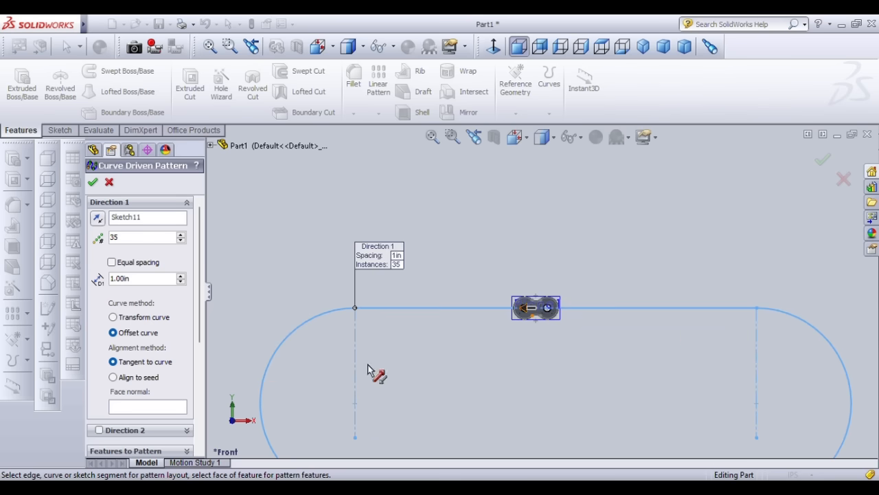
{"action": "scroll", "coordinate": [89, 376], "scroll_direction": "down", "scroll_amount": 5}
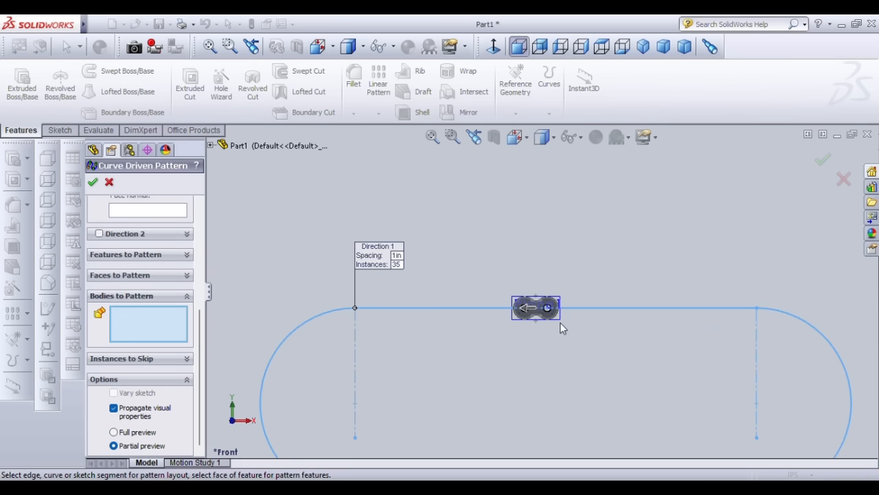
{"action": "scroll", "coordinate": [560, 322], "scroll_direction": "down", "scroll_amount": 6}
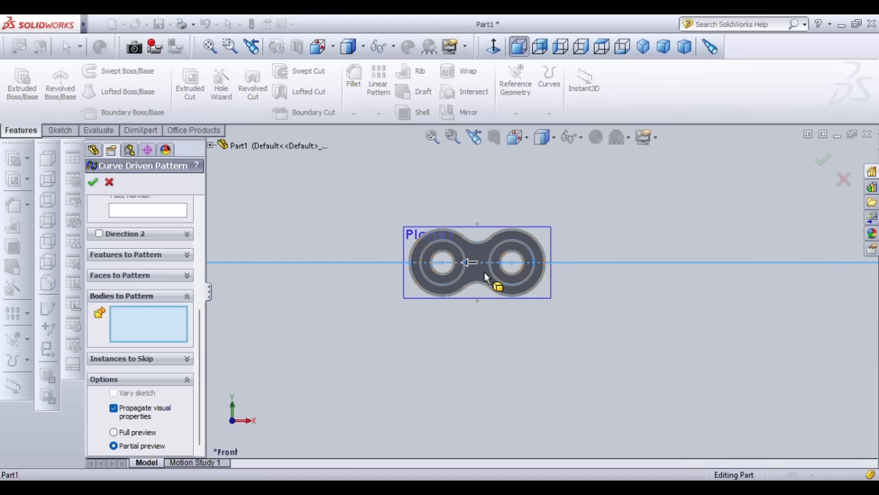
Choose the chain link body for the curve driven pattern and create the pattern around the closed chain path
{"action": "left_click", "coordinate": [485, 276]}
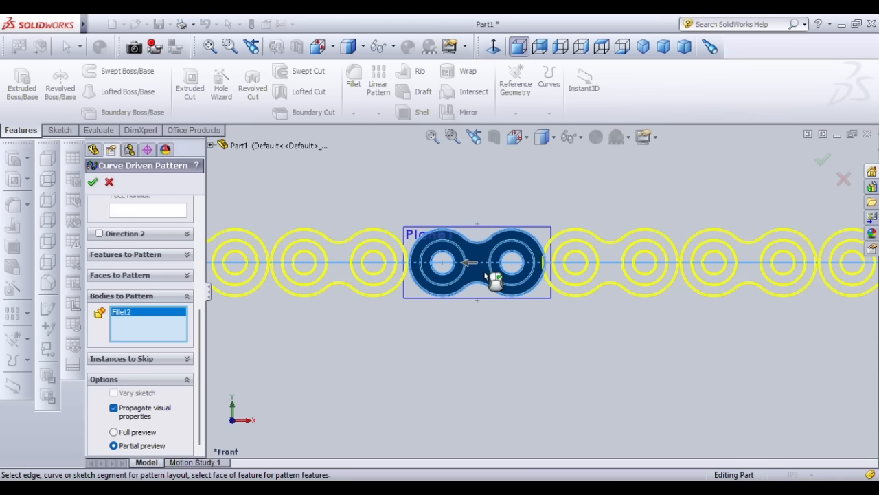
{"action": "scroll", "coordinate": [371, 382], "scroll_direction": "up", "scroll_amount": 6}
{"action": "scroll", "coordinate": [372, 381], "scroll_direction": "up", "scroll_amount": 3}
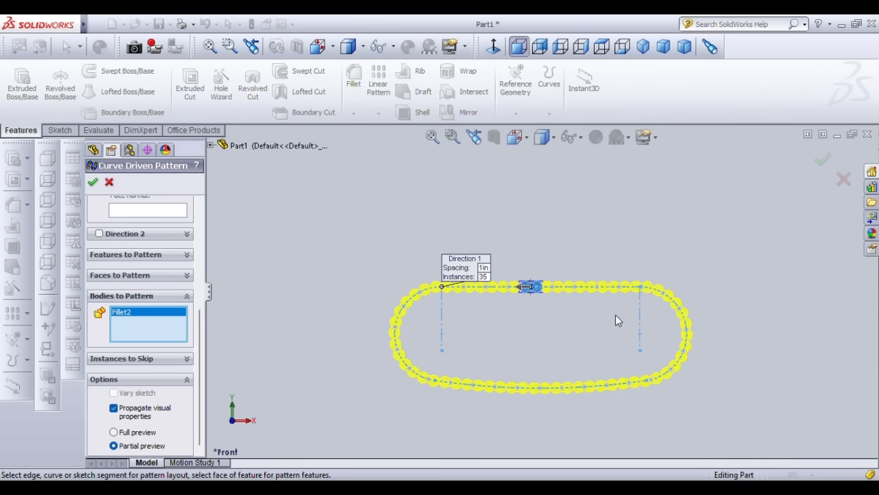
{"action": "scroll", "coordinate": [615, 314], "scroll_direction": "down", "scroll_amount": 3}
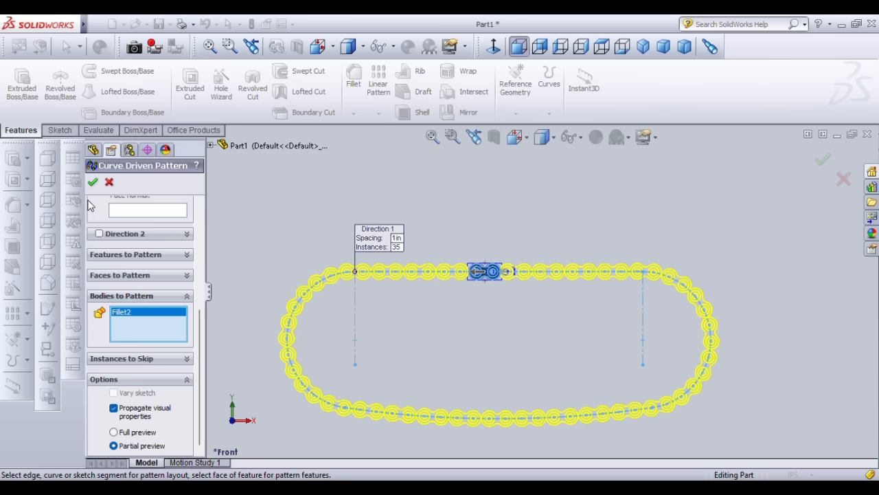
{"action": "left_click", "coordinate": [94, 182]}
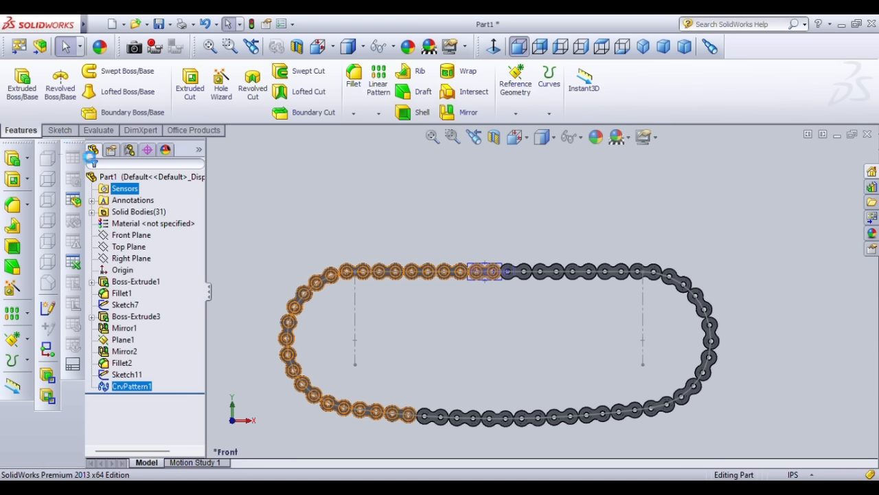
{"action": "left_click", "coordinate": [432, 358]}
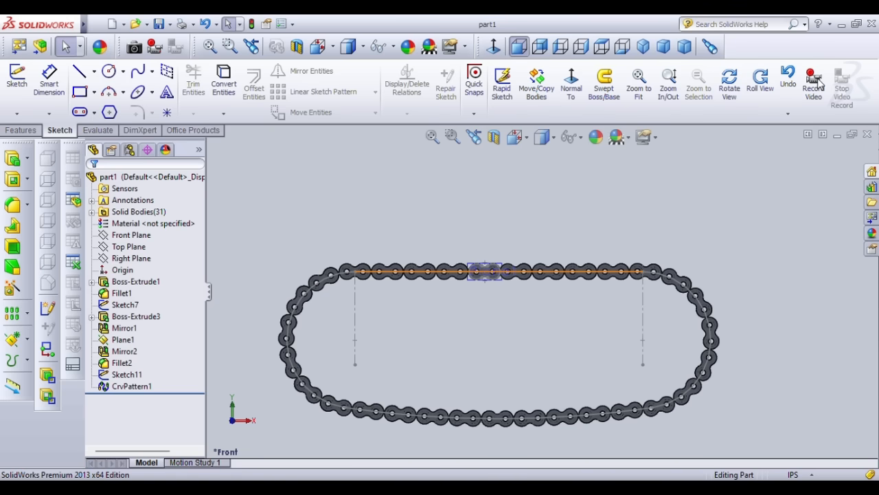
Examine the patterned chain from its reverse side, including the links around the curved end
{"action": "left_click", "coordinate": [98, 130]}
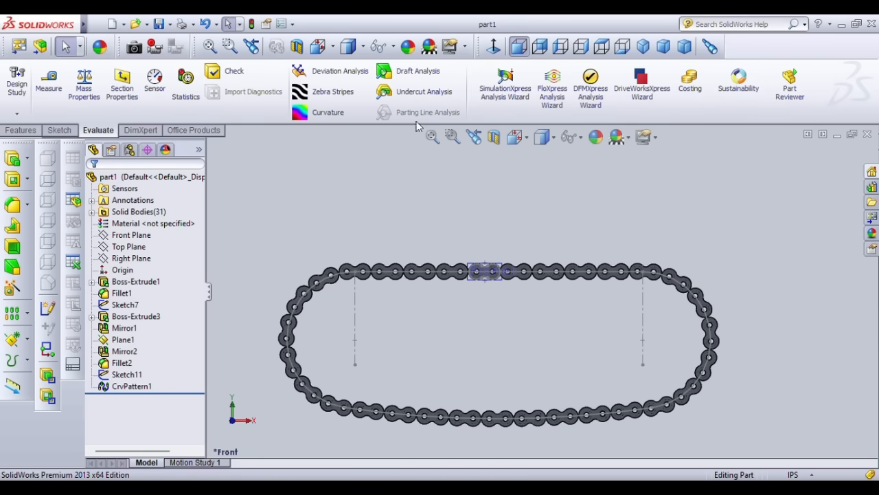
{"action": "left_click", "coordinate": [59, 129]}
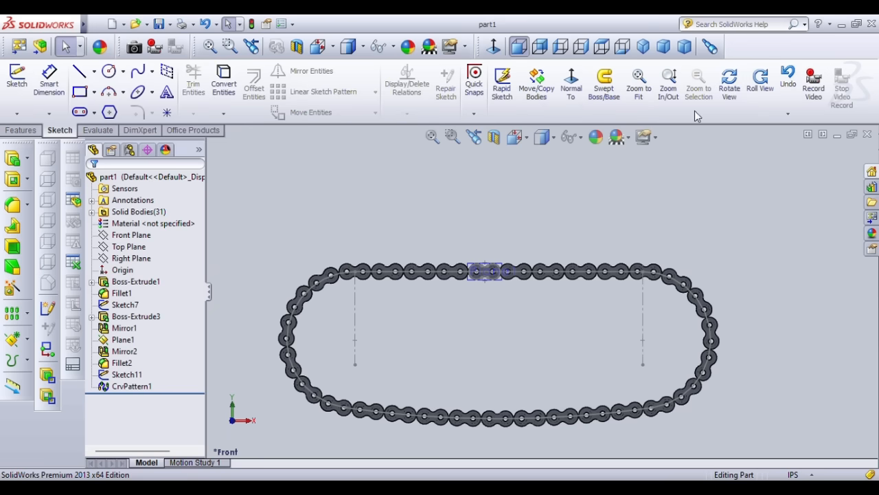
{"action": "left_click", "coordinate": [730, 82]}
{"action": "left_click_drag", "start_coordinate": [677, 327], "coordinate": [231, 304]}
{"action": "scroll", "coordinate": [558, 336], "scroll_direction": "down", "scroll_amount": 5}
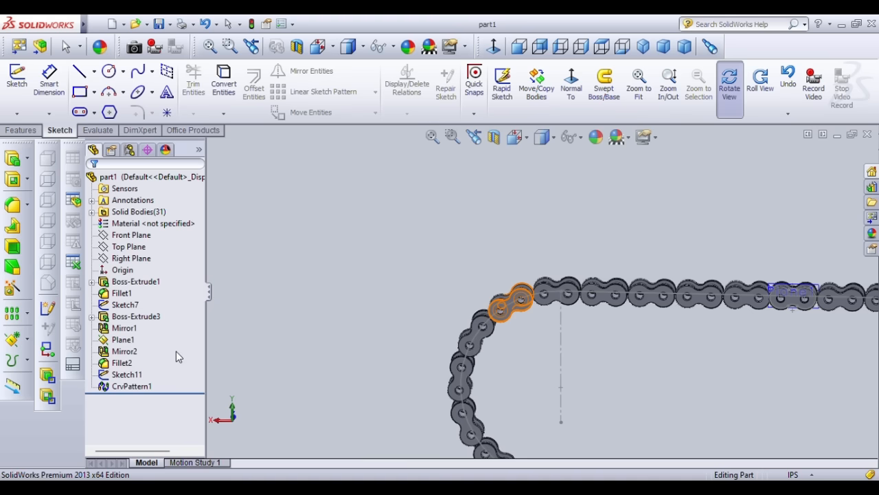
{"action": "left_click", "coordinate": [729, 113]}
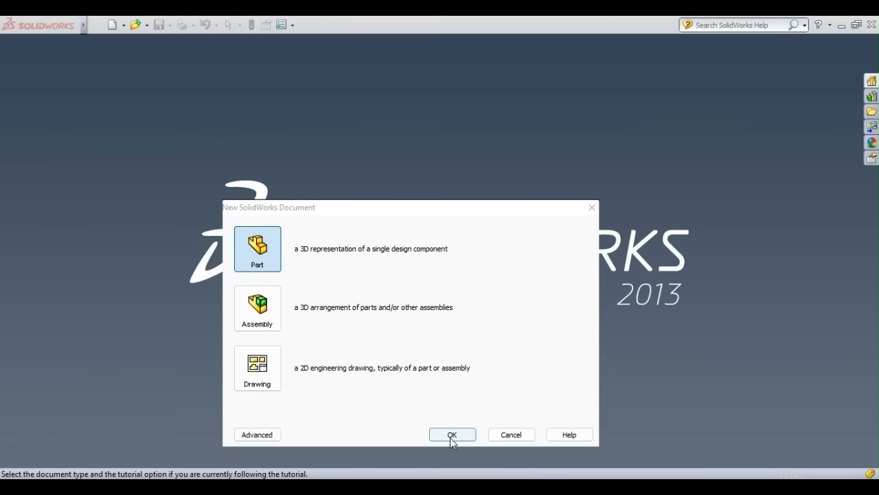
Create a new part and sketch a vertical centerline about 103 mm long through the origin on the front plane
{"action": "left_click", "coordinate": [451, 435]}
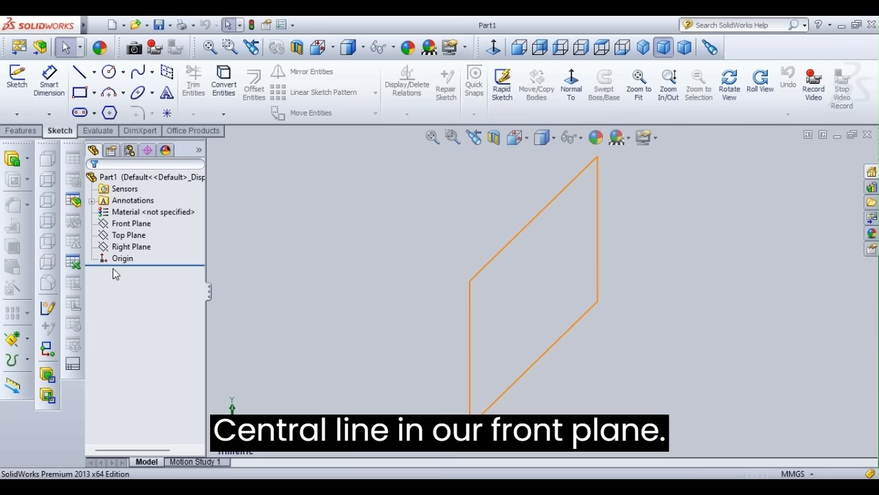
{"action": "left_click", "coordinate": [125, 225]}
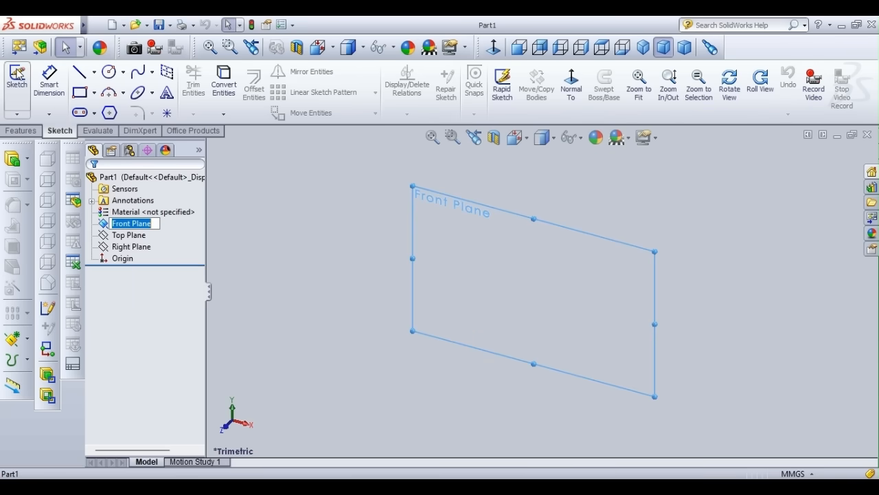
{"action": "left_click", "coordinate": [17, 76]}
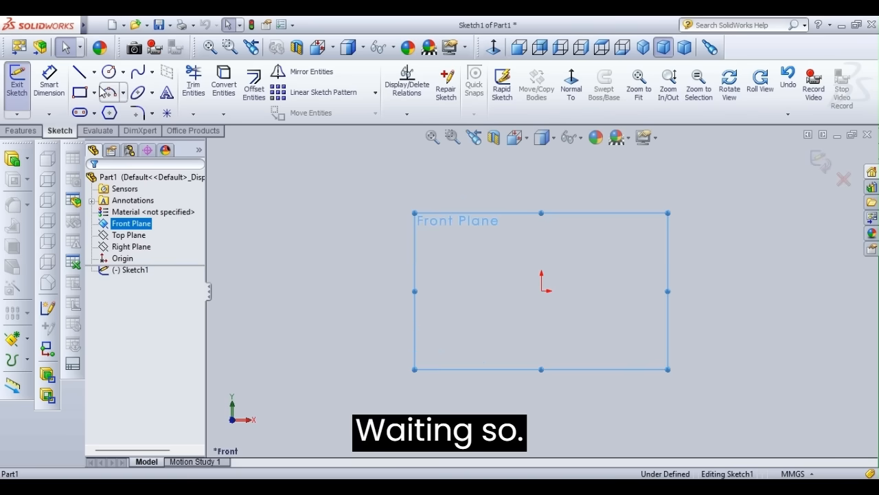
{"action": "left_click", "coordinate": [95, 76]}
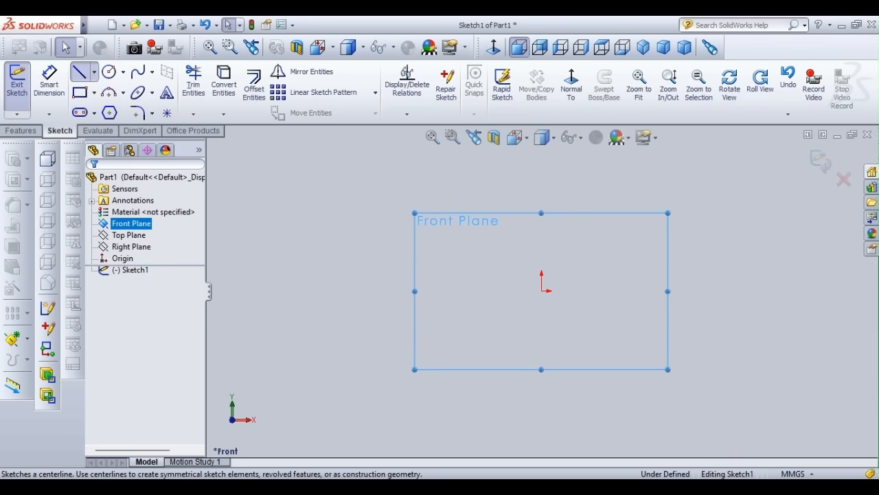
{"action": "left_click", "coordinate": [100, 104]}
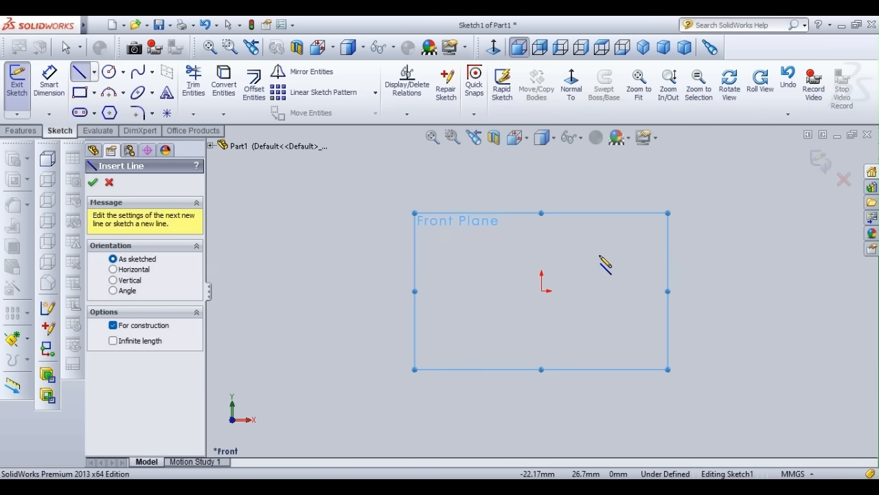
{"action": "left_click", "coordinate": [540, 231]}
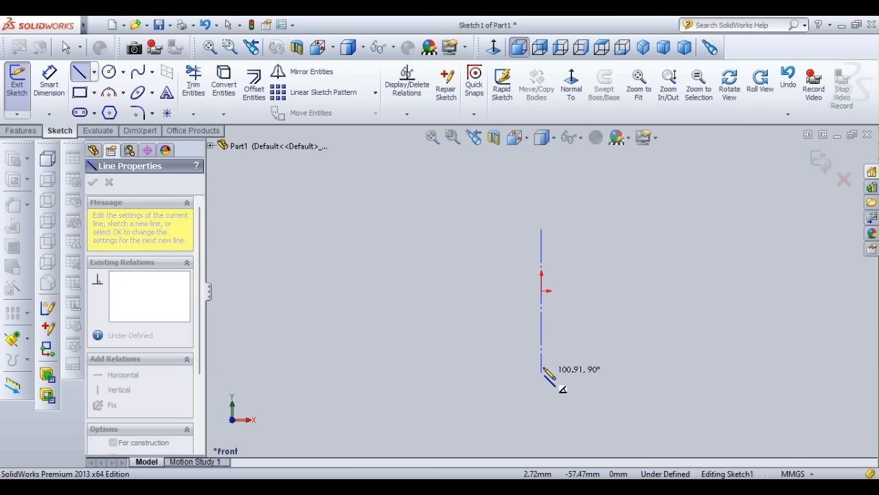
{"action": "left_click", "coordinate": [542, 375]}
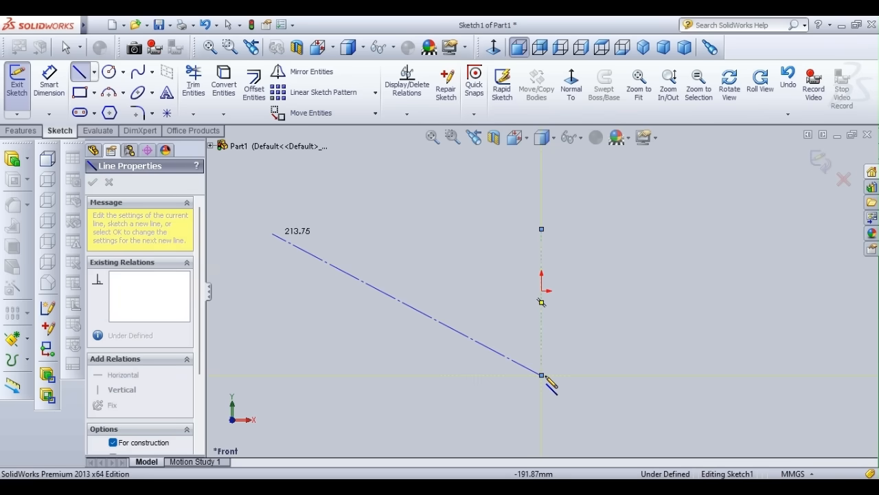
{"action": "key", "text": "Escape"}
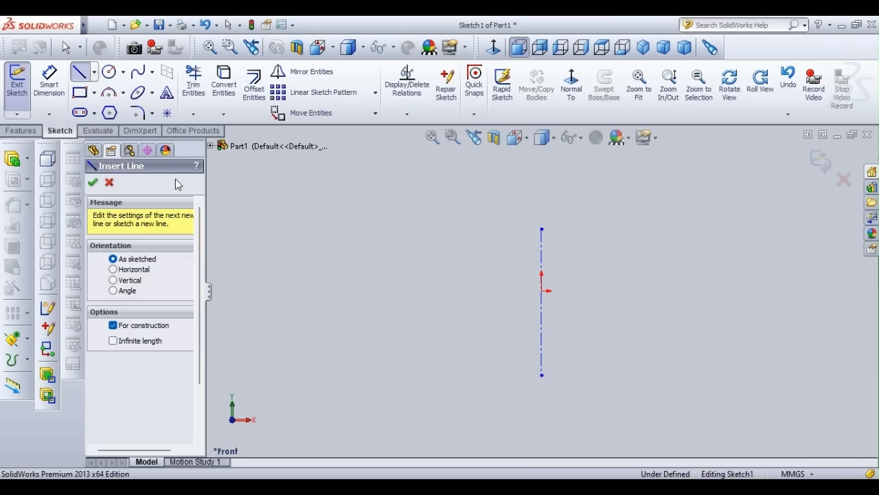
Sketch a horizontal centerline through the origin, extending across both sides of the vertical centerline
{"action": "left_click", "coordinate": [80, 72]}
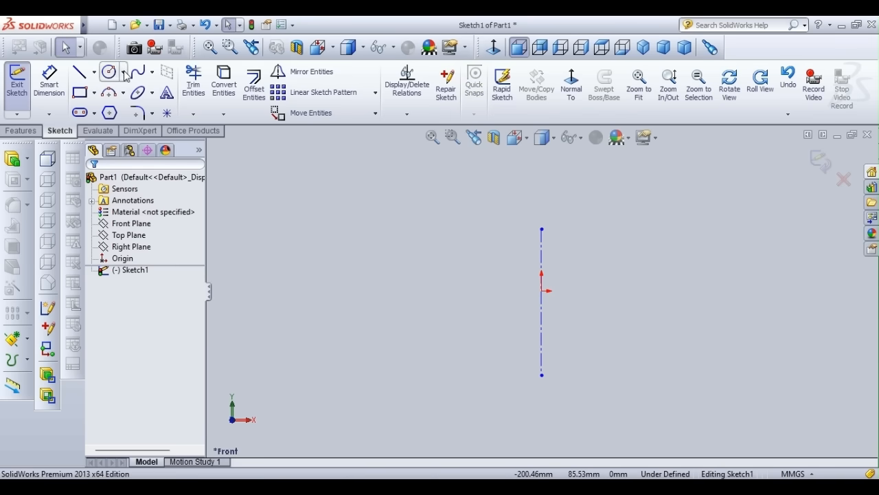
{"action": "left_click", "coordinate": [94, 73]}
{"action": "left_click", "coordinate": [116, 103]}
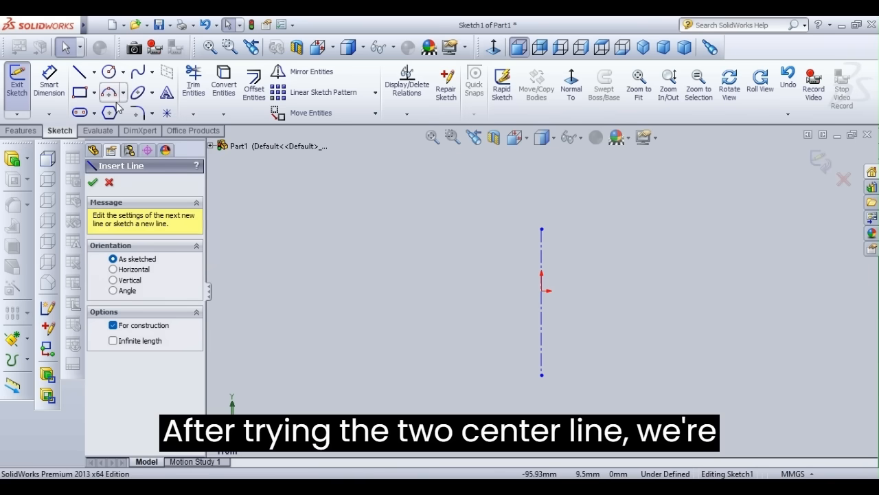
{"action": "left_click", "coordinate": [384, 291]}
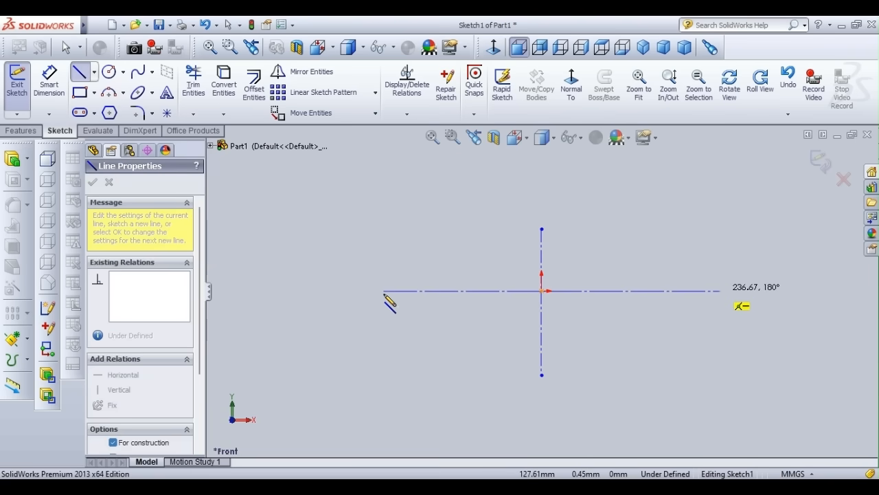
{"action": "left_click", "coordinate": [749, 291]}
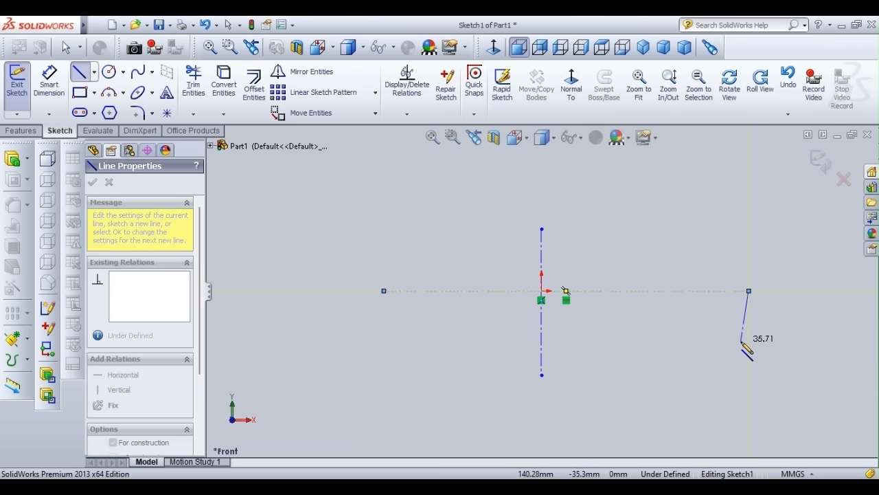
{"action": "key", "text": "Escape"}
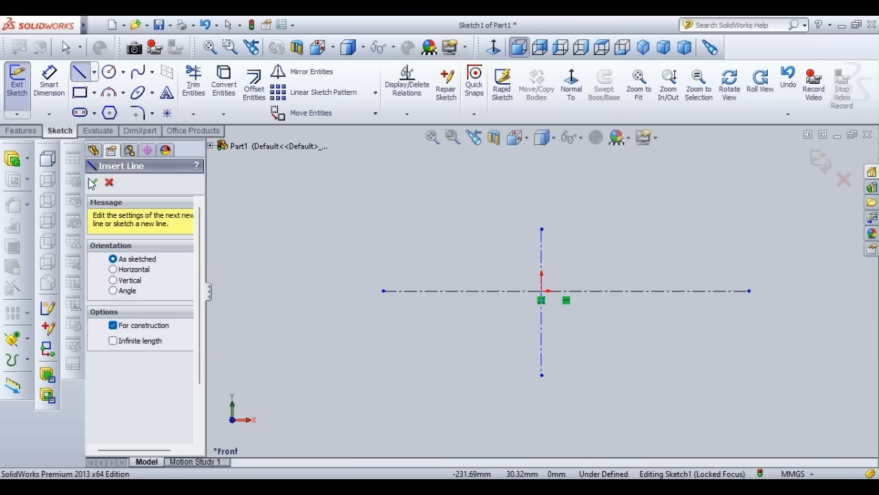
{"action": "left_click", "coordinate": [93, 182]}
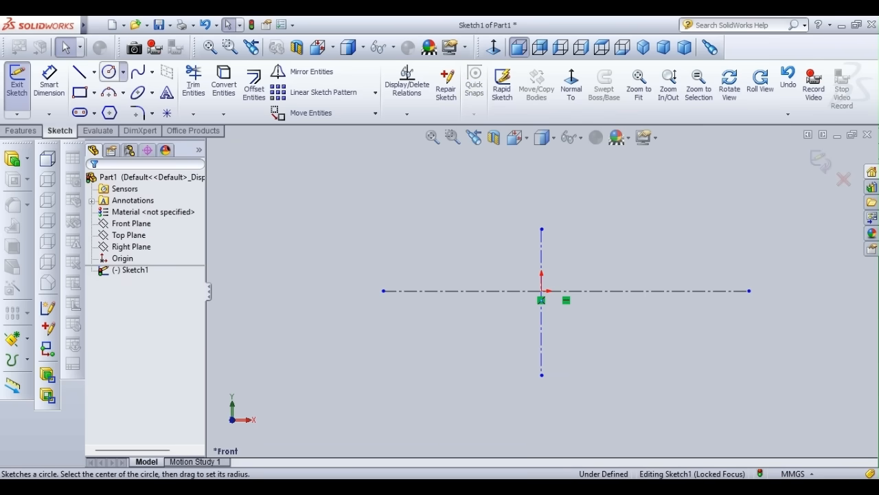
Sketch two concentric circles centred on the horizontal centerline left of the origin, the outer one about 74 mm in diameter
{"action": "left_click", "coordinate": [108, 71]}
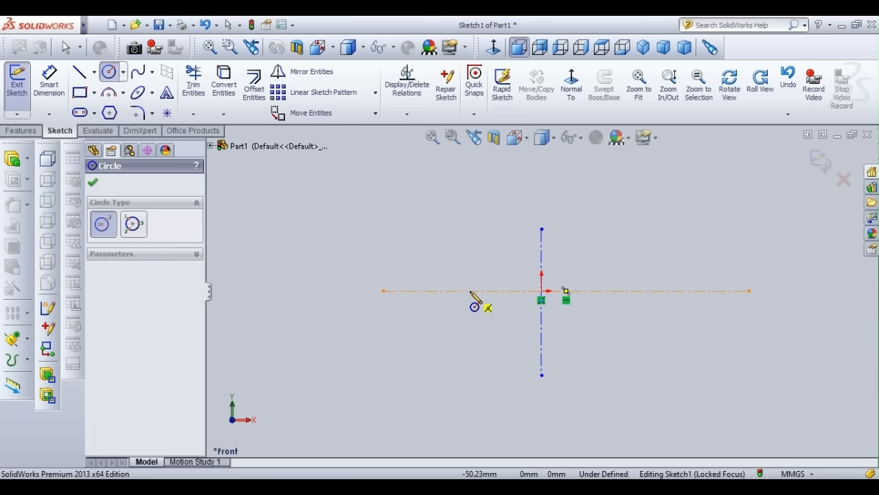
{"action": "left_click", "coordinate": [471, 291]}
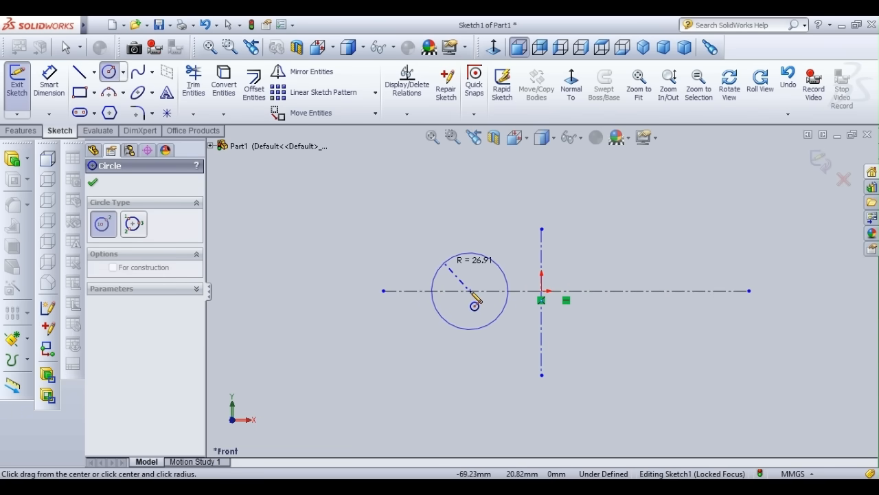
{"action": "left_click", "coordinate": [433, 257]}
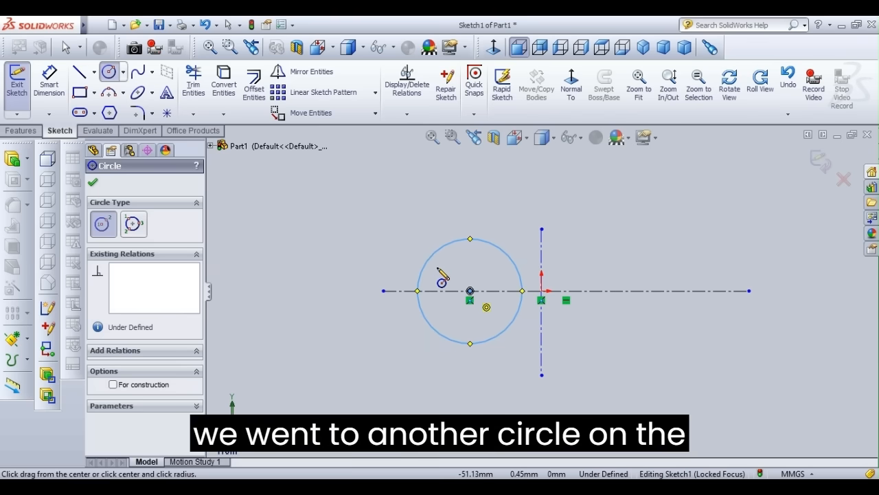
{"action": "left_click", "coordinate": [470, 291]}
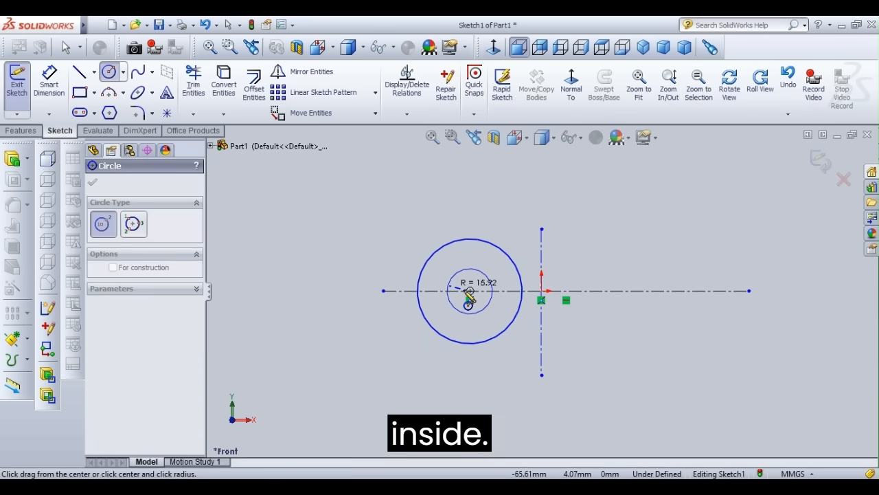
{"action": "left_click", "coordinate": [440, 283]}
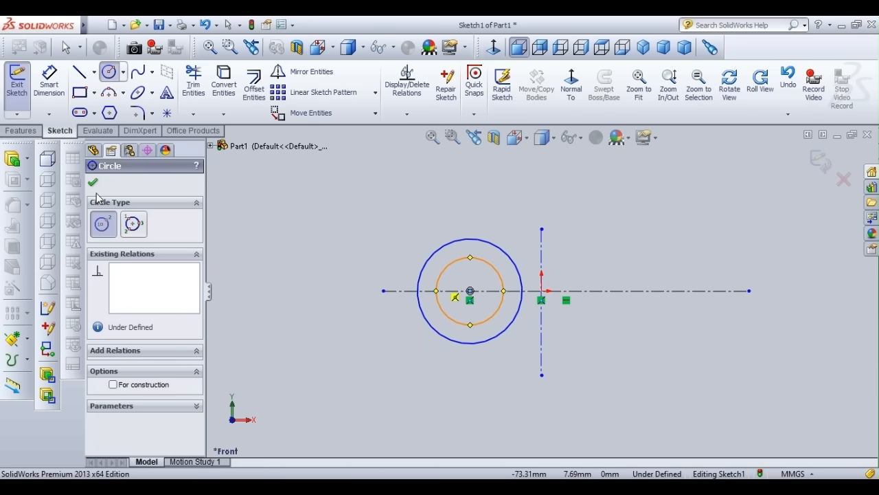
{"action": "left_click", "coordinate": [93, 183]}
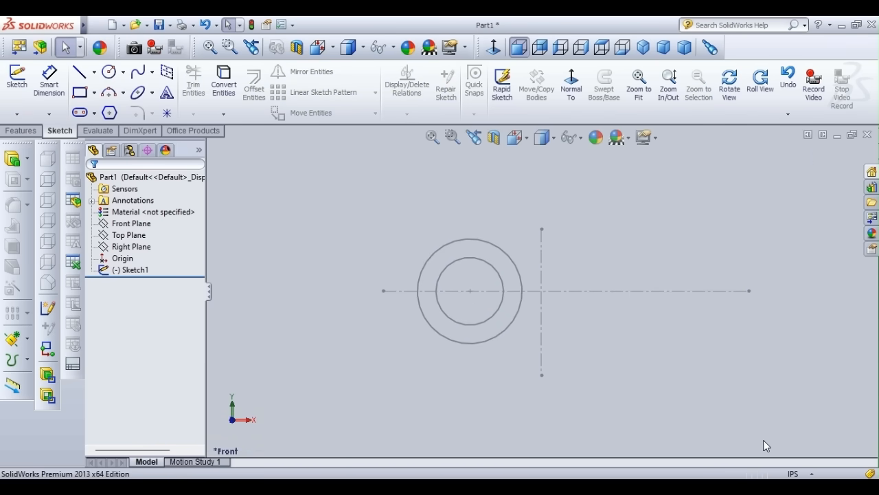
Reopen the front plane sketch for editing and dimension the outer circle's diameter as 0.425 in
{"action": "left_click", "coordinate": [541, 295]}
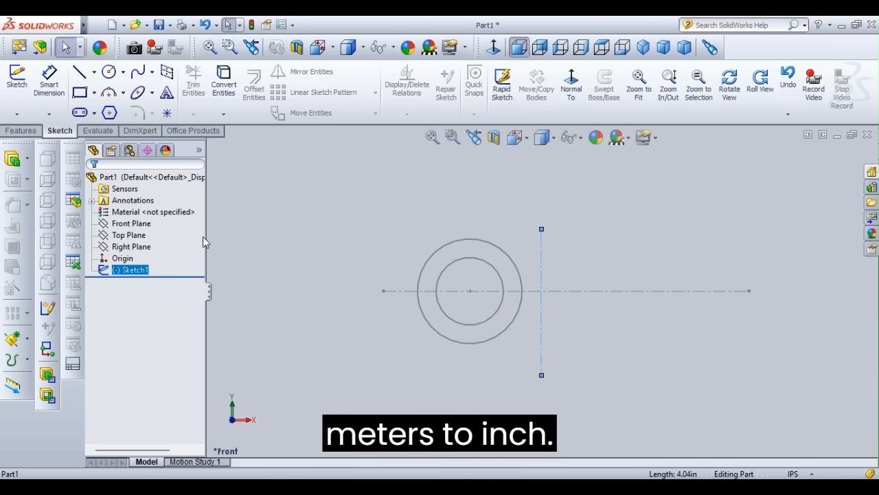
{"action": "left_click", "coordinate": [17, 79]}
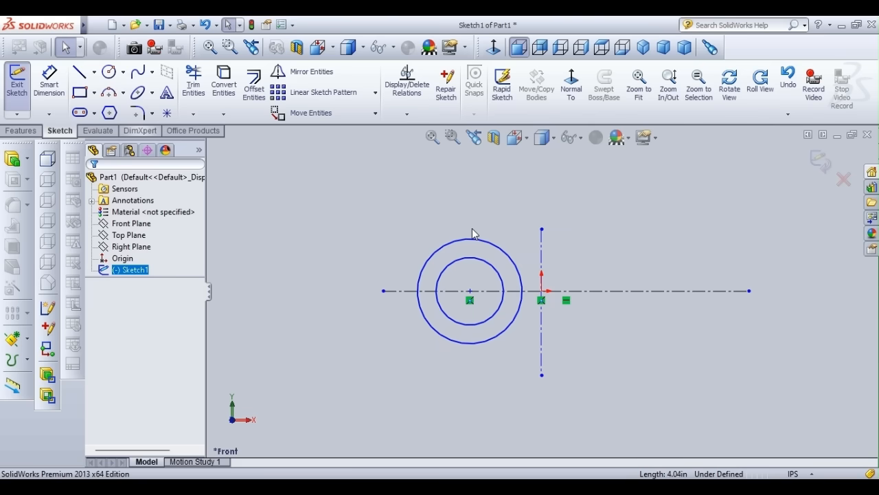
{"action": "left_click", "coordinate": [48, 90]}
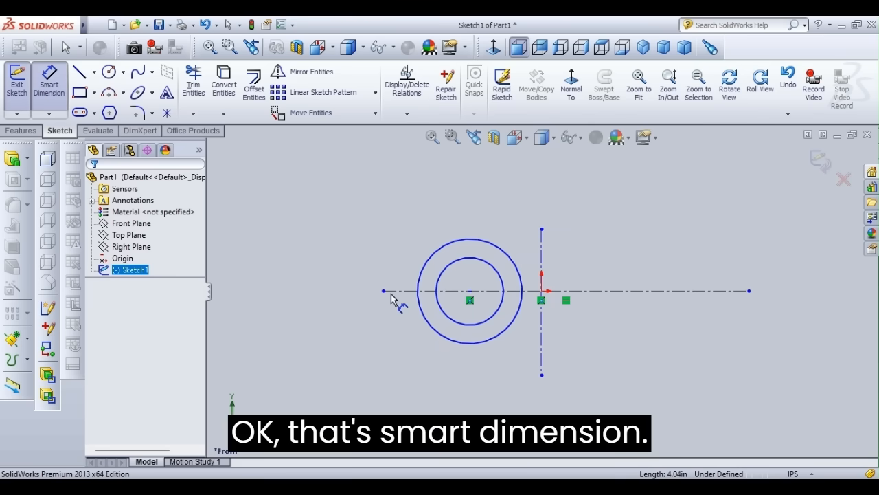
{"action": "left_click", "coordinate": [418, 289]}
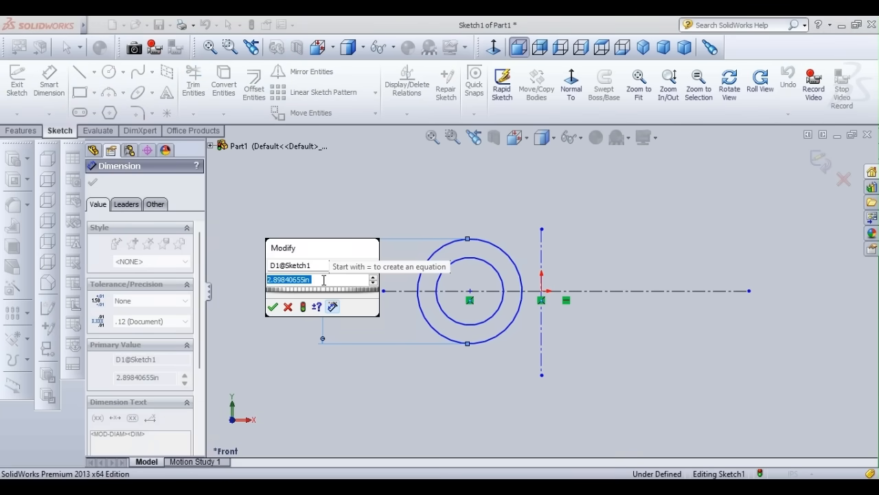
{"action": "type", "text": "0."}
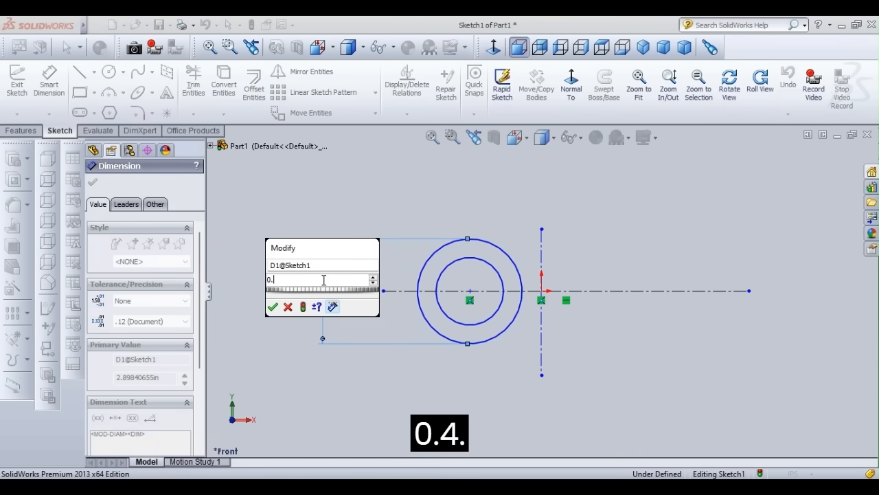
{"action": "type", "text": "425"}
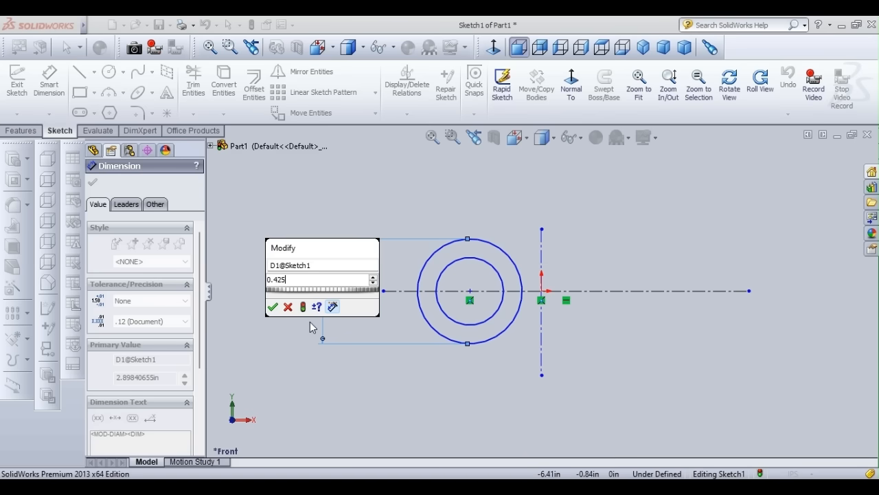
{"action": "left_click", "coordinate": [273, 307]}
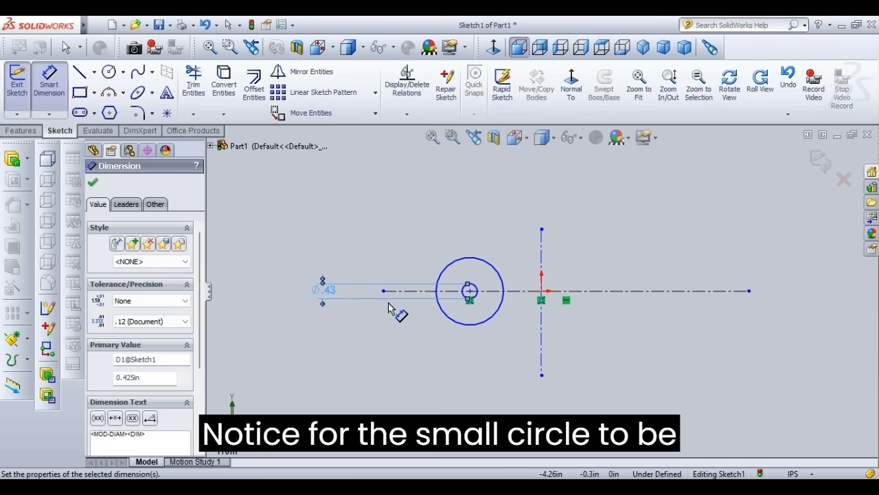
Change the diameter of the circle just dimensioned to 0.156 in so it serves as the small inner circle
{"action": "left_click", "coordinate": [135, 377]}
{"action": "key", "text": "BackSpace"}
{"action": "key", "text": "BackSpace"}
{"action": "key", "text": "Delete"}
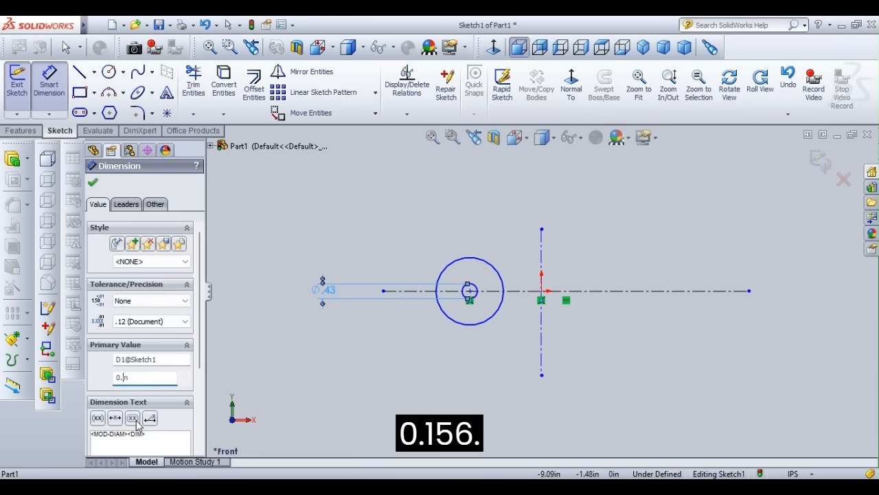
{"action": "type", "text": "156"}
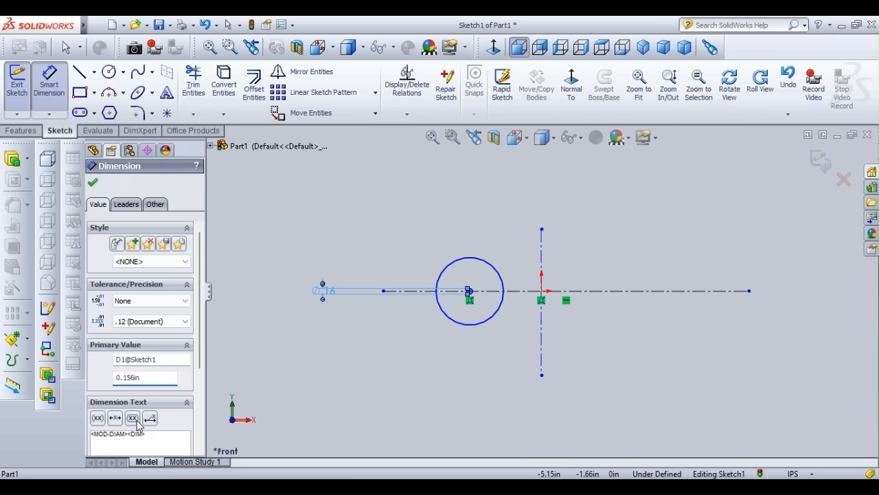
Dimension the remaining undimensioned circle's diameter as 0.425 in
{"action": "left_click", "coordinate": [441, 274]}
{"action": "left_click", "coordinate": [346, 289]}
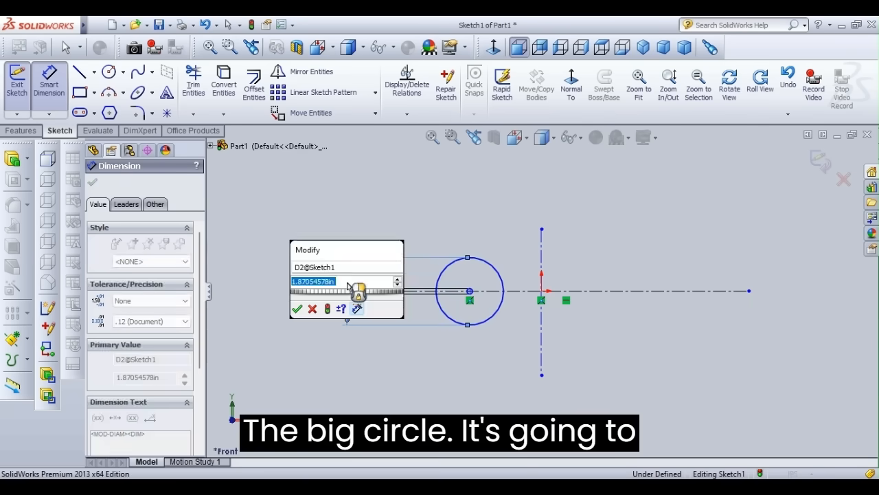
{"action": "key", "text": "BackSpace"}
{"action": "type", "text": "0."}
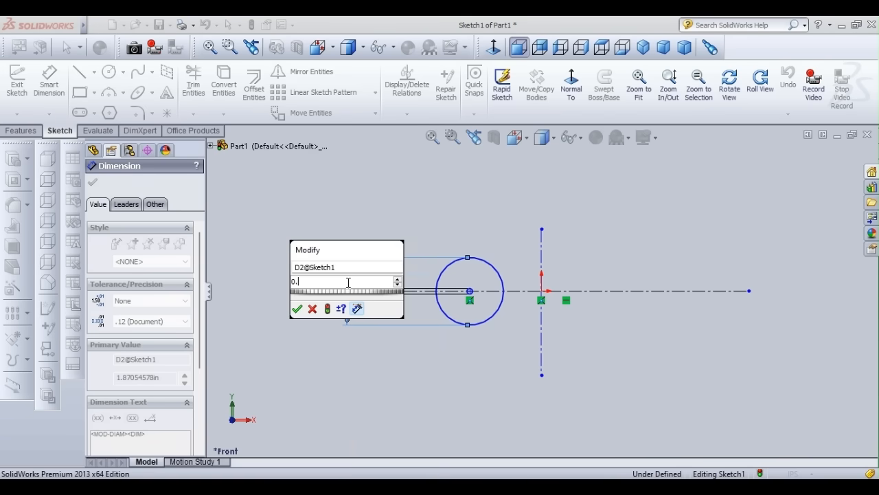
{"action": "type", "text": "425"}
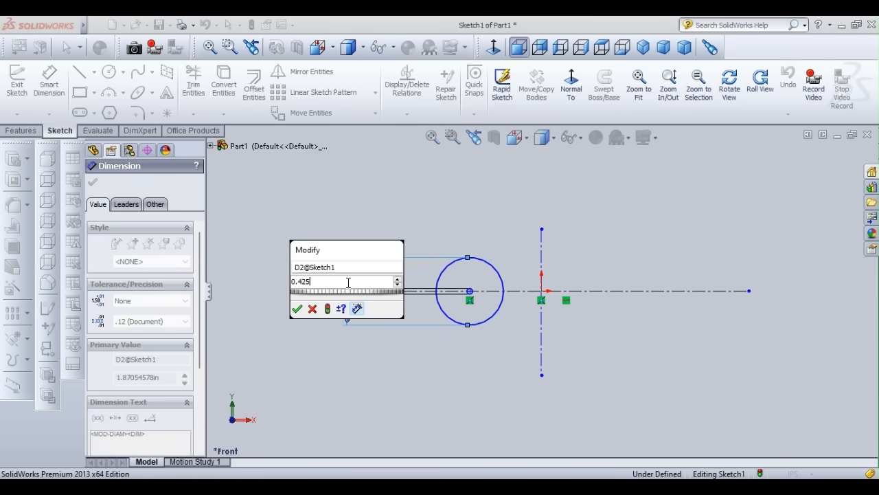
{"action": "key", "text": "Return"}
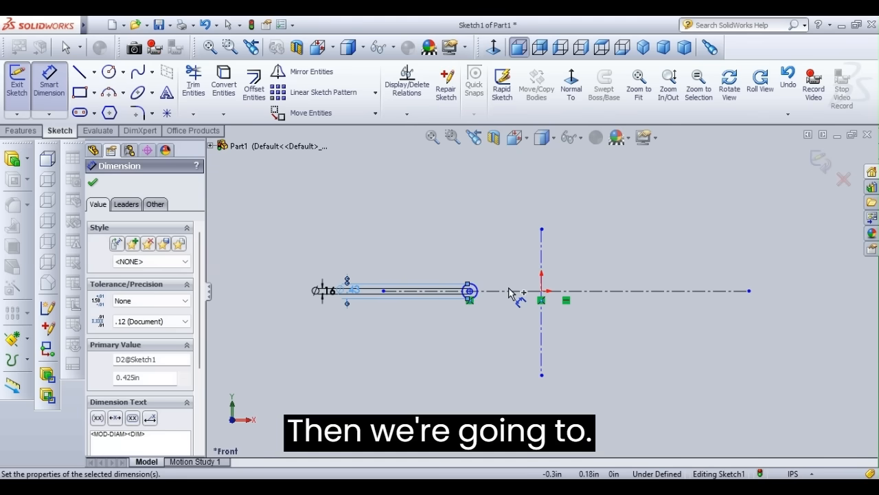
Dimension the distance from the origin to the concentric circles' centre as 0.25 in, and finish dimensioning
{"action": "left_click", "coordinate": [542, 292]}
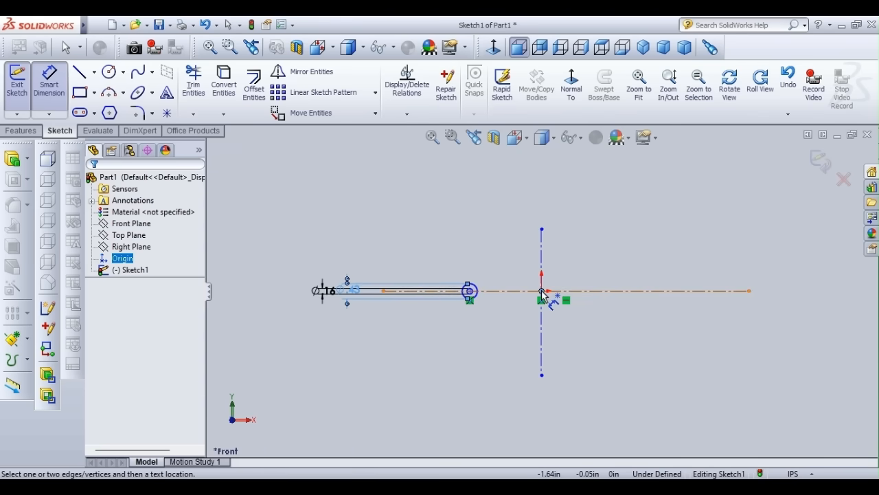
{"action": "left_click", "coordinate": [470, 291]}
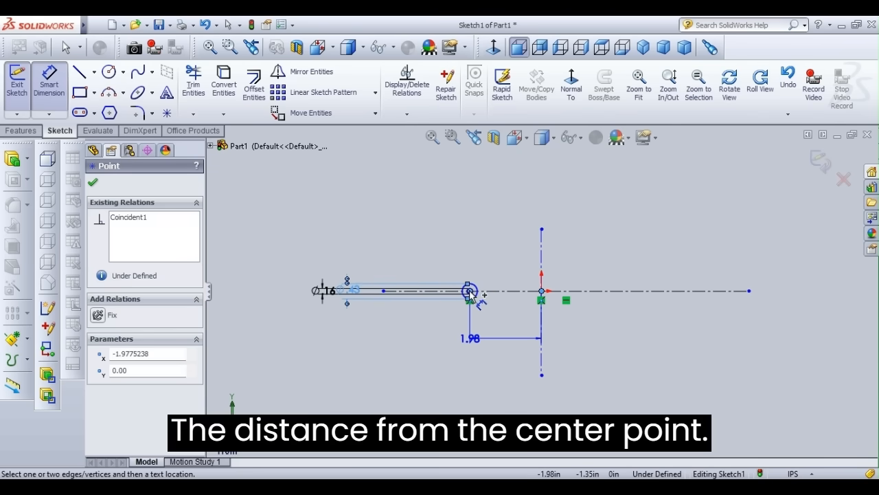
{"action": "left_click", "coordinate": [472, 352]}
{"action": "key", "text": "BackSpace"}
{"action": "type", "text": "0"}
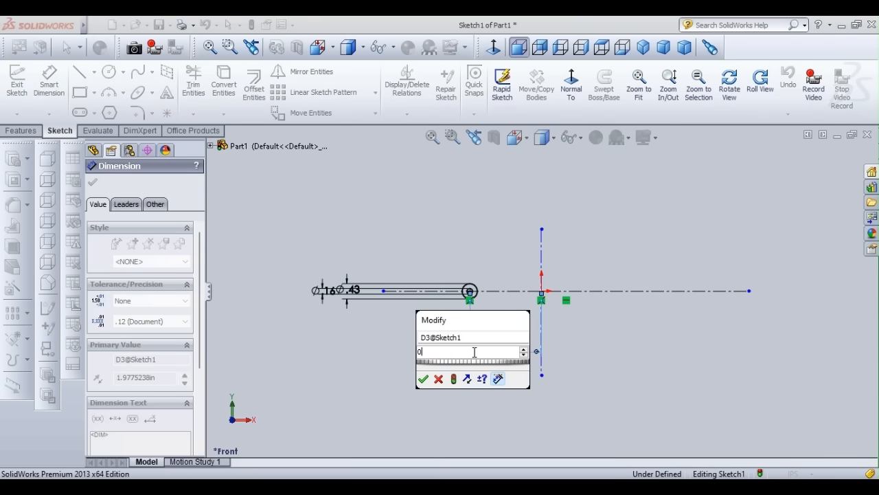
{"action": "type", "text": ".25"}
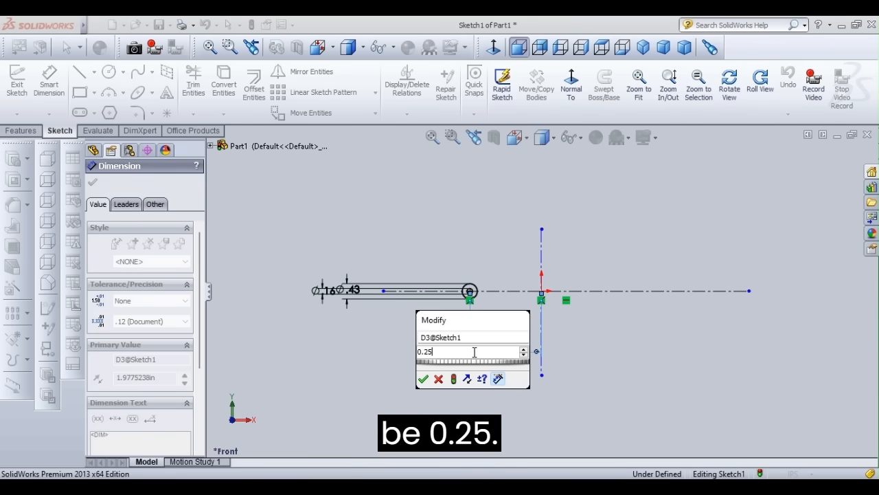
{"action": "key", "text": "Return"}
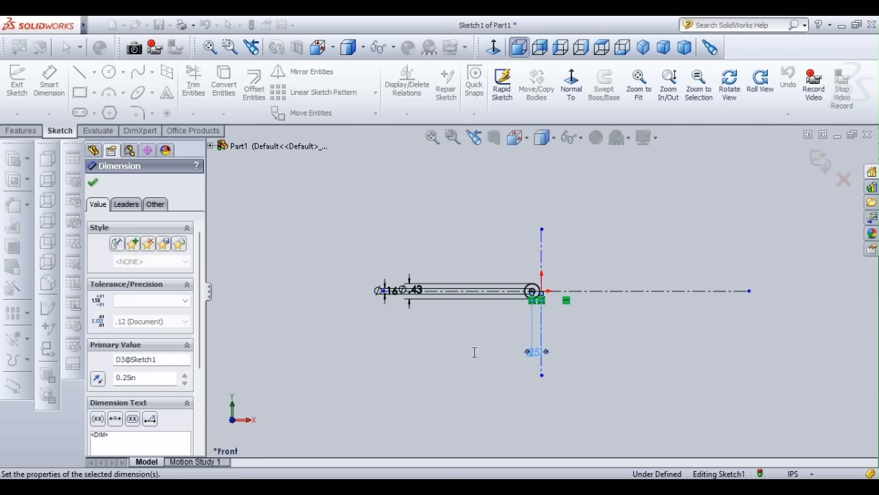
{"action": "left_click", "coordinate": [92, 182]}
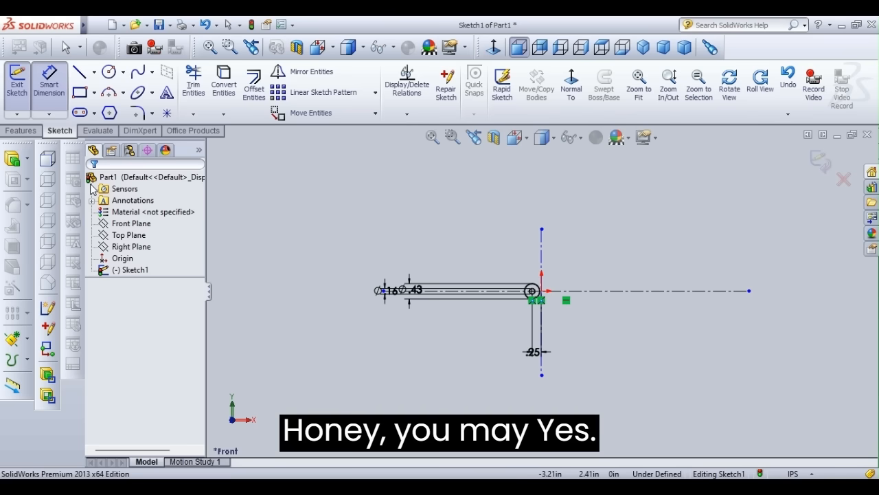
{"action": "key", "text": "Escape"}
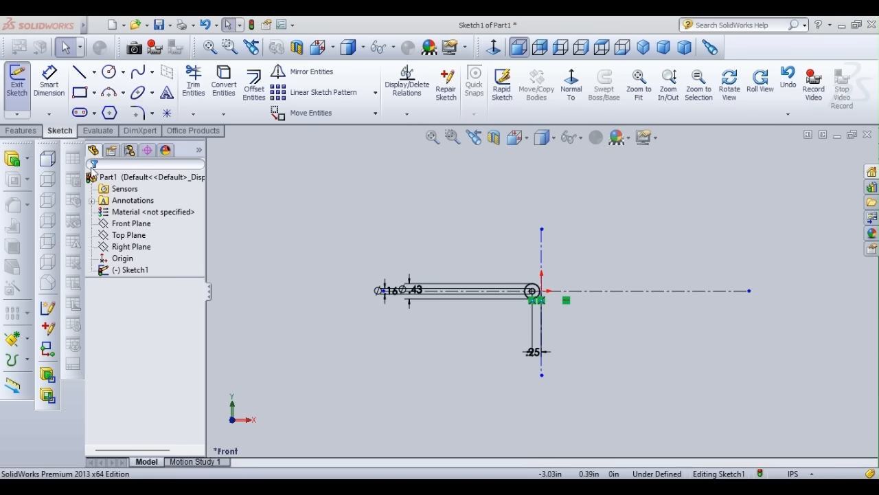
Mirror both concentric circles about the vertical centerline, keeping the originals and leaving the centerline out of the entities to mirror
{"action": "left_click", "coordinate": [666, 86]}
{"action": "left_click_drag", "start_coordinate": [530, 296], "coordinate": [522, 294]}
{"action": "scroll", "coordinate": [529, 293], "scroll_direction": "up", "scroll_amount": 1}
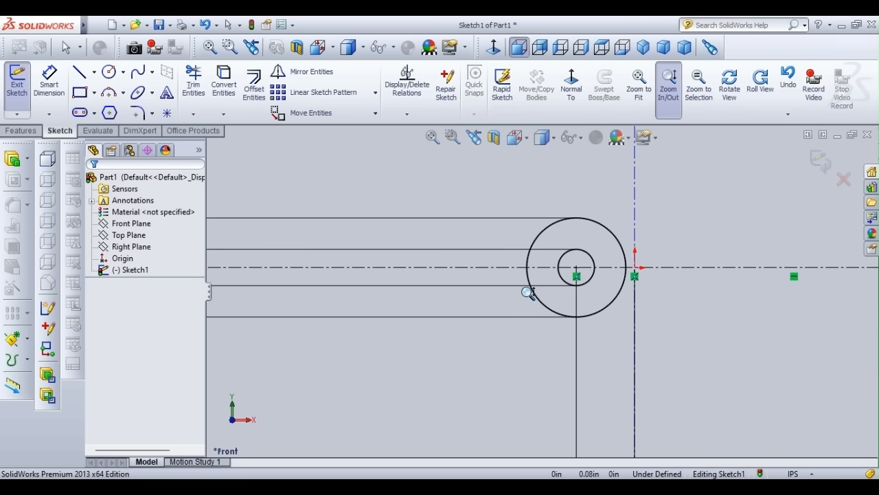
{"action": "scroll", "coordinate": [659, 247], "scroll_direction": "down", "scroll_amount": 1}
{"action": "scroll", "coordinate": [659, 245], "scroll_direction": "down", "scroll_amount": 1}
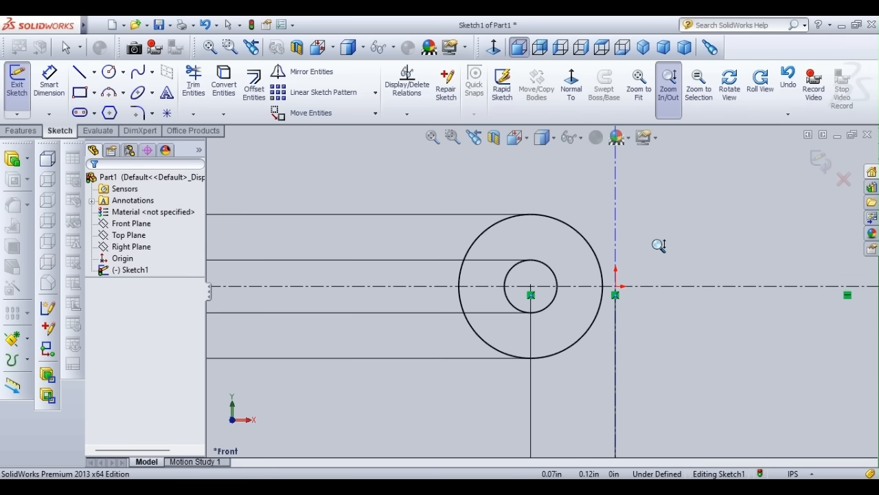
{"action": "left_click", "coordinate": [670, 95]}
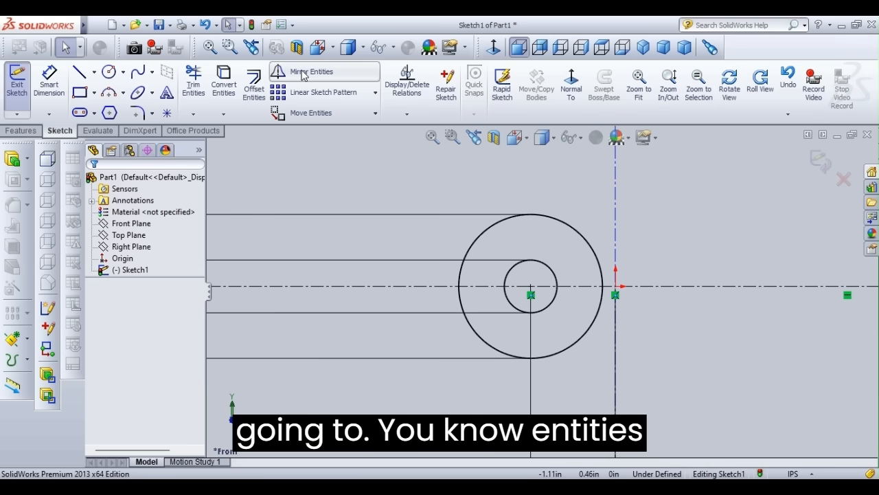
{"action": "left_click", "coordinate": [303, 74]}
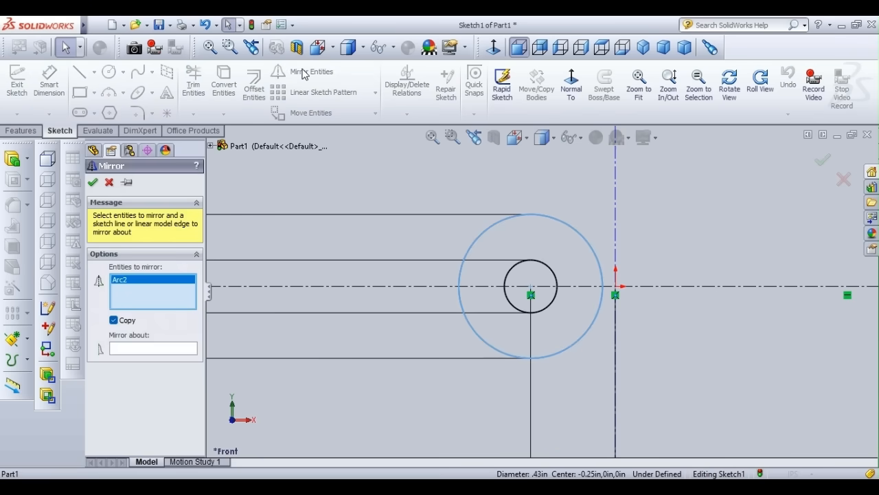
{"action": "left_click", "coordinate": [541, 265]}
{"action": "left_click", "coordinate": [615, 260]}
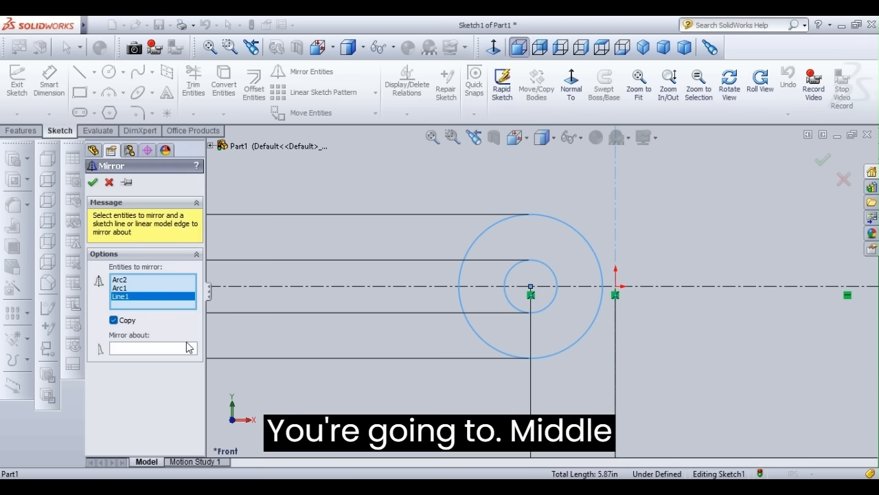
{"action": "right_click", "coordinate": [151, 299]}
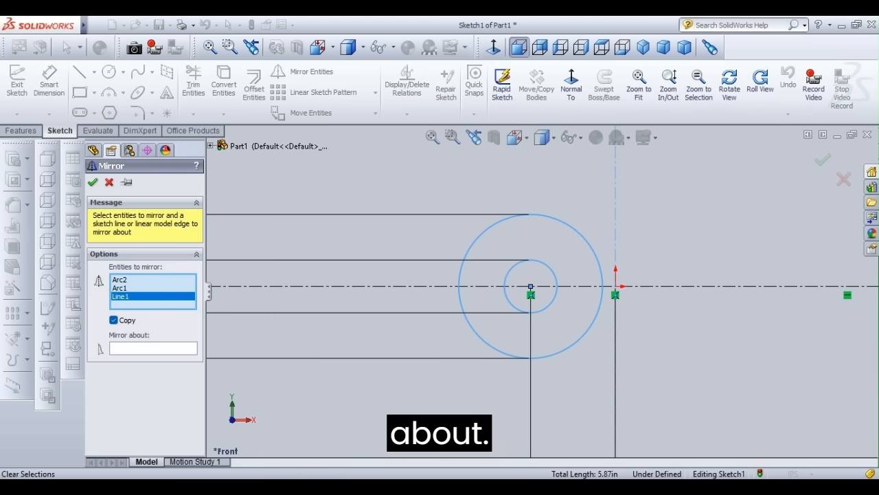
{"action": "left_click", "coordinate": [198, 316]}
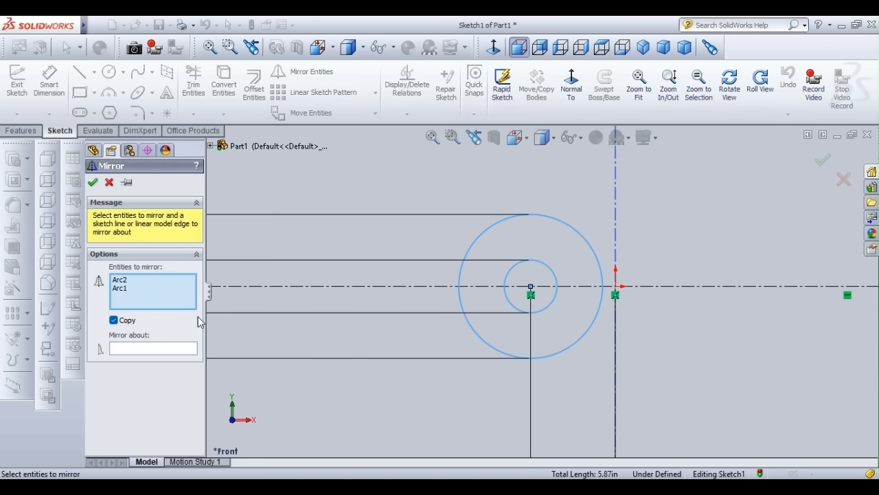
{"action": "left_click", "coordinate": [153, 349]}
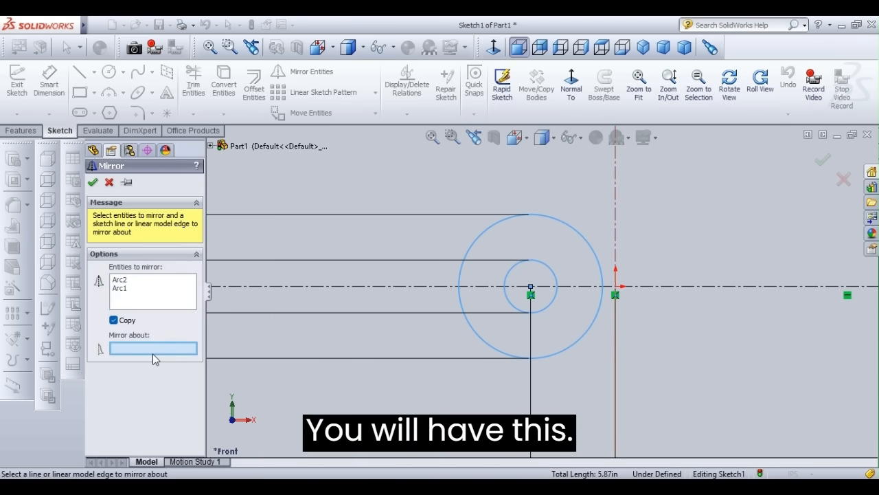
{"action": "left_click", "coordinate": [615, 254]}
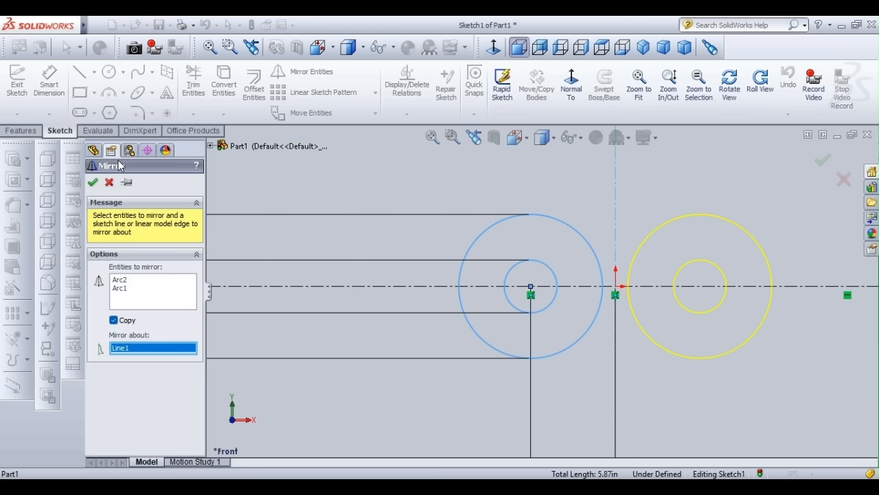
{"action": "left_click", "coordinate": [93, 182]}
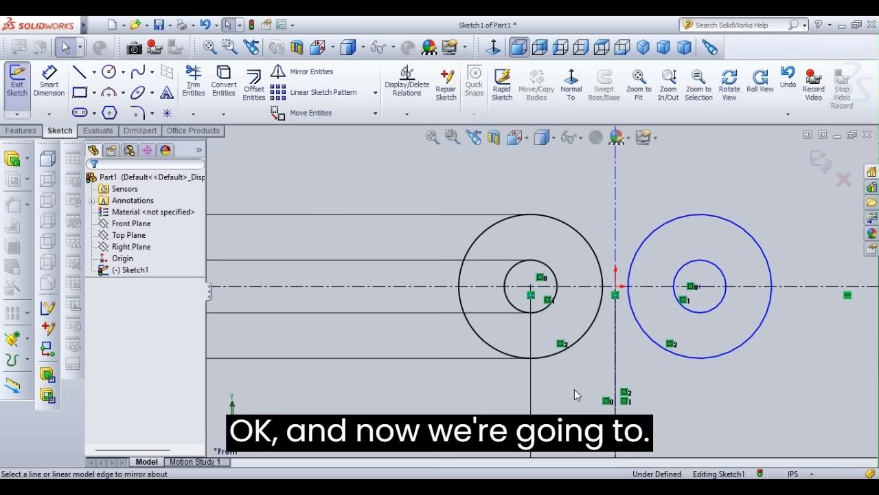
Draw a shallow 3-point arc joining the two outer circles above the origin, bulging down toward the horizontal centerline
{"action": "scroll", "coordinate": [734, 272], "scroll_direction": "down", "scroll_amount": 3}
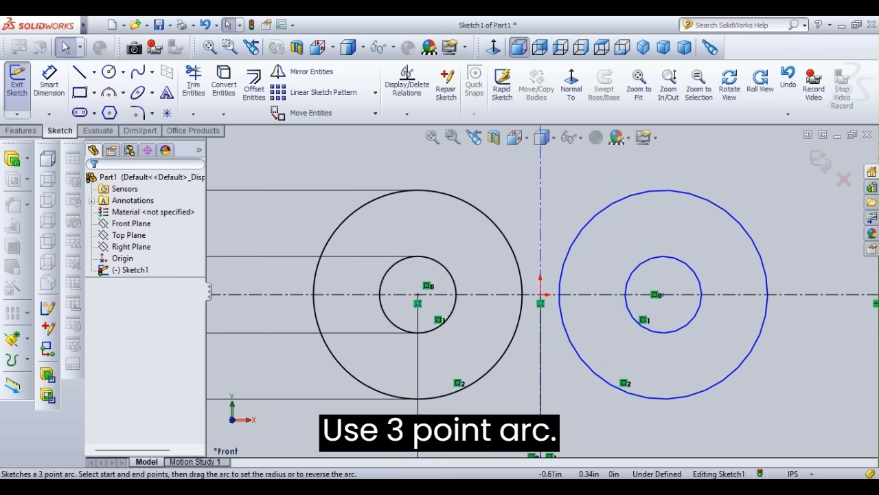
{"action": "left_click", "coordinate": [108, 92]}
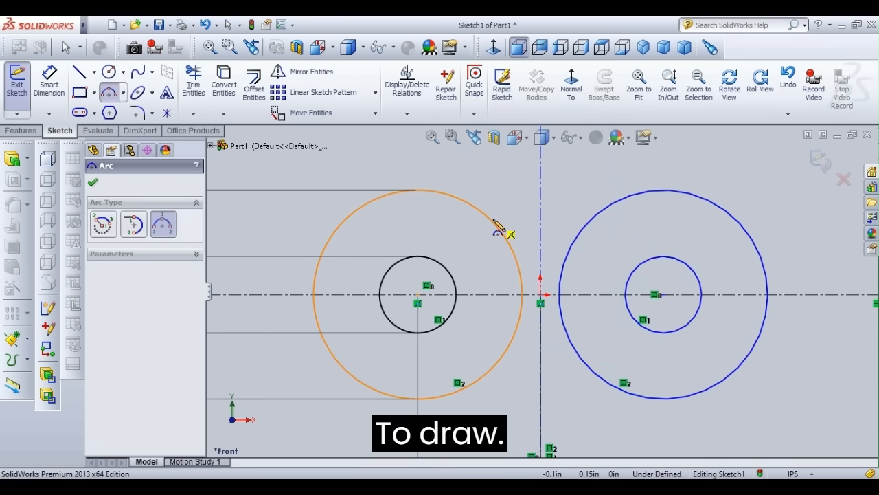
{"action": "left_click", "coordinate": [584, 227]}
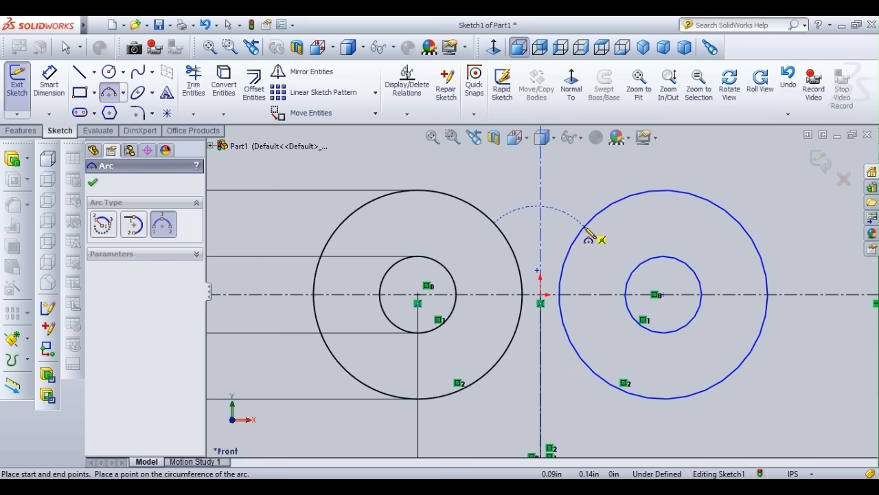
{"action": "left_click", "coordinate": [540, 232]}
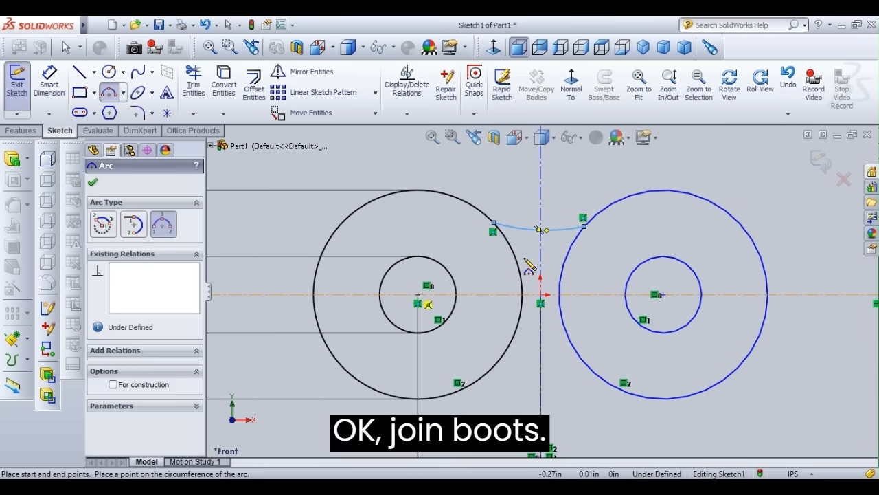
{"action": "left_click", "coordinate": [92, 182]}
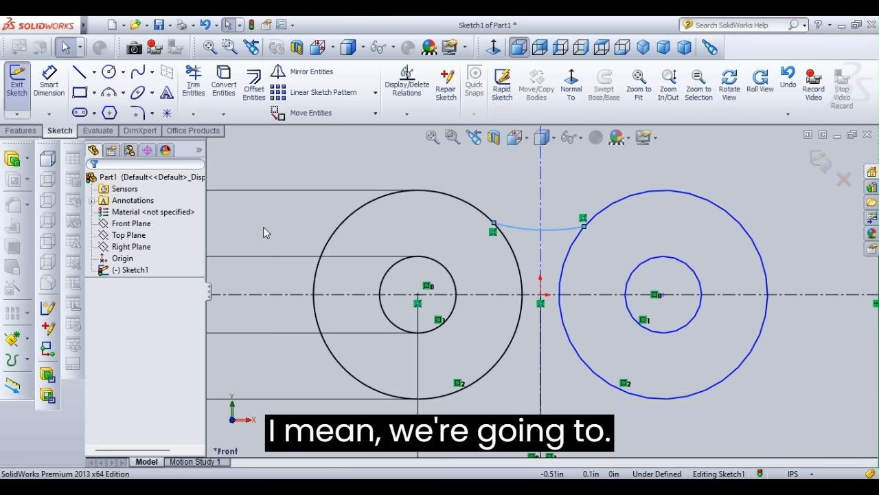
Make the connecting arc tangent to the left outer circle, removing their shared endpoint from the selected entities
{"action": "scroll", "coordinate": [485, 217], "scroll_direction": "down", "scroll_amount": 3}
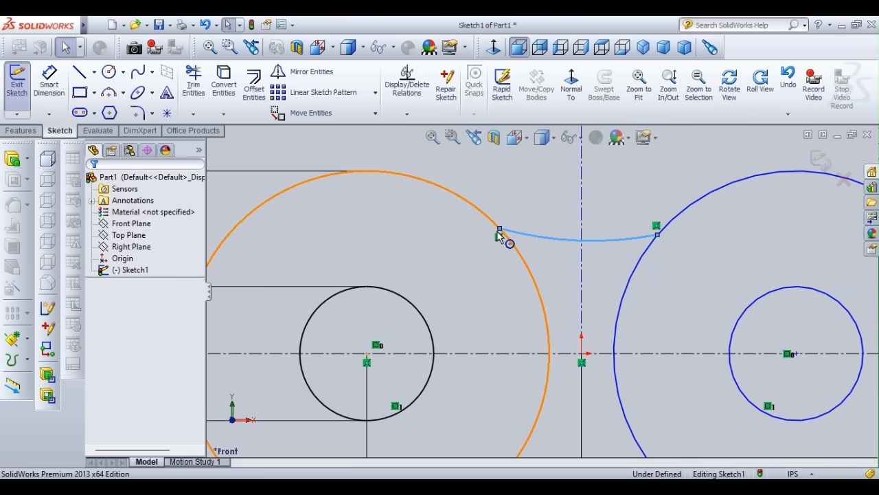
{"action": "scroll", "coordinate": [500, 231], "scroll_direction": "down", "scroll_amount": 2}
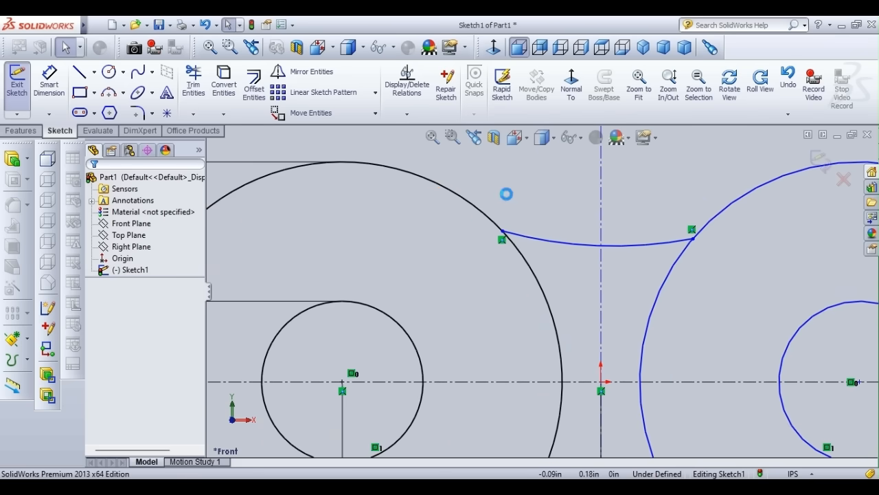
{"action": "left_click", "coordinate": [502, 232]}
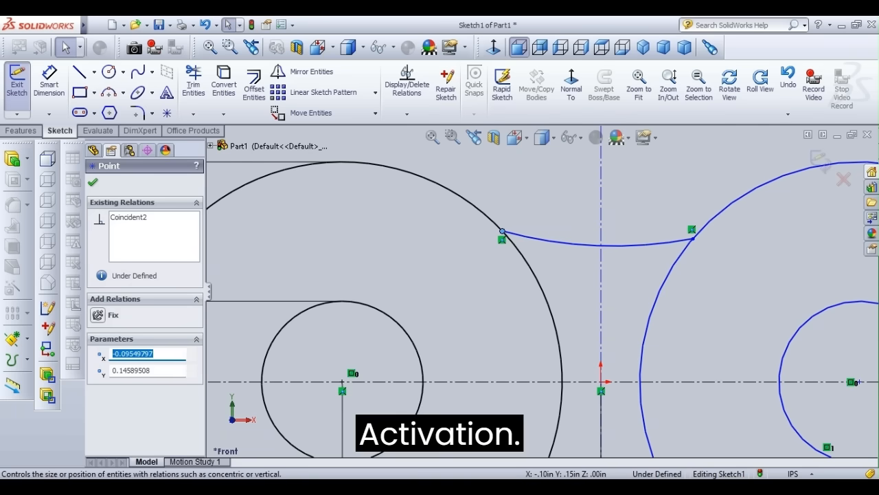
{"action": "left_click", "coordinate": [423, 142]}
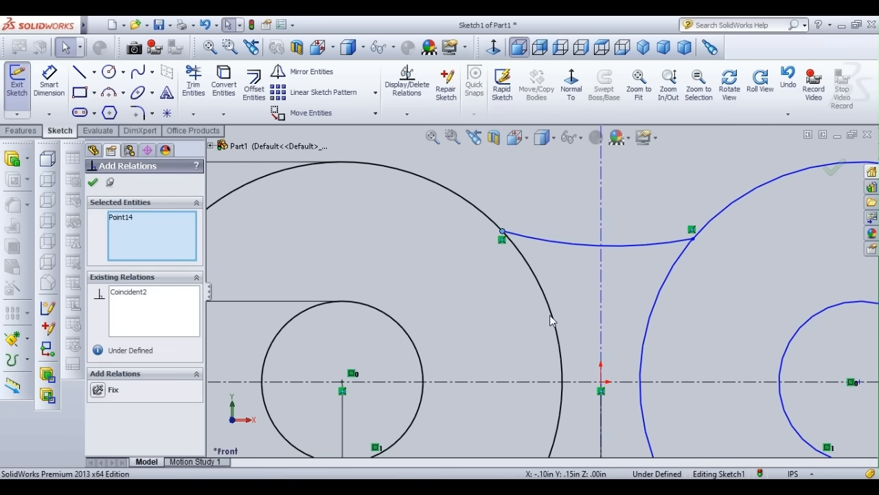
{"action": "left_click", "coordinate": [498, 227]}
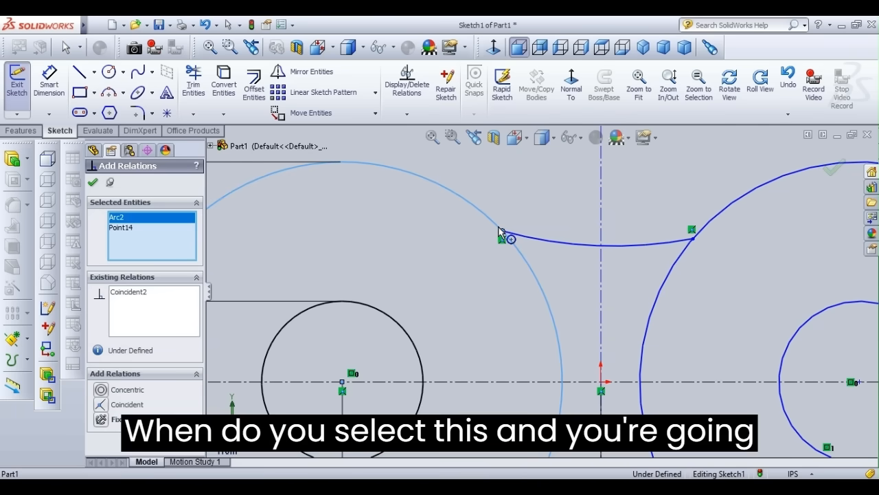
{"action": "left_click", "coordinate": [533, 242]}
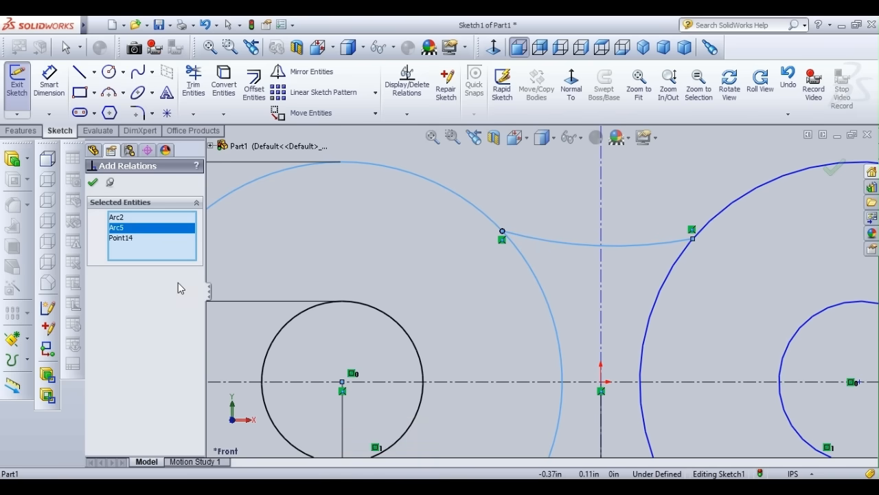
{"action": "left_click", "coordinate": [124, 237]}
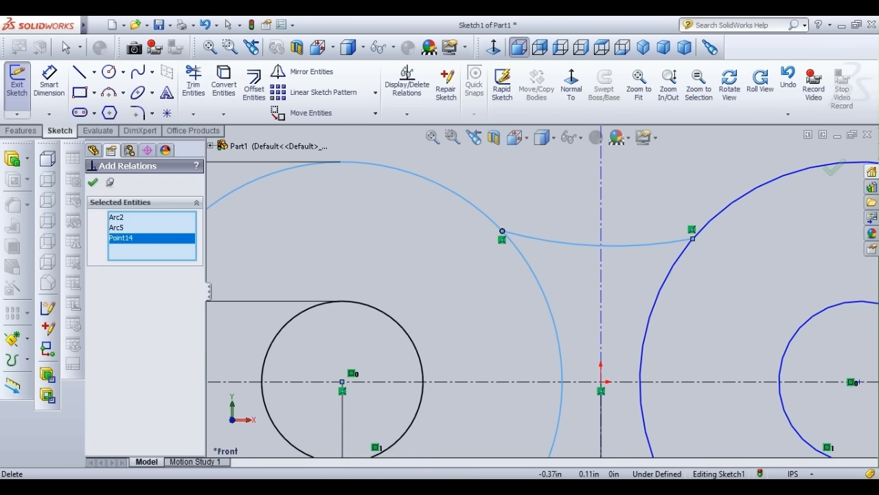
{"action": "key", "text": "Delete"}
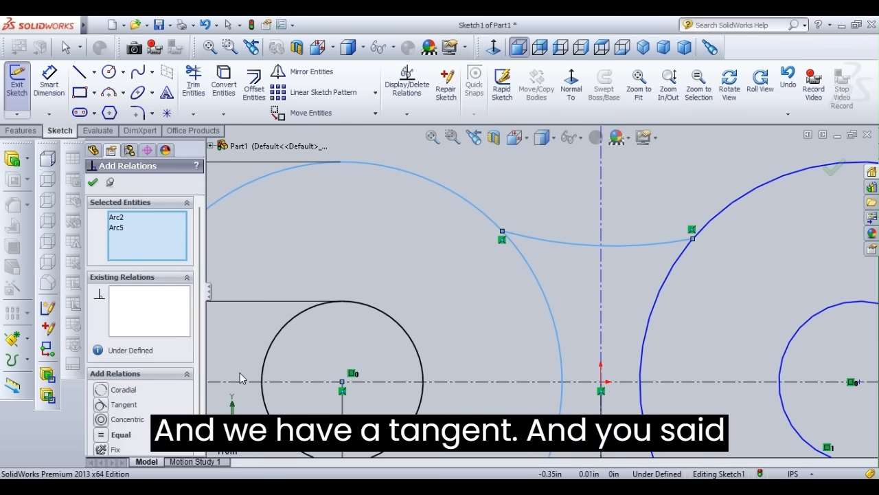
{"action": "left_click", "coordinate": [123, 404]}
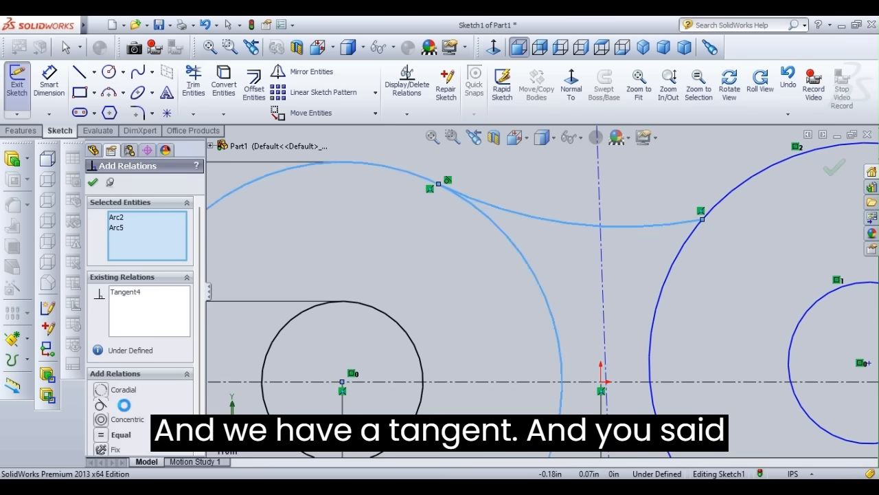
{"action": "left_click", "coordinate": [93, 182]}
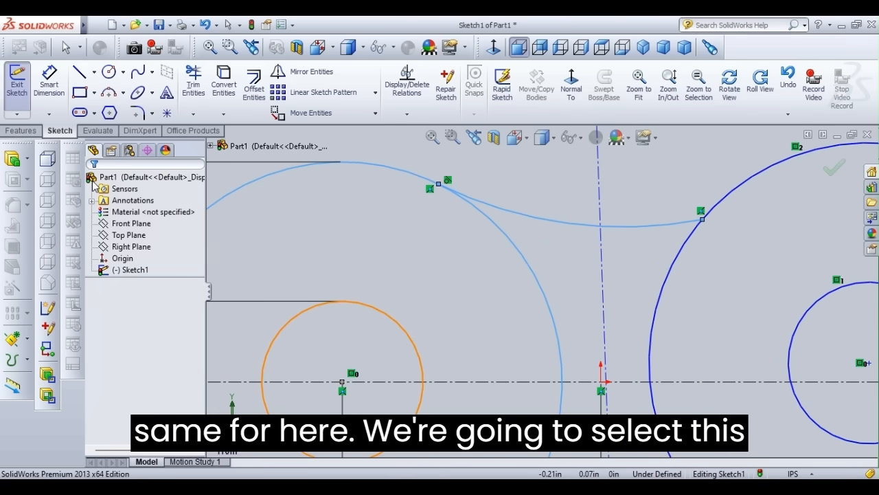
Make the connecting arc tangent to the right outer circle, leaving its endpoint out of the relation
{"action": "left_click", "coordinate": [439, 183]}
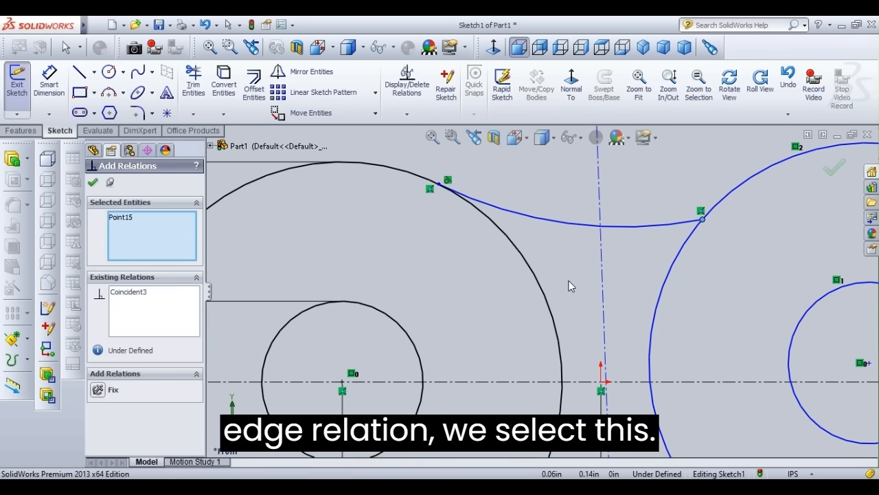
{"action": "left_click", "coordinate": [740, 191]}
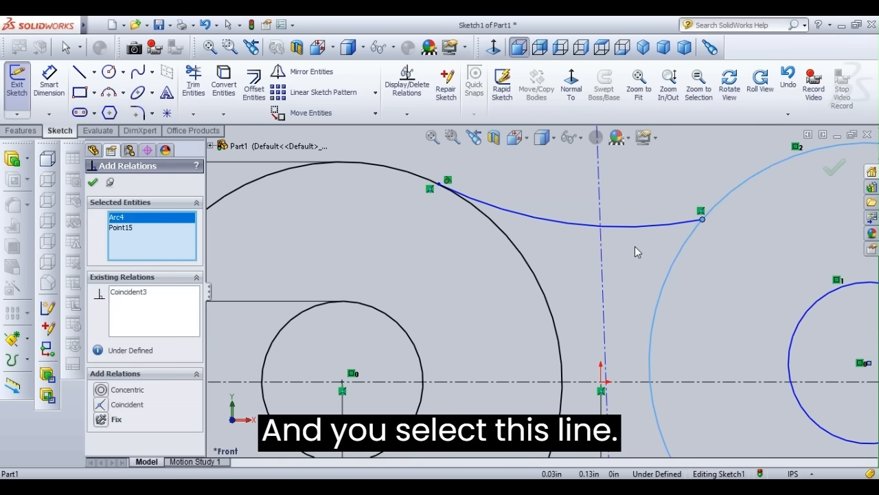
{"action": "left_click", "coordinate": [667, 223]}
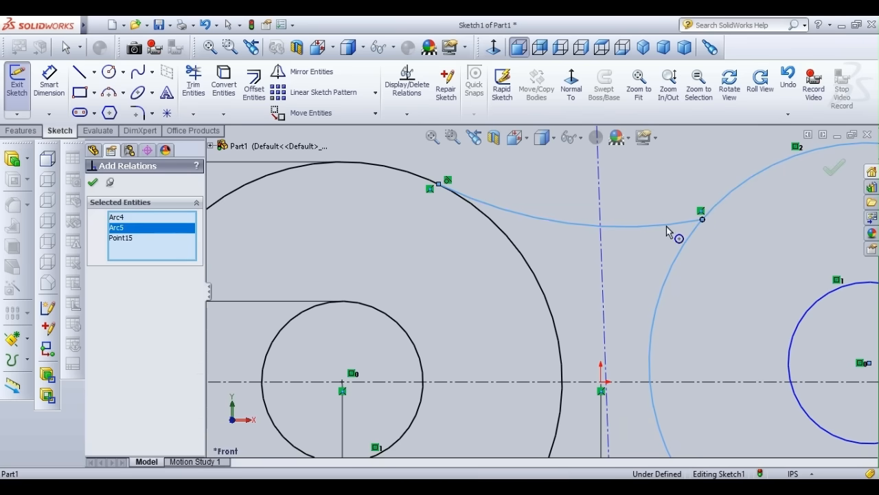
{"action": "left_click", "coordinate": [122, 239]}
{"action": "key", "text": "Delete"}
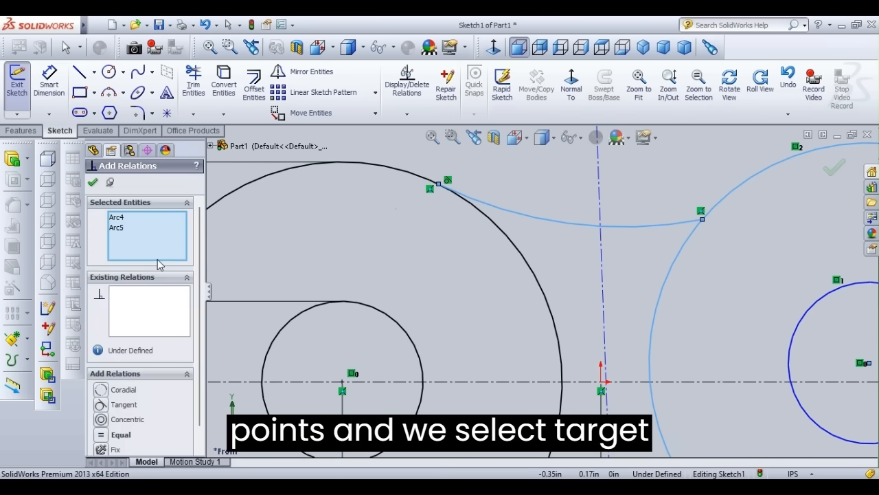
{"action": "left_click", "coordinate": [123, 406]}
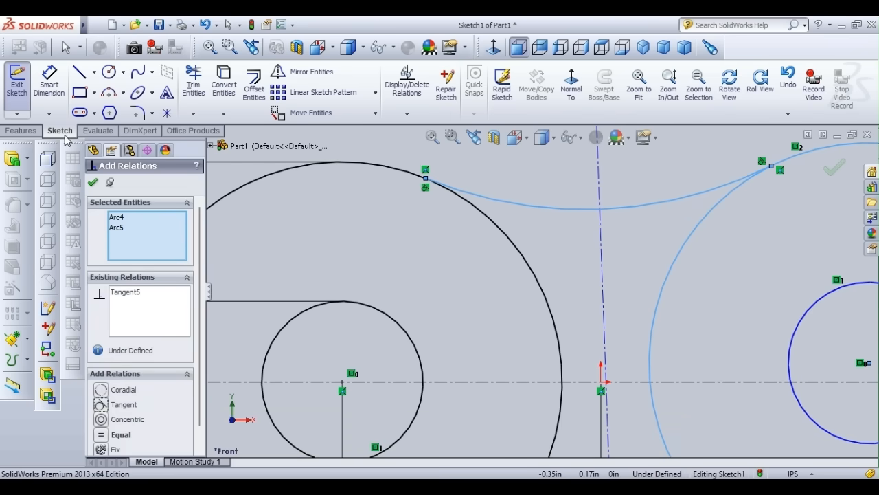
{"action": "left_click", "coordinate": [93, 182]}
{"action": "scroll", "coordinate": [540, 292], "scroll_direction": "up", "scroll_amount": 3}
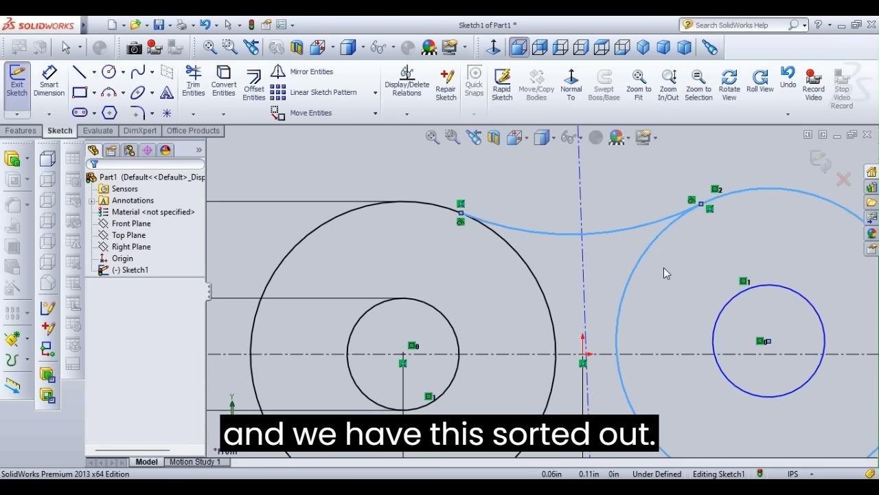
{"action": "scroll", "coordinate": [663, 273], "scroll_direction": "up", "scroll_amount": 5}
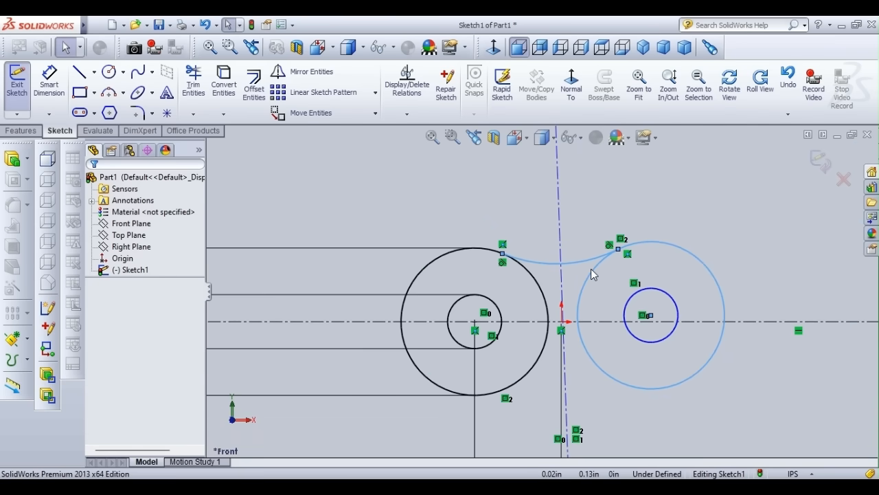
Mirror the connecting arc about the horizontal centerline, keeping the original
{"action": "left_click", "coordinate": [386, 174]}
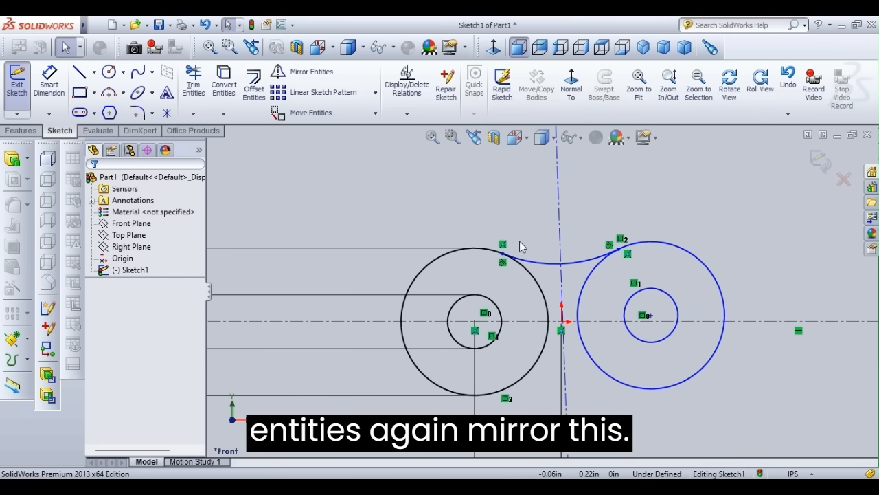
{"action": "left_click", "coordinate": [549, 268]}
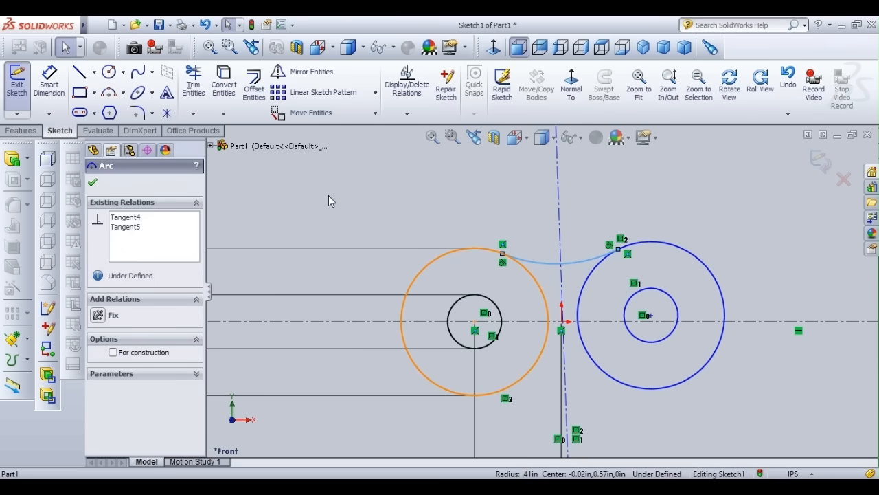
{"action": "left_click", "coordinate": [96, 181]}
{"action": "left_click", "coordinate": [307, 75]}
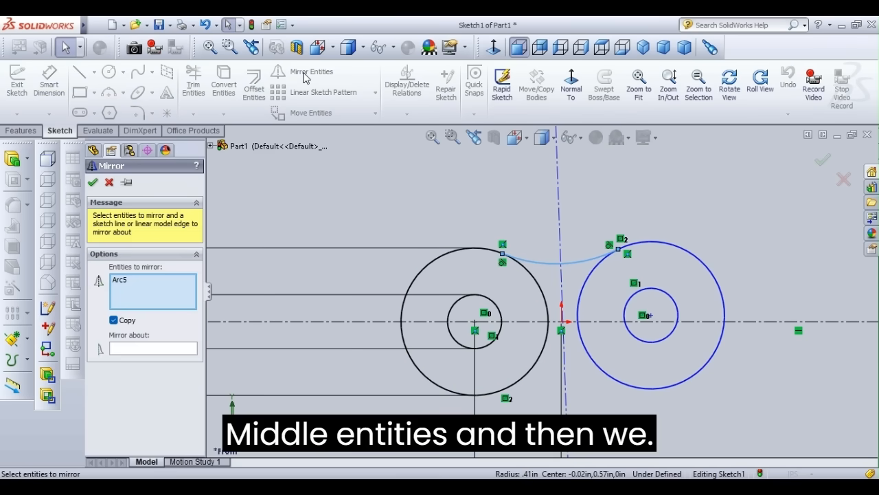
{"action": "left_click", "coordinate": [180, 280]}
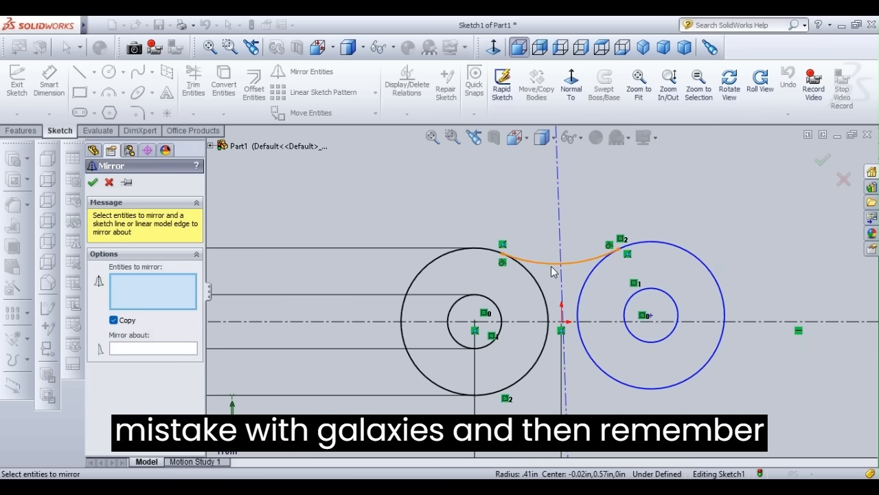
{"action": "left_click", "coordinate": [134, 351]}
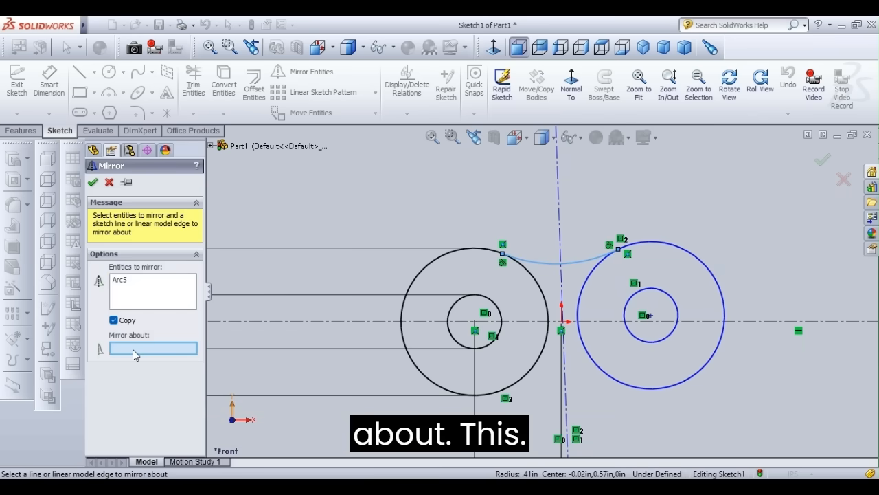
{"action": "left_click", "coordinate": [591, 321]}
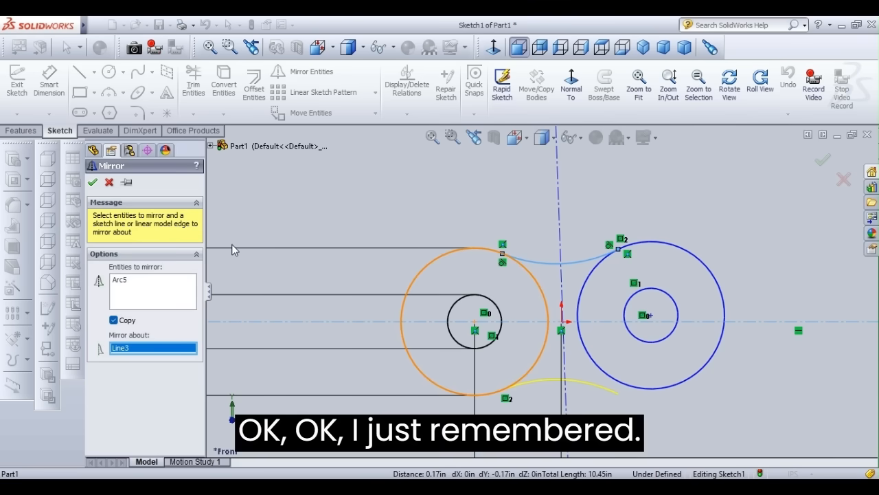
{"action": "left_click", "coordinate": [92, 182]}
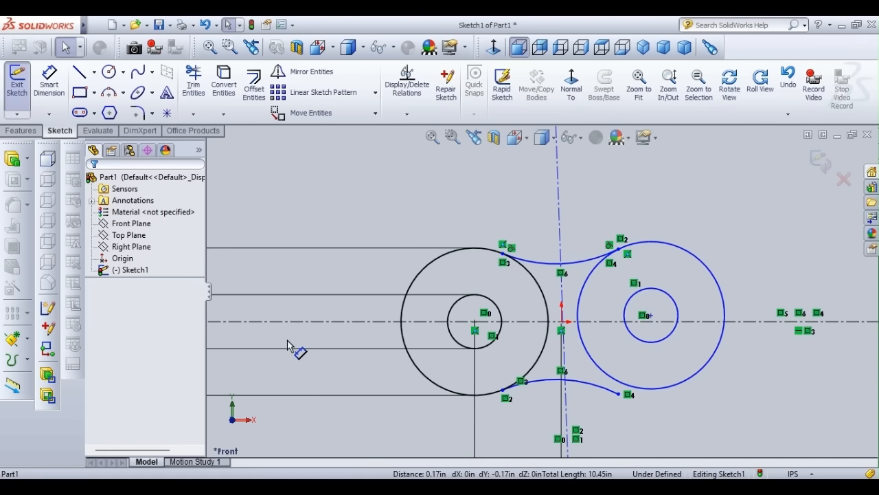
Try to dimension the right circles' centre, and undo the mirrored arc and the arc's tangent relations
{"action": "left_click", "coordinate": [620, 386]}
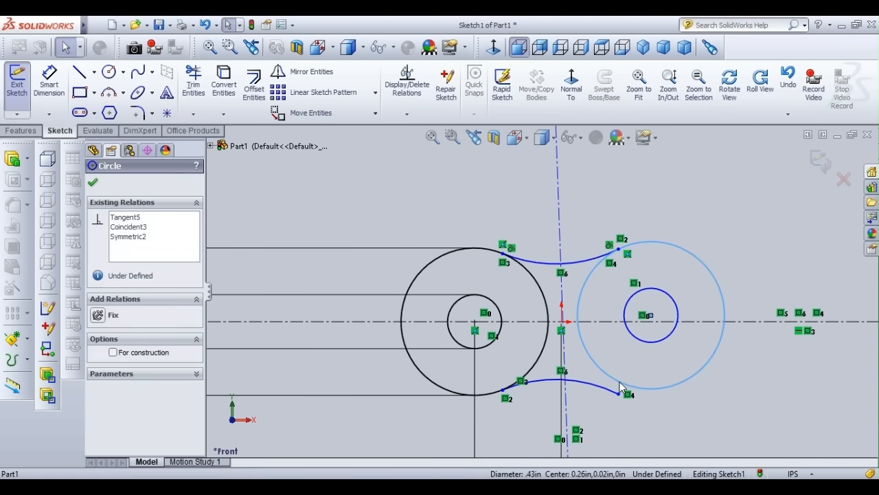
{"action": "left_click", "coordinate": [93, 182]}
{"action": "left_click", "coordinate": [47, 85]}
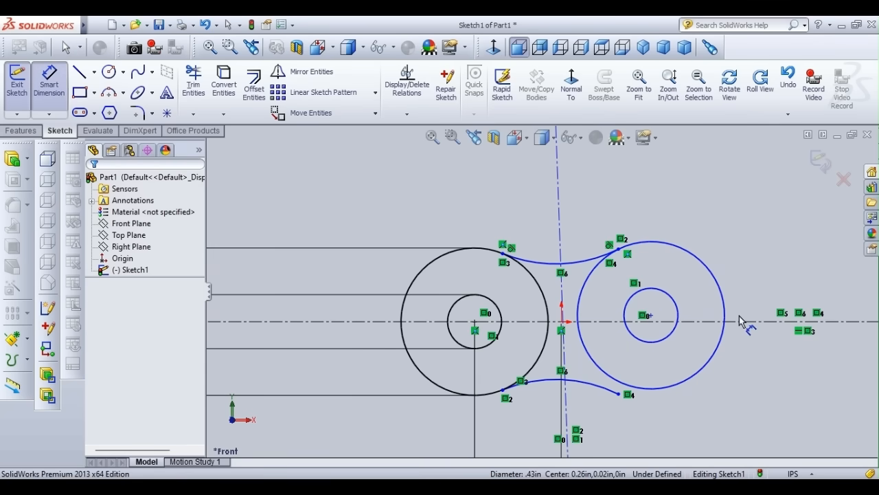
{"action": "left_click", "coordinate": [650, 317]}
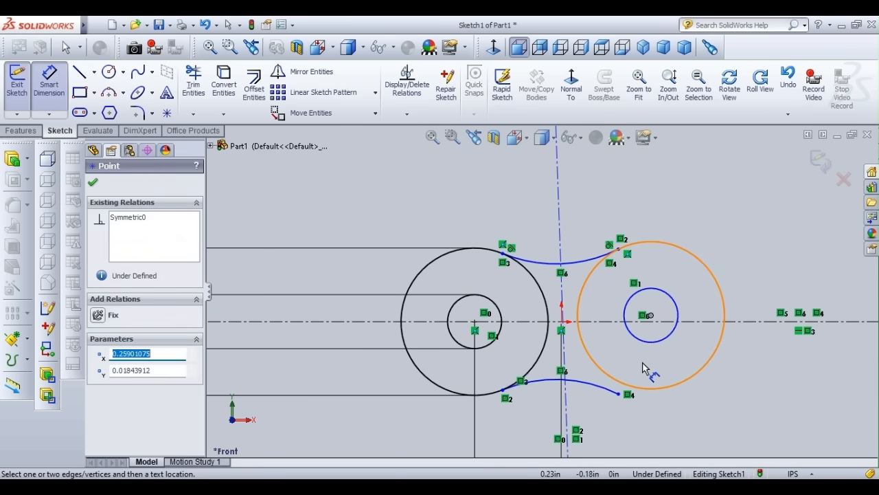
{"action": "left_click", "coordinate": [93, 181]}
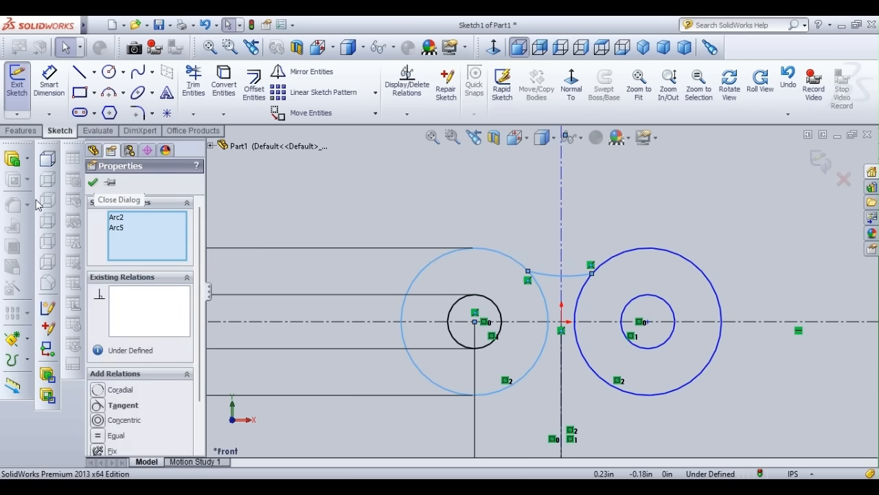
Try again to make the connecting arc tangent to the left outer circle, and undo that relation
{"action": "left_click", "coordinate": [121, 406]}
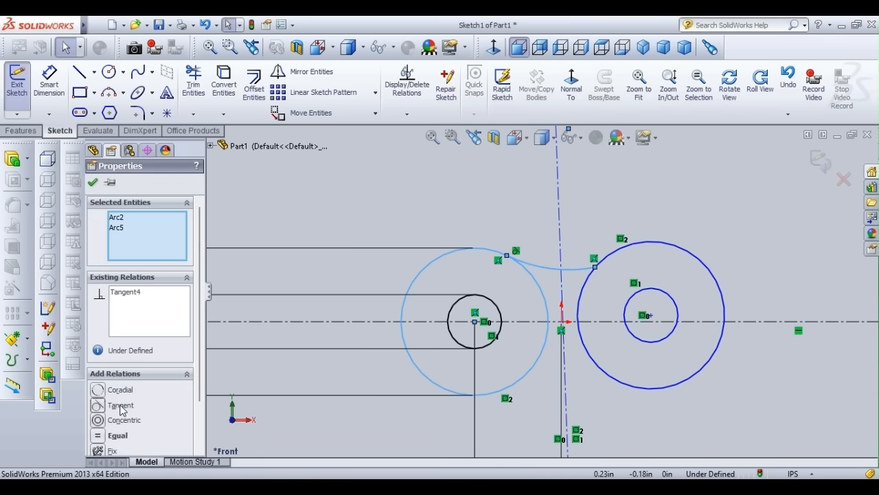
{"action": "left_click", "coordinate": [581, 296]}
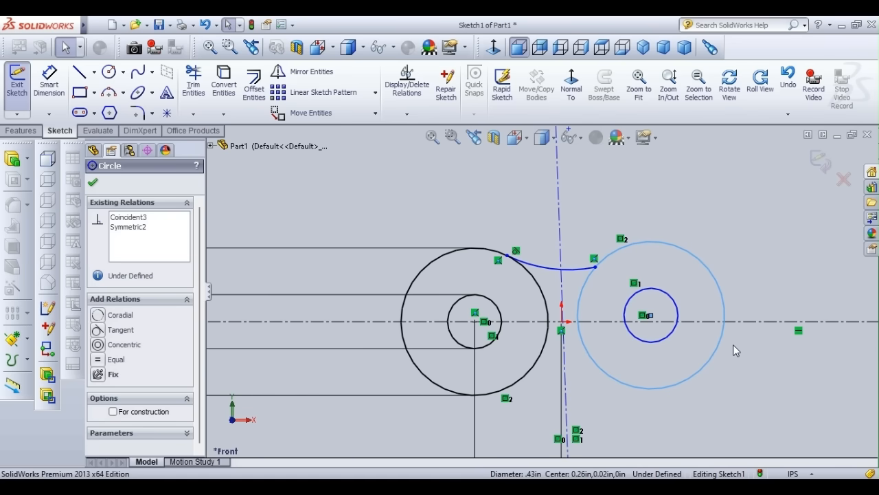
{"action": "left_click", "coordinate": [93, 182]}
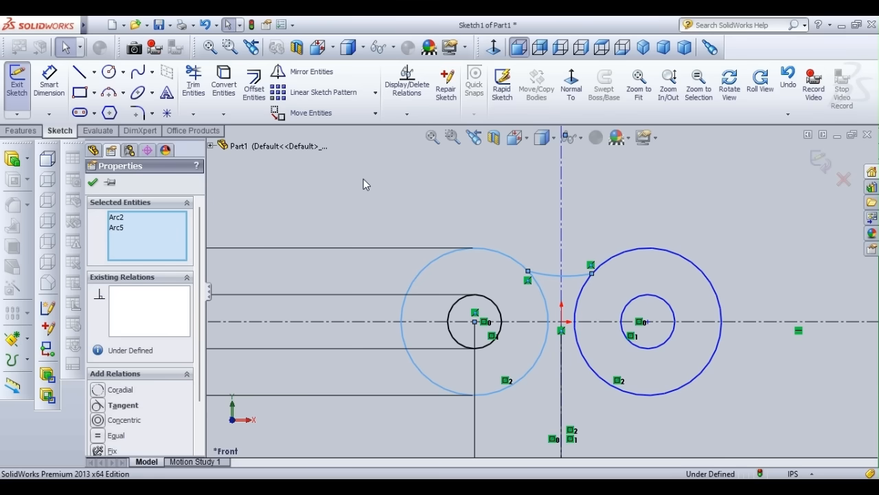
Undo the connecting arc and the mirrored pair of concentric circles
{"action": "key", "text": "ctrl+z"}
{"action": "key", "text": "Delete"}
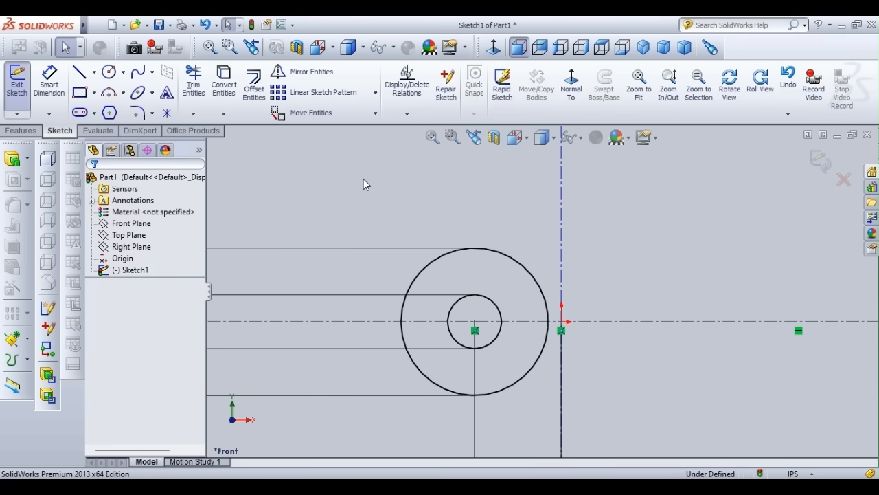
Mirror the two concentric circles about the vertical centerline, keeping the originals
{"action": "left_click", "coordinate": [302, 73]}
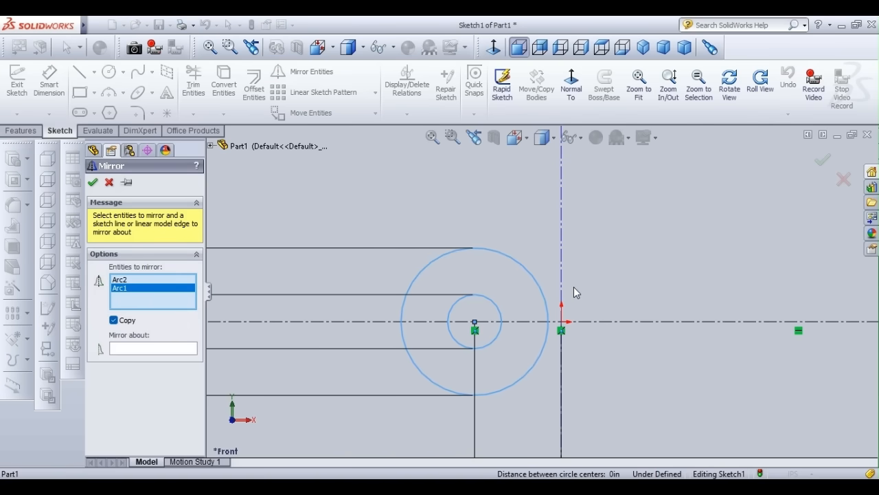
{"action": "left_click", "coordinate": [567, 286]}
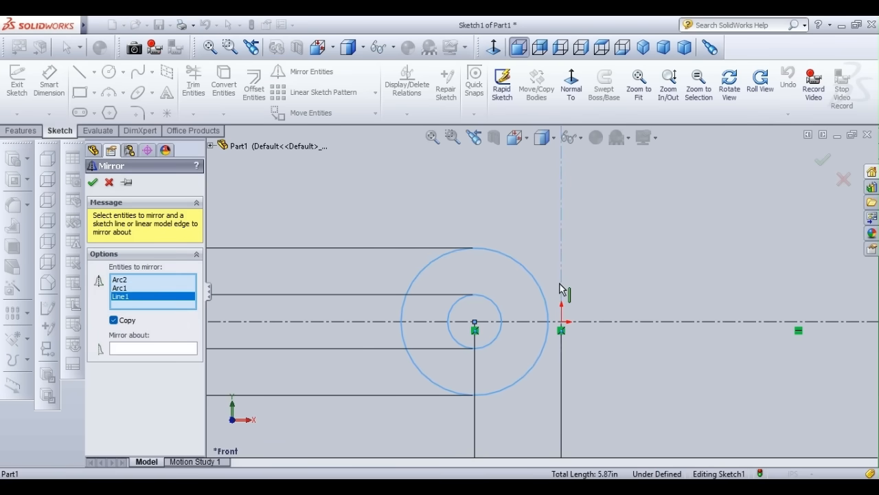
{"action": "right_click", "coordinate": [143, 301]}
{"action": "left_click", "coordinate": [189, 311]}
{"action": "left_click", "coordinate": [141, 348]}
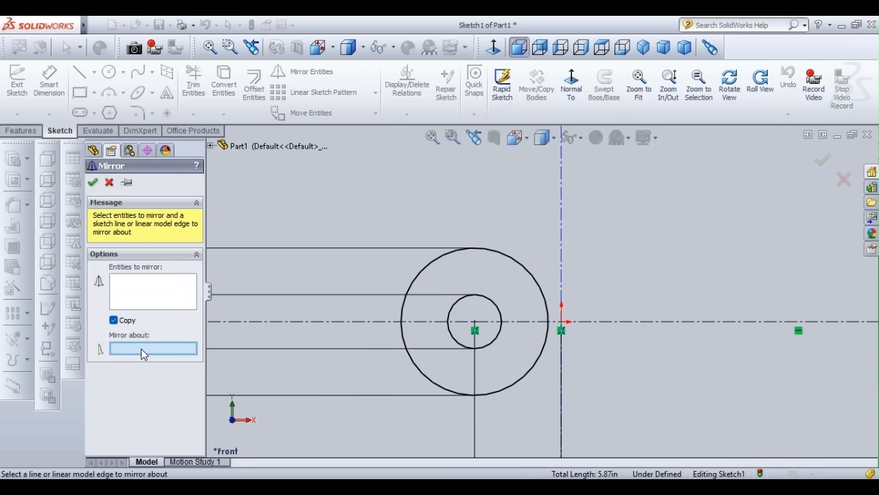
{"action": "left_click", "coordinate": [155, 284]}
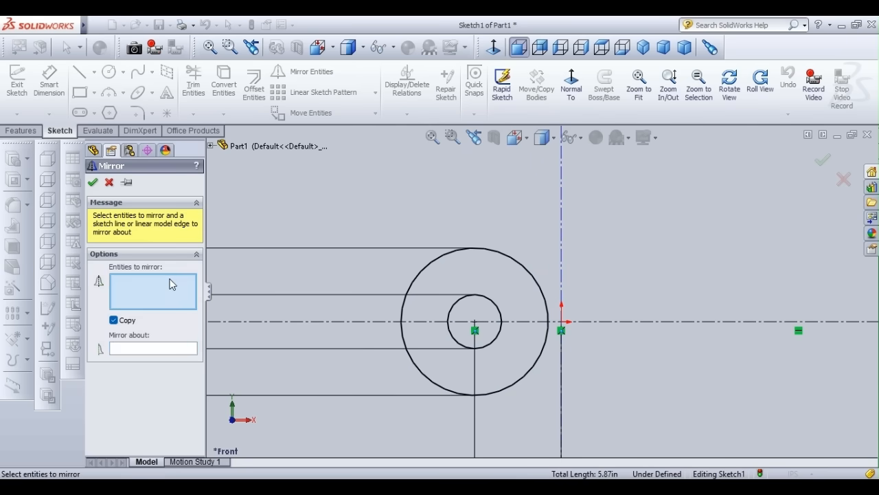
{"action": "left_click", "coordinate": [494, 249]}
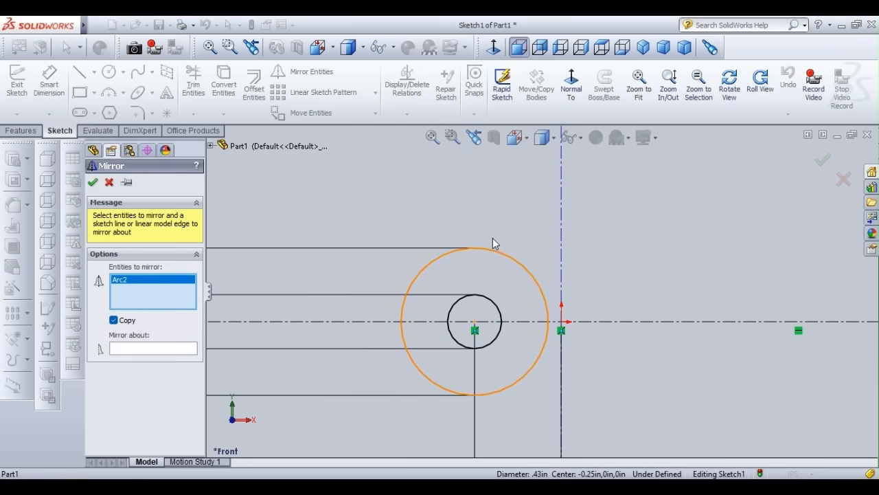
{"action": "left_click", "coordinate": [494, 303]}
{"action": "left_click", "coordinate": [164, 347]}
{"action": "left_click", "coordinate": [561, 274]}
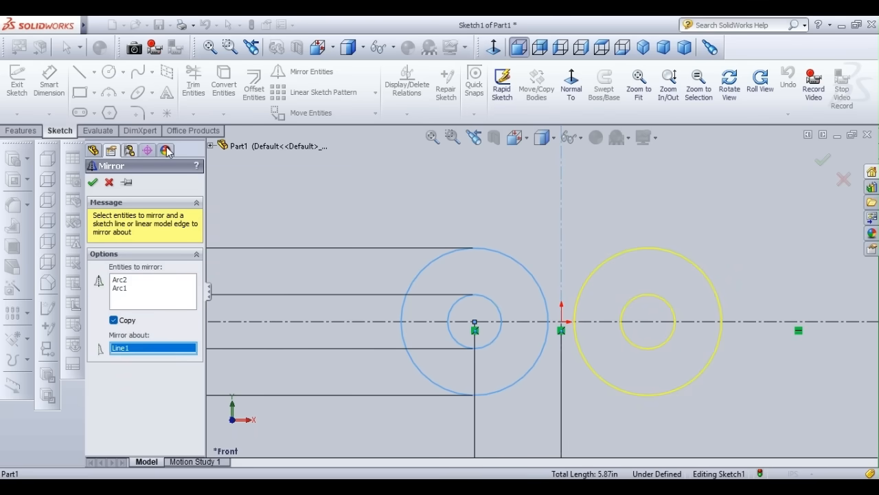
{"action": "left_click", "coordinate": [92, 182]}
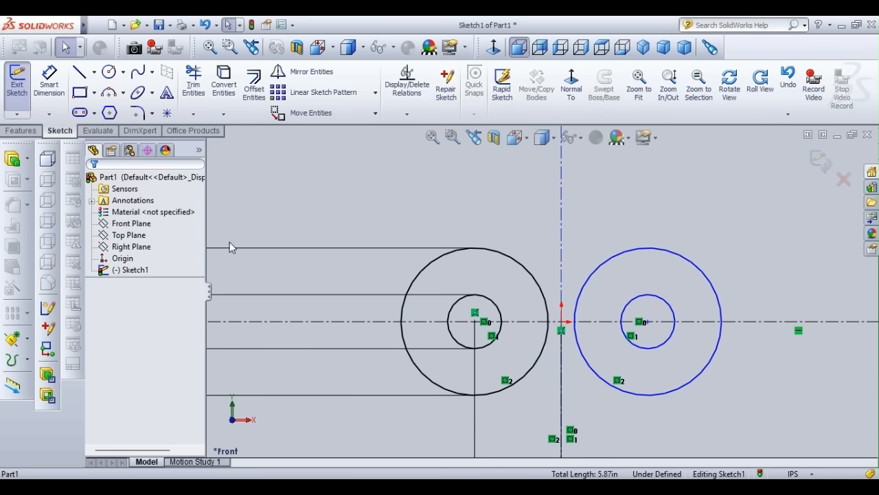
Draw a three-point arc of about 0.1 in radius connecting the two outer circles above the horizontal centerline, bulging downward
{"action": "left_click", "coordinate": [110, 92]}
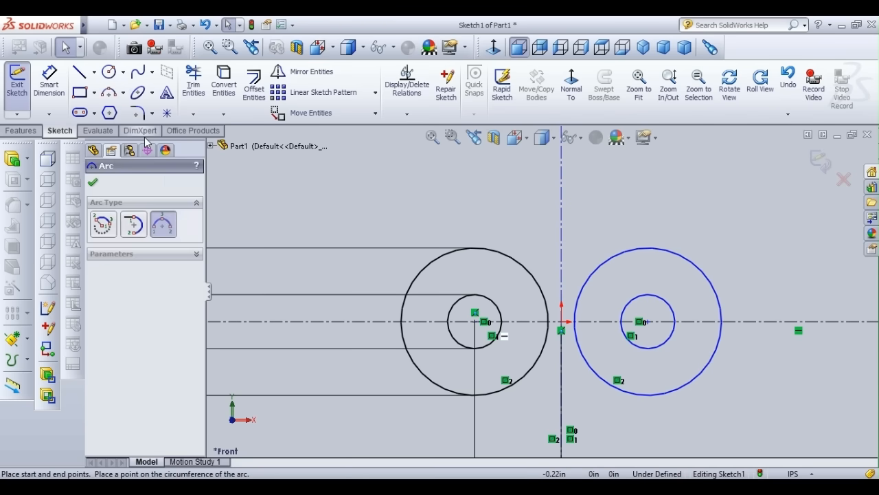
{"action": "left_click", "coordinate": [538, 281]}
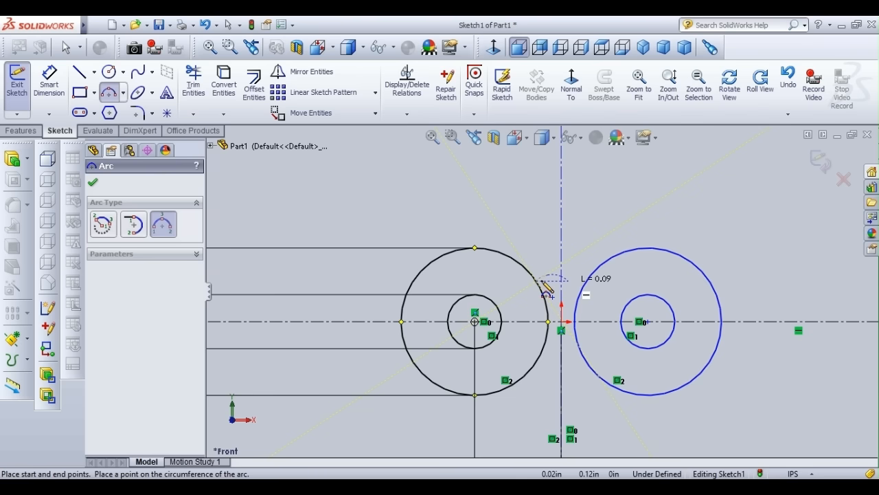
{"action": "left_click", "coordinate": [583, 284]}
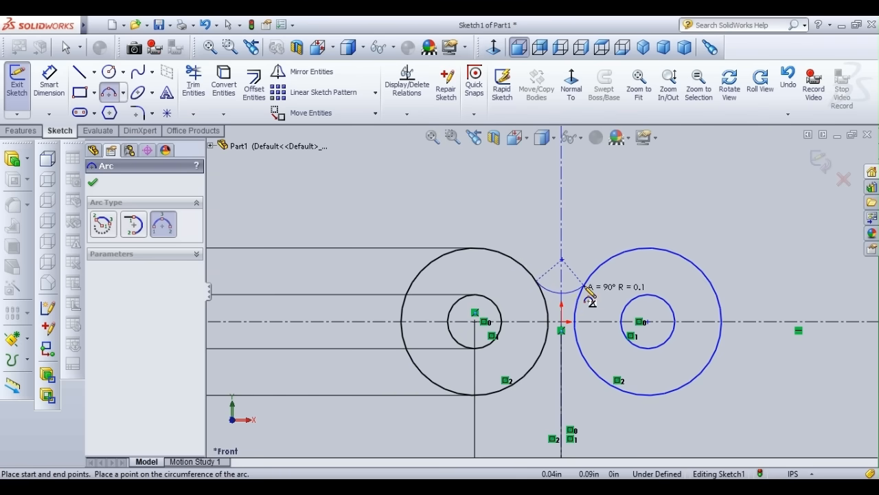
{"action": "left_click", "coordinate": [559, 293]}
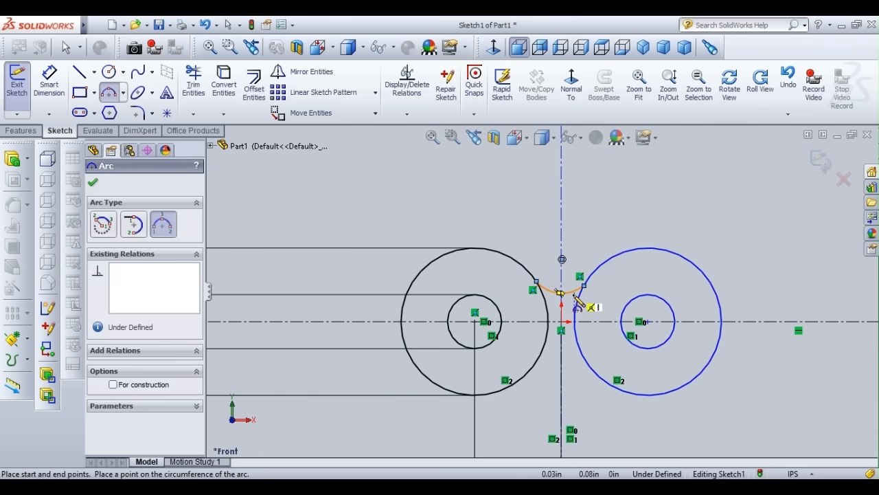
{"action": "left_click", "coordinate": [92, 183]}
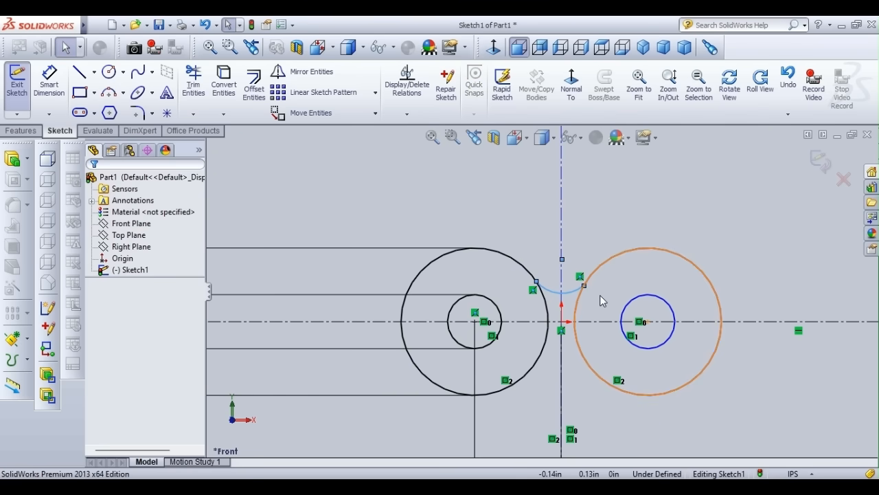
Add a tangent relation between the left outer circle and the connecting arc
{"action": "scroll", "coordinate": [599, 295], "scroll_direction": "down", "scroll_amount": 3}
{"action": "scroll", "coordinate": [545, 294], "scroll_direction": "down", "scroll_amount": 4}
{"action": "scroll", "coordinate": [545, 294], "scroll_direction": "up", "scroll_amount": 4}
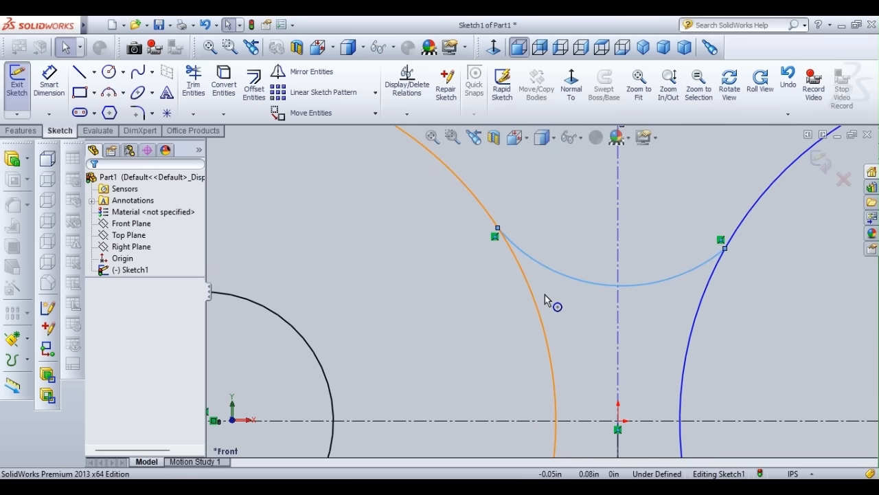
{"action": "left_click", "coordinate": [500, 220]}
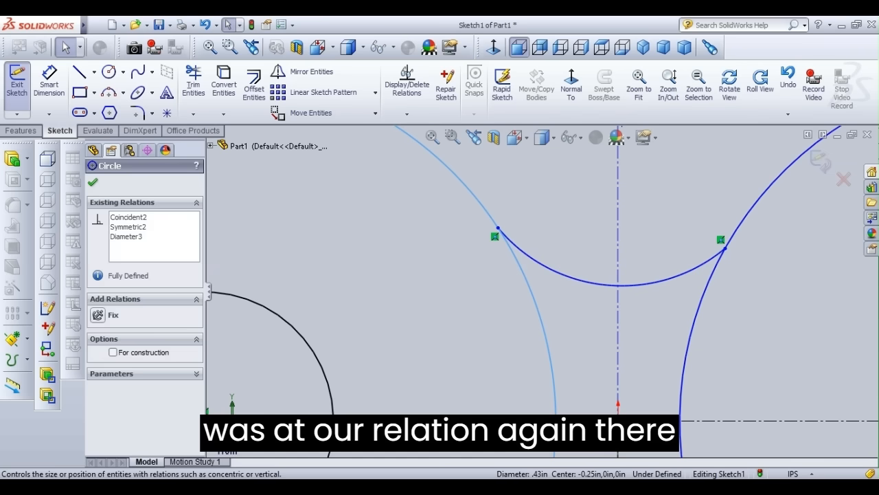
{"action": "left_click", "coordinate": [518, 295]}
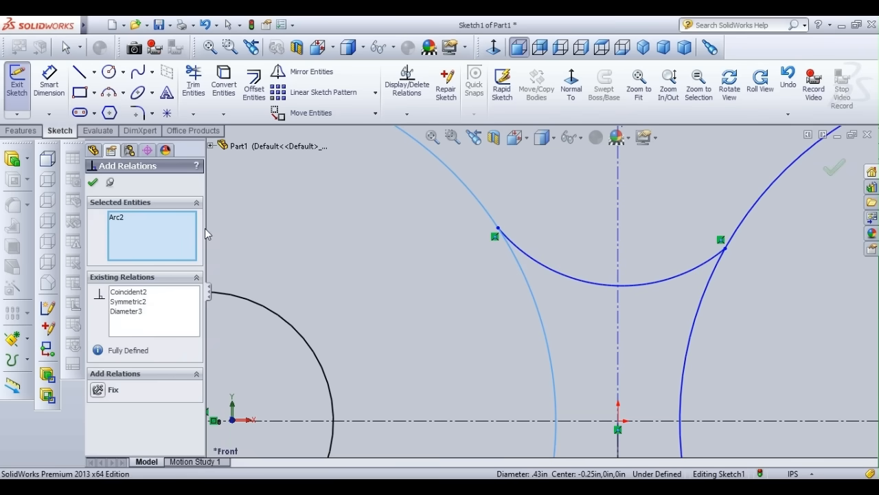
{"action": "right_click", "coordinate": [141, 235]}
{"action": "left_click", "coordinate": [171, 239]}
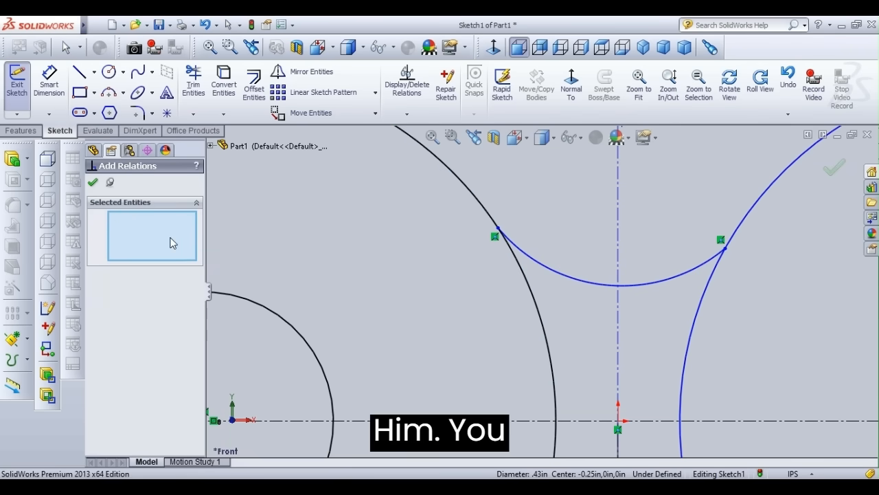
{"action": "left_click", "coordinate": [442, 172]}
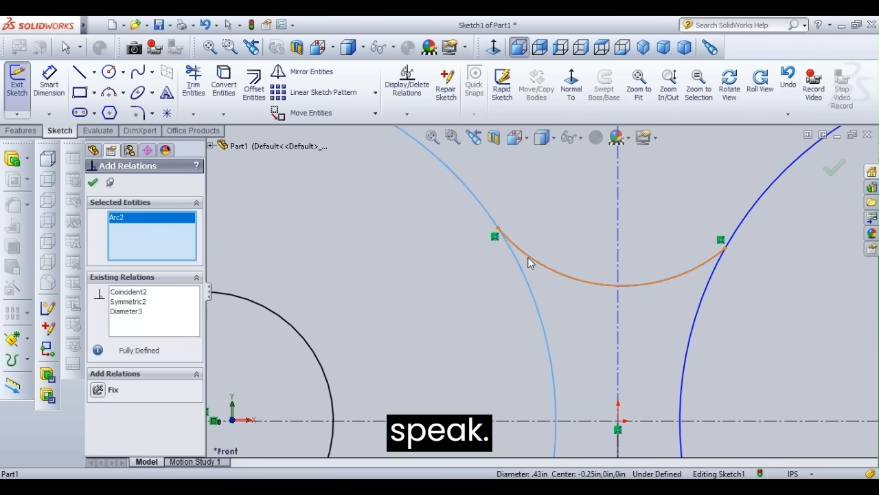
{"action": "left_click", "coordinate": [534, 262]}
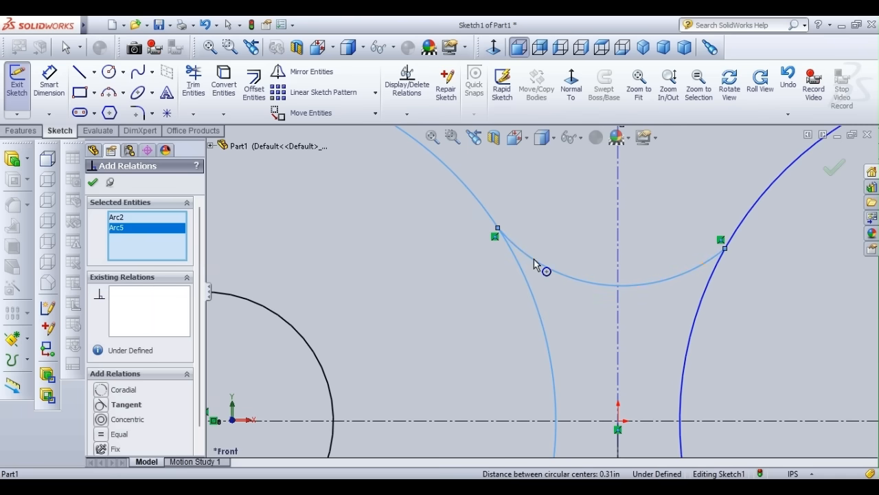
{"action": "left_click", "coordinate": [123, 404]}
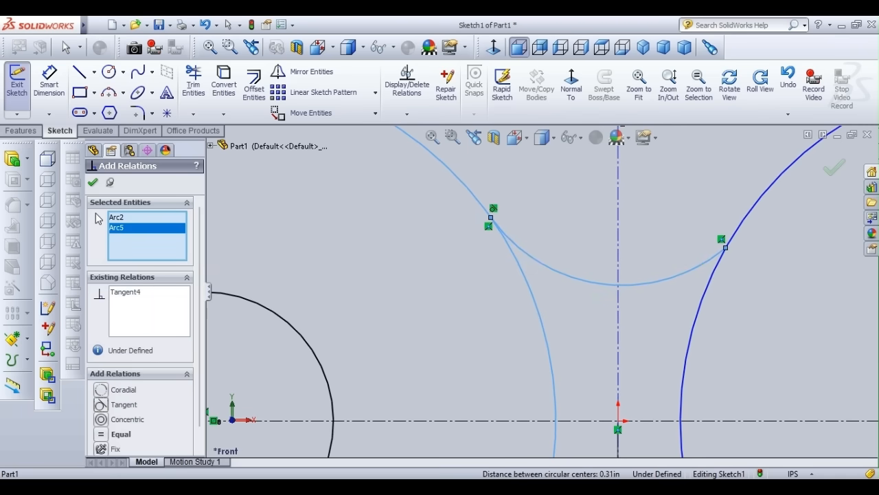
{"action": "left_click", "coordinate": [93, 182]}
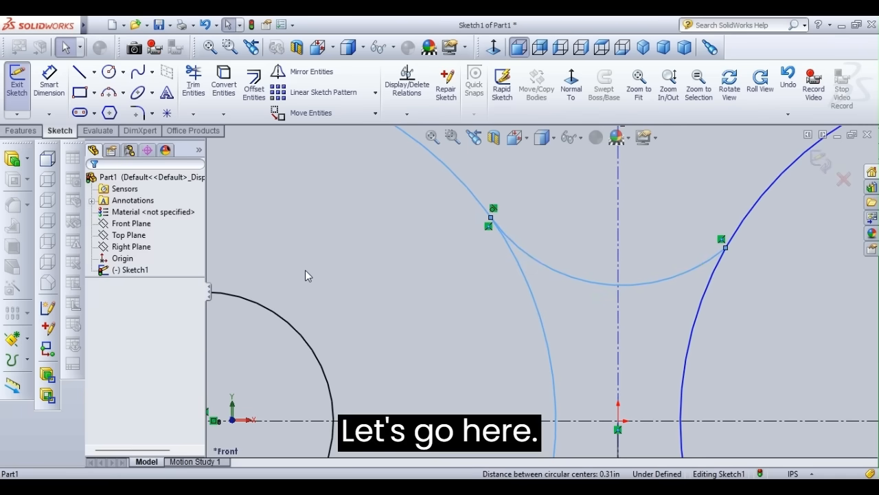
Add a tangent relation between the right outer circle and the connecting arc
{"action": "left_click", "coordinate": [726, 248]}
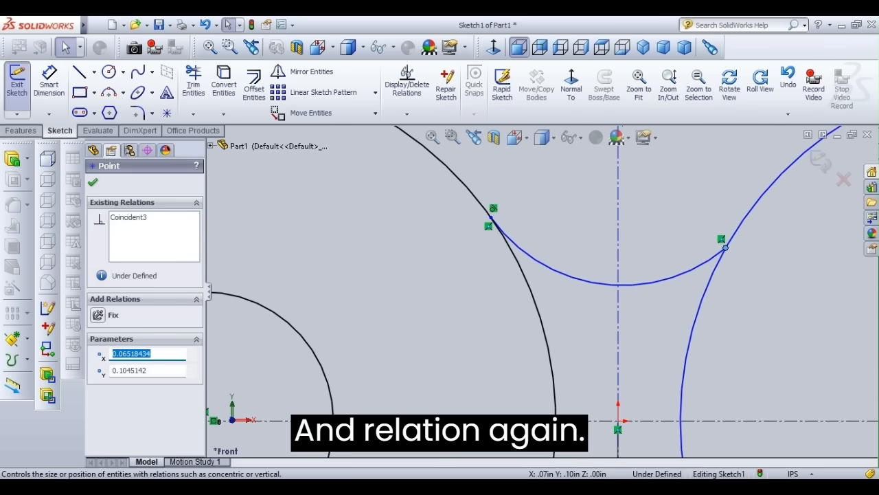
{"action": "left_click", "coordinate": [757, 316]}
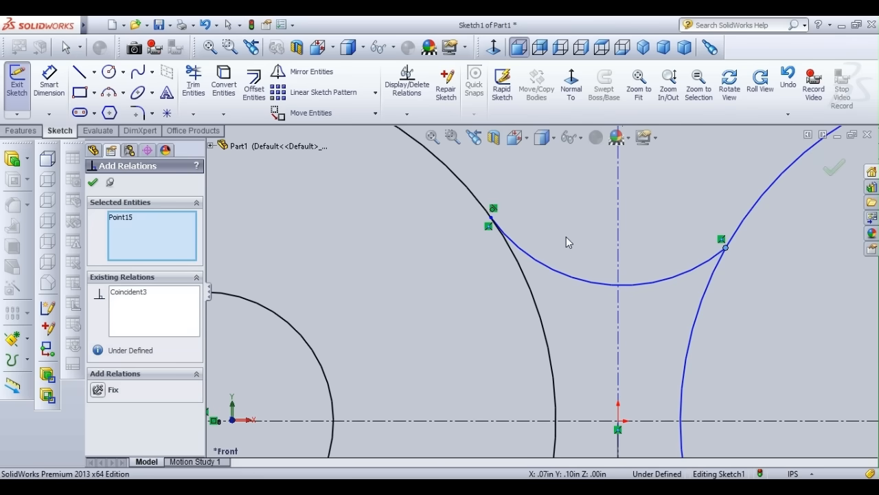
{"action": "left_click", "coordinate": [143, 295]}
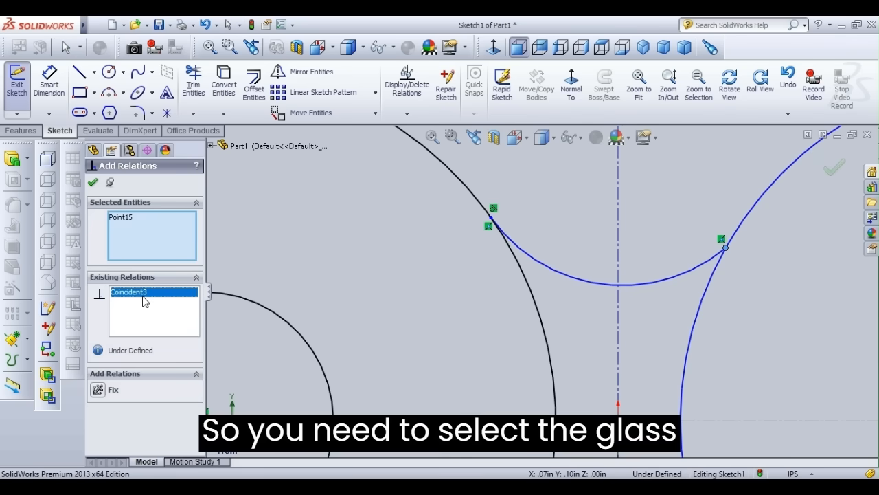
{"action": "right_click", "coordinate": [711, 274]}
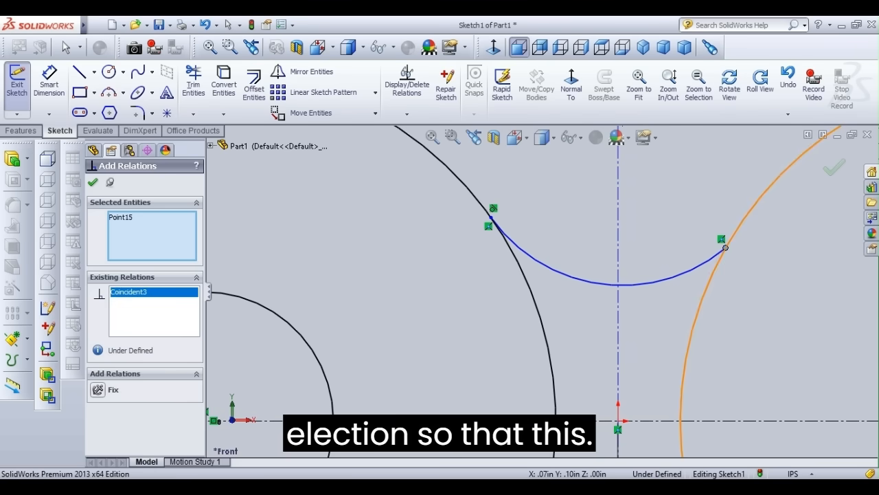
{"action": "left_click", "coordinate": [735, 303]}
{"action": "left_click", "coordinate": [739, 230]}
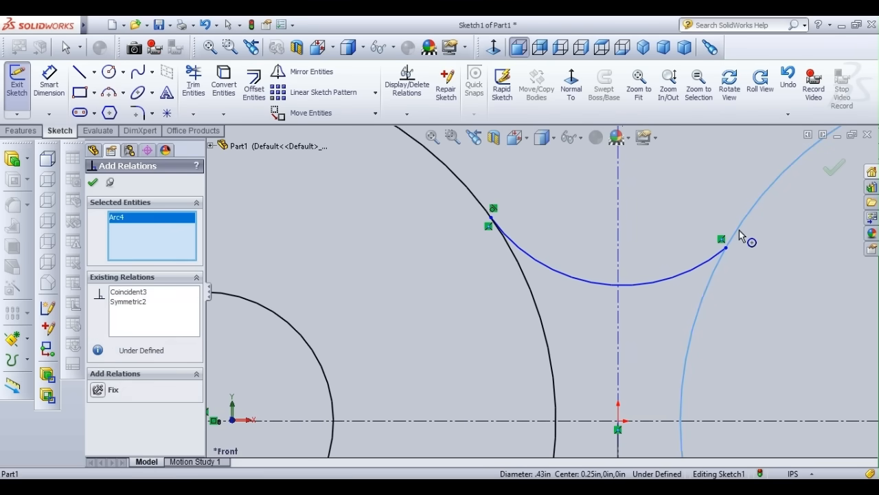
{"action": "left_click", "coordinate": [717, 253]}
{"action": "left_click", "coordinate": [146, 409]}
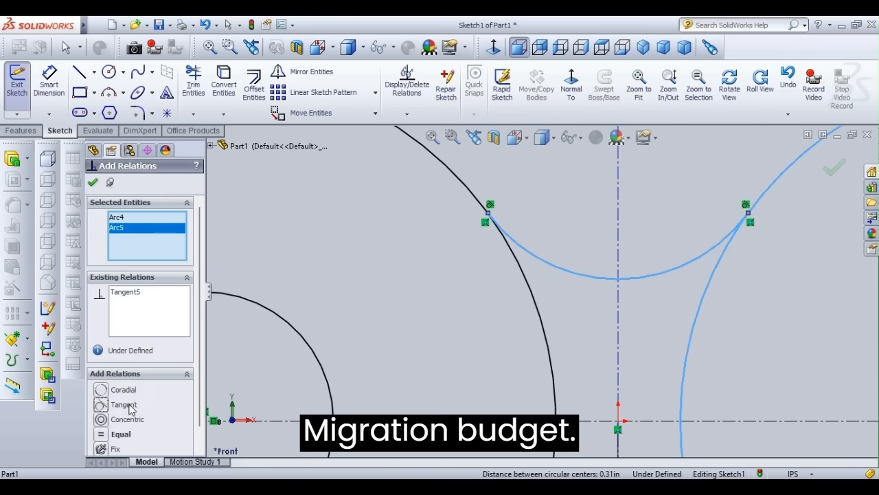
{"action": "left_click", "coordinate": [93, 182]}
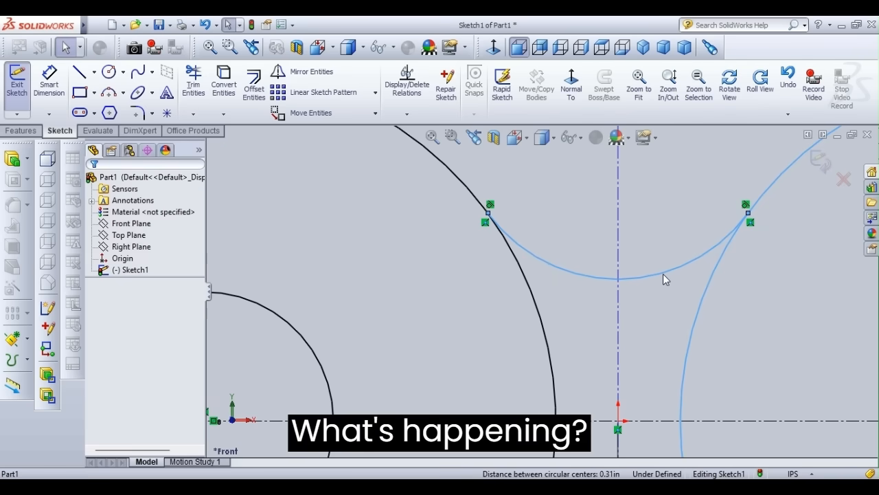
Mirror the upper connecting arc about the horizontal centerline, keeping the original
{"action": "scroll", "coordinate": [667, 282], "scroll_direction": "down", "scroll_amount": 5}
{"action": "scroll", "coordinate": [666, 282], "scroll_direction": "up", "scroll_amount": 5}
{"action": "scroll", "coordinate": [667, 281], "scroll_direction": "down", "scroll_amount": 3}
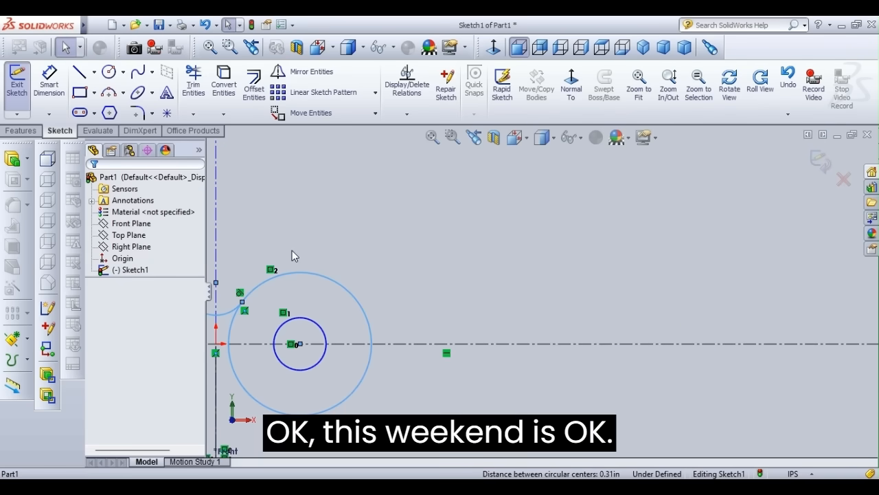
{"action": "scroll", "coordinate": [343, 312], "scroll_direction": "up", "scroll_amount": 3}
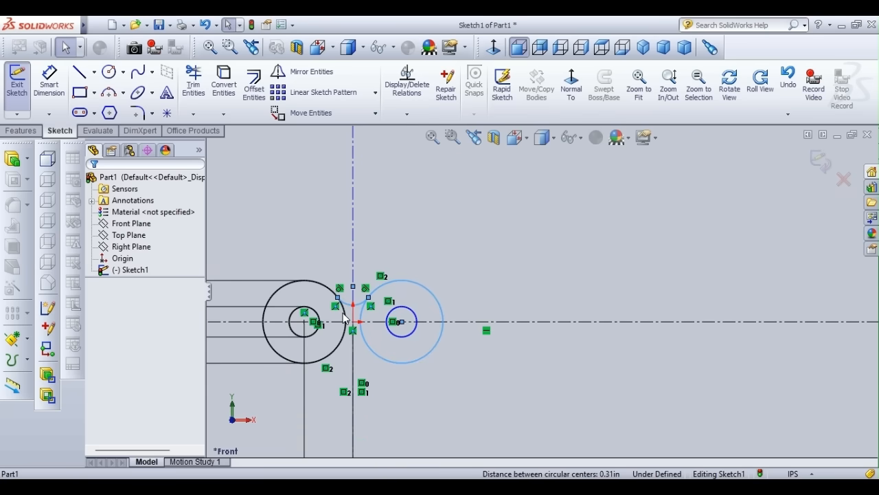
{"action": "scroll", "coordinate": [334, 328], "scroll_direction": "down", "scroll_amount": 6}
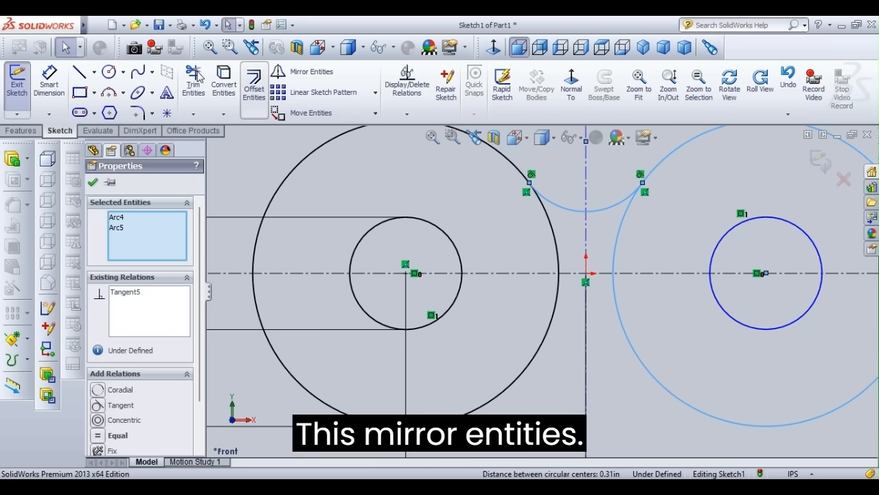
{"action": "left_click", "coordinate": [294, 74]}
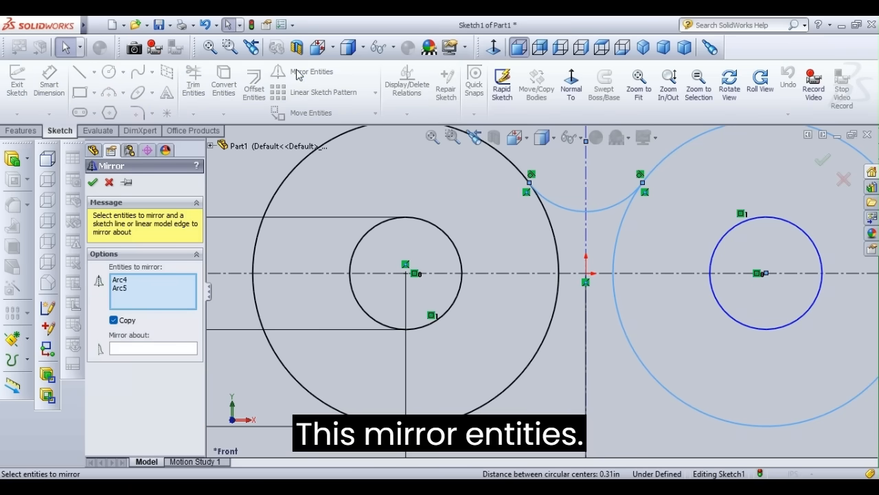
{"action": "left_click", "coordinate": [574, 213]}
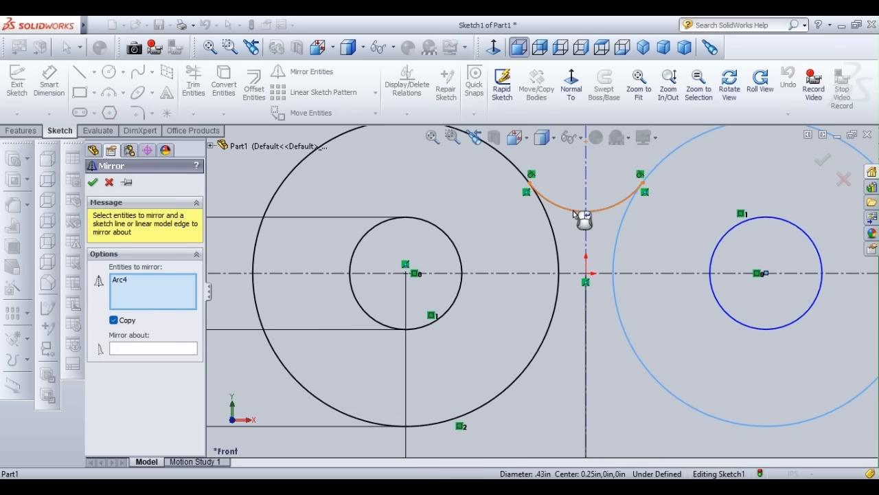
{"action": "left_click", "coordinate": [573, 214]}
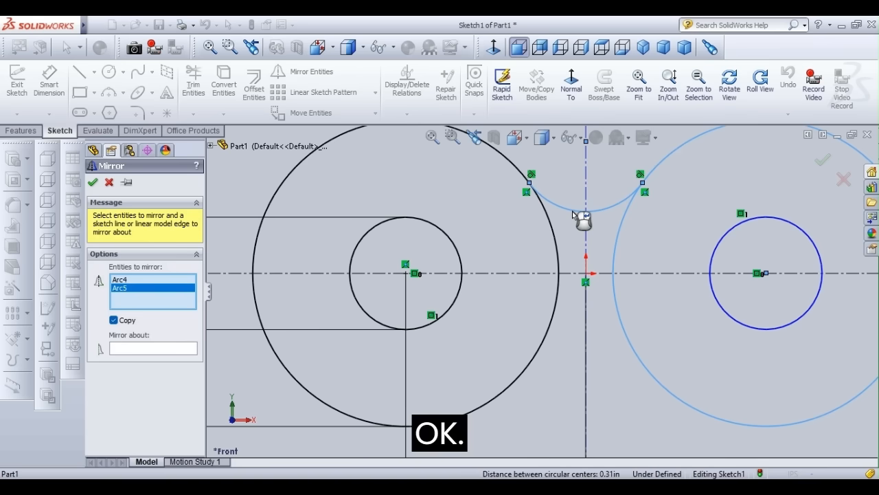
{"action": "left_click", "coordinate": [275, 275]}
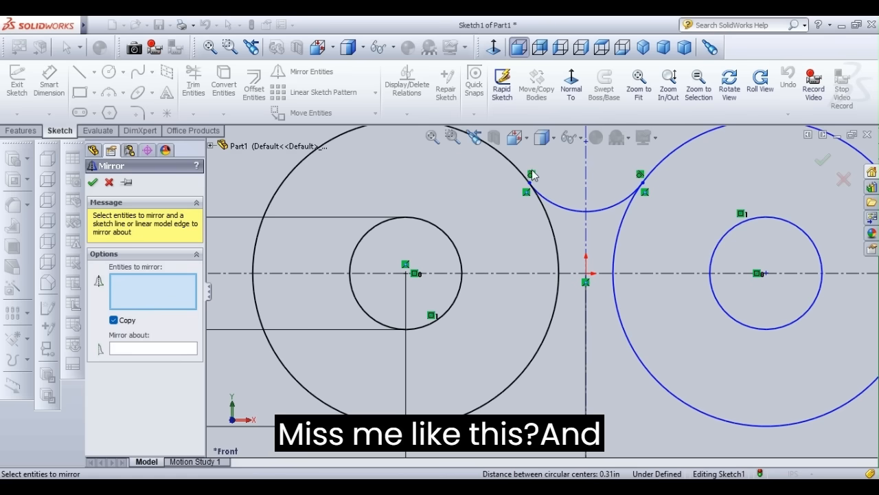
{"action": "left_click", "coordinate": [558, 206]}
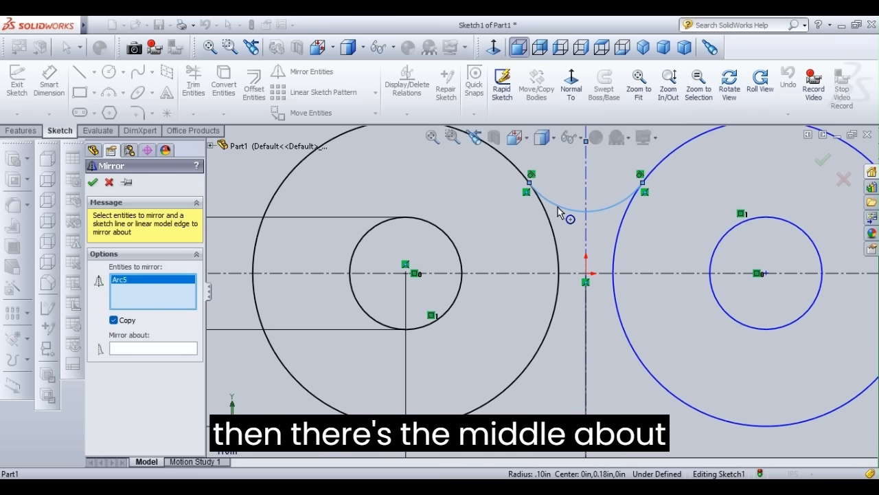
{"action": "left_click", "coordinate": [152, 349]}
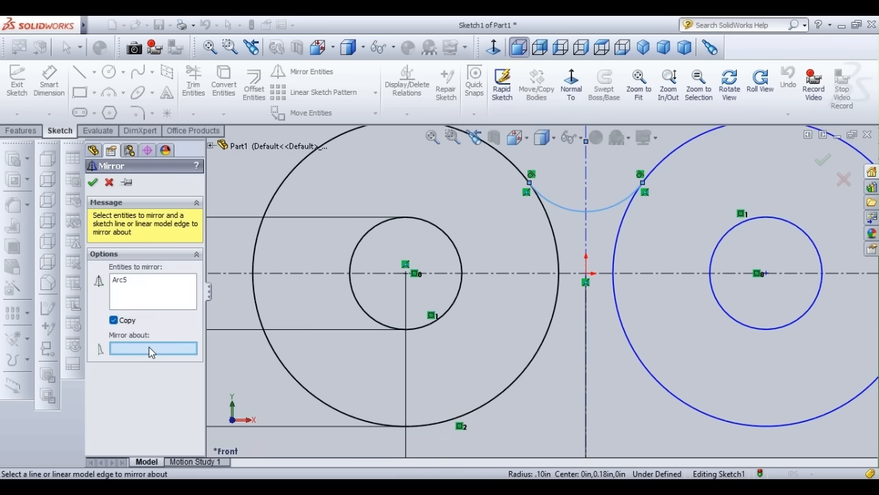
{"action": "left_click", "coordinate": [638, 273]}
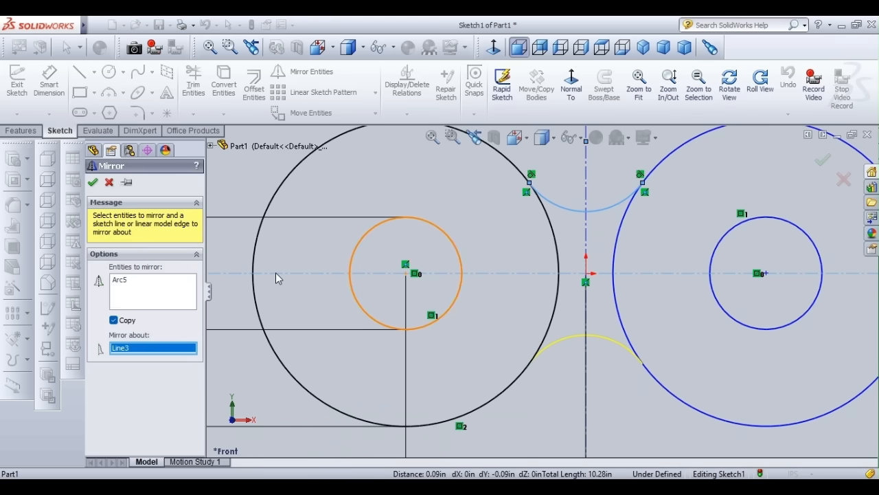
{"action": "key", "text": "Return"}
Trim the inner segments of both outer circles between the two connecting arcs, and undo the last cut on the right circle
{"action": "scroll", "coordinate": [632, 285], "scroll_direction": "up", "scroll_amount": 5}
{"action": "scroll", "coordinate": [632, 285], "scroll_direction": "down", "scroll_amount": 3}
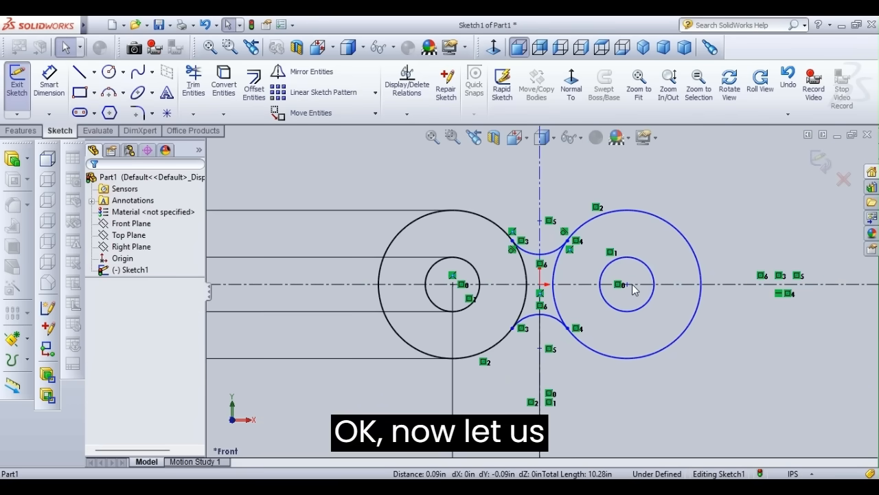
{"action": "scroll", "coordinate": [633, 289], "scroll_direction": "up", "scroll_amount": 1}
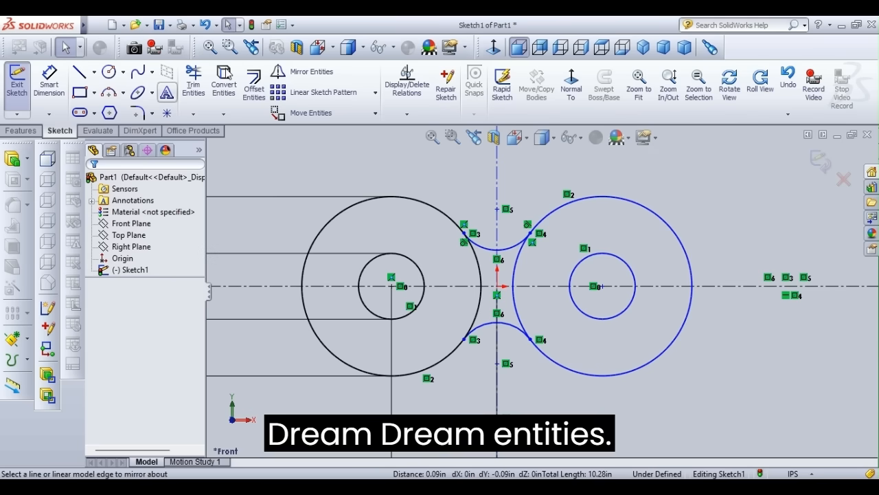
{"action": "left_click", "coordinate": [167, 92]}
{"action": "left_click", "coordinate": [112, 181]}
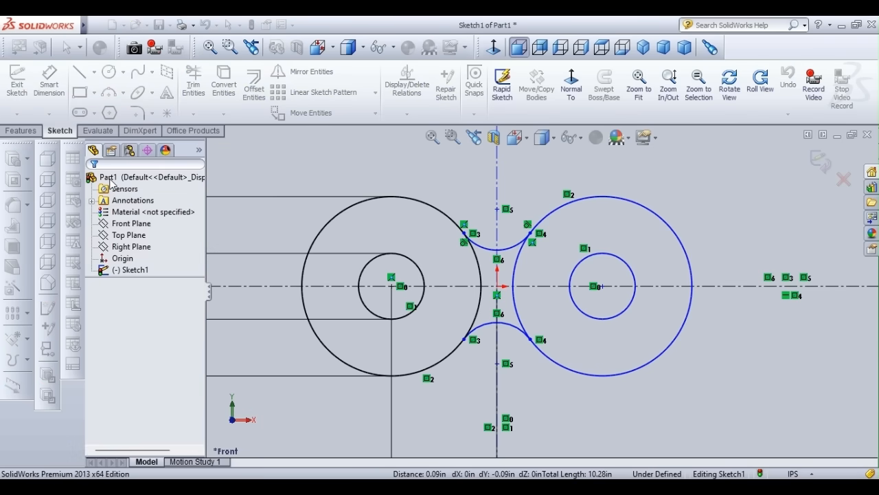
{"action": "left_click", "coordinate": [194, 81]}
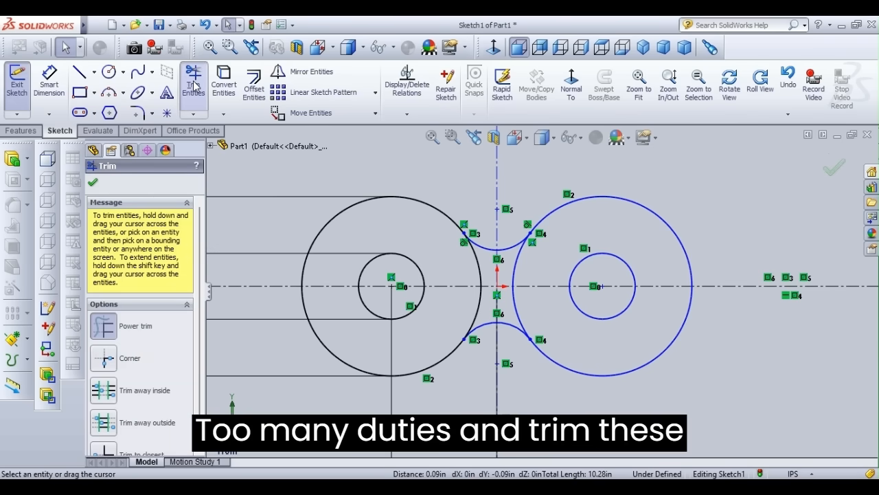
{"action": "left_click_drag", "start_coordinate": [481, 266], "coordinate": [464, 274]}
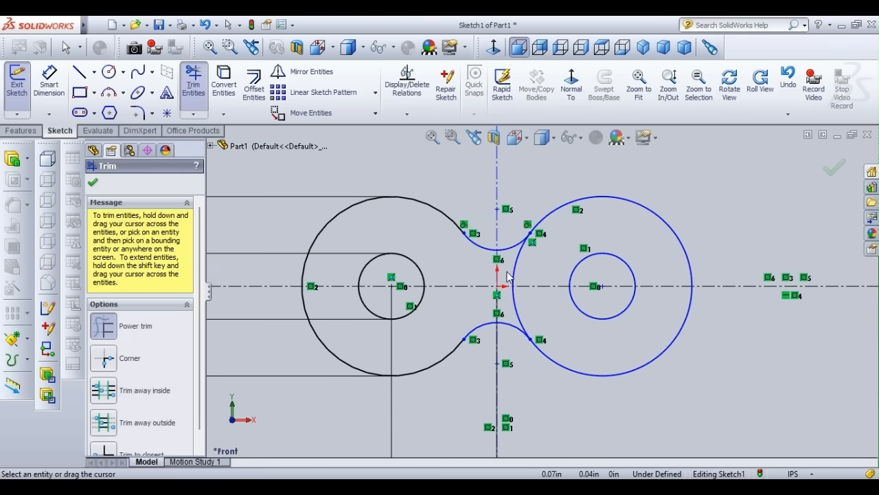
{"action": "left_click_drag", "start_coordinate": [508, 277], "coordinate": [527, 311]}
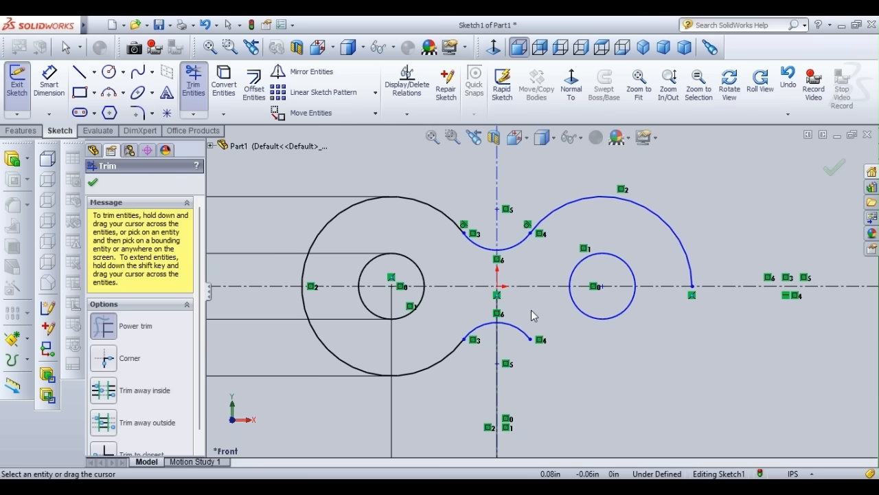
{"action": "key", "text": "ctrl+z"}
{"action": "key", "text": "Escape"}
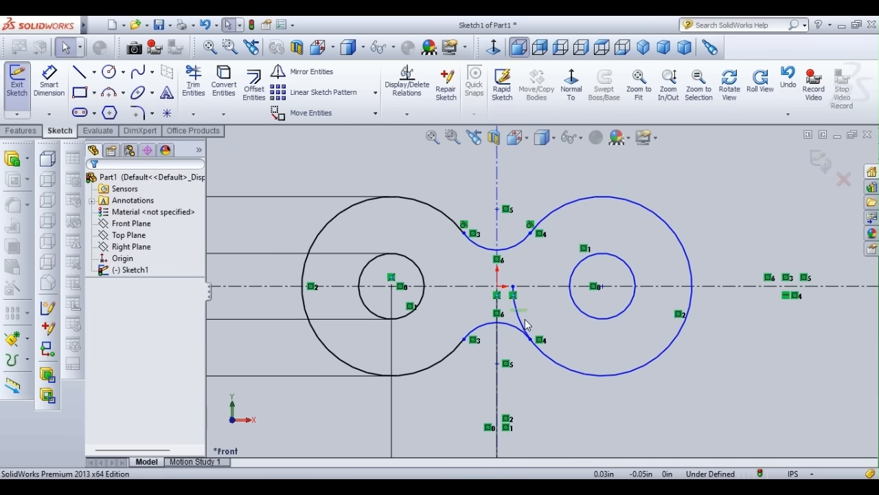
Try to trim the right outer circle's remaining inner segment below the horizontal centerline, and undo the trim
{"action": "left_click", "coordinate": [531, 310]}
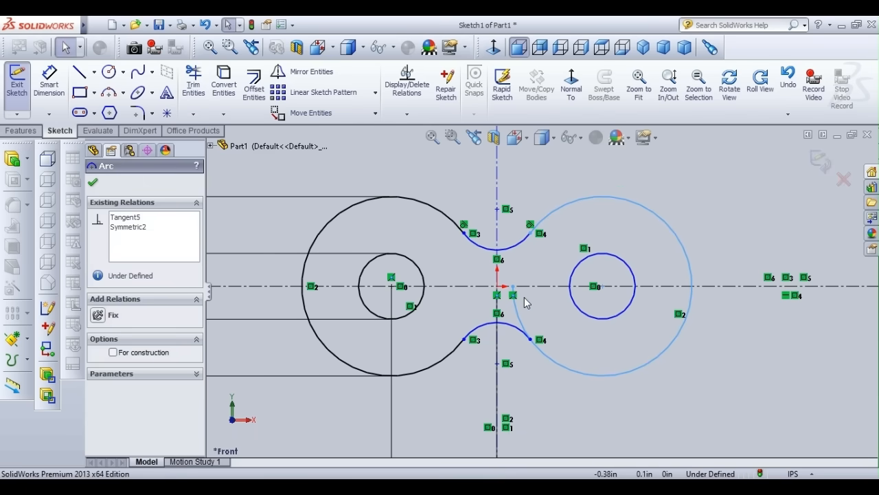
{"action": "left_click", "coordinate": [92, 182]}
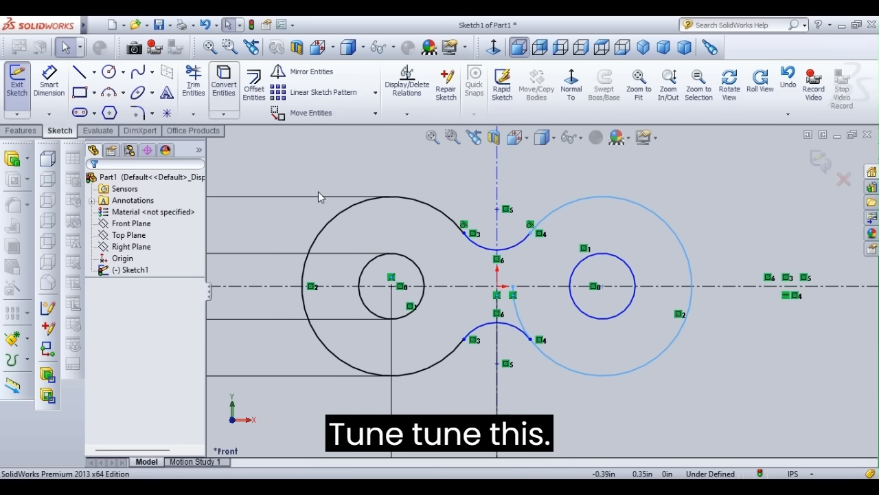
{"action": "left_click", "coordinate": [193, 83]}
{"action": "left_click_drag", "start_coordinate": [528, 304], "coordinate": [514, 302]}
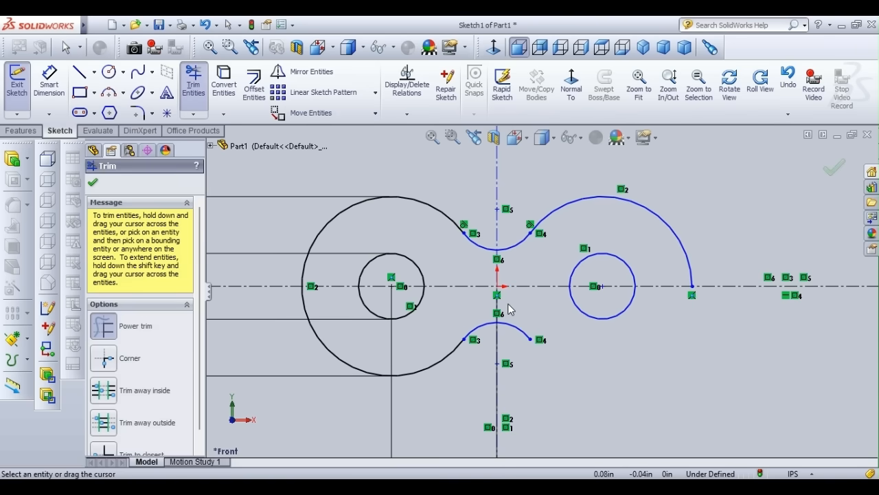
{"action": "key", "text": "ctrl+z"}
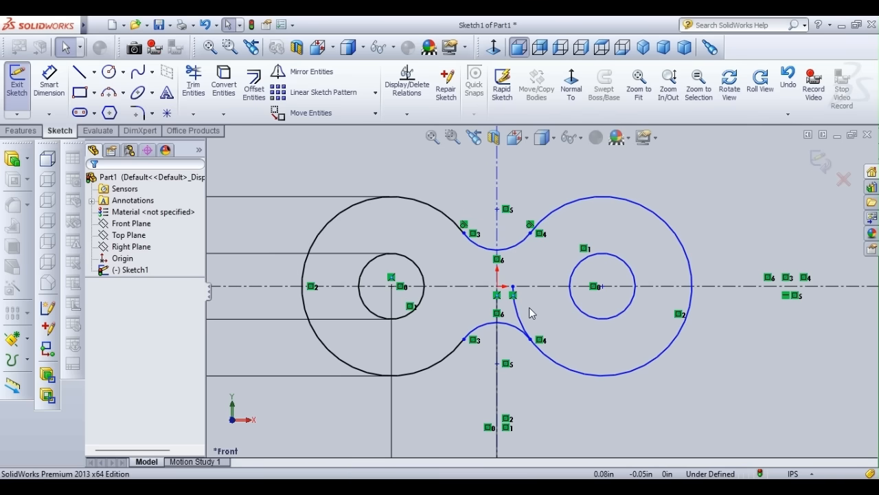
{"action": "key", "text": "ctrl+y"}
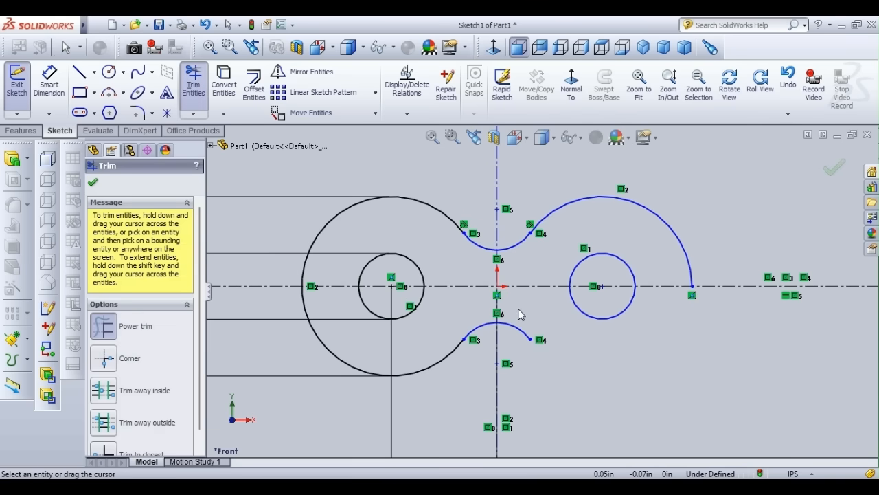
{"action": "key", "text": "ctrl+z"}
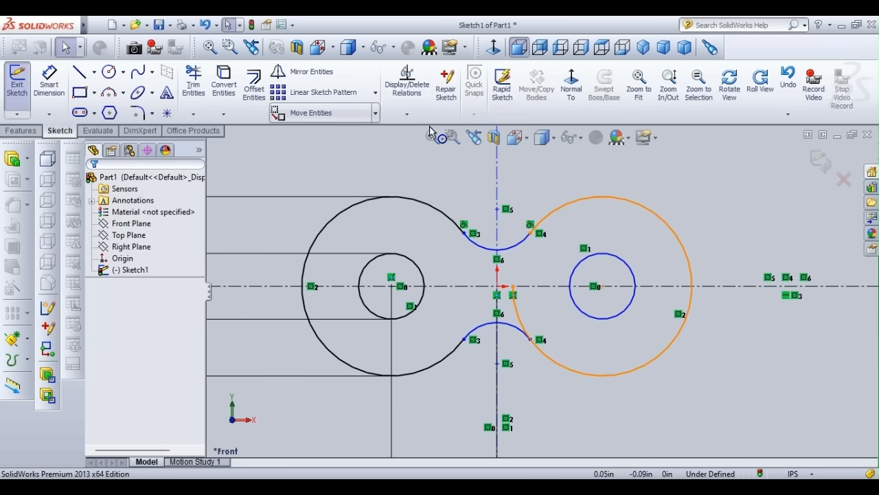
Retry trimming the leftover inner segment where the right outer circle meets the lower connecting arc, undoing each cut
{"action": "scroll", "coordinate": [508, 344], "scroll_direction": "down", "scroll_amount": 5}
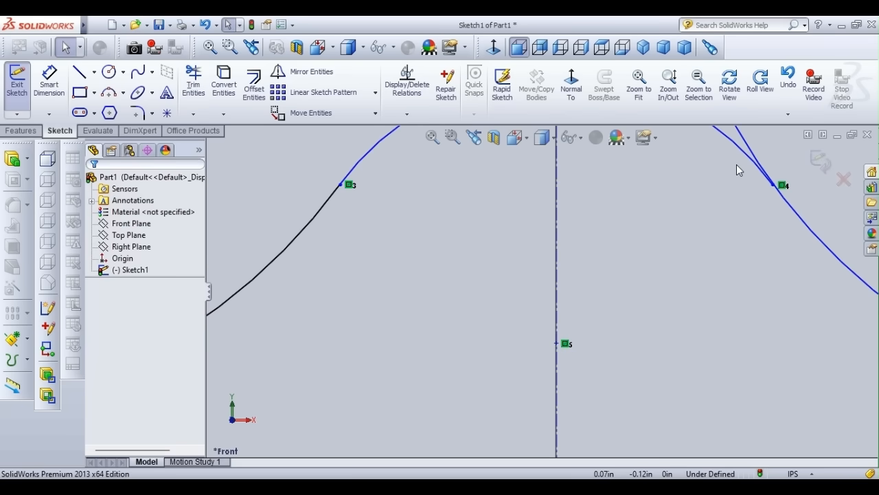
{"action": "scroll", "coordinate": [736, 164], "scroll_direction": "down", "scroll_amount": 1}
{"action": "scroll", "coordinate": [736, 164], "scroll_direction": "up", "scroll_amount": 5}
{"action": "scroll", "coordinate": [736, 164], "scroll_direction": "down", "scroll_amount": 2}
{"action": "scroll", "coordinate": [737, 164], "scroll_direction": "up", "scroll_amount": 2}
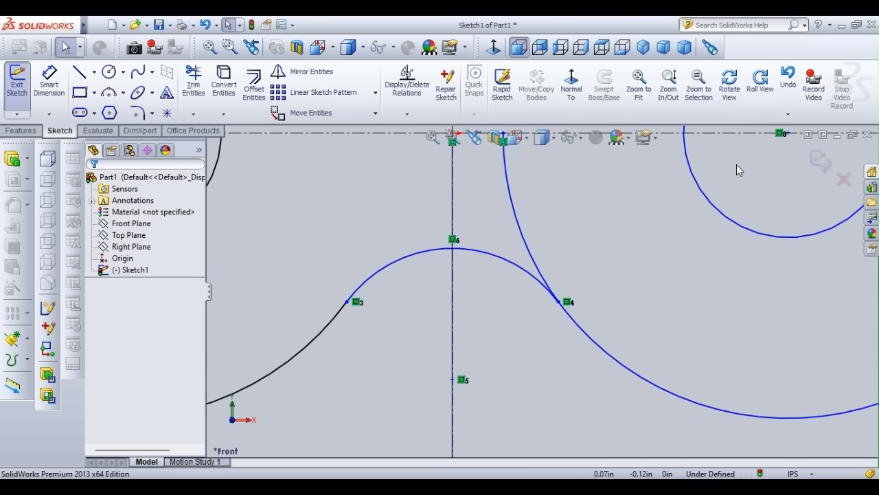
{"action": "left_click", "coordinate": [513, 219]}
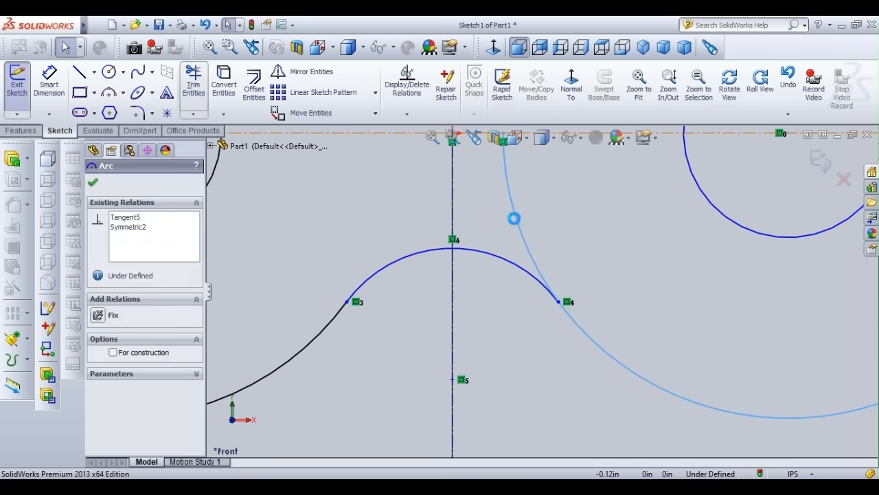
{"action": "left_click", "coordinate": [193, 81]}
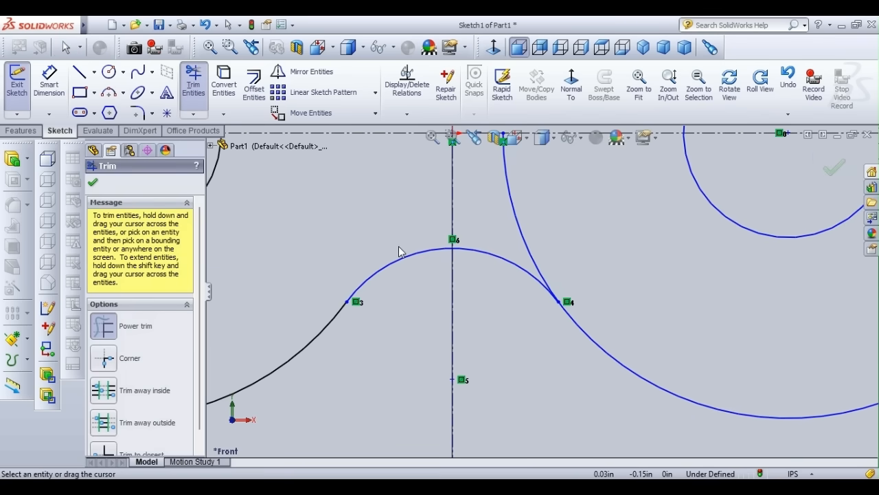
{"action": "left_click_drag", "start_coordinate": [496, 202], "coordinate": [513, 202]}
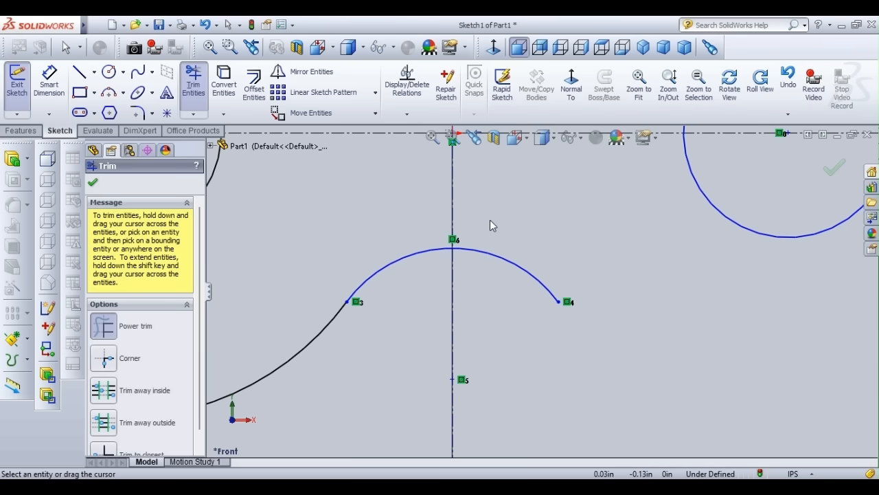
{"action": "key", "text": "ctrl+z"}
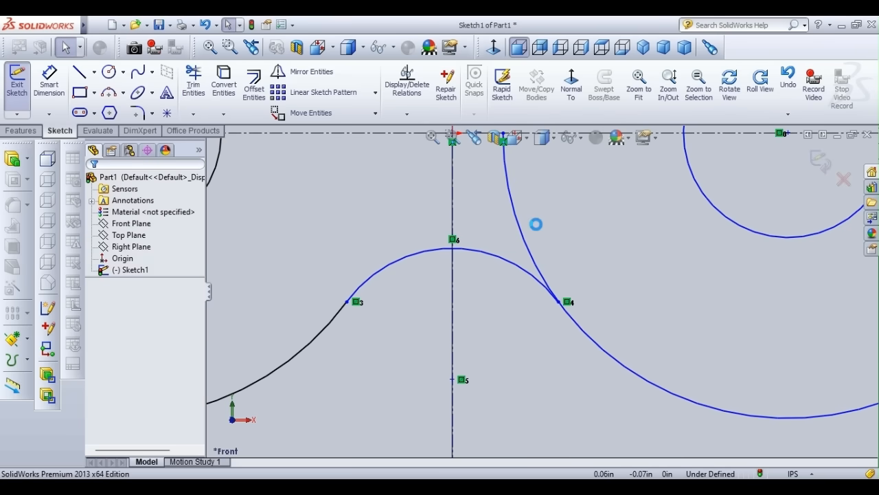
{"action": "left_click_drag", "start_coordinate": [487, 243], "coordinate": [528, 220]}
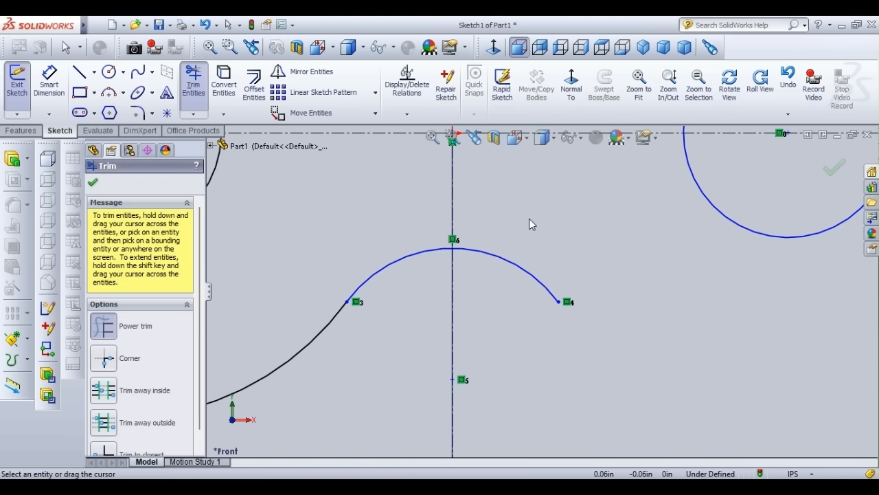
{"action": "key", "text": "ctrl+z"}
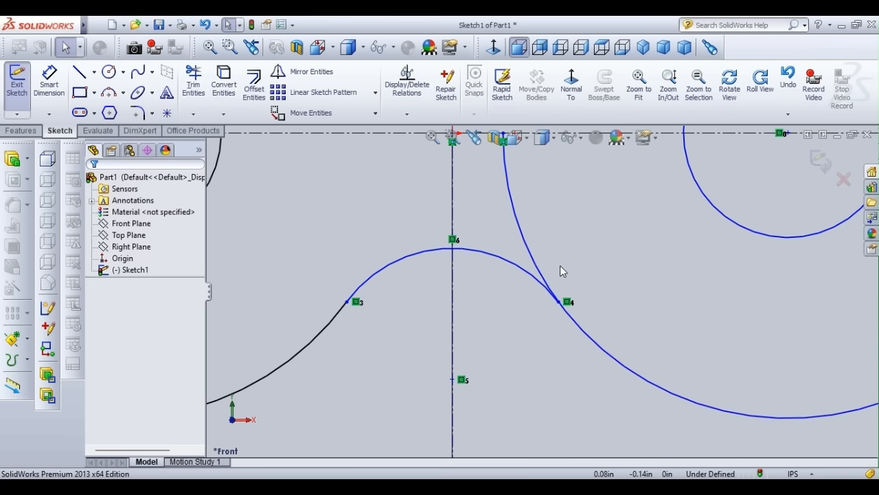
Add a tangent relation between the lower connecting arc and the right outer circle's arc
{"action": "left_click", "coordinate": [559, 302]}
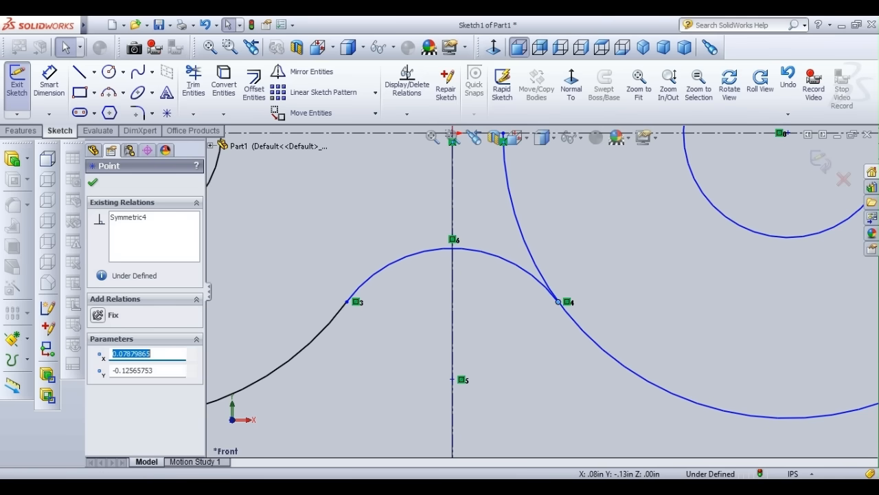
{"action": "left_click", "coordinate": [601, 320]}
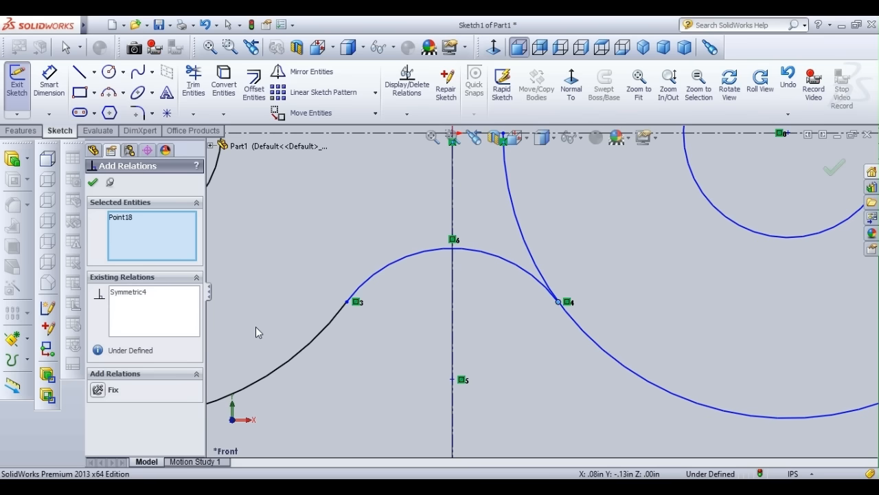
{"action": "left_click", "coordinate": [535, 282]}
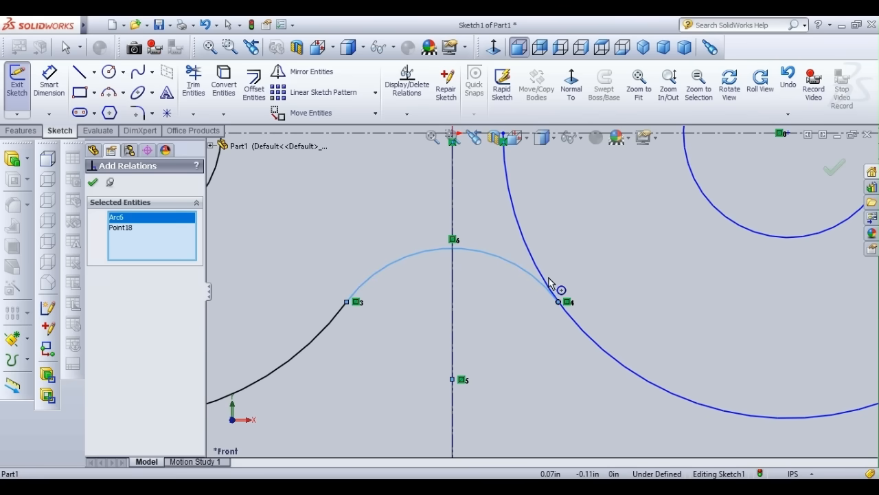
{"action": "left_click", "coordinate": [549, 281]}
{"action": "left_click", "coordinate": [121, 238]}
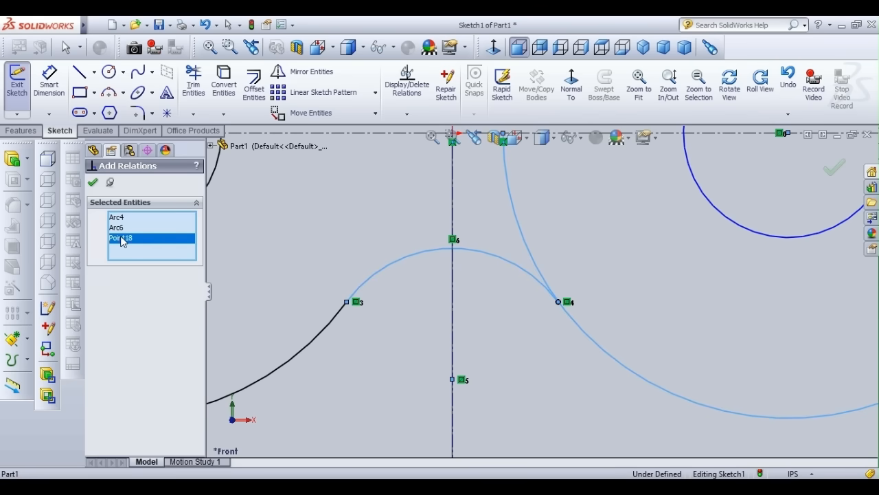
{"action": "key", "text": "Delete"}
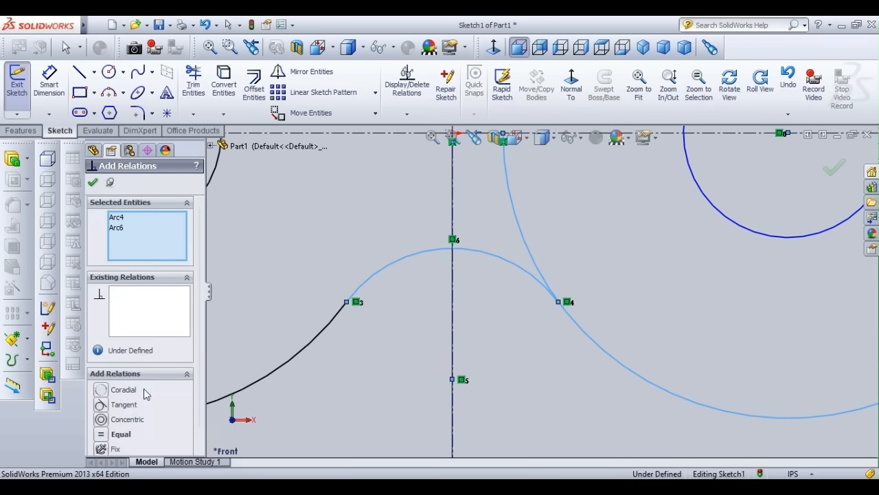
{"action": "left_click", "coordinate": [124, 405]}
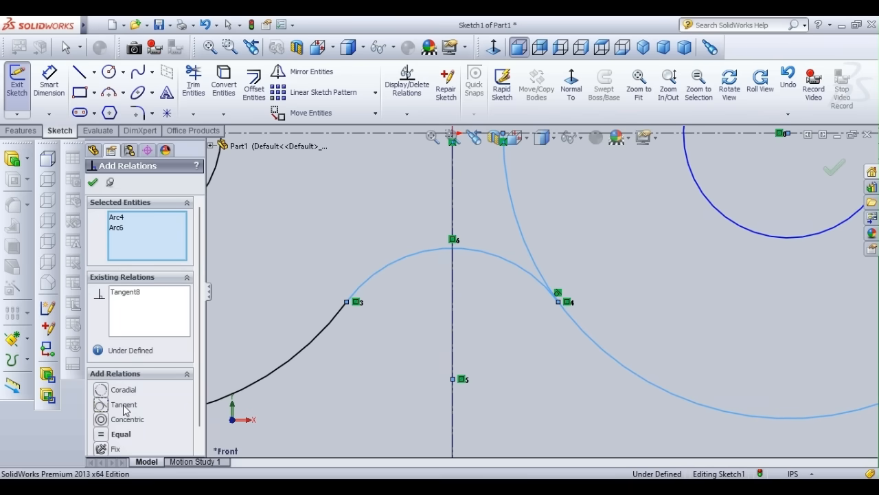
{"action": "left_click", "coordinate": [93, 182]}
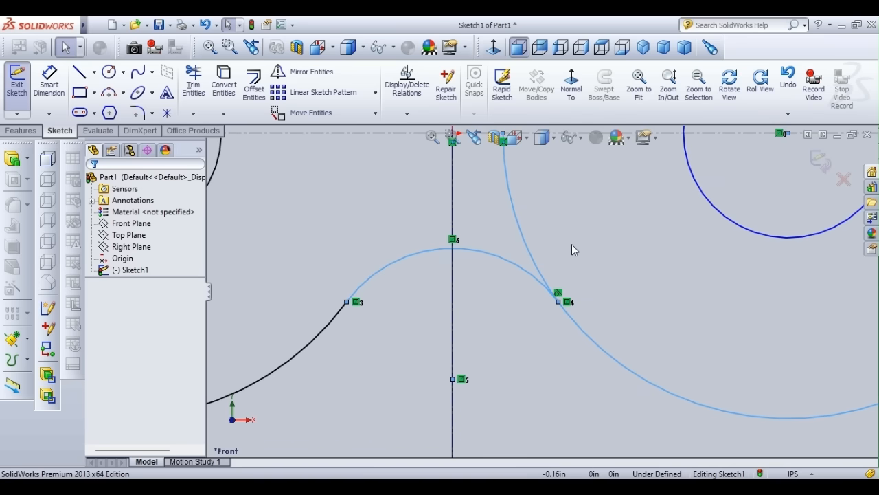
Trim away the right outer circle's leftover inner segment between the two connecting arcs
{"action": "left_click", "coordinate": [193, 81]}
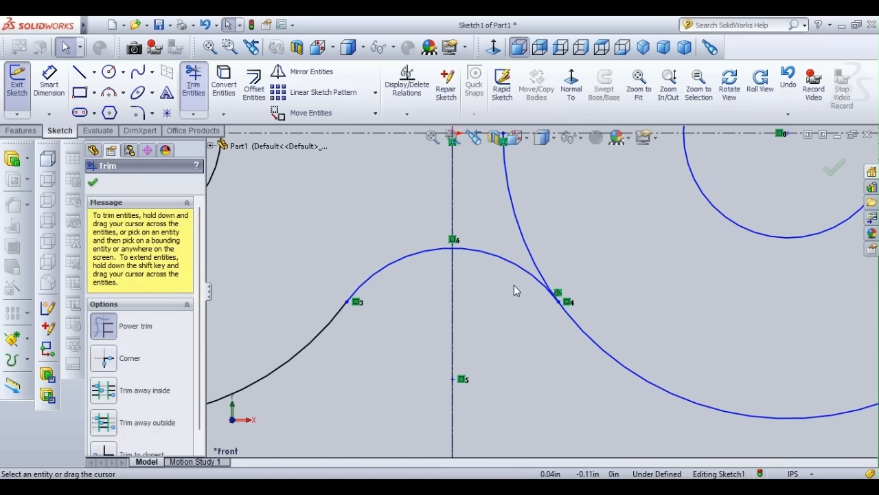
{"action": "left_click", "coordinate": [531, 228]}
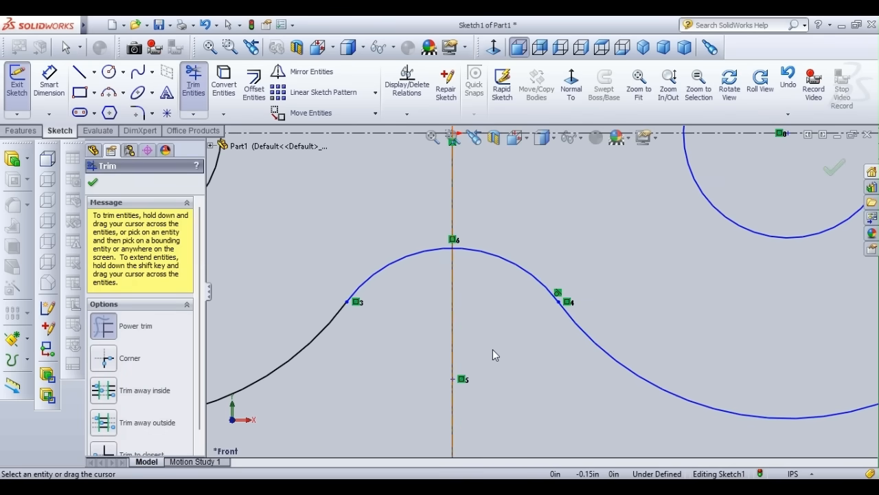
{"action": "scroll", "coordinate": [492, 349], "scroll_direction": "up", "scroll_amount": 3}
{"action": "left_click", "coordinate": [97, 182]}
{"action": "scroll", "coordinate": [549, 289], "scroll_direction": "up", "scroll_amount": 5}
{"action": "scroll", "coordinate": [560, 287], "scroll_direction": "down", "scroll_amount": 1}
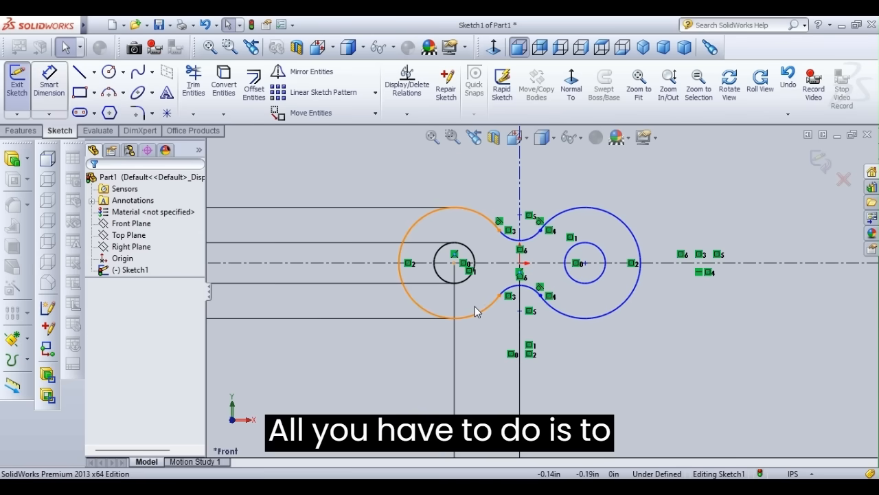
Extrude the link outline with its two holes as a blind boss 0.0625 in deep
{"action": "left_click", "coordinate": [21, 130]}
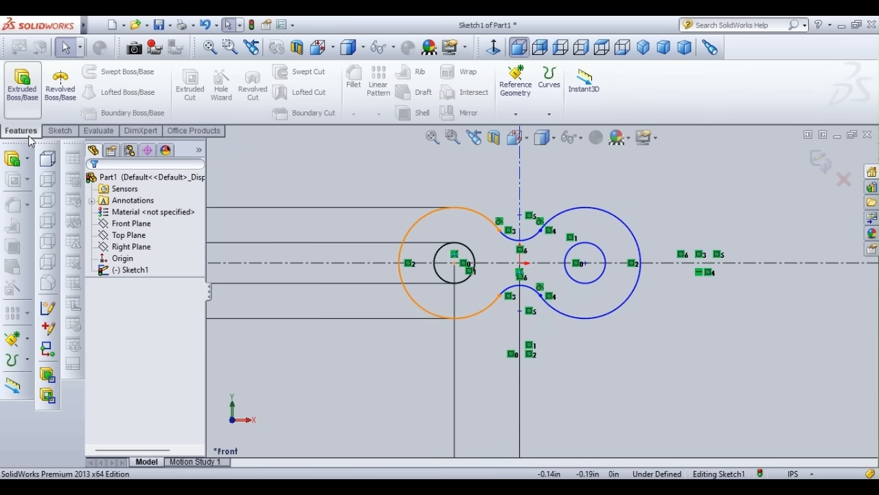
{"action": "left_click", "coordinate": [26, 91]}
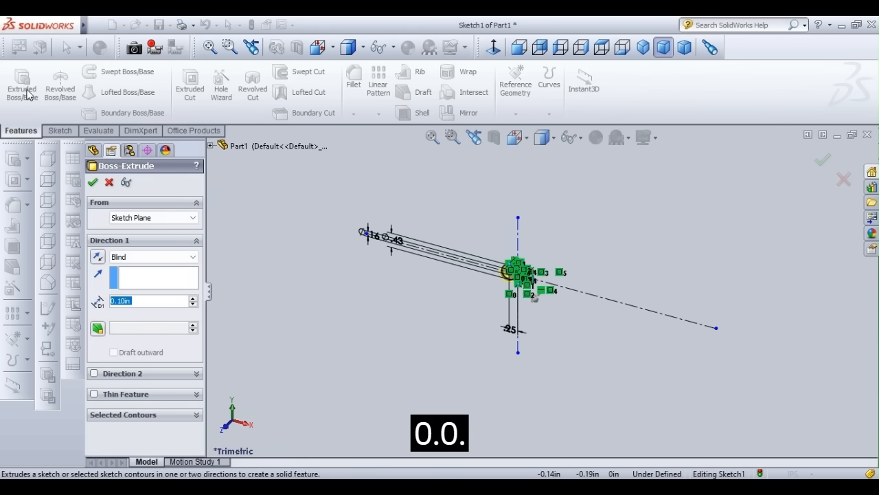
{"action": "key", "text": "BackSpace"}
{"action": "type", "text": "0.0"}
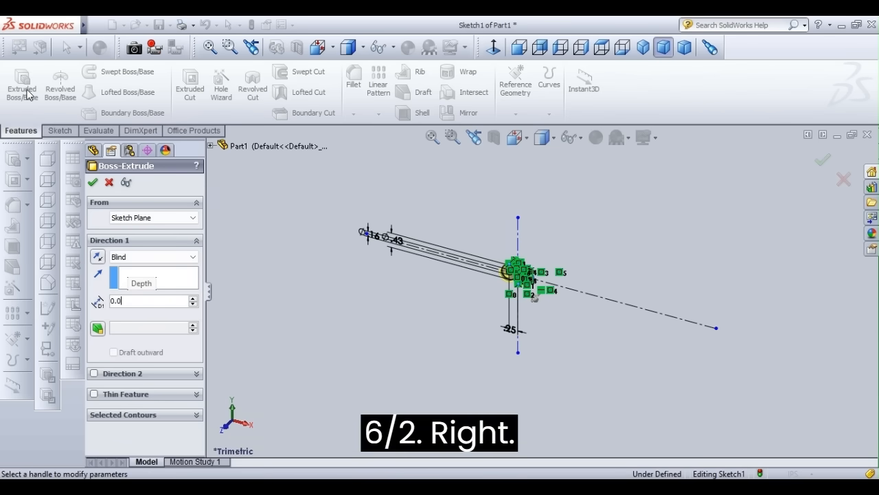
{"action": "type", "text": "62"}
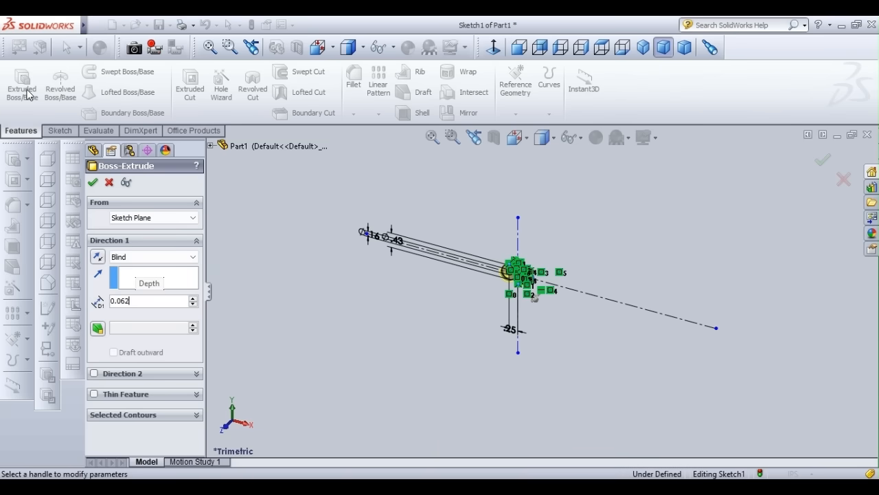
{"action": "type", "text": "5"}
{"action": "key", "text": "Return"}
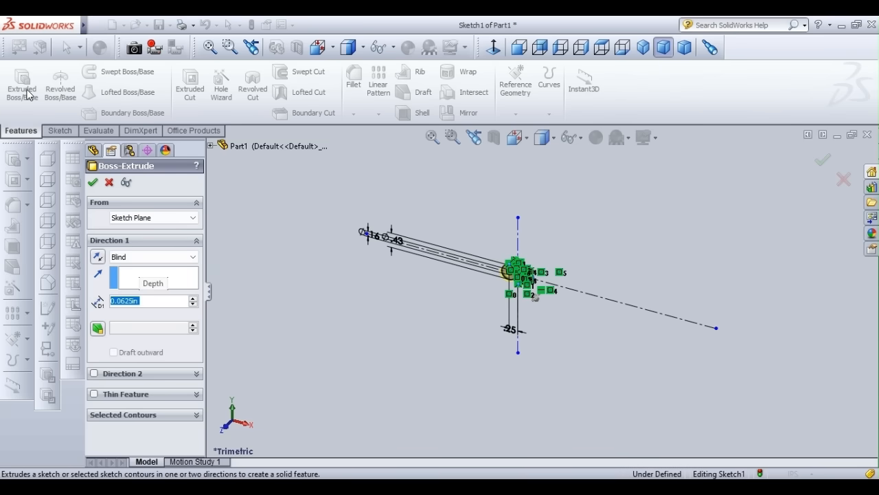
{"action": "left_click", "coordinate": [89, 184]}
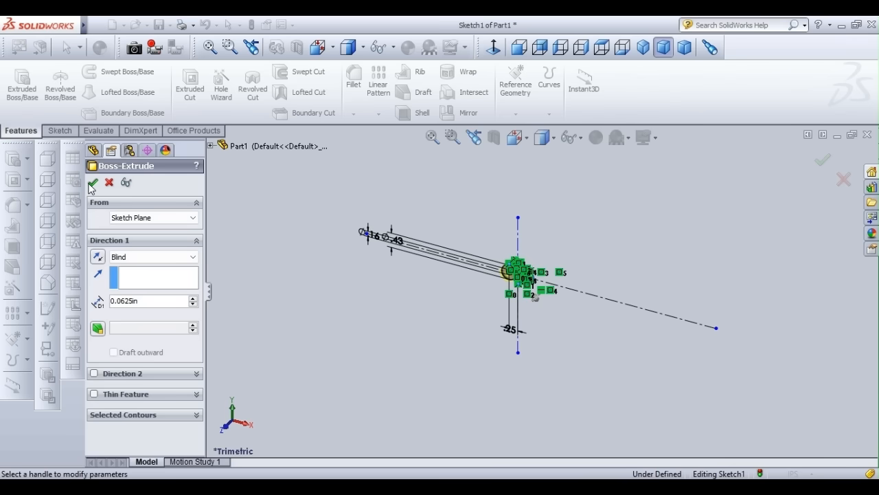
{"action": "left_click", "coordinate": [91, 184]}
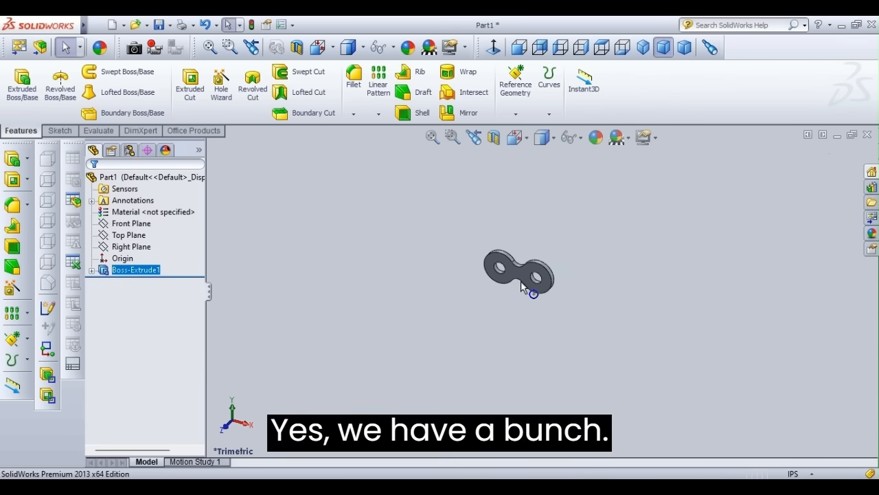
Start a sketch on the link plate's back face and convert one hole's circular edge into it
{"action": "scroll", "coordinate": [522, 287], "scroll_direction": "down", "scroll_amount": 5}
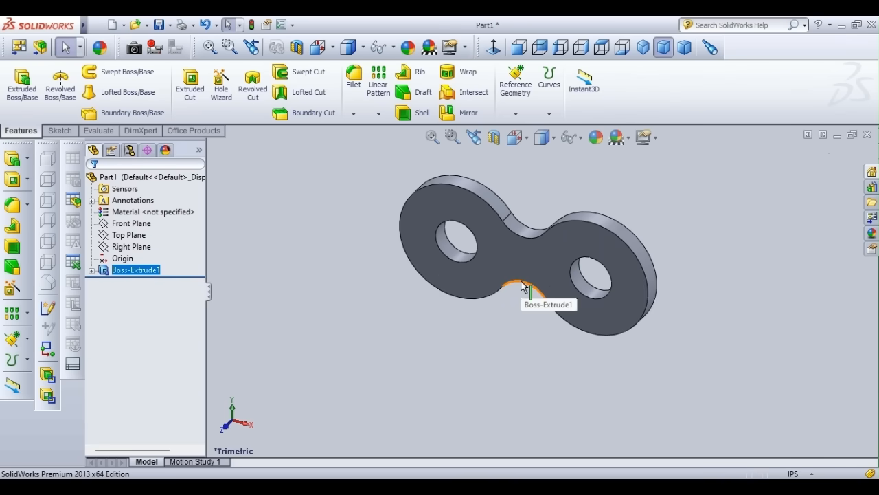
{"action": "scroll", "coordinate": [520, 286], "scroll_direction": "down", "scroll_amount": 3}
{"action": "scroll", "coordinate": [520, 286], "scroll_direction": "up", "scroll_amount": 3}
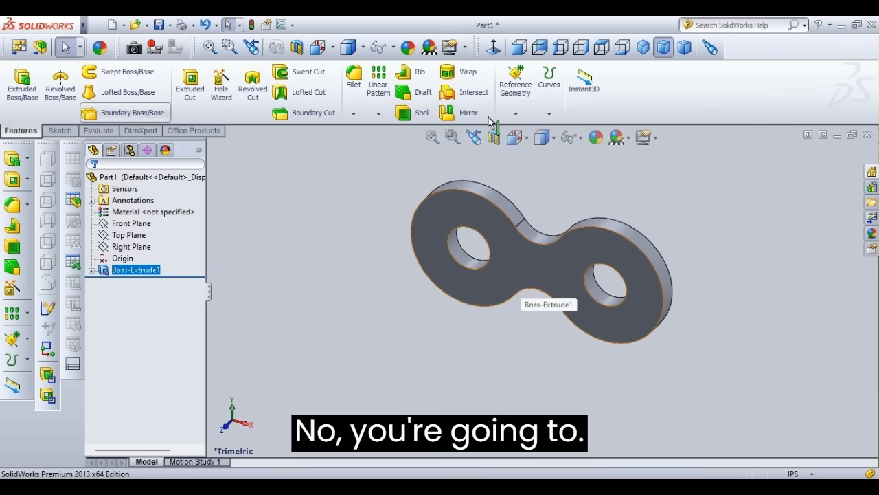
{"action": "left_click", "coordinate": [61, 130]}
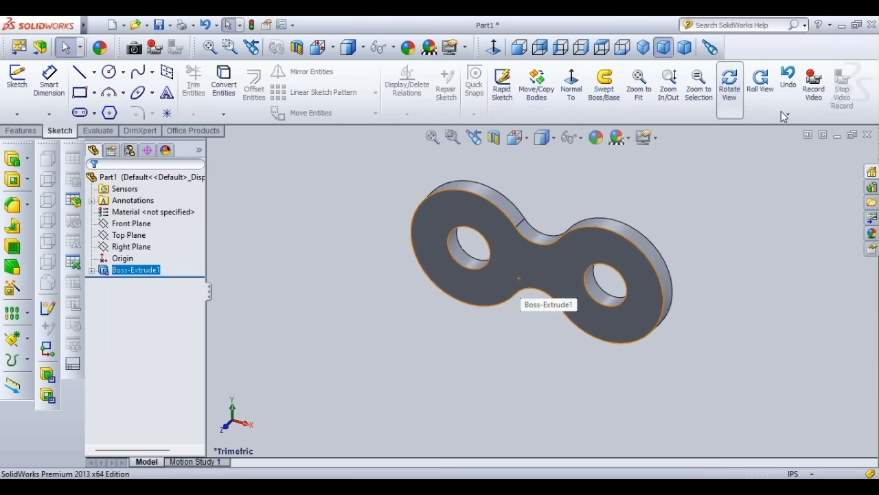
{"action": "left_click", "coordinate": [730, 89]}
{"action": "left_click_drag", "start_coordinate": [609, 334], "coordinate": [671, 257]}
{"action": "left_click", "coordinate": [729, 92]}
{"action": "left_click", "coordinate": [549, 267]}
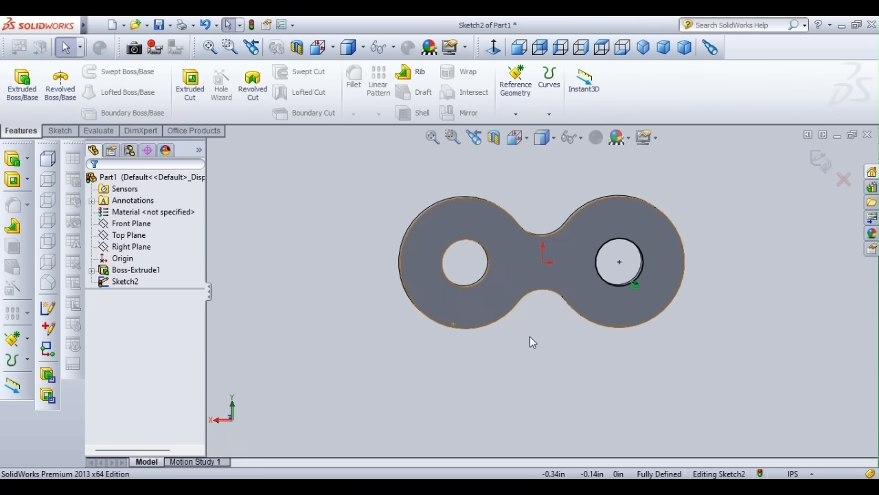
{"action": "left_click", "coordinate": [596, 276]}
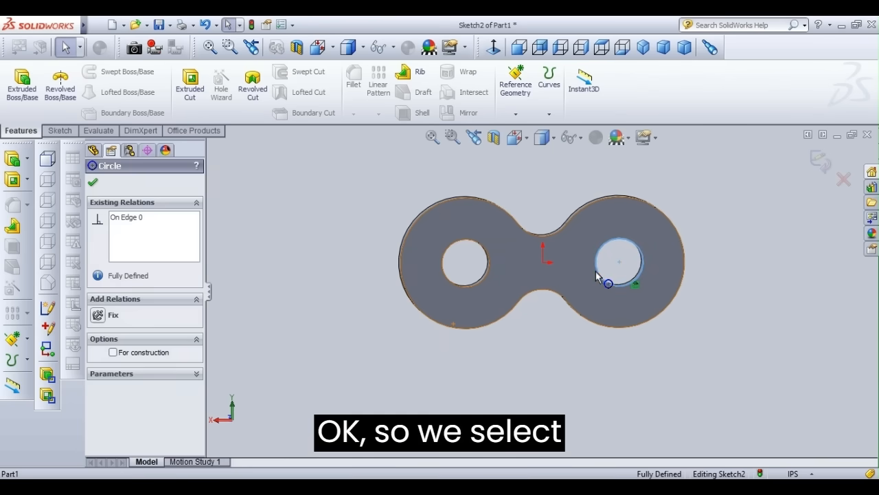
{"action": "left_click", "coordinate": [97, 182]}
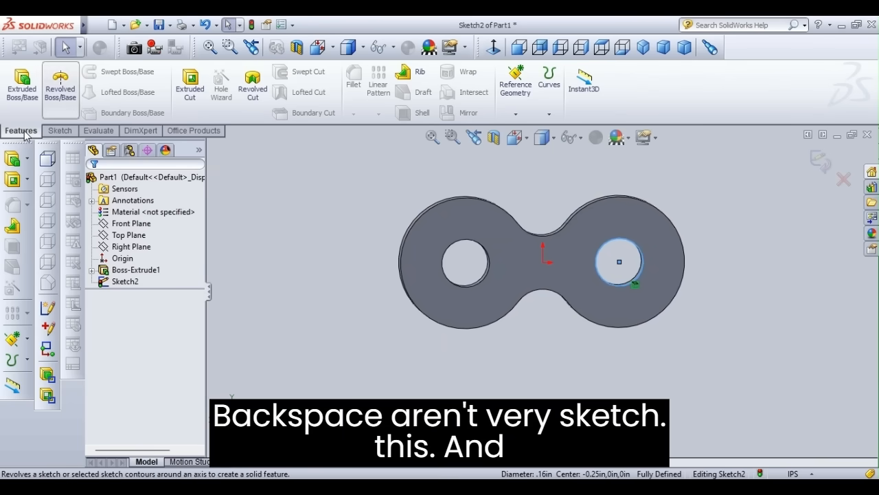
Set up a blind boss extrusion of the converted circle, 0.59312 in deep and directed outward from the plate's back face
{"action": "left_click", "coordinate": [19, 100]}
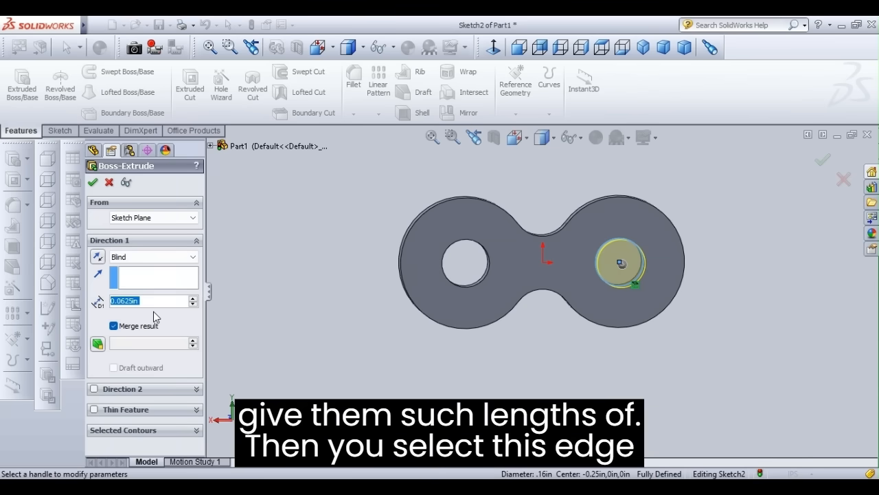
{"action": "key", "text": "BackSpace"}
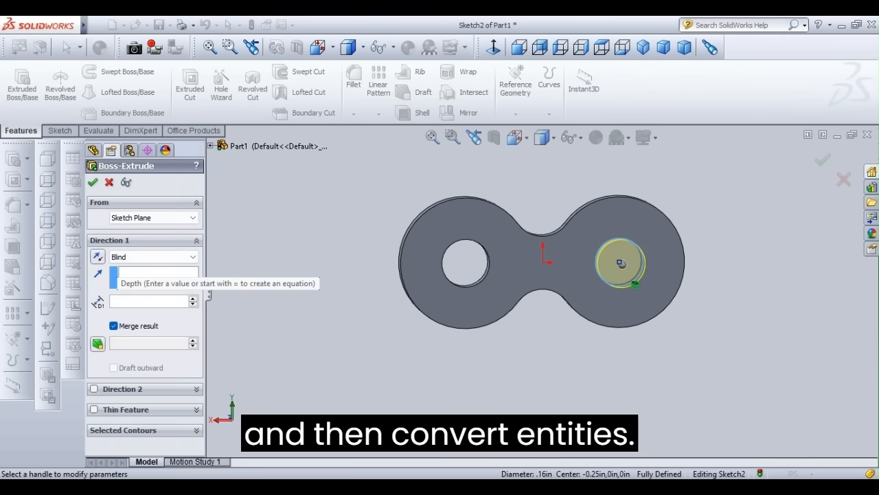
{"action": "type", "text": "0.59"}
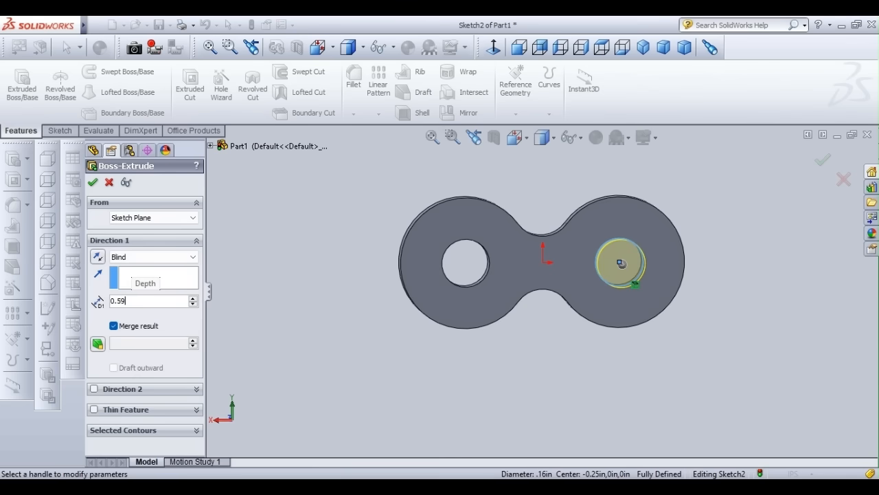
{"action": "type", "text": "312"}
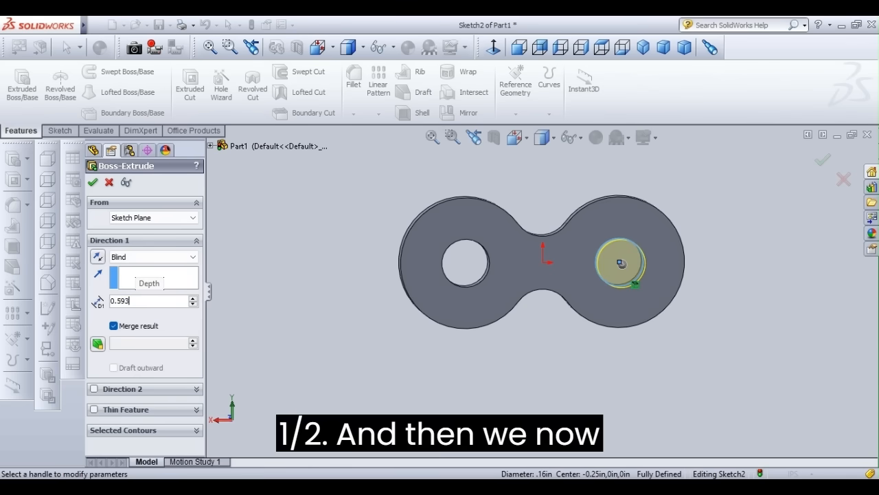
{"action": "left_click", "coordinate": [98, 258]}
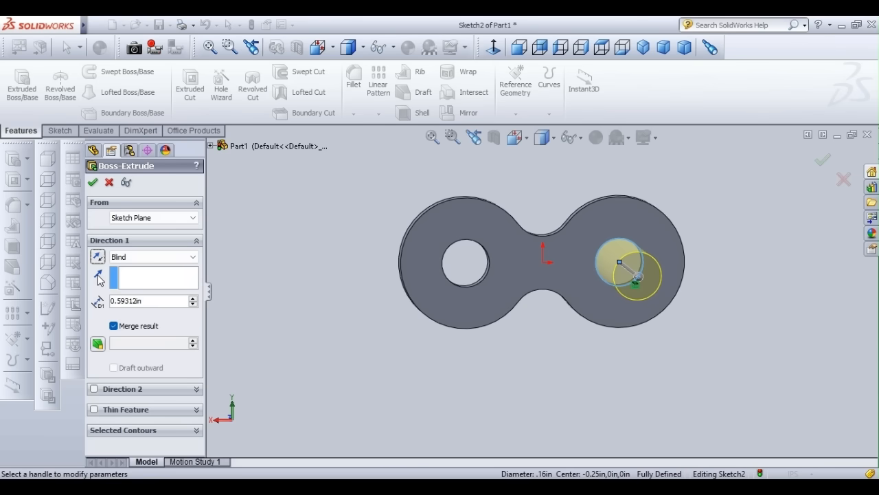
{"action": "left_click", "coordinate": [97, 257]}
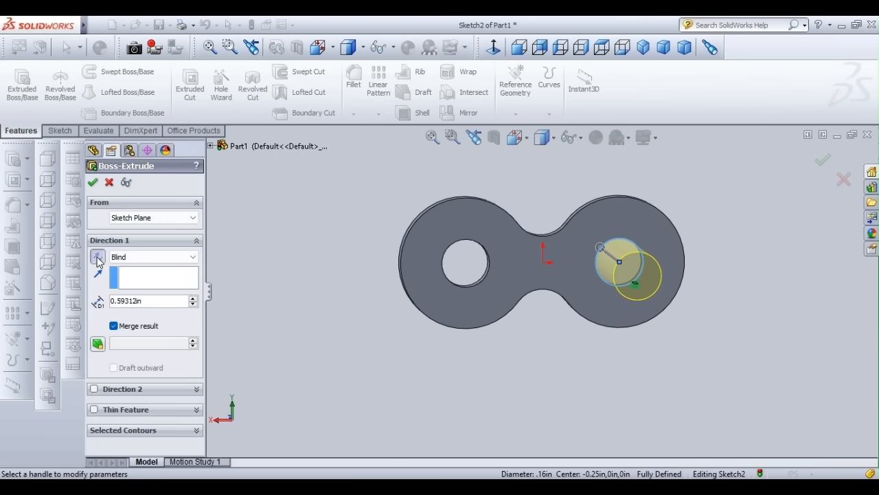
{"action": "left_click", "coordinate": [97, 258]}
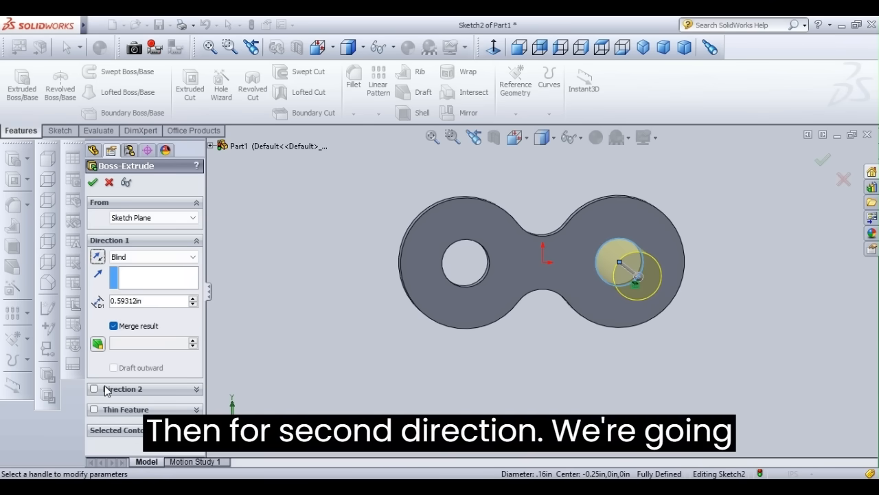
Add a blind second direction of 0.02 in to the pin extrusion and complete the boss
{"action": "left_click", "coordinate": [106, 389]}
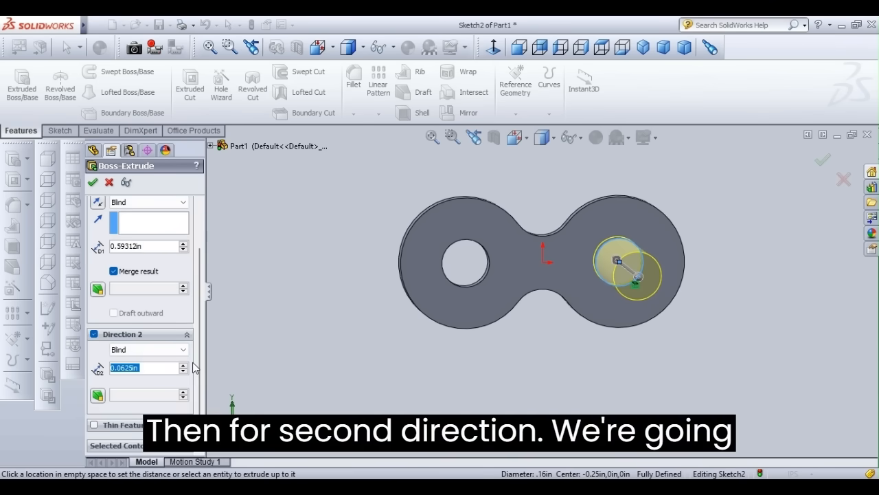
{"action": "left_click", "coordinate": [150, 368]}
{"action": "key", "text": "BackSpace"}
{"action": "key", "text": "BackSpace"}
{"action": "key", "text": "BackSpace"}
{"action": "key", "text": "BackSpace"}
{"action": "key", "text": "BackSpace"}
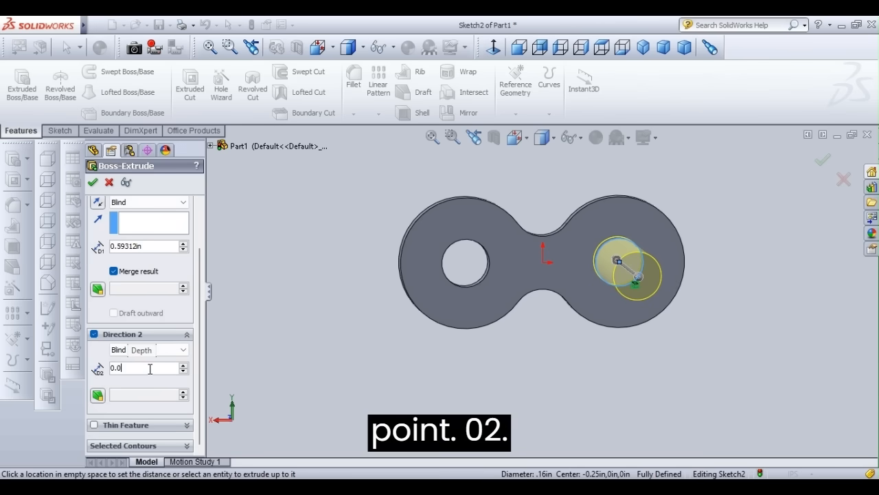
{"action": "type", "text": "2in"}
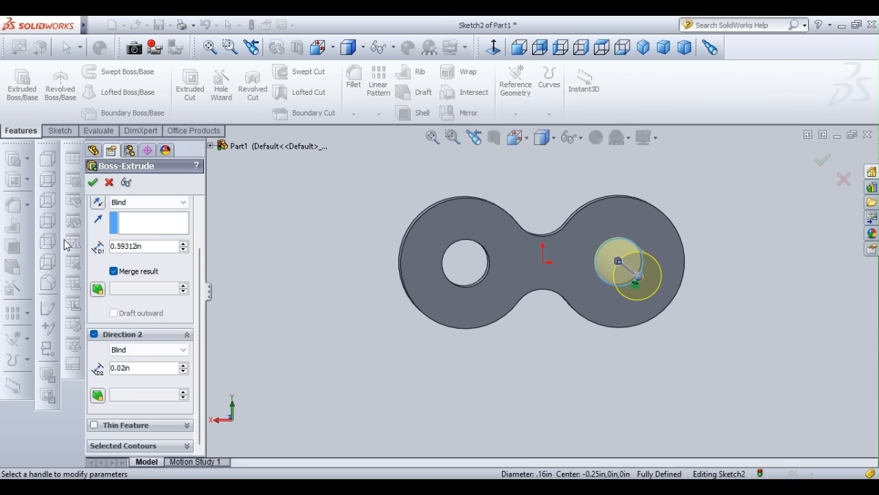
{"action": "left_click", "coordinate": [93, 181]}
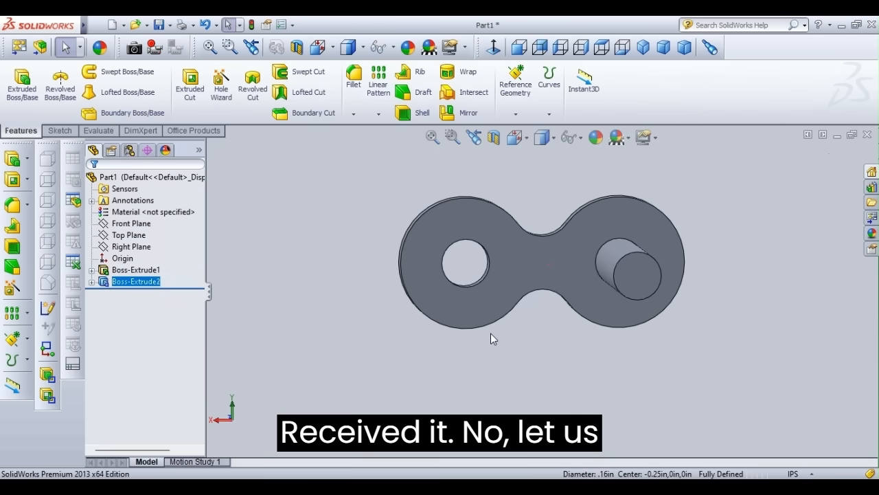
{"action": "left_click", "coordinate": [60, 131]}
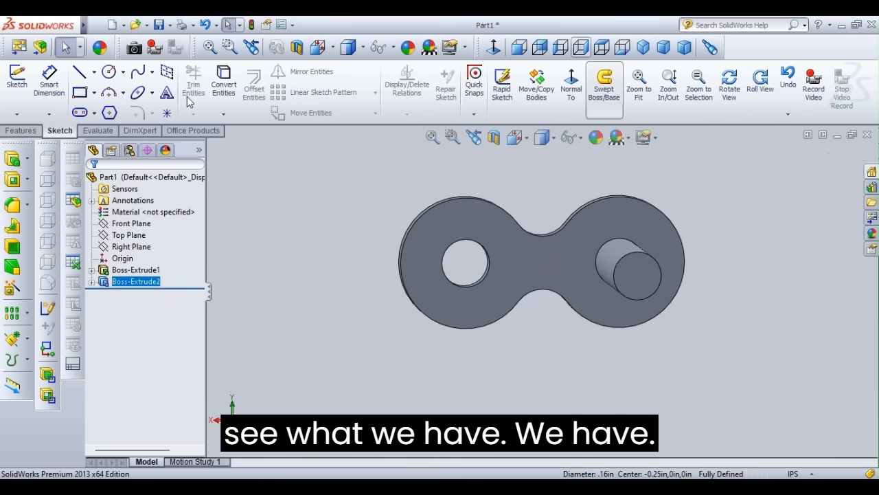
Inspect the pin from an angle and open its boss extrusion for editing
{"action": "left_click", "coordinate": [730, 89]}
{"action": "left_click_drag", "start_coordinate": [639, 158], "coordinate": [524, 212]}
{"action": "key", "text": "Escape"}
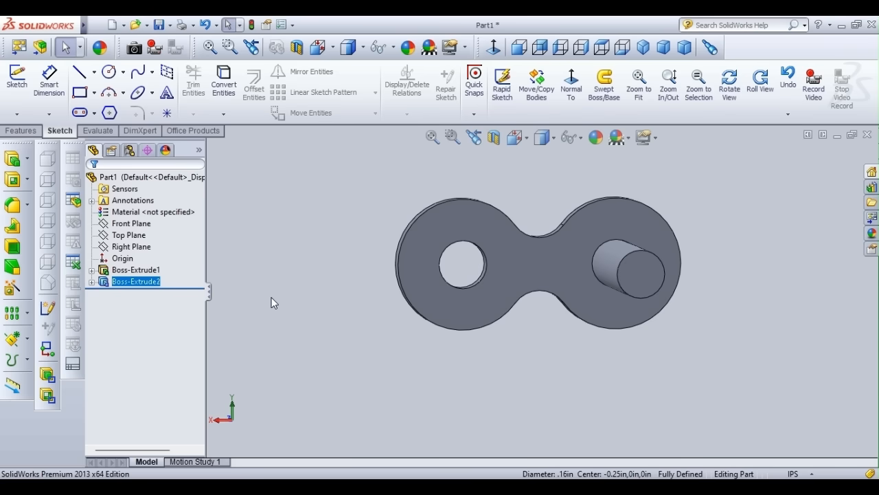
{"action": "left_click", "coordinate": [140, 282]}
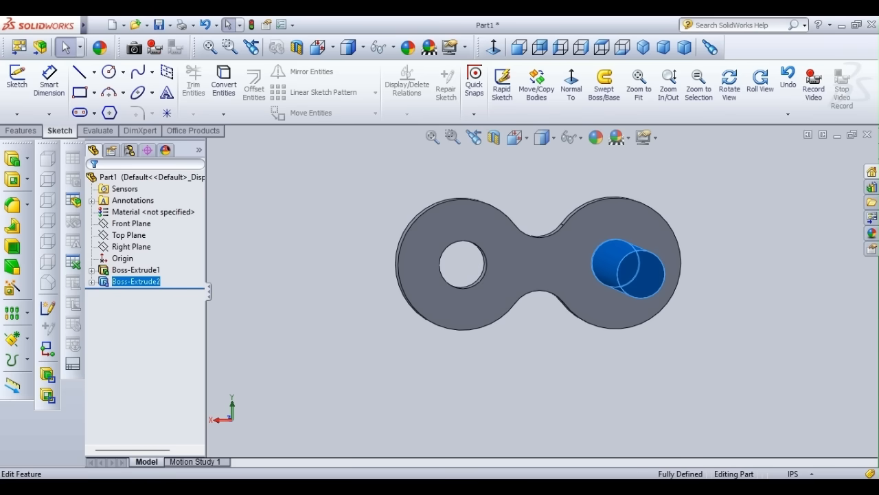
{"action": "left_click", "coordinate": [143, 249]}
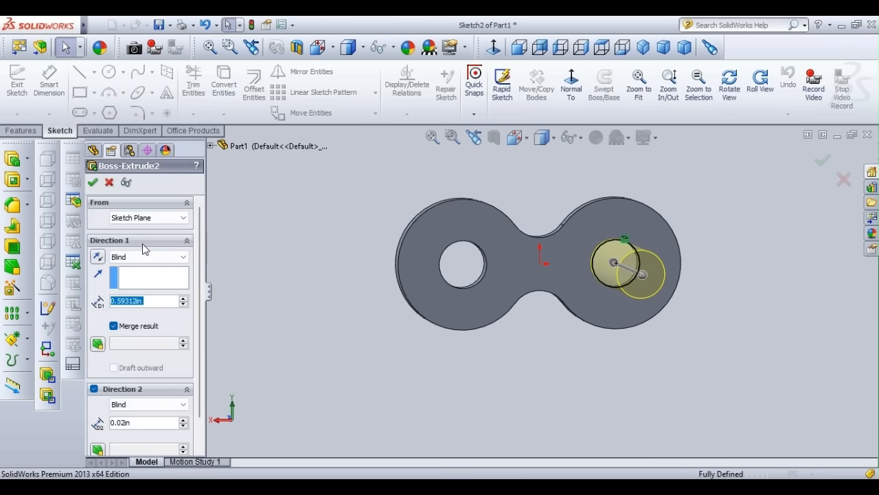
Try reversing the pin extrusion's first direction and switching its second direction off and back on
{"action": "left_click", "coordinate": [99, 258]}
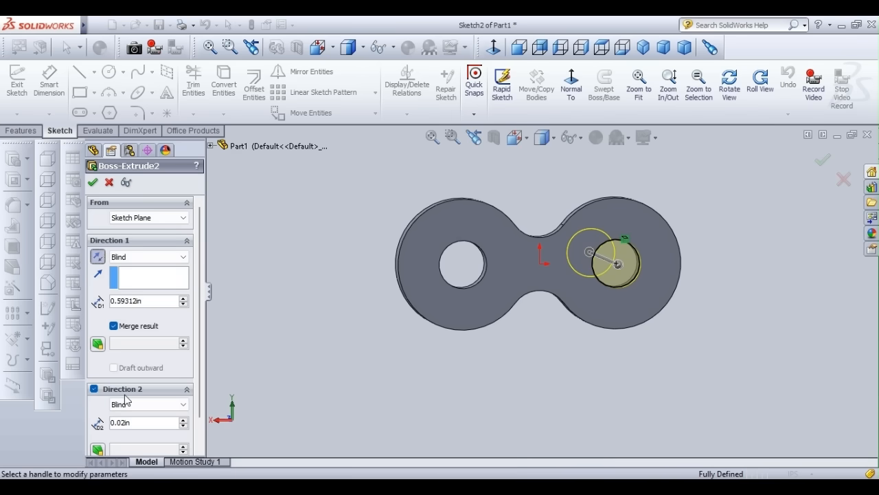
{"action": "left_click", "coordinate": [98, 257]}
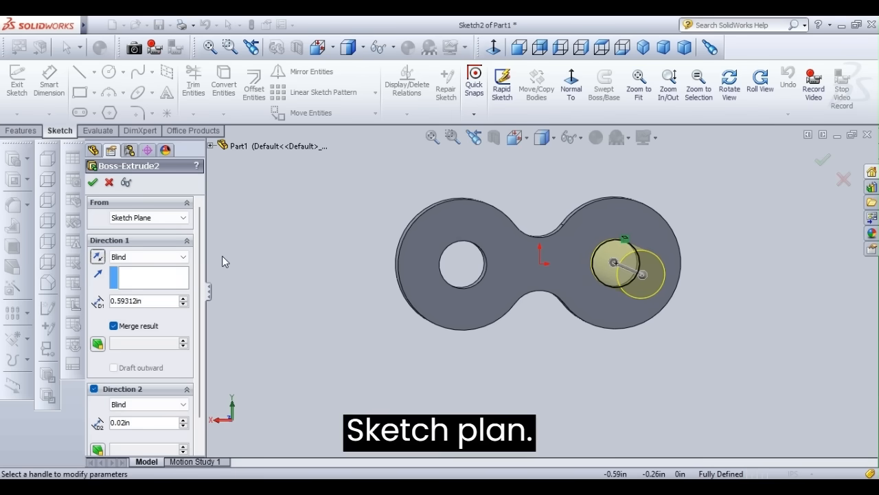
{"action": "scroll", "coordinate": [221, 356], "scroll_direction": "down", "scroll_amount": 2}
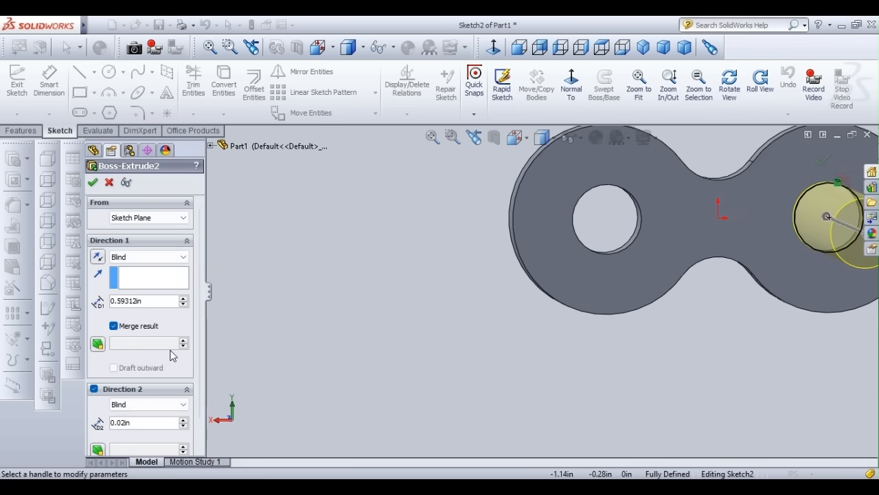
{"action": "scroll", "coordinate": [165, 296], "scroll_direction": "down", "scroll_amount": 1}
{"action": "left_click", "coordinate": [727, 86]}
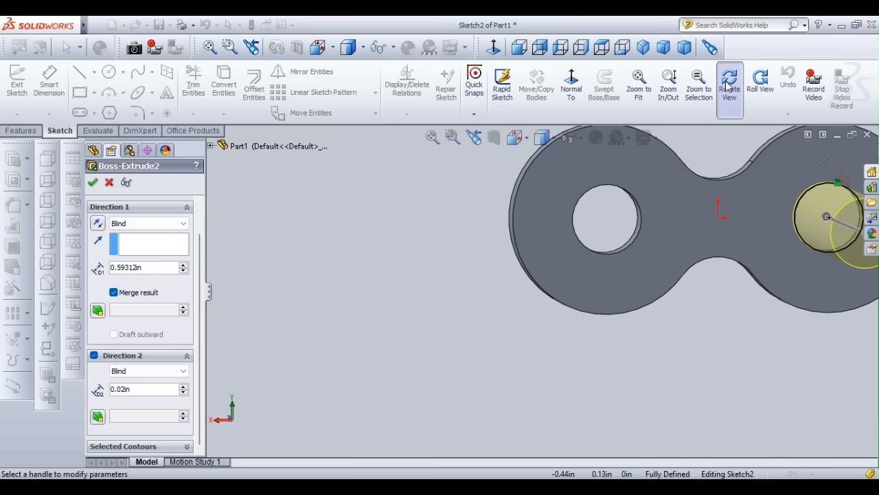
{"action": "left_click_drag", "start_coordinate": [852, 245], "coordinate": [651, 269]}
{"action": "left_click_drag", "start_coordinate": [849, 292], "coordinate": [735, 305]}
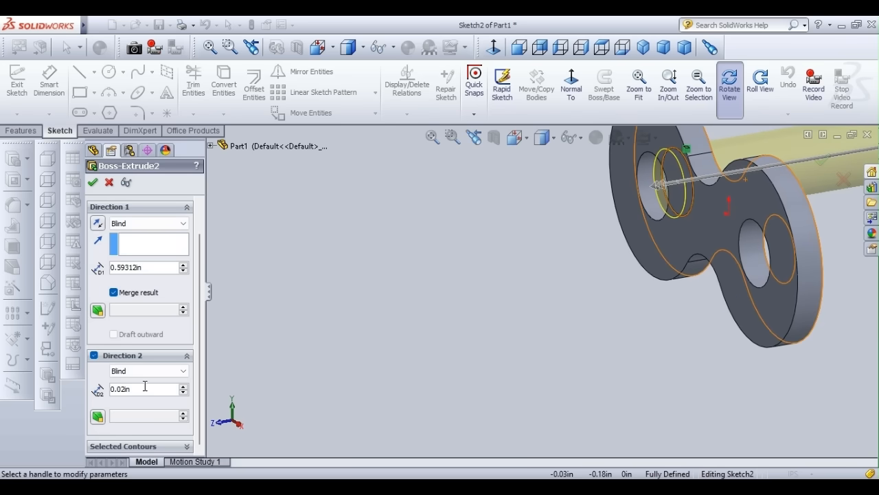
{"action": "left_click", "coordinate": [94, 356]}
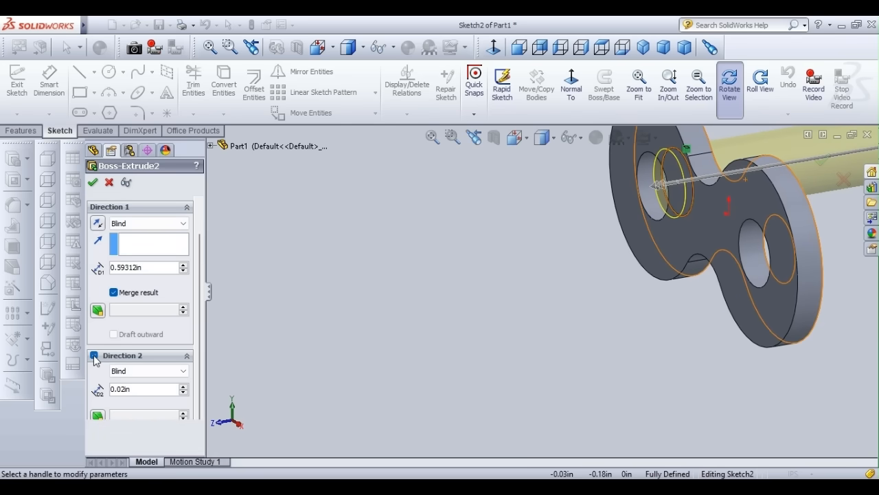
{"action": "left_click", "coordinate": [94, 356]}
{"action": "left_click", "coordinate": [95, 389]}
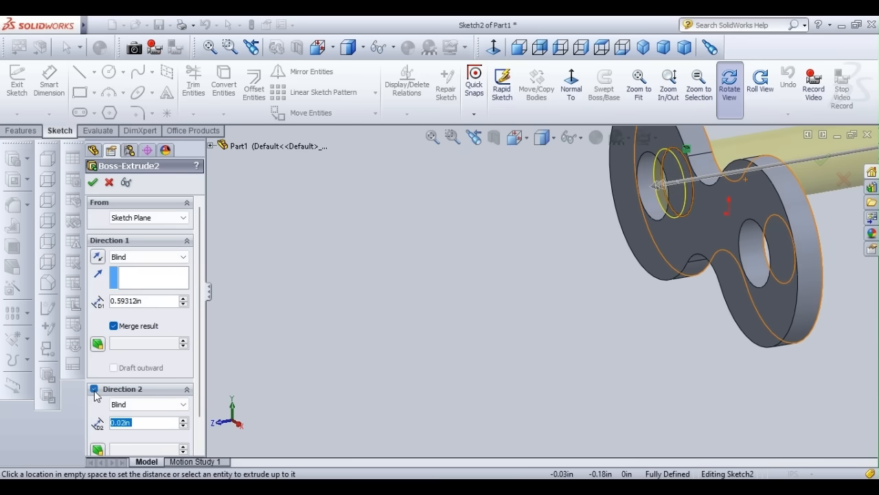
Try a depth of 0.20 in for the pin extrusion's second direction
{"action": "left_click", "coordinate": [147, 423]}
{"action": "key", "text": "BackSpace"}
{"action": "key", "text": "BackSpace"}
{"action": "key", "text": "BackSpace"}
{"action": "key", "text": "BackSpace"}
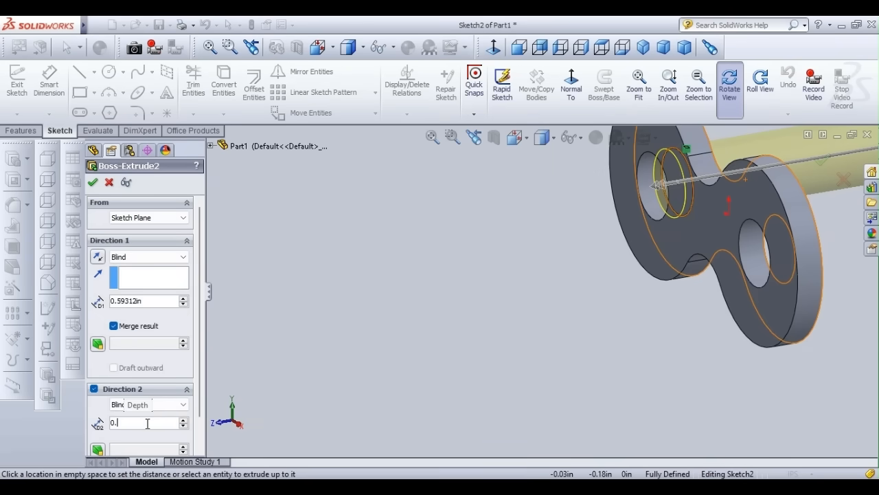
{"action": "type", "text": "2"}
{"action": "left_click", "coordinate": [93, 182]}
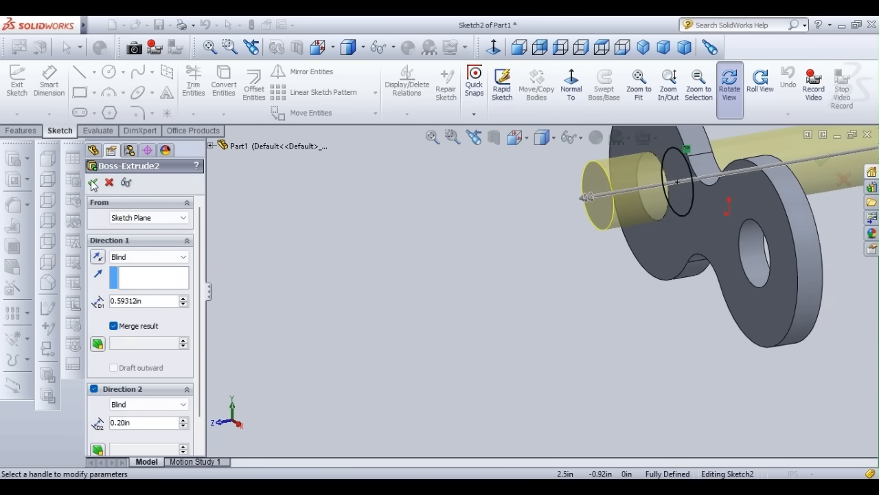
Set the depth of the pin extrusion's second direction to 0.02 in
{"action": "left_click", "coordinate": [122, 422]}
{"action": "key", "text": "BackSpace"}
{"action": "type", "text": "0"}
{"action": "key", "text": "Delete"}
{"action": "type", "text": "2"}
{"action": "type", "text": "m"}
{"action": "key", "text": "Return"}
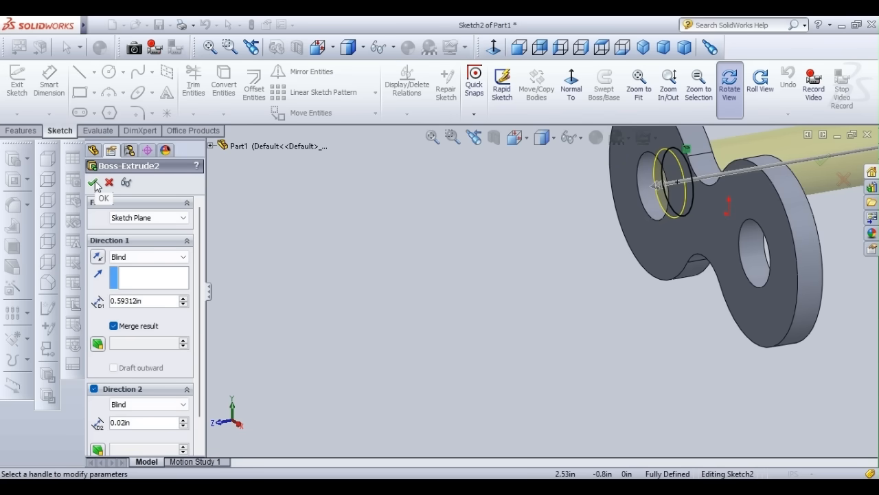
Change the depth of the pin extrusion's second direction to 0.04 in
{"action": "scroll", "coordinate": [99, 376], "scroll_direction": "down", "scroll_amount": 1}
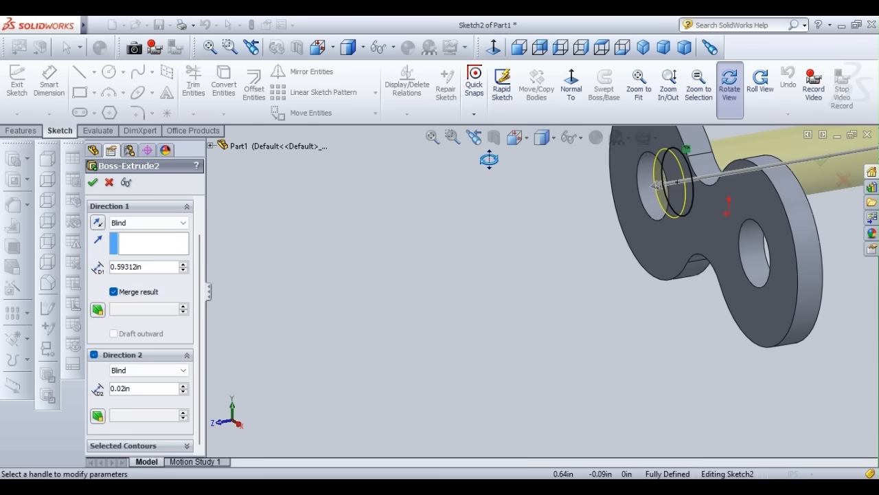
{"action": "left_click_drag", "start_coordinate": [489, 159], "coordinate": [770, 212]}
{"action": "middle_click_drag", "start_coordinate": [770, 212], "coordinate": [730, 215]}
{"action": "mouse_move", "coordinate": [730, 215]}
{"action": "left_mouse_down"}
{"action": "mouse_move", "coordinate": [614, 229]}
{"action": "mouse_move", "coordinate": [659, 208]}
{"action": "left_mouse_up"}
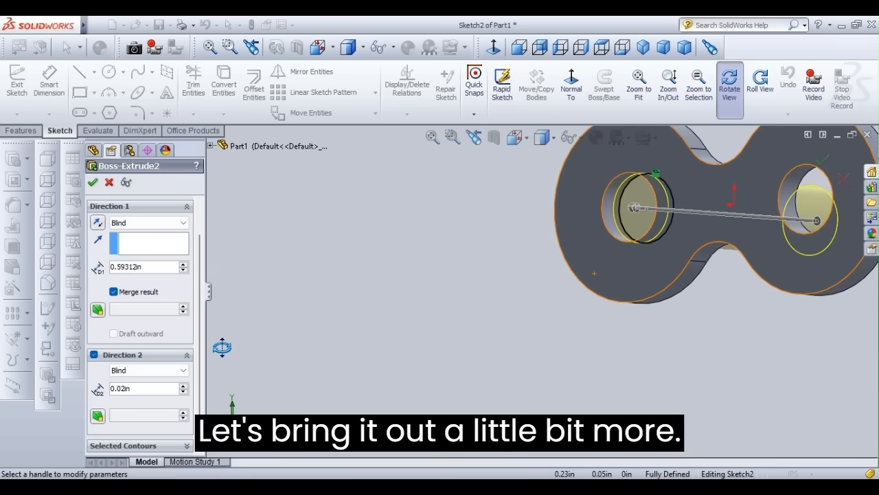
{"action": "left_click", "coordinate": [125, 388]}
{"action": "key", "text": "BackSpace"}
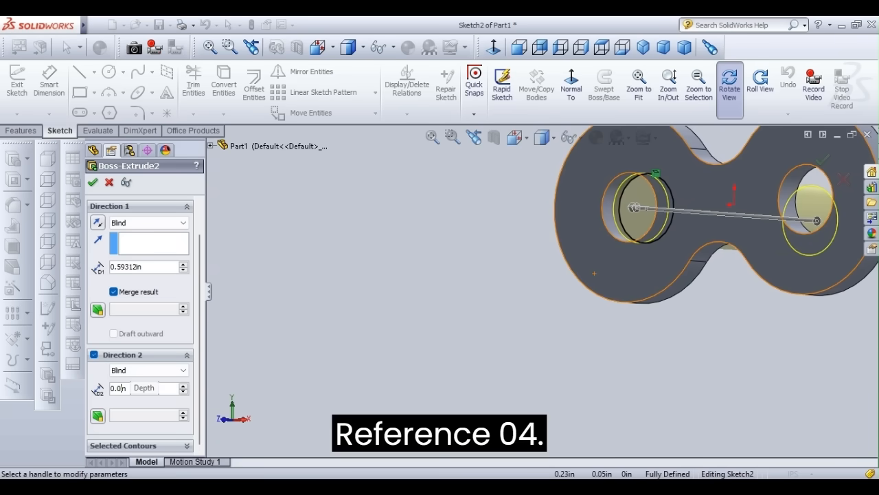
{"action": "type", "text": "4"}
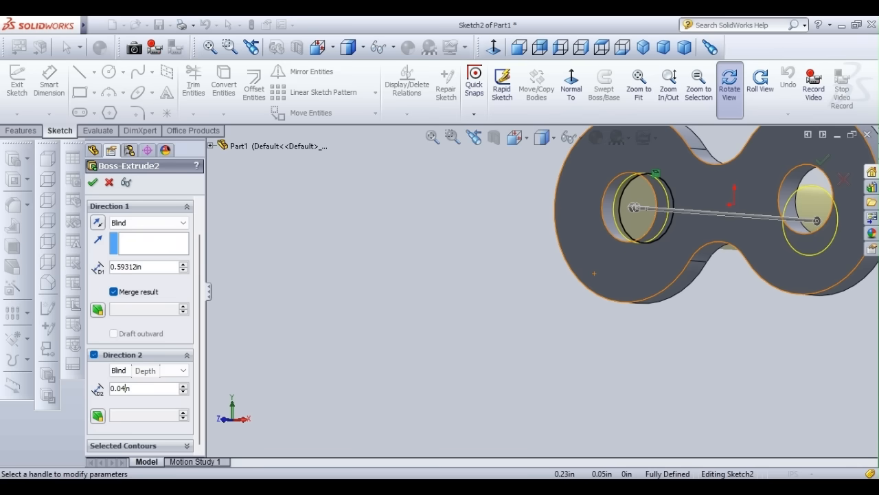
Reverse the pin extrusion so its long side projects from the opposite side of the link plate
{"action": "left_click", "coordinate": [96, 225]}
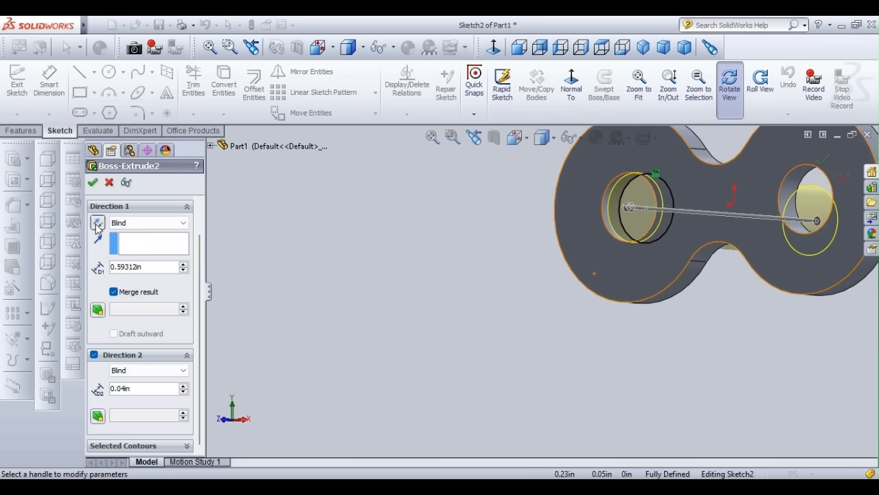
{"action": "left_click", "coordinate": [97, 226]}
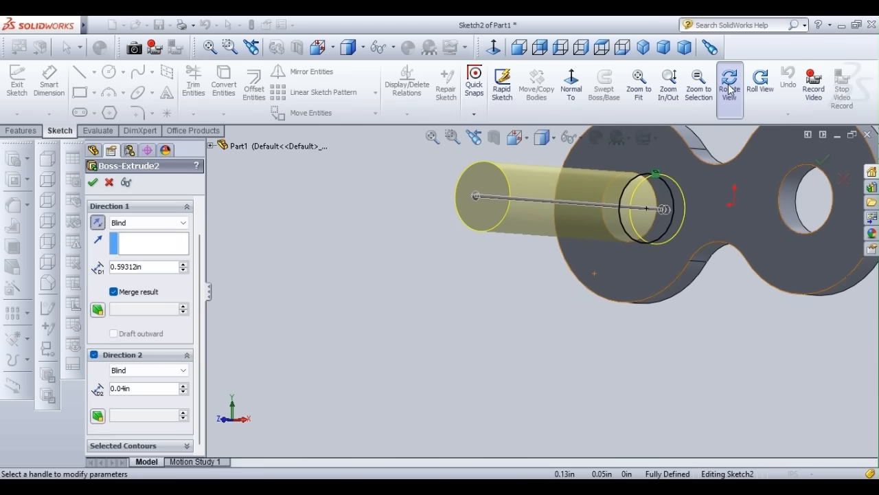
{"action": "left_click_drag", "start_coordinate": [707, 158], "coordinate": [617, 384]}
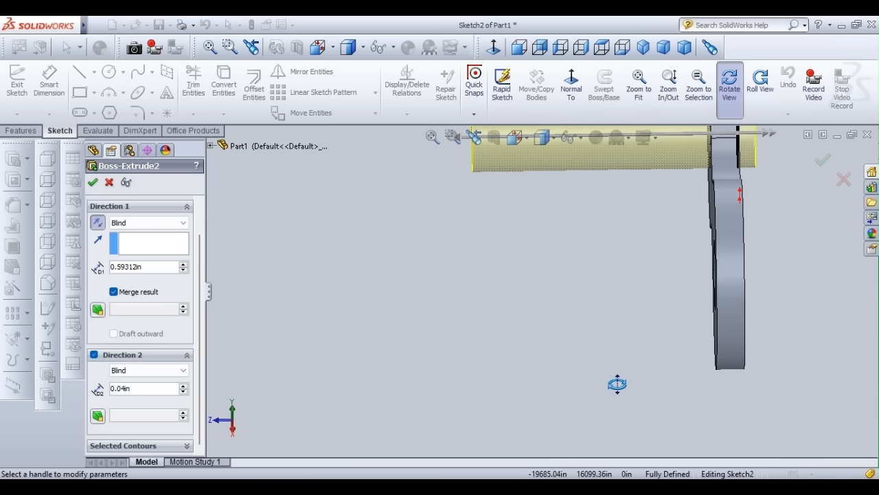
Set the reversed pin's second-direction depth to 0.02 in and apply the edited extrusion
{"action": "left_click", "coordinate": [128, 389]}
{"action": "key", "text": "BackSpace"}
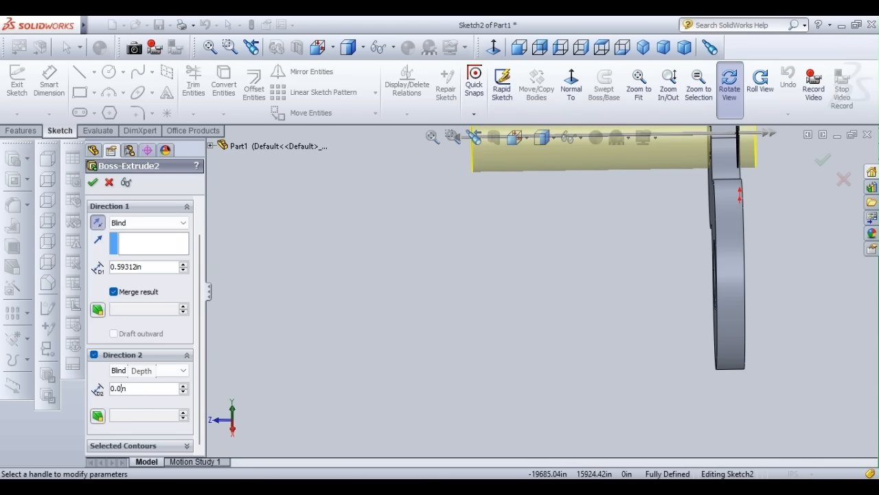
{"action": "type", "text": "2"}
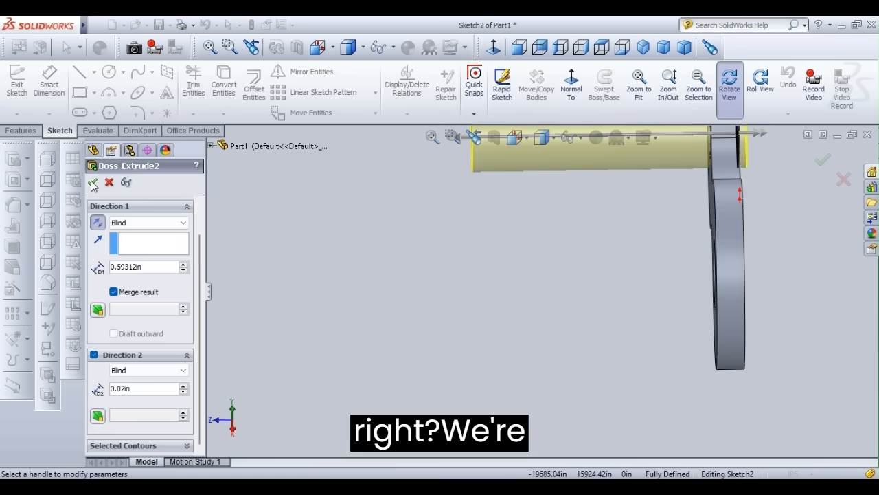
{"action": "left_click", "coordinate": [93, 184]}
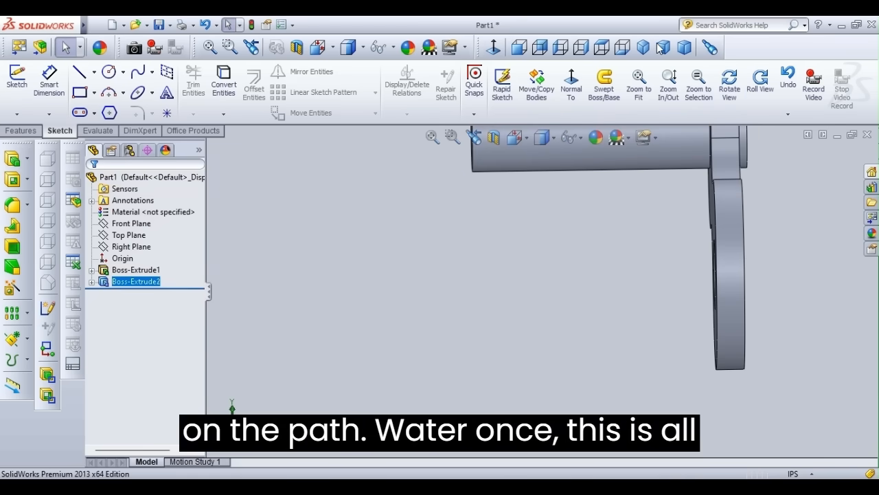
{"action": "left_click", "coordinate": [726, 91]}
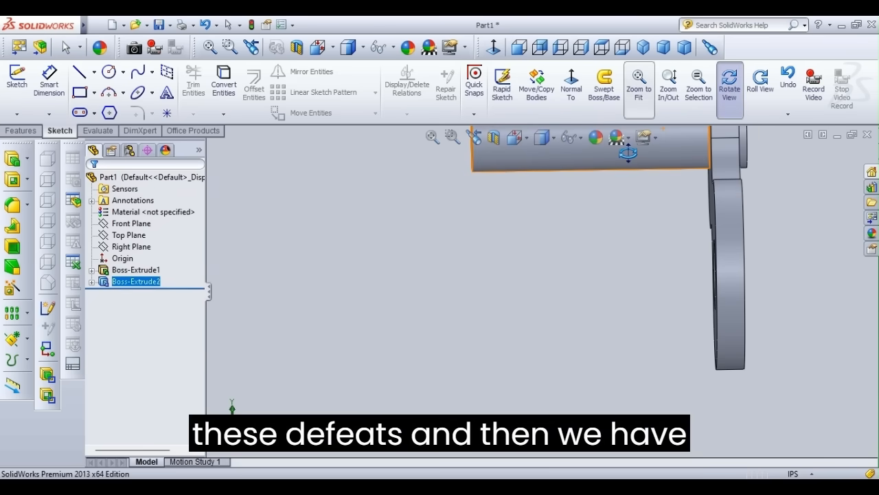
{"action": "left_click_drag", "start_coordinate": [628, 153], "coordinate": [587, 322]}
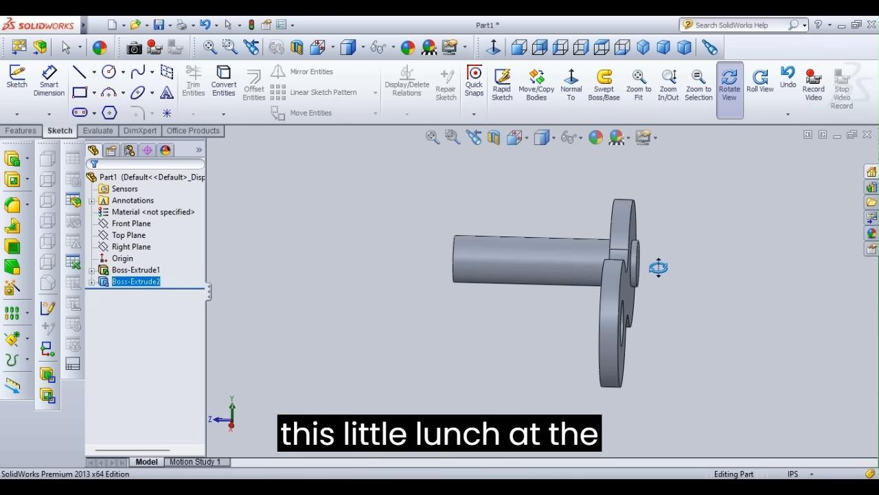
{"action": "left_click", "coordinate": [730, 83]}
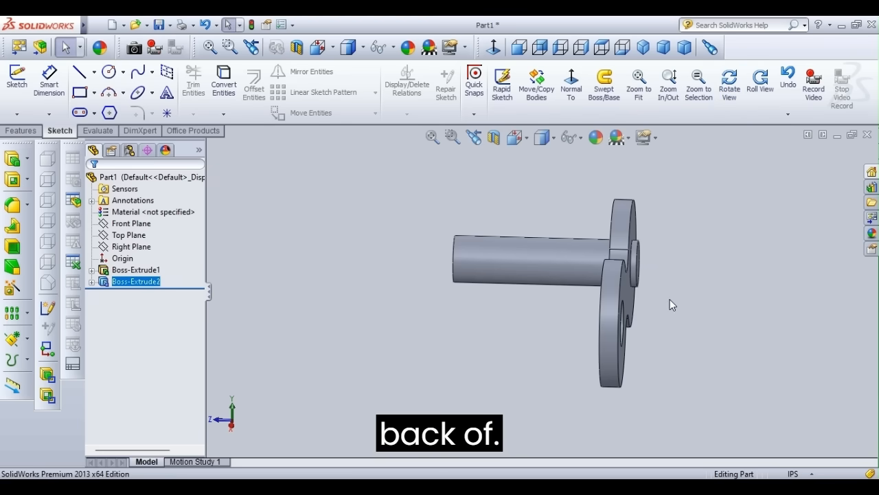
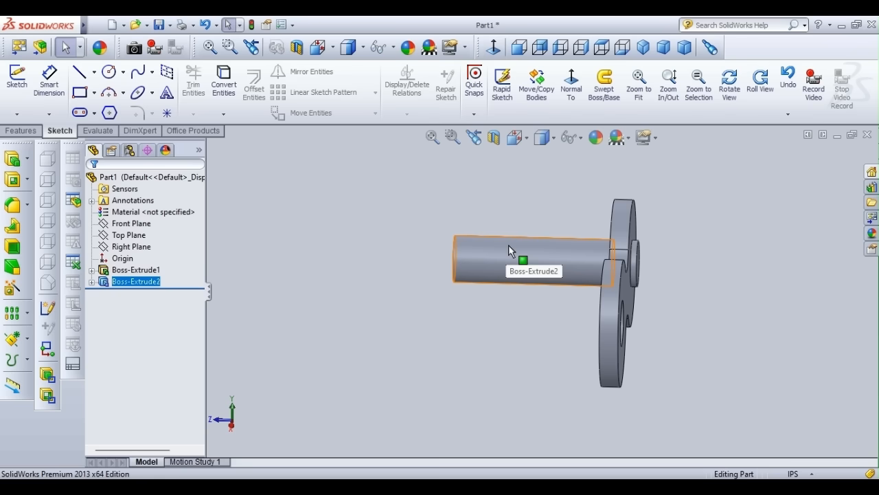
Start a reference plane using the end face of the pin's short stub as the first reference
{"action": "left_click", "coordinate": [29, 134]}
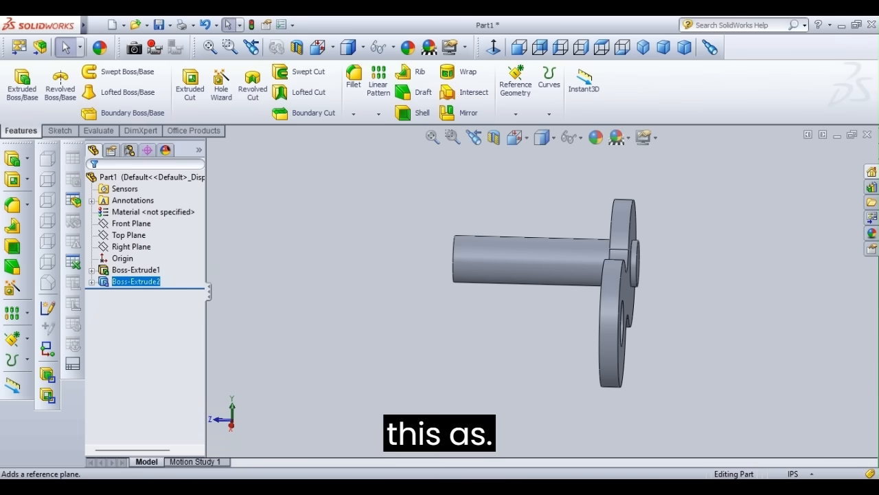
{"action": "left_click", "coordinate": [522, 126]}
{"action": "left_click", "coordinate": [61, 132]}
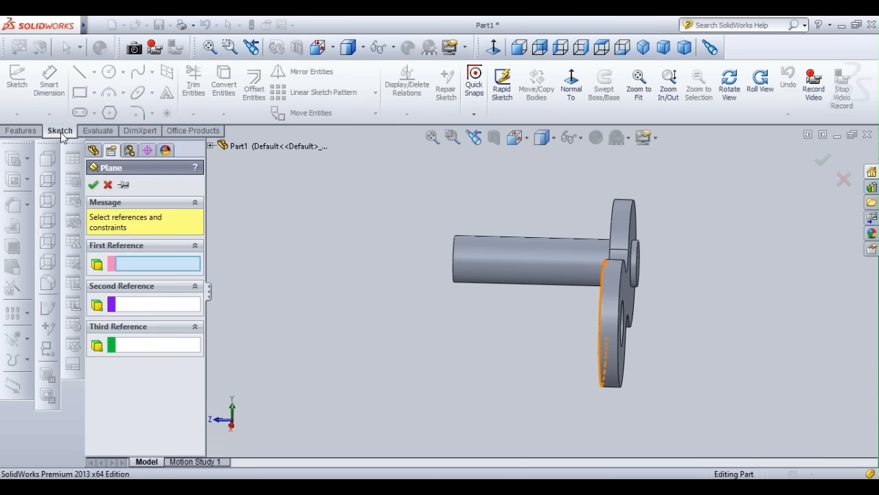
{"action": "left_click", "coordinate": [728, 85]}
{"action": "left_click_drag", "start_coordinate": [675, 216], "coordinate": [606, 278]}
{"action": "left_click", "coordinate": [729, 89]}
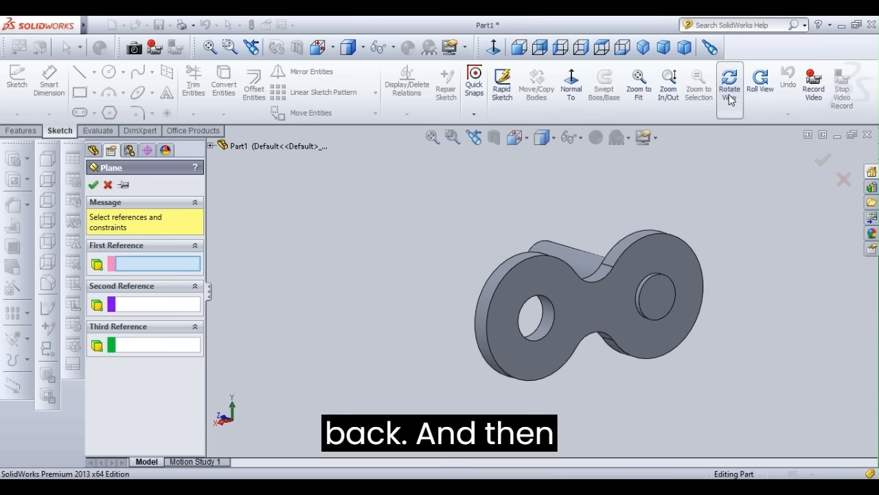
{"action": "left_click", "coordinate": [676, 301]}
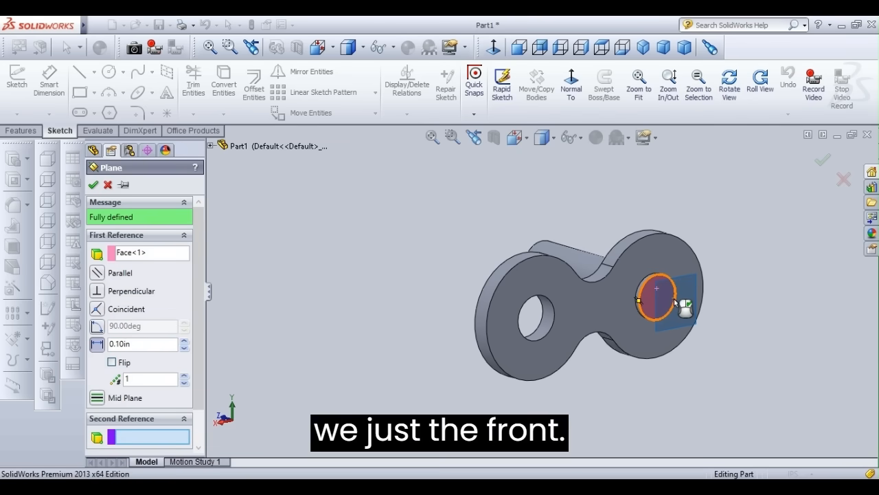
Use the end face of the pin's long side as the second reference and create the mid plane between both ends
{"action": "middle_click_drag", "start_coordinate": [675, 301], "coordinate": [618, 270]}
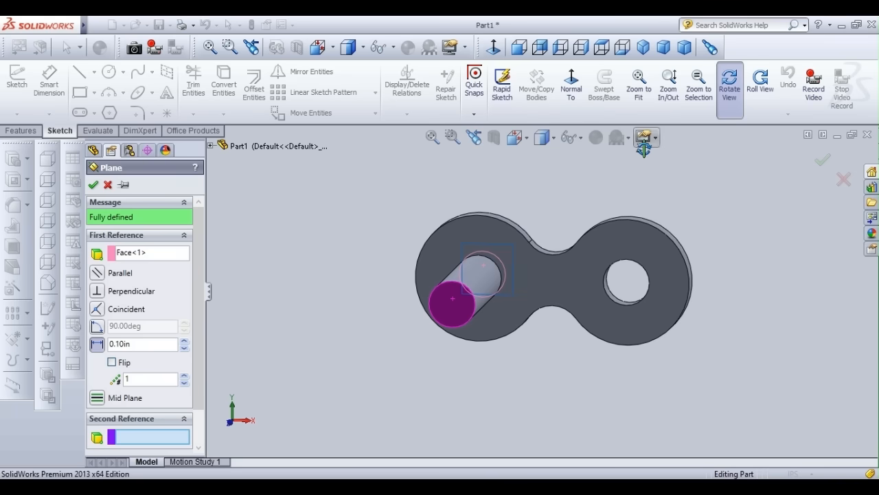
{"action": "left_click", "coordinate": [444, 305]}
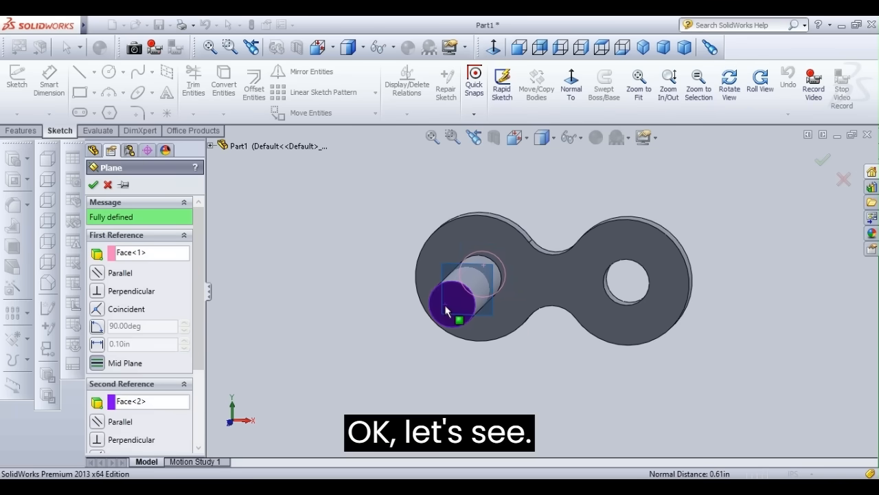
{"action": "left_click", "coordinate": [735, 90]}
{"action": "left_click_drag", "start_coordinate": [732, 214], "coordinate": [625, 223]}
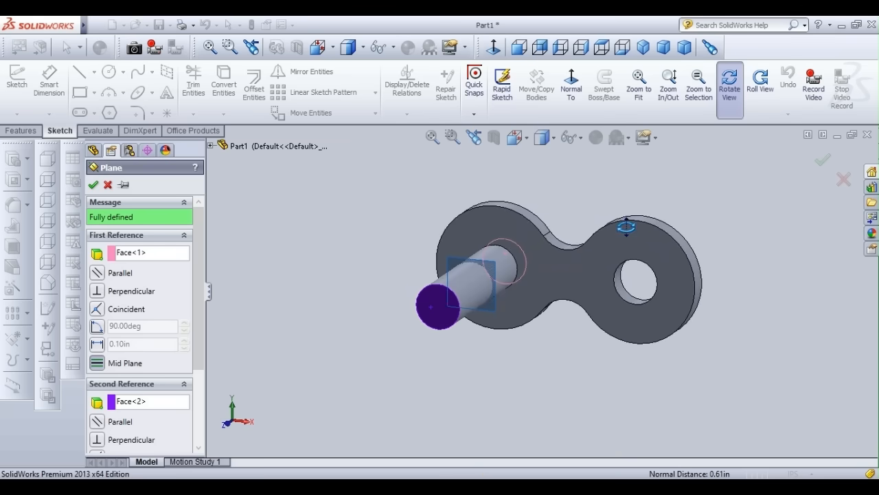
{"action": "left_click", "coordinate": [94, 185]}
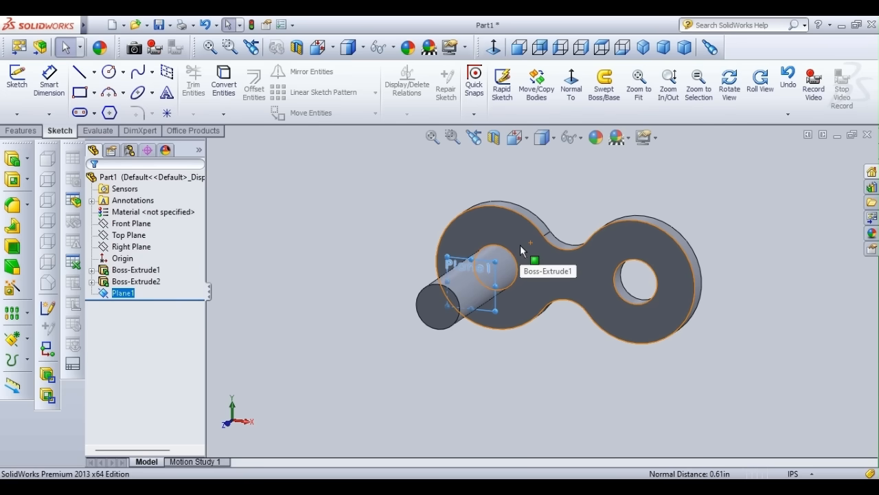
Mirror the link plate extrusion about the mid plane to create the second plate at the pin's other end
{"action": "left_click", "coordinate": [29, 132]}
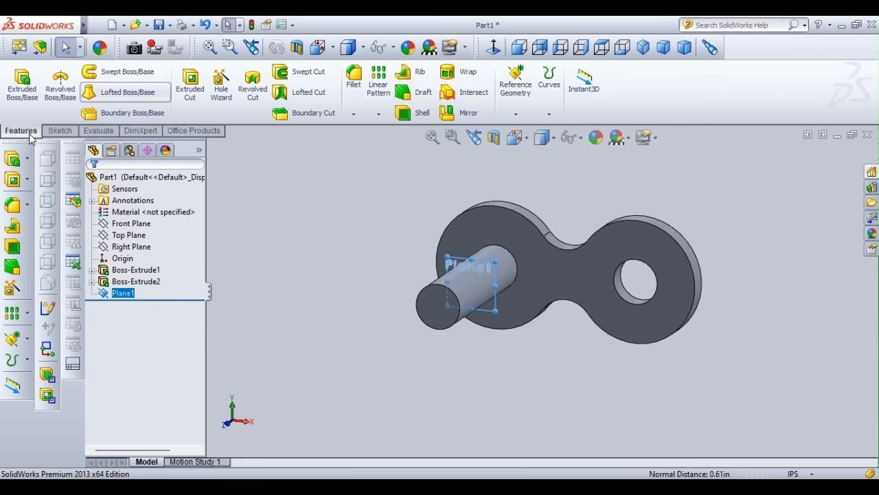
{"action": "left_click", "coordinate": [460, 111]}
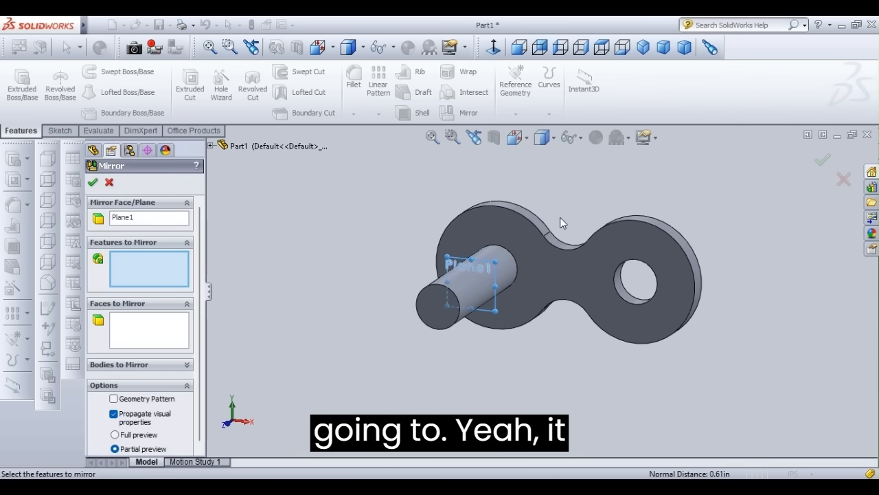
{"action": "left_click", "coordinate": [544, 230]}
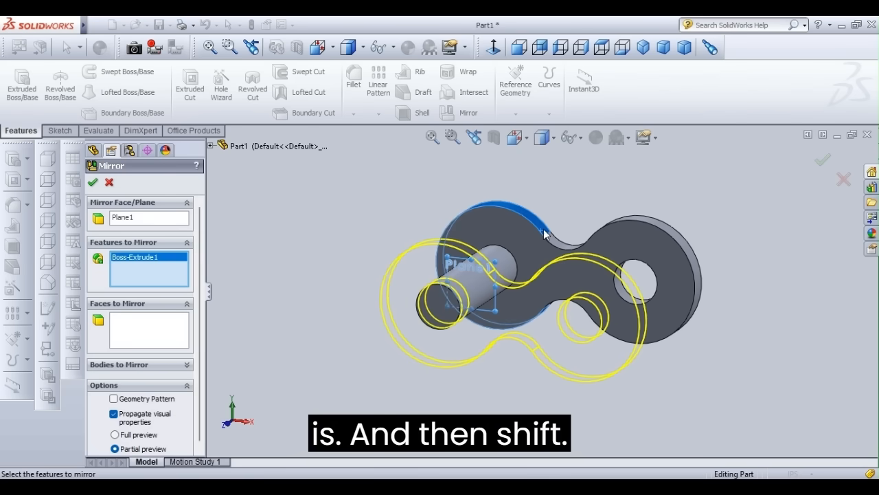
{"action": "right_click", "coordinate": [384, 312]}
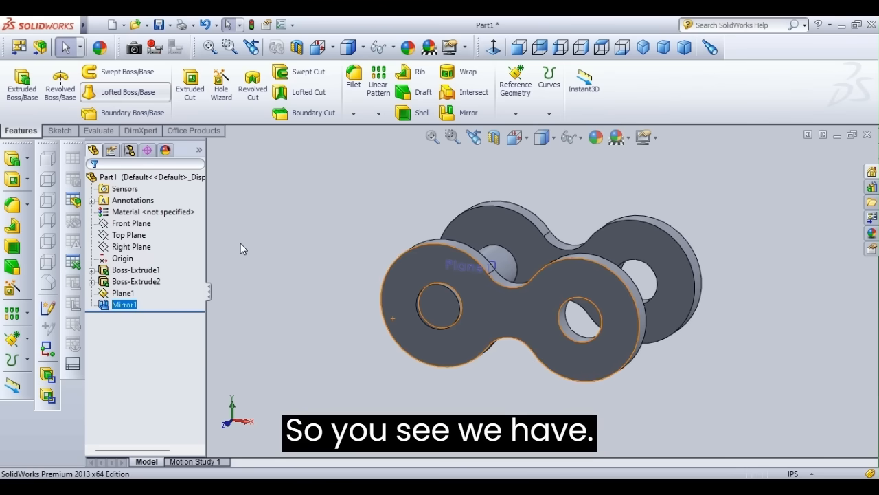
Examine the two link plates and the connecting pin from the side and from above
{"action": "left_click", "coordinate": [60, 131]}
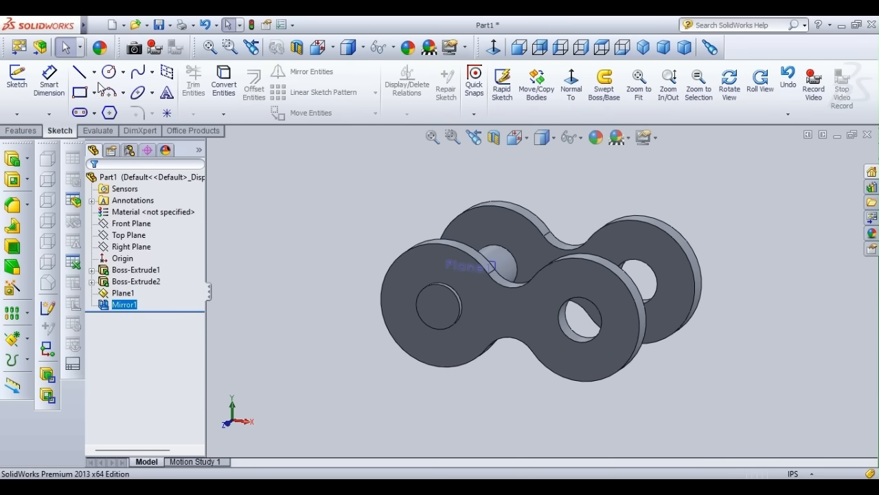
{"action": "left_click", "coordinate": [730, 83]}
{"action": "left_click_drag", "start_coordinate": [708, 243], "coordinate": [783, 213]}
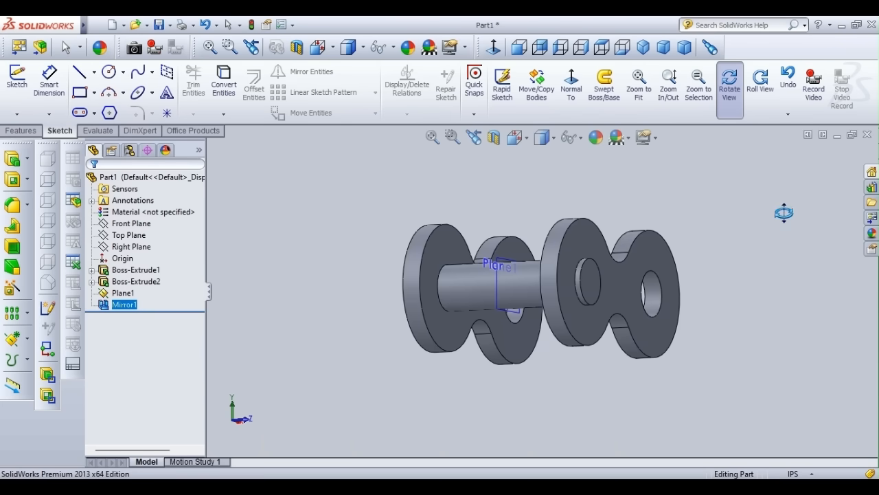
{"action": "left_click", "coordinate": [730, 88]}
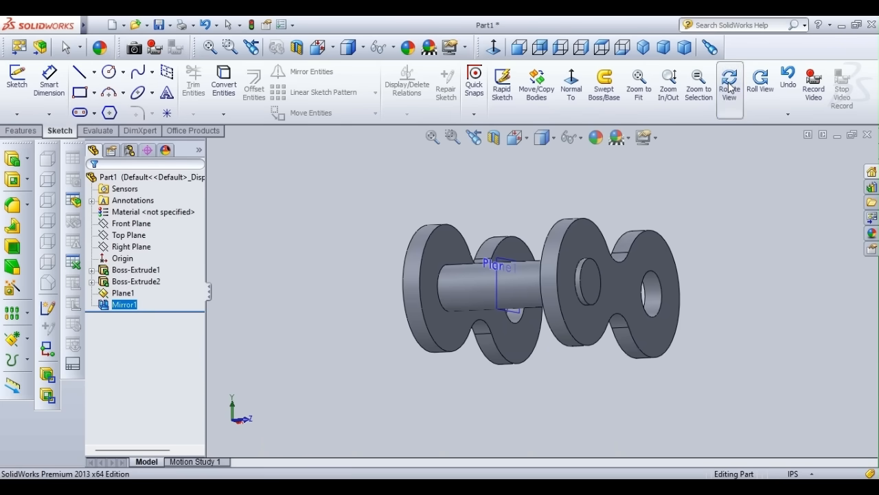
{"action": "left_click", "coordinate": [729, 87]}
{"action": "left_click_drag", "start_coordinate": [522, 296], "coordinate": [553, 389]}
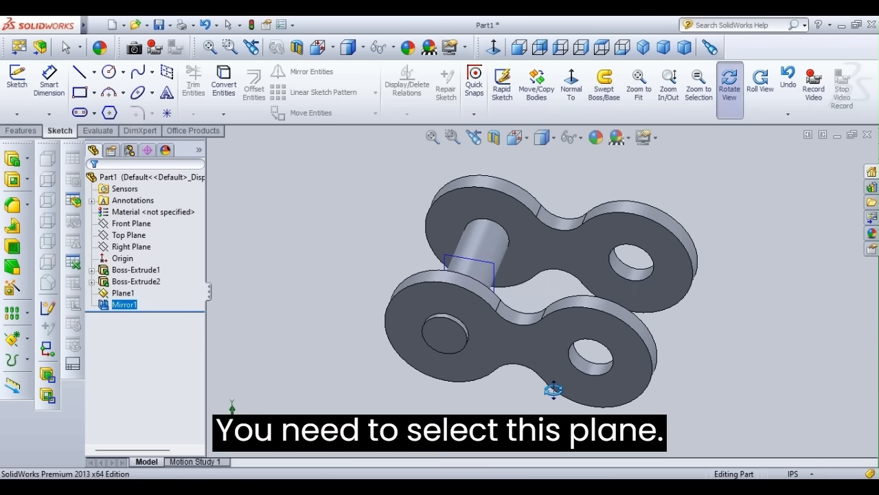
{"action": "key", "text": "Escape"}
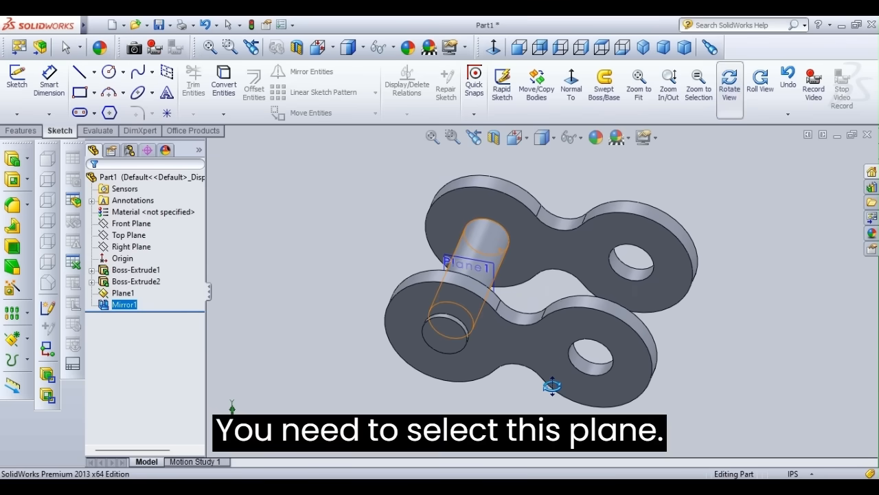
{"action": "left_click", "coordinate": [490, 252]}
{"action": "left_click", "coordinate": [17, 77]}
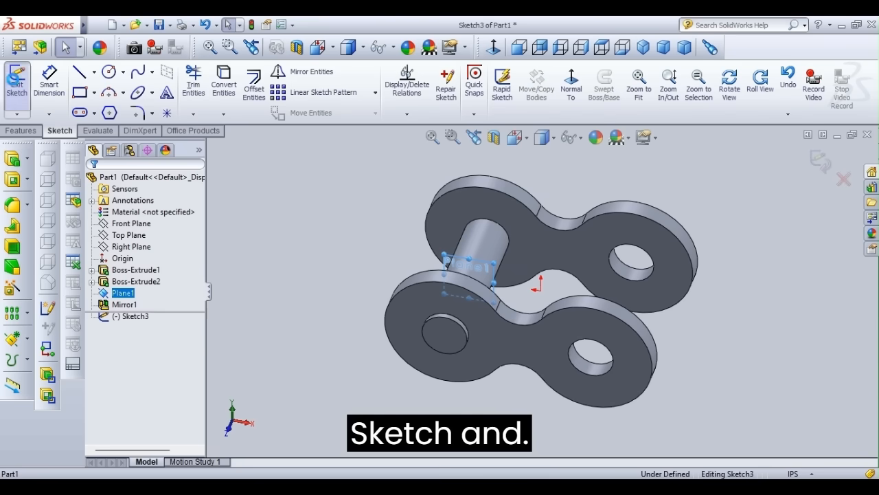
{"action": "left_click", "coordinate": [494, 47]}
{"action": "left_click", "coordinate": [495, 49]}
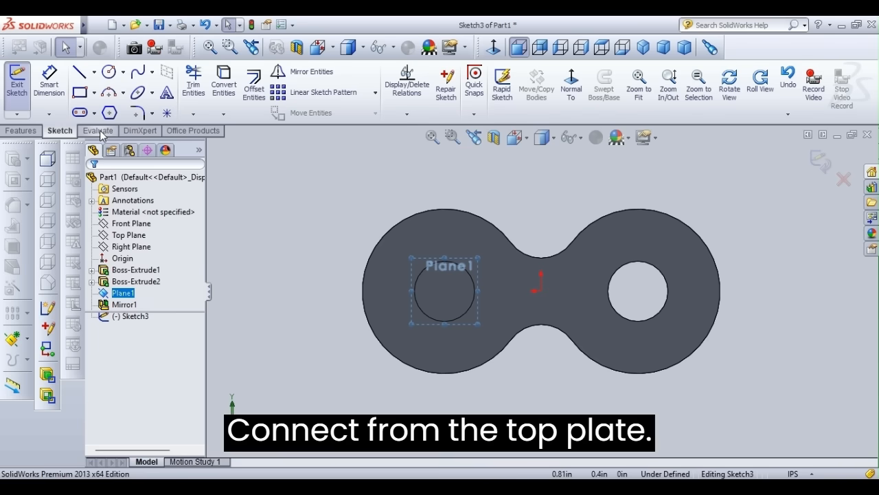
{"action": "left_click", "coordinate": [138, 269], "text": "ctrl"}
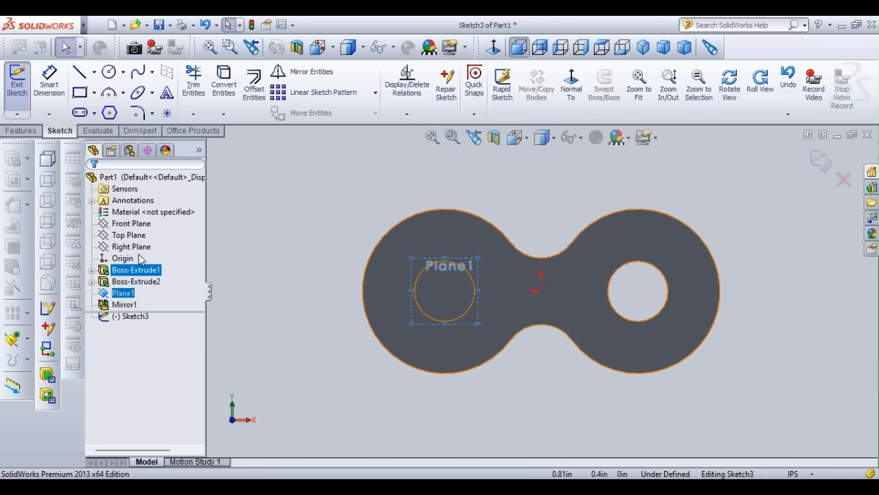
{"action": "left_click", "coordinate": [137, 235]}
{"action": "left_click", "coordinate": [151, 237]}
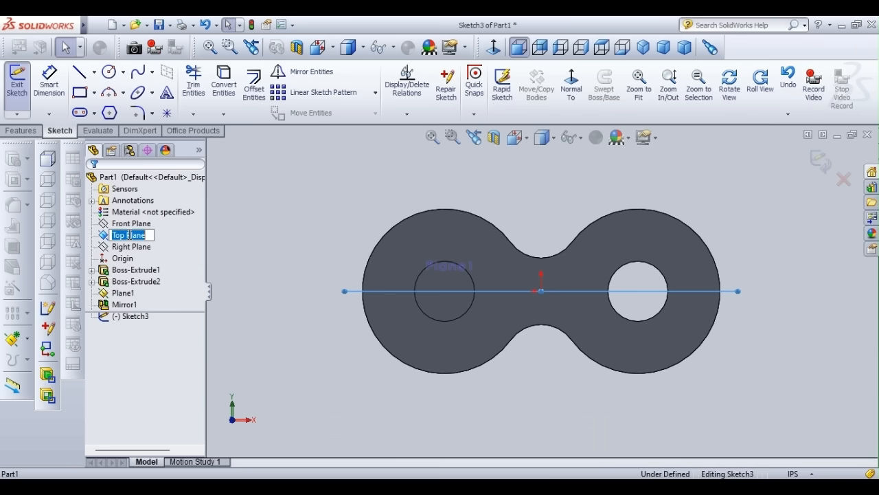
{"action": "key", "text": "Escape"}
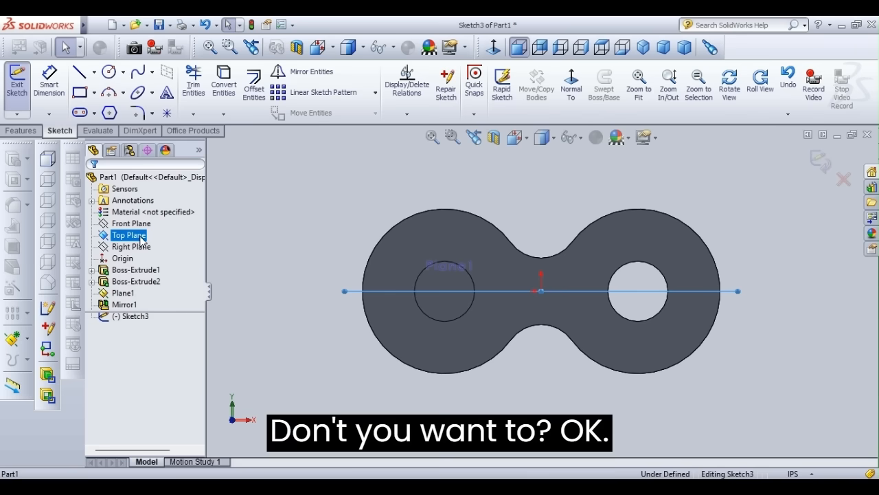
{"action": "left_click", "coordinate": [493, 48]}
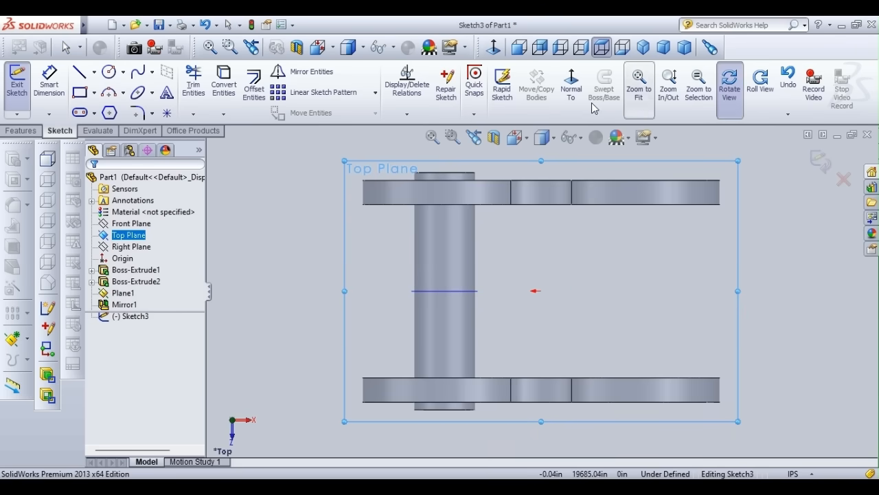
{"action": "left_click", "coordinate": [719, 96]}
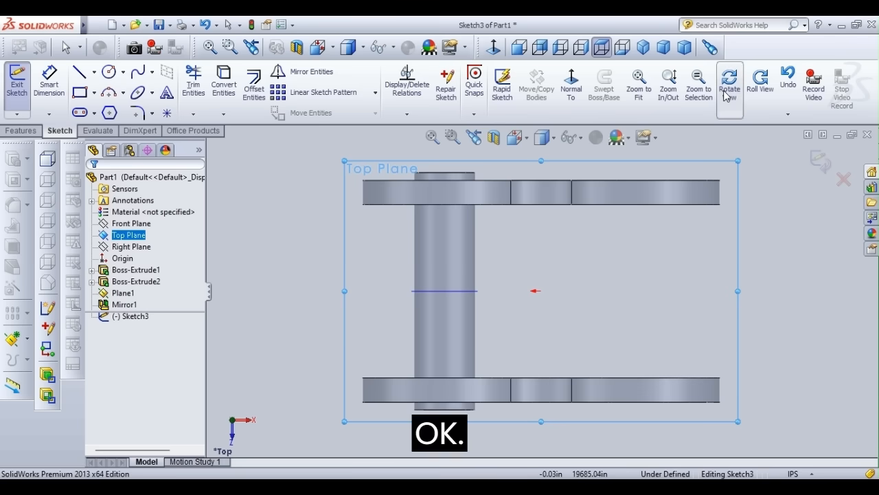
{"action": "scroll", "coordinate": [553, 278], "scroll_direction": "up", "scroll_amount": 1}
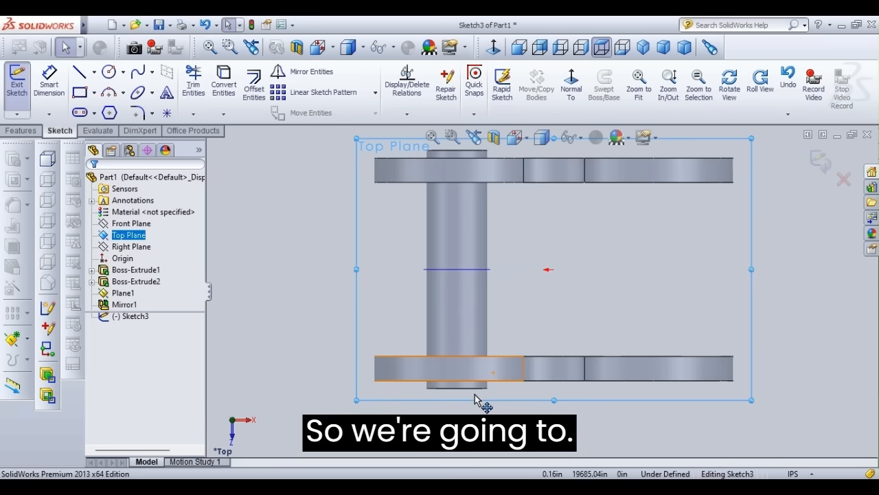
{"action": "scroll", "coordinate": [475, 394], "scroll_direction": "down", "scroll_amount": 3}
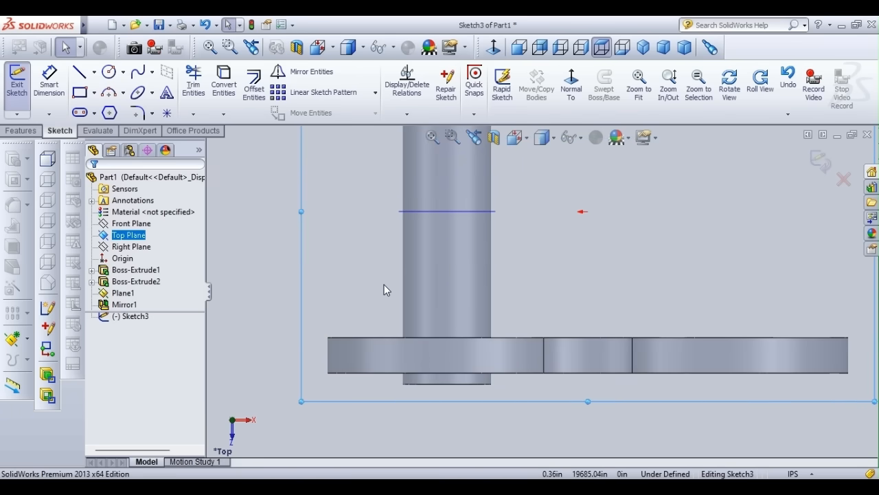
{"action": "left_click", "coordinate": [86, 76]}
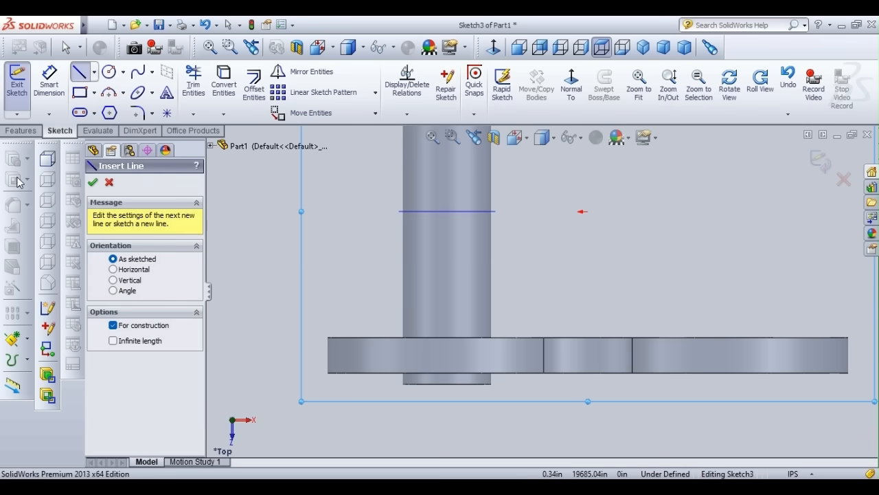
{"action": "scroll", "coordinate": [452, 388], "scroll_direction": "down", "scroll_amount": 4}
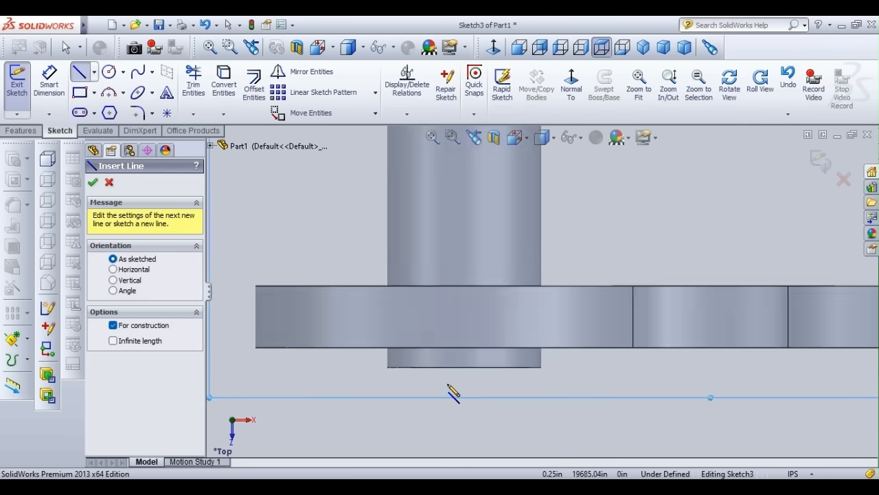
{"action": "scroll", "coordinate": [452, 388], "scroll_direction": "down", "scroll_amount": 2}
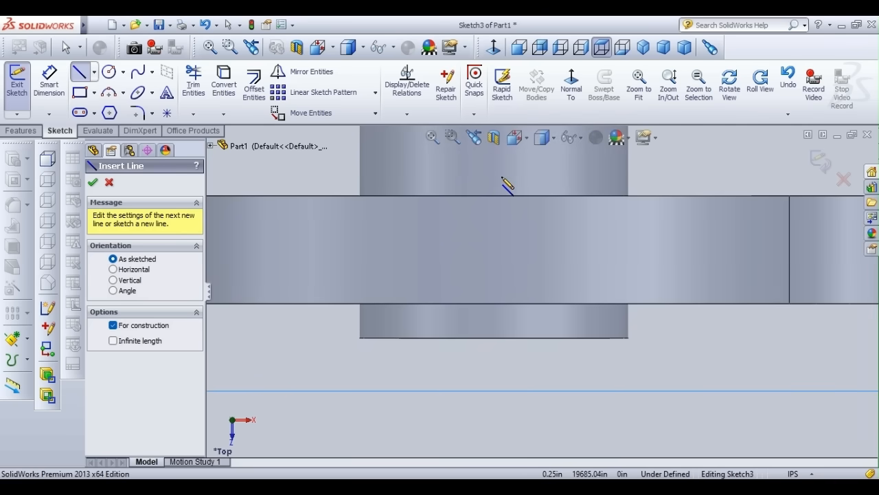
{"action": "left_click", "coordinate": [15, 88]}
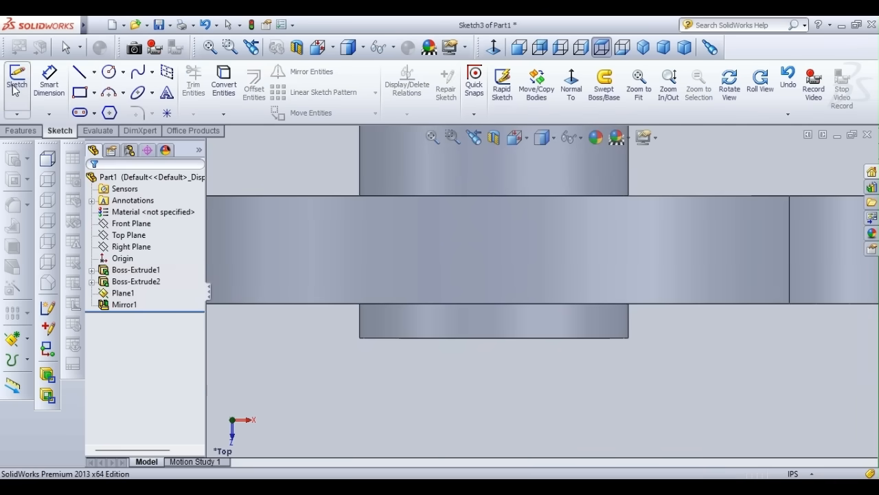
Start a sketch on the Top Plane and draw a vertical construction line outward from the midpoint of the edge where the pin stub meets the plate
{"action": "left_click", "coordinate": [15, 82]}
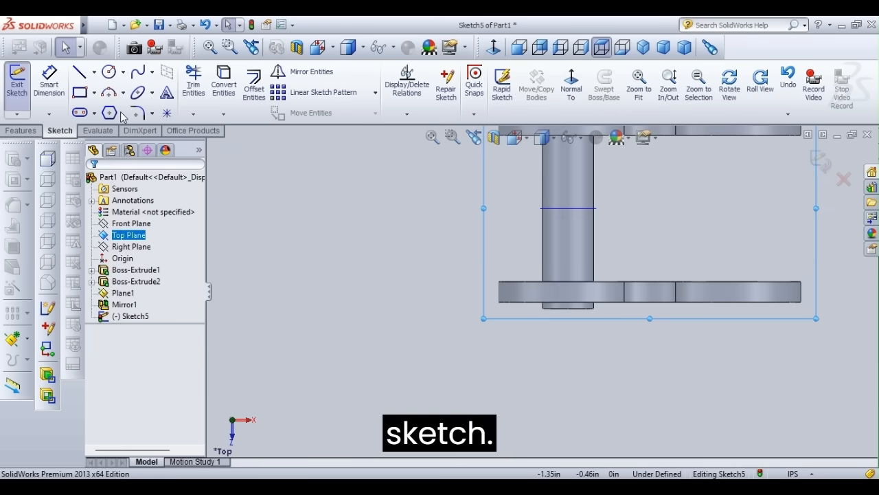
{"action": "key", "text": "l"}
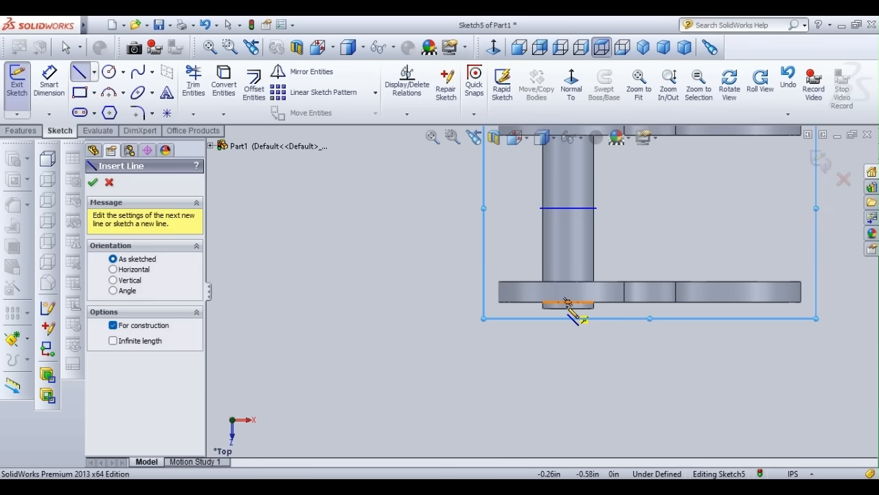
{"action": "left_click", "coordinate": [567, 302]}
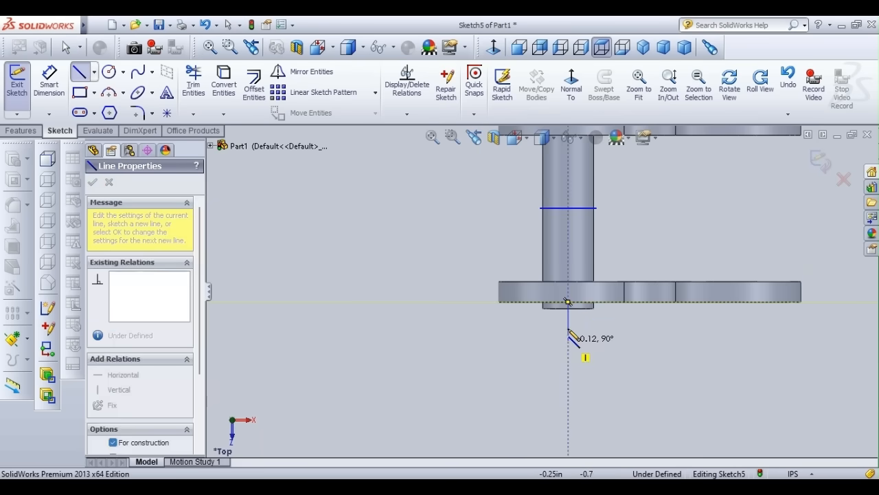
{"action": "left_click", "coordinate": [567, 382]}
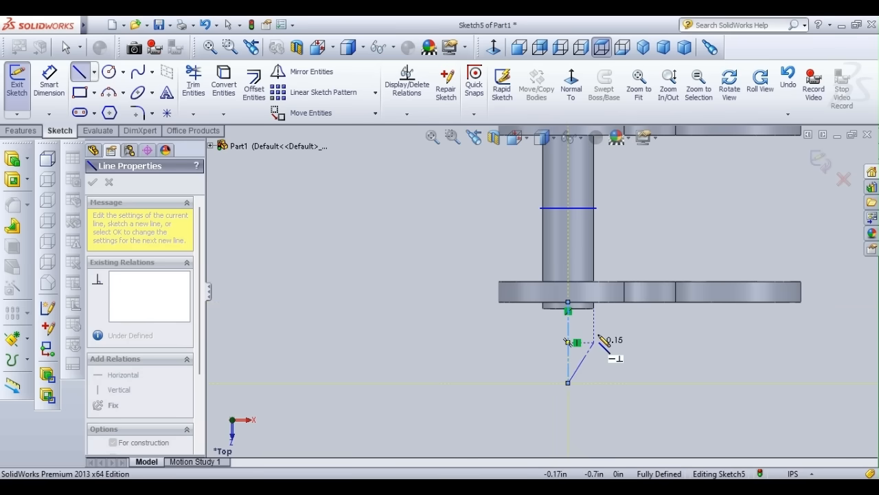
{"action": "key", "text": "Escape"}
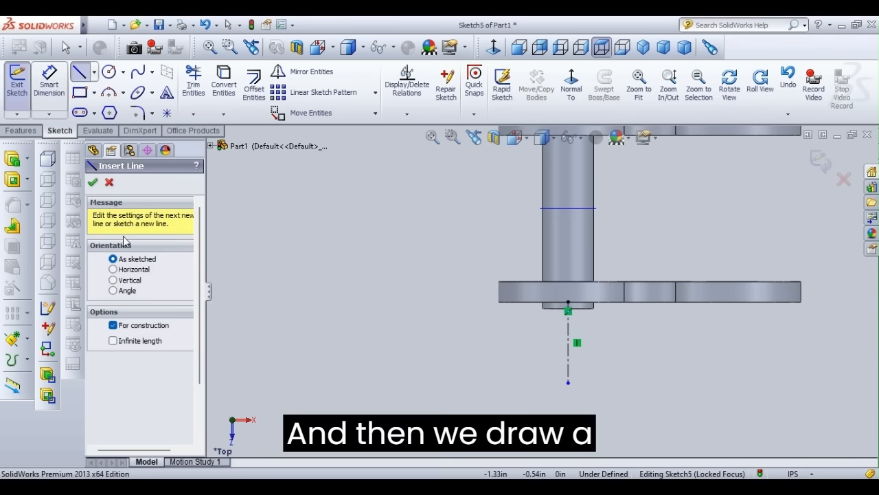
Sketch a circle of about 0.12 in radius centred on the construction line's midpoint and passing through its endpoint at the plate
{"action": "left_click", "coordinate": [108, 72]}
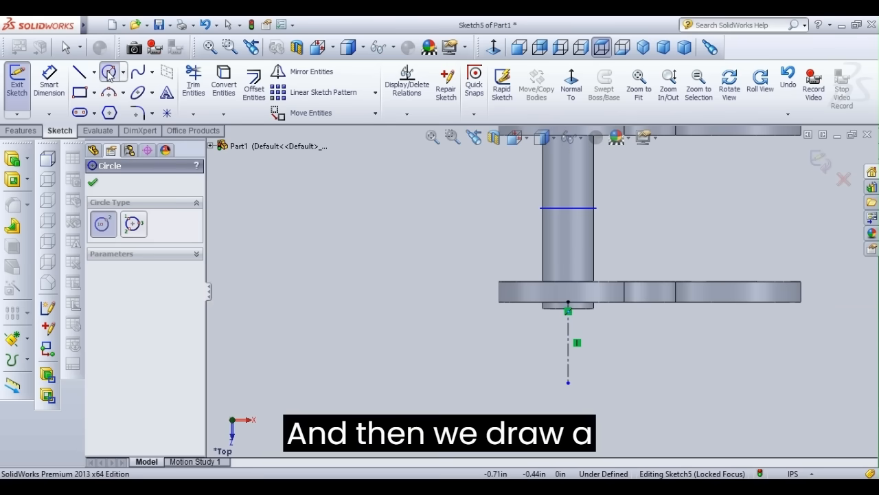
{"action": "left_click", "coordinate": [568, 341]}
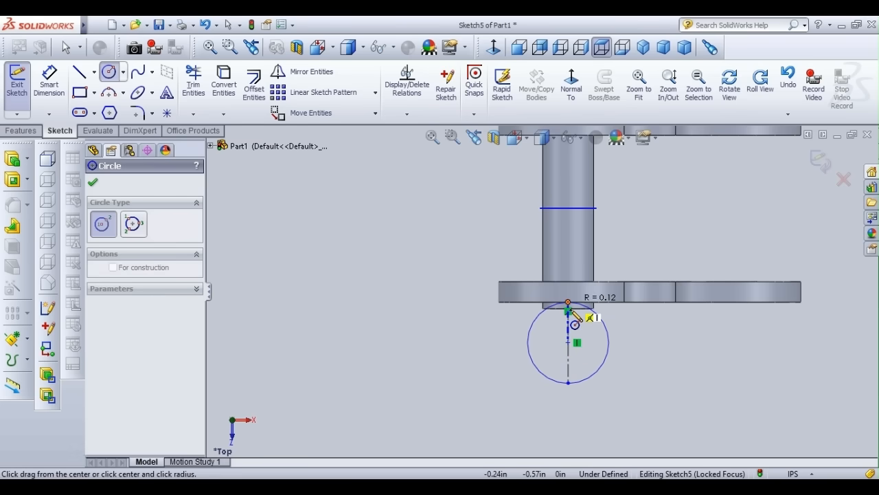
{"action": "left_click", "coordinate": [569, 302]}
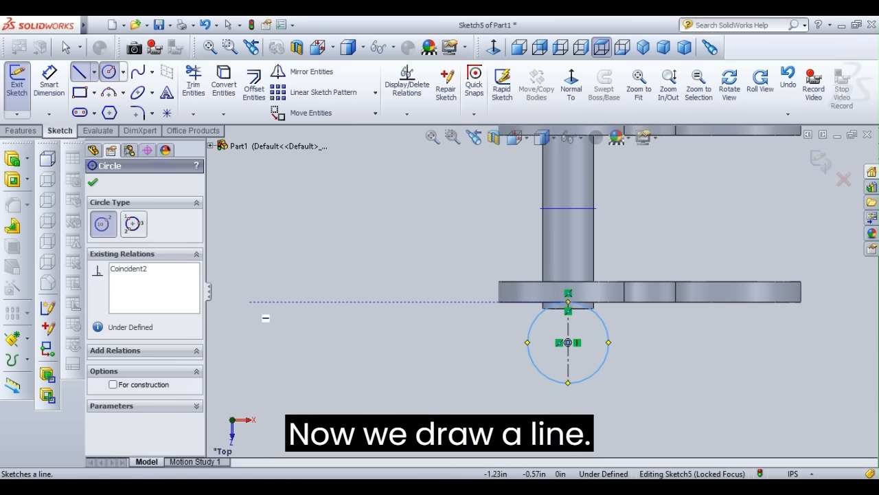
Draw a solid vertical line about 0.09 in long from the circle's point at the plate toward its centre
{"action": "left_click", "coordinate": [80, 71]}
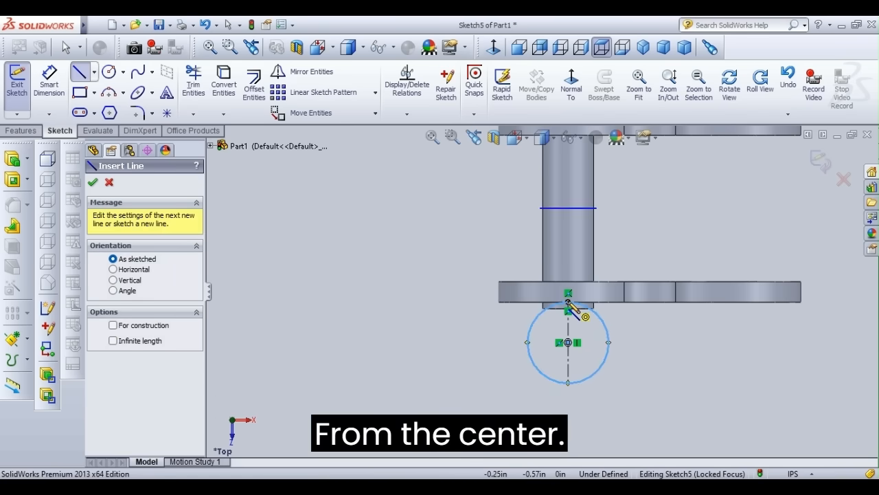
{"action": "left_click", "coordinate": [568, 302]}
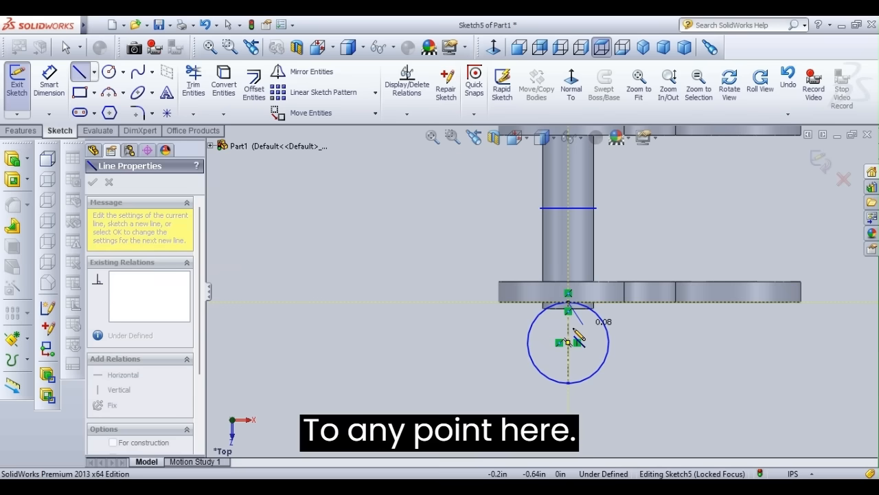
{"action": "left_click", "coordinate": [568, 334]}
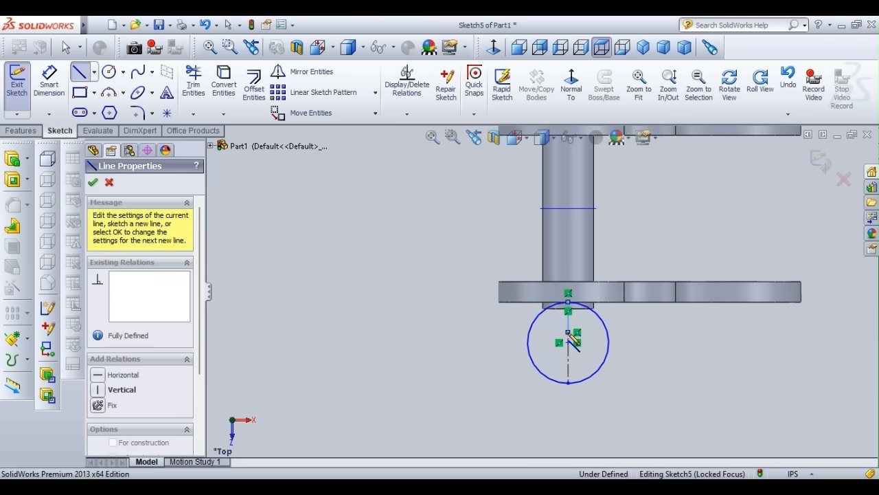
{"action": "key", "text": "Escape"}
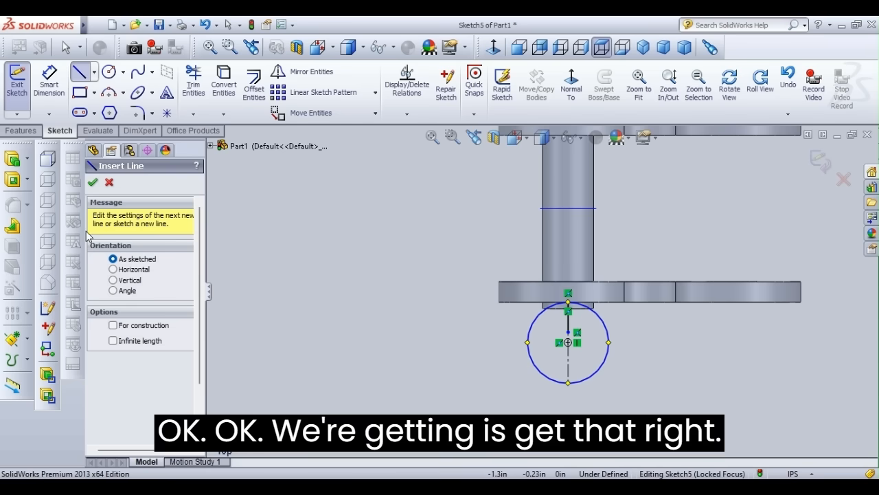
{"action": "key", "text": "Escape"}
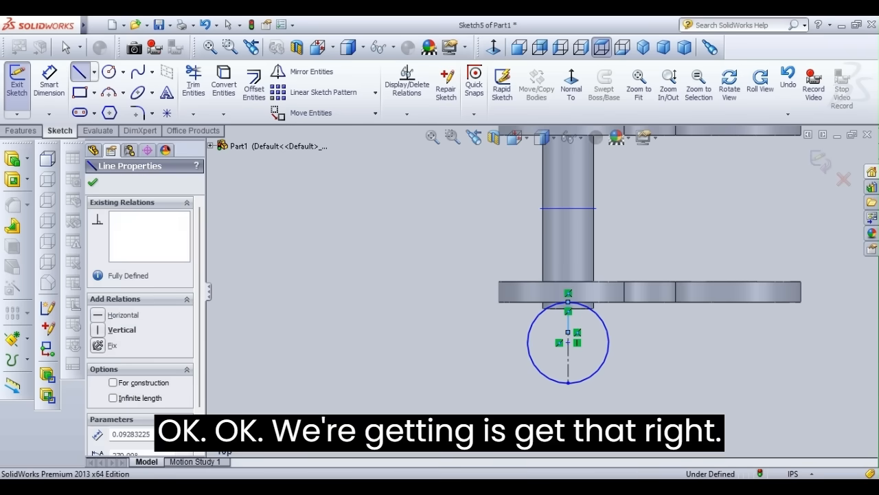
Redraw the solid vertical line from the plate point, about 0.09 in long, and continue it horizontally about 0.12 in to the circle
{"action": "key", "text": "Escape"}
{"action": "key", "text": "Escape"}
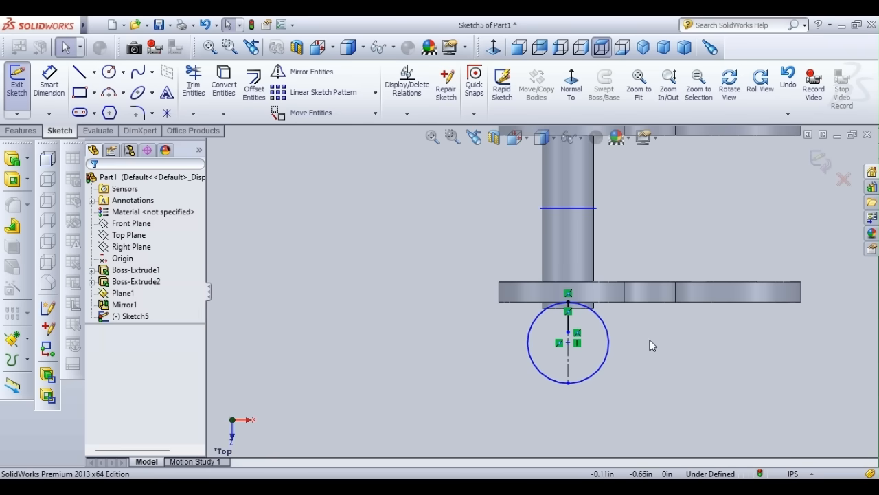
{"action": "left_click", "coordinate": [614, 333]}
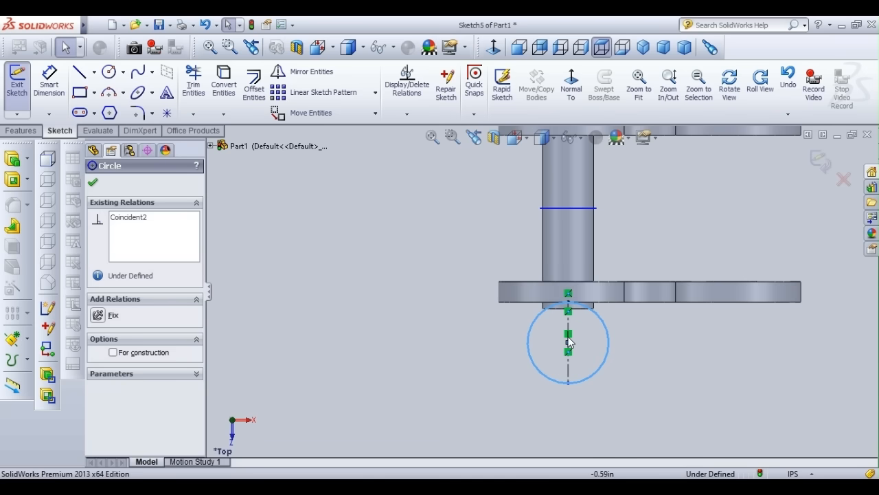
{"action": "key", "text": "l"}
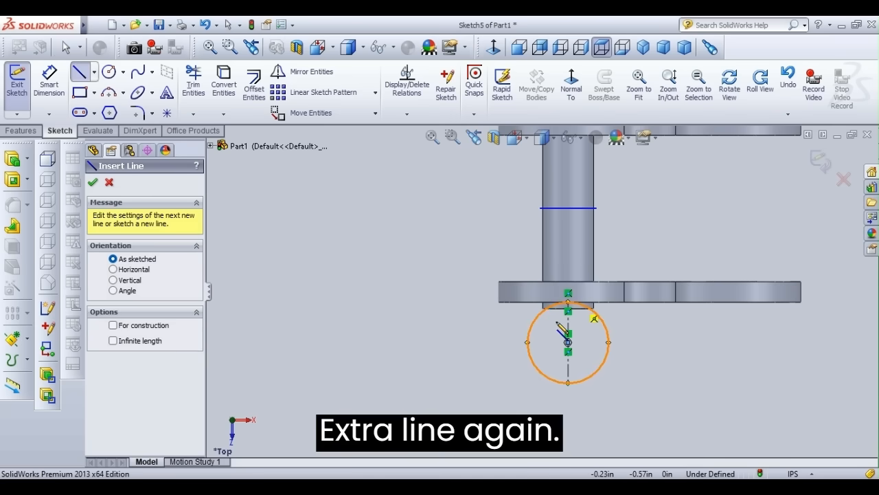
{"action": "left_click", "coordinate": [567, 342]}
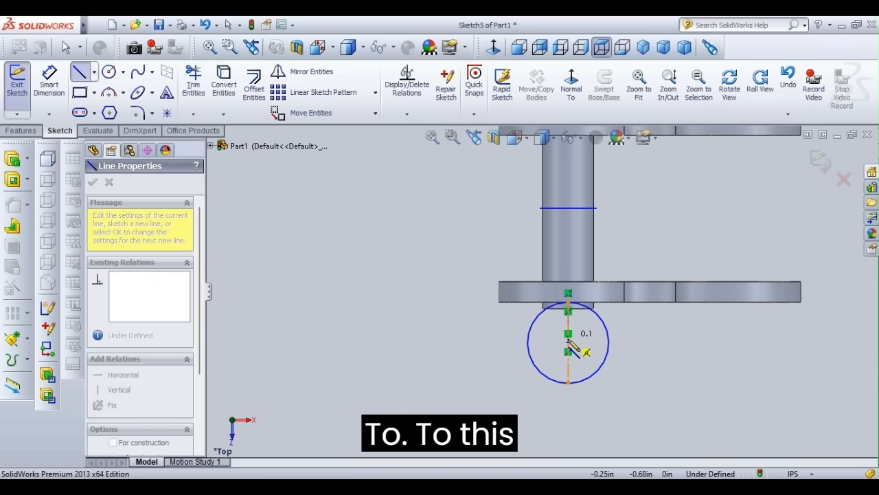
{"action": "left_click", "coordinate": [569, 339]}
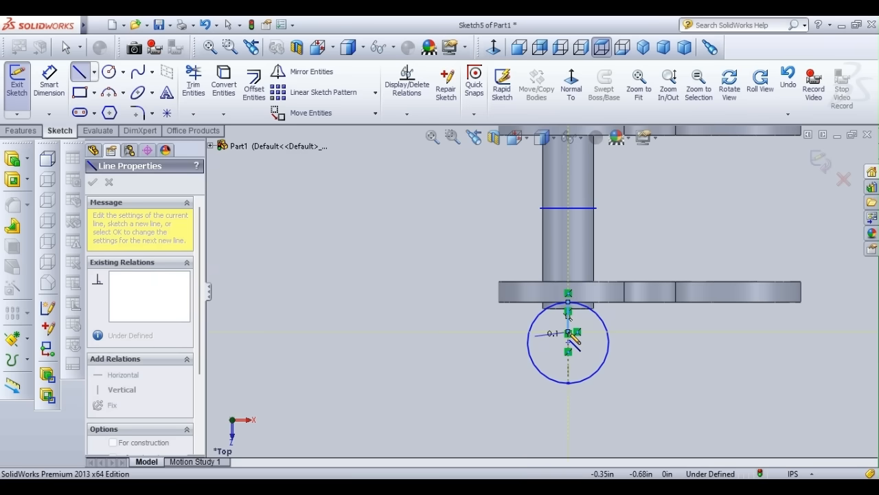
{"action": "left_click", "coordinate": [529, 332]}
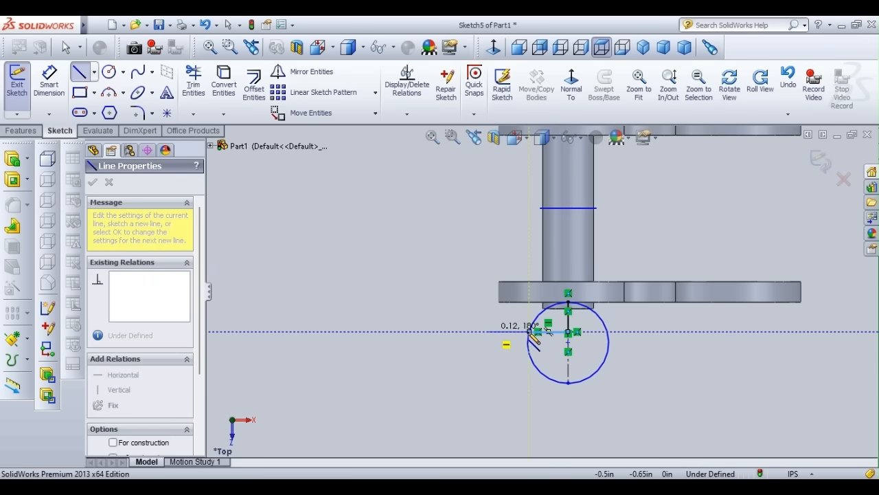
{"action": "left_click", "coordinate": [512, 371]}
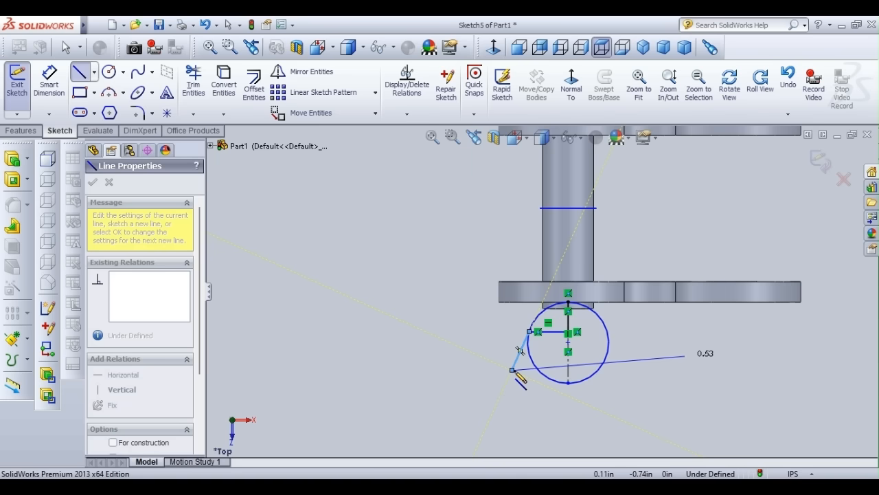
{"action": "key", "text": "Escape"}
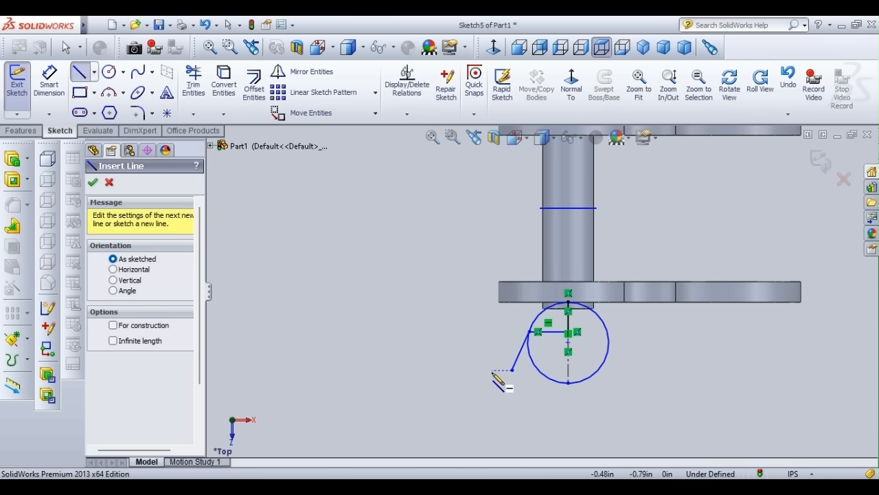
{"action": "key", "text": "Escape"}
{"action": "key", "text": "ctrl+z"}
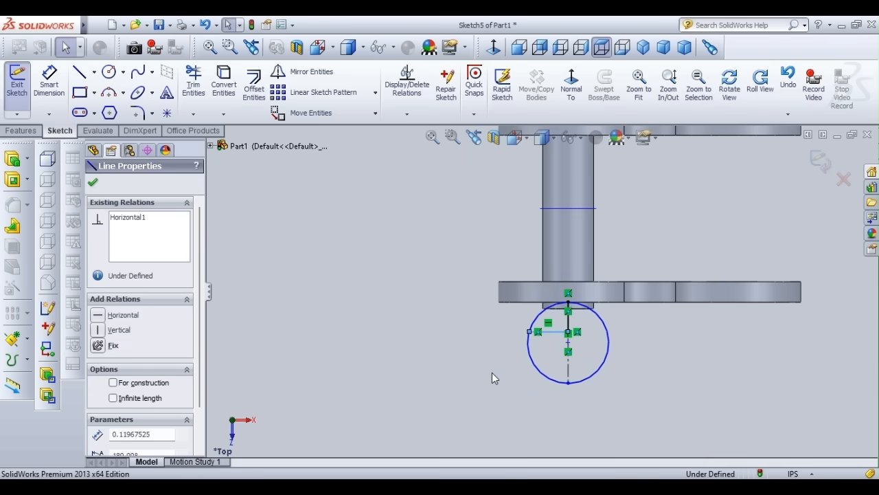
{"action": "left_click", "coordinate": [492, 373]}
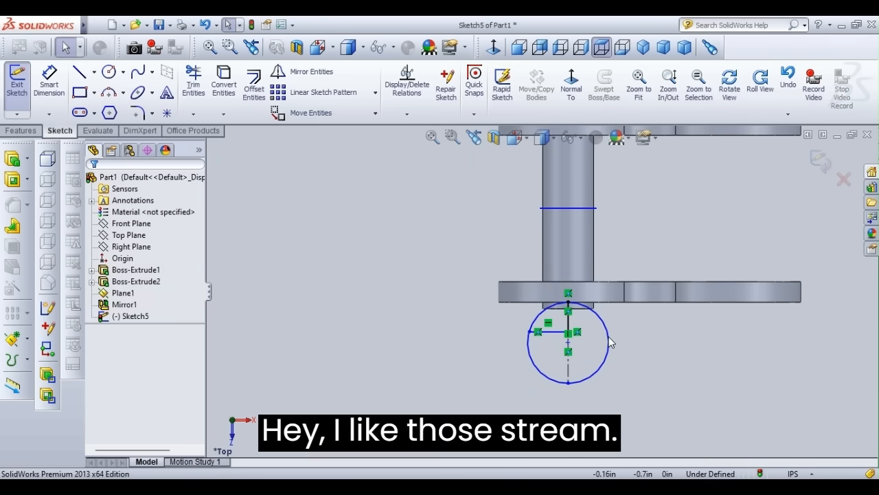
Trim the circle down to the short arc that joins the ends of the vertical and horizontal lines
{"action": "left_click", "coordinate": [193, 81]}
{"action": "mouse_move", "coordinate": [502, 369]}
{"action": "left_mouse_down"}
{"action": "mouse_move", "coordinate": [542, 358]}
{"action": "mouse_move", "coordinate": [614, 369]}
{"action": "left_mouse_up"}
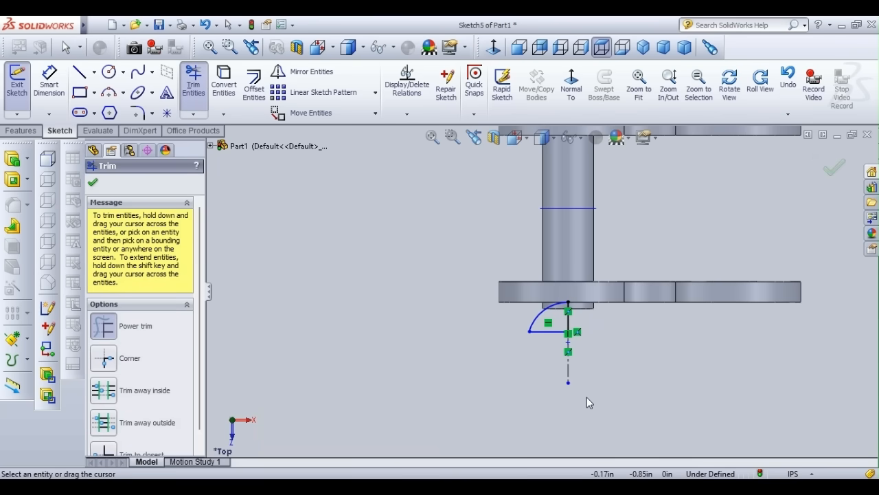
{"action": "left_click", "coordinate": [194, 81]}
Dimension the remaining arc with a radius of 0.125 in
{"action": "scroll", "coordinate": [583, 330], "scroll_direction": "down", "scroll_amount": 1}
{"action": "scroll", "coordinate": [583, 331], "scroll_direction": "down", "scroll_amount": 3}
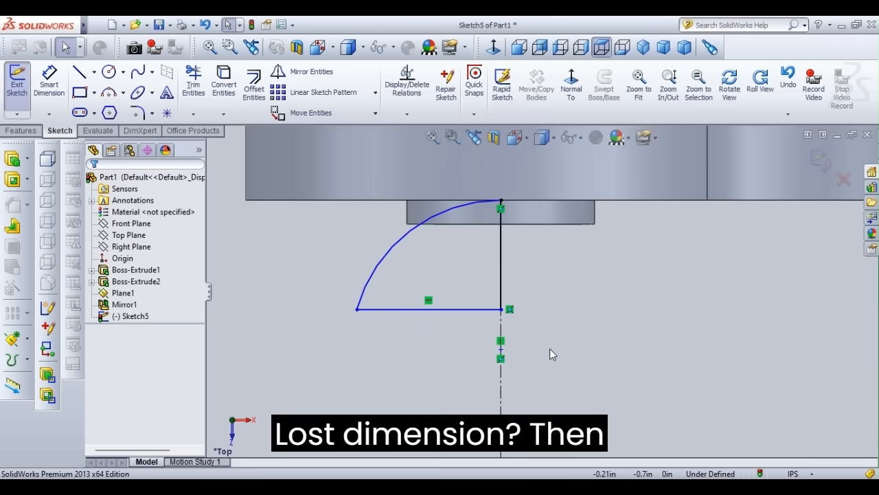
{"action": "left_click", "coordinate": [61, 82]}
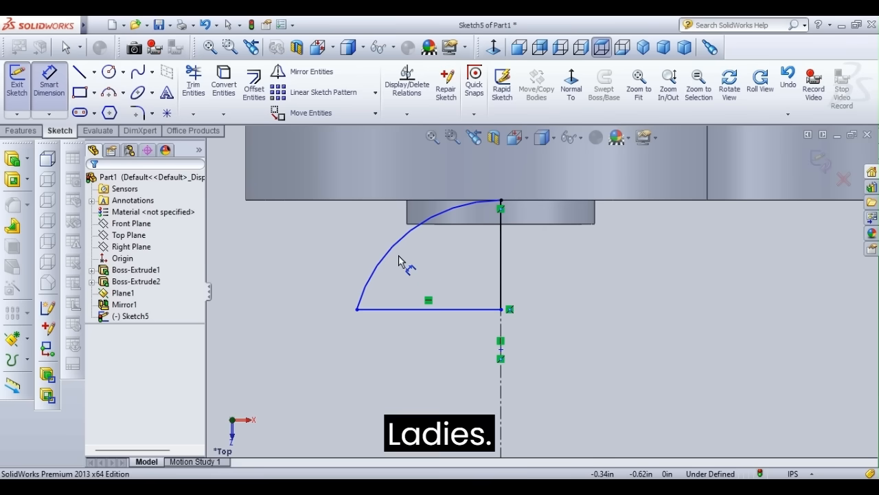
{"action": "left_click", "coordinate": [403, 261]}
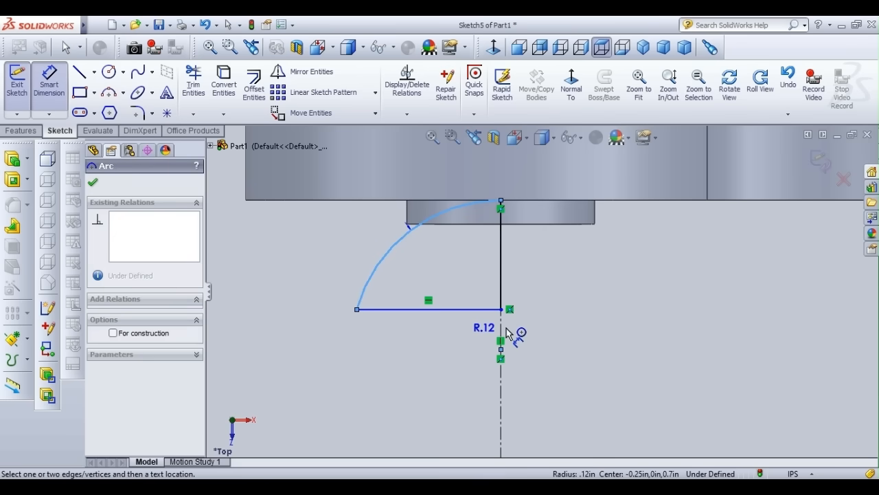
{"action": "left_click", "coordinate": [430, 292]}
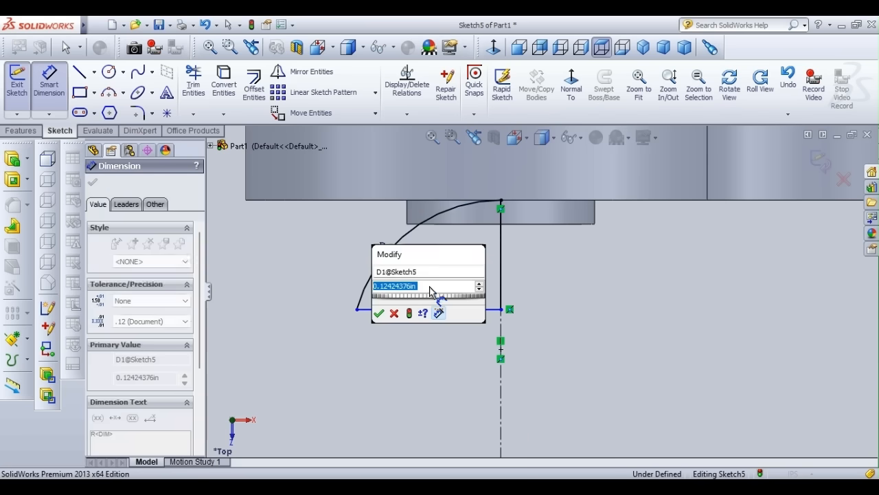
{"action": "key", "text": "BackSpace"}
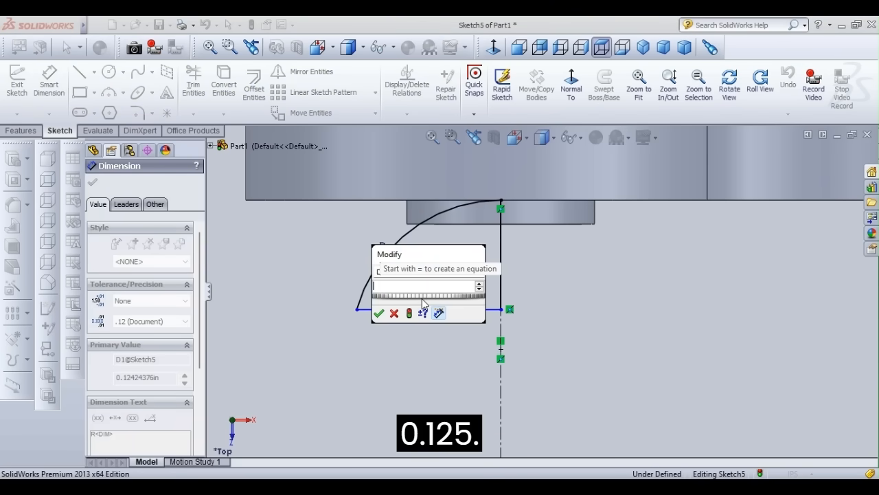
{"action": "type", "text": "0.12"}
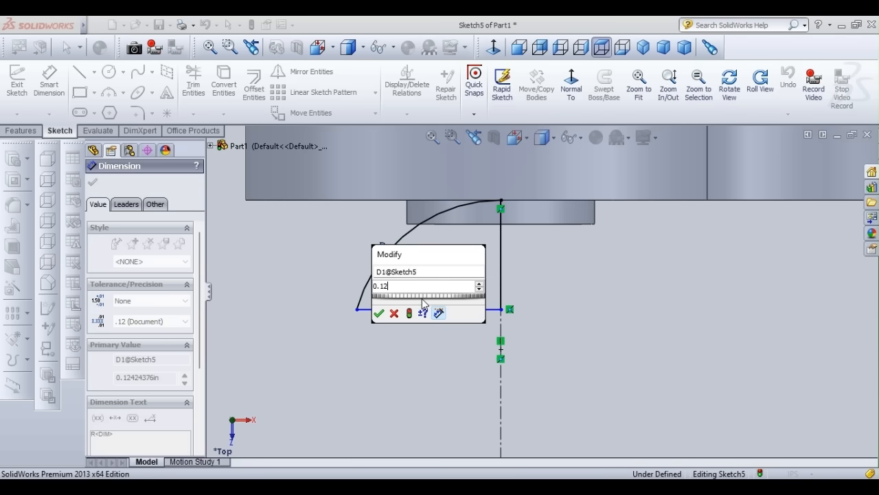
{"action": "type", "text": "5"}
{"action": "key", "text": "Return"}
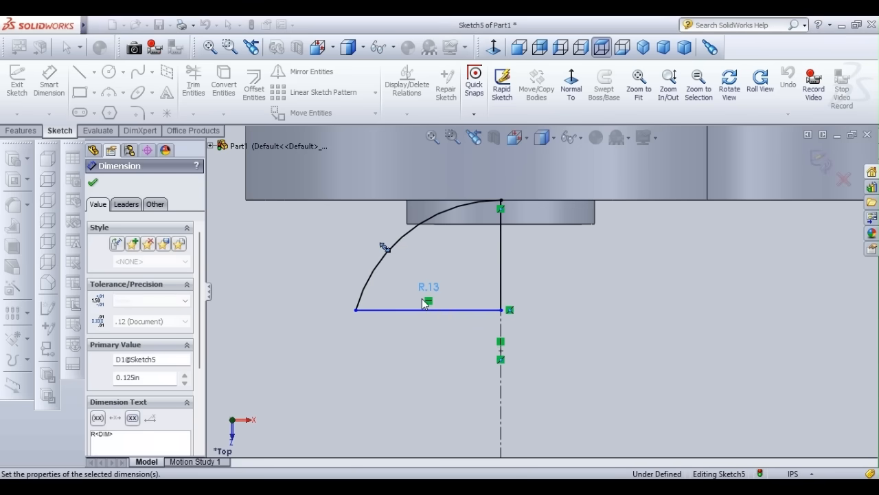
Dimension the solid vertical line of the profile with a length of 0.03238318 in
{"action": "left_click", "coordinate": [498, 262]}
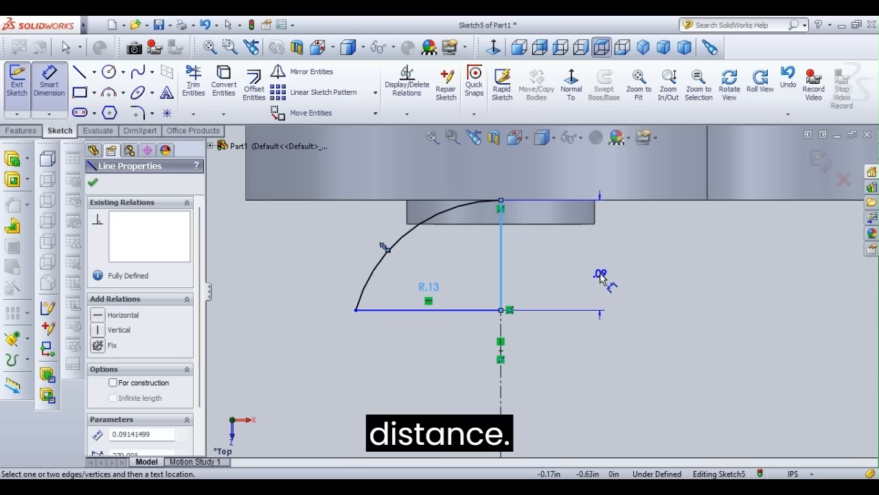
{"action": "left_click", "coordinate": [595, 279]}
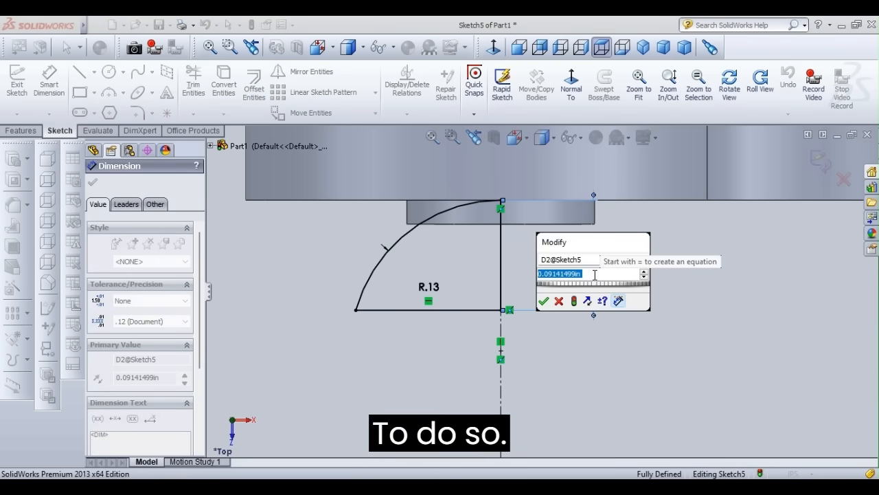
{"action": "key", "text": "BackSpace"}
{"action": "type", "text": "0."}
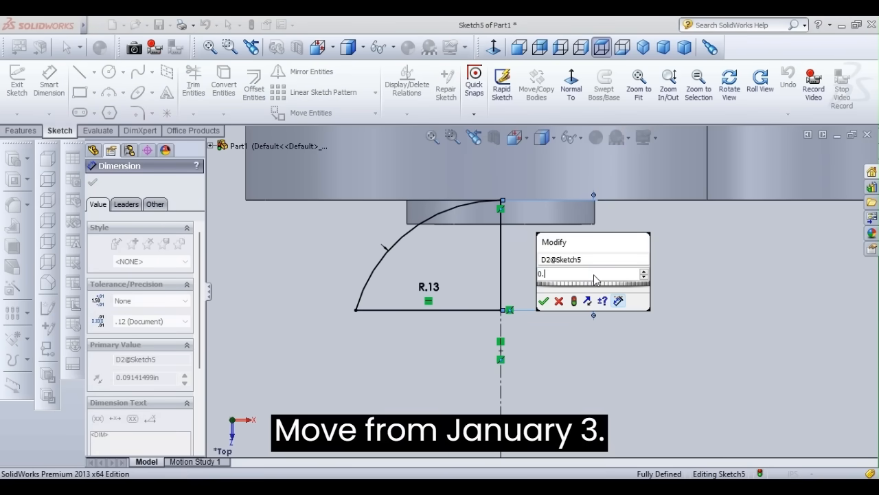
{"action": "type", "text": "03238318"}
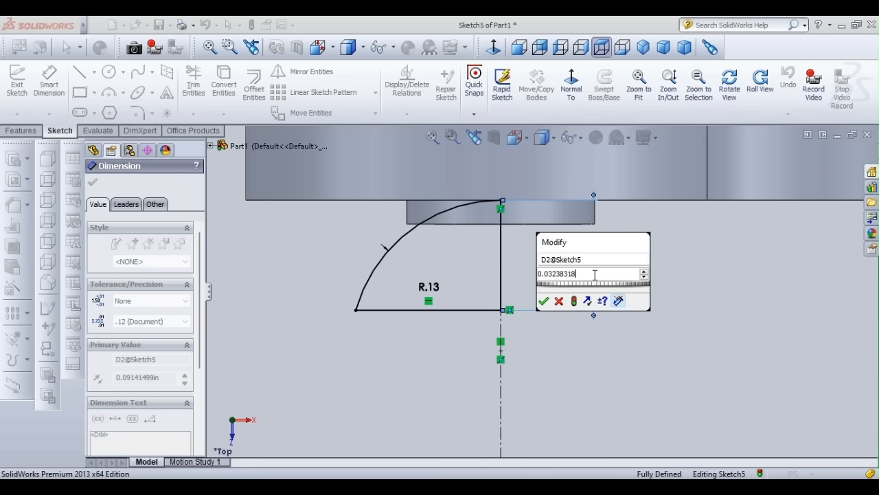
{"action": "key", "text": "Return"}
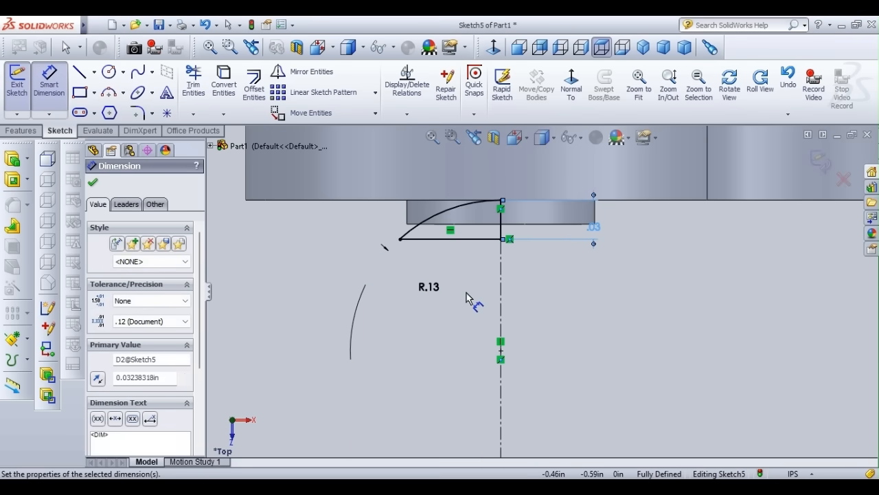
{"action": "left_click", "coordinate": [94, 183]}
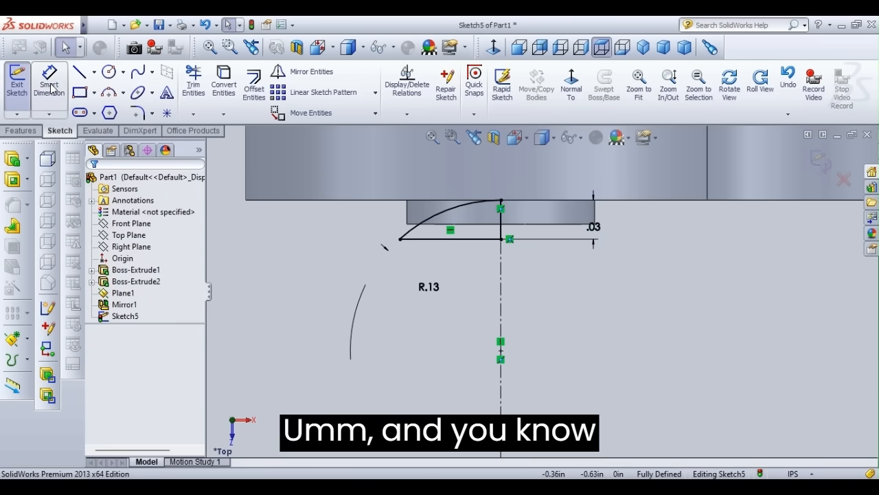
Examine the dimensioned arc profile, its radius dimension and construction line in relation to the pin stub
{"action": "left_click", "coordinate": [500, 309]}
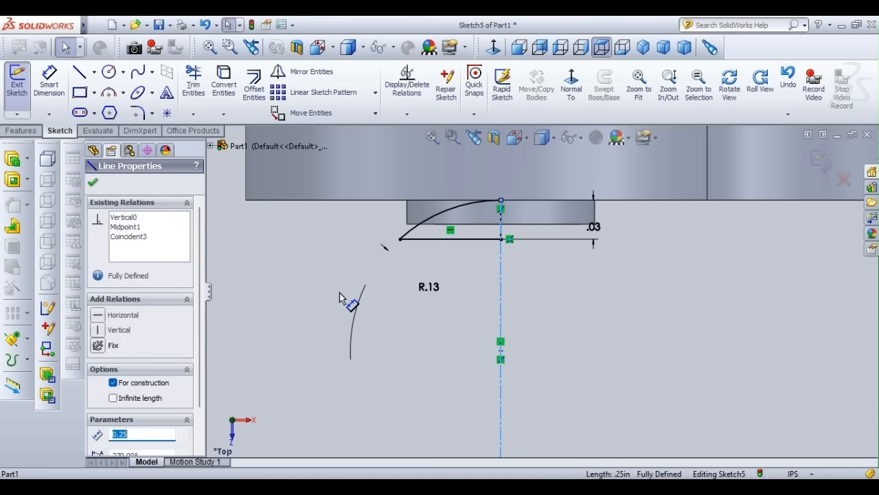
{"action": "left_click", "coordinate": [356, 329]}
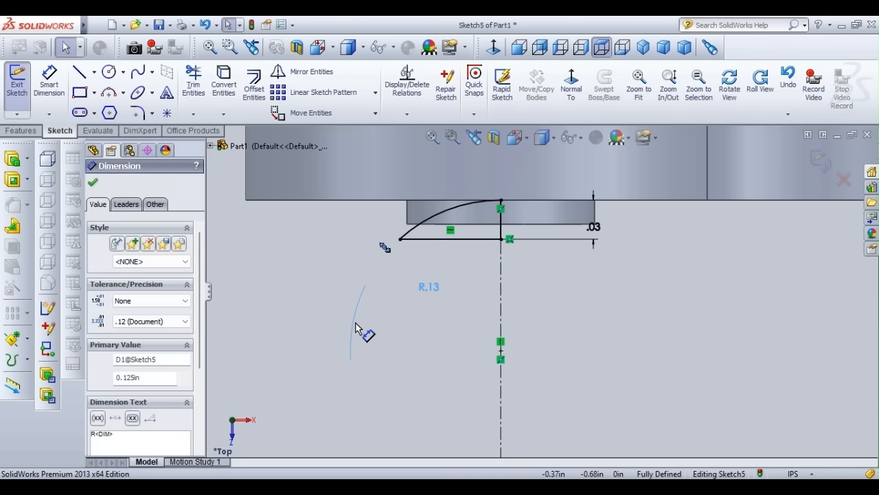
{"action": "left_click", "coordinate": [93, 184]}
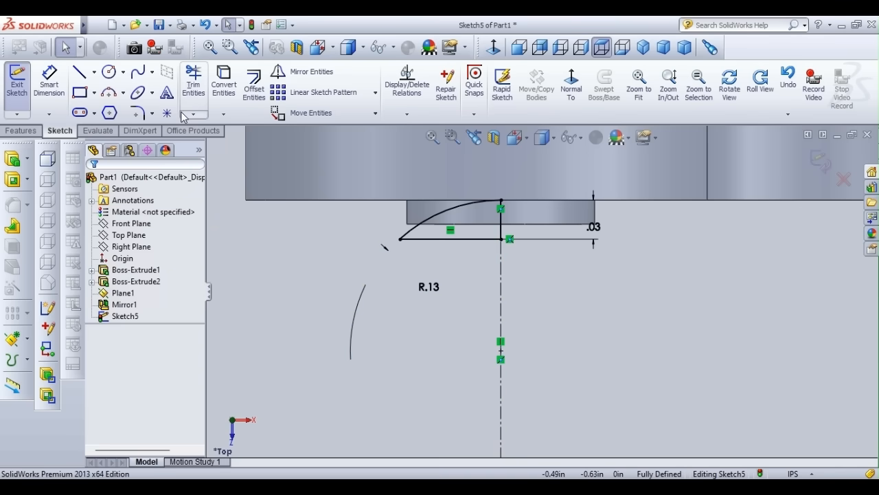
{"action": "left_click", "coordinate": [193, 80]}
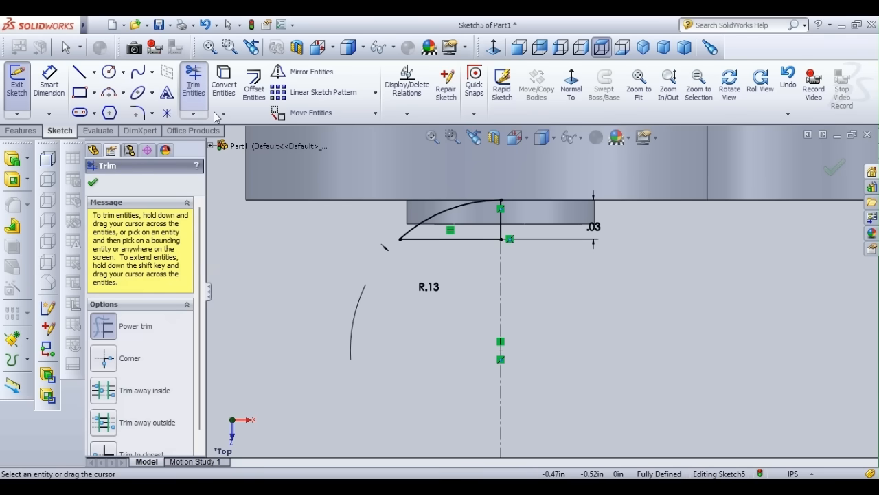
{"action": "key", "text": "Escape"}
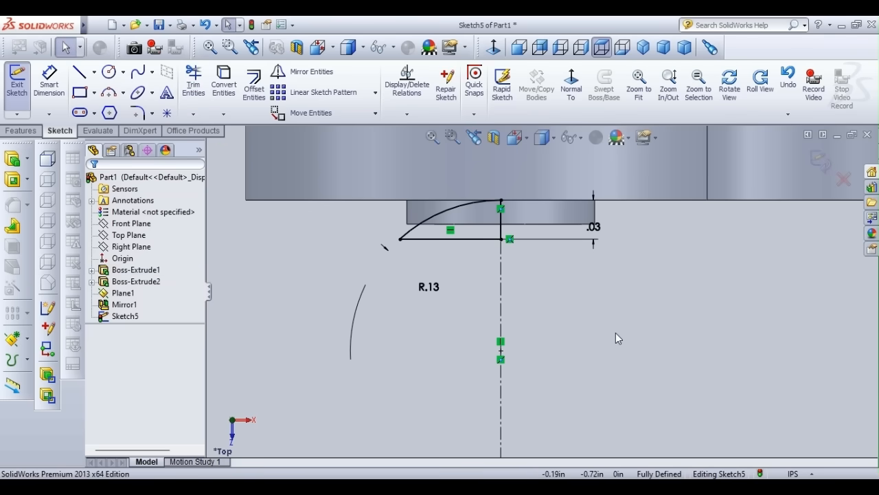
{"action": "scroll", "coordinate": [569, 377], "scroll_direction": "up", "scroll_amount": 6}
{"action": "scroll", "coordinate": [570, 376], "scroll_direction": "down", "scroll_amount": 7}
{"action": "scroll", "coordinate": [569, 376], "scroll_direction": "down", "scroll_amount": 1}
{"action": "scroll", "coordinate": [569, 376], "scroll_direction": "up", "scroll_amount": 5}
{"action": "scroll", "coordinate": [502, 169], "scroll_direction": "down", "scroll_amount": 6}
{"action": "scroll", "coordinate": [466, 169], "scroll_direction": "up", "scroll_amount": 4}
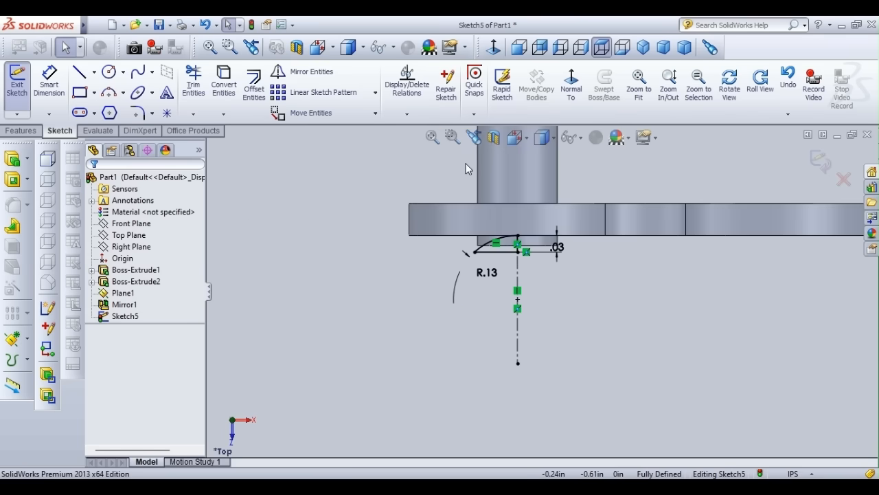
{"action": "scroll", "coordinate": [527, 217], "scroll_direction": "down", "scroll_amount": 2}
{"action": "scroll", "coordinate": [514, 274], "scroll_direction": "down", "scroll_amount": 4}
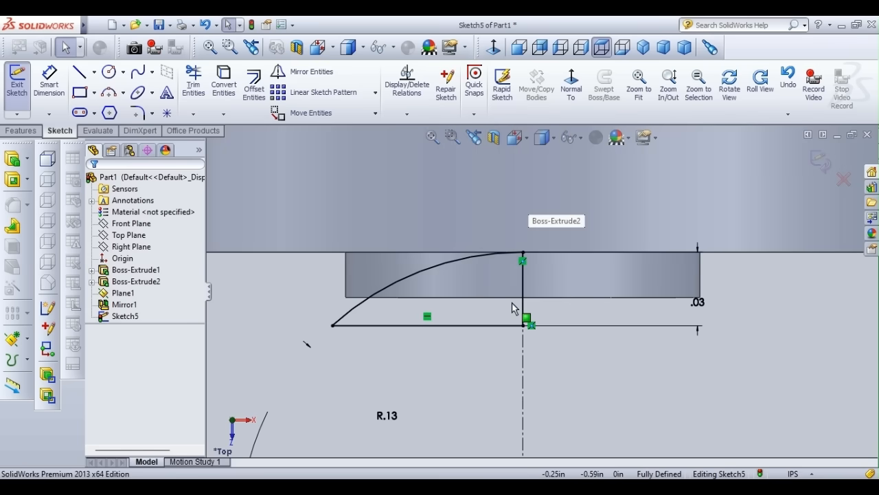
Make a 360-degree Revolved Cut in the pin stub's end from the arc profile, about the vertical construction line, and inspect the pin end
{"action": "left_click", "coordinate": [29, 131]}
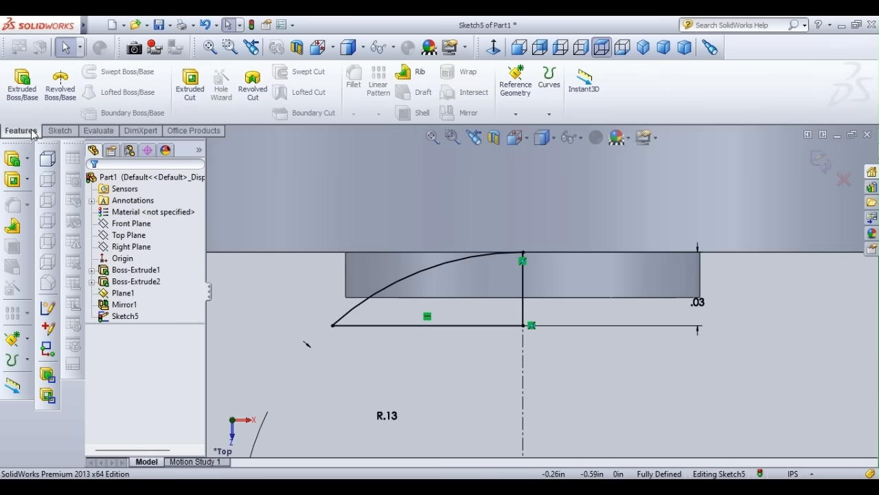
{"action": "left_click", "coordinate": [253, 82]}
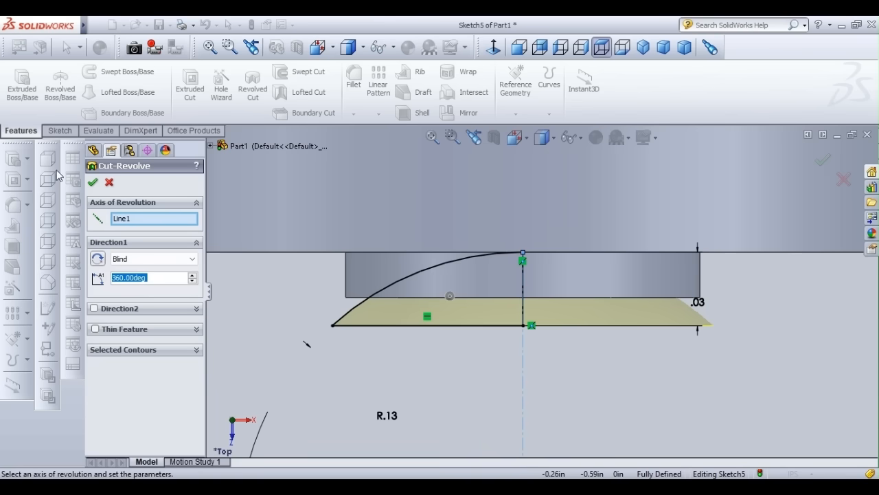
{"action": "left_click", "coordinate": [93, 182]}
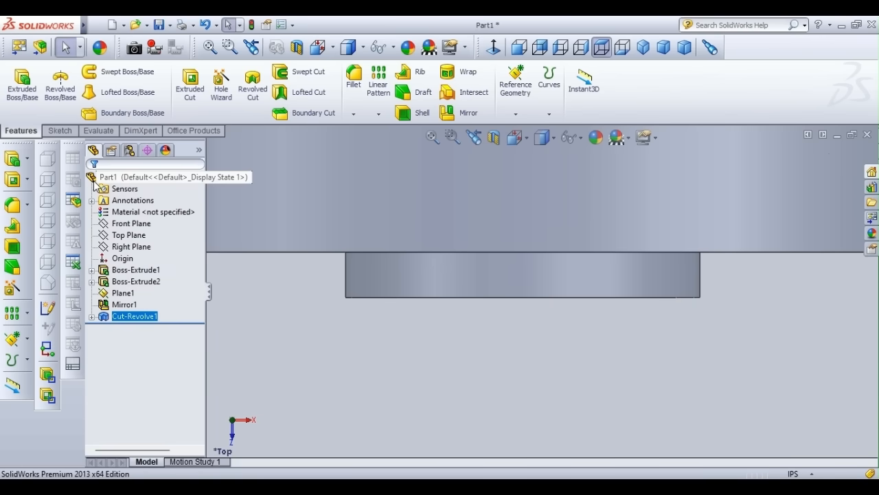
{"action": "left_click", "coordinate": [60, 131]}
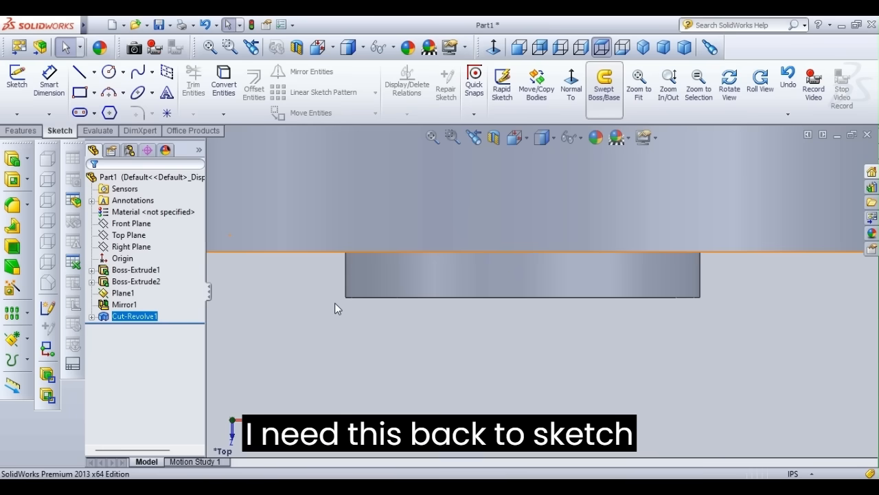
{"action": "mouse_move", "coordinate": [334, 303]}
{"action": "middle_mouse_down"}
{"action": "mouse_move", "coordinate": [589, 213]}
{"action": "mouse_move", "coordinate": [564, 338]}
{"action": "mouse_move", "coordinate": [573, 287]}
{"action": "mouse_move", "coordinate": [563, 296]}
{"action": "mouse_move", "coordinate": [614, 286]}
{"action": "mouse_move", "coordinate": [653, 308]}
{"action": "mouse_move", "coordinate": [677, 310]}
{"action": "mouse_move", "coordinate": [682, 338]}
{"action": "mouse_move", "coordinate": [567, 308]}
{"action": "mouse_move", "coordinate": [584, 298]}
{"action": "mouse_move", "coordinate": [514, 288]}
{"action": "mouse_move", "coordinate": [502, 311]}
{"action": "mouse_move", "coordinate": [598, 243]}
{"action": "mouse_move", "coordinate": [664, 281]}
{"action": "mouse_move", "coordinate": [561, 298]}
{"action": "mouse_move", "coordinate": [568, 359]}
{"action": "mouse_move", "coordinate": [589, 293]}
{"action": "mouse_move", "coordinate": [582, 323]}
{"action": "middle_mouse_up"}
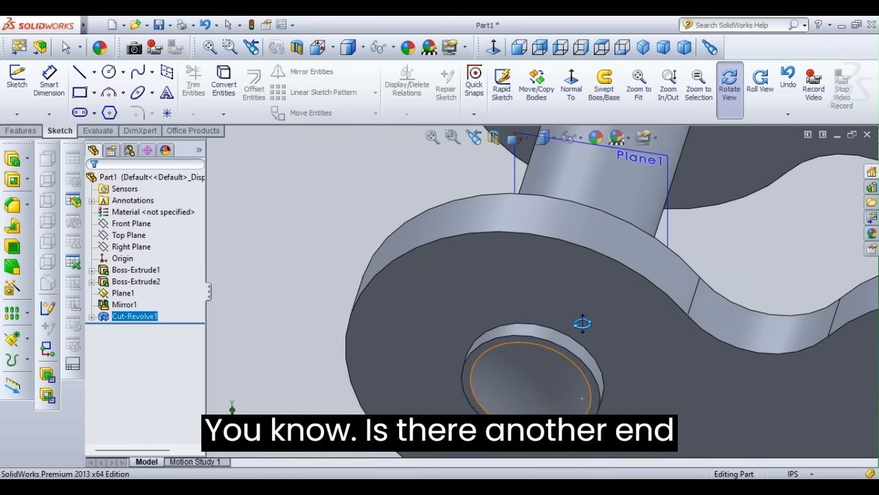
Mirror the pin extrusion Boss-Extrude2 and its revolved cut Cut-Revolve1 about the Right Plane
{"action": "left_click", "coordinate": [699, 89]}
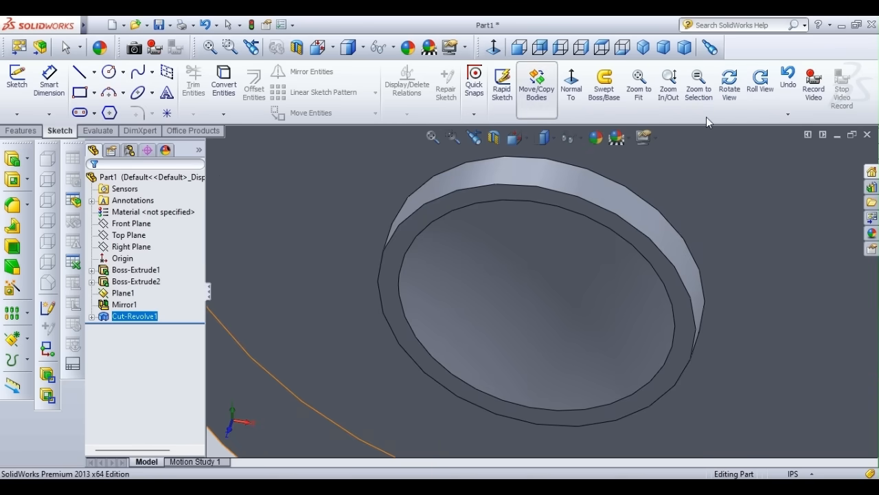
{"action": "left_click", "coordinate": [639, 86]}
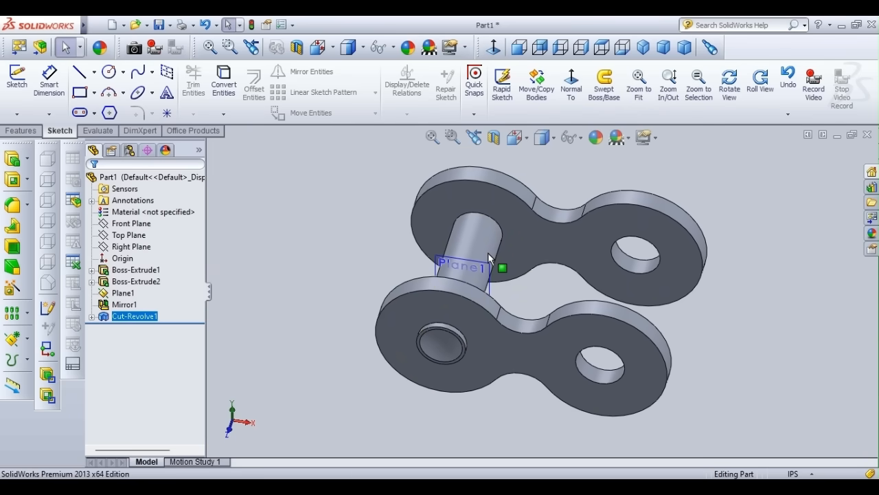
{"action": "left_click", "coordinate": [129, 248]}
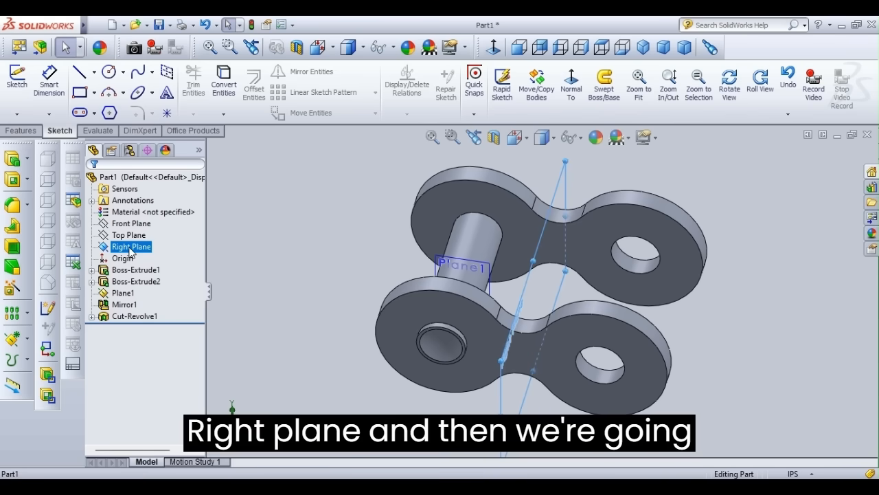
{"action": "left_click", "coordinate": [21, 130]}
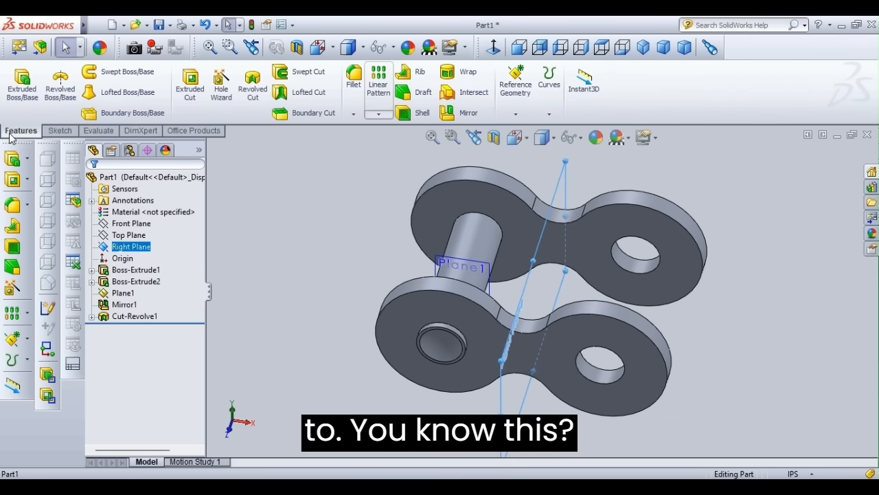
{"action": "left_click", "coordinate": [465, 118]}
{"action": "left_click", "coordinate": [479, 251]}
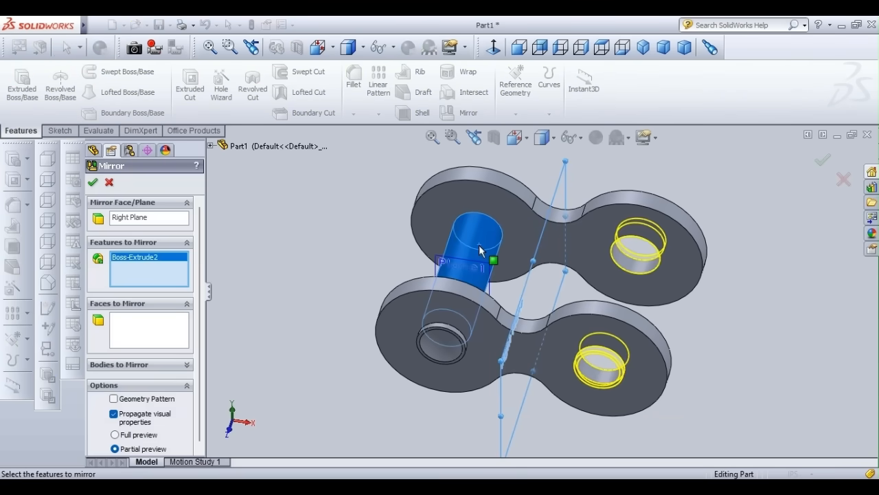
{"action": "left_click", "coordinate": [443, 355]}
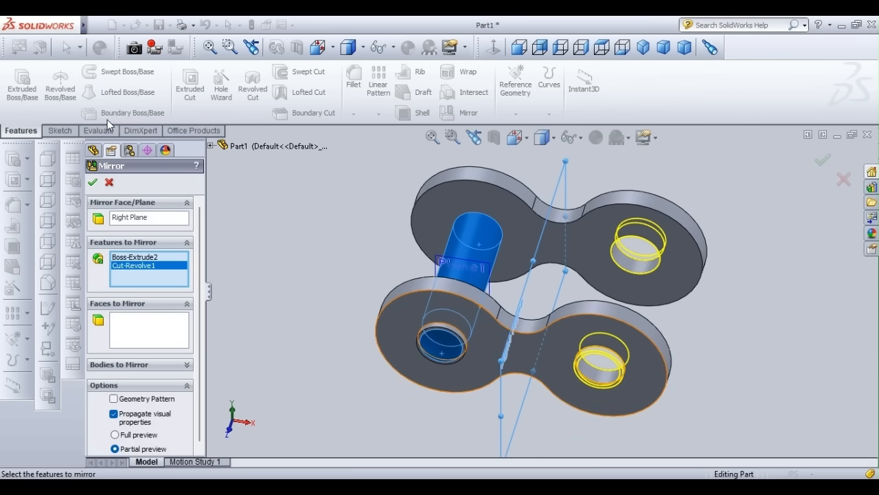
{"action": "left_click", "coordinate": [92, 182]}
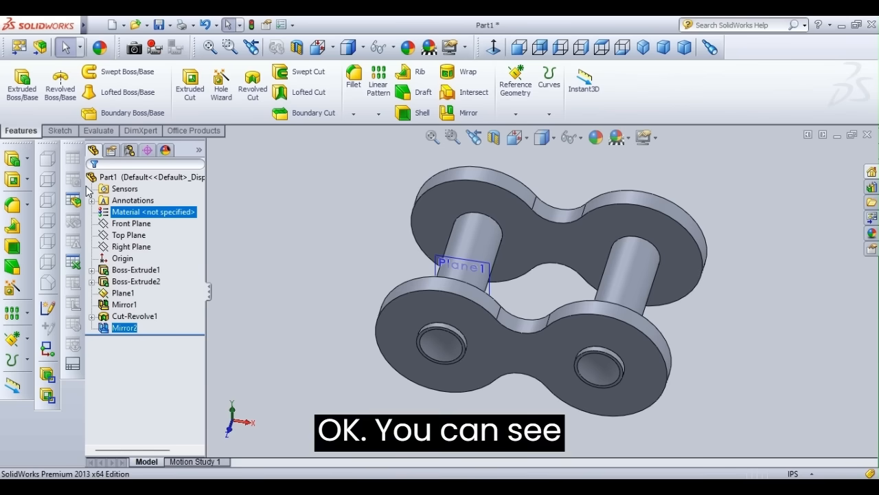
{"action": "left_click", "coordinate": [185, 262]}
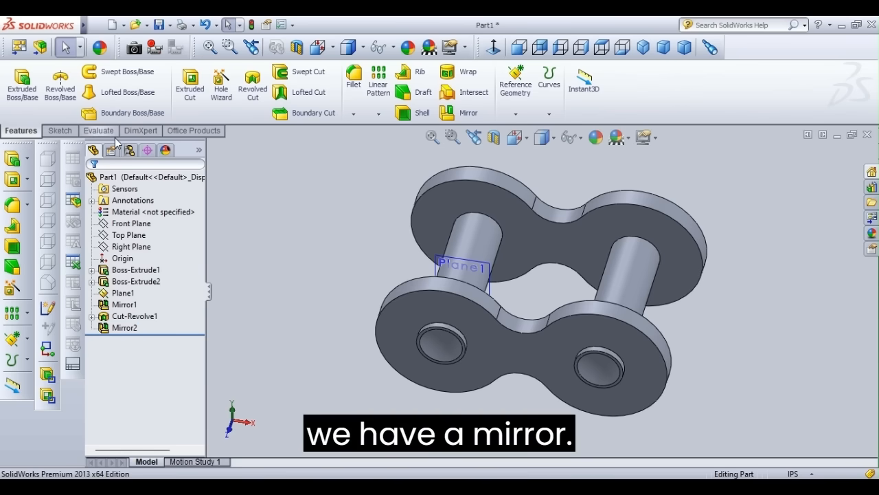
Mirror the revolved cut in the pin's front end about Plane1 onto the same pin's rear end
{"action": "left_click", "coordinate": [69, 133]}
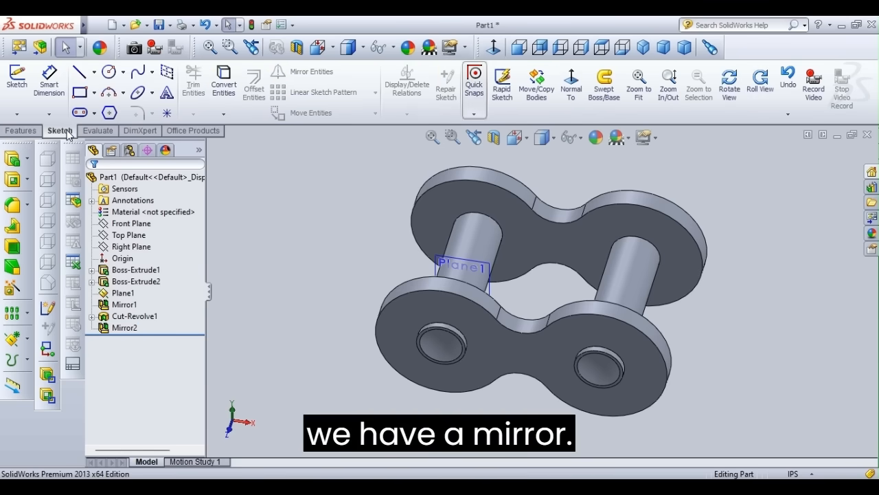
{"action": "left_click", "coordinate": [730, 81]}
{"action": "left_click_drag", "start_coordinate": [638, 303], "coordinate": [679, 327]}
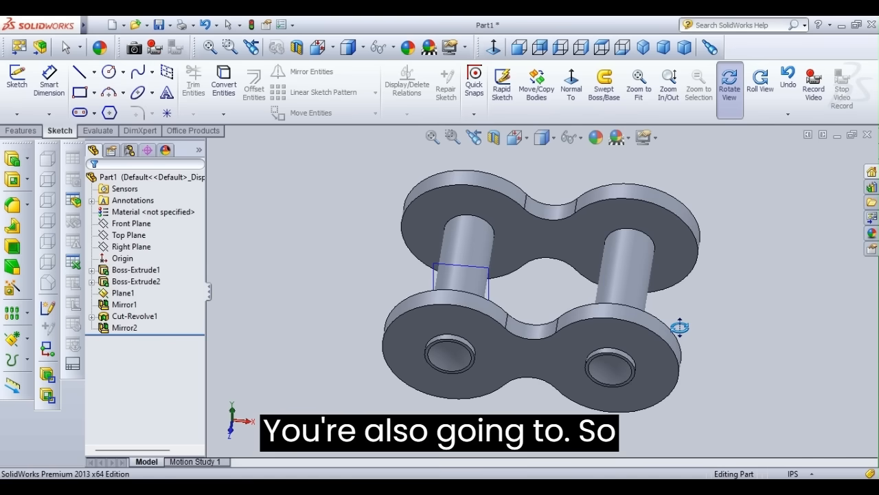
{"action": "left_click_drag", "start_coordinate": [680, 327], "coordinate": [682, 313]}
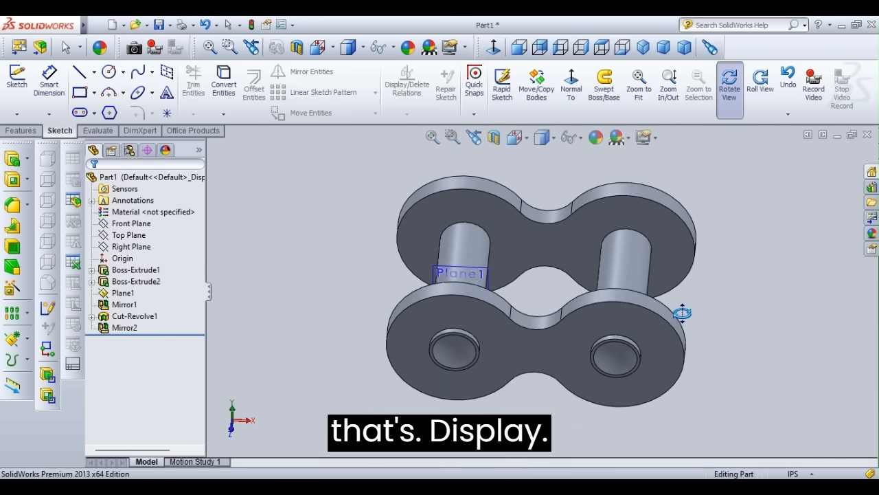
{"action": "key", "text": "Escape"}
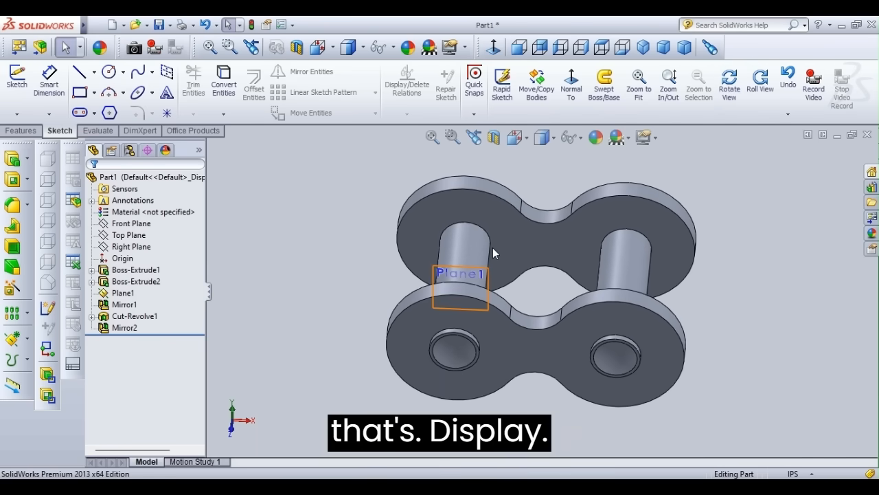
{"action": "left_click", "coordinate": [460, 273]}
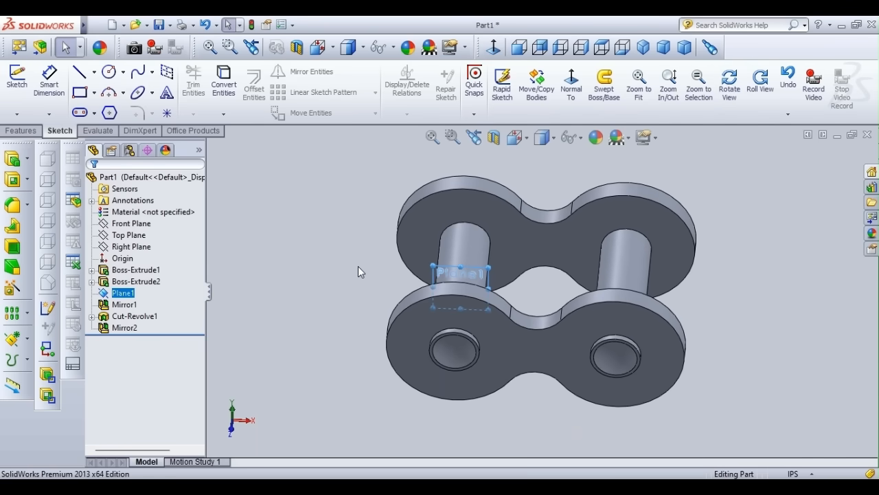
{"action": "left_click", "coordinate": [20, 130]}
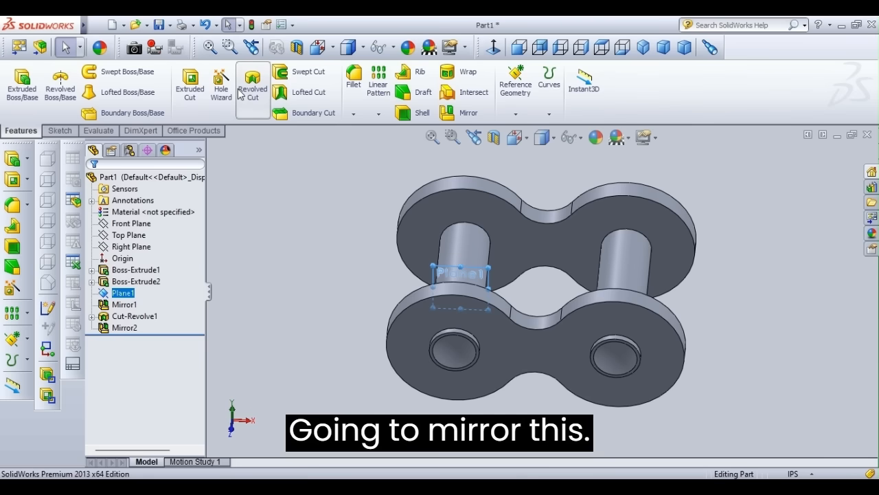
{"action": "left_click", "coordinate": [465, 113]}
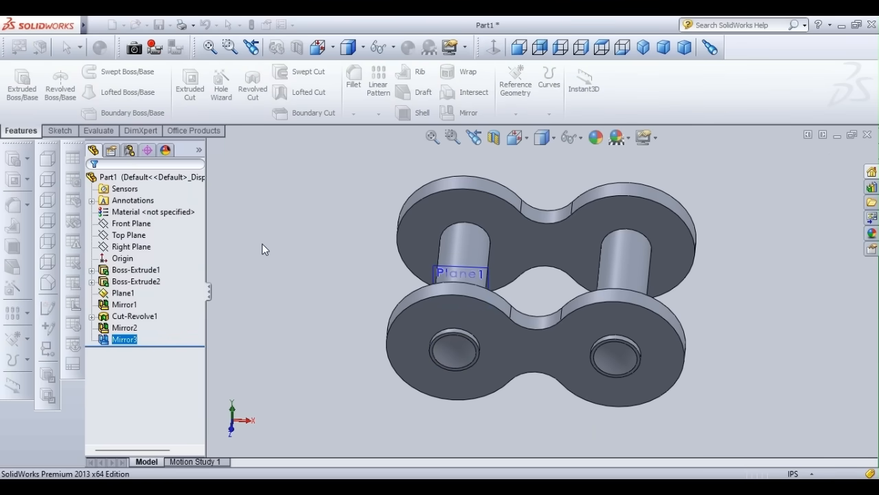
{"action": "left_click", "coordinate": [767, 129]}
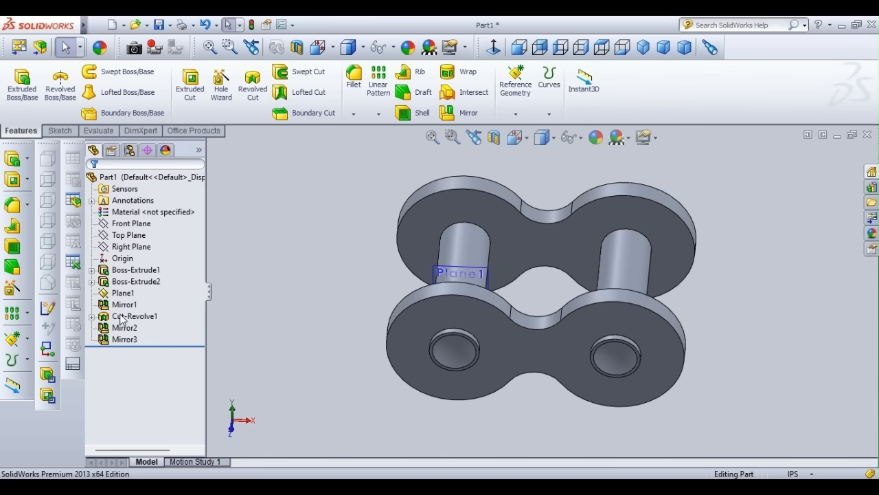
{"action": "left_click", "coordinate": [402, 274]}
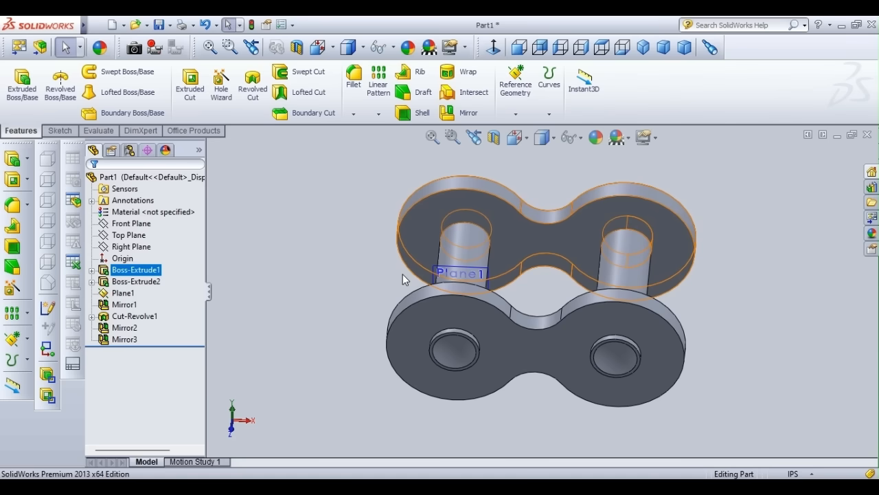
{"action": "left_click", "coordinate": [403, 274]}
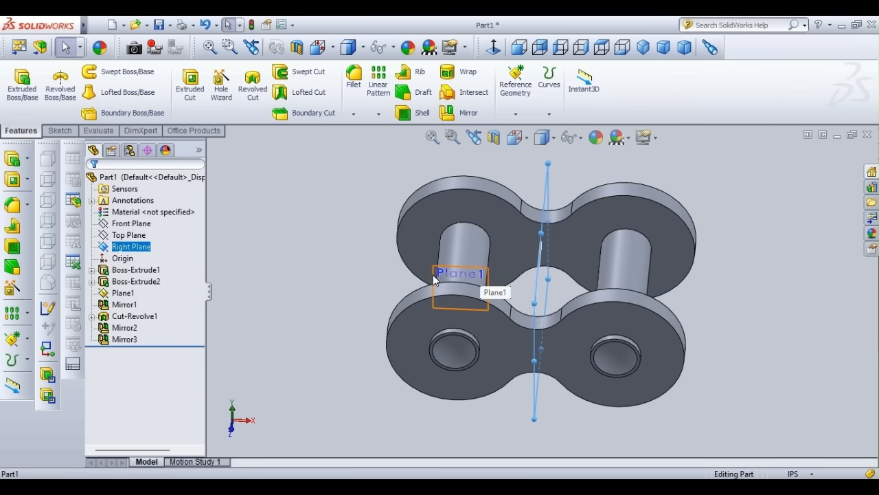
{"action": "left_click", "coordinate": [484, 273]}
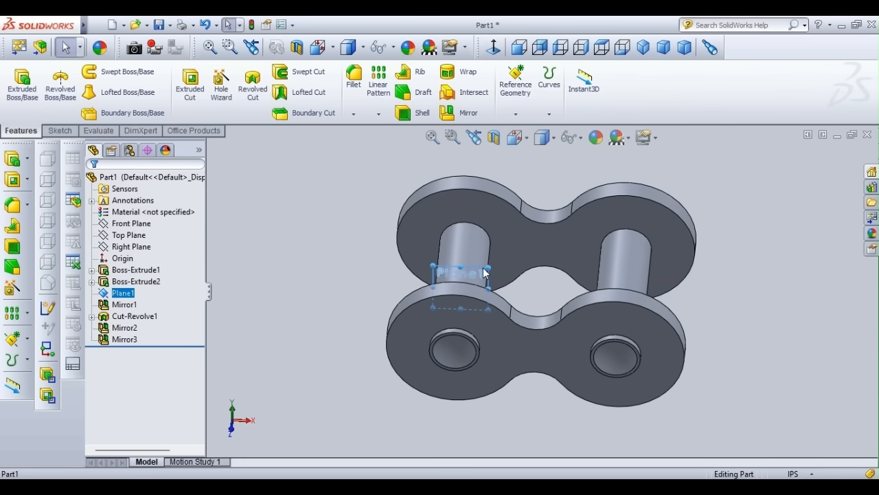
Mirror the rear-end cut, feature Mirror3, about the Right Plane onto the other pin
{"action": "left_click", "coordinate": [131, 247]}
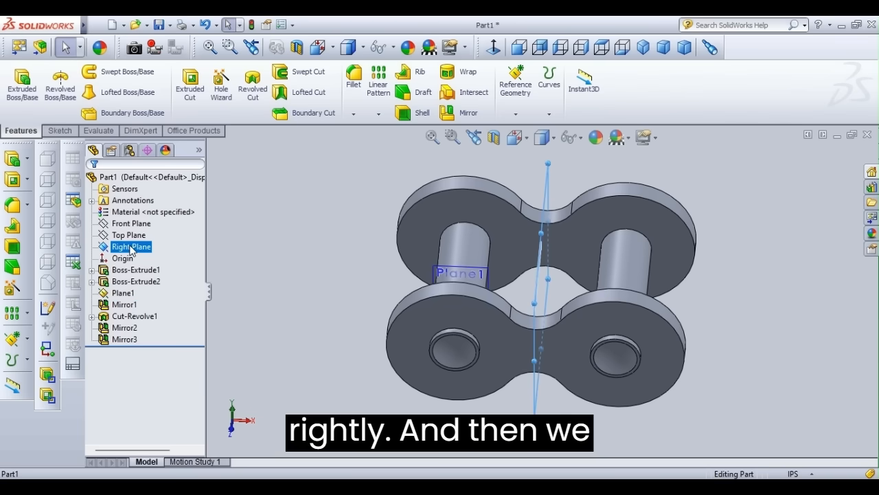
{"action": "left_click", "coordinate": [469, 110]}
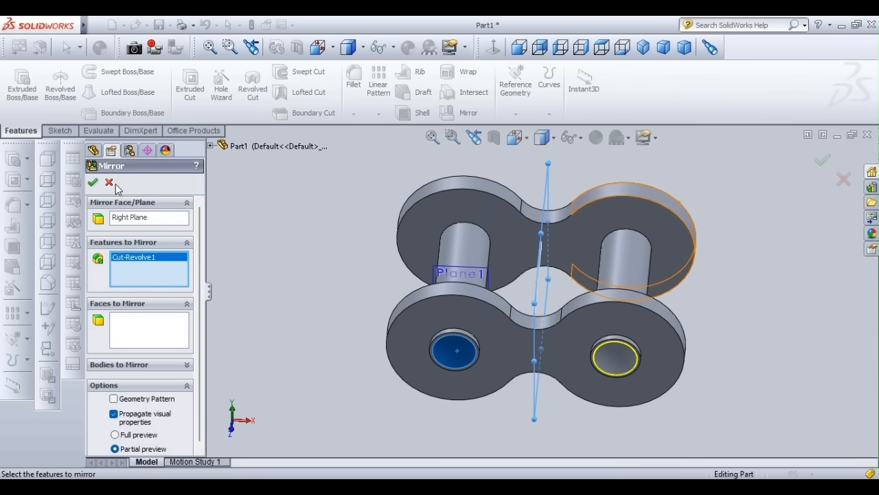
{"action": "left_click", "coordinate": [94, 183]}
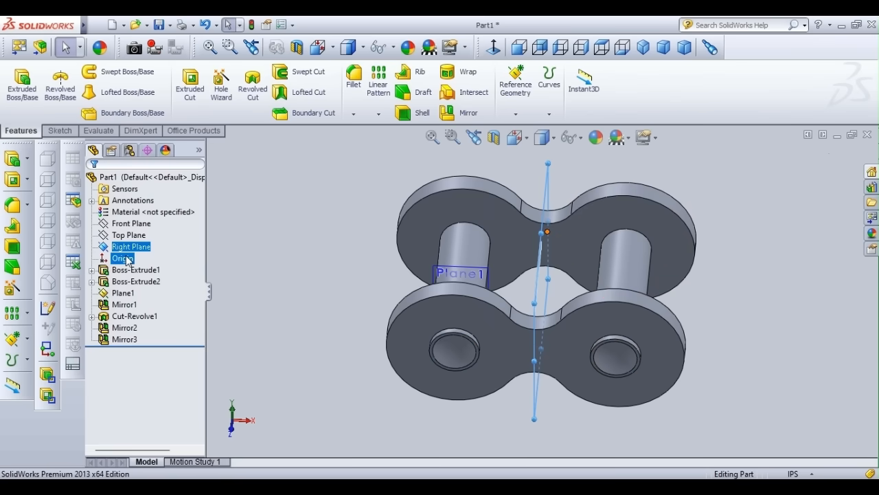
{"action": "key", "text": "Return"}
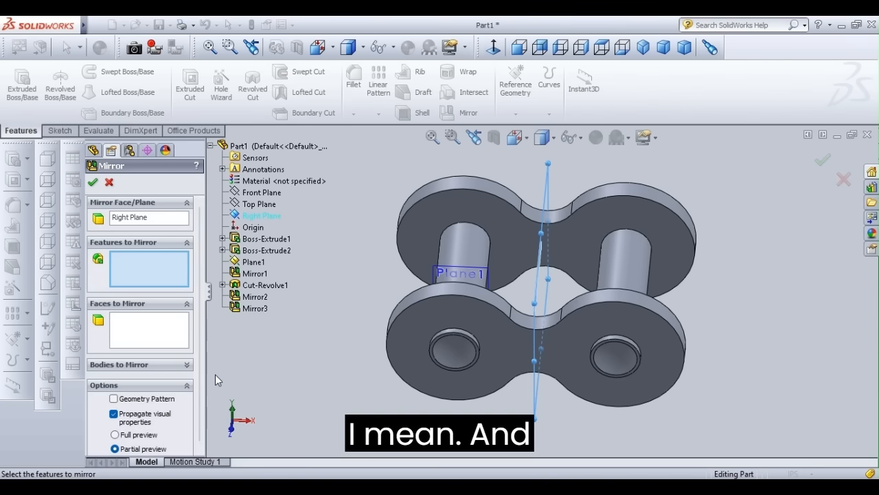
{"action": "left_click", "coordinate": [248, 308]}
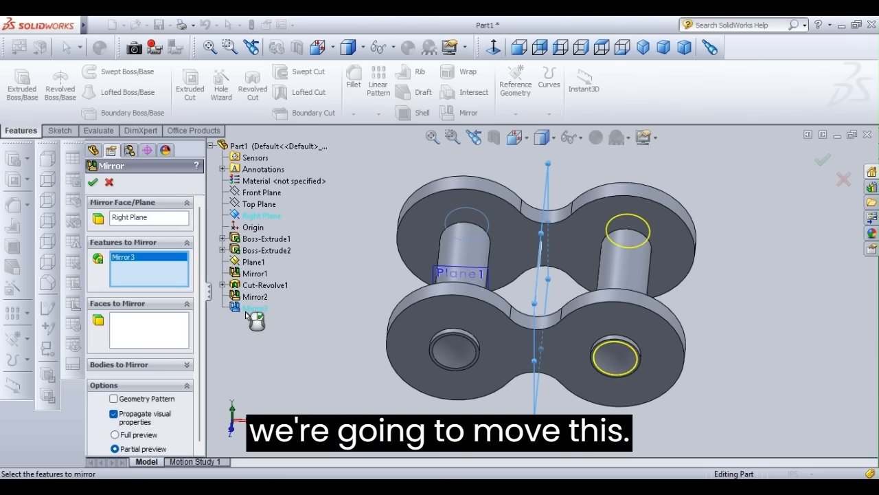
{"action": "left_click", "coordinate": [92, 182]}
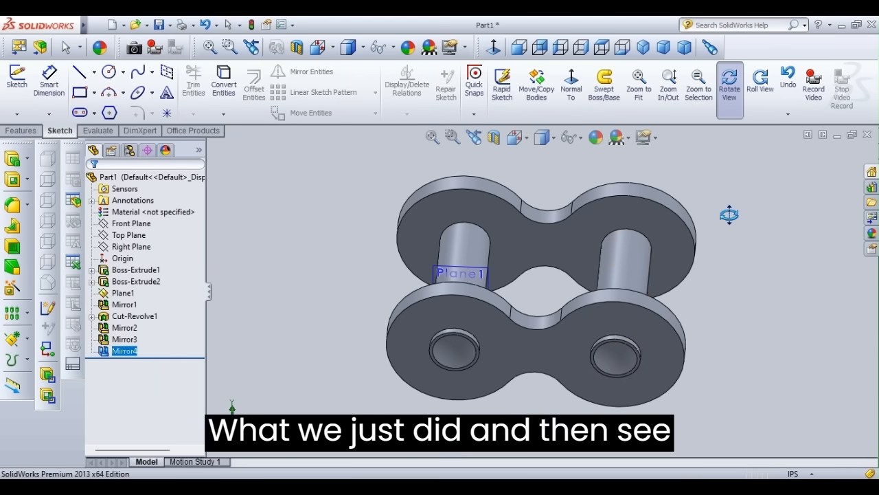
Examine the recessed pin ends from behind, from the front and in the isometric view
{"action": "mouse_move", "coordinate": [730, 213]}
{"action": "left_mouse_down"}
{"action": "mouse_move", "coordinate": [682, 243]}
{"action": "mouse_move", "coordinate": [574, 216]}
{"action": "mouse_move", "coordinate": [569, 224]}
{"action": "mouse_move", "coordinate": [641, 303]}
{"action": "mouse_move", "coordinate": [684, 200]}
{"action": "mouse_move", "coordinate": [708, 174]}
{"action": "mouse_move", "coordinate": [661, 274]}
{"action": "mouse_move", "coordinate": [552, 193]}
{"action": "mouse_move", "coordinate": [570, 165]}
{"action": "mouse_move", "coordinate": [598, 199]}
{"action": "mouse_move", "coordinate": [644, 176]}
{"action": "mouse_move", "coordinate": [566, 134]}
{"action": "mouse_move", "coordinate": [586, 121]}
{"action": "mouse_move", "coordinate": [573, 131]}
{"action": "left_mouse_up"}
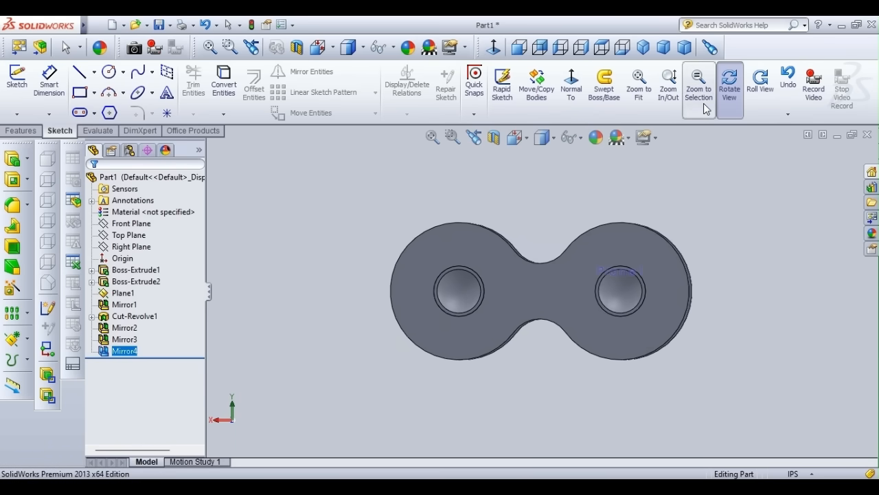
{"action": "left_click", "coordinate": [729, 96]}
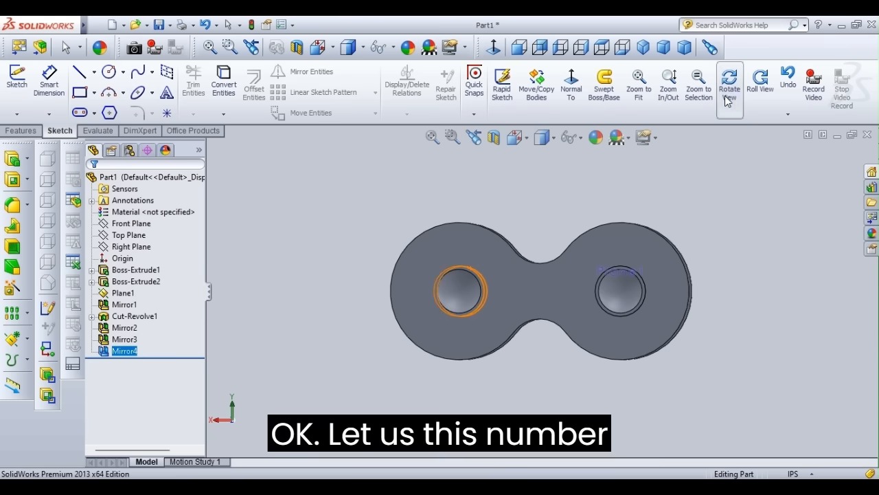
{"action": "left_click", "coordinate": [571, 81]}
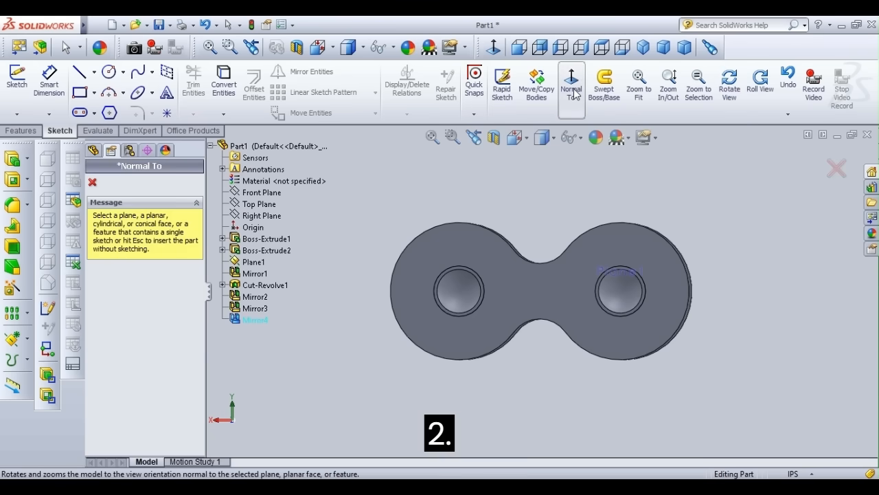
{"action": "left_click", "coordinate": [520, 48]}
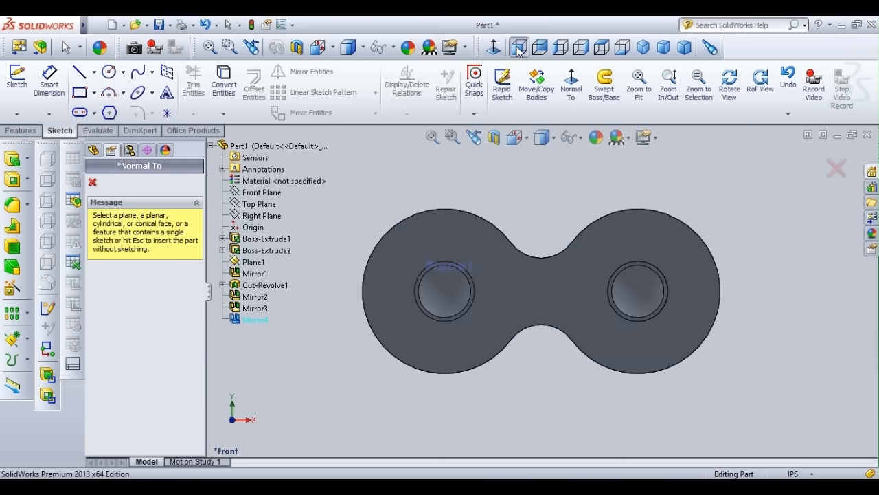
{"action": "left_click", "coordinate": [644, 48]}
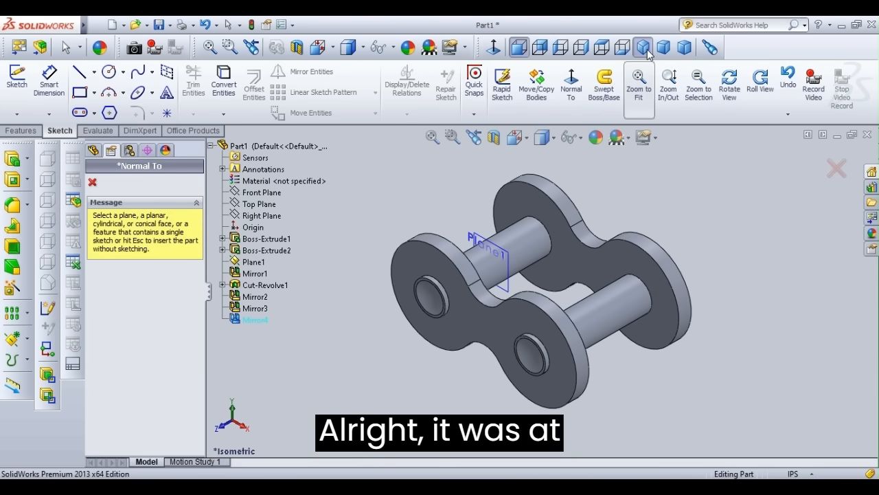
{"action": "key", "text": "Escape"}
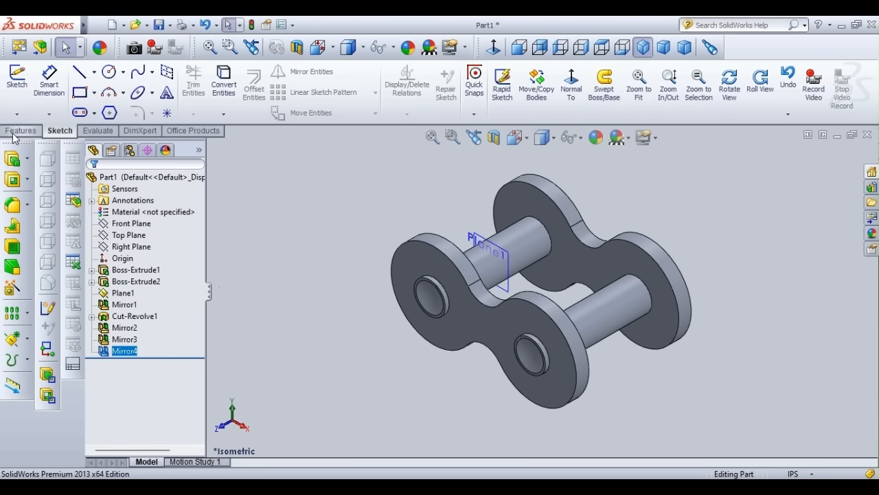
Start a constant-radius fillet and select the outer circular edges at the front ends of both pins
{"action": "left_click", "coordinate": [15, 131]}
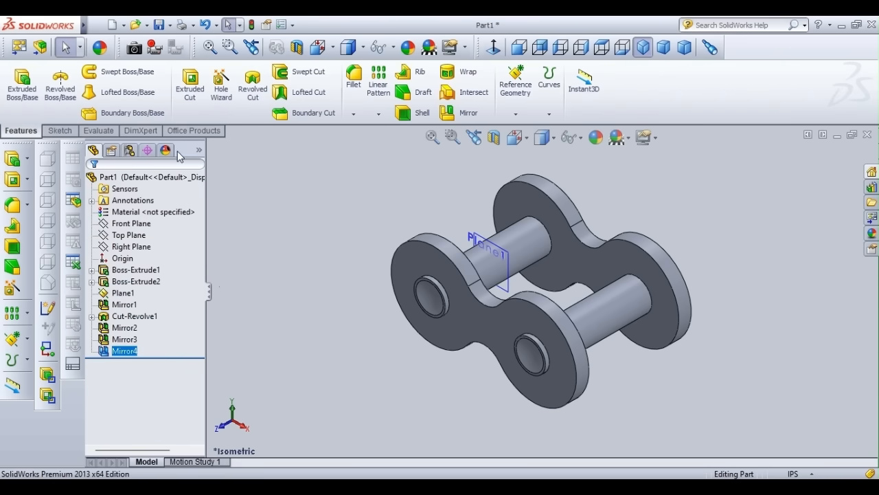
{"action": "left_click", "coordinate": [363, 90]}
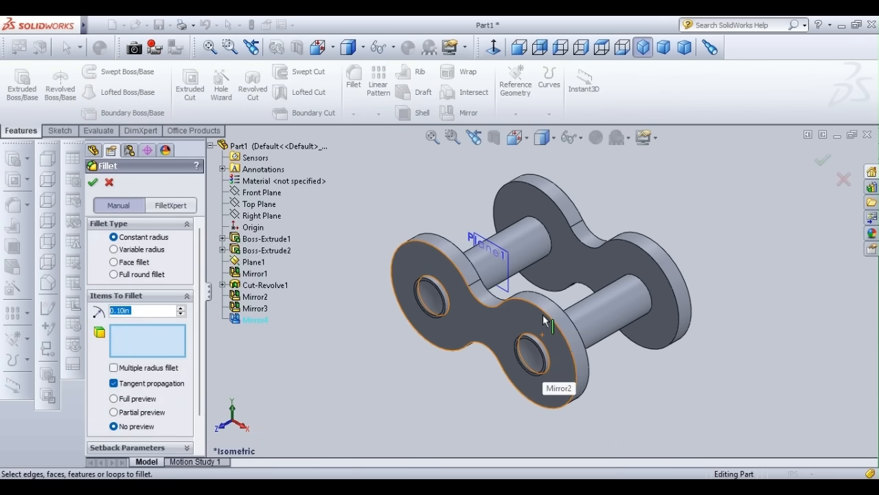
{"action": "key", "text": "ctrl+1"}
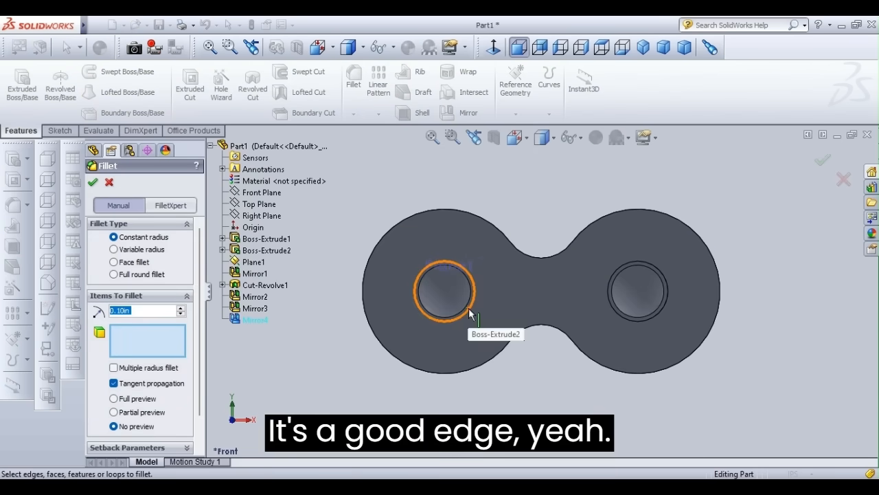
{"action": "left_click", "coordinate": [469, 312]}
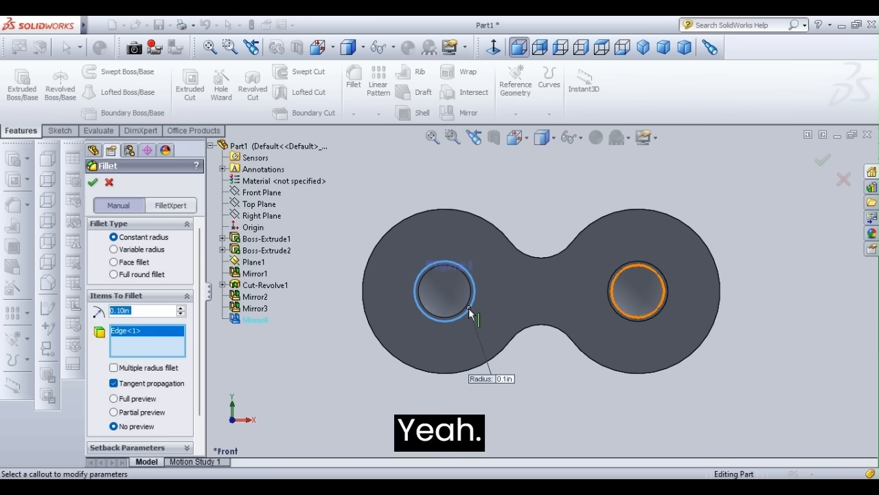
{"action": "left_click", "coordinate": [661, 309]}
Add the outer circular edges at the rear ends of both pins and apply the fillet with a 0.01 in radius
{"action": "left_click", "coordinate": [64, 132]}
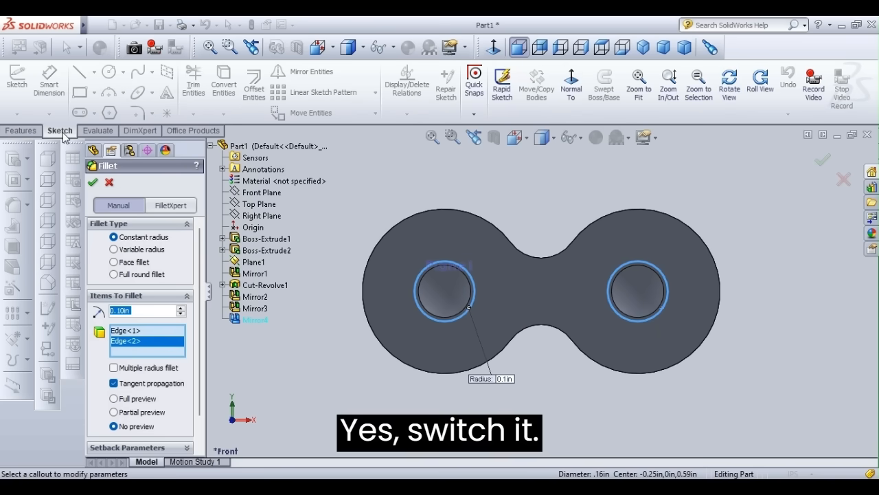
{"action": "left_click", "coordinate": [729, 88]}
{"action": "left_click_drag", "start_coordinate": [722, 255], "coordinate": [567, 272]}
{"action": "left_click", "coordinate": [730, 95]}
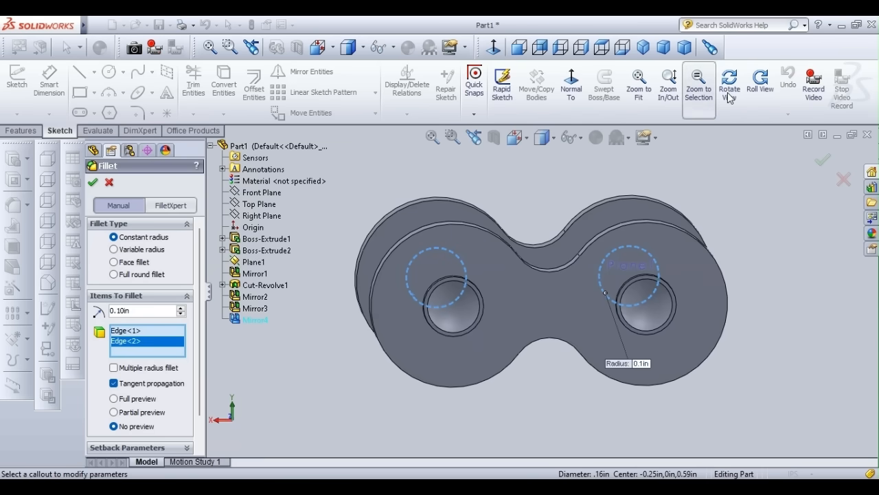
{"action": "left_click", "coordinate": [436, 332]}
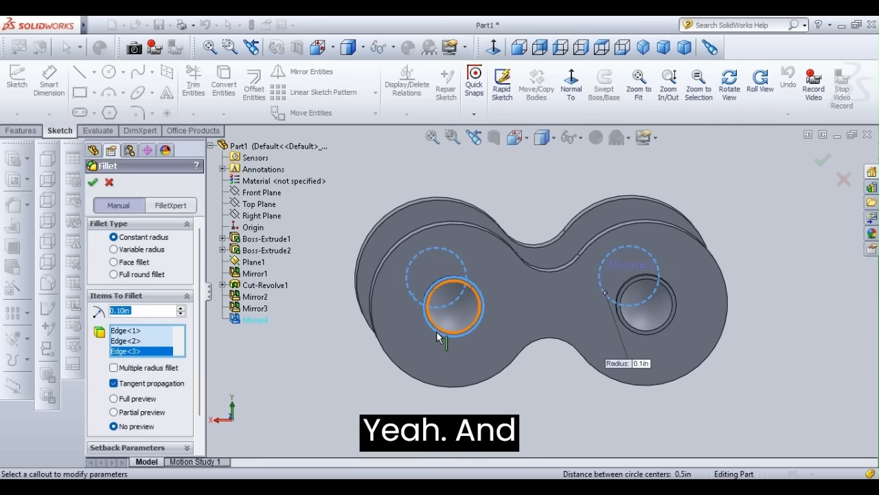
{"action": "left_click", "coordinate": [644, 338]}
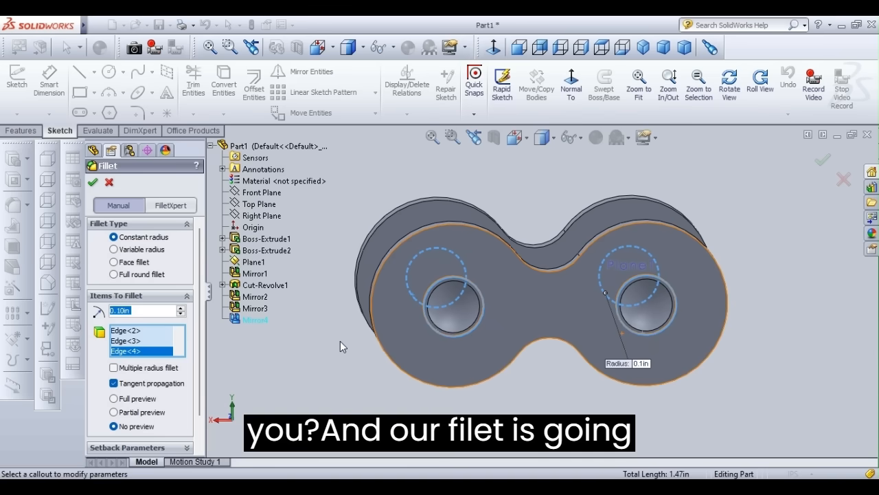
{"action": "left_click", "coordinate": [122, 315]}
{"action": "key", "text": "Left"}
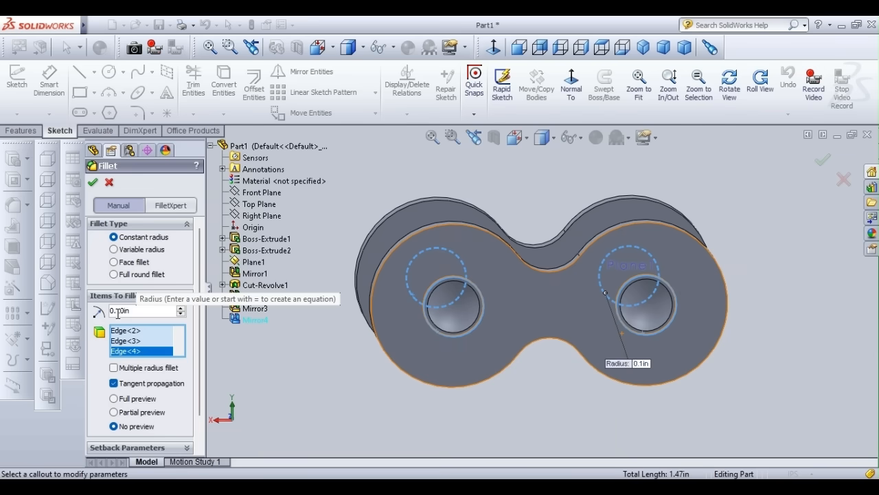
{"action": "type", "text": "0"}
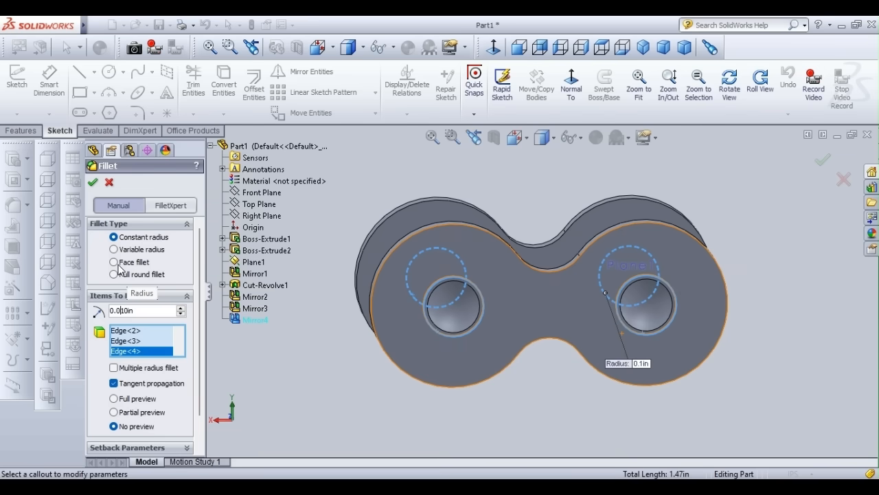
{"action": "left_click", "coordinate": [94, 184]}
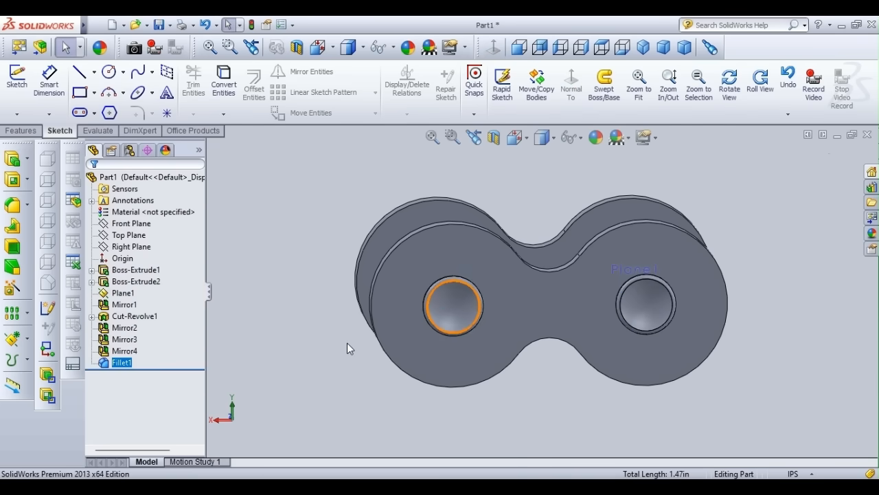
Start another constant-radius fillet and select the rounded rim face at the same end of both link plates
{"action": "left_click", "coordinate": [731, 86]}
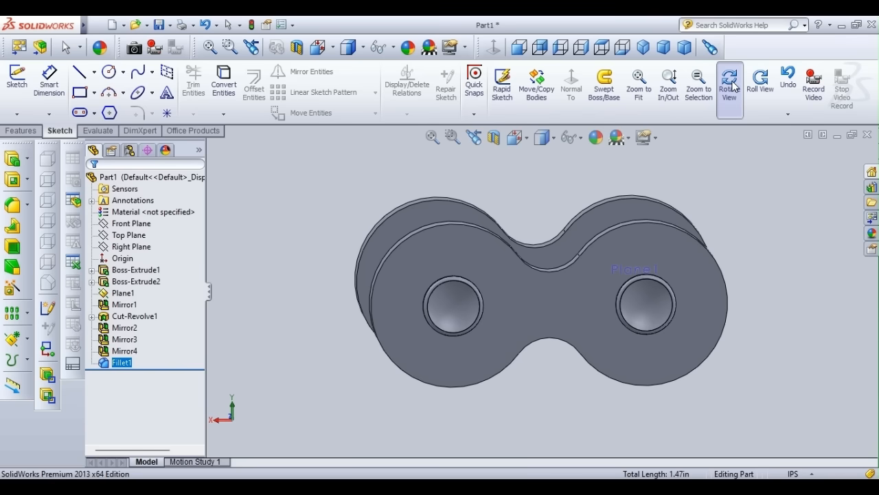
{"action": "left_click", "coordinate": [700, 89]}
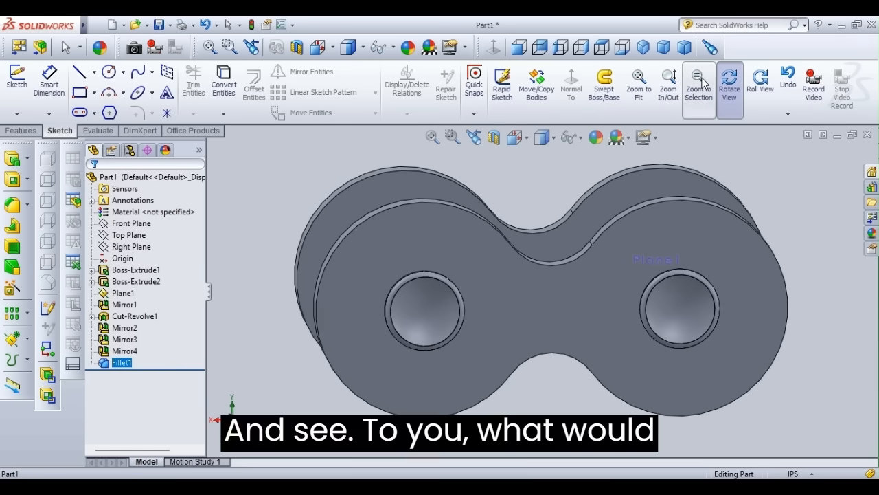
{"action": "left_click_drag", "start_coordinate": [611, 319], "coordinate": [555, 312]}
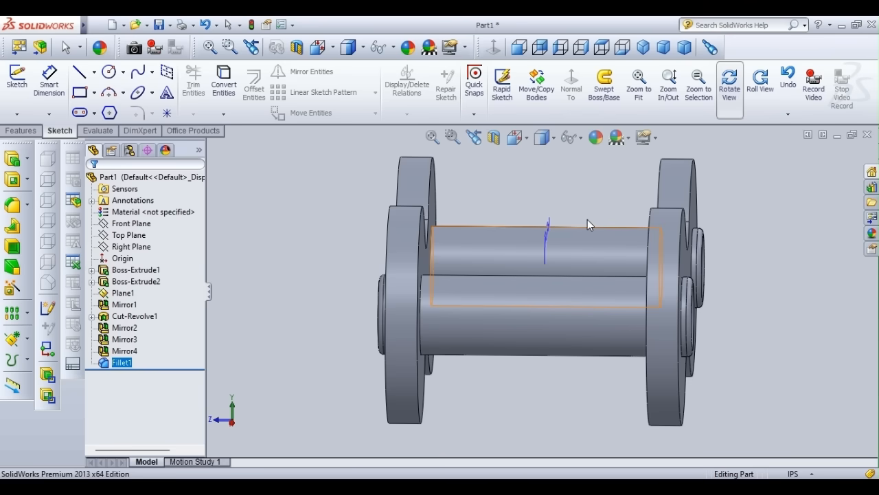
{"action": "left_click", "coordinate": [20, 131]}
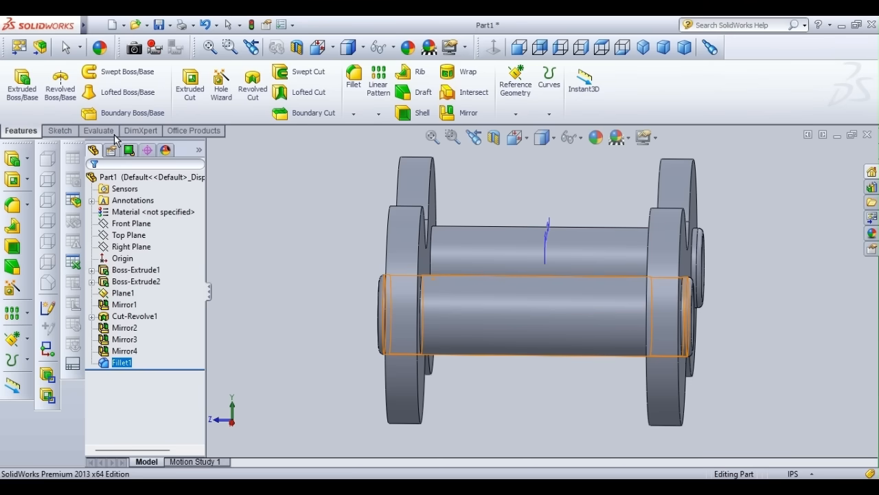
{"action": "left_click", "coordinate": [354, 77]}
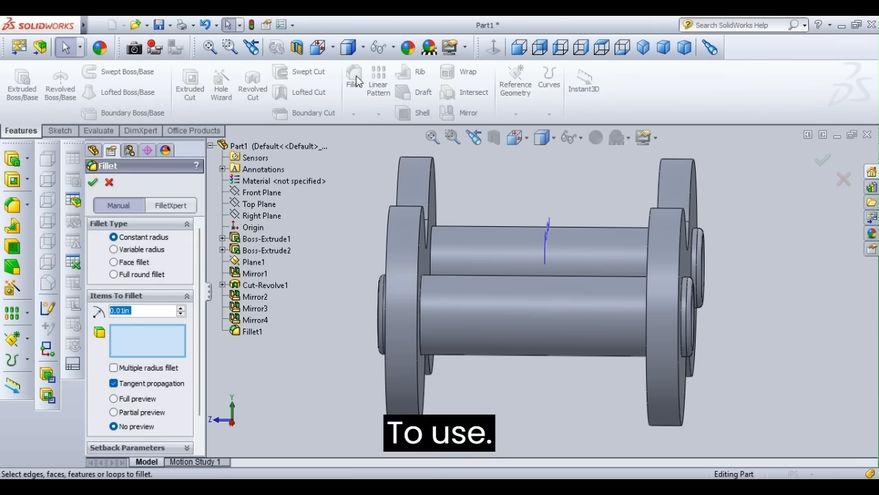
{"action": "left_click", "coordinate": [664, 301]}
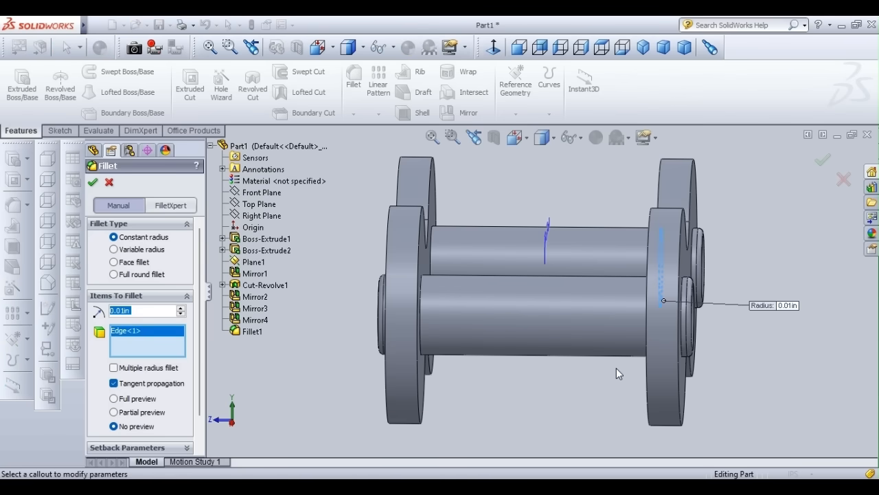
{"action": "left_click", "coordinate": [661, 406]}
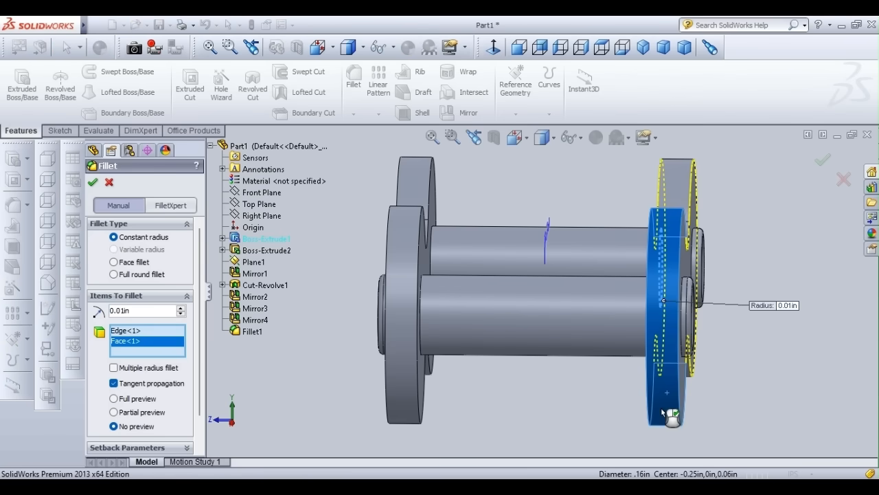
{"action": "left_click", "coordinate": [125, 331]}
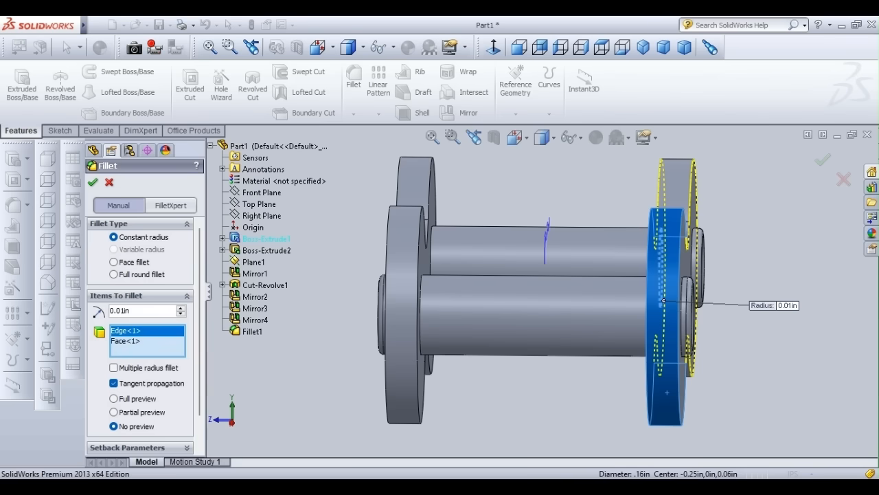
{"action": "key", "text": "Delete"}
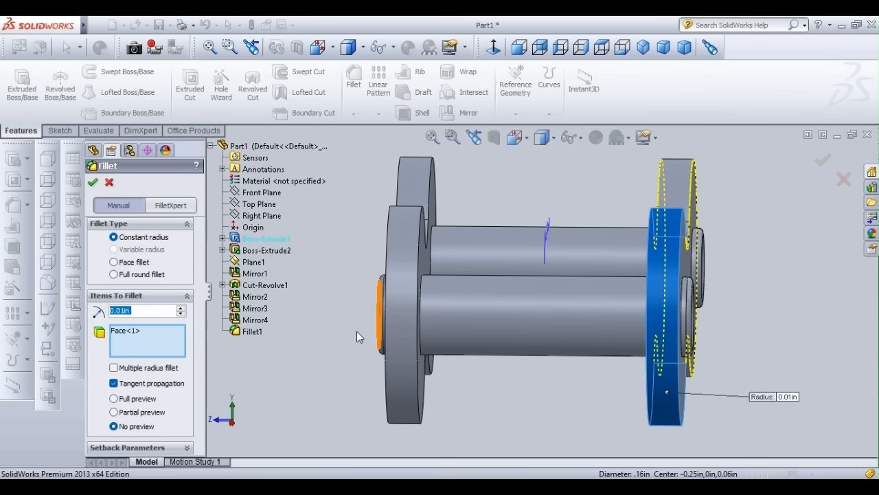
{"action": "left_click", "coordinate": [399, 343]}
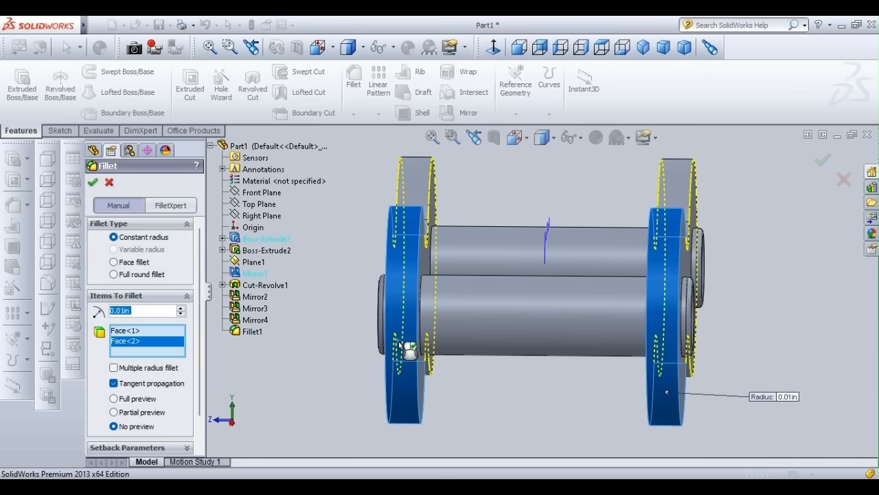
Add the upper waist faces and the opposite rounded rim faces of both link plates to the fillet selection
{"action": "left_click", "coordinate": [62, 133]}
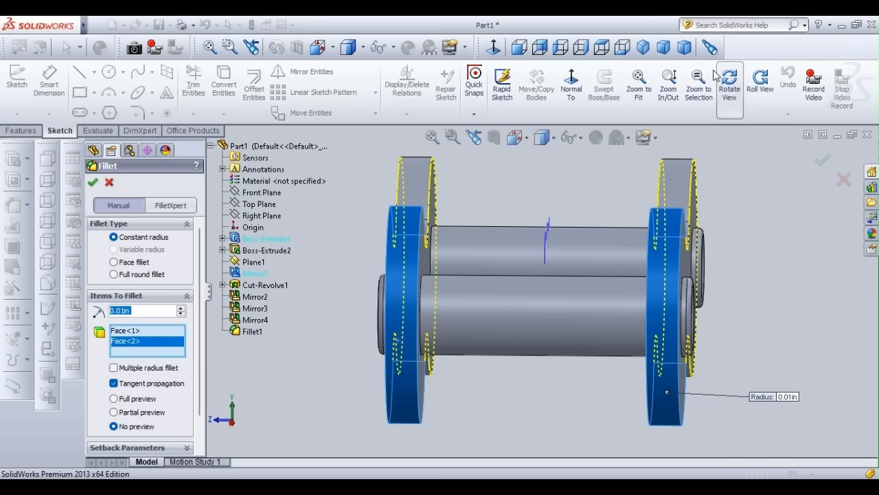
{"action": "left_click", "coordinate": [730, 83]}
{"action": "left_click_drag", "start_coordinate": [522, 275], "coordinate": [687, 261]}
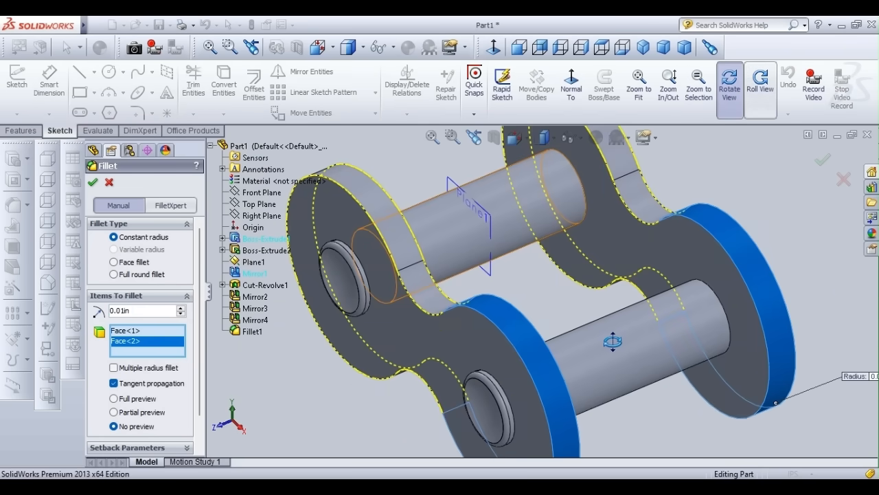
{"action": "left_click", "coordinate": [425, 298]}
{"action": "left_click", "coordinate": [395, 227]}
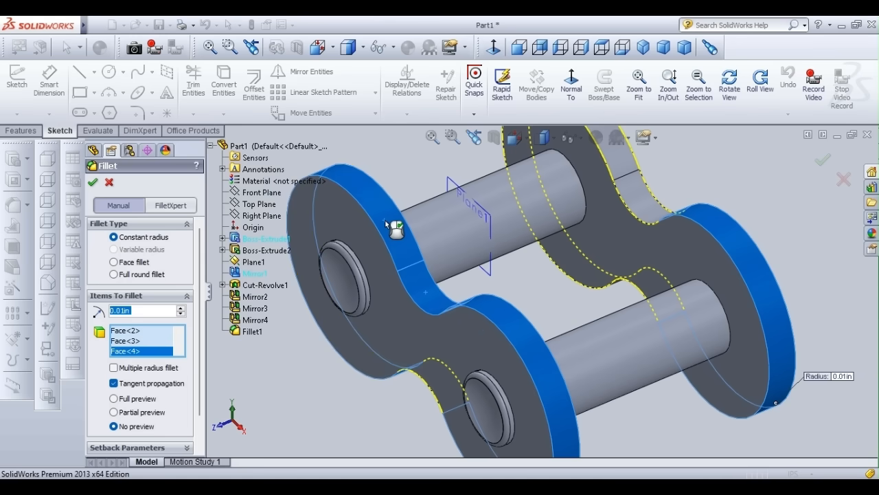
{"action": "left_click", "coordinate": [653, 176]}
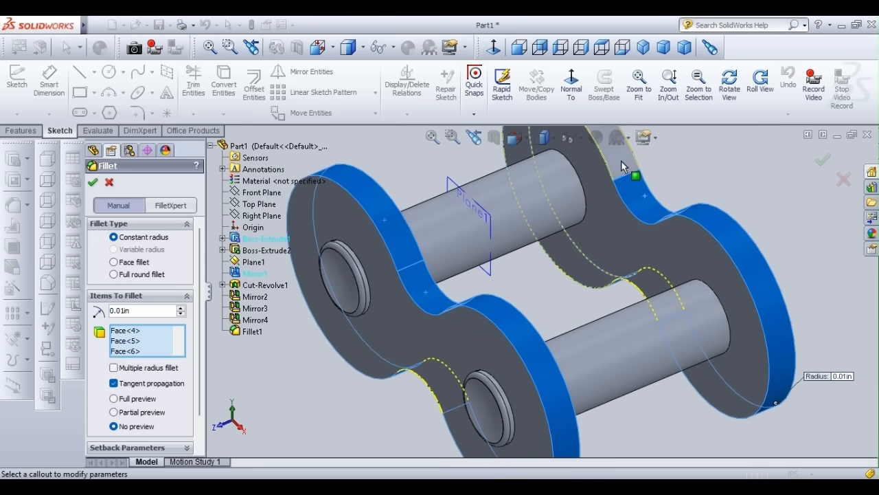
Add the lower waist faces of both link plates and apply the 0.01 in fillet around the plate rims
{"action": "left_click", "coordinate": [725, 96]}
{"action": "left_click_drag", "start_coordinate": [687, 199], "coordinate": [694, 244]}
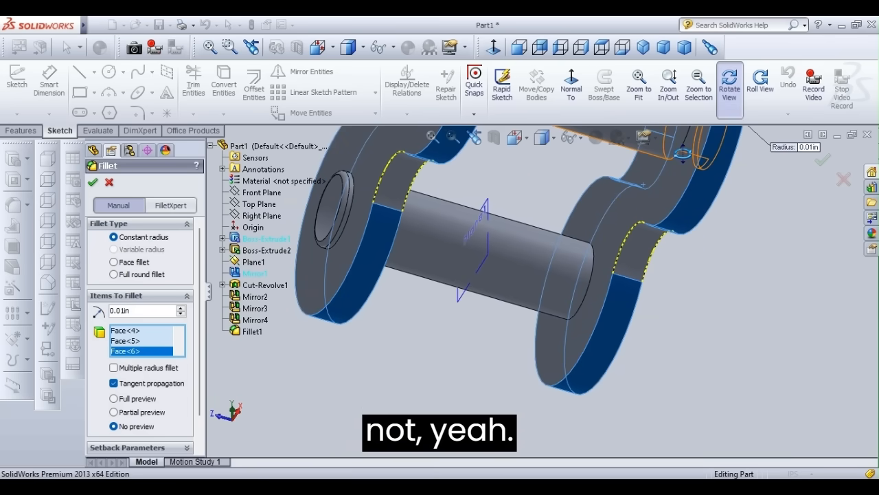
{"action": "key", "text": "Escape"}
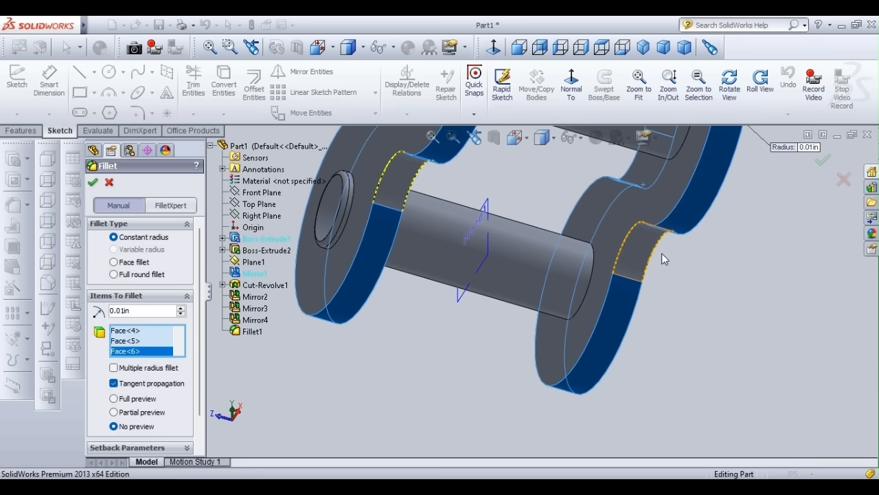
{"action": "left_click", "coordinate": [661, 252]}
{"action": "left_click", "coordinate": [394, 171]}
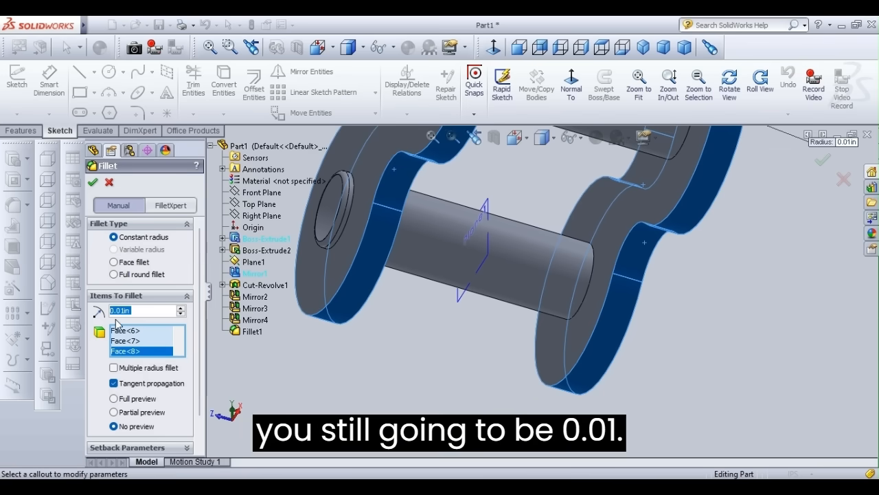
{"action": "left_click", "coordinate": [92, 183]}
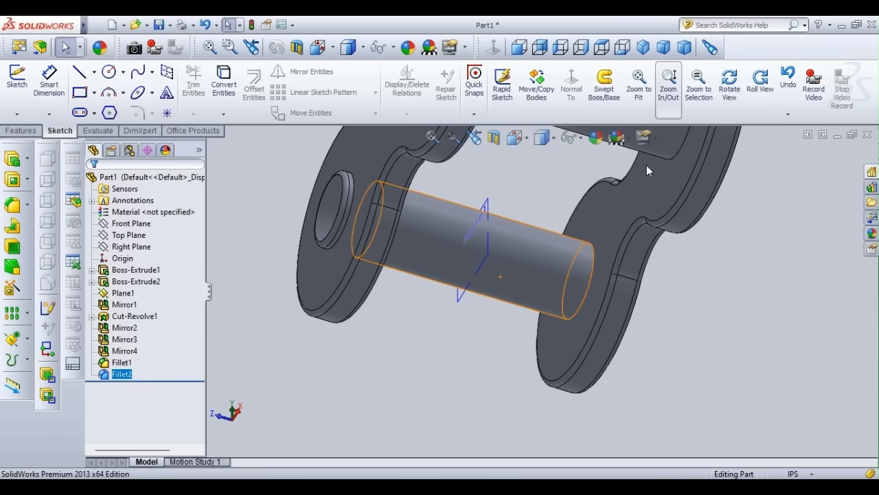
Enlarge the displayed outline of Plane1 by stretching its upper corner out past the far lobe of the link
{"action": "left_click", "coordinate": [639, 84]}
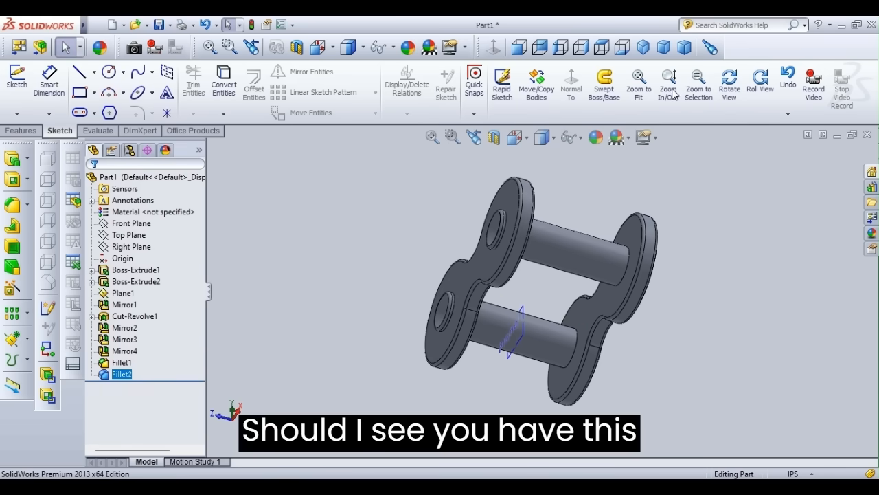
{"action": "left_click", "coordinate": [726, 90]}
{"action": "left_click_drag", "start_coordinate": [509, 275], "coordinate": [498, 401]}
{"action": "key", "text": "Escape"}
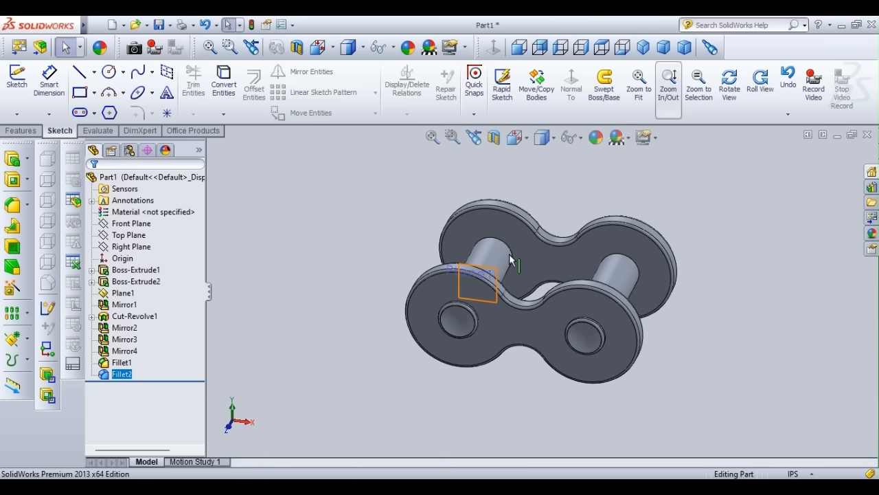
{"action": "left_click", "coordinate": [501, 273]}
{"action": "left_click_drag", "start_coordinate": [498, 273], "coordinate": [678, 217]}
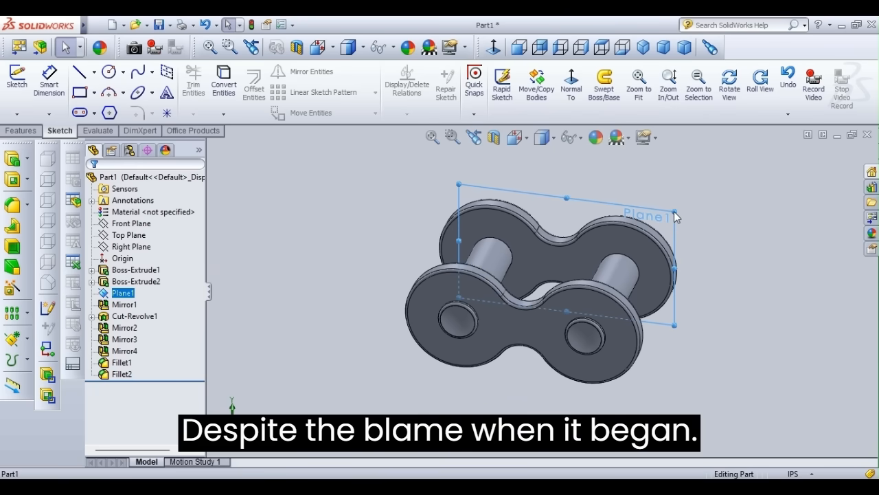
{"action": "left_click", "coordinate": [720, 194]}
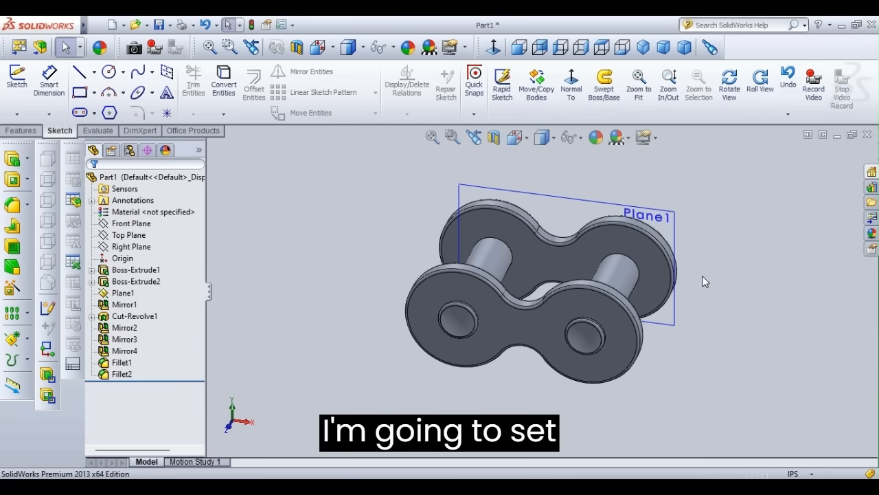
Face the link plate squarely and start a new sketch on Plane1
{"action": "left_click", "coordinate": [493, 48]}
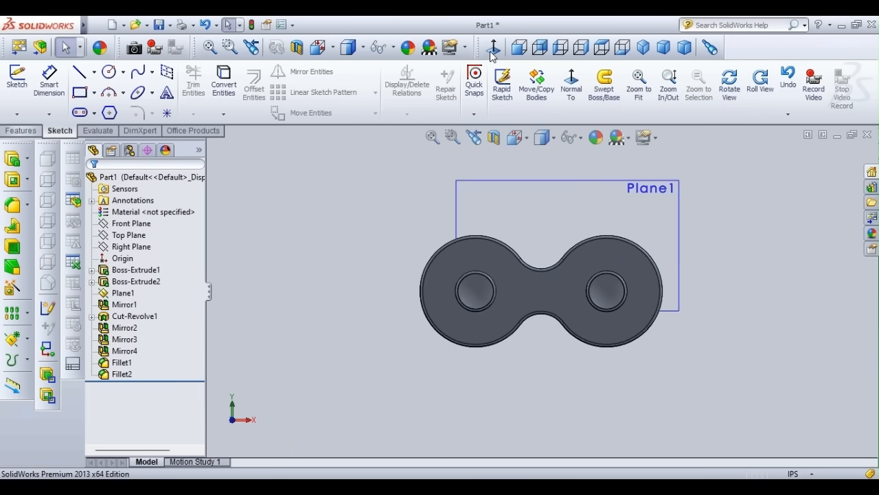
{"action": "left_click", "coordinate": [15, 77]}
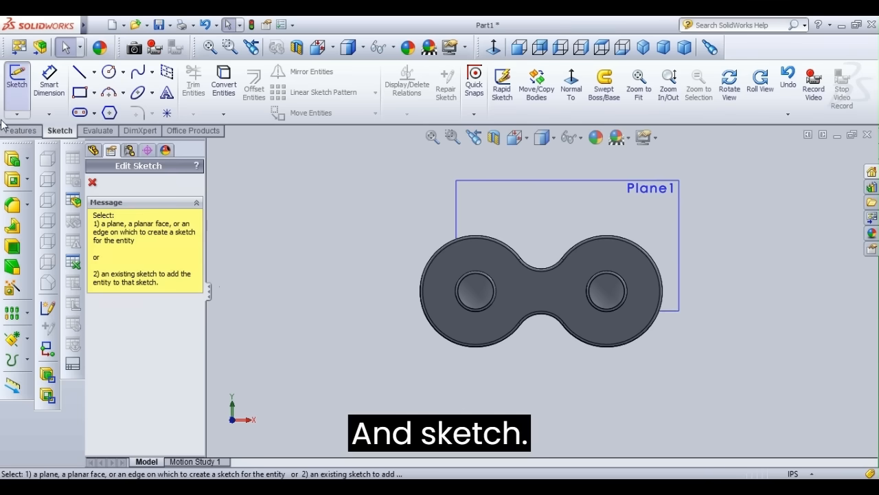
{"action": "left_click", "coordinate": [15, 77]}
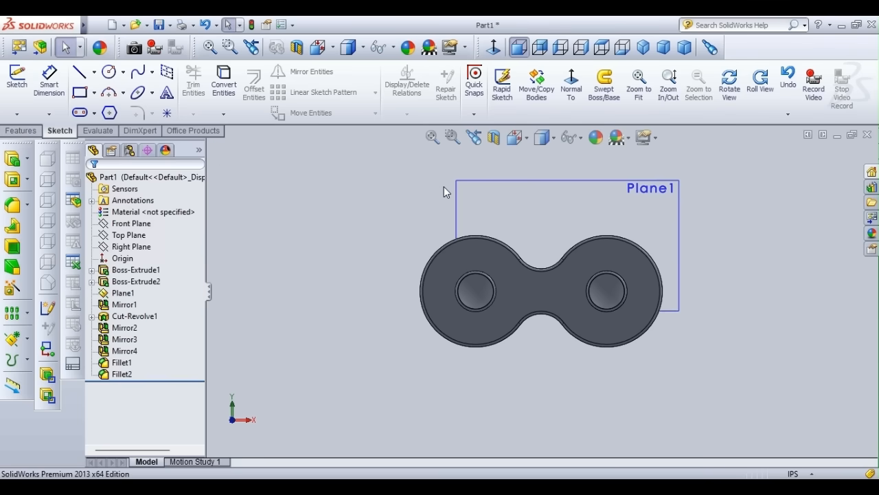
{"action": "left_click", "coordinate": [460, 181]}
{"action": "left_click", "coordinate": [10, 88]}
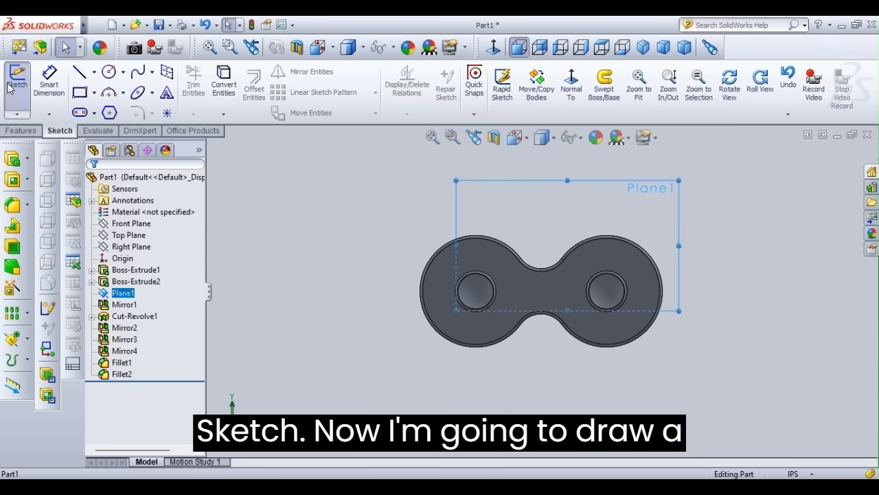
Sketch a horizontal line through the origin, extending well beyond both lobes of the link
{"action": "left_click", "coordinate": [81, 74]}
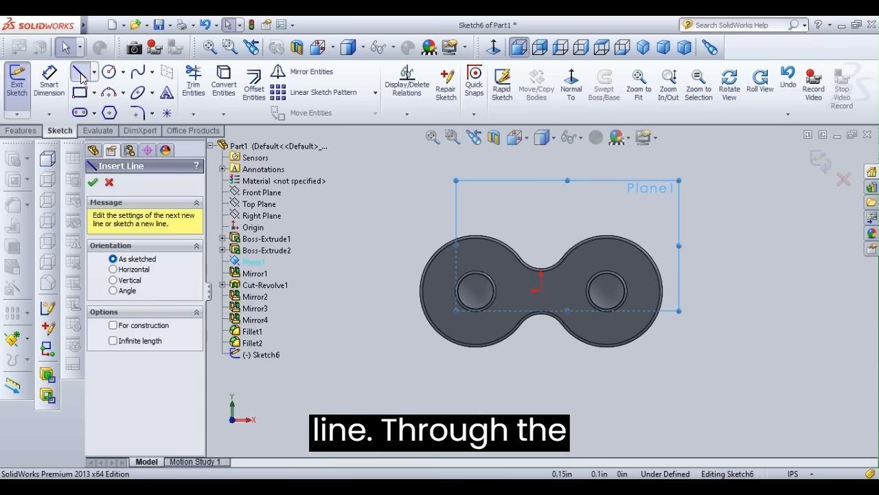
{"action": "left_click", "coordinate": [315, 289]}
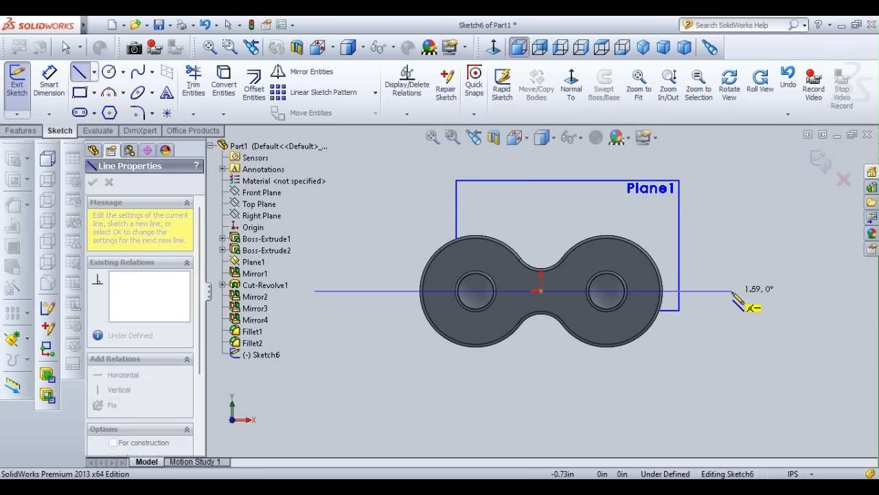
{"action": "left_click", "coordinate": [852, 292]}
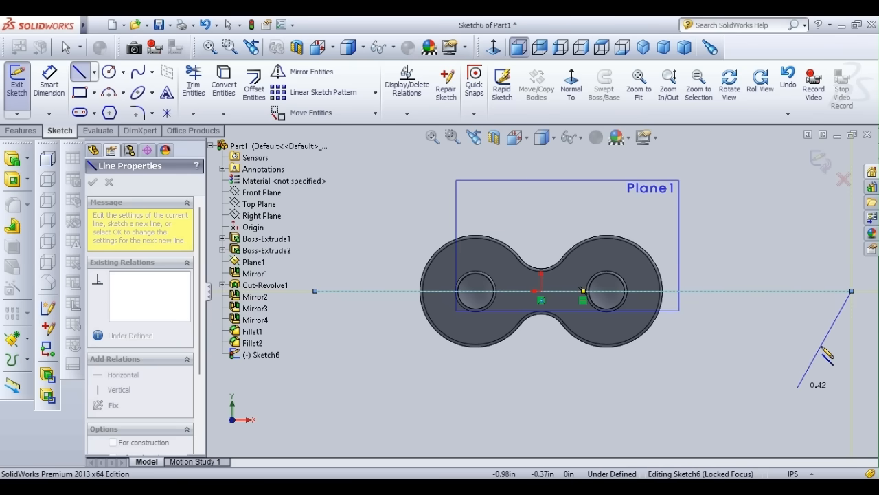
{"action": "key", "text": "Escape"}
{"action": "left_click", "coordinate": [92, 183]}
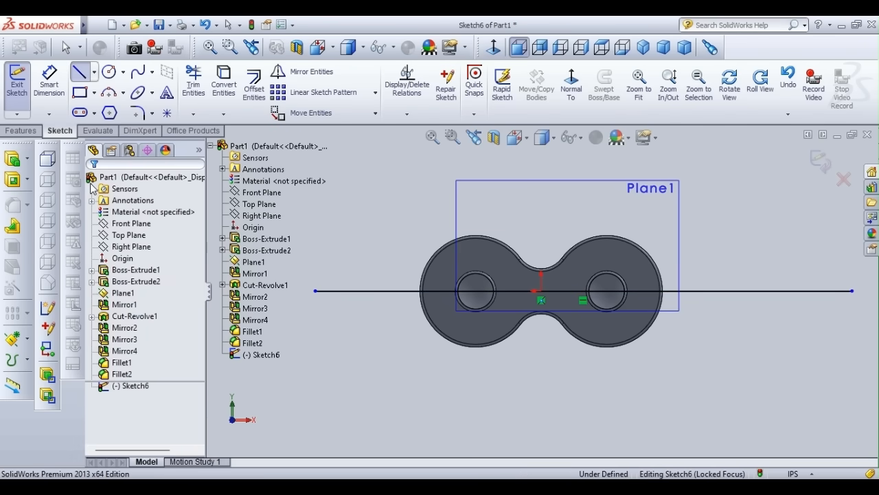
{"action": "key", "text": "Escape"}
Lengthen the horizontal line by stretching both endpoints outward, placing the right one about 2.17 in from the origin
{"action": "scroll", "coordinate": [524, 289], "scroll_direction": "up", "scroll_amount": 2}
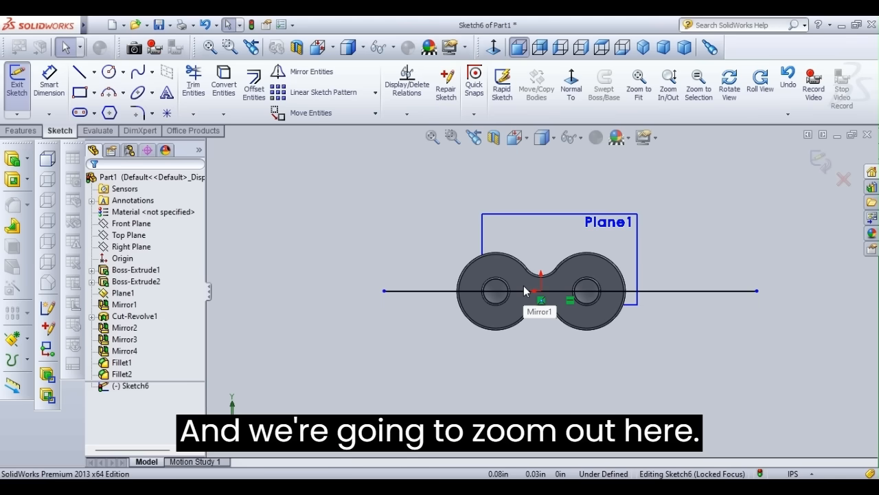
{"action": "scroll", "coordinate": [524, 287], "scroll_direction": "up", "scroll_amount": 2}
{"action": "scroll", "coordinate": [526, 291], "scroll_direction": "up", "scroll_amount": 2}
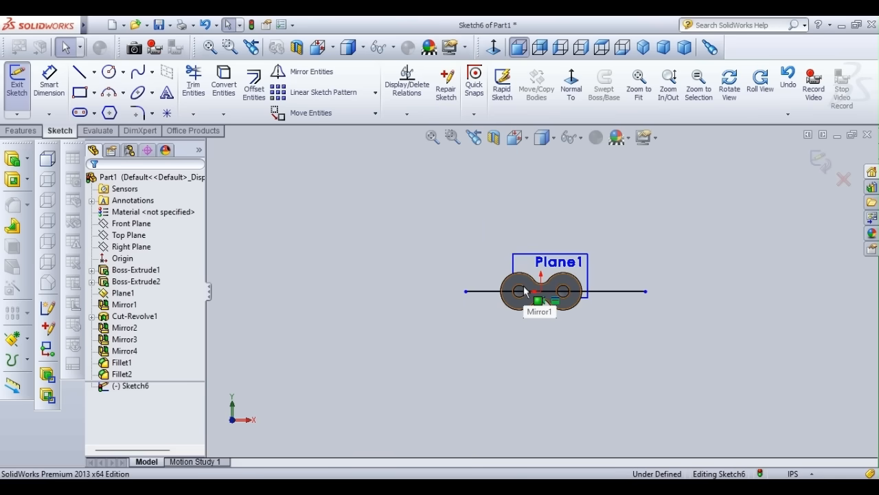
{"action": "left_click_drag", "start_coordinate": [465, 291], "coordinate": [412, 292]}
{"action": "left_click", "coordinate": [556, 352]}
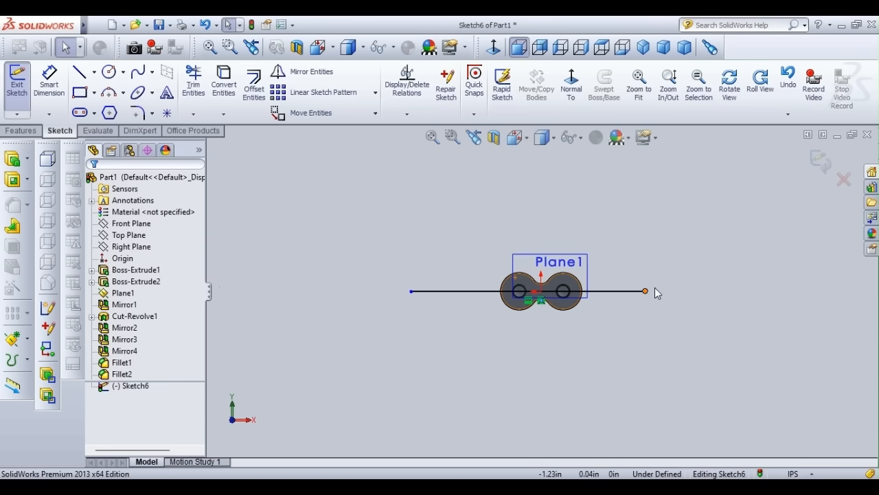
{"action": "left_click_drag", "start_coordinate": [646, 291], "coordinate": [664, 296]}
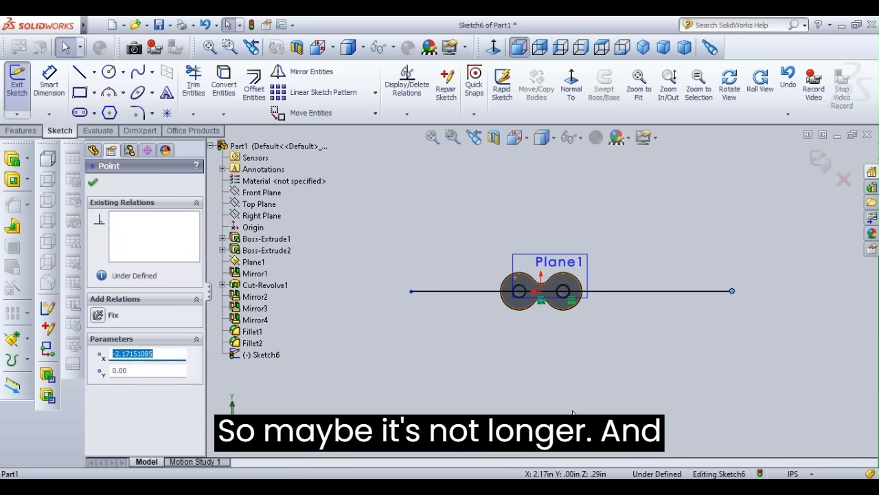
{"action": "left_click", "coordinate": [584, 343]}
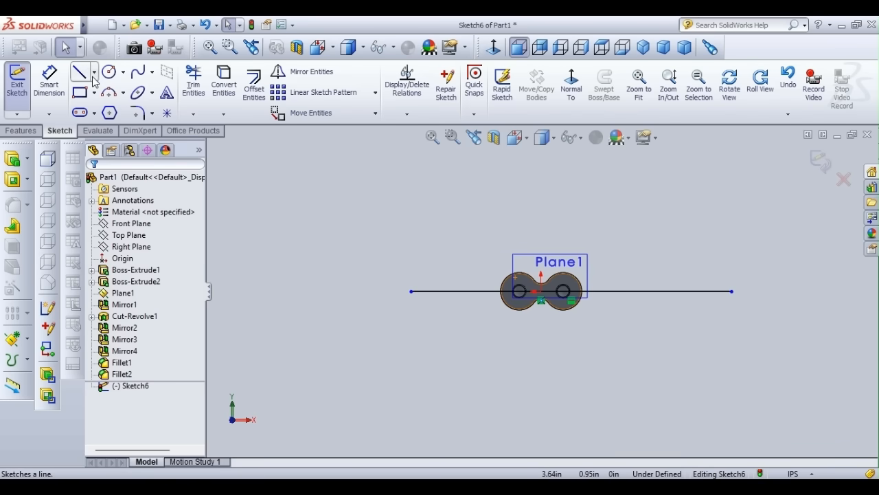
Dimension the distance from the origin to the line's right endpoint as 5.5 in
{"action": "left_click", "coordinate": [53, 81]}
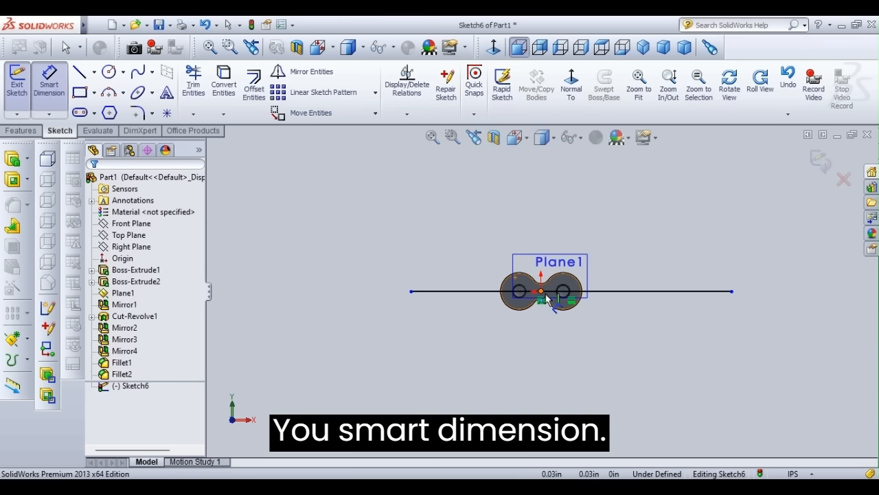
{"action": "left_click", "coordinate": [542, 291]}
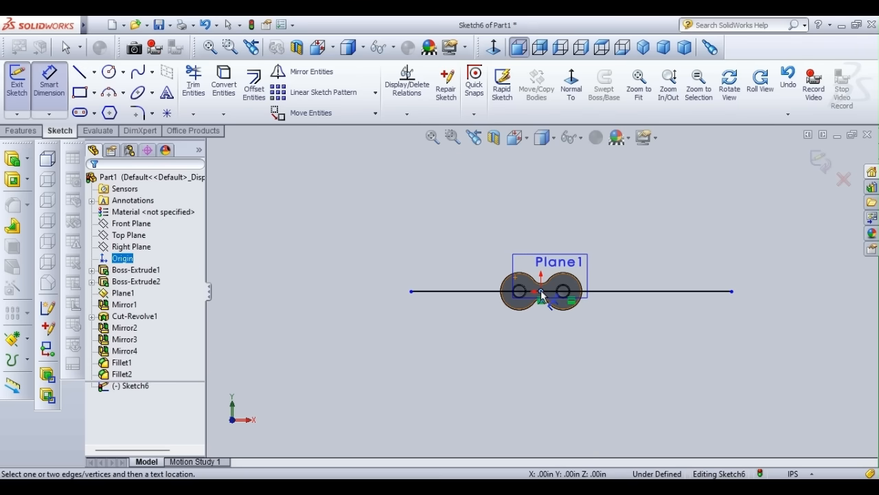
{"action": "left_click", "coordinate": [733, 292]}
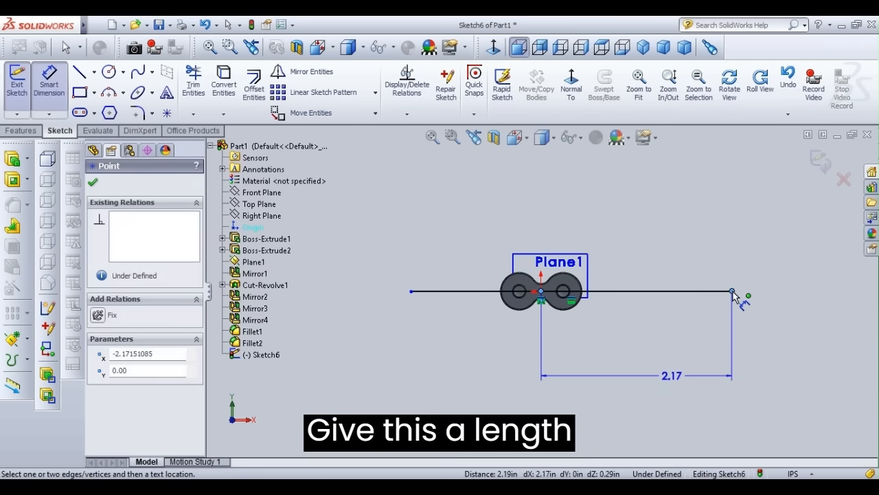
{"action": "left_click", "coordinate": [673, 382]}
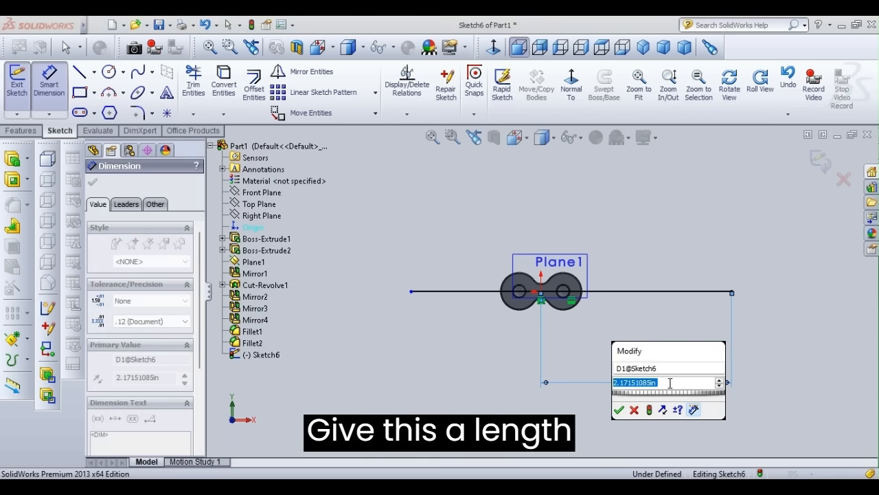
{"action": "type", "text": "="}
{"action": "key", "text": "BackSpace"}
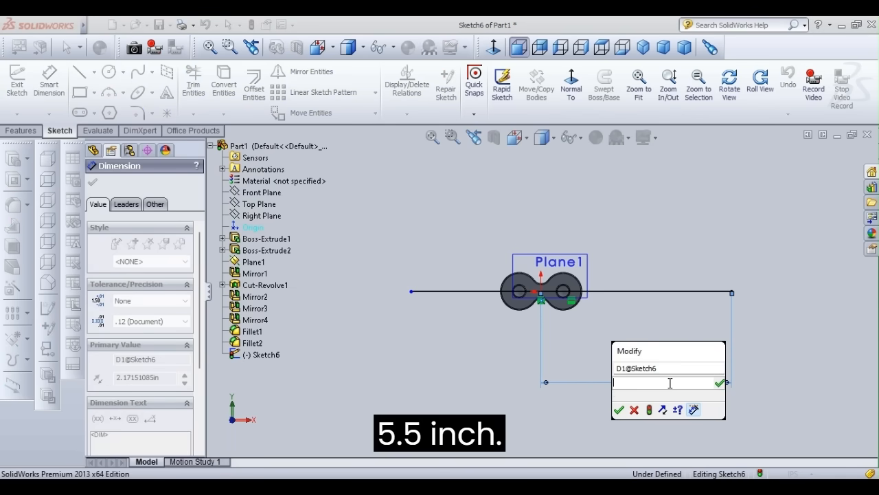
{"action": "type", "text": "5.5"}
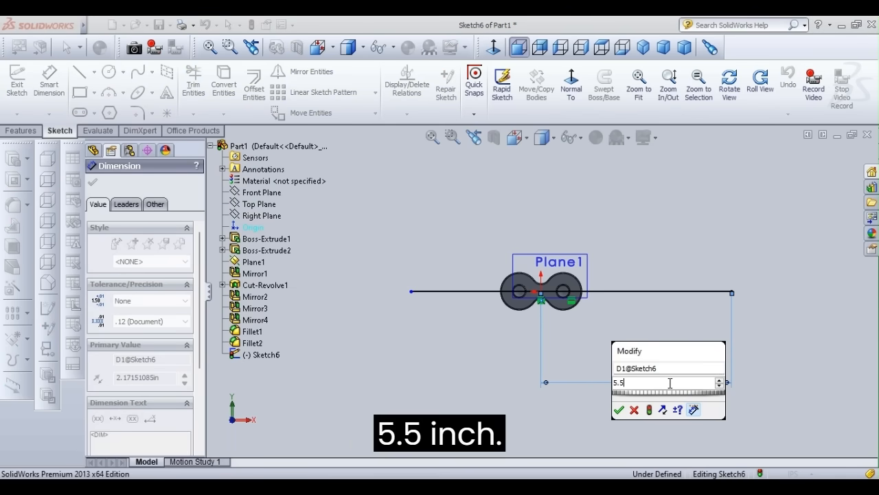
{"action": "key", "text": "Return"}
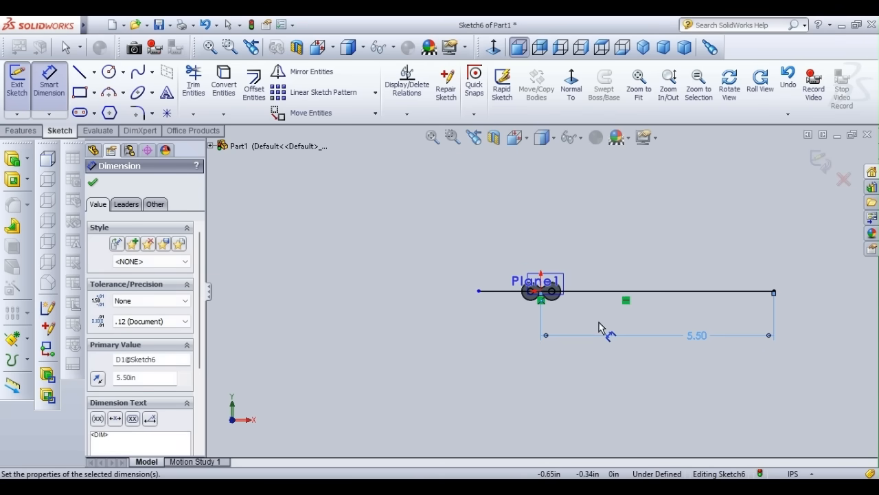
{"action": "left_click", "coordinate": [92, 183]}
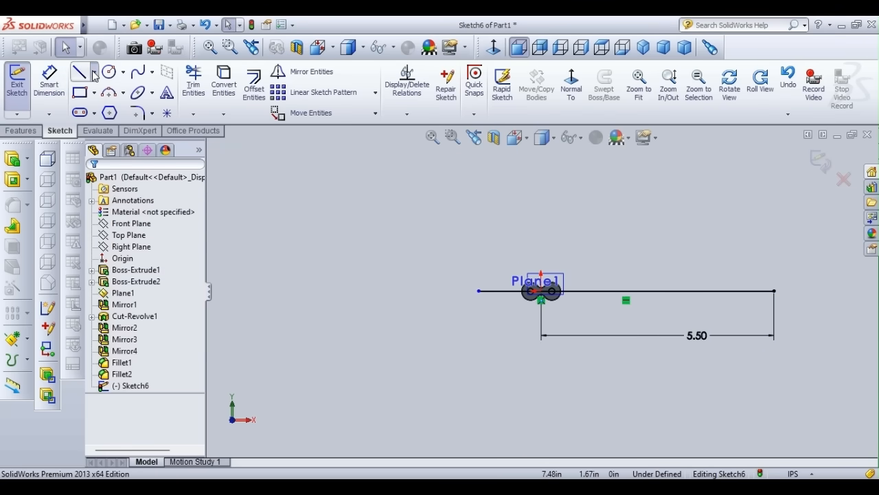
Draw a vertical centerline a little over 4.5 in long down from the horizontal line's left endpoint
{"action": "left_click", "coordinate": [91, 97]}
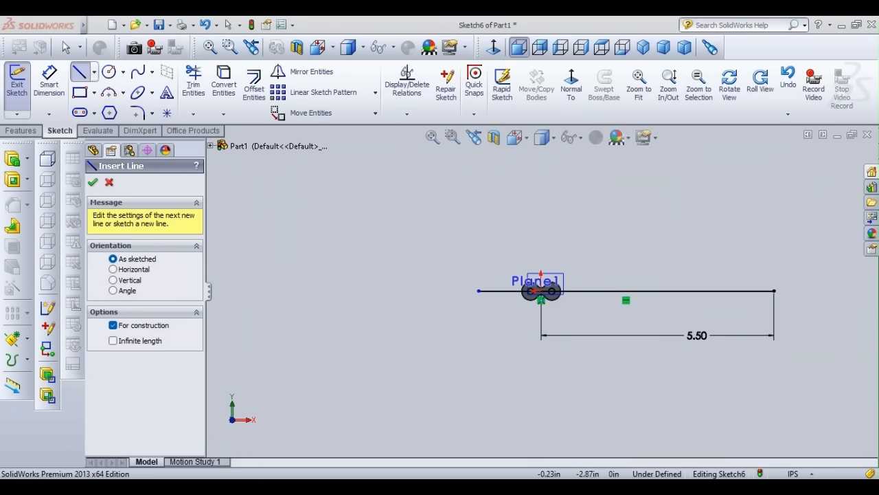
{"action": "left_click", "coordinate": [479, 291]}
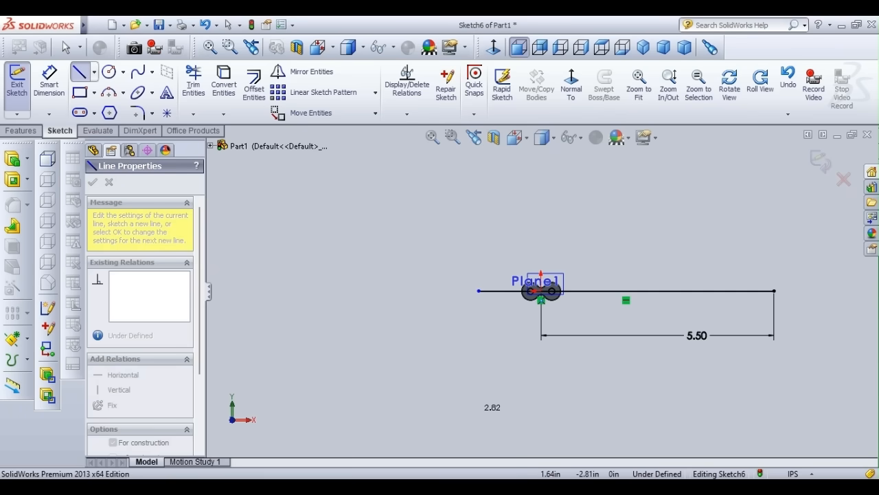
{"action": "scroll", "coordinate": [487, 416], "scroll_direction": "down", "scroll_amount": 5}
{"action": "scroll", "coordinate": [490, 414], "scroll_direction": "up", "scroll_amount": 3}
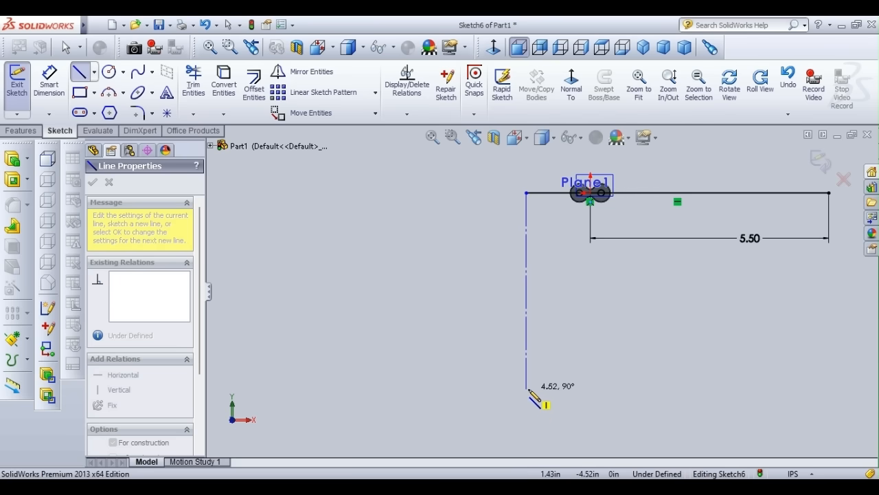
{"action": "left_click", "coordinate": [526, 398]}
{"action": "double_click", "coordinate": [362, 271]}
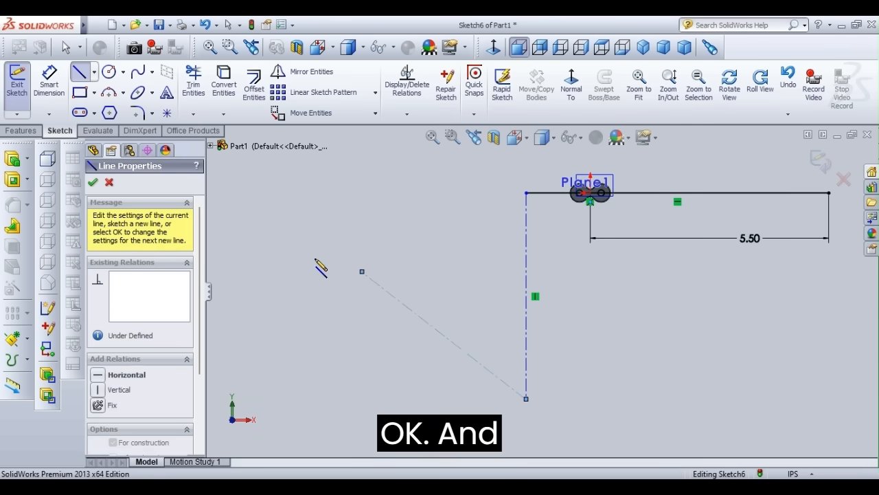
{"action": "left_click", "coordinate": [93, 183]}
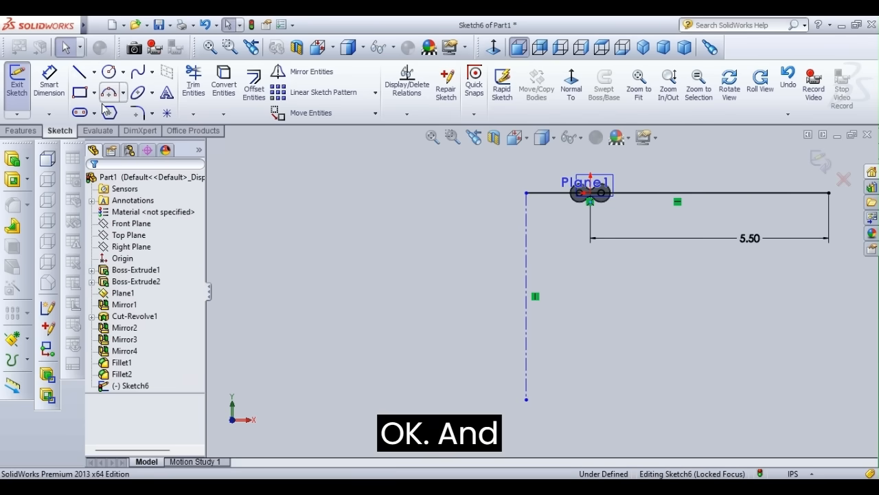
Draw a second vertical centerline down from the horizontal line's right endpoint, ending level with the first one
{"action": "left_click", "coordinate": [79, 72]}
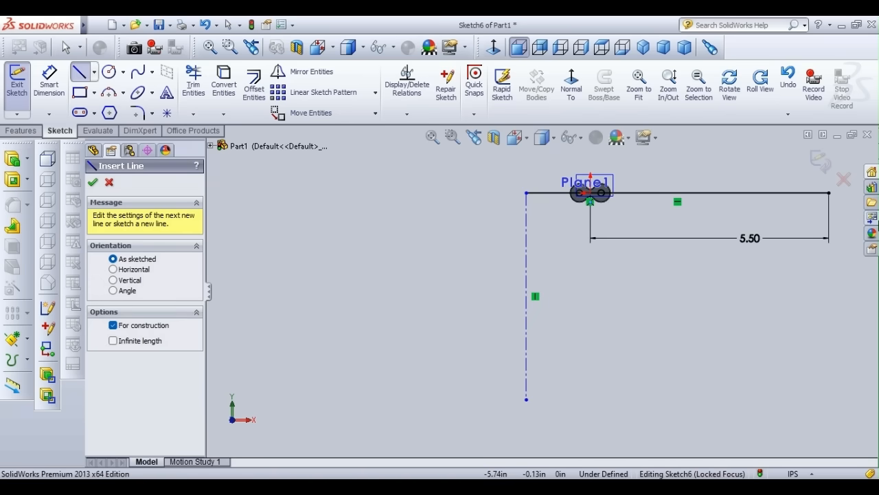
{"action": "left_click", "coordinate": [829, 193]}
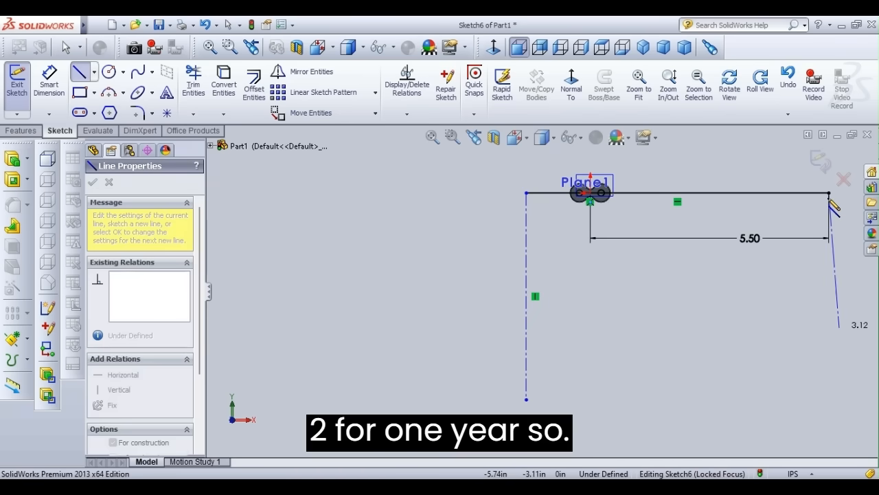
{"action": "left_click", "coordinate": [828, 398]}
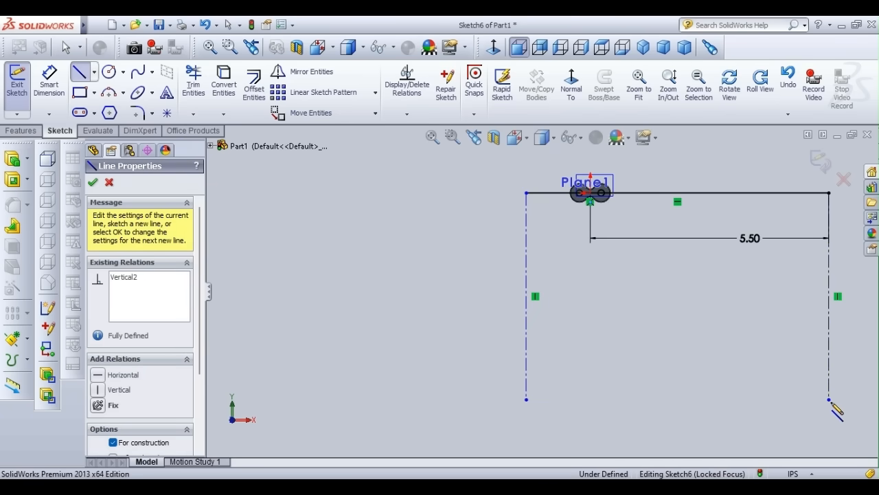
{"action": "key", "text": "Escape"}
{"action": "left_click", "coordinate": [756, 390]}
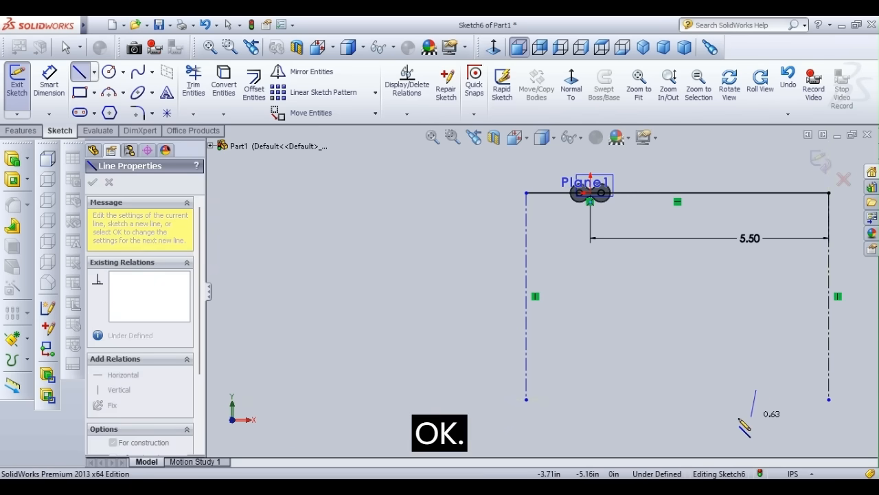
{"action": "left_click", "coordinate": [662, 295]}
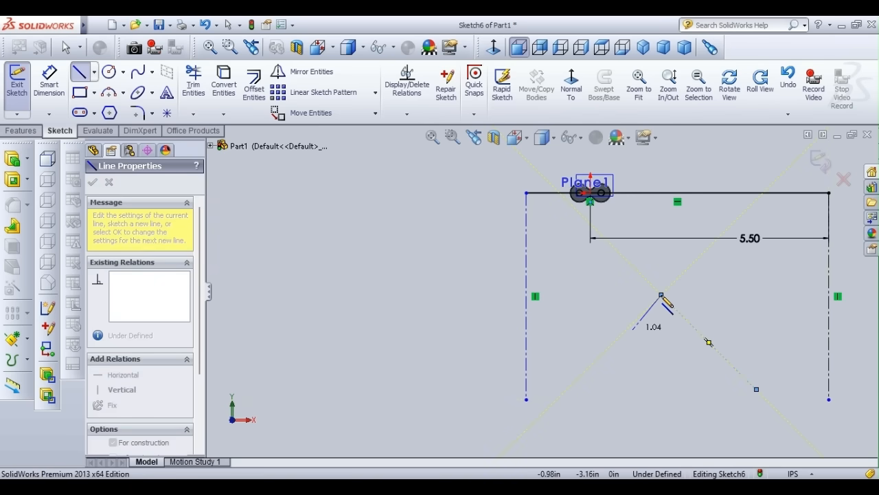
{"action": "key", "text": "Escape"}
{"action": "key", "text": "Escape"}
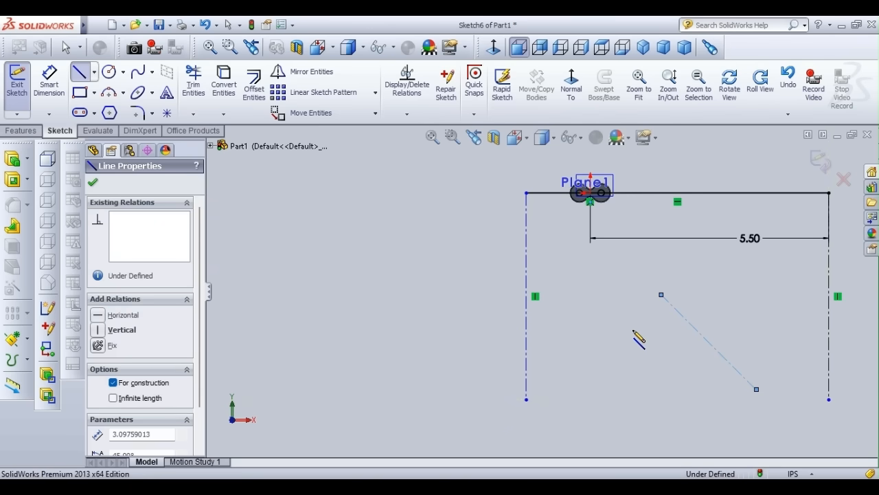
{"action": "key", "text": "Delete"}
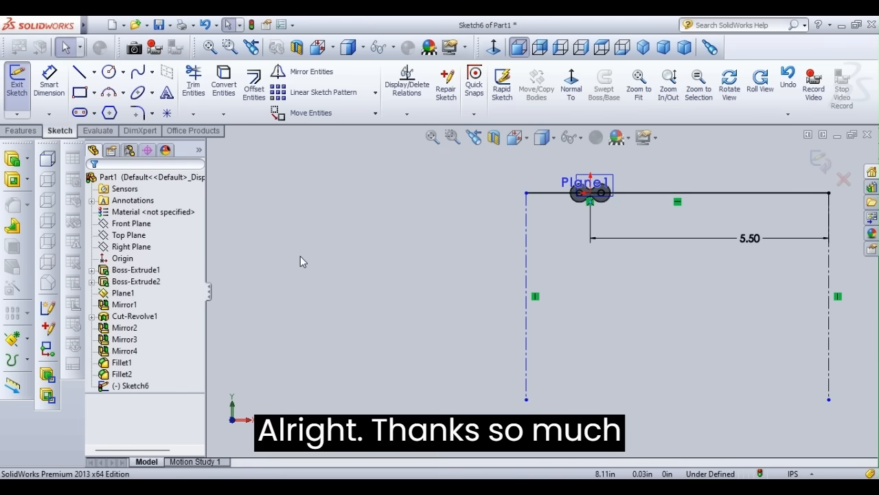
Draw a centerpoint arc of about 2.38 in radius around the left centerline's midpoint, from the line's left endpoint outward to near the centerline's lower end
{"action": "scroll", "coordinate": [744, 309], "scroll_direction": "up", "scroll_amount": 4}
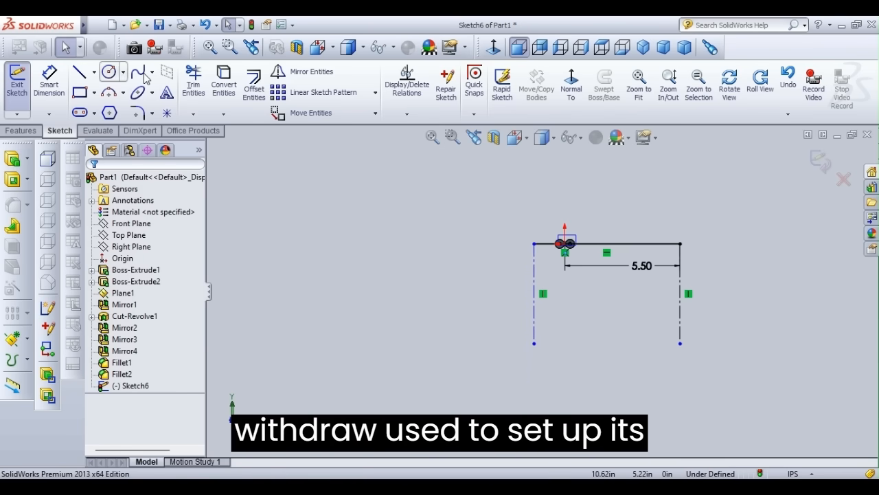
{"action": "left_click", "coordinate": [108, 92]}
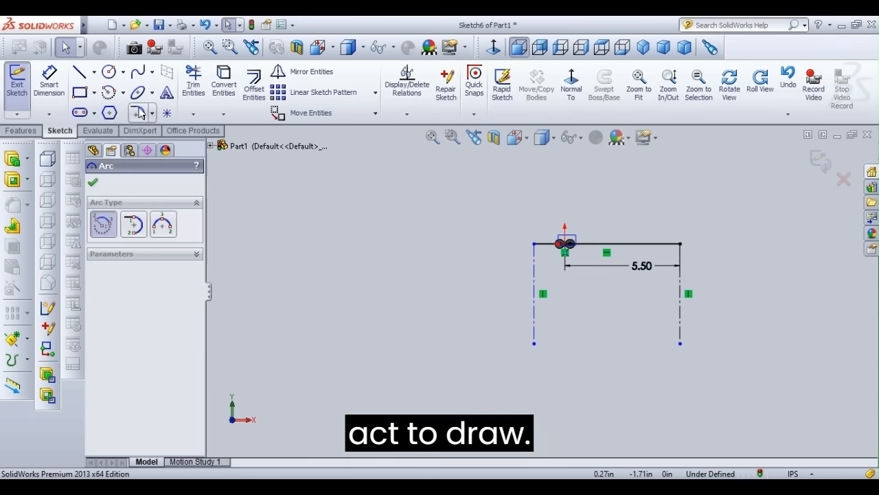
{"action": "left_click", "coordinate": [535, 293]}
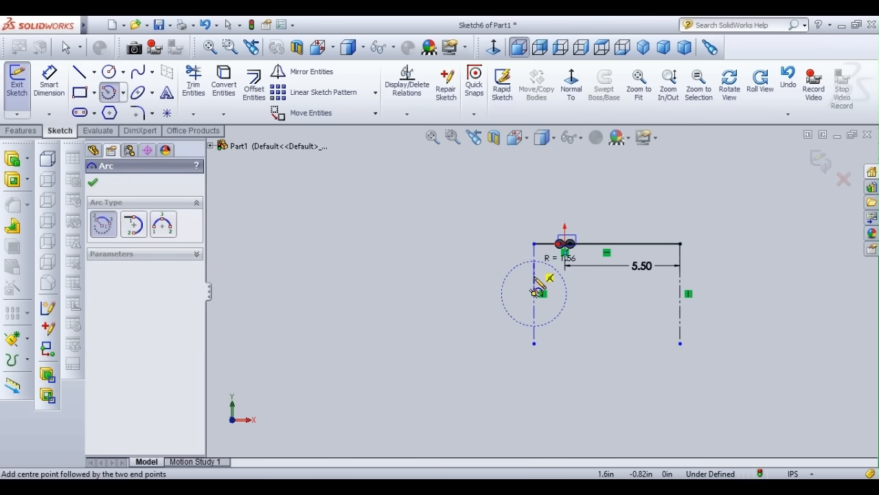
{"action": "left_click", "coordinate": [535, 244]}
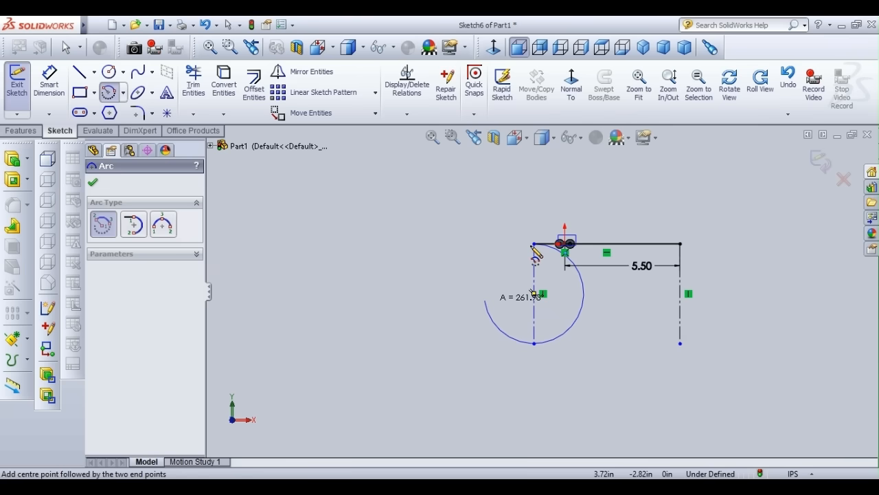
{"action": "left_click", "coordinate": [520, 341]}
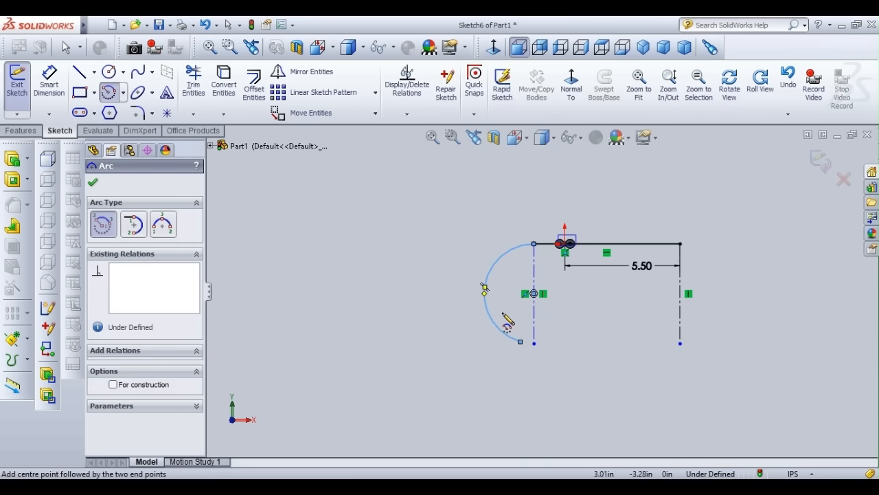
Draw a matching centerpoint arc of about 2.38 in radius around the right centerline's midpoint, bulging outward from the horizontal line's right endpoint
{"action": "left_click", "coordinate": [681, 294]}
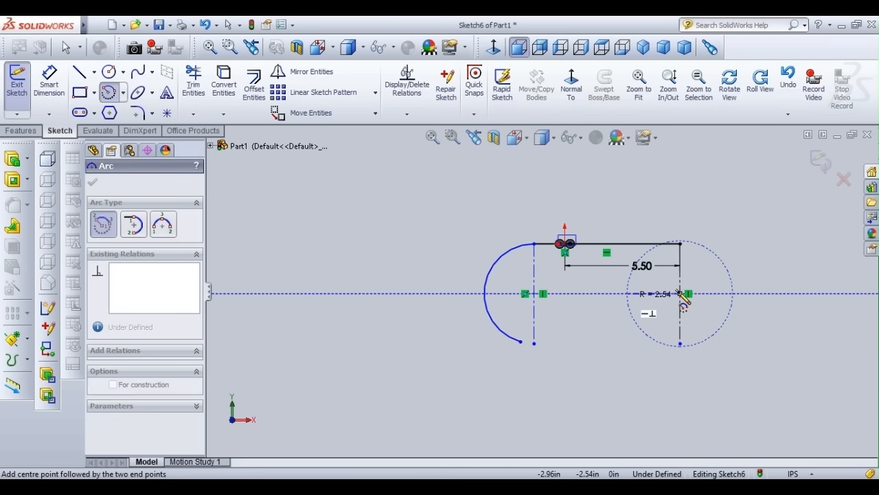
{"action": "left_click", "coordinate": [681, 243]}
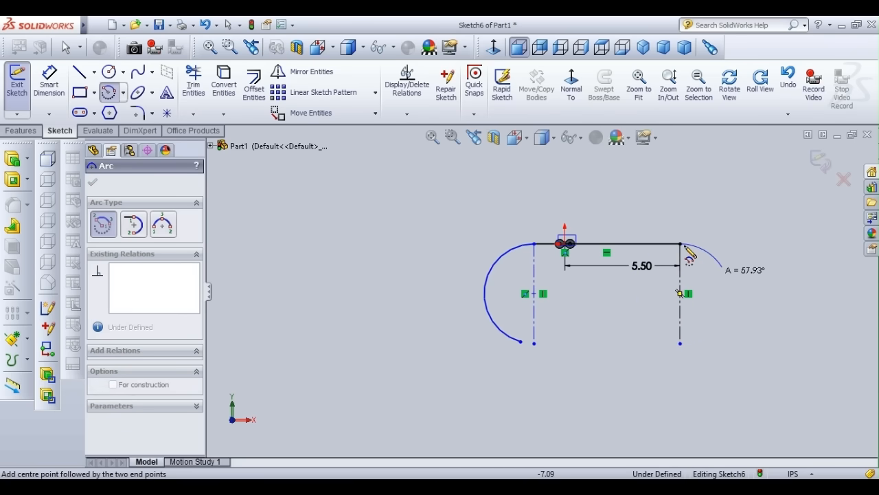
{"action": "left_click", "coordinate": [690, 342]}
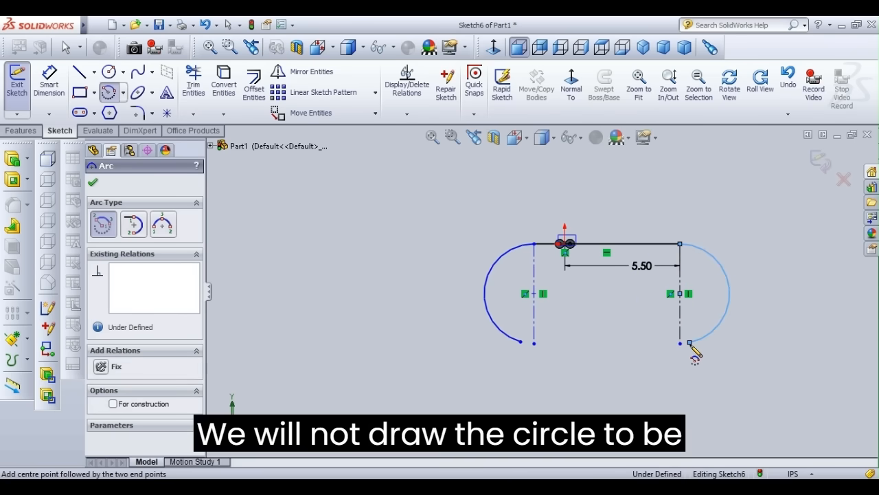
{"action": "left_click", "coordinate": [93, 182]}
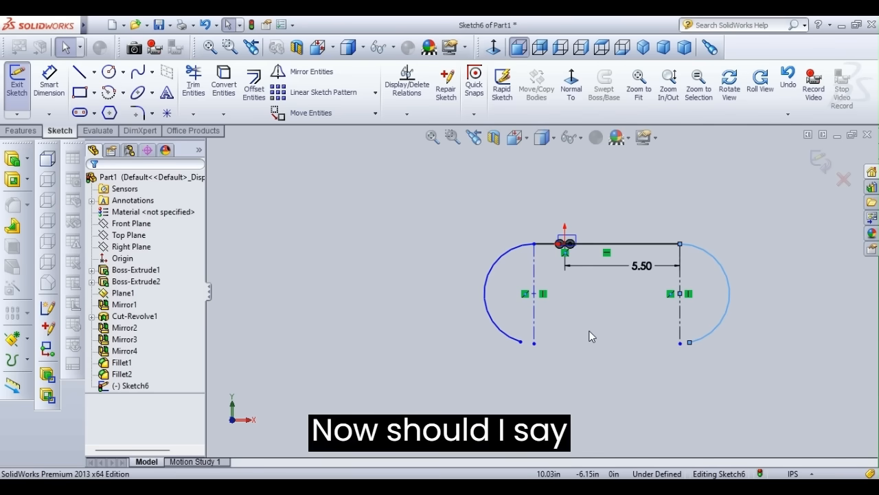
Dimension the left arc's radius as 4.196/2 in
{"action": "left_click", "coordinate": [60, 85]}
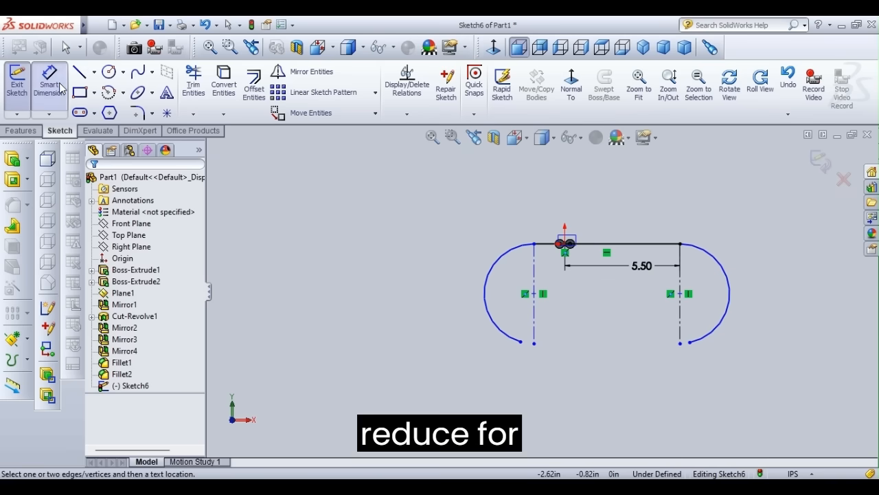
{"action": "left_click", "coordinate": [535, 294]}
{"action": "left_click", "coordinate": [486, 294]}
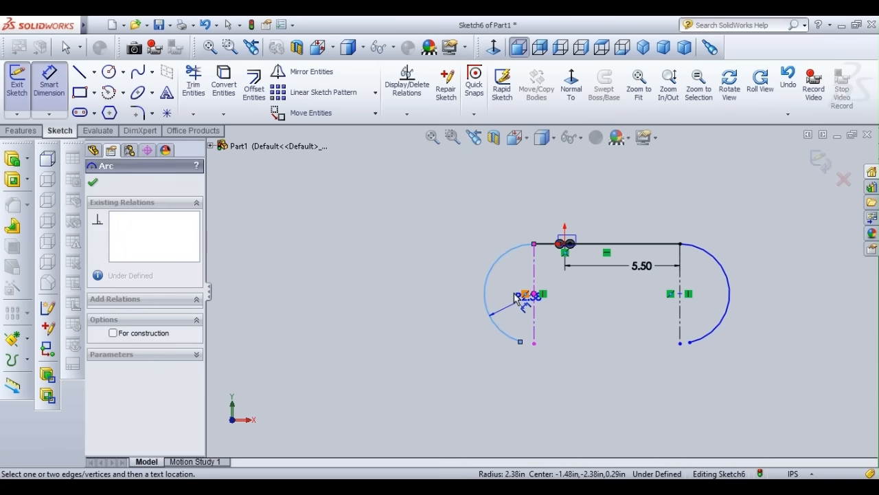
{"action": "left_click", "coordinate": [516, 297]}
{"action": "key", "text": "BackSpace"}
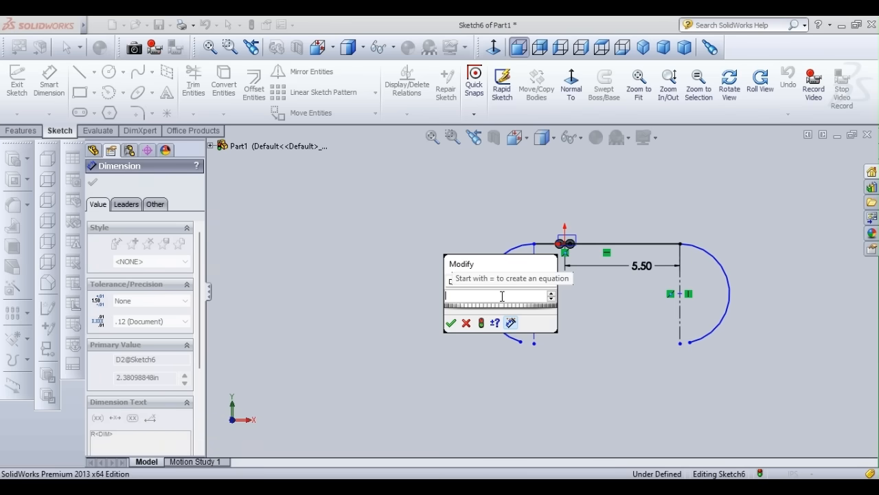
{"action": "type", "text": "4.1"}
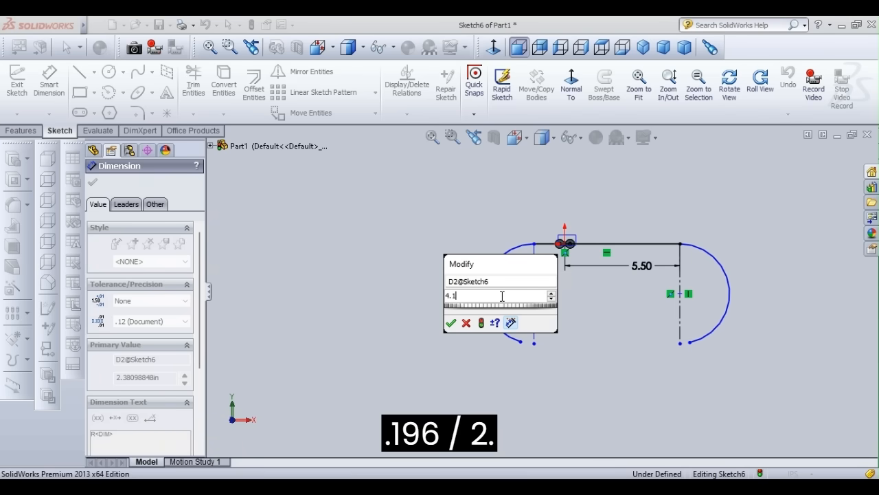
{"action": "type", "text": "96/"}
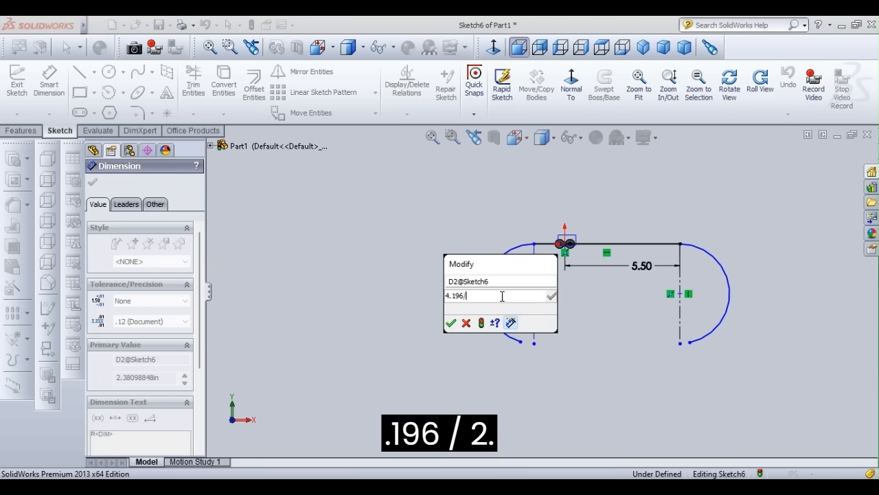
{"action": "type", "text": "2"}
{"action": "key", "text": "Return"}
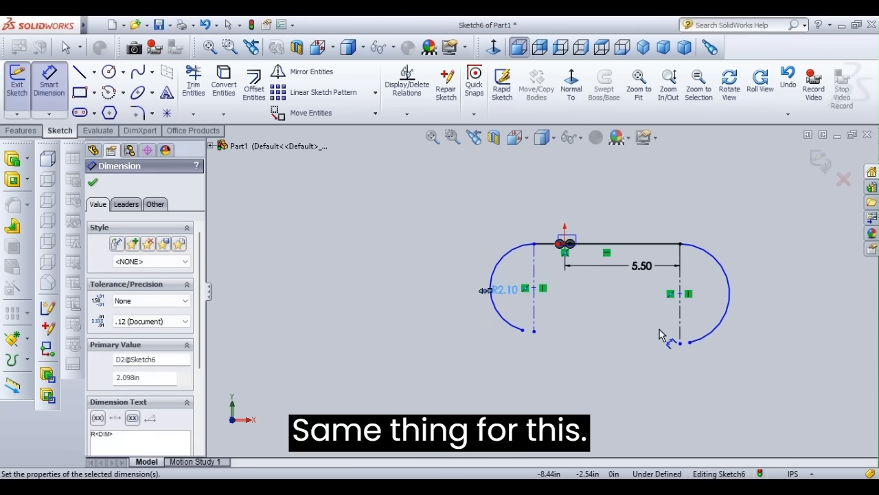
Dimension the right arc's radius as 4.196/2 in and finish dimensioning
{"action": "left_click", "coordinate": [732, 295]}
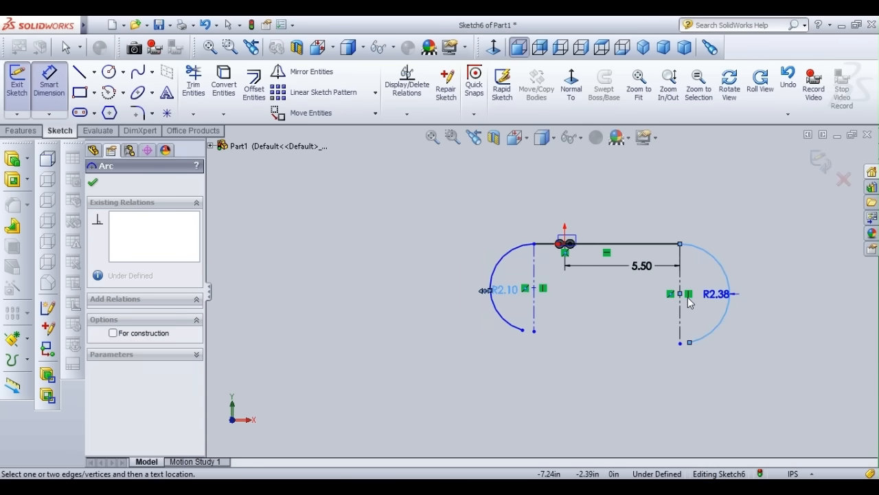
{"action": "left_click", "coordinate": [688, 296]}
{"action": "key", "text": "BackSpace"}
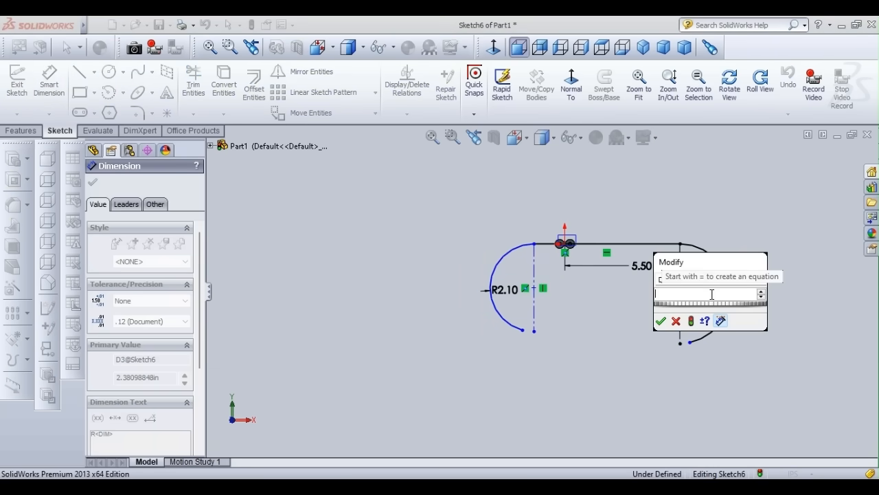
{"action": "type", "text": "4.1"}
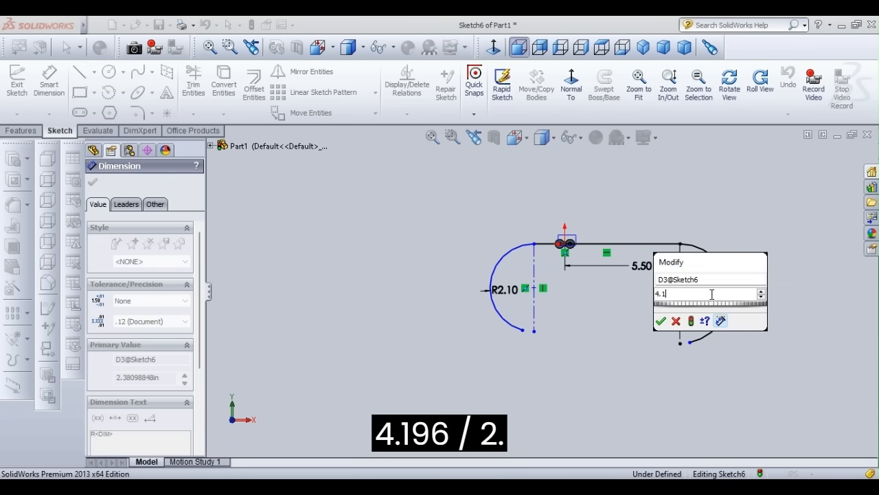
{"action": "type", "text": "96/2"}
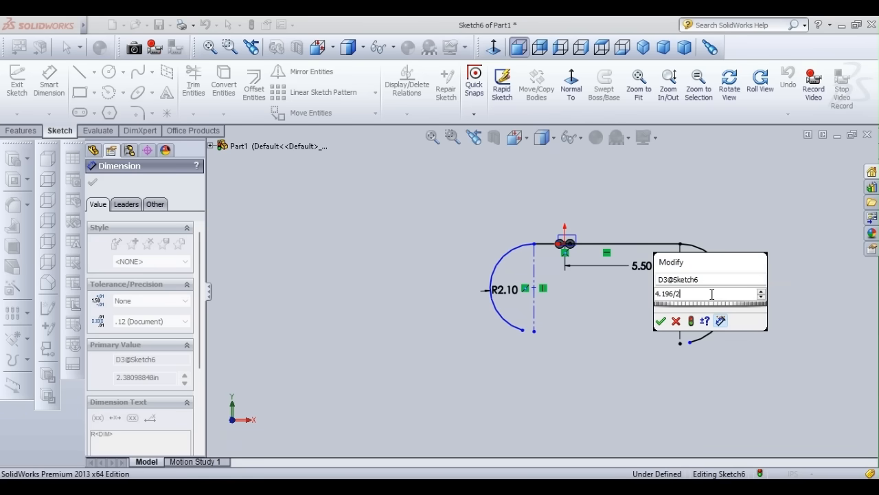
{"action": "key", "text": "Return"}
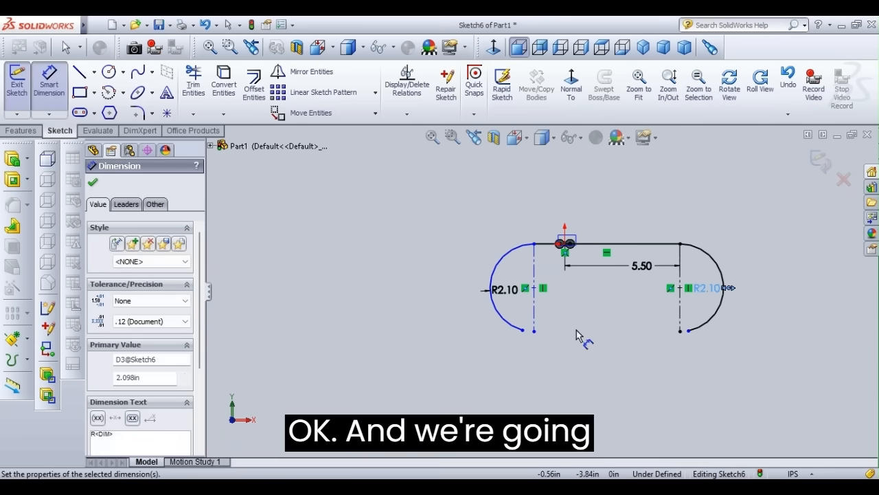
{"action": "left_click", "coordinate": [94, 182]}
{"action": "key", "text": "Escape"}
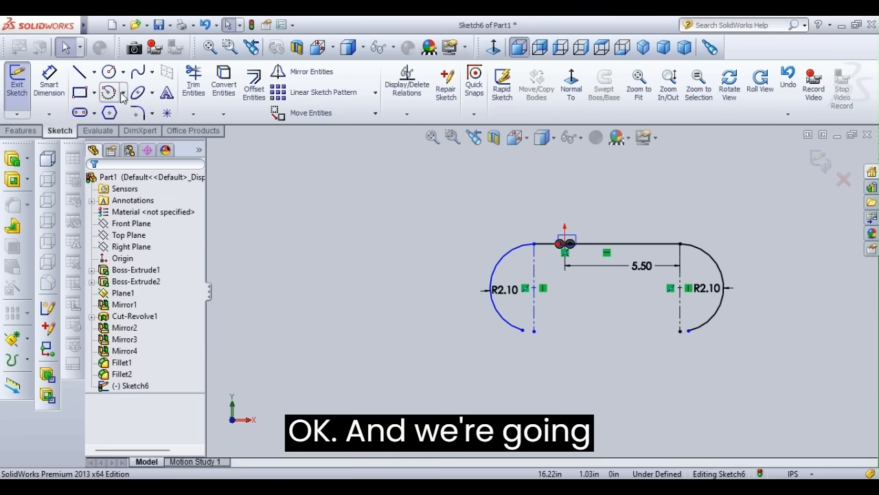
Join the lower ends of the two side arcs with a shallow, downward-bulging three-point arc of about 17.98 in radius
{"action": "left_click", "coordinate": [123, 93]}
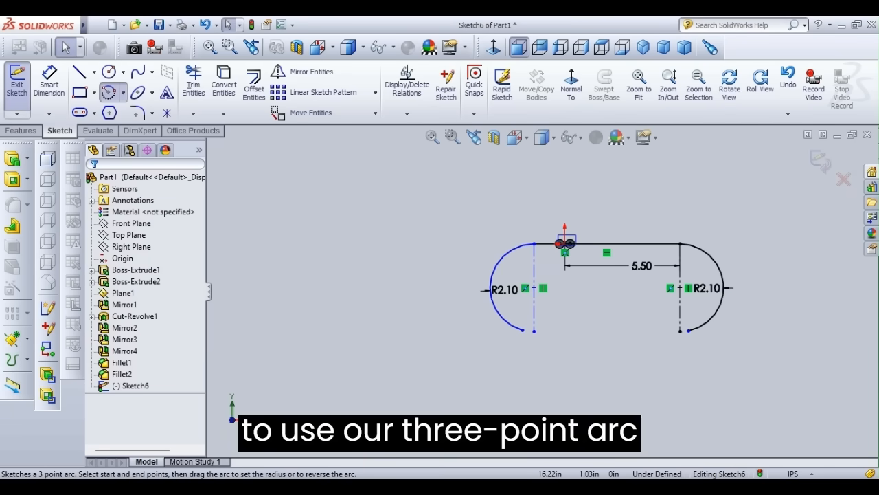
{"action": "left_click", "coordinate": [138, 135]}
{"action": "left_click", "coordinate": [522, 331]}
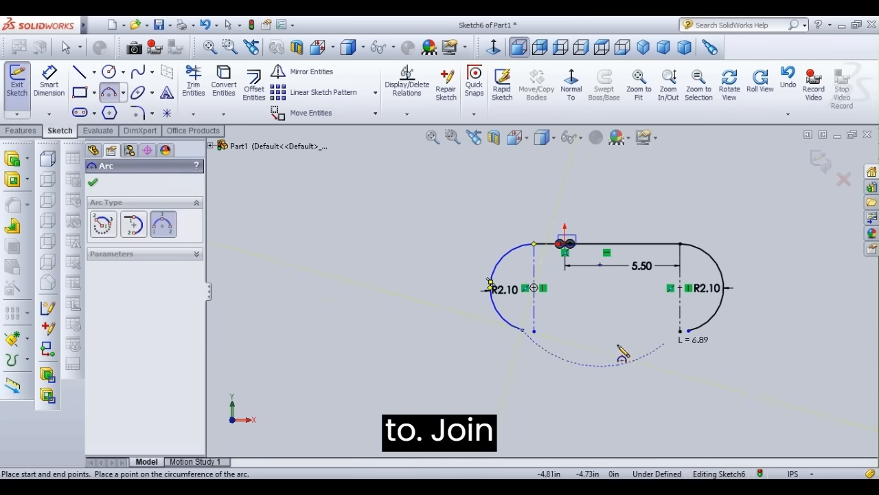
{"action": "left_click", "coordinate": [685, 331]}
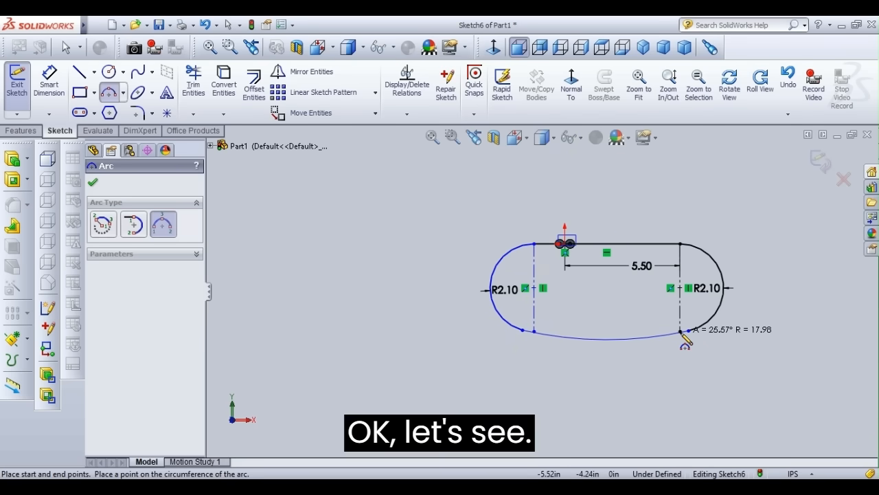
{"action": "left_click", "coordinate": [684, 336]}
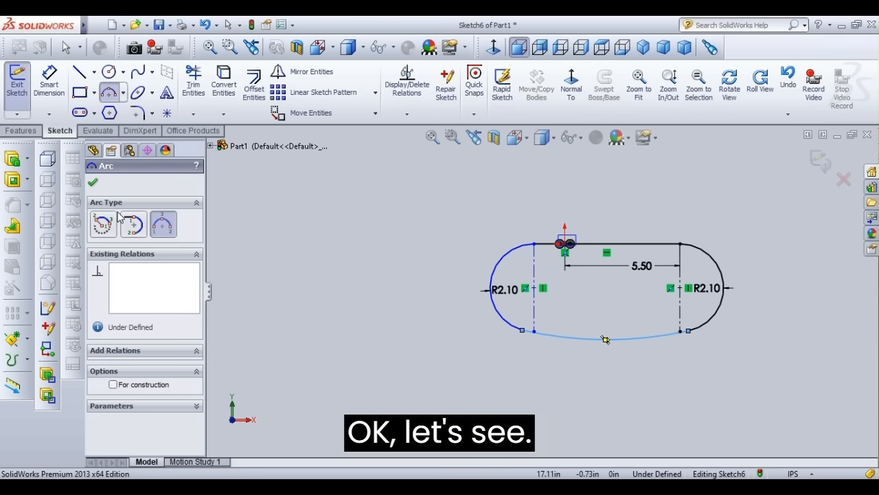
{"action": "key", "text": "Escape"}
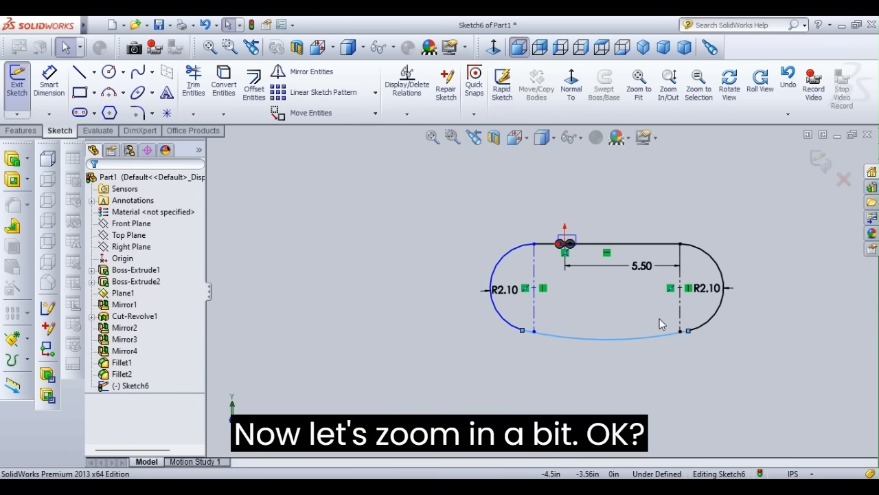
Dimension the horizontal distance between the two vertical centerlines as 8.874382 in
{"action": "scroll", "coordinate": [660, 320], "scroll_direction": "down", "scroll_amount": 5}
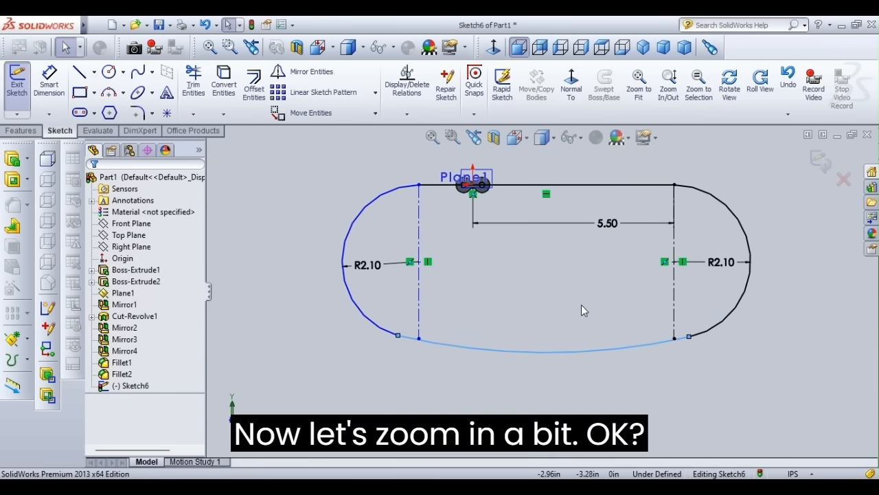
{"action": "scroll", "coordinate": [581, 309], "scroll_direction": "down", "scroll_amount": 1}
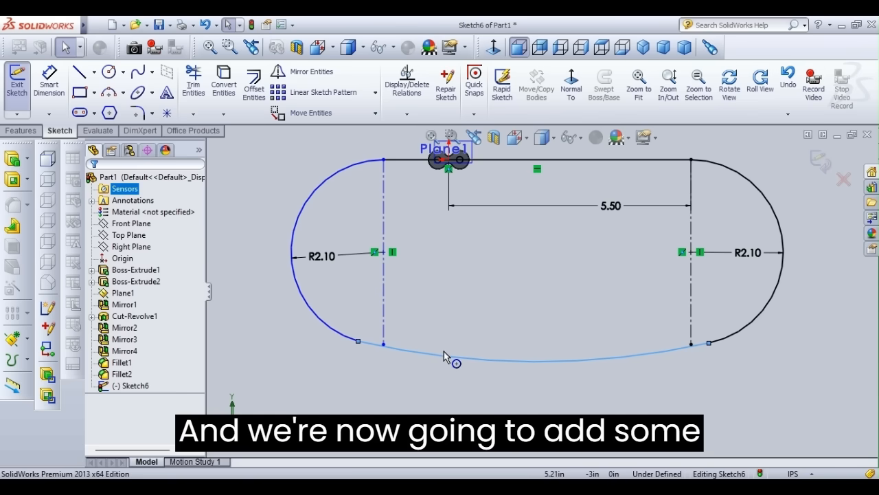
{"action": "left_click", "coordinate": [47, 88]}
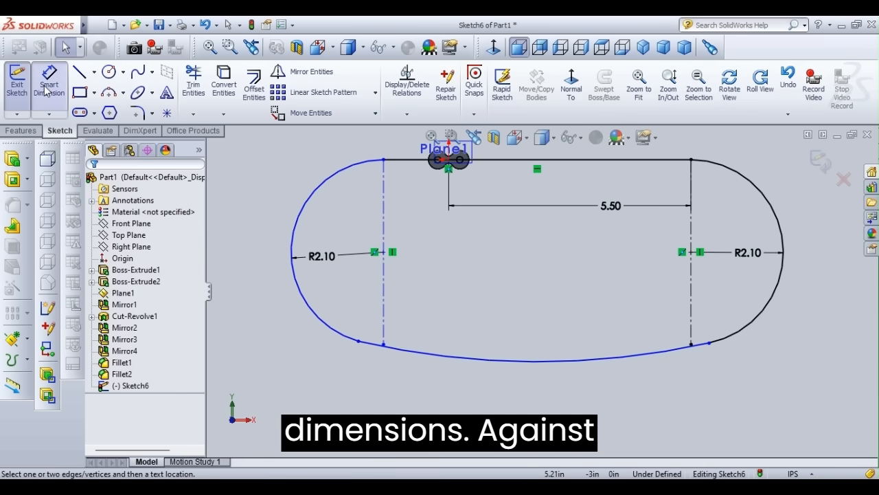
{"action": "left_click", "coordinate": [691, 282]}
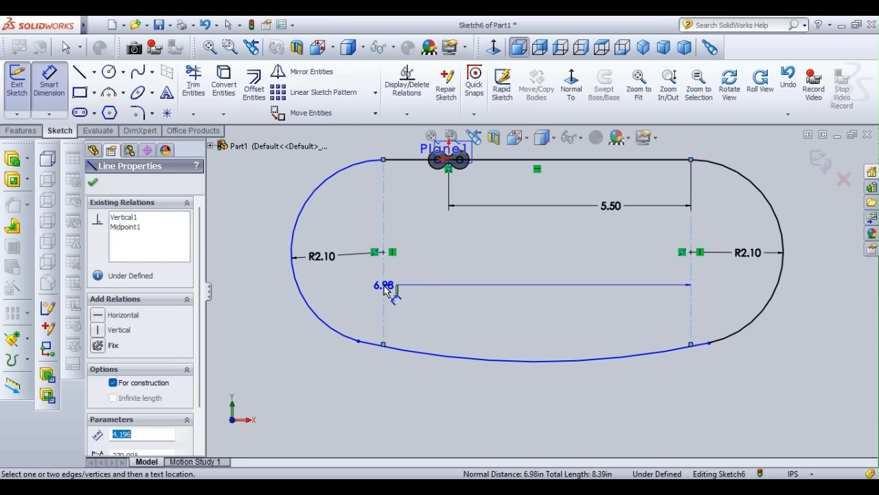
{"action": "left_click", "coordinate": [385, 291]}
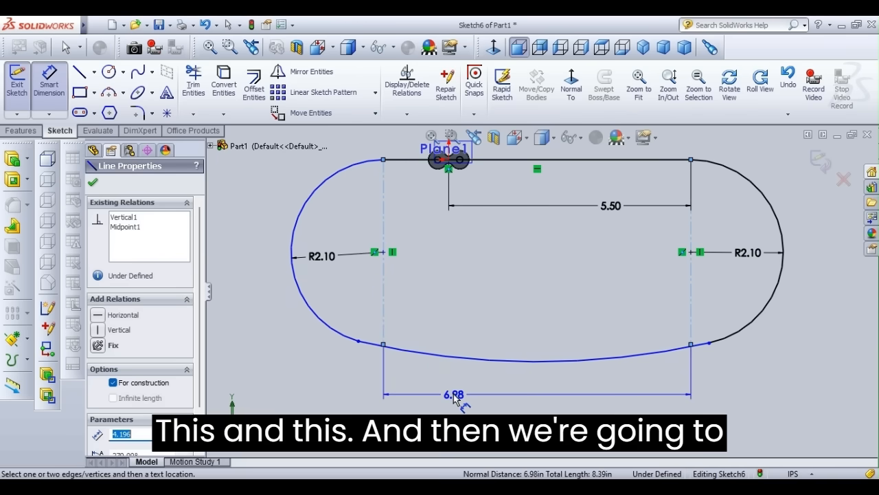
{"action": "left_click", "coordinate": [453, 398]}
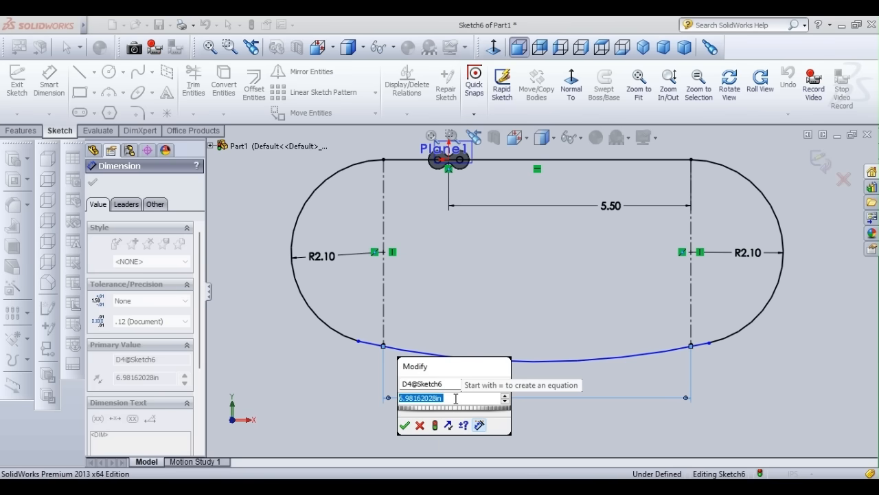
{"action": "type", "text": "8."}
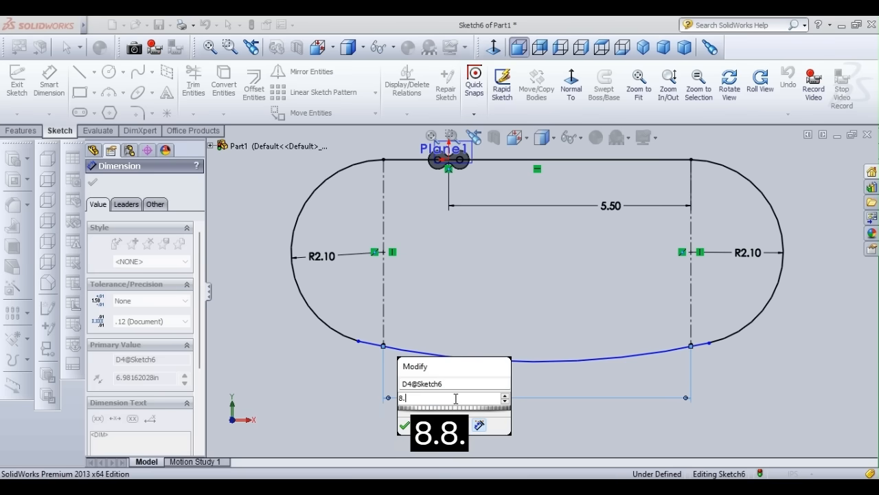
{"action": "type", "text": "87"}
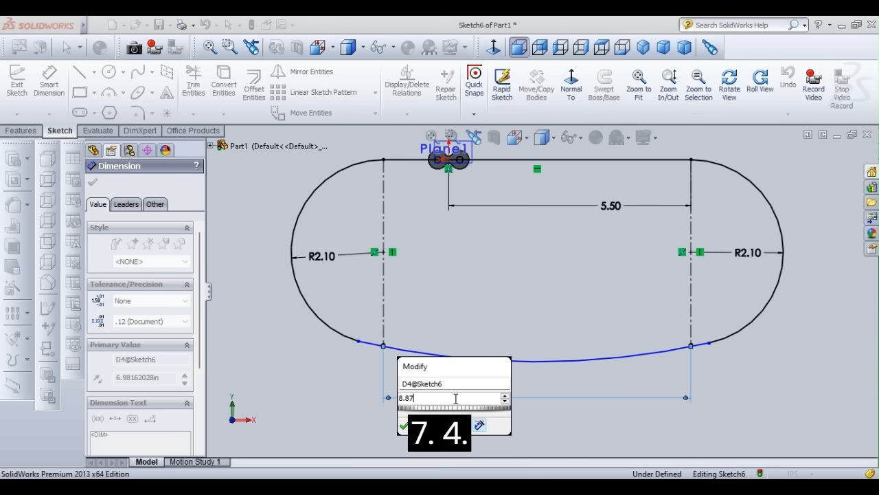
{"action": "type", "text": "438"}
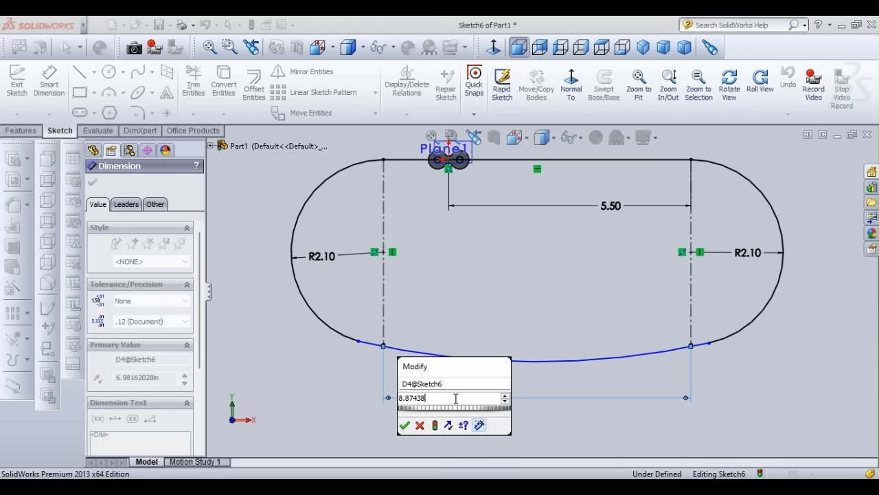
{"action": "type", "text": "2"}
{"action": "key", "text": "Return"}
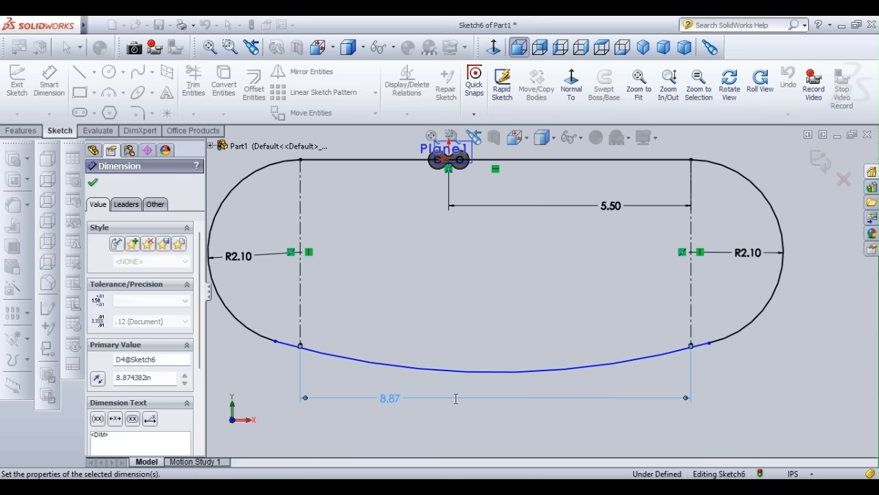
Dimension the horizontal offset between the left arc's lower endpoint and the left centerline's lower endpoint as 0.3 in
{"action": "key", "text": "f"}
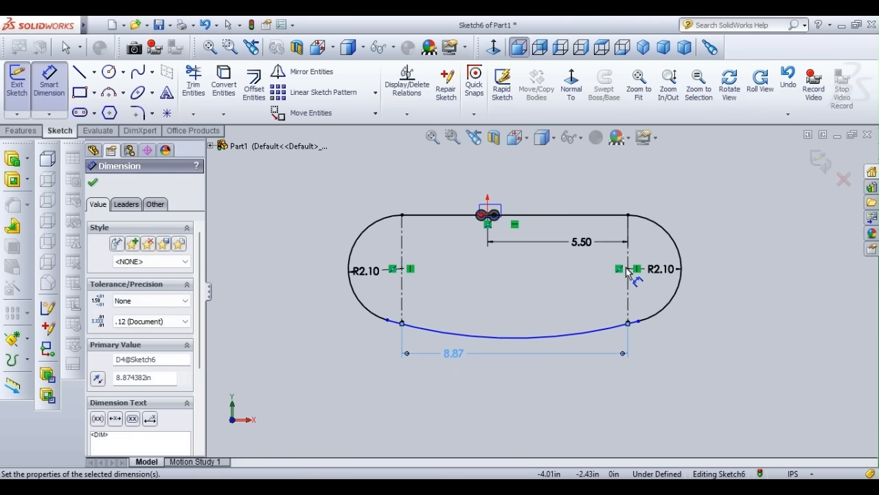
{"action": "left_click", "coordinate": [401, 324]}
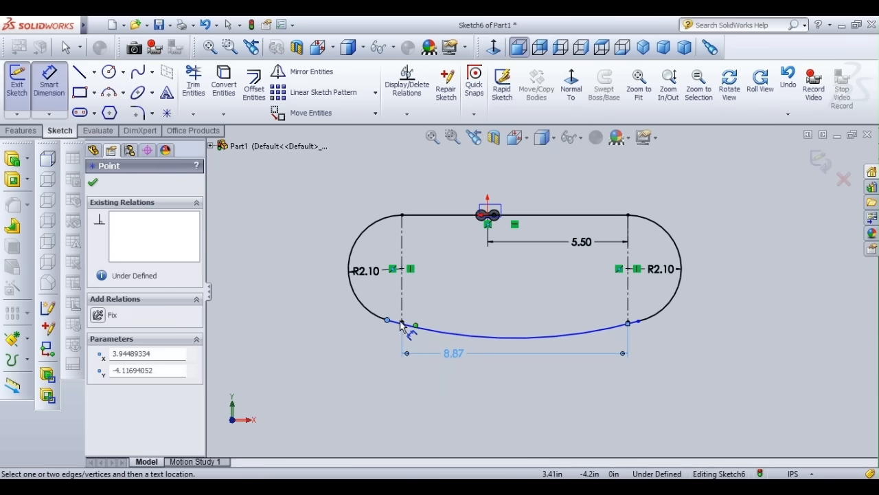
{"action": "left_click", "coordinate": [402, 323]}
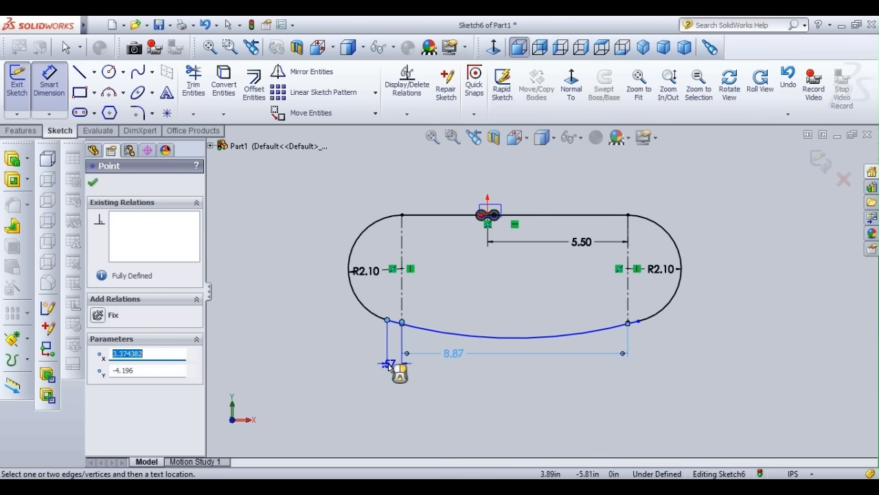
{"action": "left_click", "coordinate": [391, 364]}
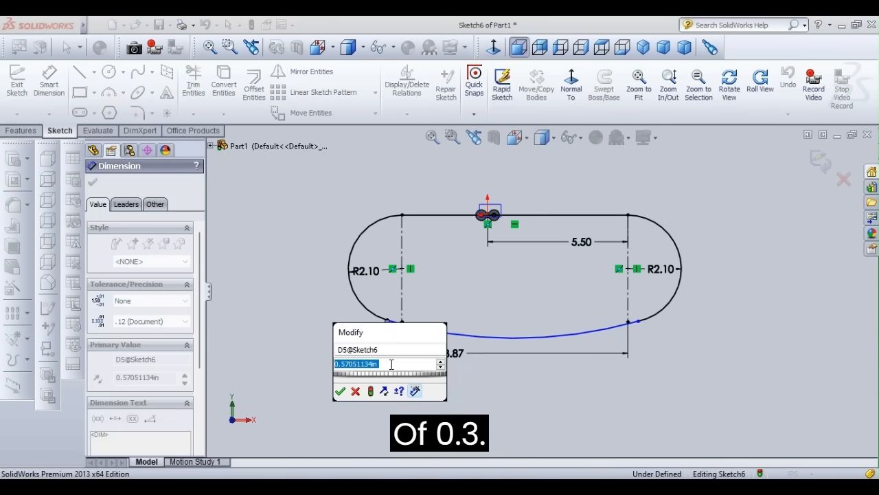
{"action": "type", "text": "0.3"}
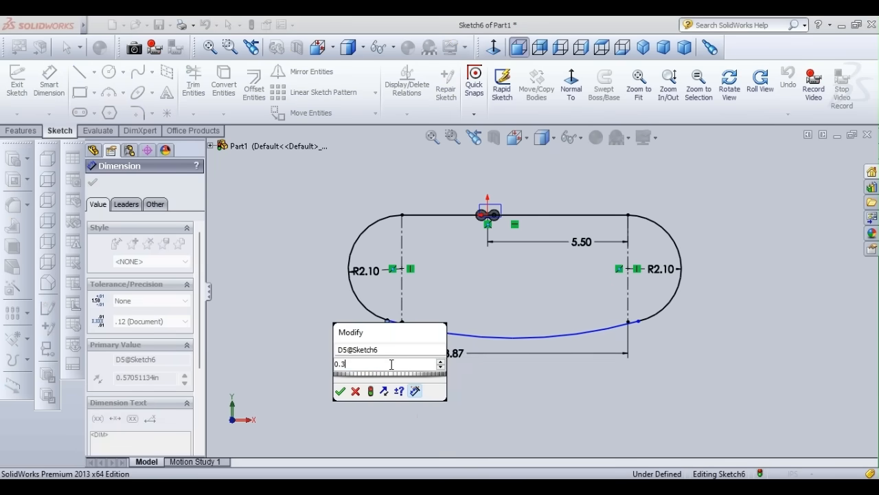
{"action": "key", "text": "Return"}
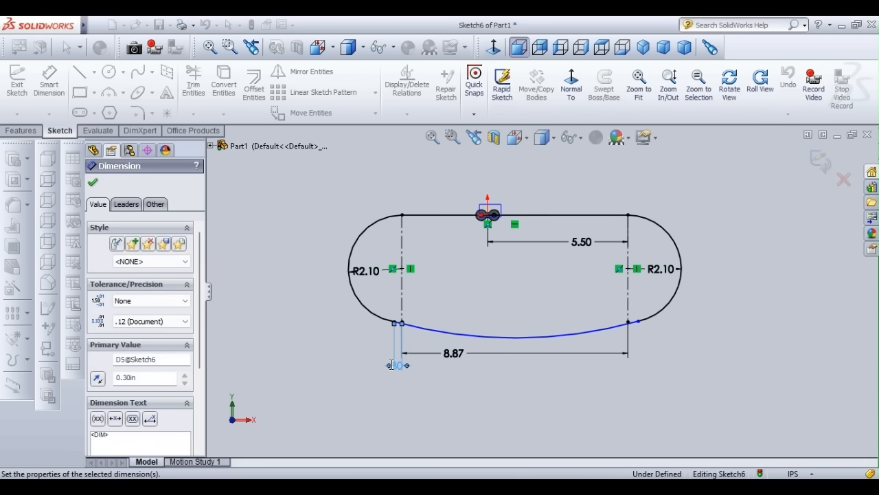
Dimension the horizontal offset between the right arc's lower endpoint and the right centerline's lower endpoint as 0.3 in and finish dimensioning
{"action": "left_click", "coordinate": [629, 323]}
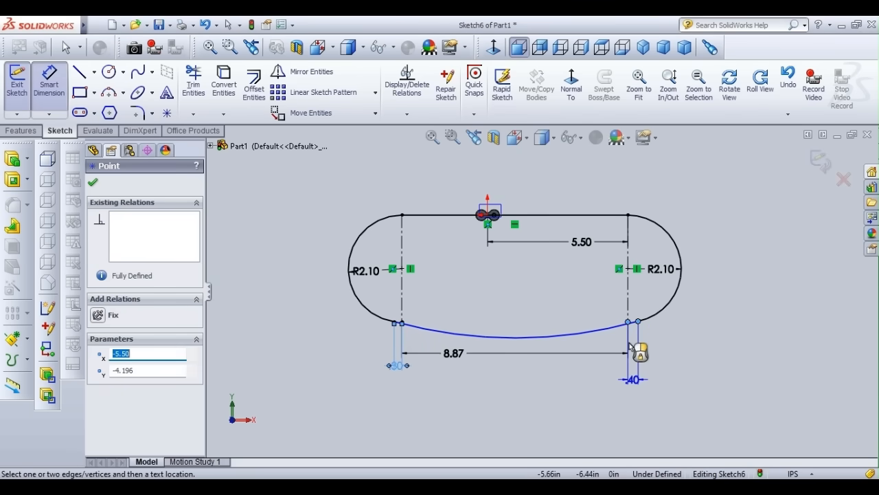
{"action": "left_click", "coordinate": [635, 386]}
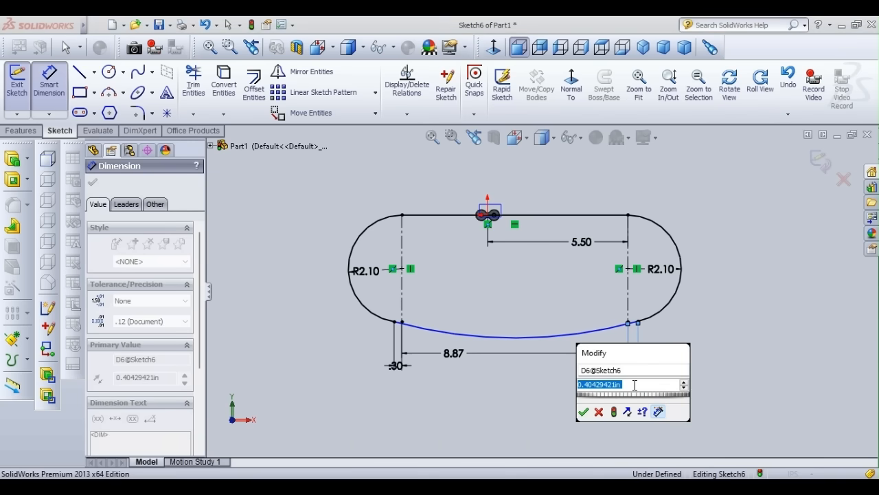
{"action": "type", "text": "0.3"}
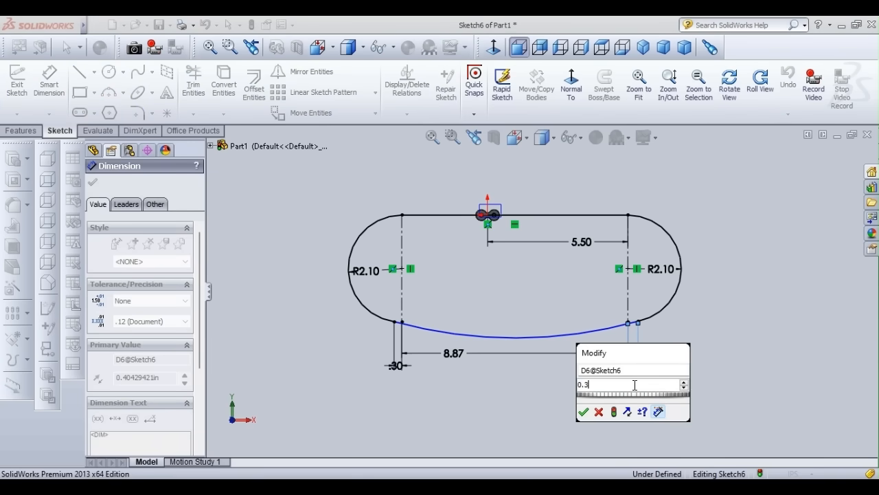
{"action": "key", "text": "Return"}
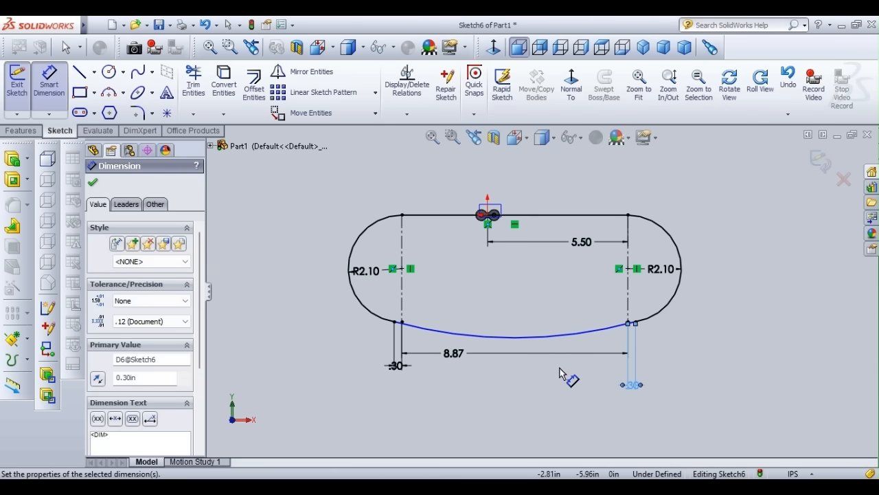
{"action": "key", "text": "Escape"}
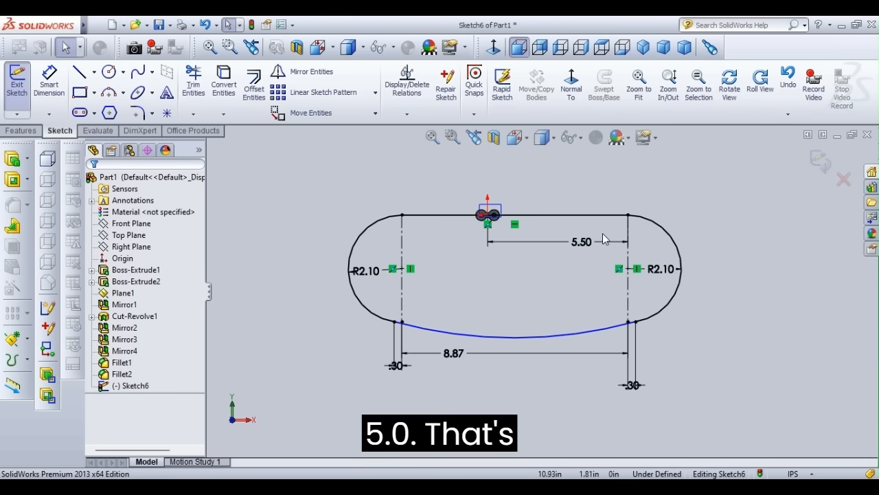
Exit the path sketch and try to start a curve-driven pattern with Sketch6 selected as the path
{"action": "left_click", "coordinate": [819, 162]}
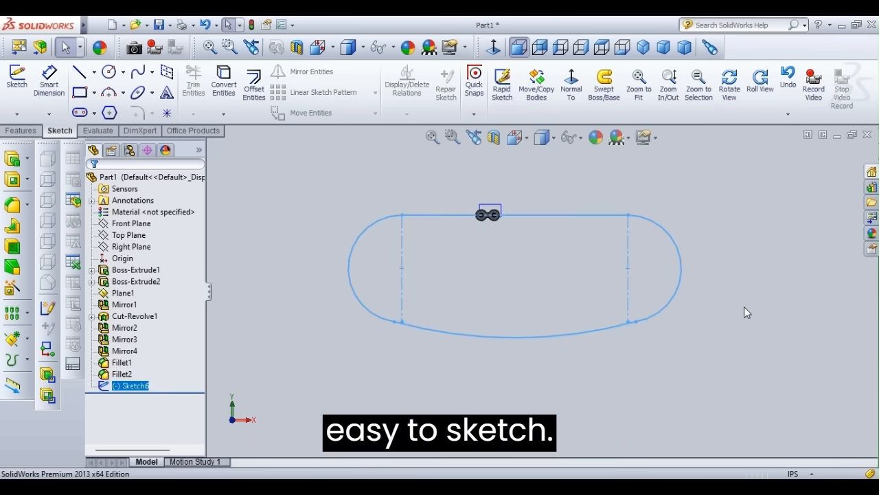
{"action": "left_click", "coordinate": [738, 308]}
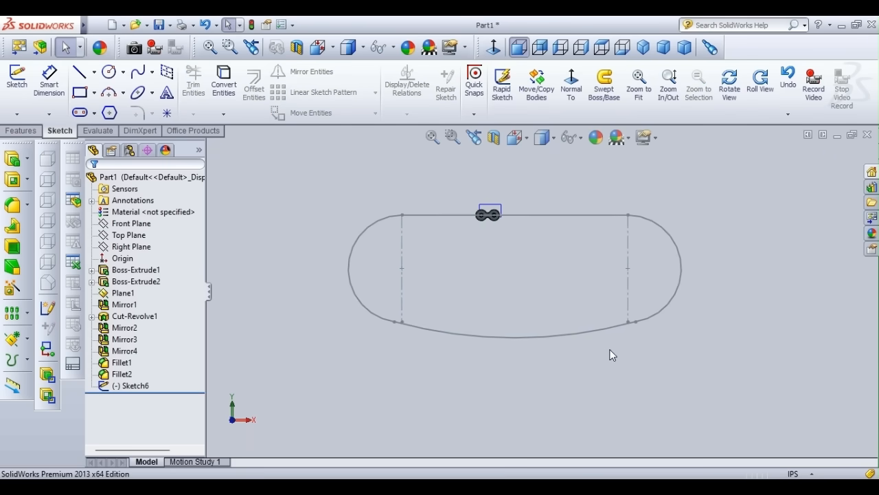
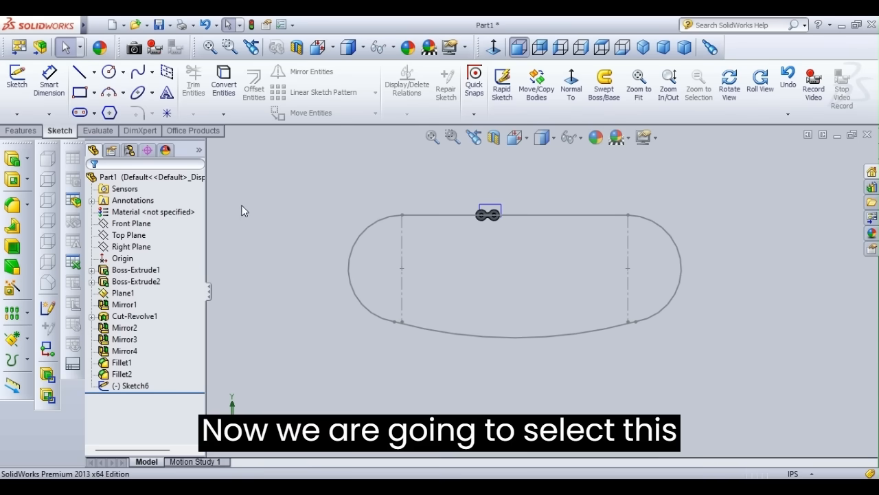
{"action": "left_click", "coordinate": [10, 134]}
{"action": "left_click", "coordinate": [131, 385]}
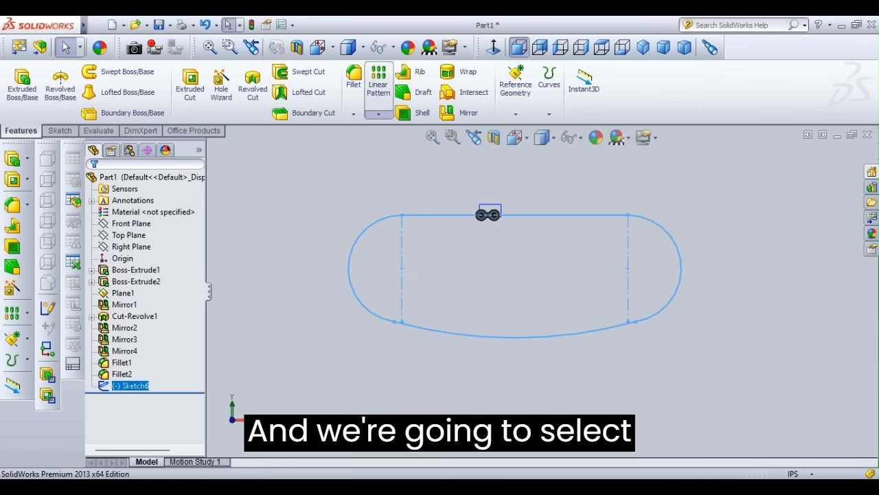
{"action": "left_click", "coordinate": [413, 167]}
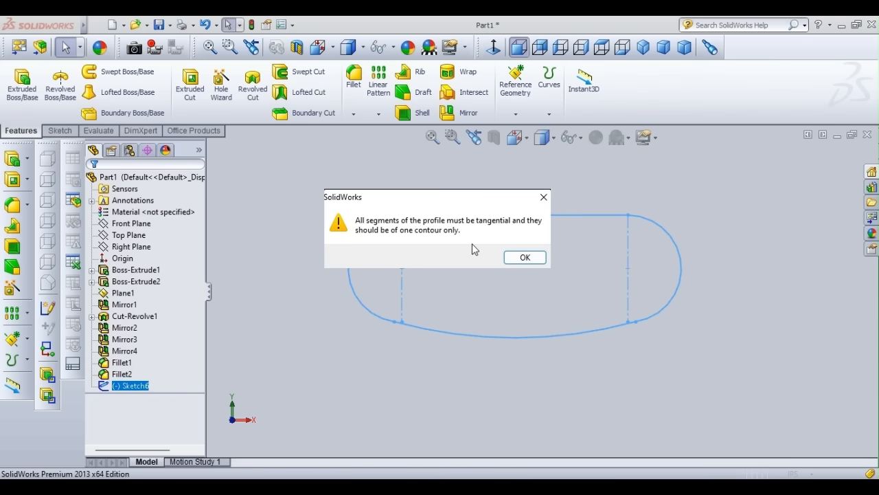
{"action": "left_click", "coordinate": [524, 257]}
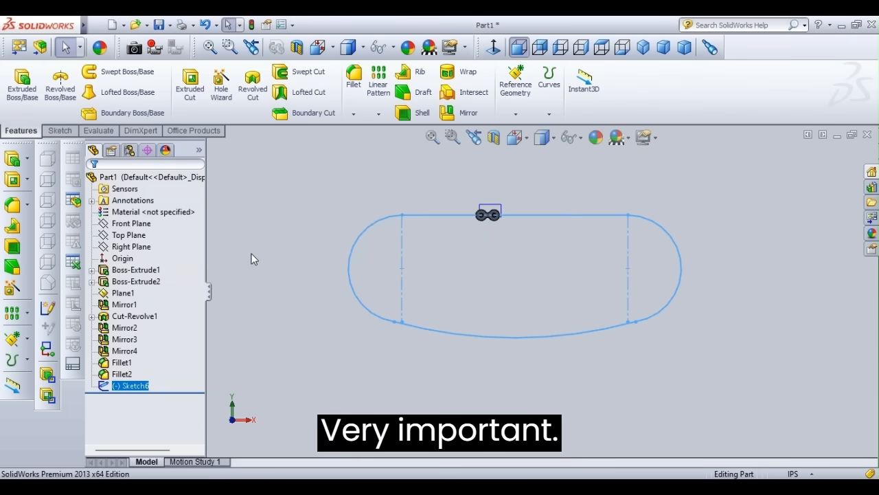
Reopen Sketch6 for editing and add a tangent relation between the left arc and the shallow bottom arc
{"action": "scroll", "coordinate": [405, 346], "scroll_direction": "down", "scroll_amount": 5}
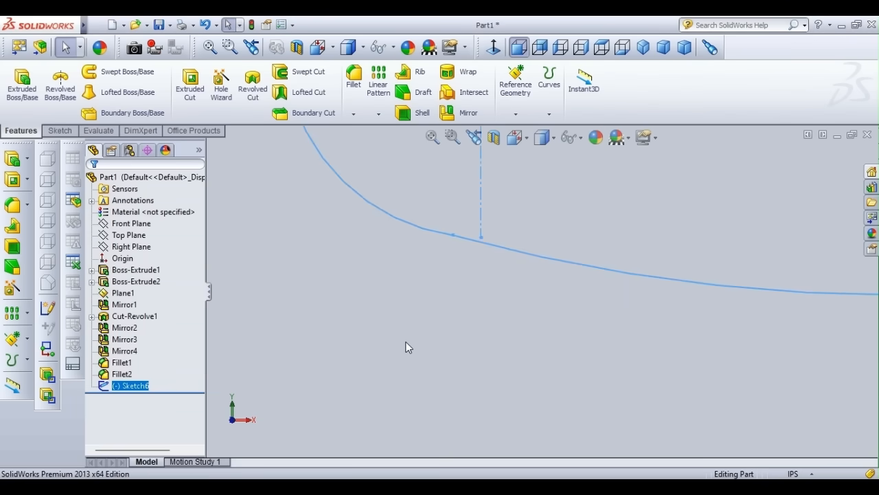
{"action": "left_click", "coordinate": [49, 131]}
{"action": "left_click", "coordinate": [18, 82]}
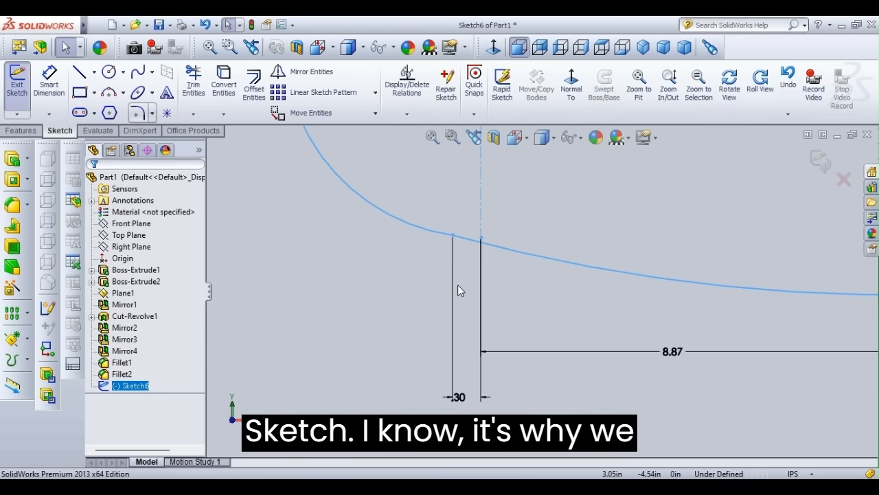
{"action": "scroll", "coordinate": [456, 238], "scroll_direction": "down", "scroll_amount": 3}
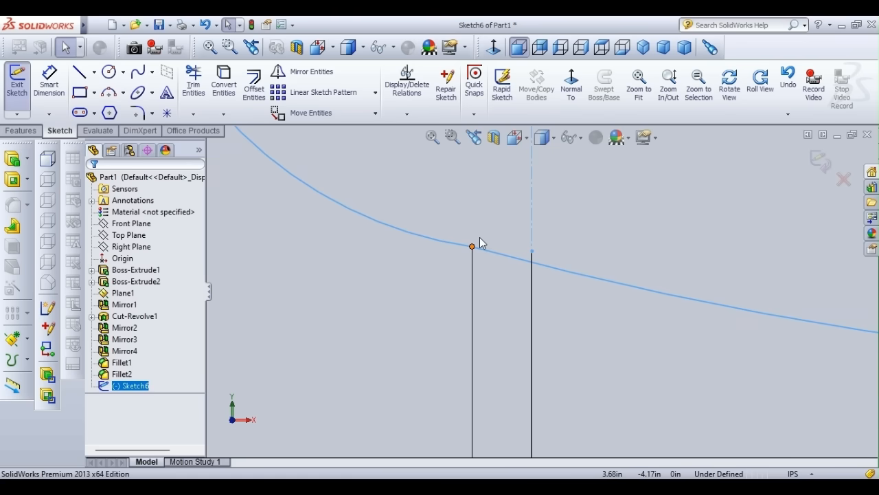
{"action": "left_click", "coordinate": [473, 247]}
{"action": "left_click", "coordinate": [471, 253]}
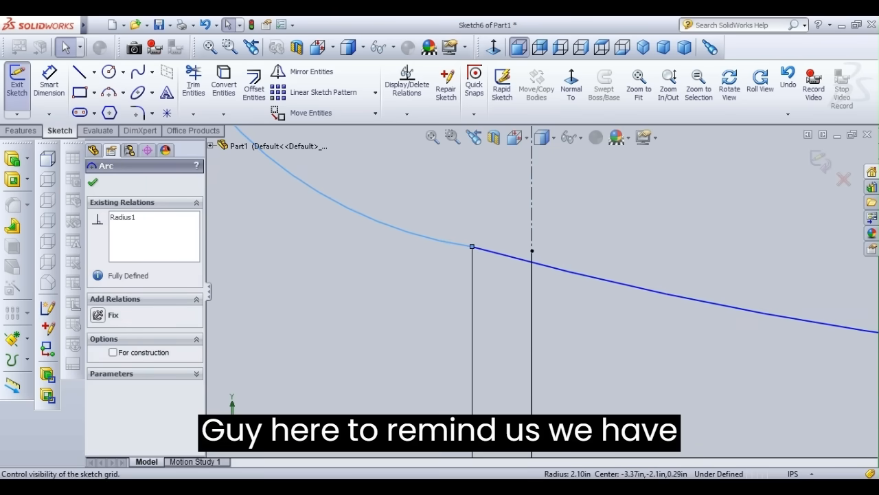
{"action": "left_click", "coordinate": [500, 297]}
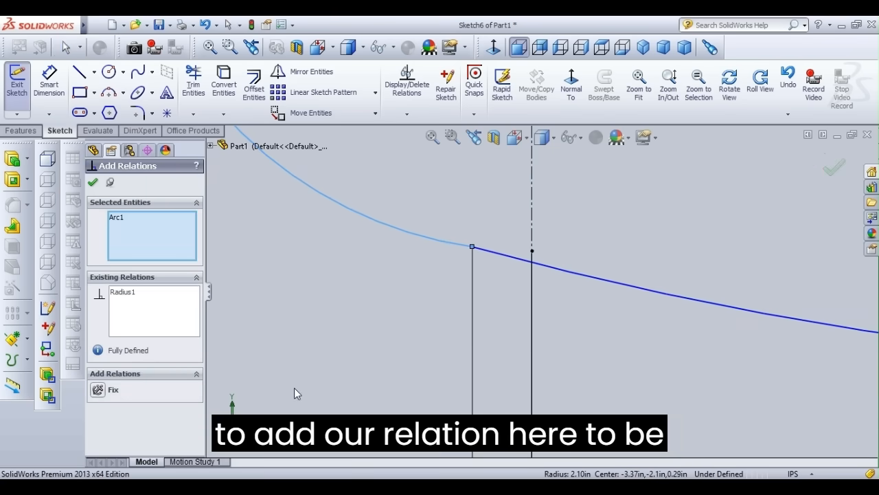
{"action": "left_click", "coordinate": [462, 246]}
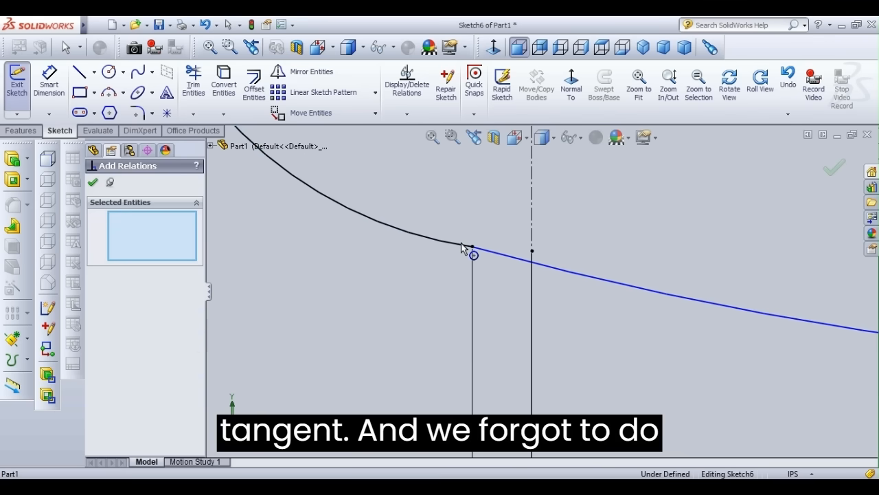
{"action": "left_click", "coordinate": [461, 245]}
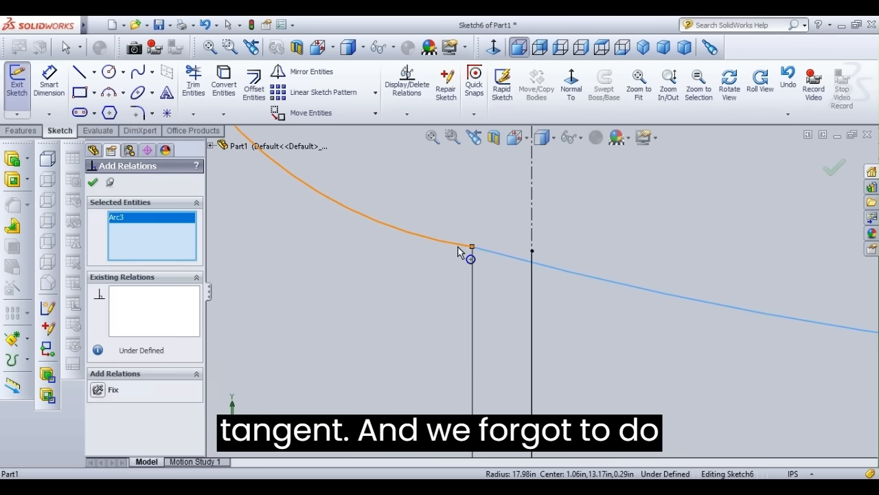
{"action": "left_click", "coordinate": [457, 242]}
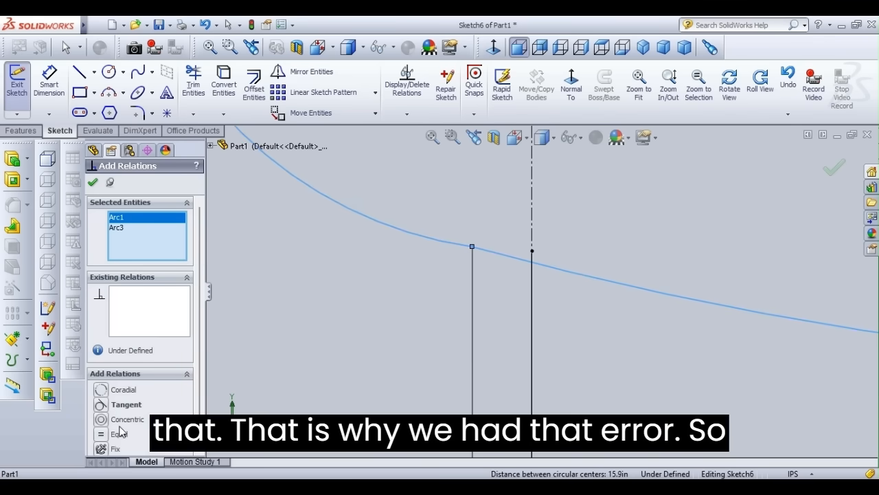
{"action": "left_click", "coordinate": [127, 404]}
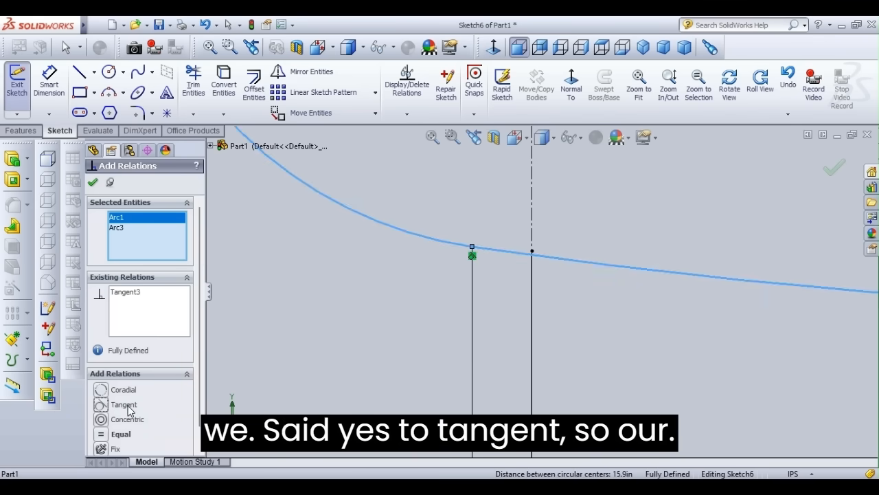
{"action": "left_click", "coordinate": [92, 182]}
Add a tangent relation between the right arc and the shallow bottom arc, removing their shared endpoint from the selection
{"action": "scroll", "coordinate": [555, 230], "scroll_direction": "up", "scroll_amount": 2}
{"action": "scroll", "coordinate": [555, 230], "scroll_direction": "up", "scroll_amount": 4}
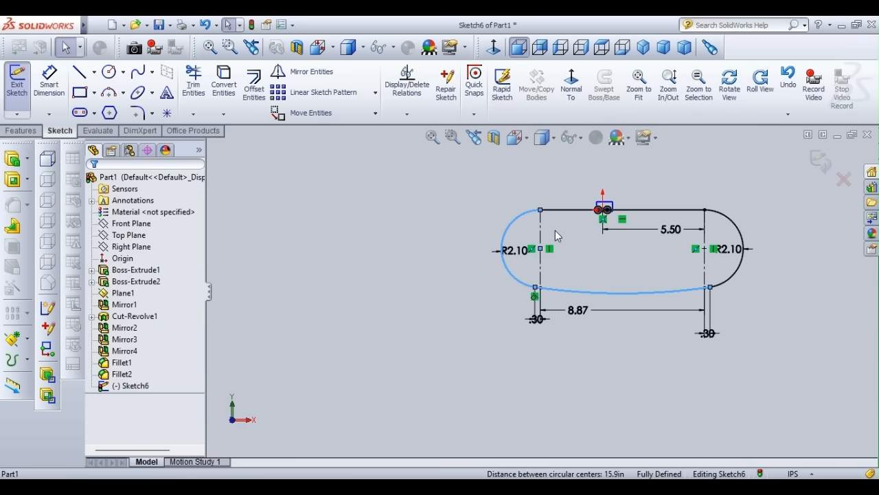
{"action": "scroll", "coordinate": [720, 278], "scroll_direction": "down", "scroll_amount": 5}
{"action": "scroll", "coordinate": [449, 307], "scroll_direction": "up", "scroll_amount": 2}
{"action": "scroll", "coordinate": [395, 324], "scroll_direction": "down", "scroll_amount": 2}
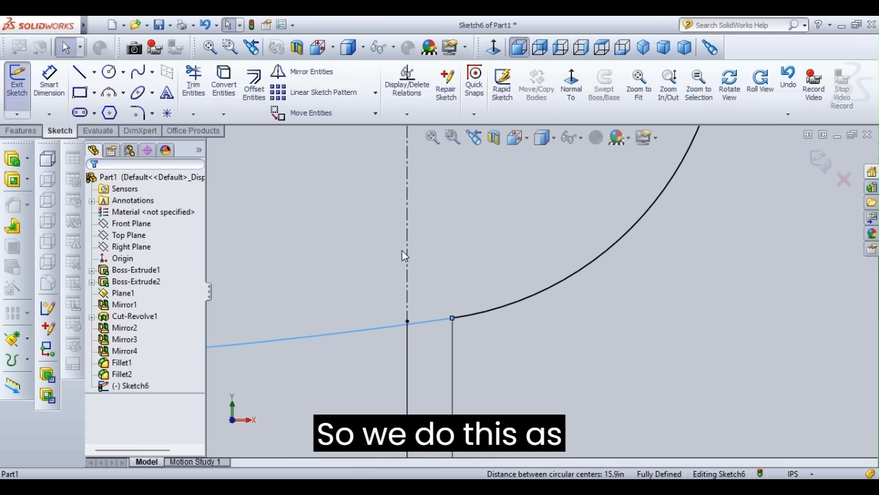
{"action": "left_click", "coordinate": [452, 317]}
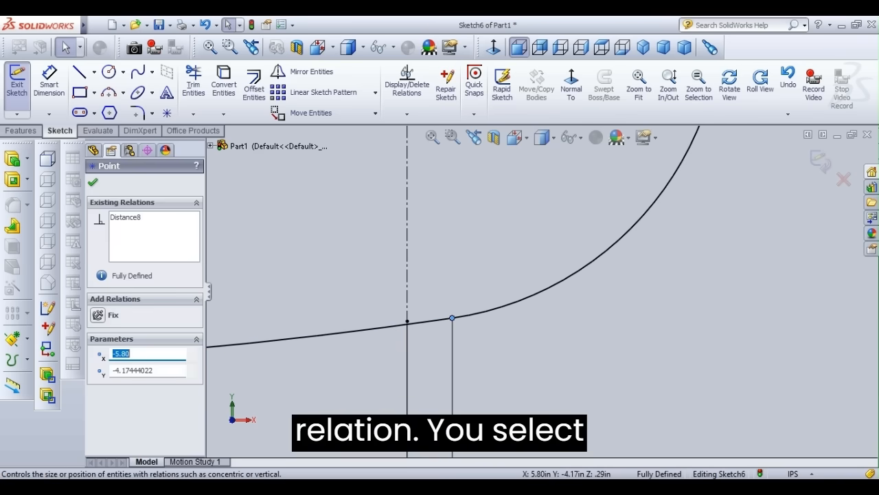
{"action": "left_click", "coordinate": [425, 145]}
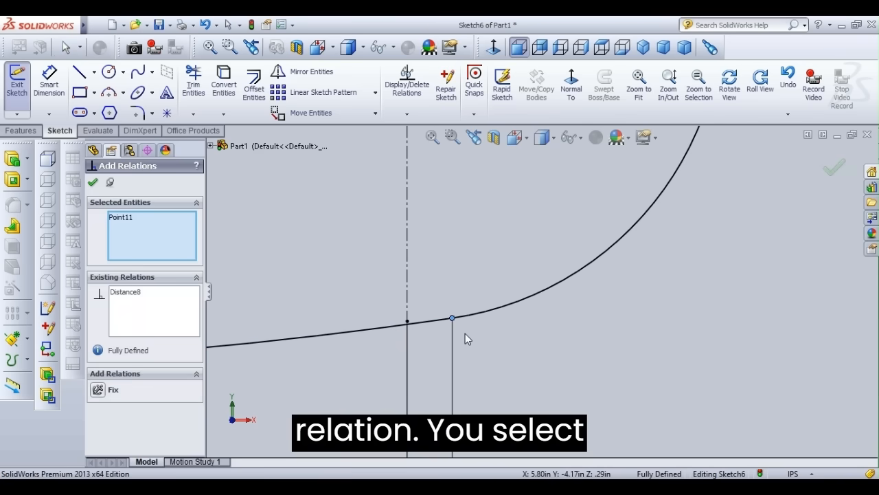
{"action": "left_click", "coordinate": [470, 316]}
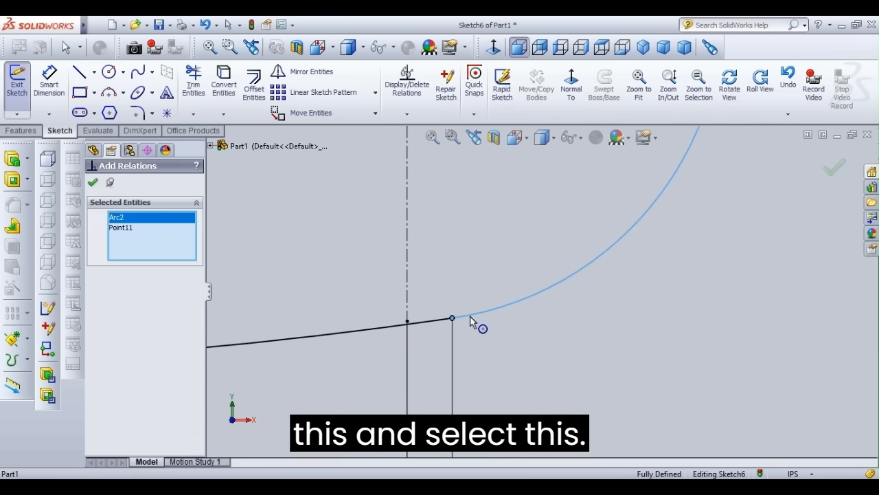
{"action": "left_click", "coordinate": [435, 320]}
{"action": "left_click", "coordinate": [117, 238]}
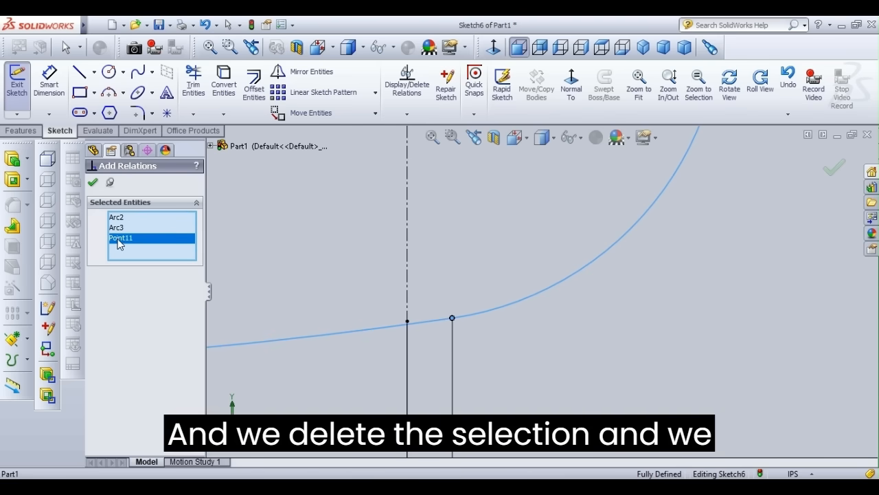
{"action": "key", "text": "Delete"}
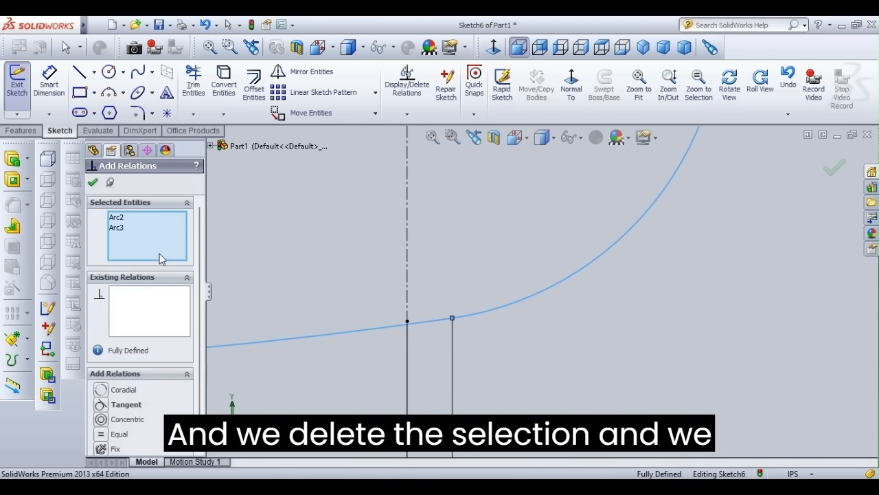
{"action": "left_click", "coordinate": [129, 405]}
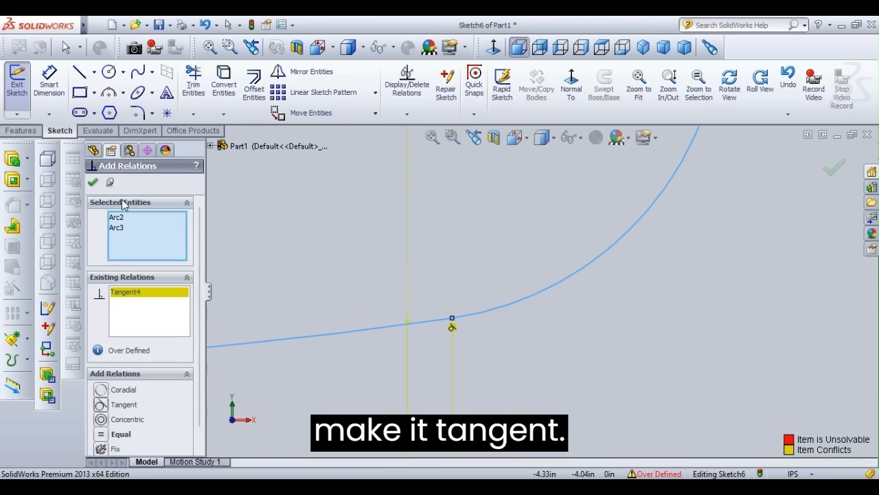
{"action": "left_click", "coordinate": [92, 182]}
Add a tangent relation between the top horizontal line and the left arc
{"action": "key", "text": "f"}
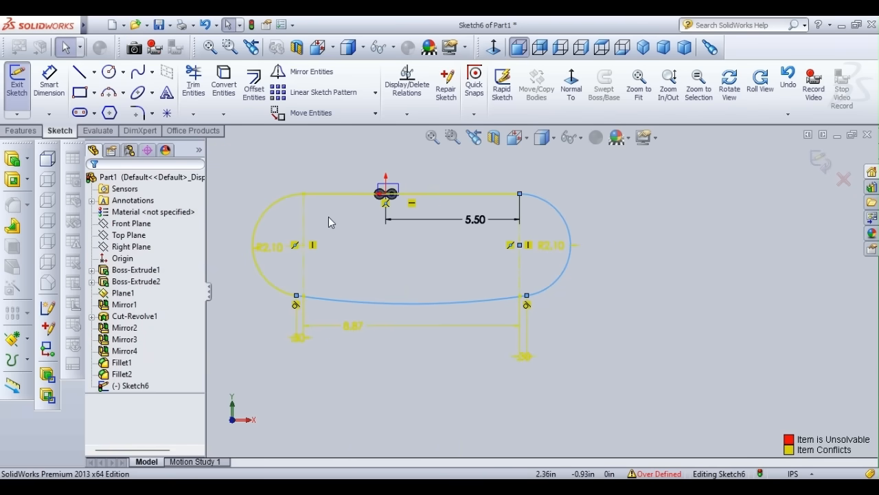
{"action": "left_click", "coordinate": [523, 356]}
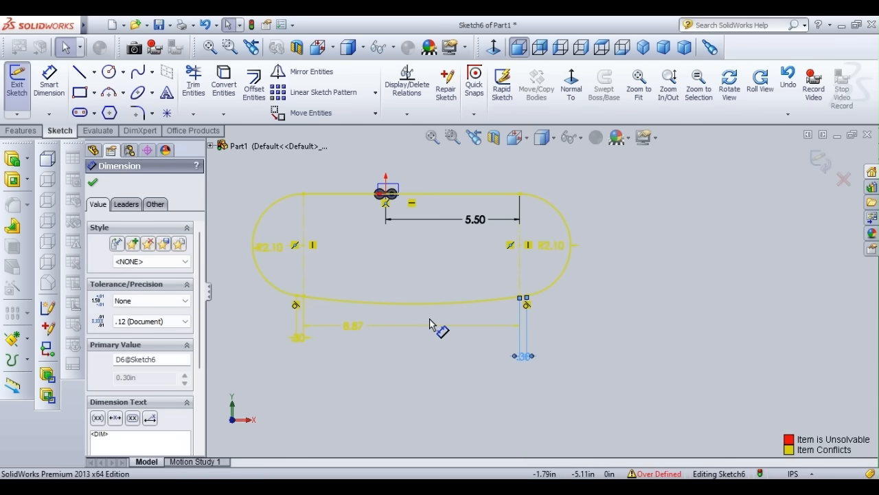
{"action": "scroll", "coordinate": [278, 222], "scroll_direction": "down", "scroll_amount": 5}
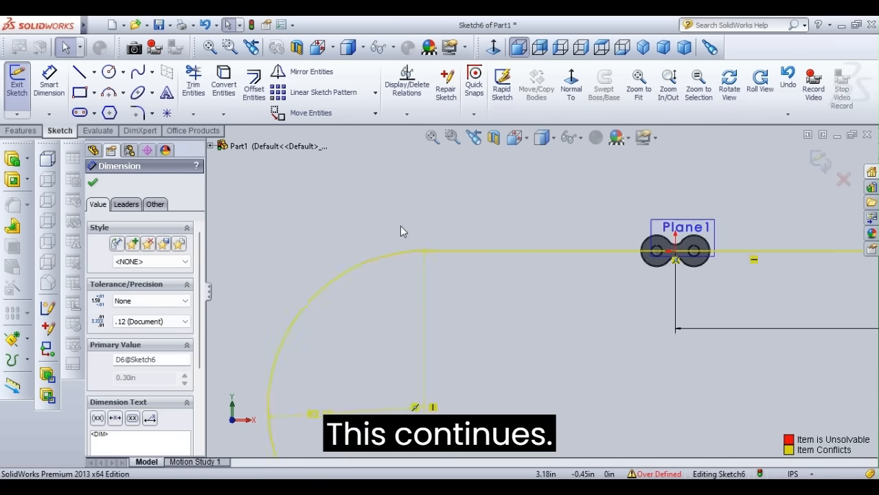
{"action": "scroll", "coordinate": [439, 283], "scroll_direction": "down", "scroll_amount": 3}
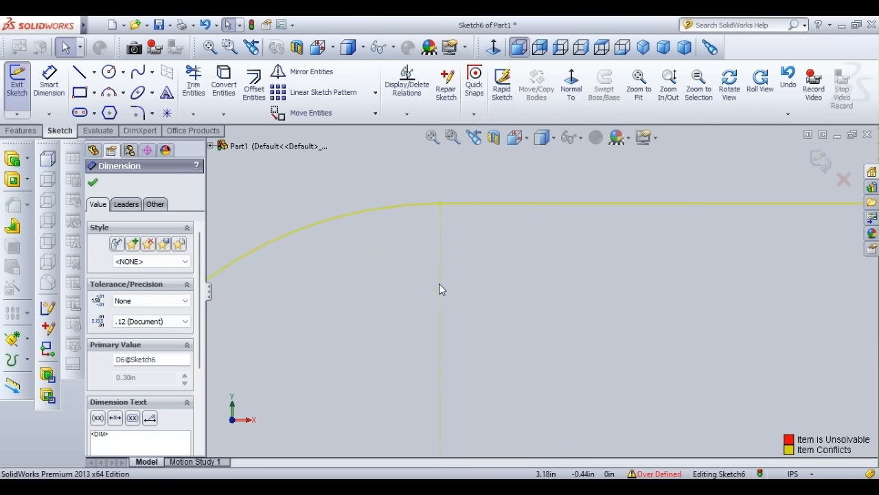
{"action": "left_click", "coordinate": [444, 201]}
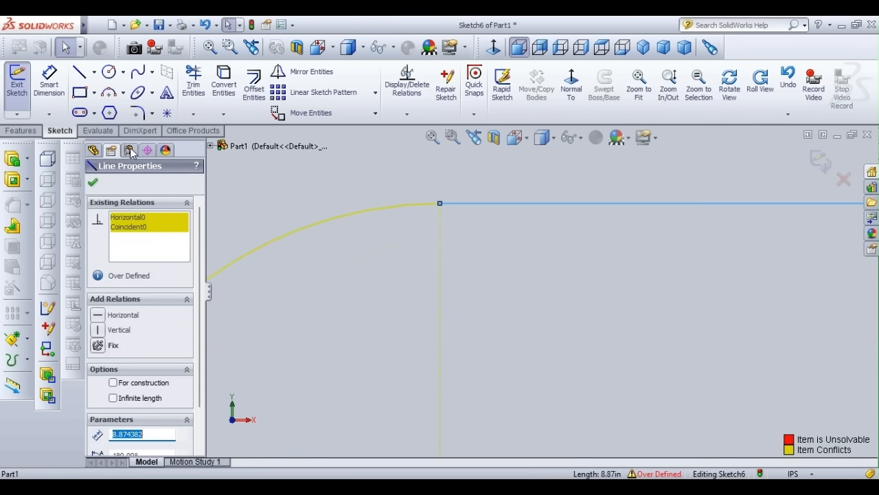
{"action": "left_click", "coordinate": [92, 179]}
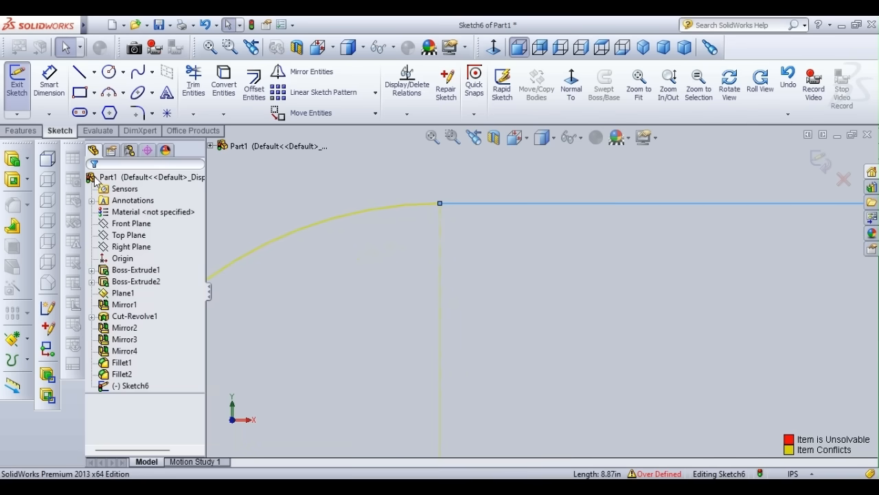
{"action": "left_click", "coordinate": [446, 202]}
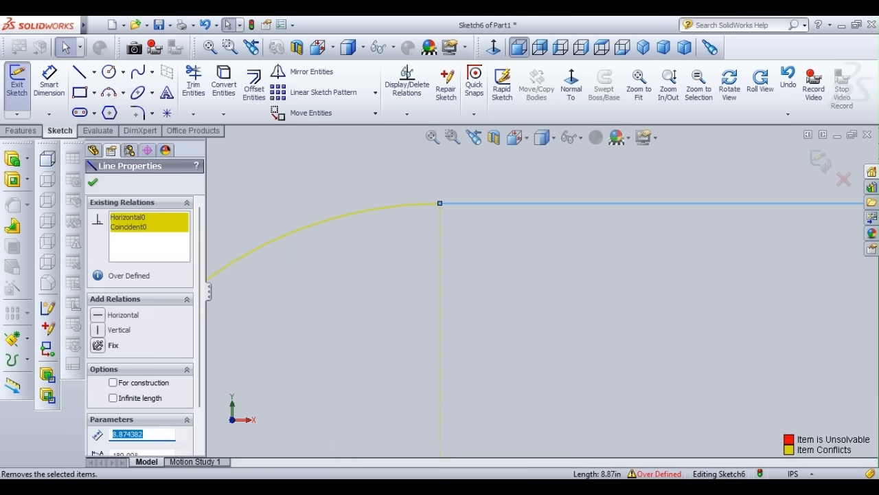
{"action": "left_click", "coordinate": [458, 201]}
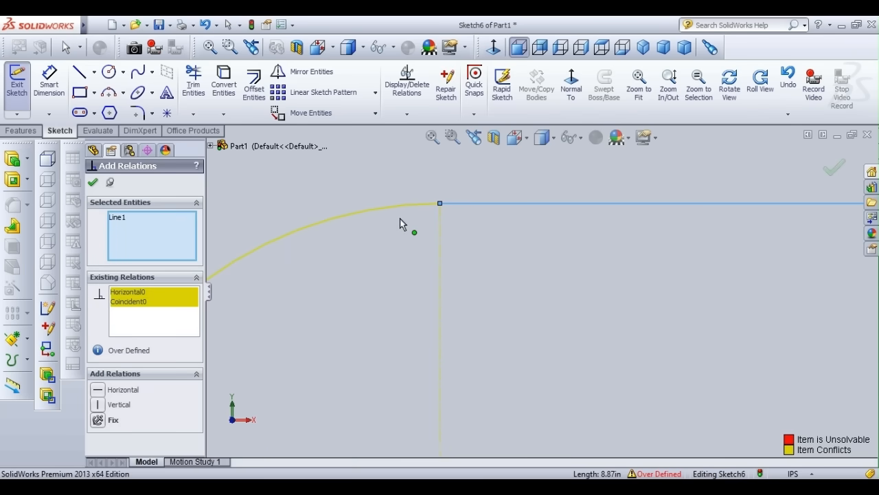
{"action": "key", "text": "Escape"}
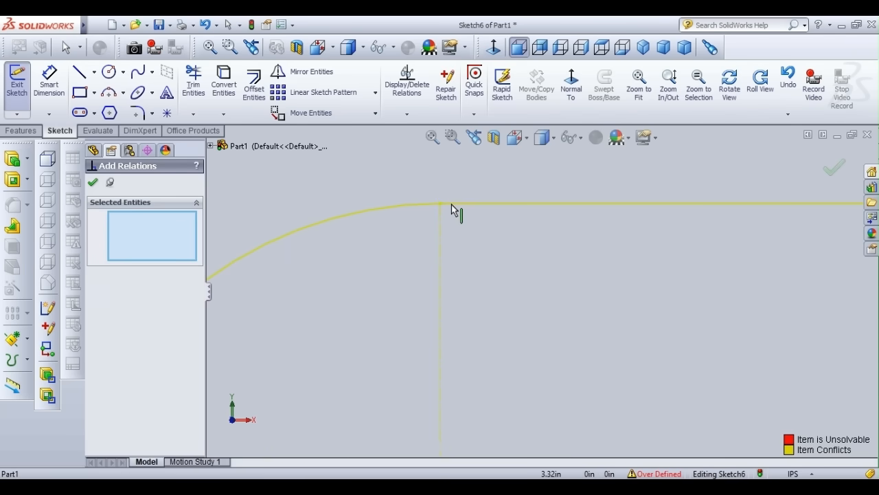
{"action": "left_click", "coordinate": [452, 204]}
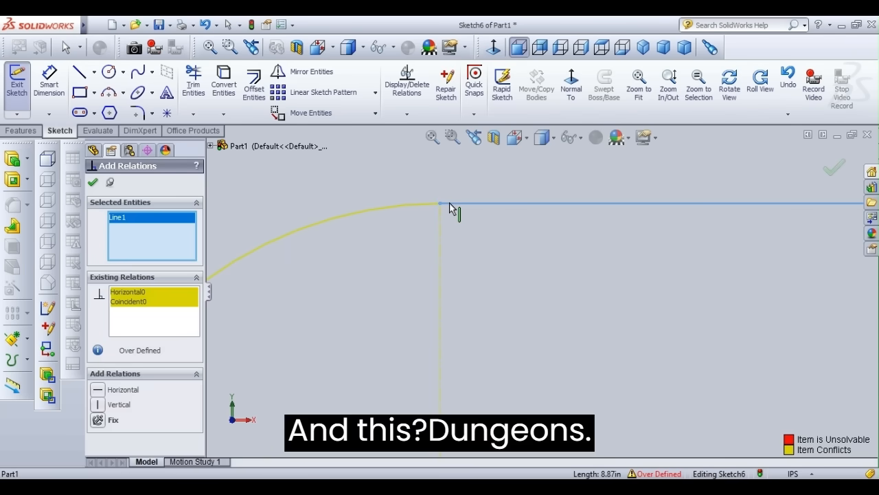
{"action": "left_click", "coordinate": [384, 208]}
{"action": "left_click", "coordinate": [123, 390]}
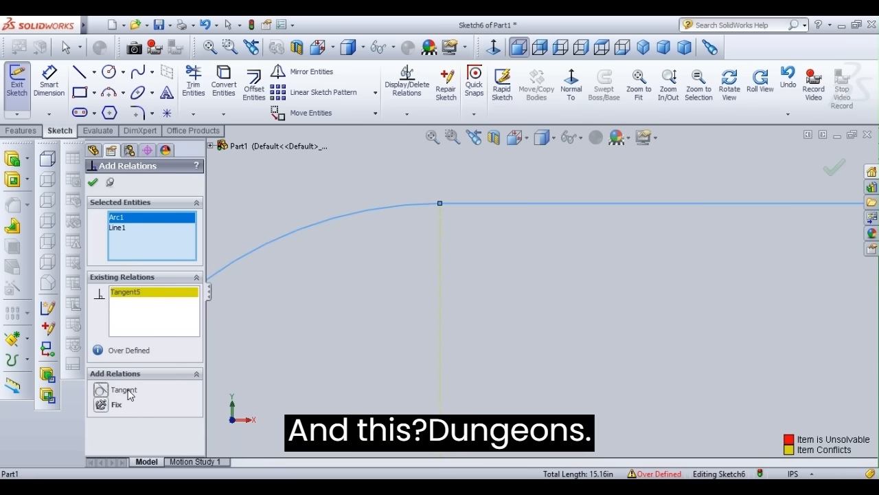
{"action": "left_click", "coordinate": [93, 182]}
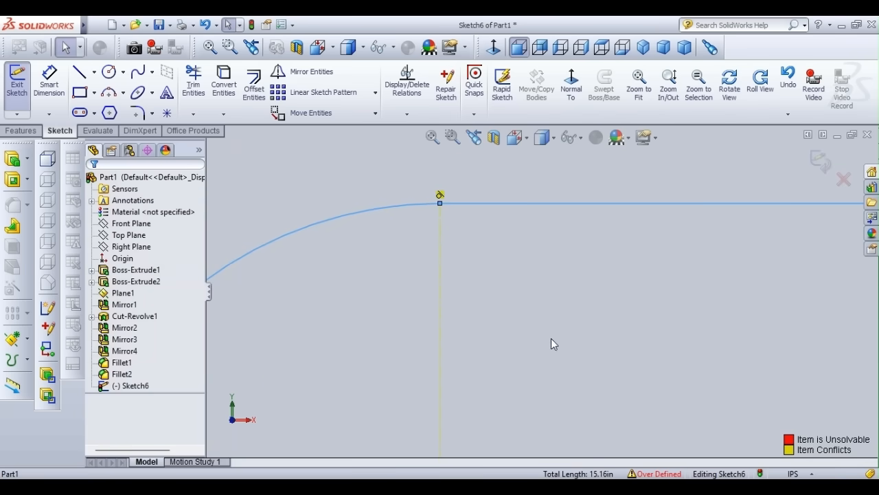
Remove the top line from the relation selection and add a tangent relation between the left arc and the right arc
{"action": "scroll", "coordinate": [549, 340], "scroll_direction": "up", "scroll_amount": 10}
{"action": "scroll", "coordinate": [656, 279], "scroll_direction": "down", "scroll_amount": 6}
{"action": "scroll", "coordinate": [532, 311], "scroll_direction": "down", "scroll_amount": 5}
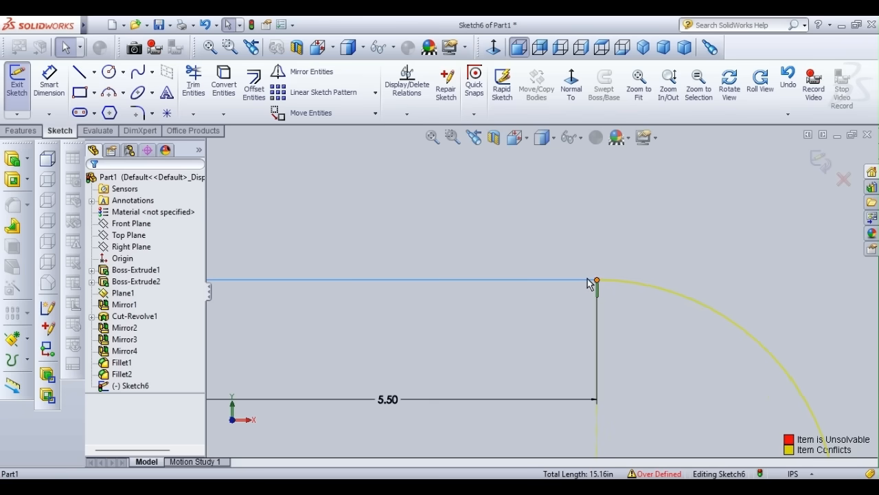
{"action": "left_click", "coordinate": [607, 295]}
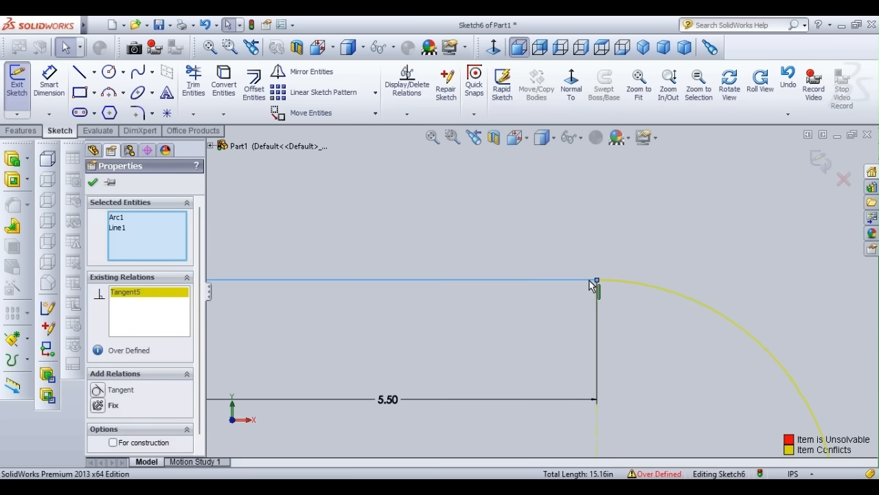
{"action": "left_click", "coordinate": [633, 320]}
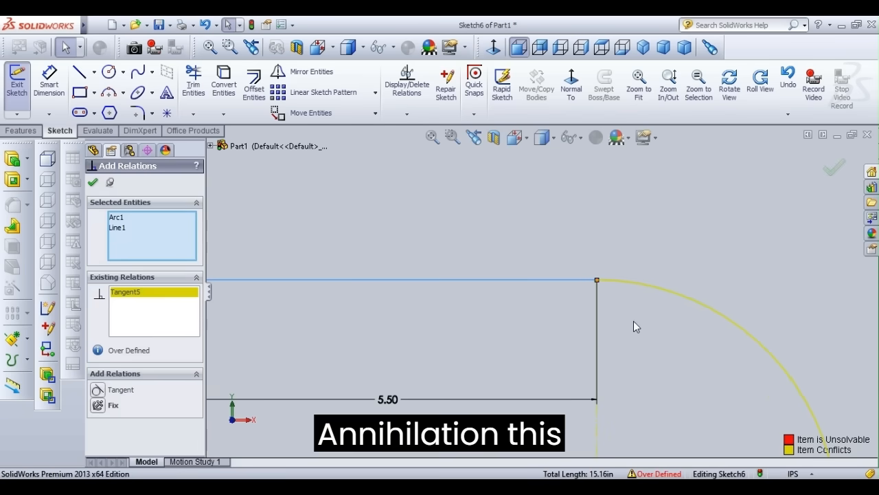
{"action": "left_click", "coordinate": [589, 279]}
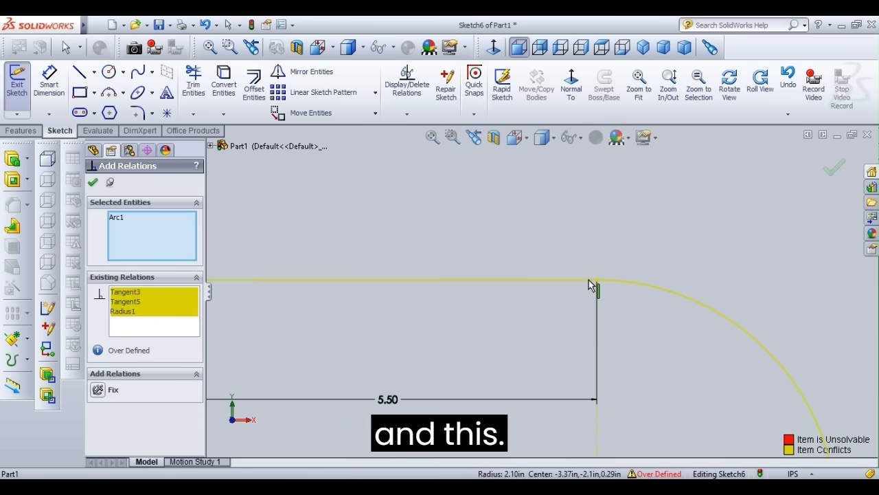
{"action": "left_click", "coordinate": [613, 285]}
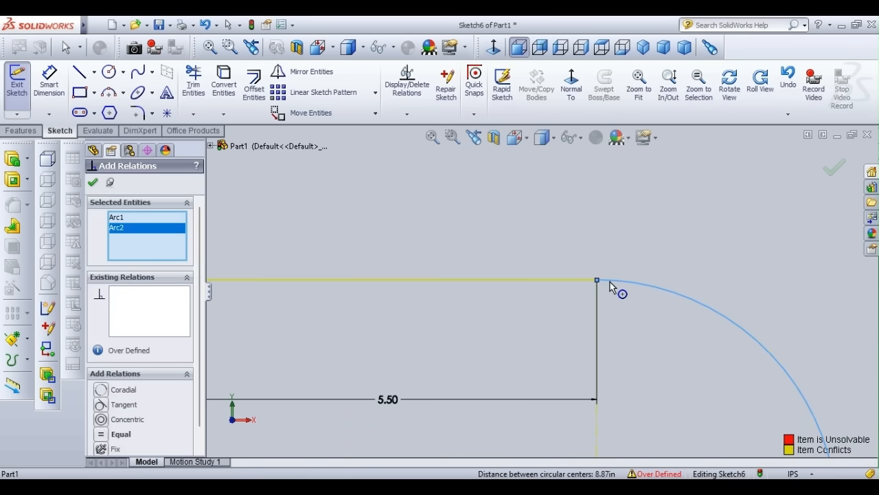
{"action": "left_click", "coordinate": [125, 405]}
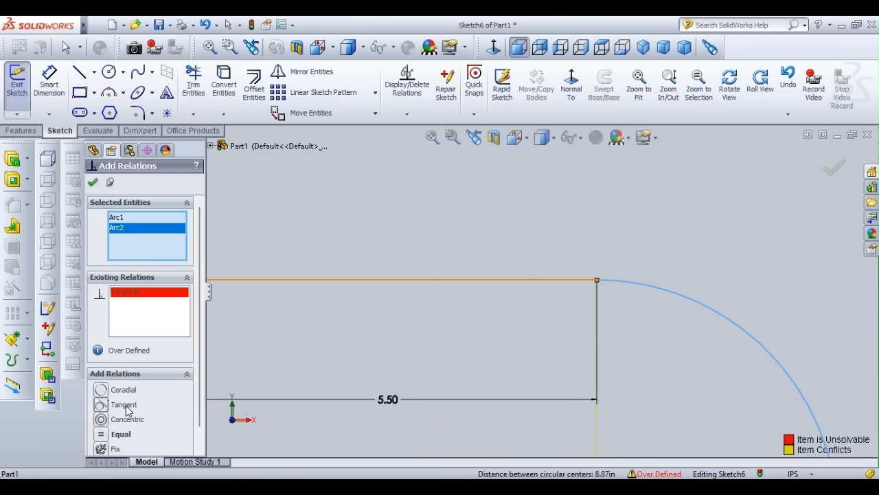
{"action": "left_click", "coordinate": [93, 182]}
{"action": "scroll", "coordinate": [421, 254], "scroll_direction": "up", "scroll_amount": 9}
{"action": "scroll", "coordinate": [421, 255], "scroll_direction": "down", "scroll_amount": 1}
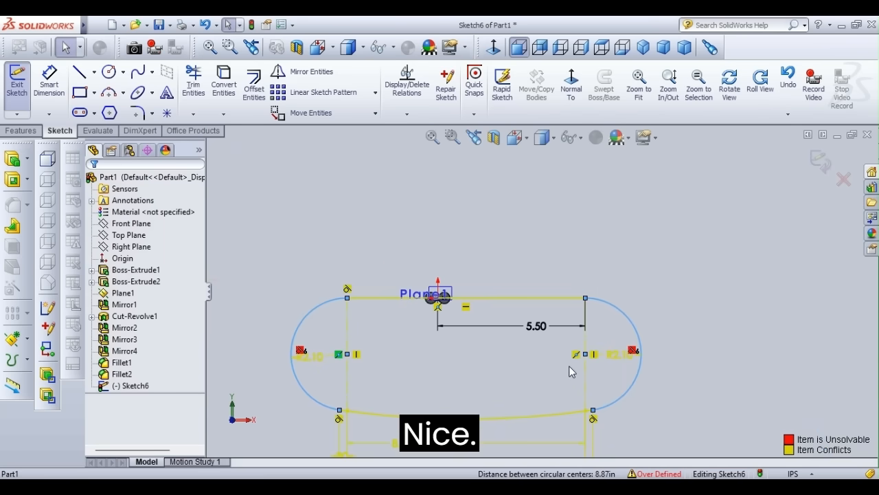
Inspect the properties of the small horizontal dimension at the right arc's lower end
{"action": "scroll", "coordinate": [474, 344], "scroll_direction": "up", "scroll_amount": 4}
{"action": "scroll", "coordinate": [474, 340], "scroll_direction": "down", "scroll_amount": 2}
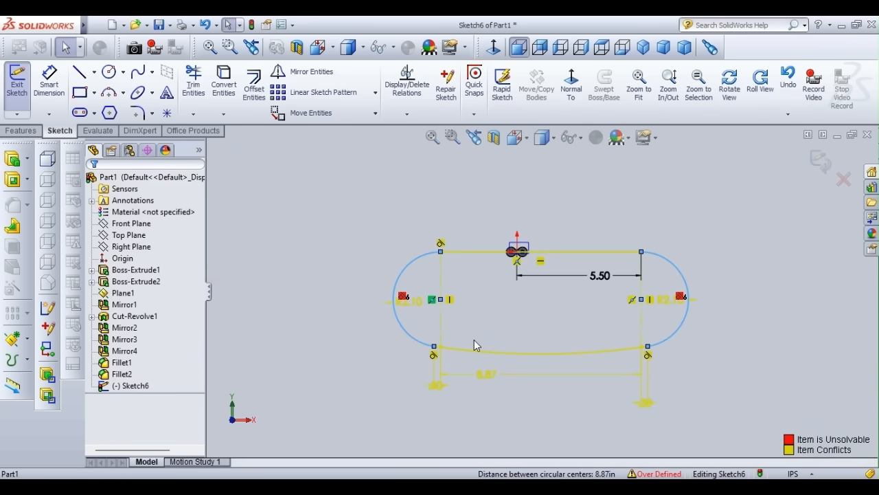
{"action": "left_click", "coordinate": [644, 402]}
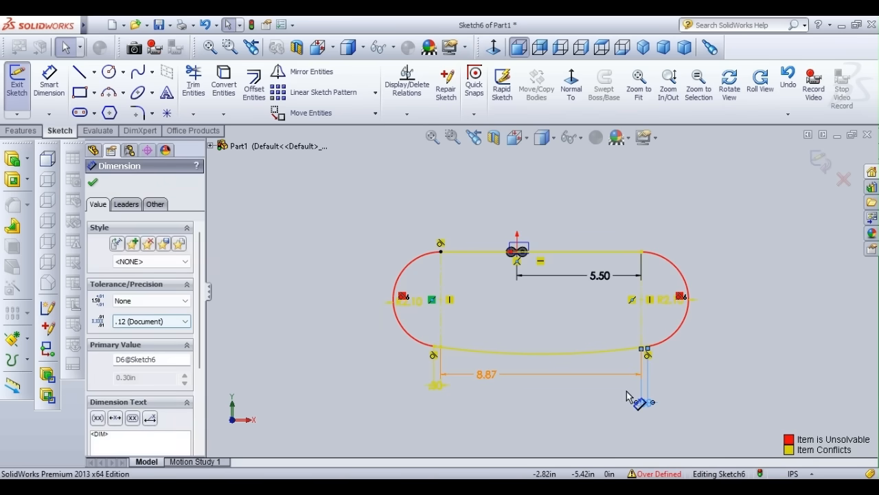
{"action": "scroll", "coordinate": [124, 369], "scroll_direction": "down", "scroll_amount": 3}
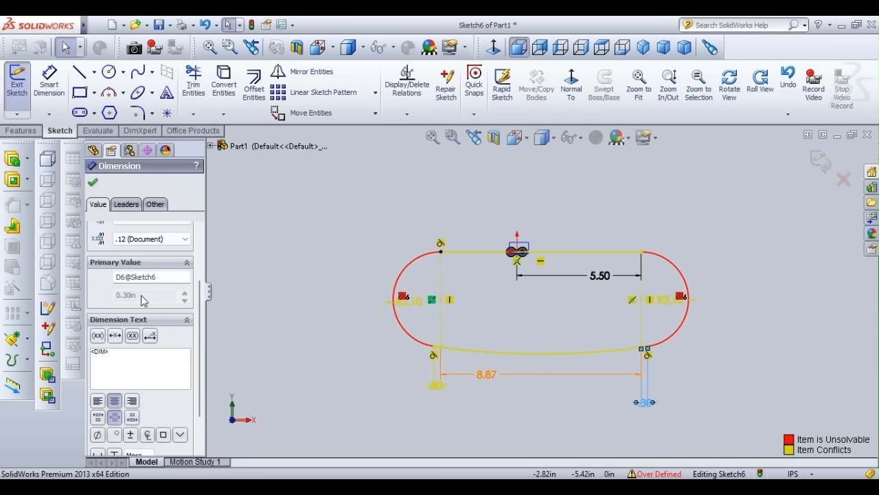
{"action": "left_click", "coordinate": [93, 182]}
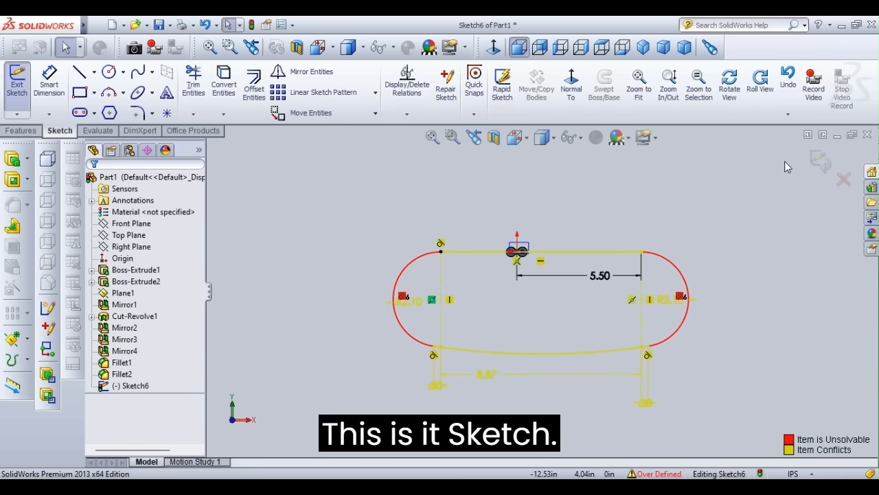
Exit the path sketch, dismiss the rebuild warning, and start a curve-driven pattern with Sketch6 as the path
{"action": "left_click", "coordinate": [820, 160]}
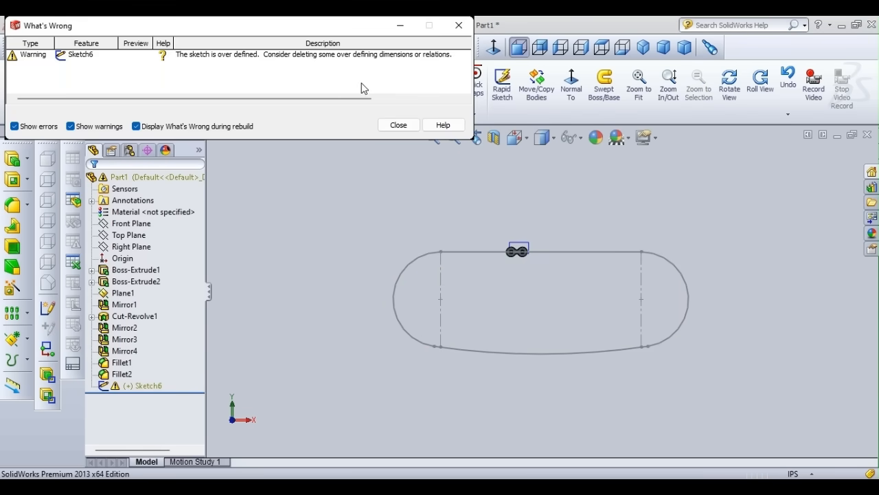
{"action": "left_click", "coordinate": [399, 125]}
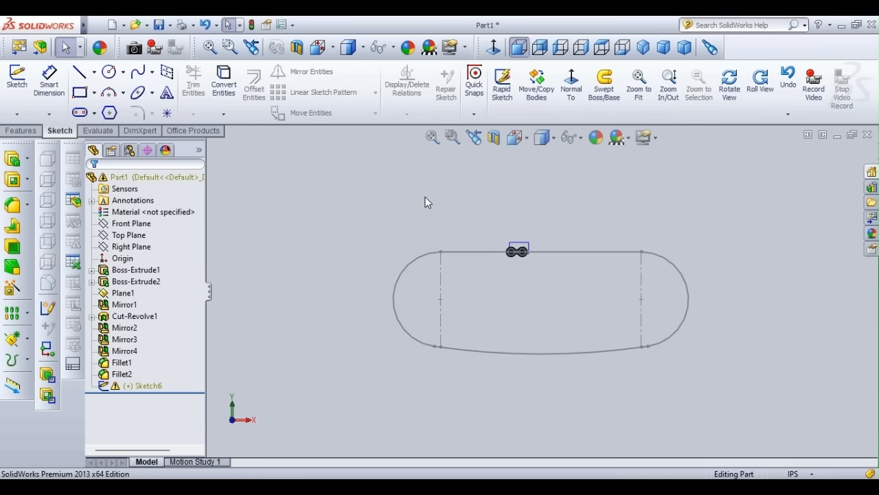
{"action": "left_click", "coordinate": [167, 383]}
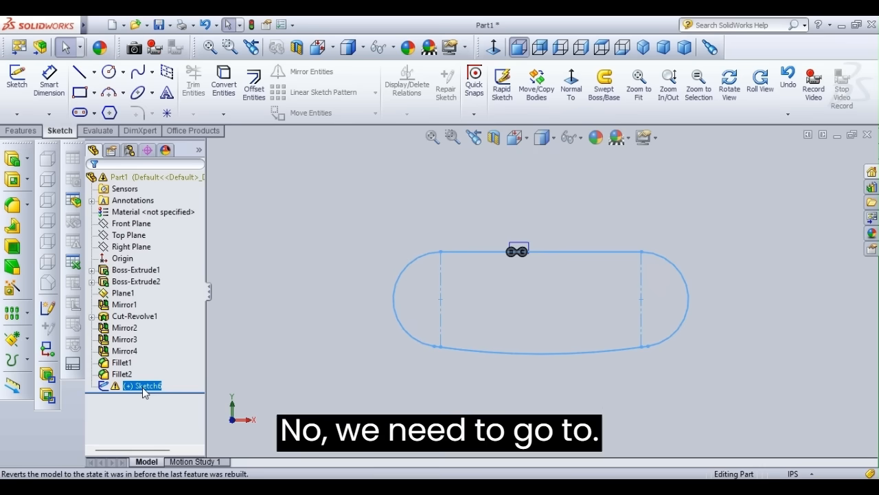
{"action": "left_click", "coordinate": [21, 130]}
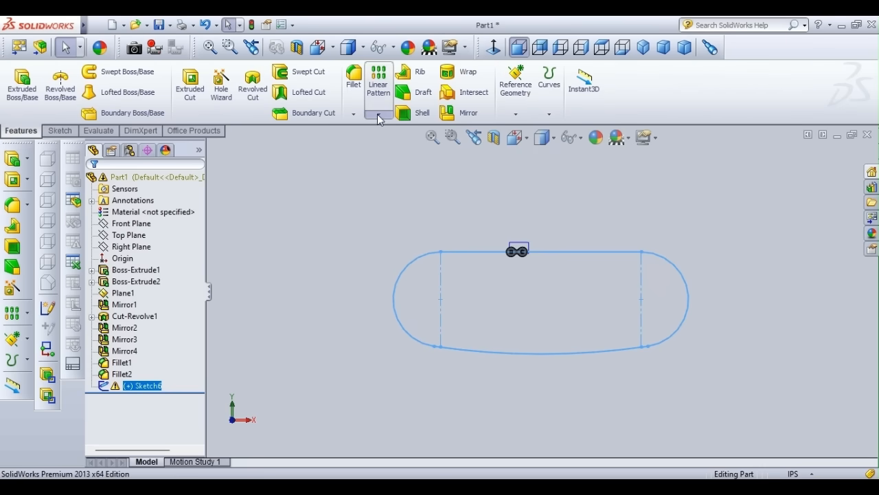
{"action": "left_click", "coordinate": [409, 164]}
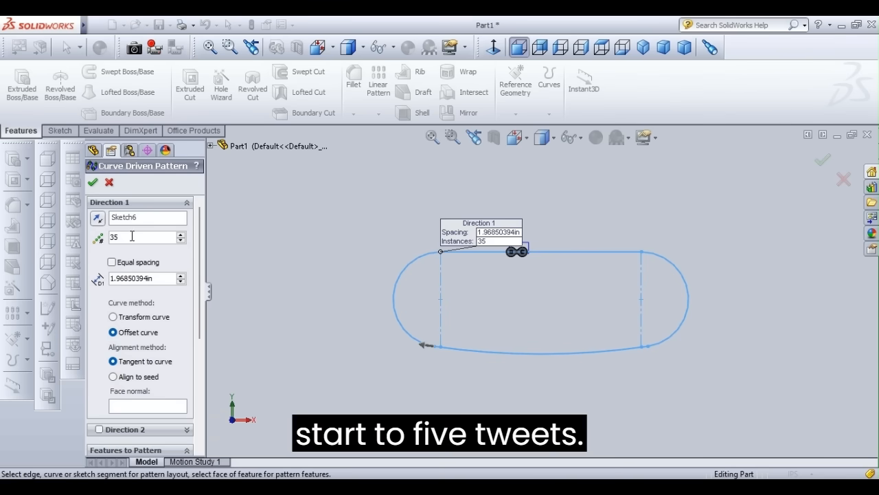
Set the curve-driven pattern's spacing to 1 in
{"action": "double_click", "coordinate": [151, 277]}
{"action": "key", "text": "BackSpace"}
{"action": "type", "text": "1"}
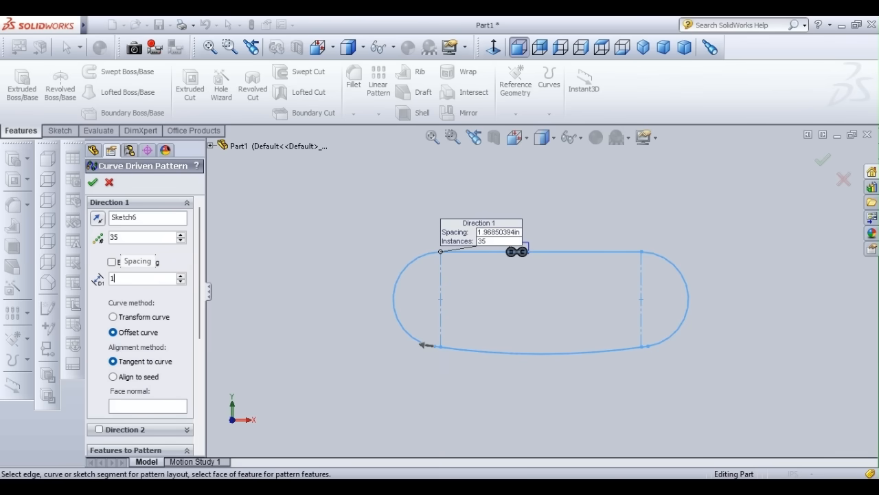
{"action": "key", "text": "Return"}
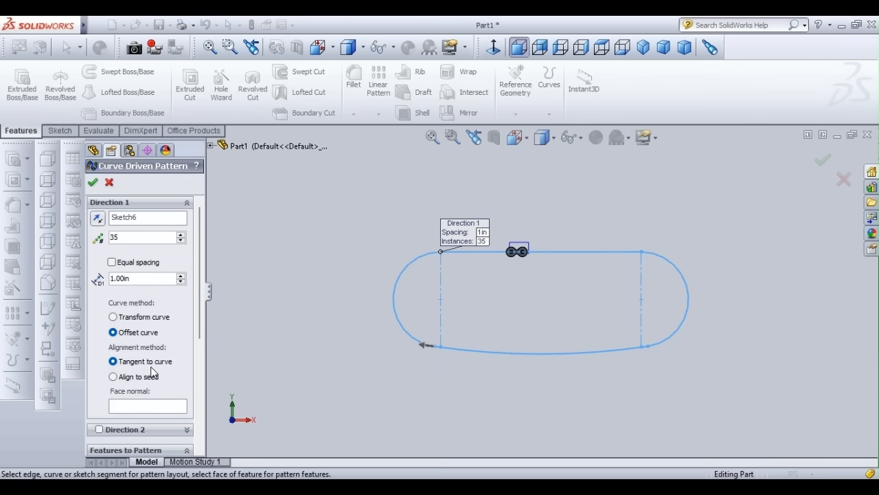
Choose the chain link body as the body to pattern and create the curve-driven pattern along the path
{"action": "left_click_drag", "start_coordinate": [199, 298], "coordinate": [196, 377]}
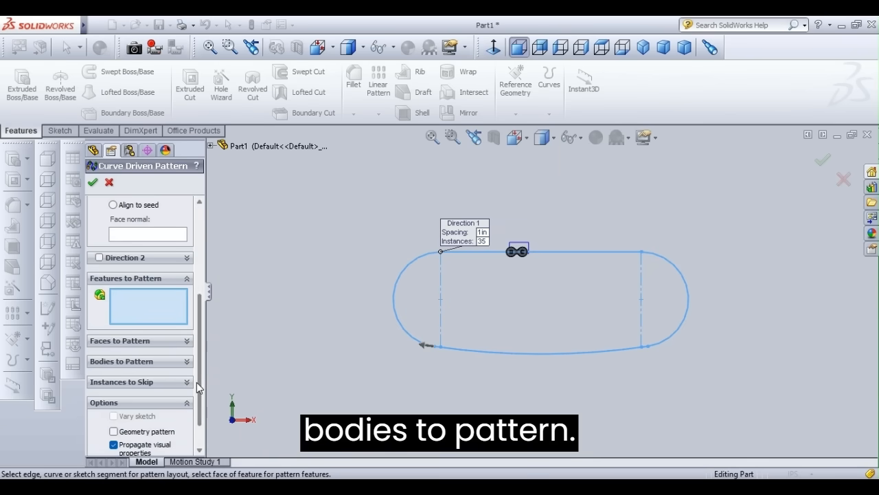
{"action": "left_click", "coordinate": [133, 360]}
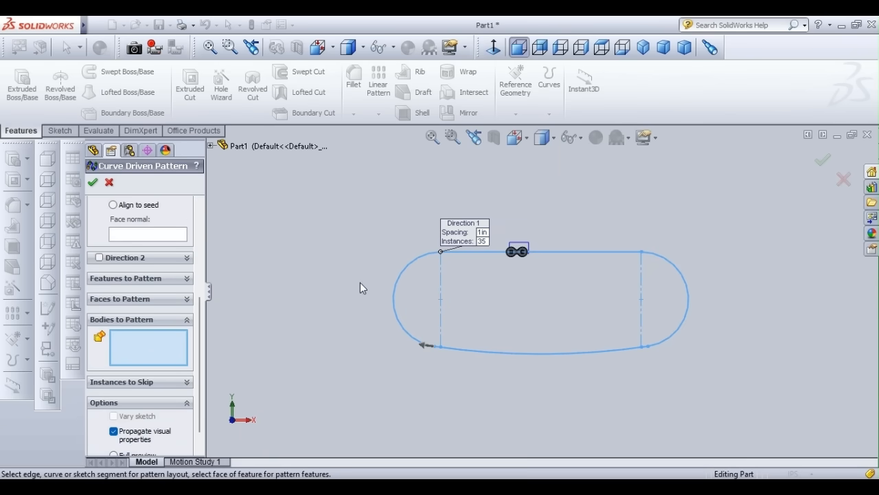
{"action": "scroll", "coordinate": [539, 253], "scroll_direction": "down", "scroll_amount": 2}
{"action": "scroll", "coordinate": [540, 253], "scroll_direction": "down", "scroll_amount": 3}
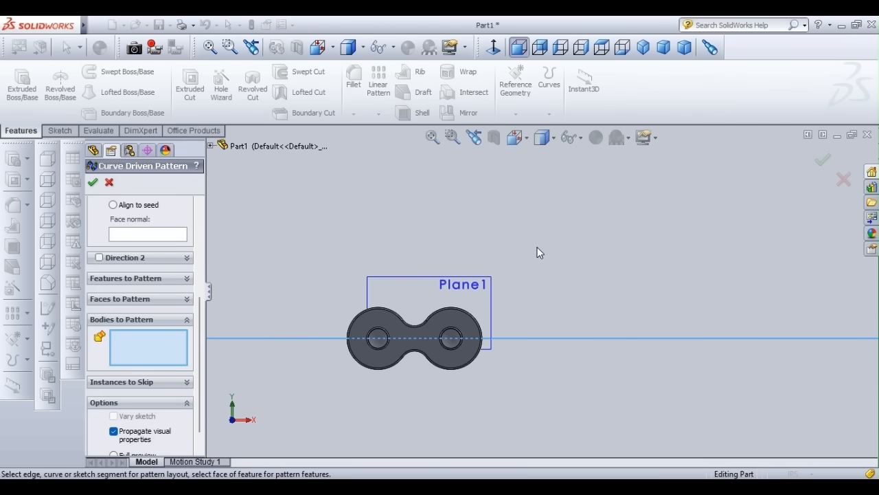
{"action": "left_click", "coordinate": [419, 352]}
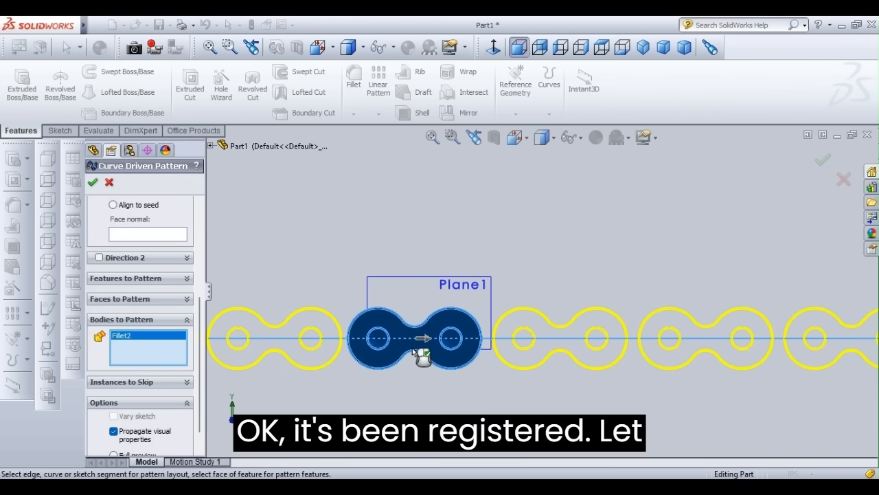
{"action": "scroll", "coordinate": [554, 266], "scroll_direction": "up", "scroll_amount": 12}
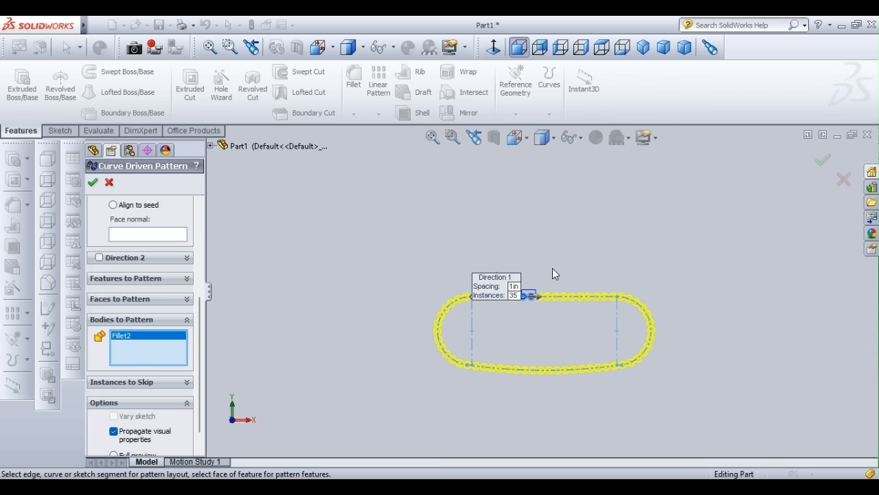
{"action": "scroll", "coordinate": [554, 272], "scroll_direction": "down", "scroll_amount": 3}
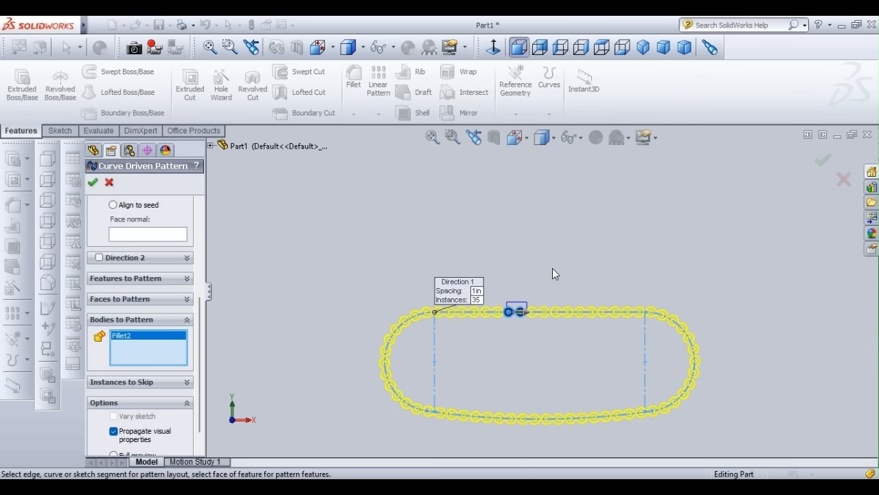
{"action": "left_click", "coordinate": [92, 183]}
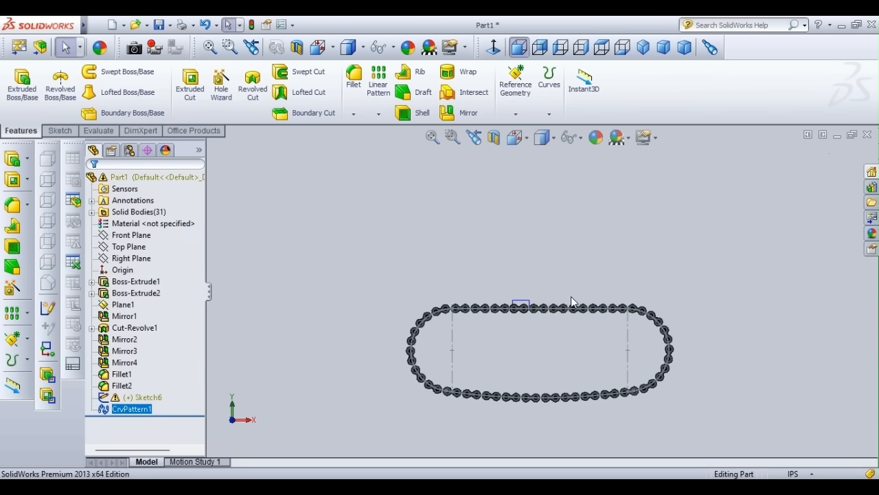
Examine the patterned chain from angled views, checking how the links follow the left bend and the lower run
{"action": "scroll", "coordinate": [571, 296], "scroll_direction": "up", "scroll_amount": 2}
{"action": "scroll", "coordinate": [565, 333], "scroll_direction": "down", "scroll_amount": 2}
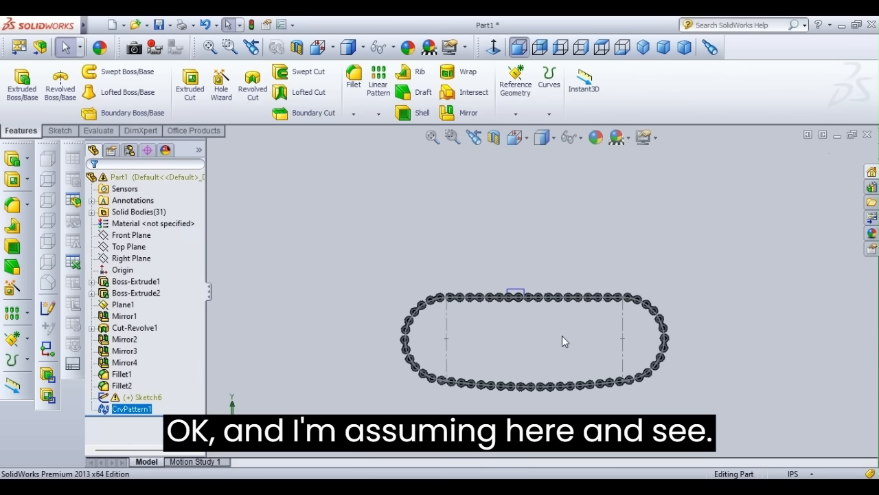
{"action": "left_click", "coordinate": [60, 130]}
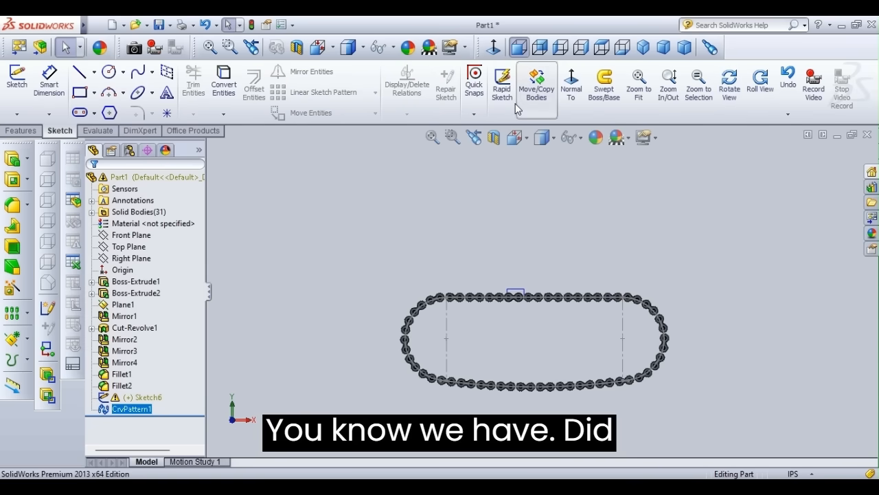
{"action": "left_click", "coordinate": [728, 86]}
{"action": "left_click_drag", "start_coordinate": [652, 289], "coordinate": [546, 407]}
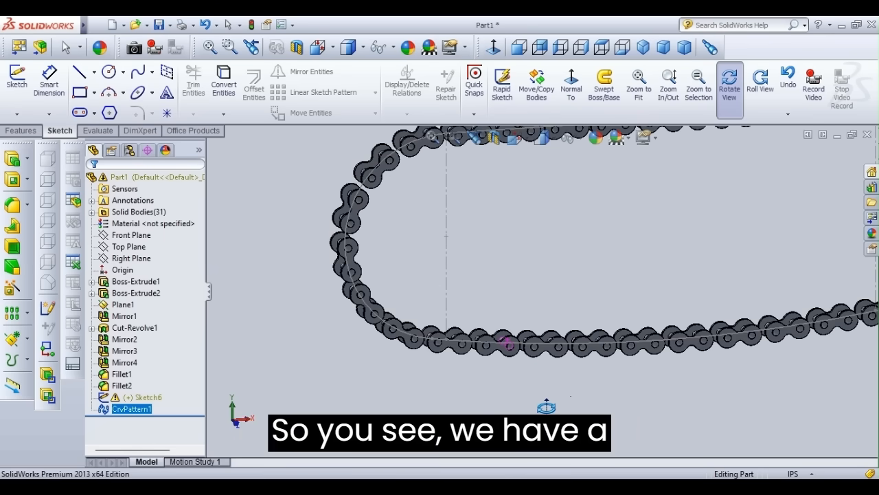
{"action": "left_click_drag", "start_coordinate": [547, 407], "coordinate": [600, 397]}
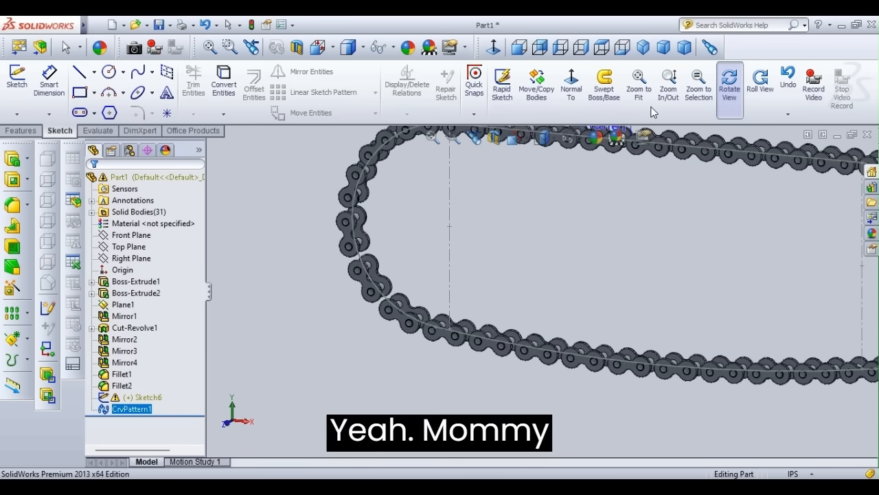
{"action": "key", "text": "Escape"}
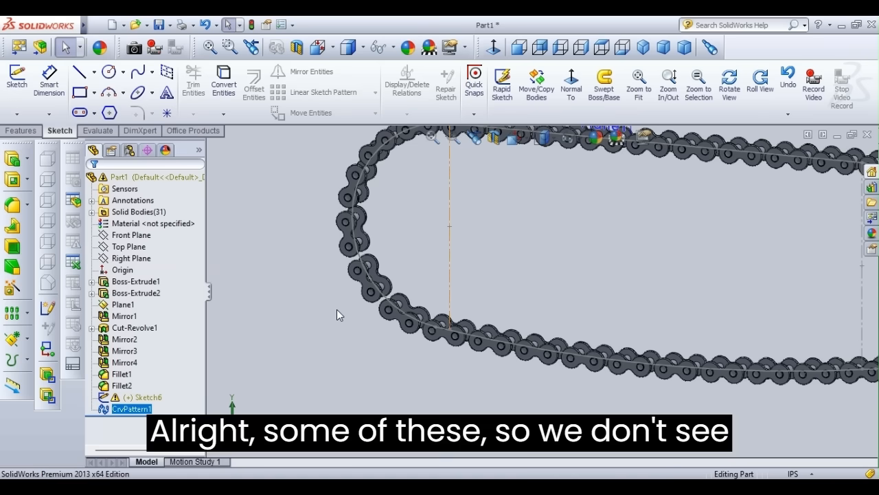
Hide the path sketch and Plane1 so that only the chain is displayed
{"action": "left_click", "coordinate": [450, 288]}
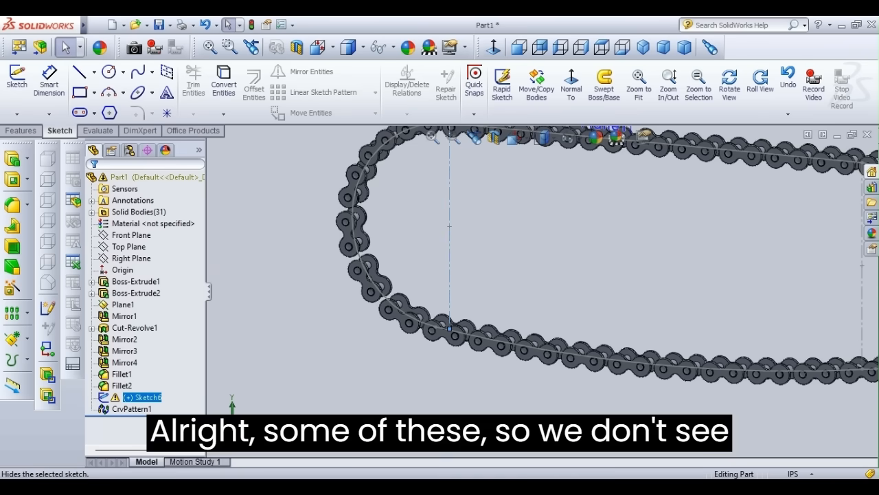
{"action": "left_click", "coordinate": [471, 191]}
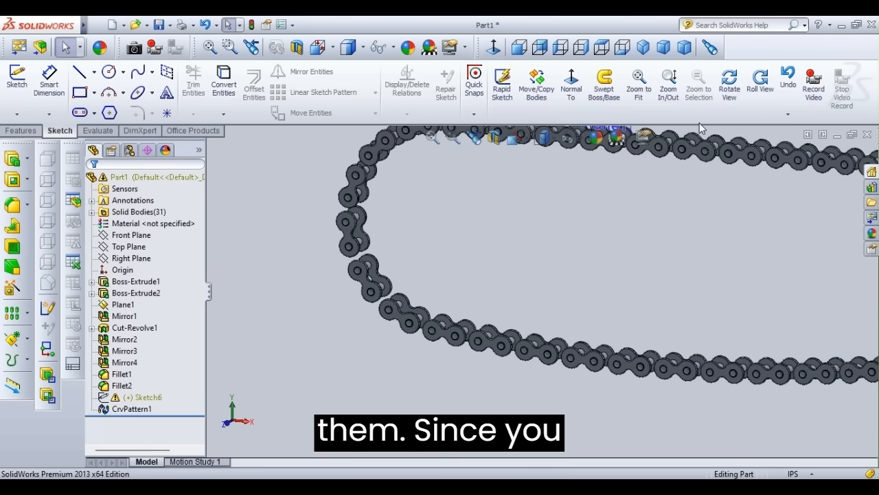
{"action": "key", "text": "f"}
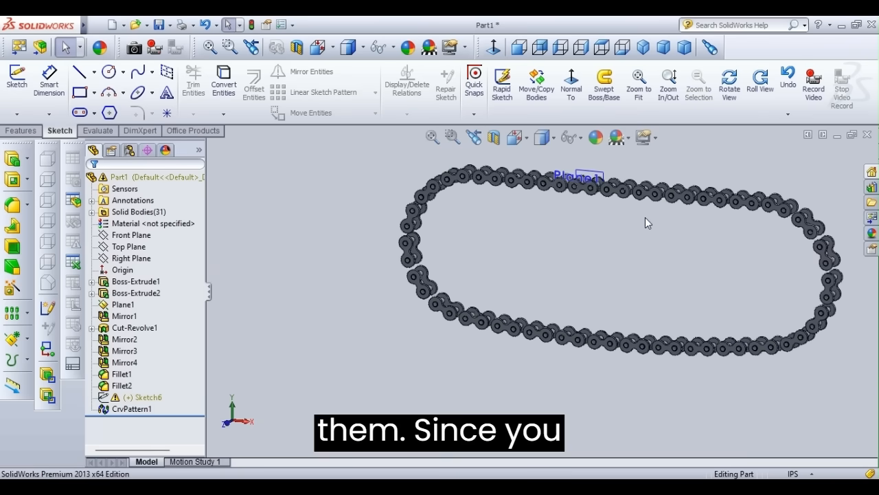
{"action": "left_click", "coordinate": [599, 182]}
{"action": "left_click", "coordinate": [631, 148]}
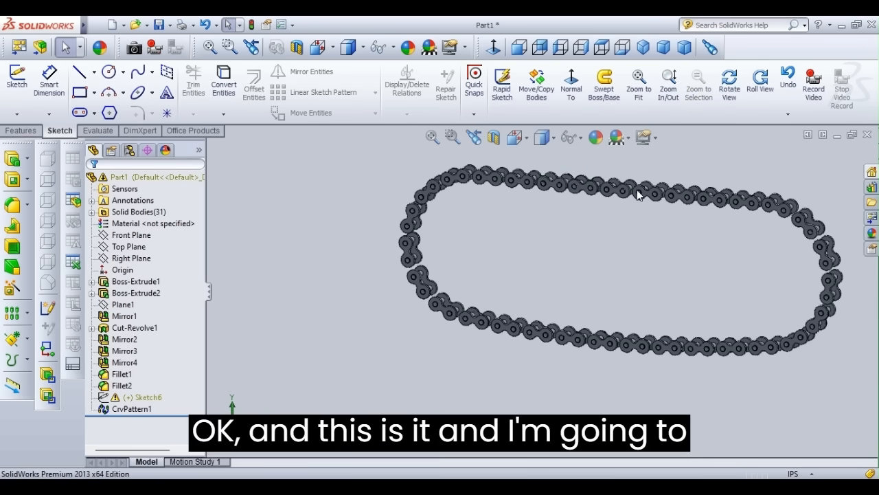
{"action": "scroll", "coordinate": [622, 222], "scroll_direction": "up", "scroll_amount": 2}
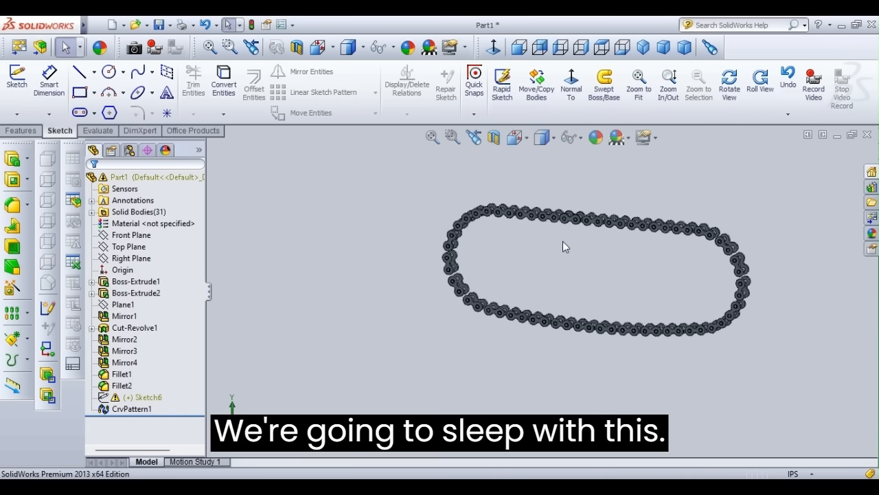
Save the chain part as part3 in the chain assembly folder
{"action": "key", "text": "ctrl+s"}
{"action": "type", "text": "par"}
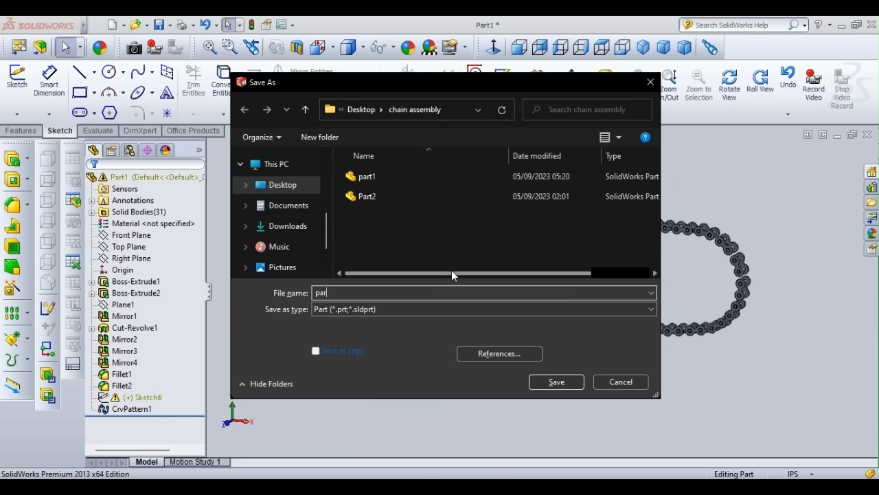
{"action": "type", "text": "t3"}
{"action": "key", "text": "Return"}
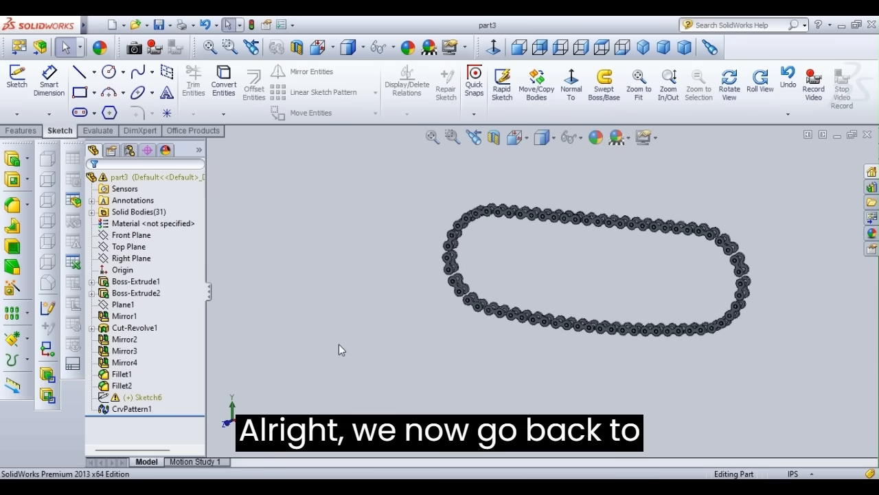
Create a new assembly document
{"action": "key", "text": "ctrl+n"}
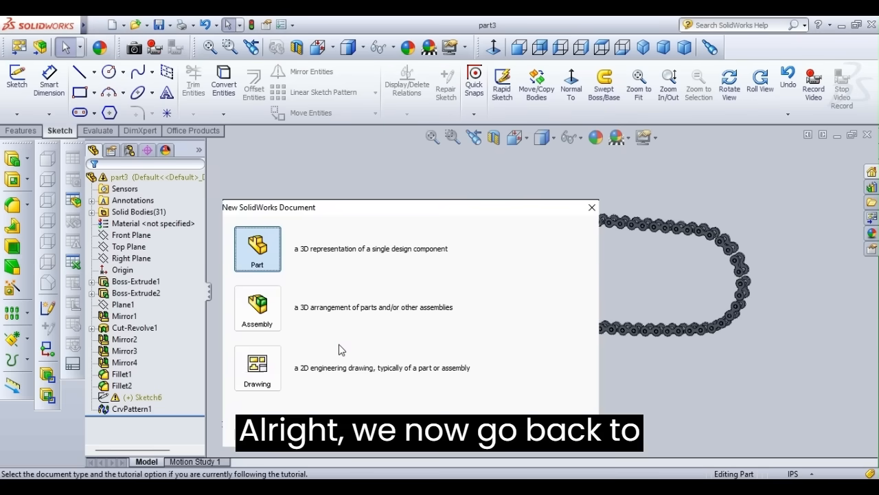
{"action": "left_click", "coordinate": [244, 317]}
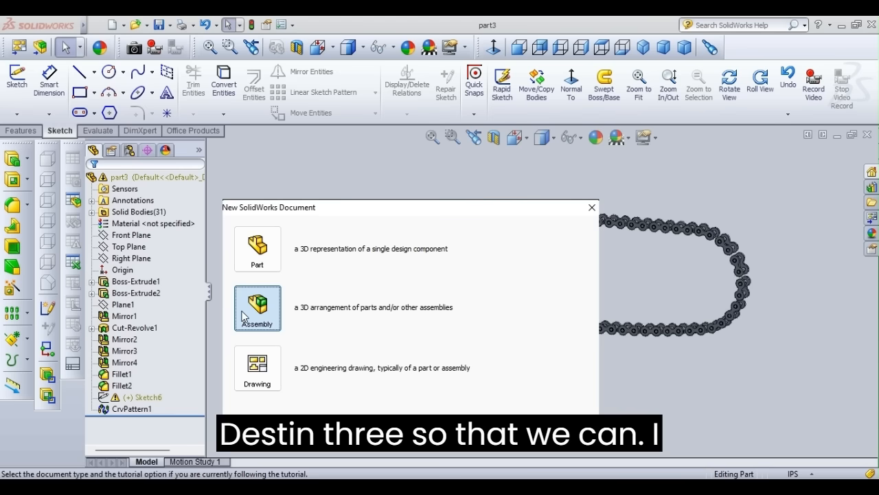
{"action": "left_click_drag", "start_coordinate": [487, 204], "coordinate": [492, 136]}
{"action": "left_click", "coordinate": [462, 365]}
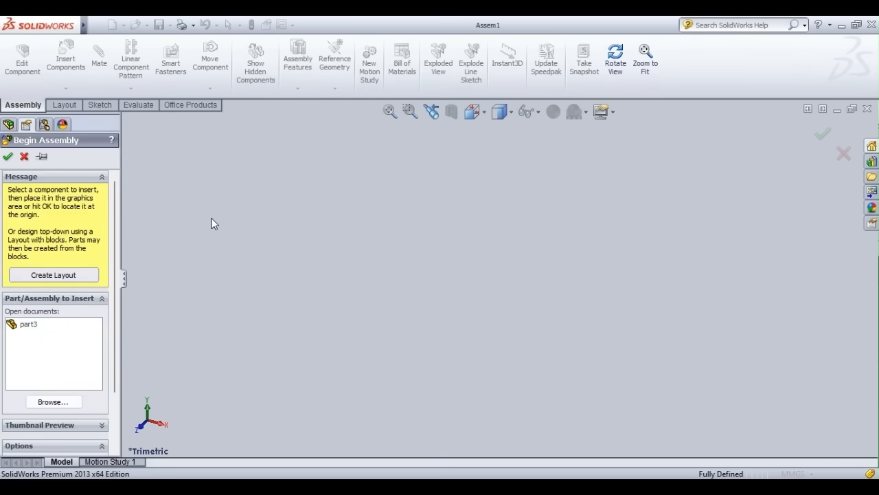
Load part1 and Part2 from the chain assembly folder as the components to insert, dismissing the DLL warnings
{"action": "left_click", "coordinate": [53, 404]}
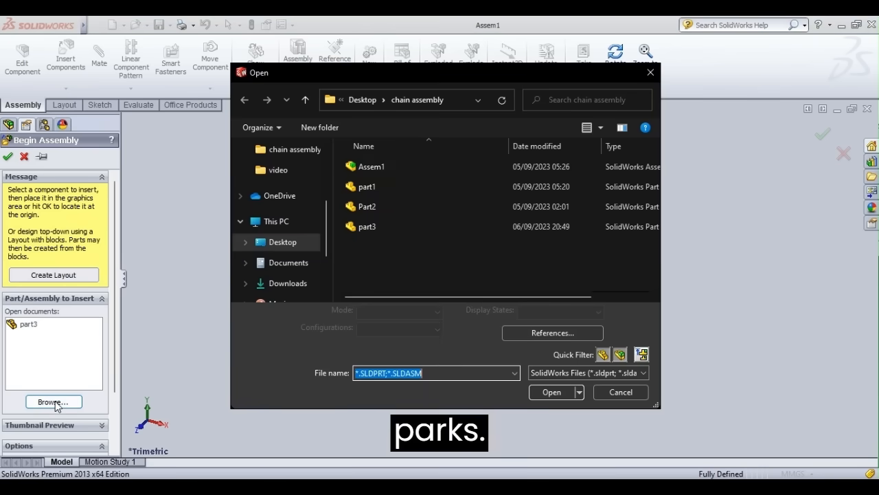
{"action": "left_click", "coordinate": [383, 184]}
{"action": "left_click", "coordinate": [377, 206], "text": "shift"}
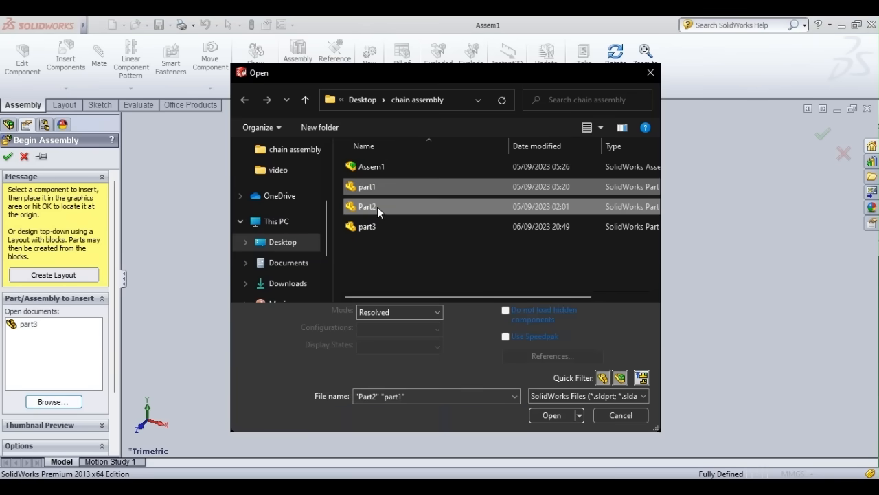
{"action": "left_click", "coordinate": [550, 415]}
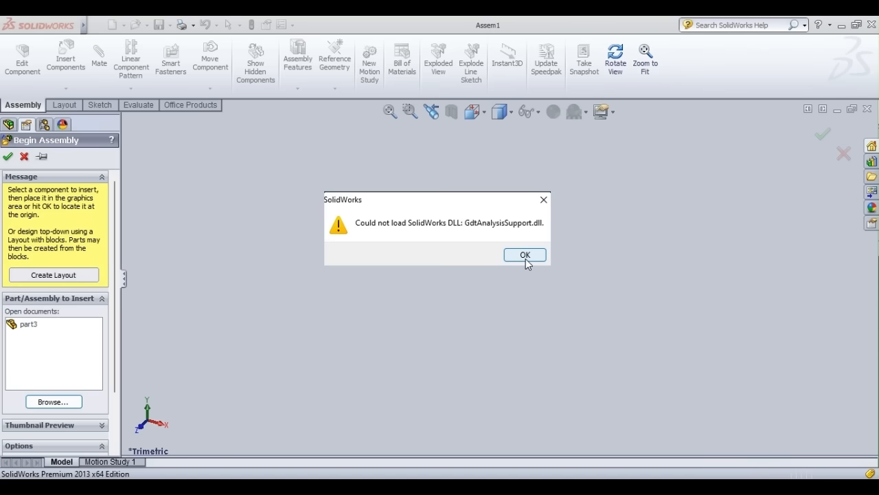
{"action": "left_click", "coordinate": [526, 256]}
{"action": "left_click", "coordinate": [525, 256]}
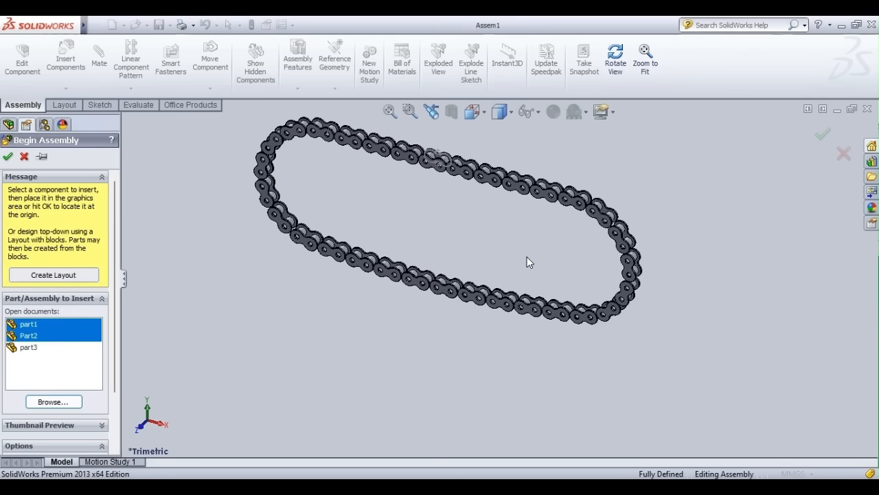
Place the grey part1 chain in the assembly, followed by the brown Part2 chain close to it
{"action": "left_click", "coordinate": [436, 253]}
{"action": "scroll", "coordinate": [472, 282], "scroll_direction": "down", "scroll_amount": 5}
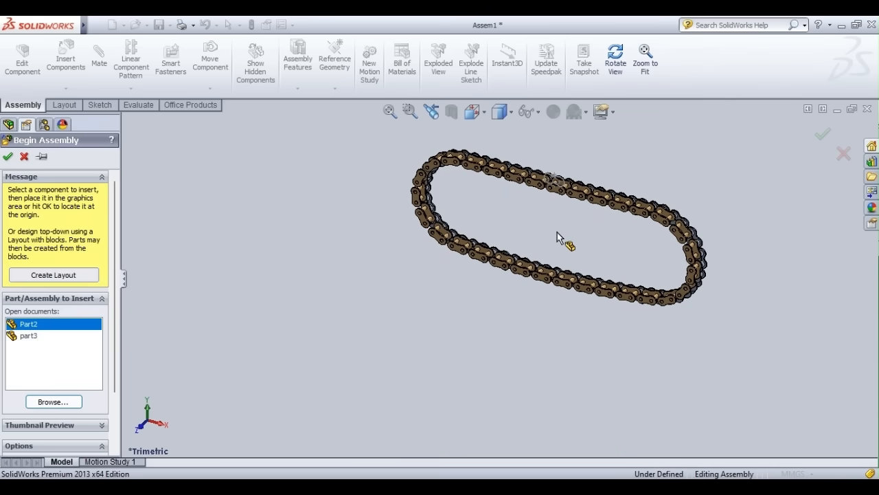
{"action": "left_click", "coordinate": [557, 237]}
Move the brown Part2 chain clear of the grey chain so that its link plates and pins are exposed
{"action": "scroll", "coordinate": [544, 210], "scroll_direction": "down", "scroll_amount": 5}
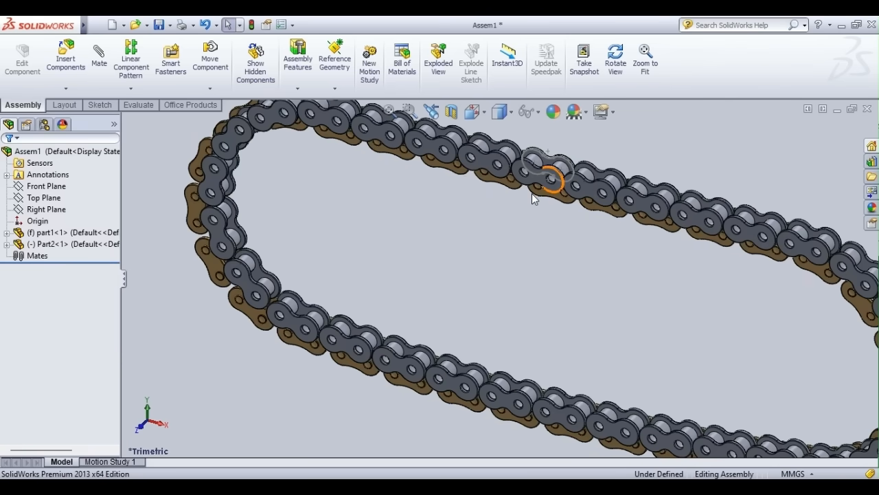
{"action": "left_click_drag", "start_coordinate": [532, 194], "coordinate": [548, 198]}
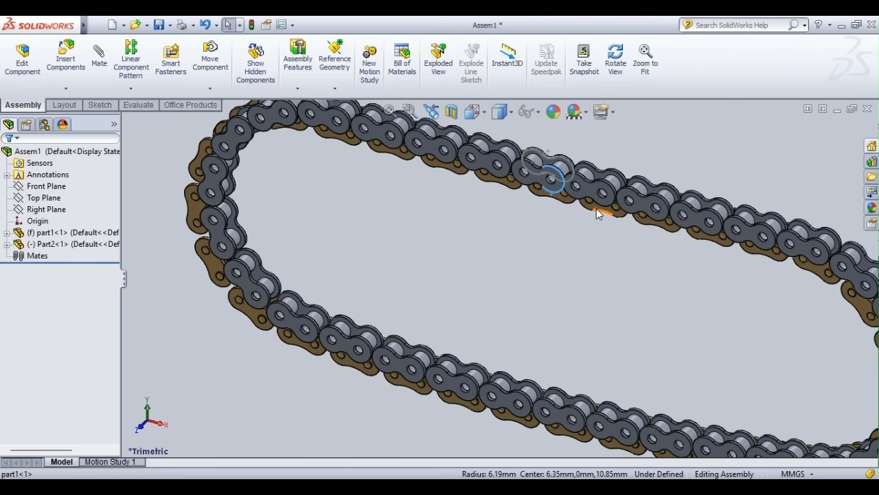
{"action": "left_click_drag", "start_coordinate": [596, 208], "coordinate": [613, 226]}
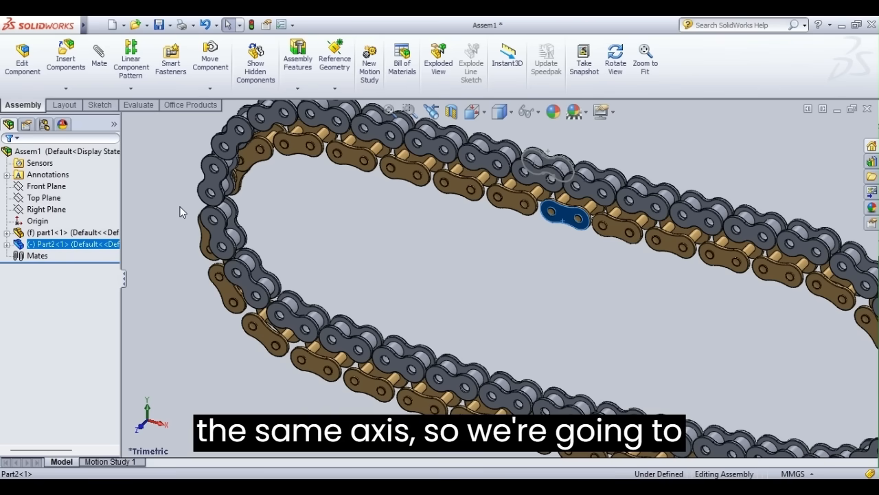
Start an advanced Width mate and clear the preselected Part2 face from the width selections
{"action": "left_click", "coordinate": [100, 67]}
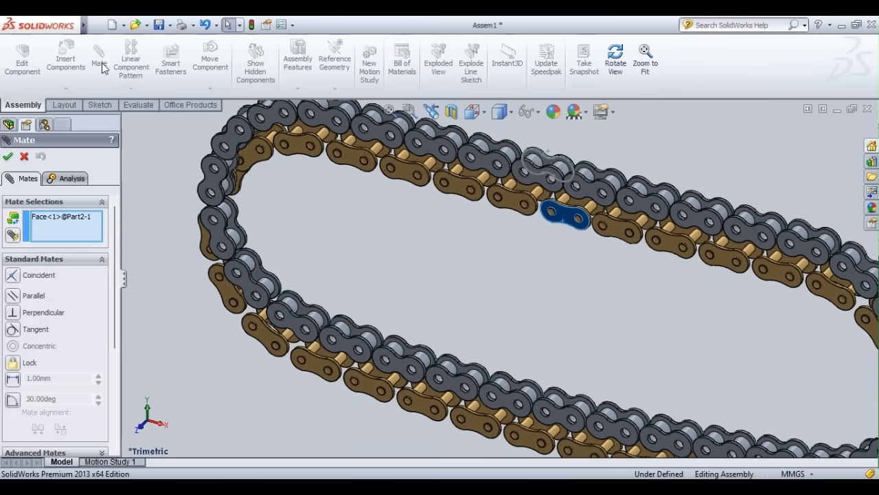
{"action": "scroll", "coordinate": [49, 356], "scroll_direction": "down", "scroll_amount": 5}
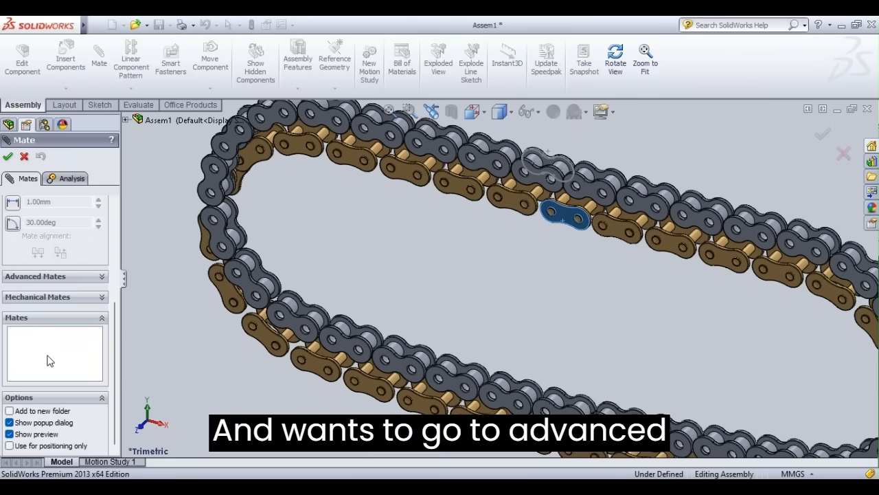
{"action": "left_click", "coordinate": [38, 277]}
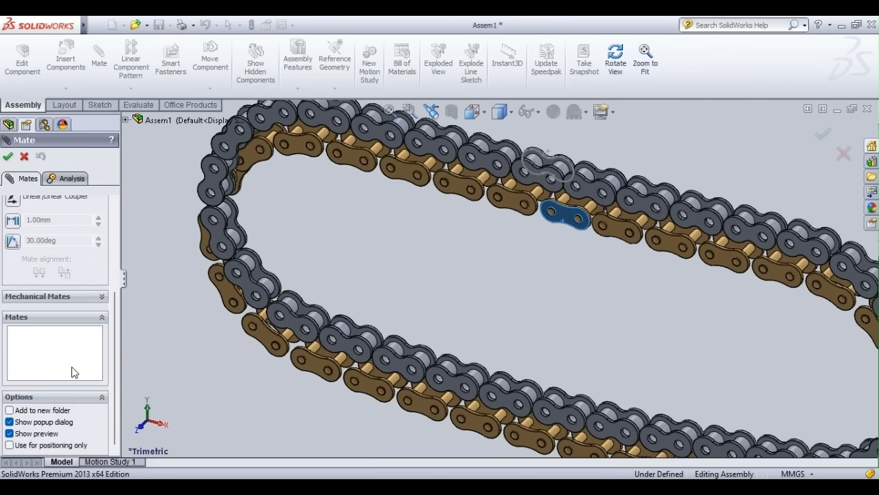
{"action": "scroll", "coordinate": [80, 304], "scroll_direction": "up", "scroll_amount": 4}
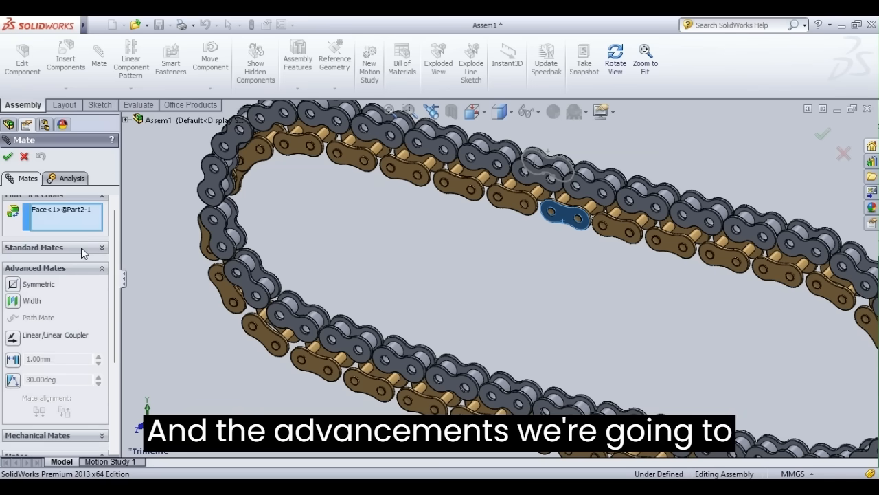
{"action": "left_click", "coordinate": [31, 301]}
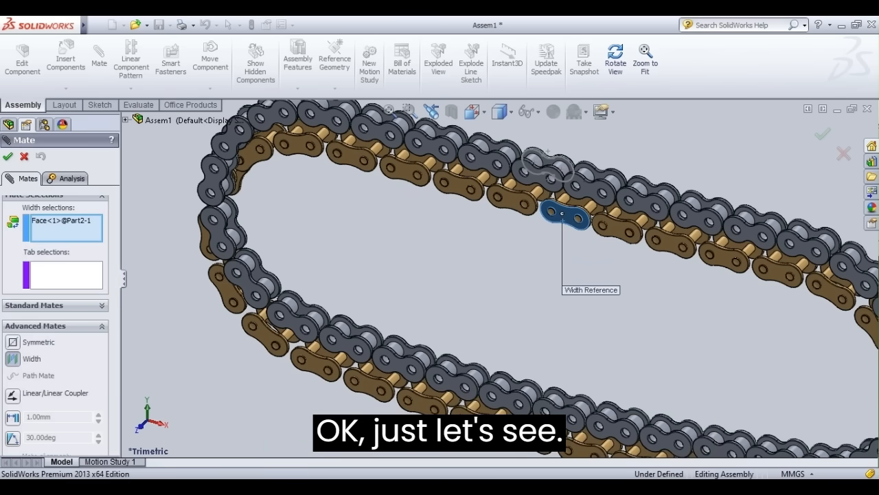
{"action": "key", "text": "Delete"}
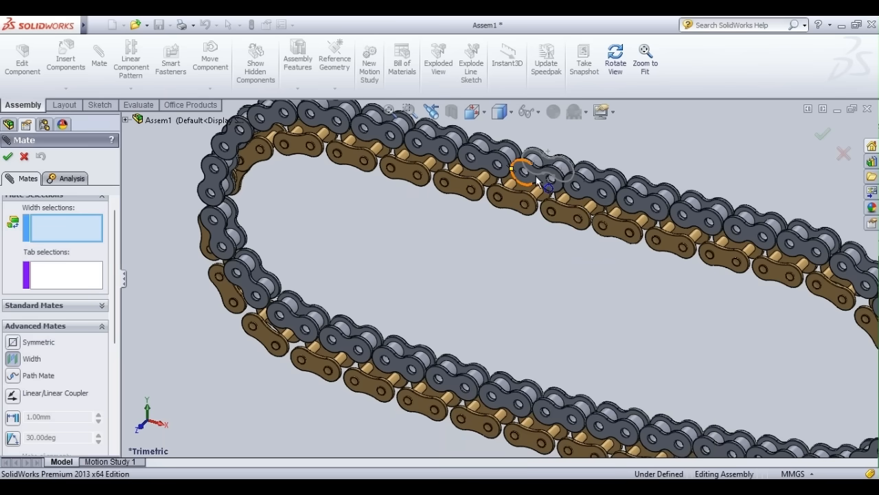
Select the two opposite outer plate faces of one grey part1 link as the width references
{"action": "left_click", "coordinate": [588, 198]}
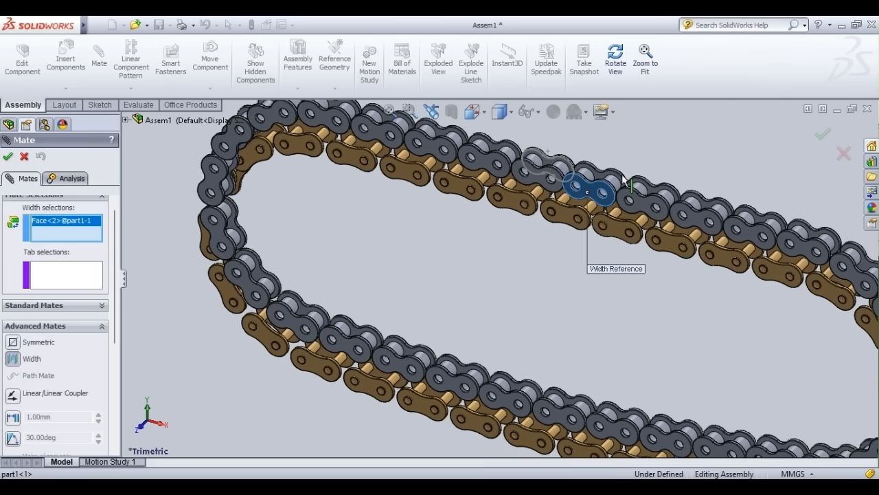
{"action": "left_click", "coordinate": [645, 59]}
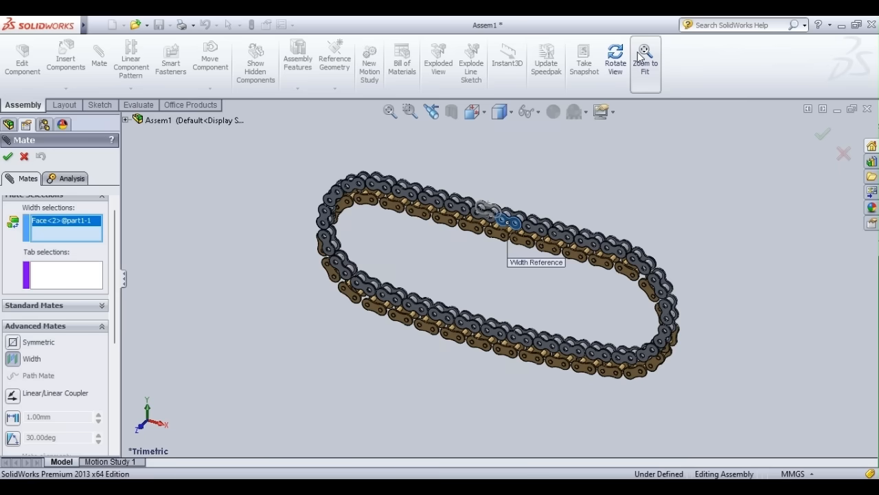
{"action": "scroll", "coordinate": [512, 229], "scroll_direction": "down", "scroll_amount": 5}
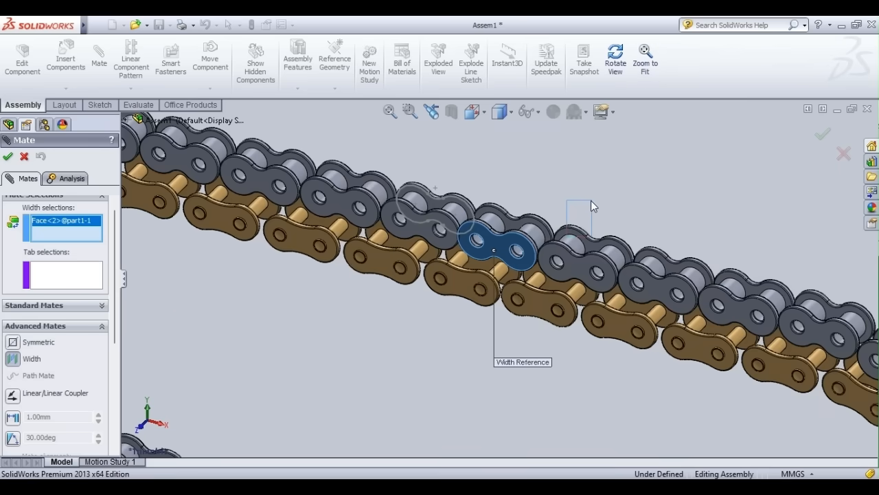
{"action": "left_click", "coordinate": [615, 59]}
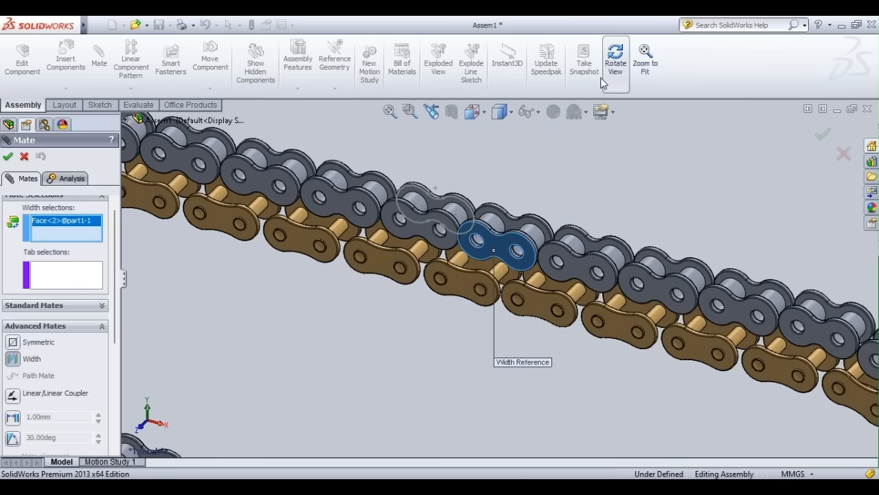
{"action": "left_click_drag", "start_coordinate": [581, 157], "coordinate": [580, 227]}
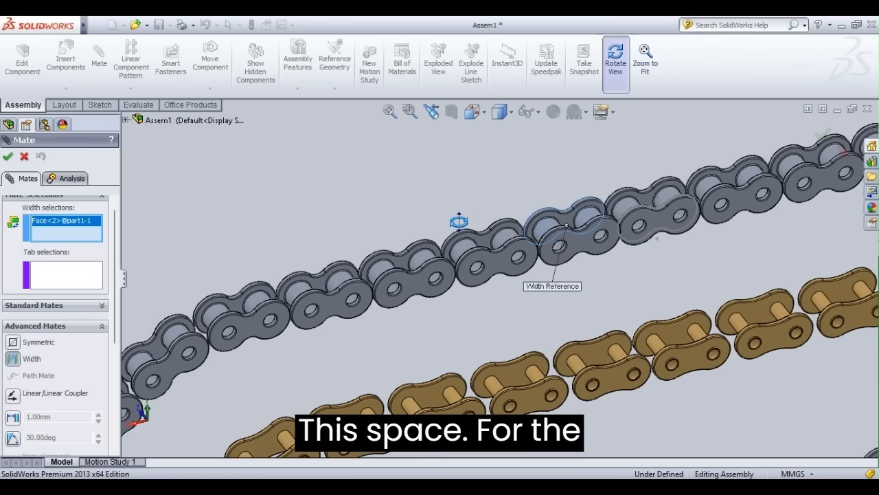
{"action": "key", "text": "Escape"}
{"action": "left_click", "coordinate": [575, 260]}
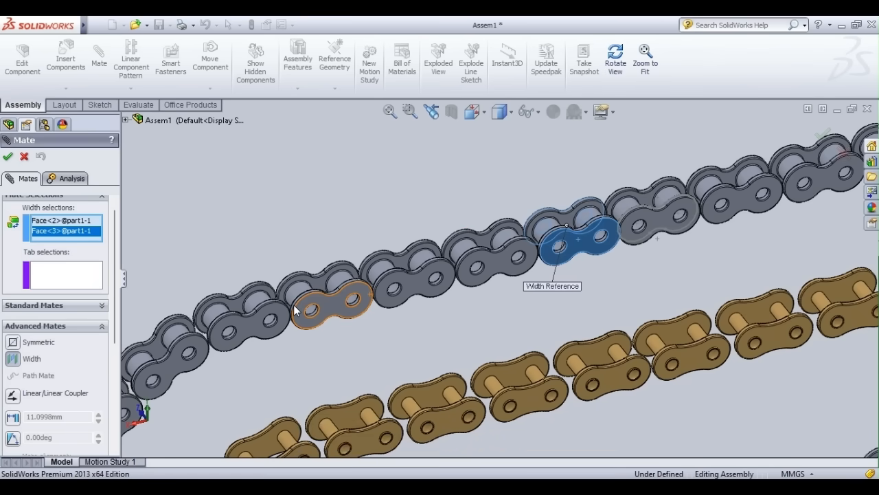
Select the two opposite outer plate faces of one brown Part2 link as tab references and apply the Width mate
{"action": "left_click", "coordinate": [53, 274]}
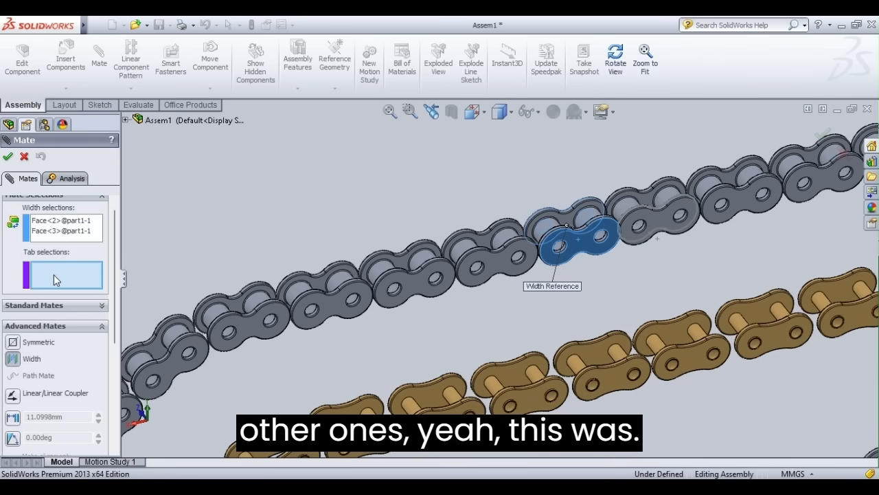
{"action": "left_click", "coordinate": [603, 390]}
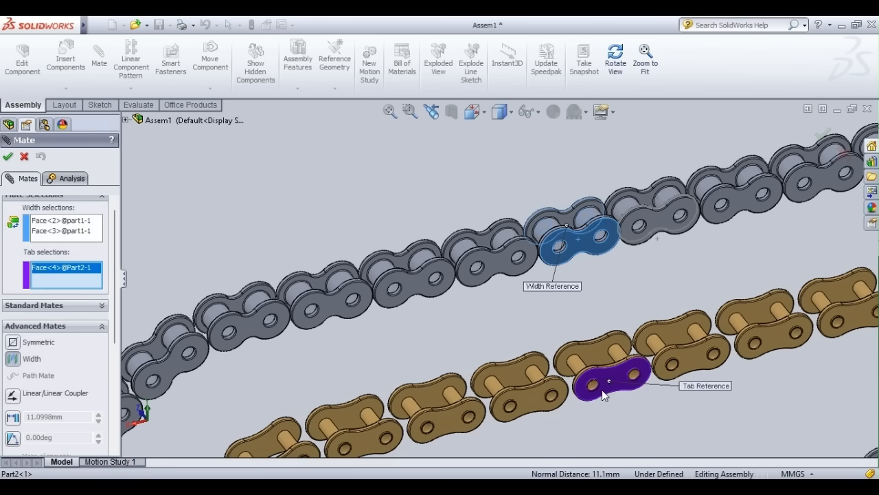
{"action": "left_click", "coordinate": [613, 73]}
{"action": "left_click_drag", "start_coordinate": [302, 309], "coordinate": [529, 292]}
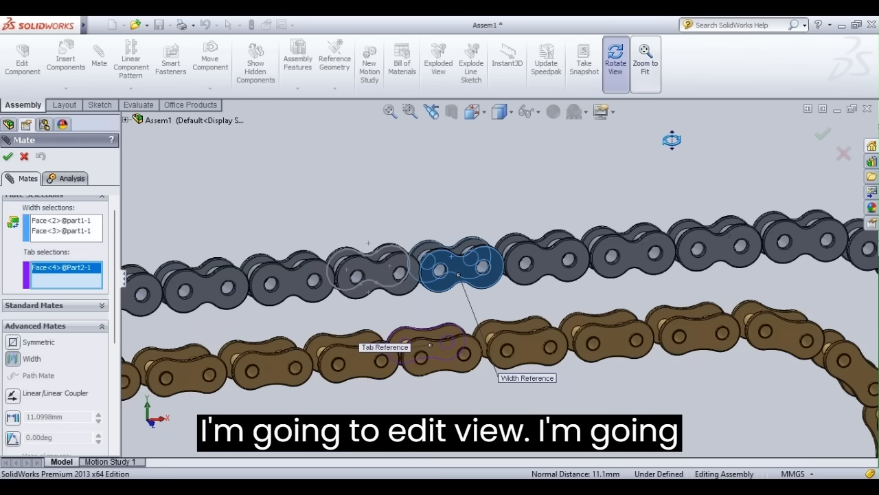
{"action": "left_click", "coordinate": [616, 67]}
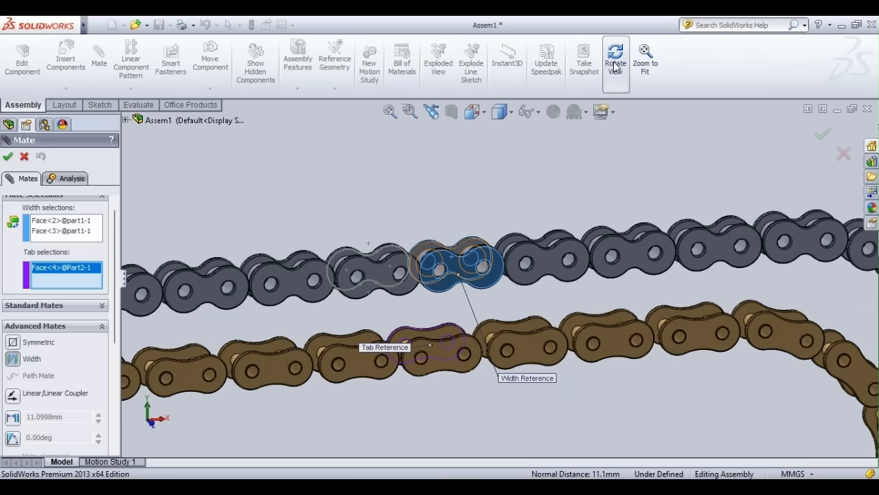
{"action": "left_click", "coordinate": [356, 343]}
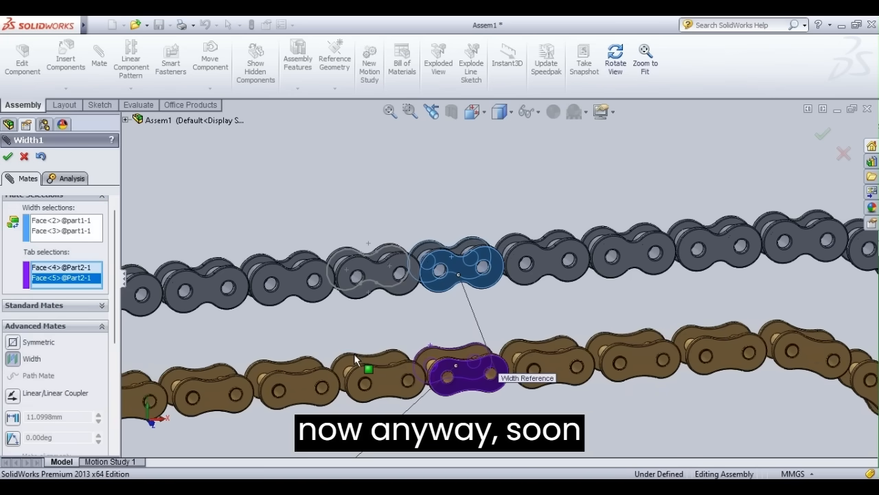
{"action": "left_click", "coordinate": [7, 158]}
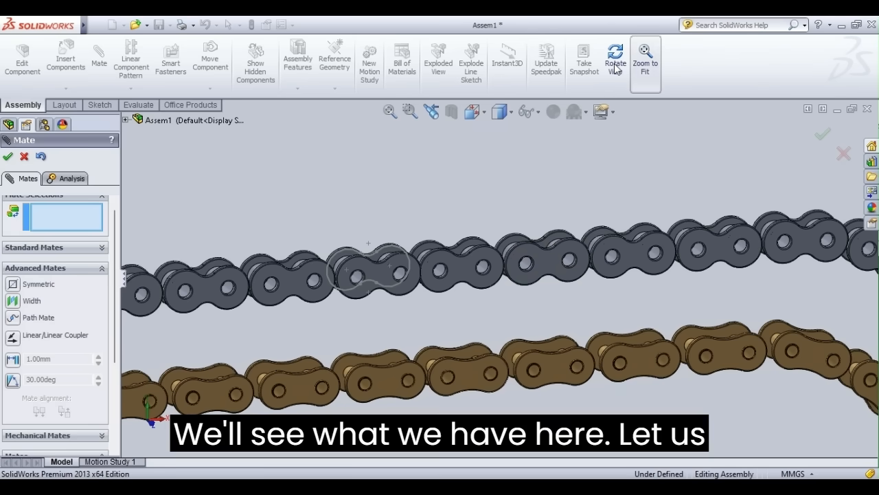
Move the brown Part2 chain over the grey chain until its outer links roughly line up with the grey links
{"action": "left_click", "coordinate": [645, 61]}
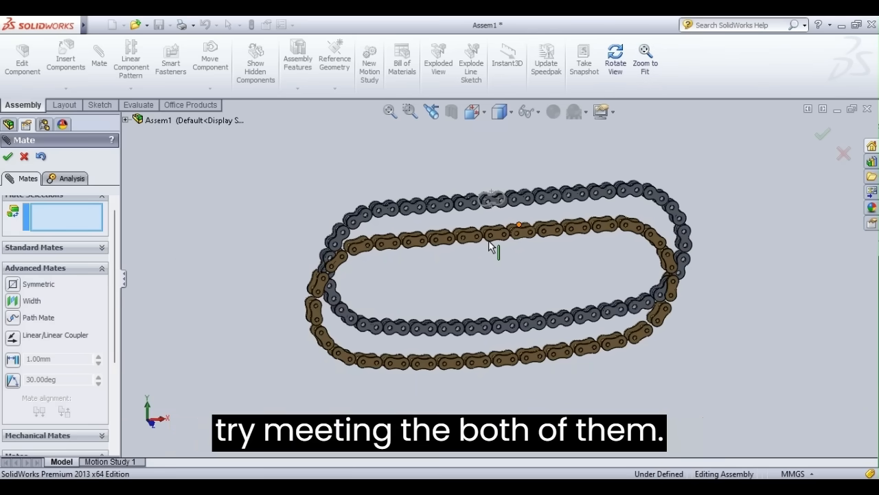
{"action": "scroll", "coordinate": [491, 247], "scroll_direction": "down", "scroll_amount": 3}
{"action": "left_click_drag", "start_coordinate": [488, 249], "coordinate": [494, 195]}
{"action": "scroll", "coordinate": [494, 206], "scroll_direction": "down", "scroll_amount": 2}
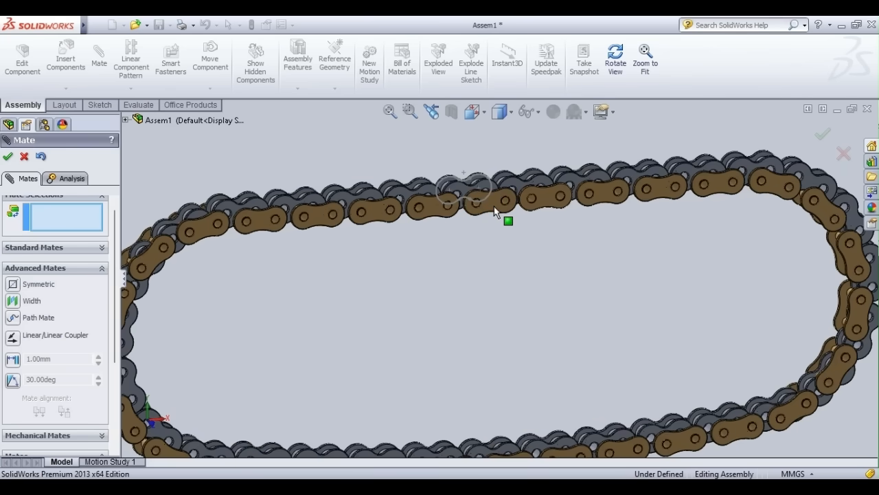
{"action": "left_click_drag", "start_coordinate": [494, 206], "coordinate": [501, 194]}
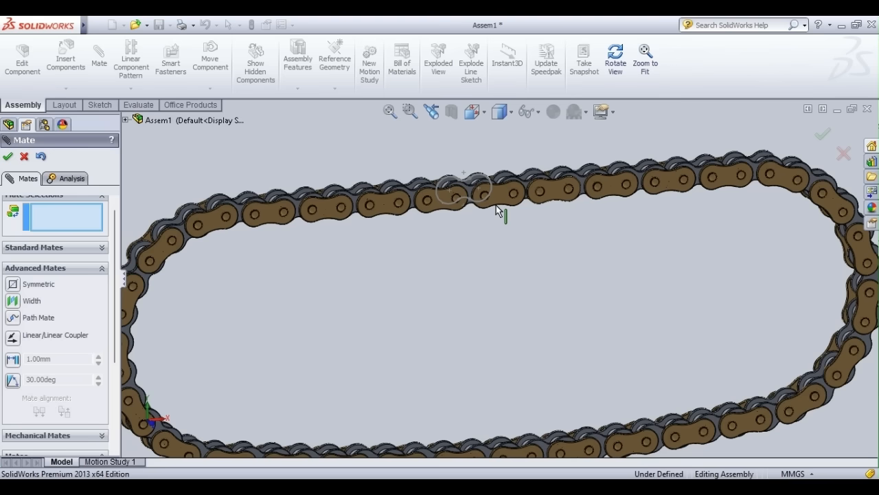
{"action": "scroll", "coordinate": [503, 293], "scroll_direction": "up", "scroll_amount": 2}
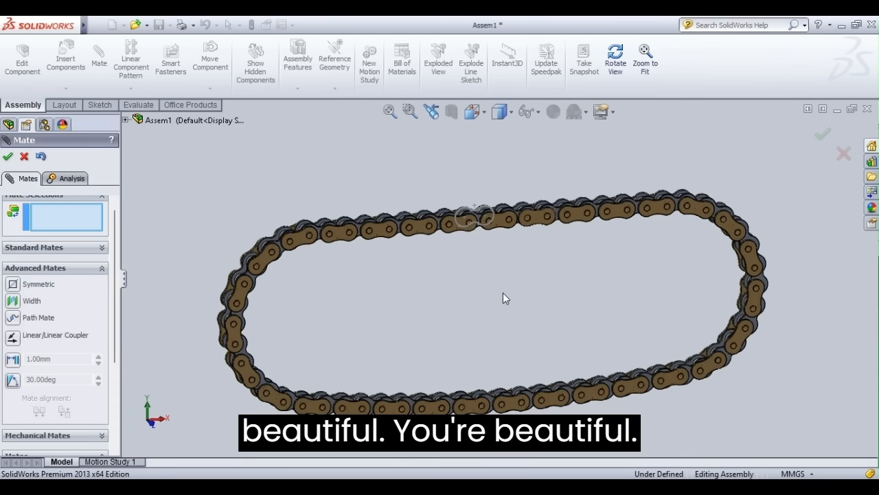
Move the brown Part2 chain down off the grey part1 chain so its pins are exposed along the upper run
{"action": "left_click", "coordinate": [615, 62]}
{"action": "left_click_drag", "start_coordinate": [543, 206], "coordinate": [335, 132]}
{"action": "left_click", "coordinate": [615, 59]}
{"action": "scroll", "coordinate": [450, 226], "scroll_direction": "up", "scroll_amount": 1}
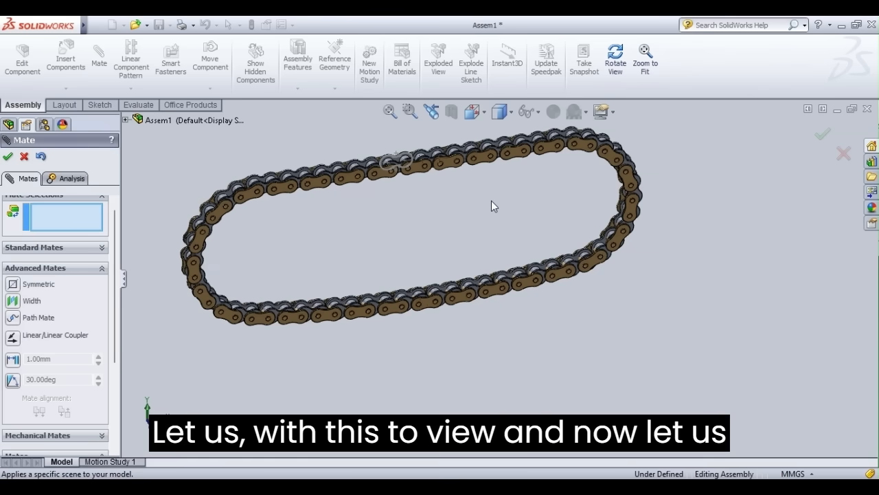
{"action": "left_click", "coordinate": [645, 55]}
{"action": "scroll", "coordinate": [463, 313], "scroll_direction": "down", "scroll_amount": 1}
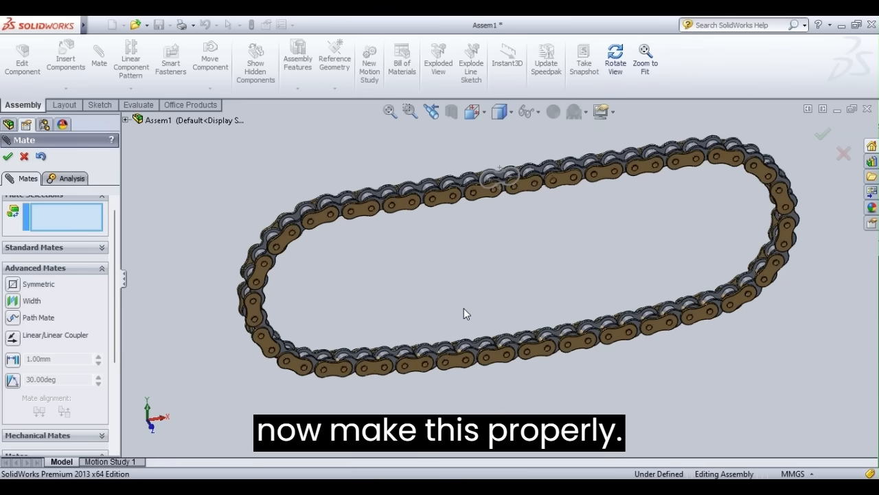
{"action": "scroll", "coordinate": [517, 219], "scroll_direction": "down", "scroll_amount": 3}
{"action": "left_click", "coordinate": [524, 173]}
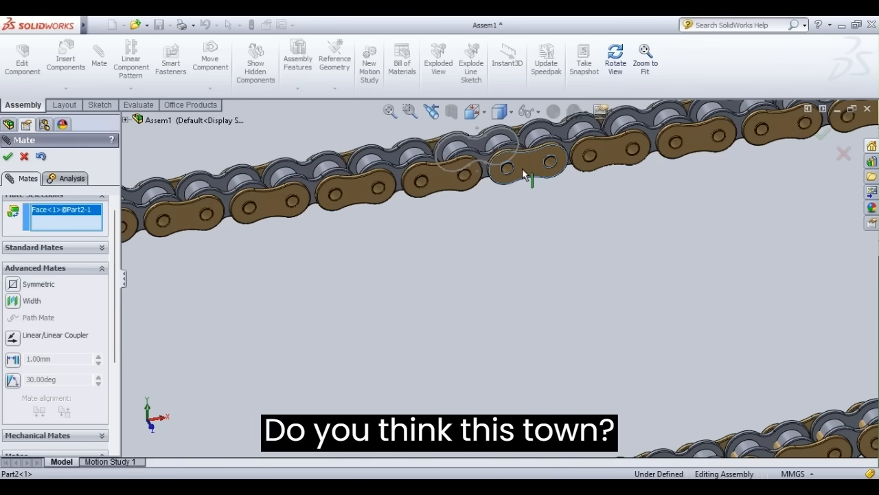
{"action": "middle_click_drag", "start_coordinate": [526, 180], "coordinate": [524, 227]}
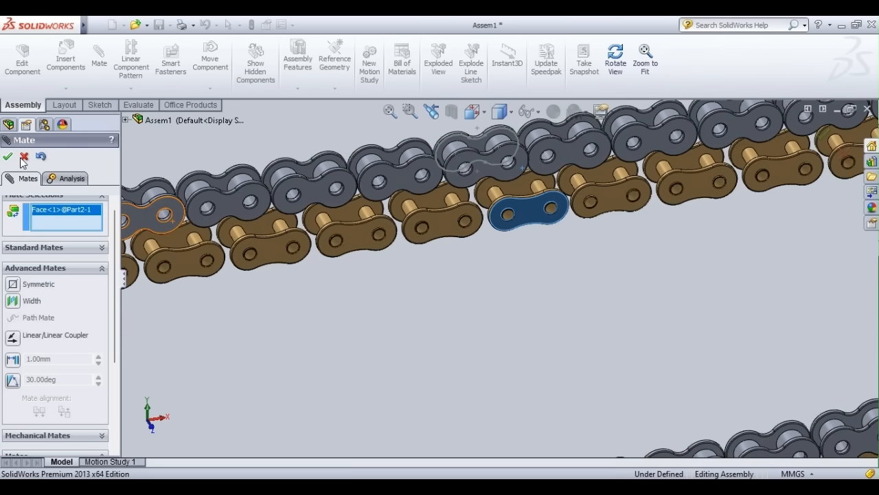
Review the width and tab references of the existing Width mate and accept it without changes
{"action": "scroll", "coordinate": [82, 296], "scroll_direction": "up", "scroll_amount": 1}
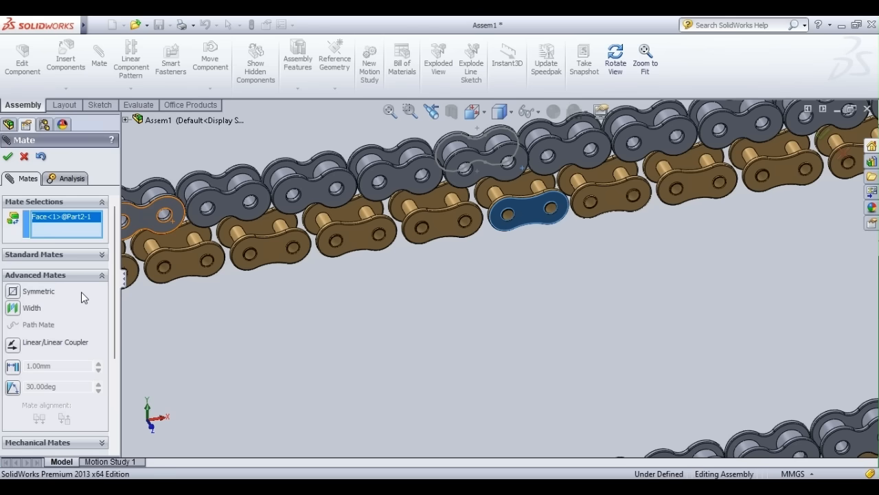
{"action": "scroll", "coordinate": [80, 289], "scroll_direction": "down", "scroll_amount": 5}
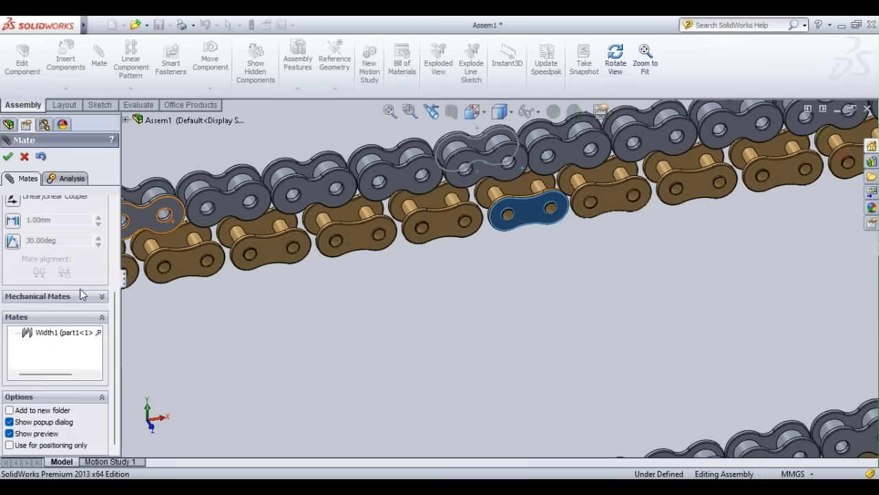
{"action": "left_click", "coordinate": [24, 157]}
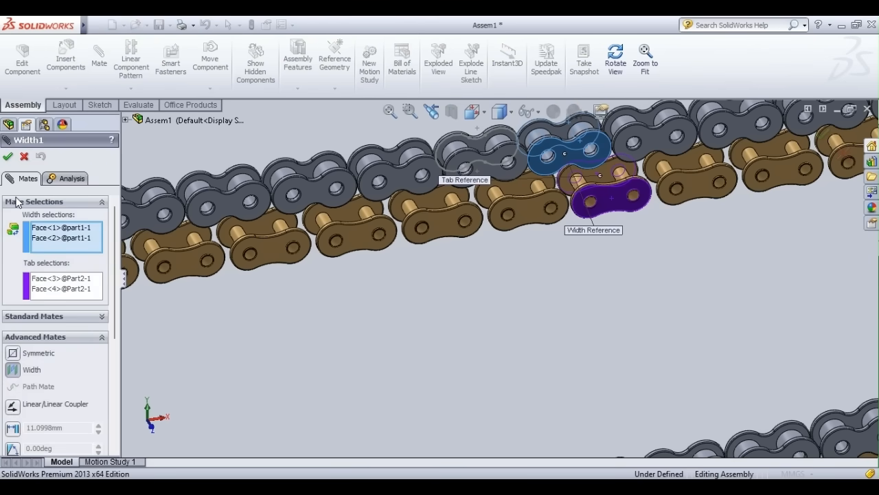
{"action": "left_click", "coordinate": [7, 157]}
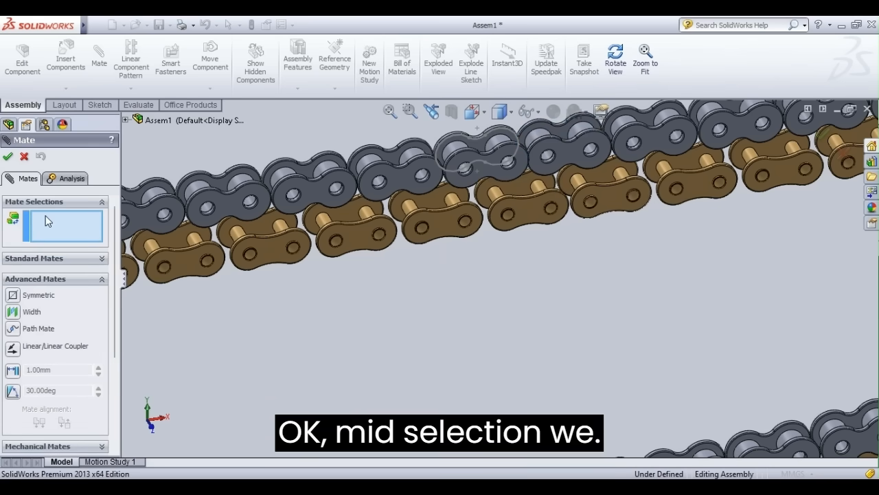
Select a brown Part2 pin's cylindrical face for a mate and discard the part1 sketch arc picked by mistake
{"action": "left_click", "coordinate": [452, 201]}
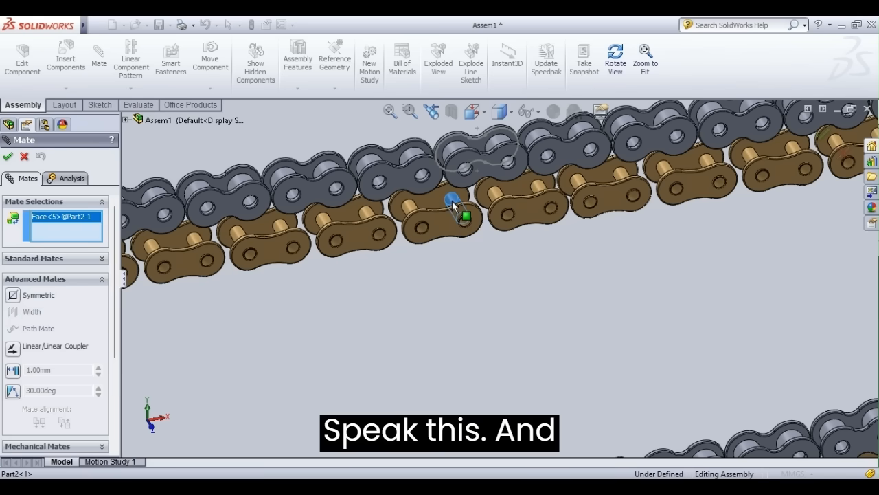
{"action": "scroll", "coordinate": [459, 207], "scroll_direction": "down", "scroll_amount": 5}
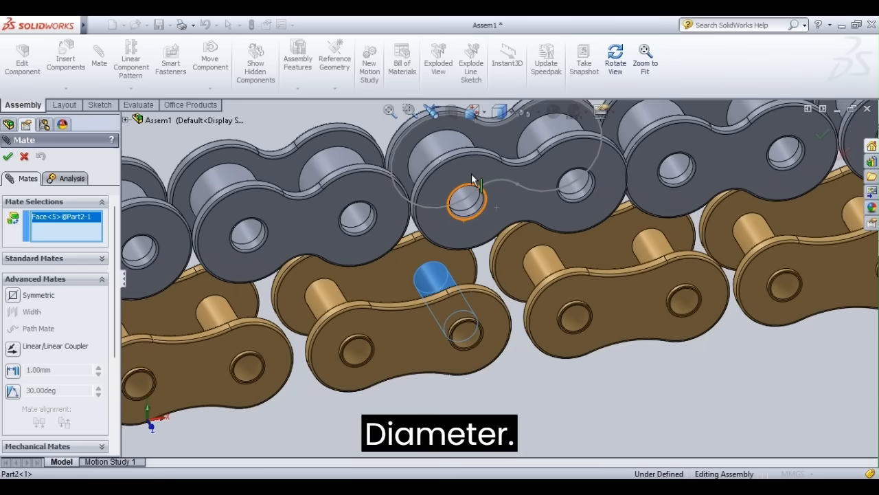
{"action": "left_click", "coordinate": [474, 182]}
{"action": "scroll", "coordinate": [467, 199], "scroll_direction": "down", "scroll_amount": 2}
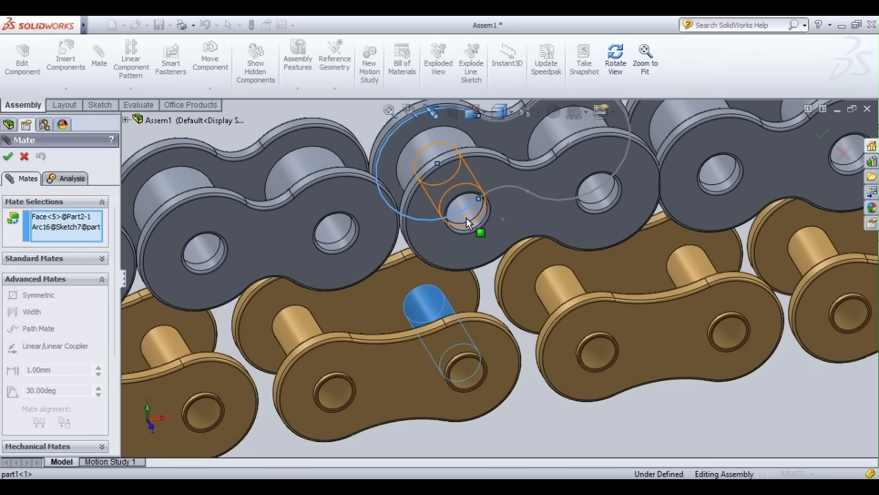
{"action": "left_click", "coordinate": [54, 228]}
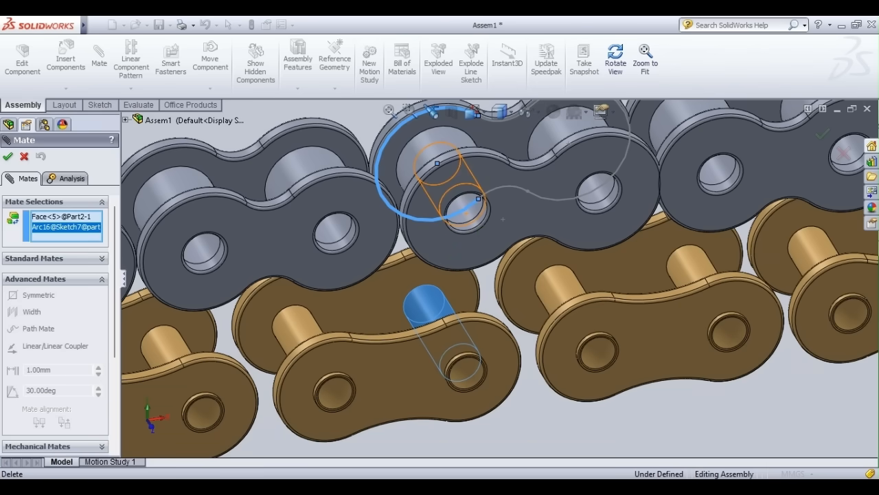
{"action": "key", "text": "Delete"}
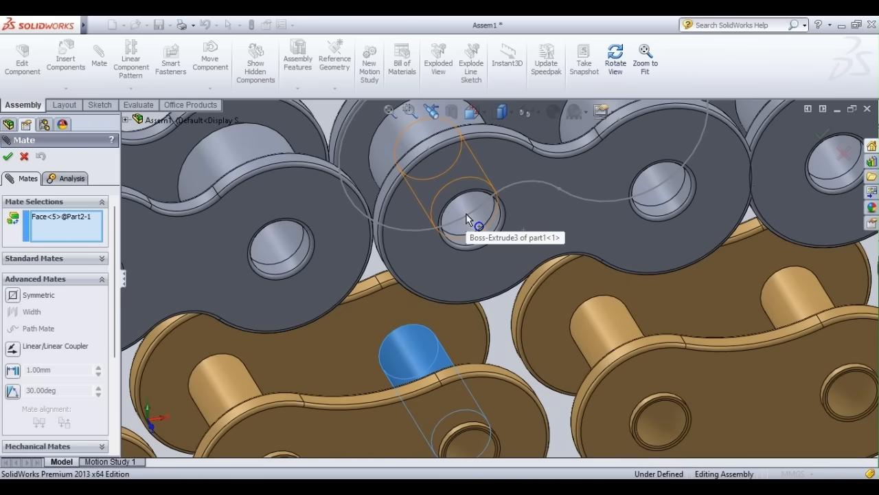
Try to pair the Part2 pin with the inner hole face of a grey part1 link using the advanced mates
{"action": "scroll", "coordinate": [465, 218], "scroll_direction": "down", "scroll_amount": 3}
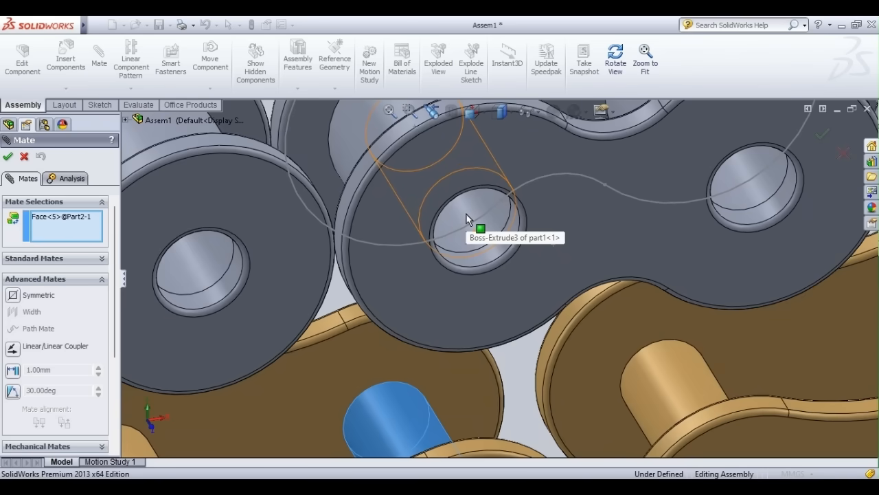
{"action": "left_click", "coordinate": [614, 58]}
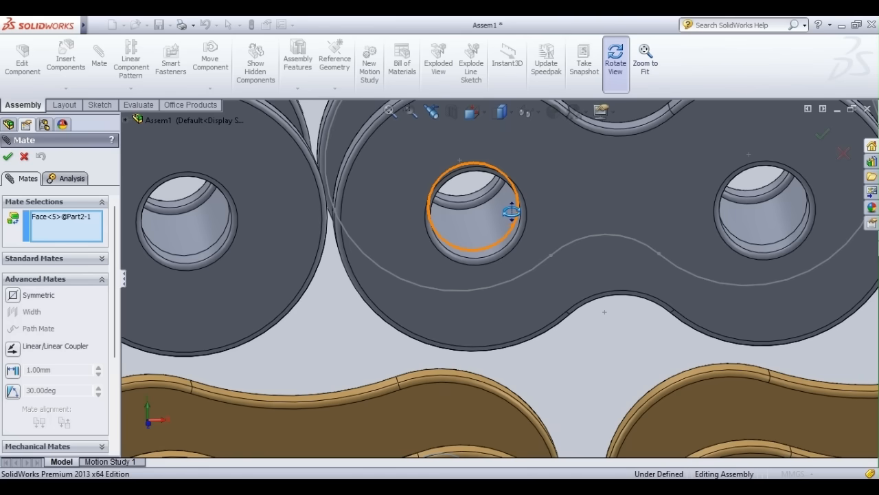
{"action": "key", "text": "Escape"}
{"action": "left_click", "coordinate": [464, 235]}
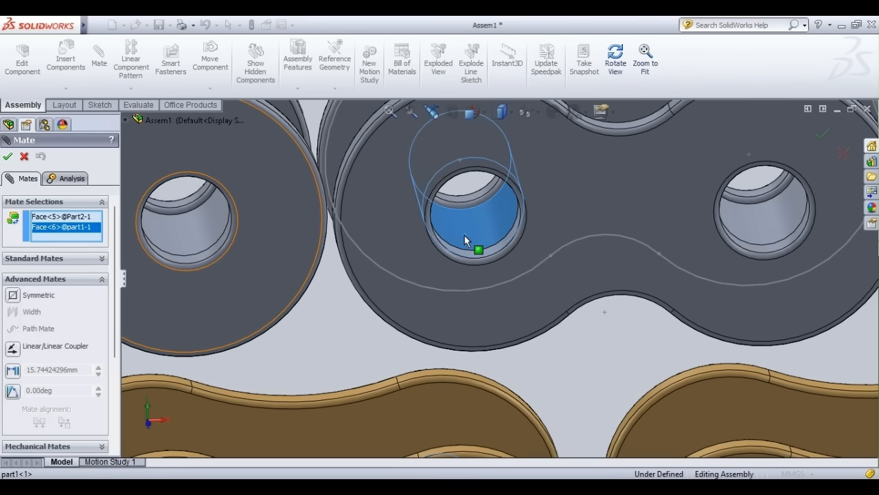
{"action": "scroll", "coordinate": [465, 235], "scroll_direction": "up", "scroll_amount": 2}
{"action": "left_click_drag", "start_coordinate": [464, 235], "coordinate": [574, 216]}
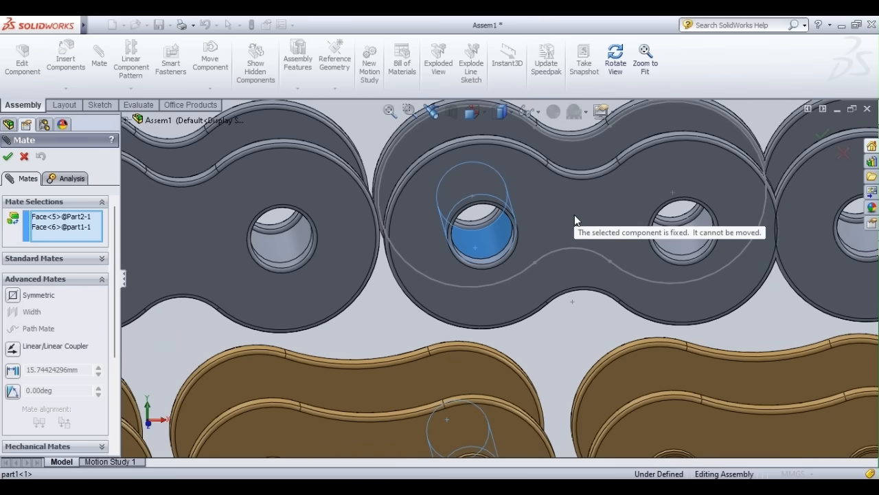
{"action": "scroll", "coordinate": [574, 215], "scroll_direction": "up", "scroll_amount": 3}
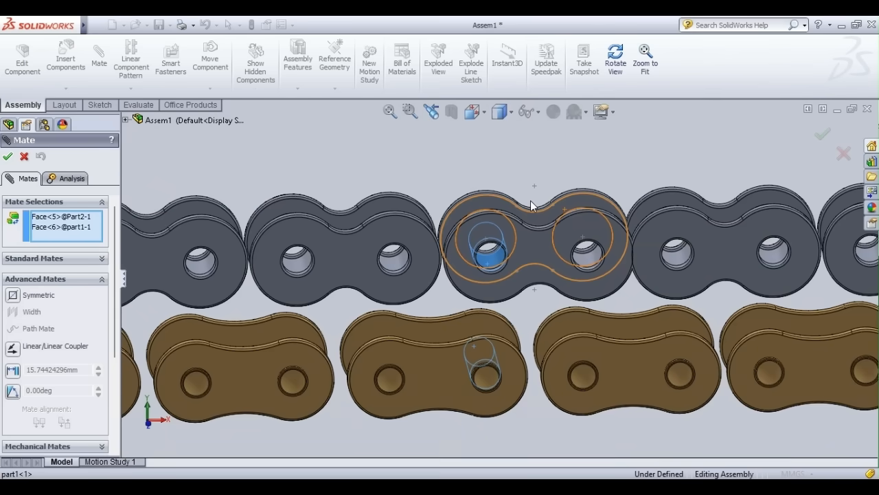
{"action": "left_click", "coordinate": [9, 157]}
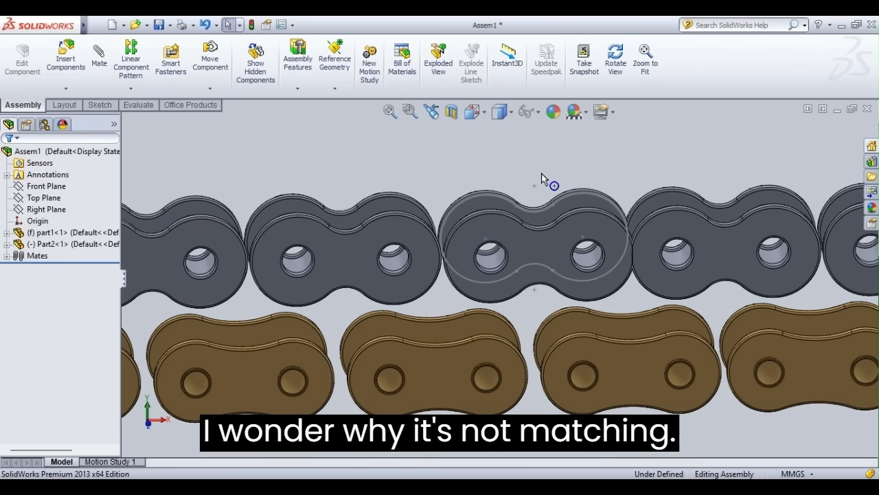
Add a standard Concentric mate between a brown Part2 pin's cylindrical face and the matching grey part1 link's hole face
{"action": "left_click", "coordinate": [100, 58]}
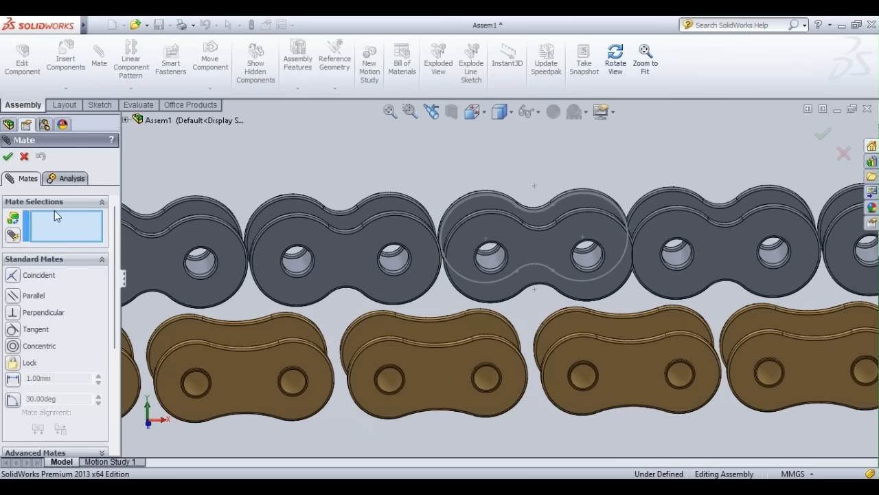
{"action": "left_click", "coordinate": [616, 63]}
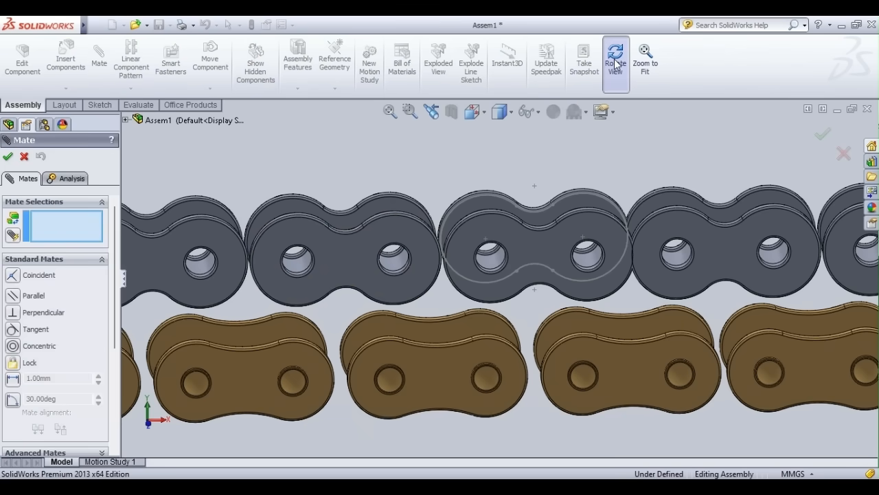
{"action": "left_click_drag", "start_coordinate": [393, 272], "coordinate": [426, 306]}
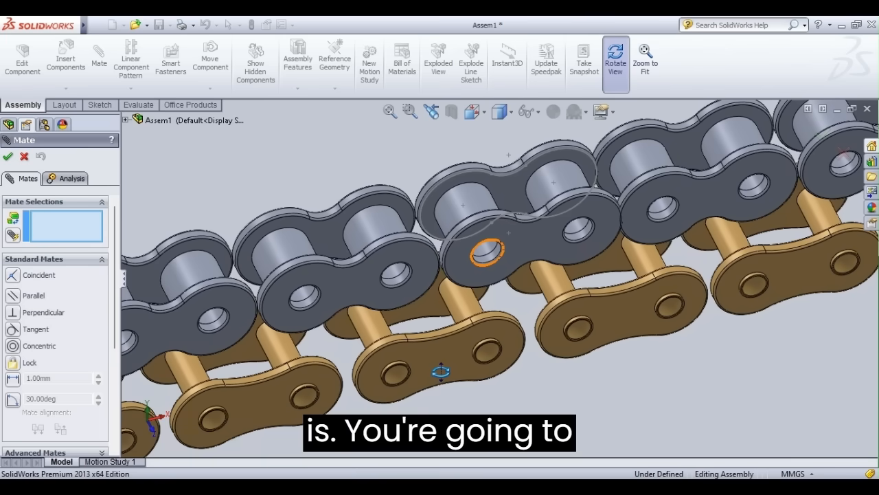
{"action": "scroll", "coordinate": [465, 255], "scroll_direction": "down", "scroll_amount": 4}
{"action": "key", "text": "Escape"}
{"action": "left_click", "coordinate": [459, 352]}
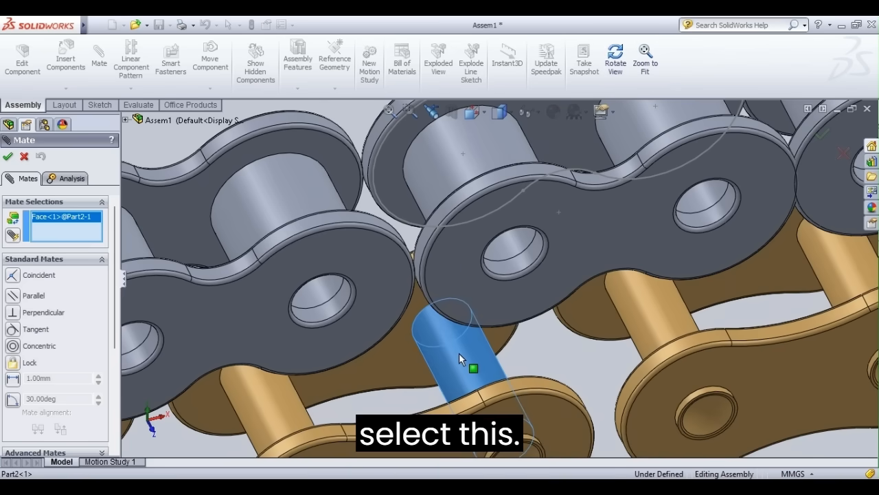
{"action": "left_click", "coordinate": [521, 256]}
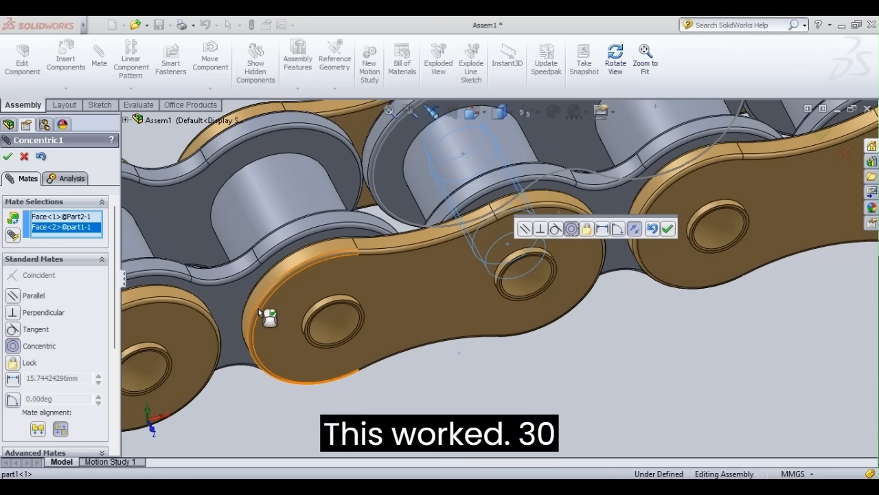
{"action": "left_click", "coordinate": [8, 156]}
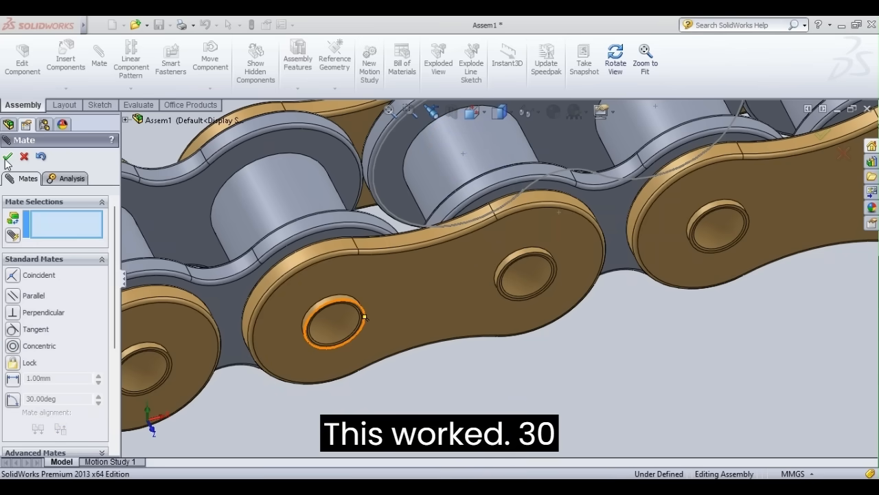
Examine the assembled roller chain from several angles, checking how the brown and grey links fit around the loop
{"action": "scroll", "coordinate": [501, 277], "scroll_direction": "up", "scroll_amount": 1}
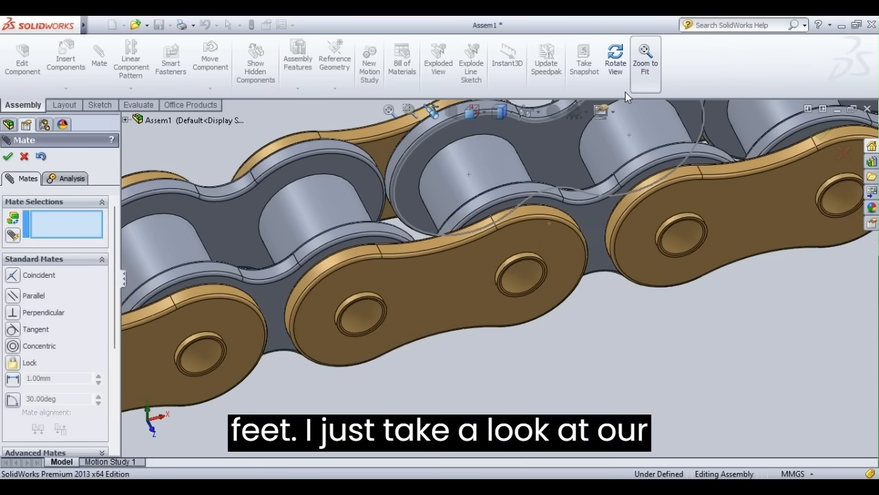
{"action": "left_click", "coordinate": [627, 91]}
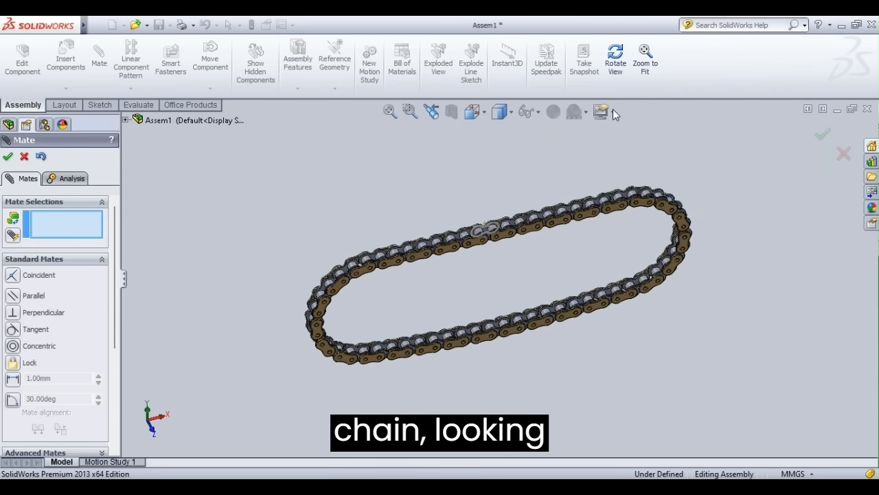
{"action": "left_click", "coordinate": [616, 58]}
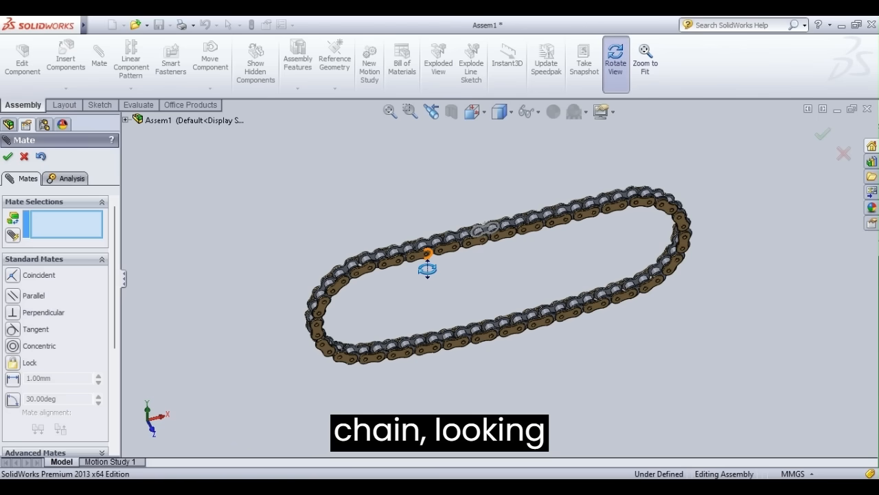
{"action": "scroll", "coordinate": [427, 268], "scroll_direction": "down", "scroll_amount": 3}
{"action": "scroll", "coordinate": [427, 267], "scroll_direction": "down", "scroll_amount": 1}
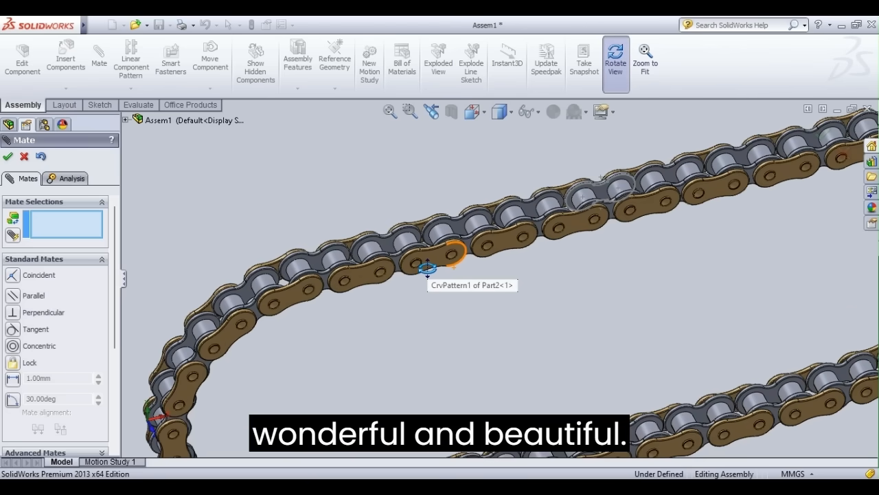
{"action": "mouse_move", "coordinate": [427, 268]}
{"action": "left_mouse_down"}
{"action": "mouse_move", "coordinate": [373, 251]}
{"action": "mouse_move", "coordinate": [433, 199]}
{"action": "mouse_move", "coordinate": [428, 253]}
{"action": "left_mouse_up"}
{"action": "scroll", "coordinate": [428, 253], "scroll_direction": "down", "scroll_amount": 5}
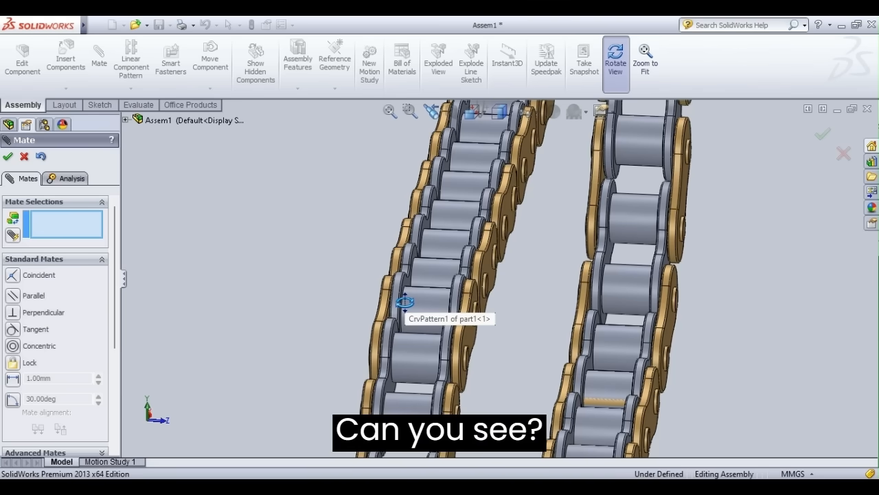
{"action": "scroll", "coordinate": [404, 303], "scroll_direction": "down", "scroll_amount": 2}
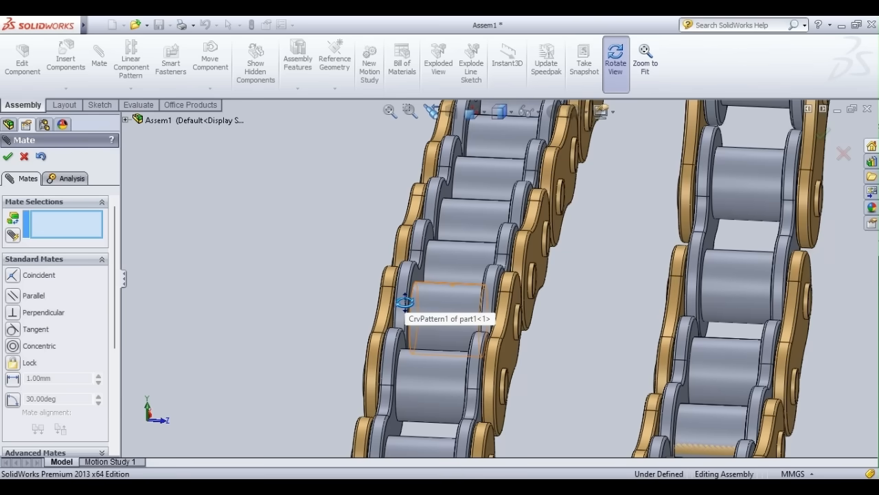
{"action": "left_click_drag", "start_coordinate": [404, 303], "coordinate": [582, 326]}
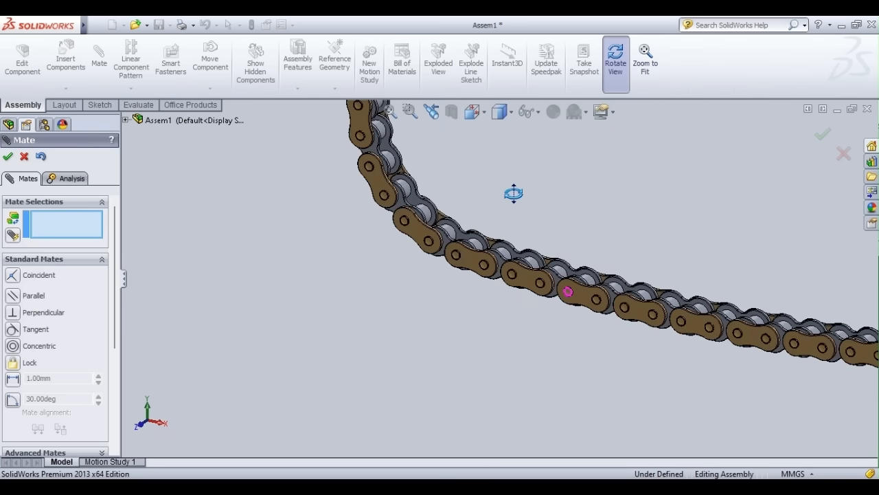
{"action": "left_click_drag", "start_coordinate": [514, 194], "coordinate": [550, 177]}
{"action": "scroll", "coordinate": [549, 177], "scroll_direction": "up", "scroll_amount": 5}
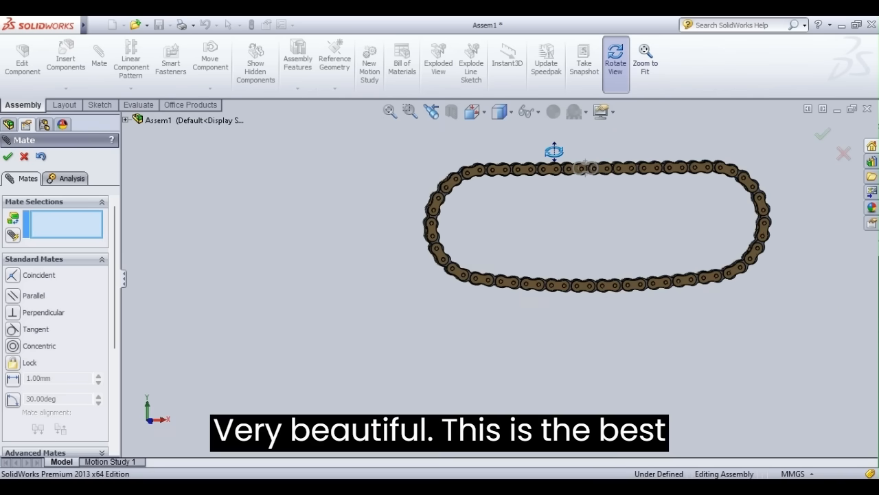
{"action": "scroll", "coordinate": [760, 186], "scroll_direction": "down", "scroll_amount": 4}
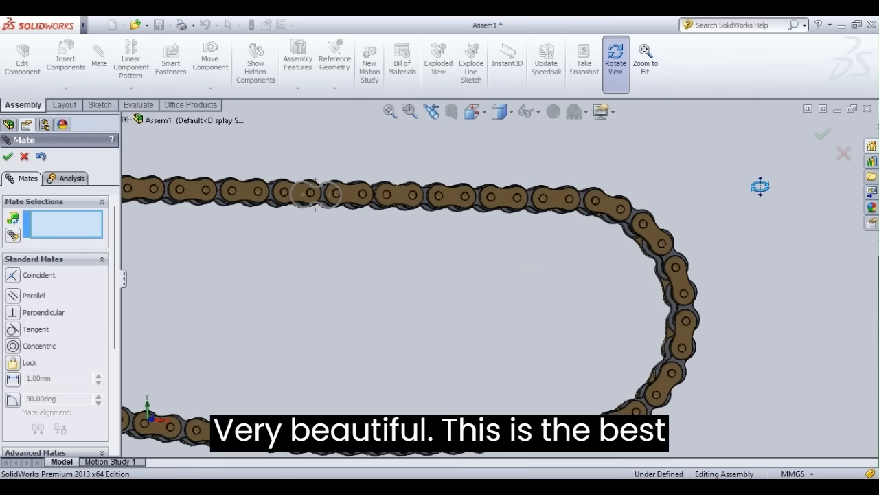
{"action": "left_click_drag", "start_coordinate": [760, 186], "coordinate": [487, 202]}
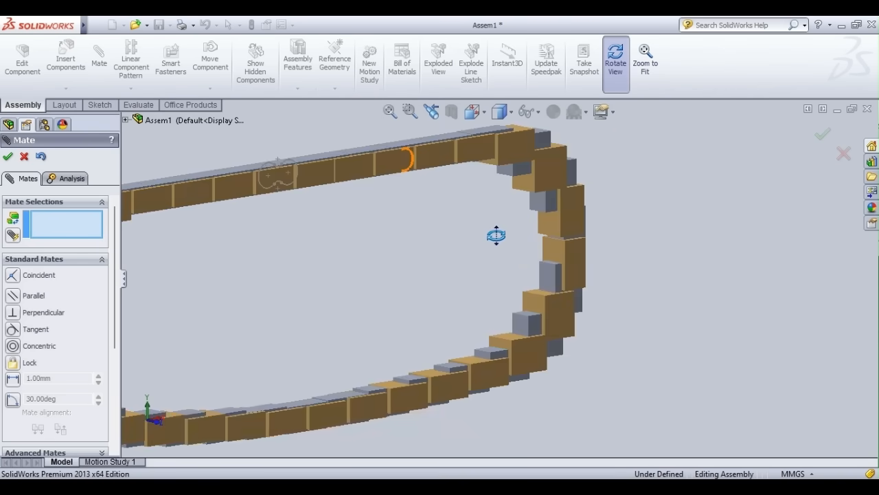
Inspect the link plates up close and the whole chain loop face-on, and finish the mating session
{"action": "scroll", "coordinate": [288, 210], "scroll_direction": "down", "scroll_amount": 5}
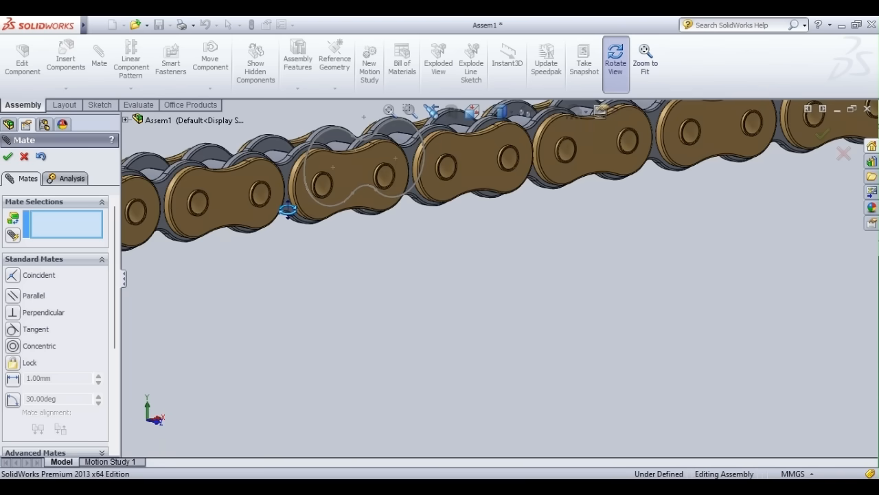
{"action": "left_click_drag", "start_coordinate": [288, 209], "coordinate": [437, 180]}
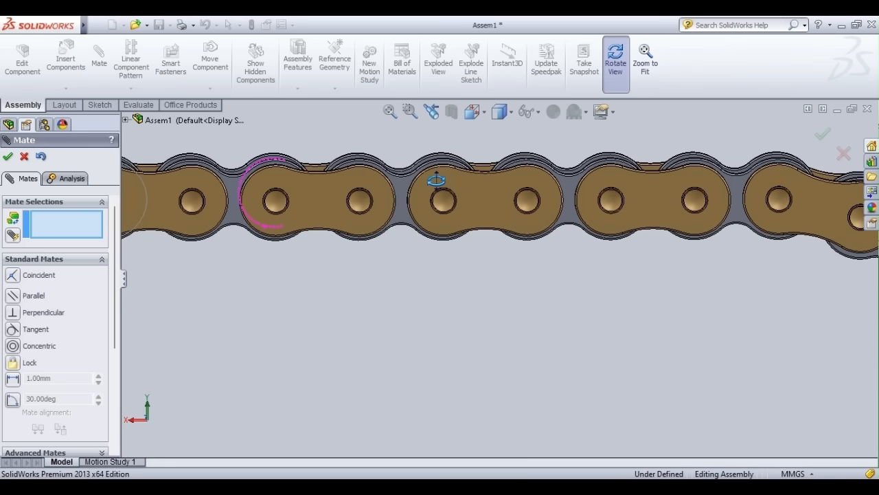
{"action": "scroll", "coordinate": [398, 172], "scroll_direction": "up", "scroll_amount": 5}
{"action": "scroll", "coordinate": [398, 172], "scroll_direction": "up", "scroll_amount": 5}
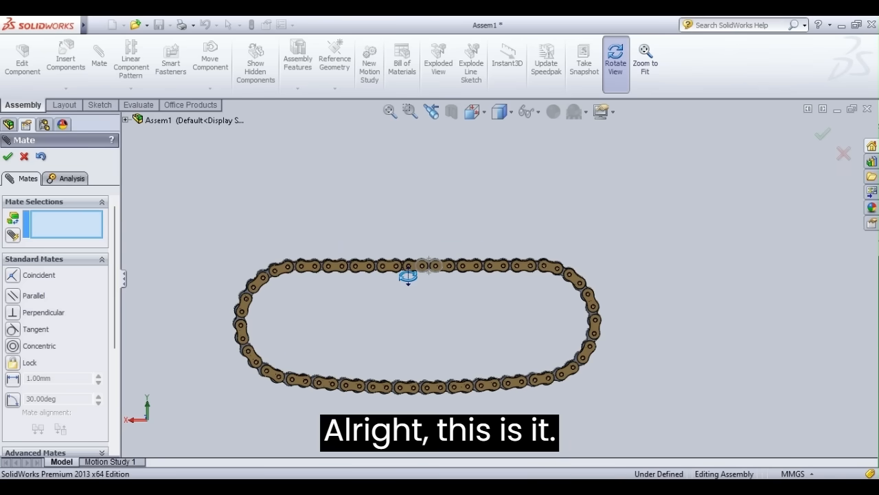
{"action": "left_click", "coordinate": [8, 157]}
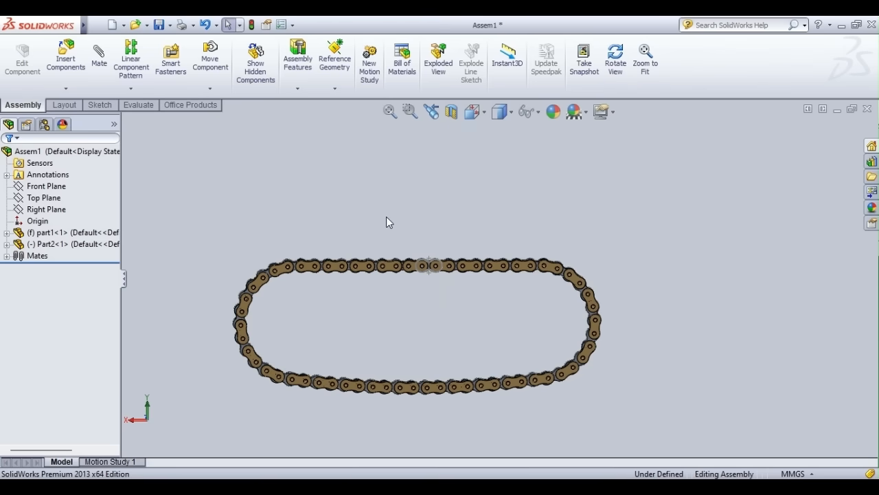
Save the assembly in the chain assembly folder, using the author's title and name followed by 327 CA as the file name
{"action": "key", "text": "ctrl+s"}
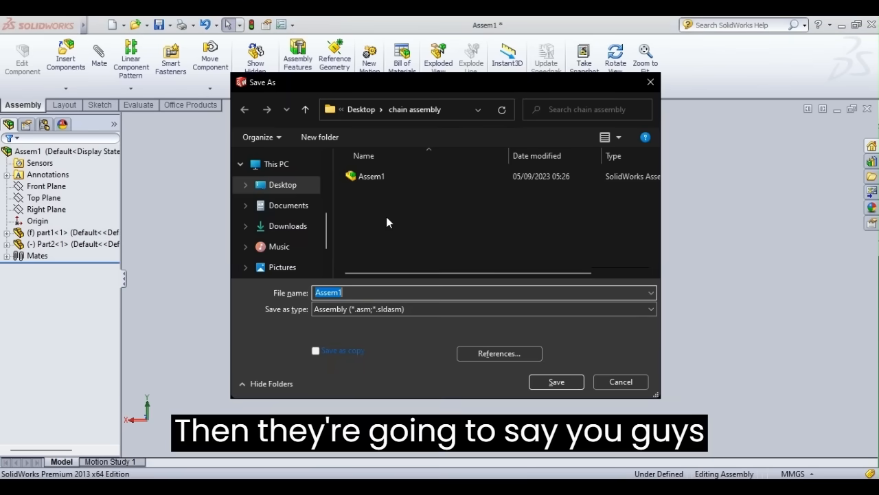
{"action": "key", "text": "BackSpace"}
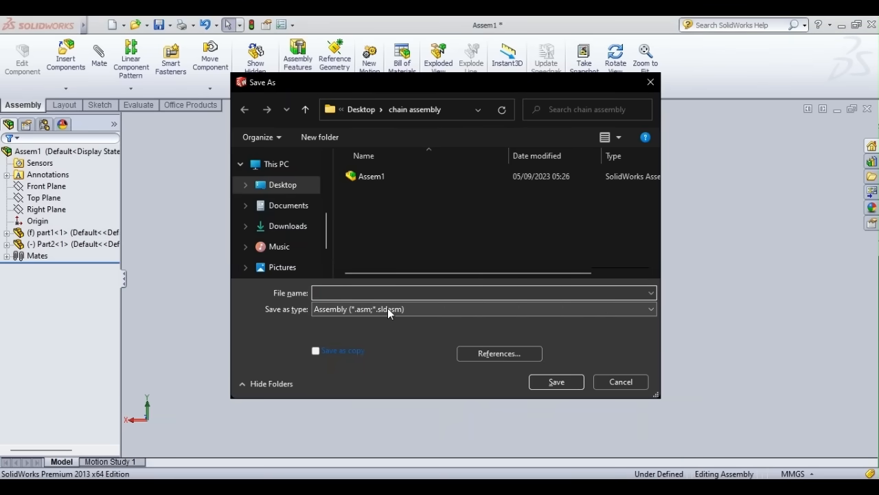
{"action": "type", "text": "Dr Non"}
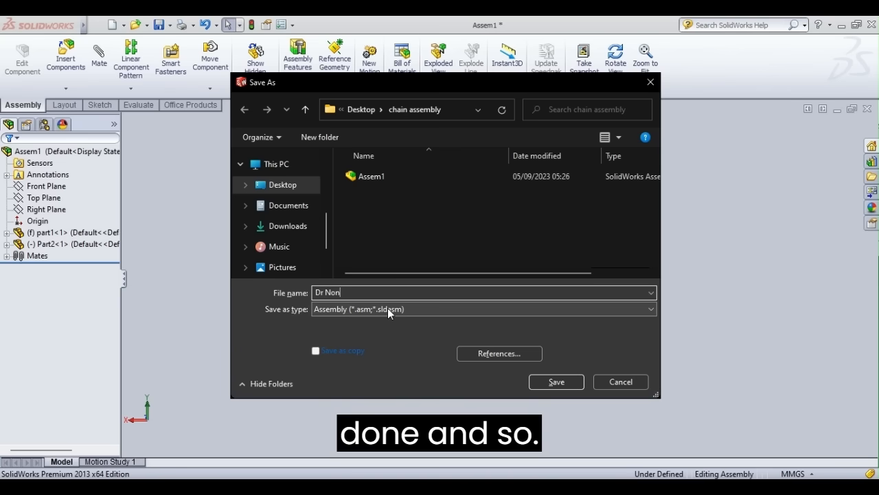
{"action": "type", "text": "so #"}
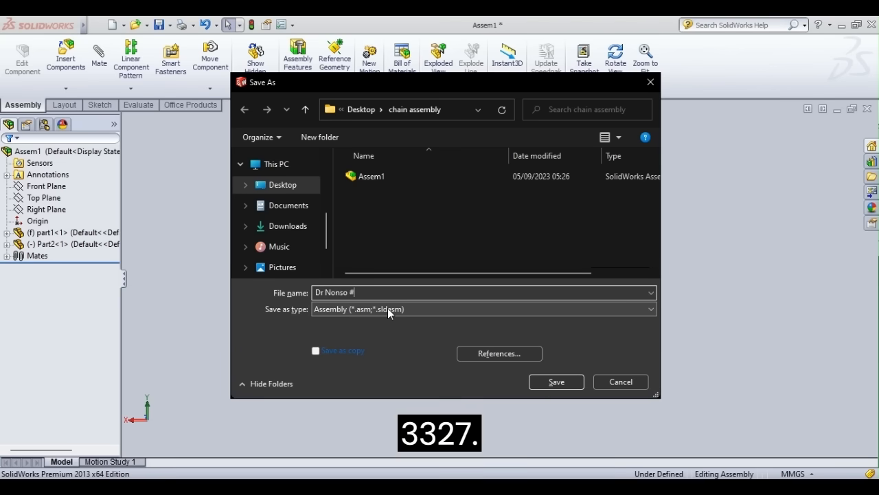
{"action": "key", "text": "BackSpace"}
{"action": "type", "text": "327 CA"}
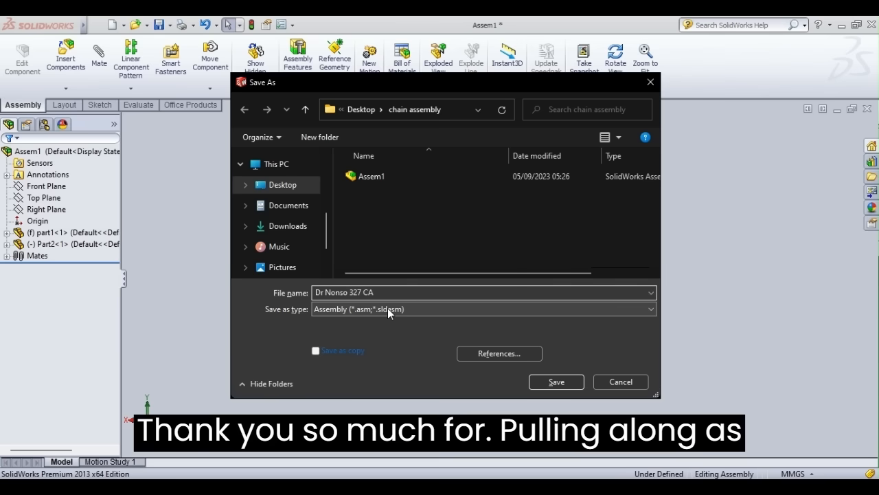
{"action": "key", "text": "Return"}
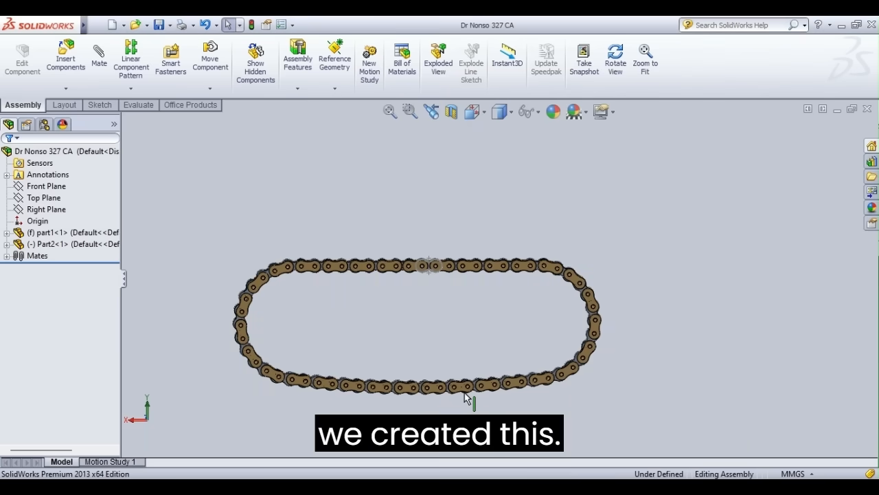